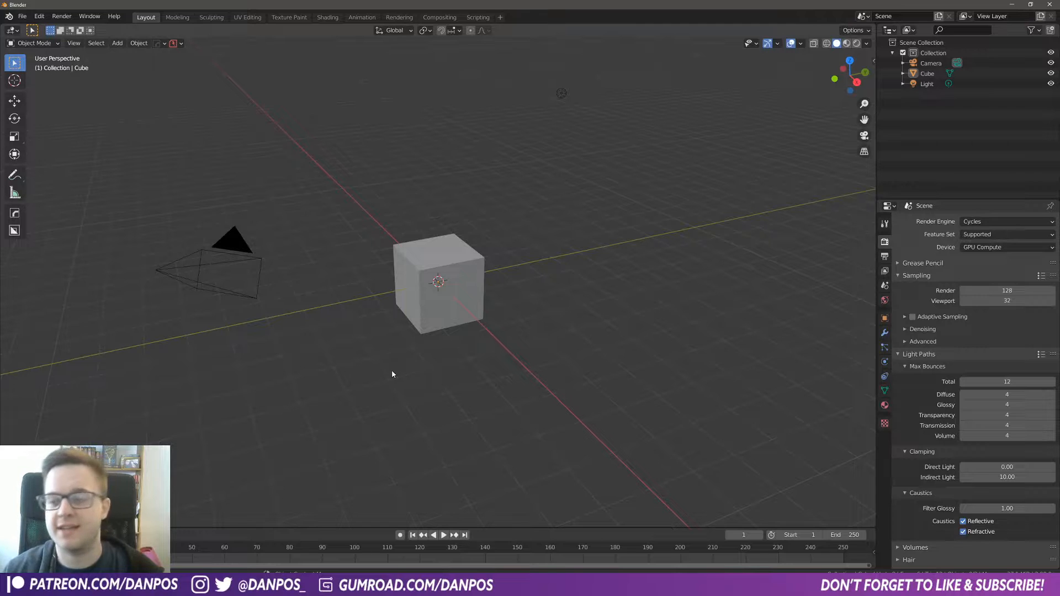
Step: Delete all the default objects from the scene
middle_drag(371, 345, 408, 295)
key(a)
key(x)
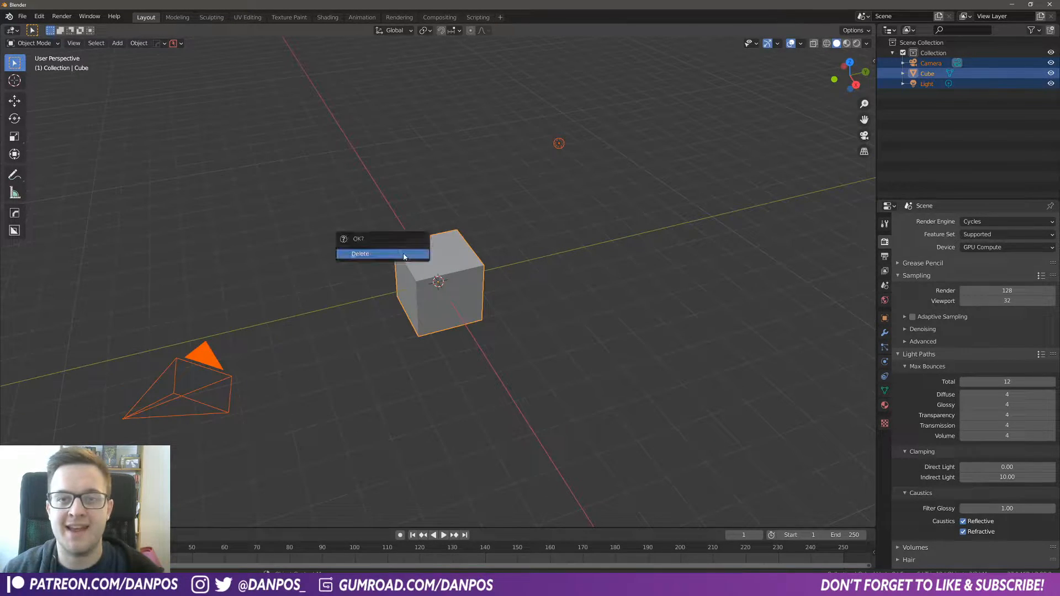
click(404, 255)
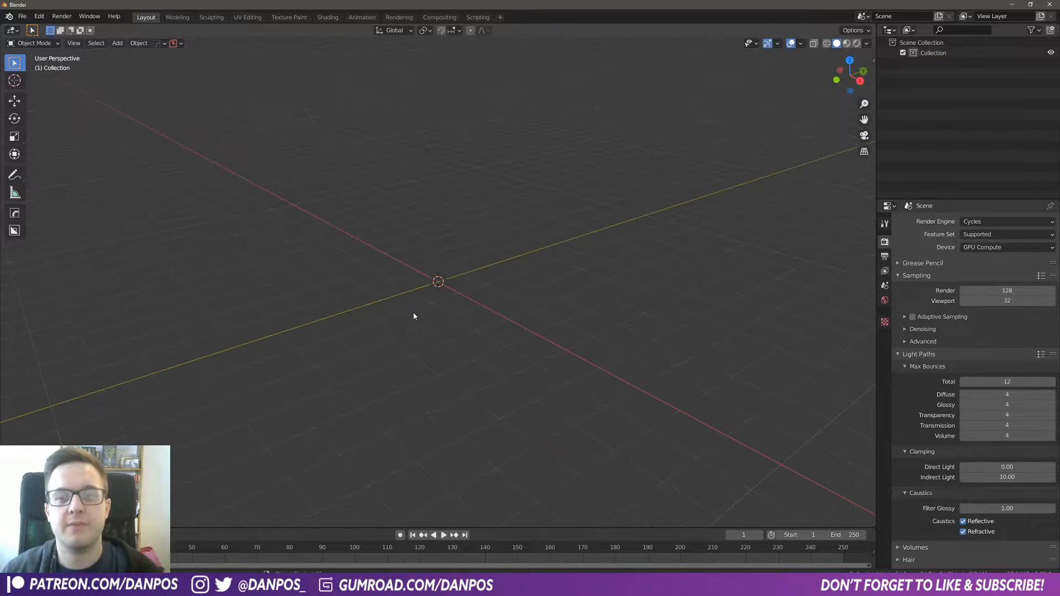
Step: Add a cylinder mesh and set its vertex count to 64
key(shift+a)
mouse_move(413, 313)
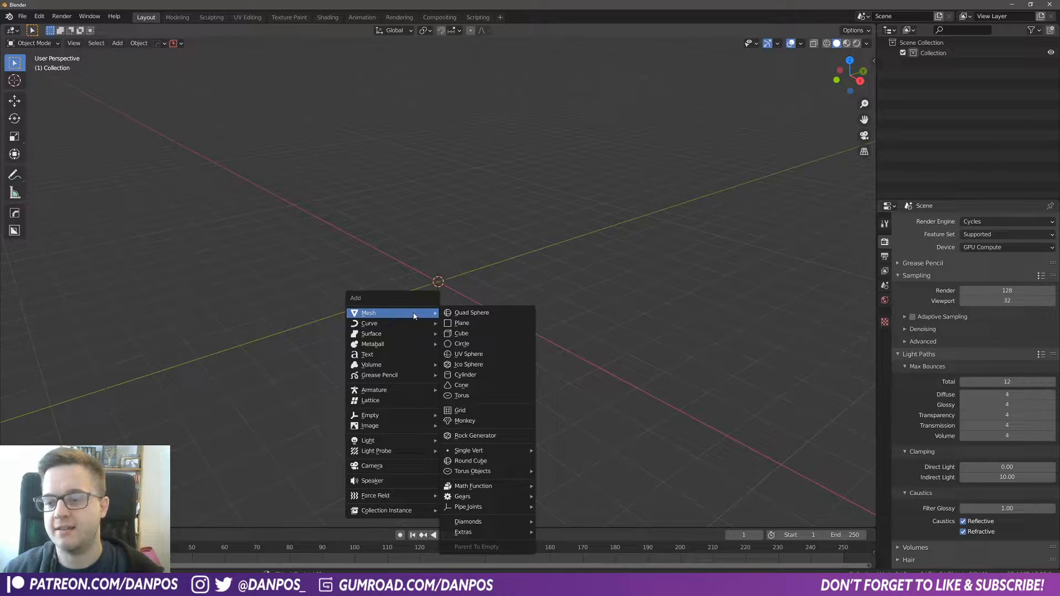
click(469, 376)
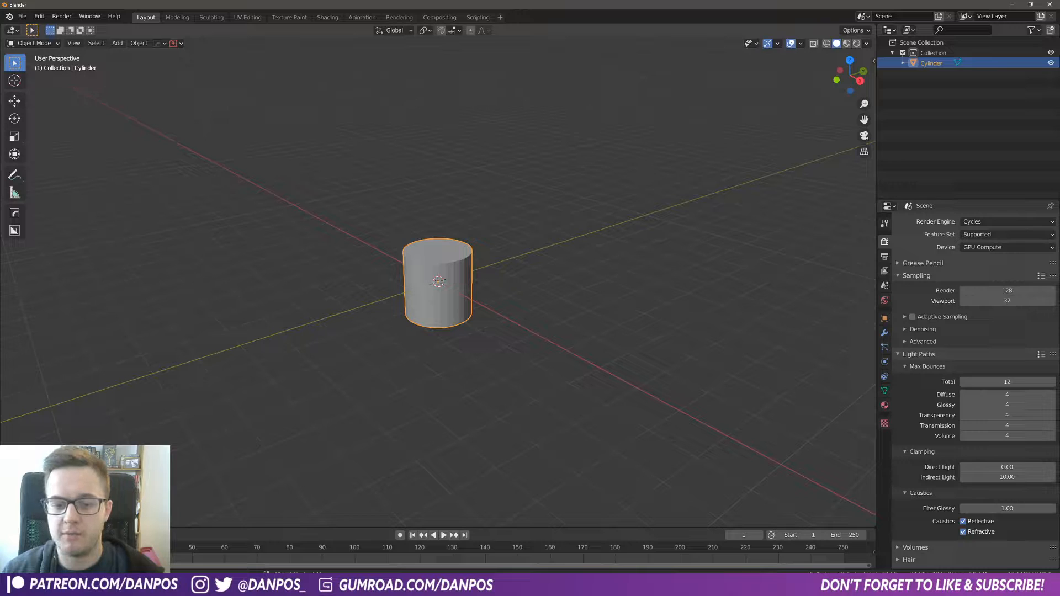
click(136, 395)
text(6)
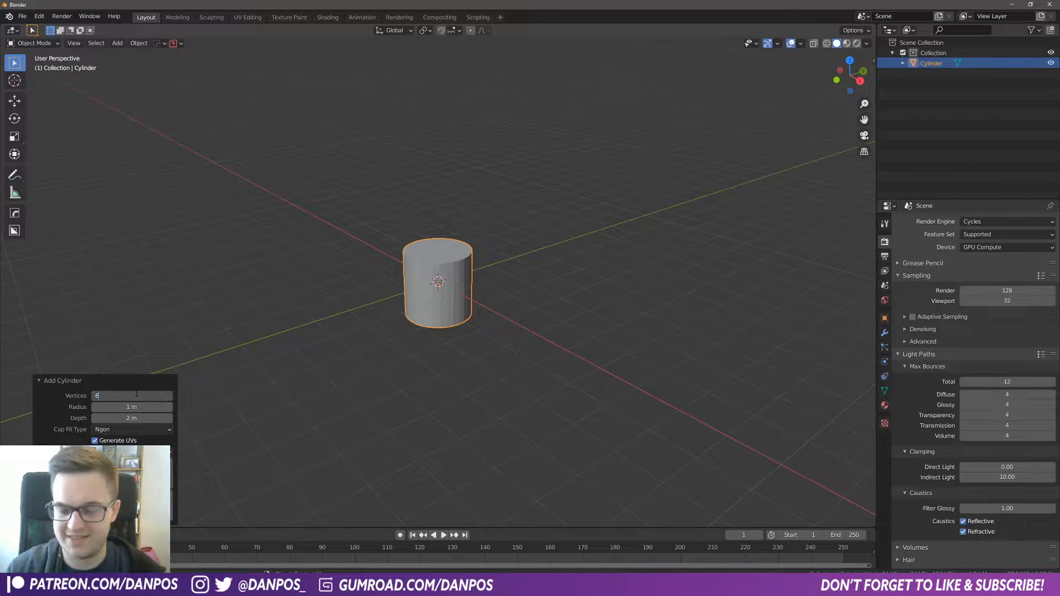
text(4)
key(Return)
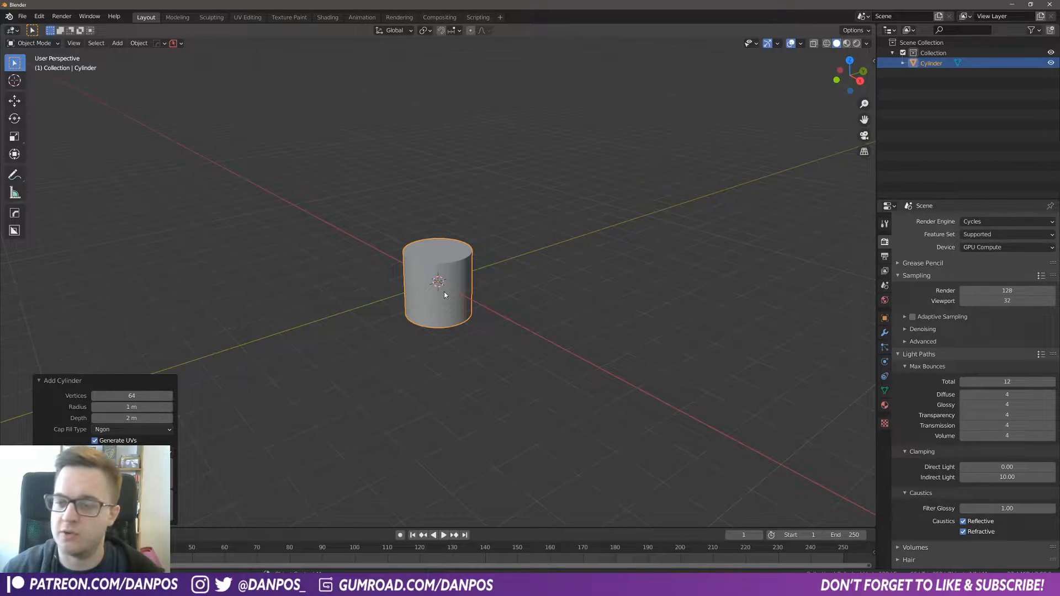
Step: Apply smooth shading to the cylinder
scroll(472, 313, up, 3)
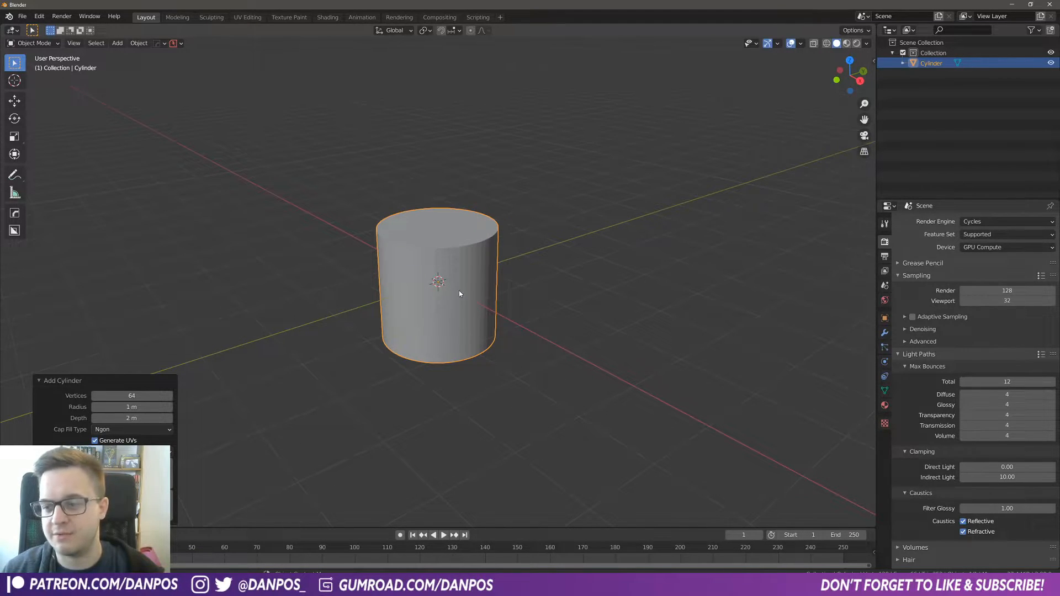
right_click(458, 294)
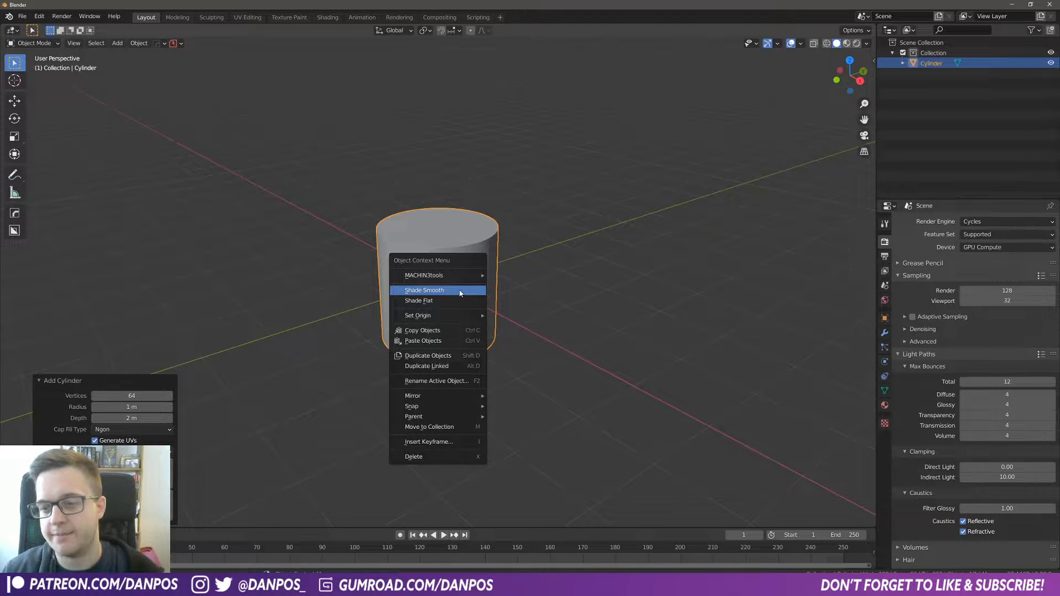
click(444, 292)
right_click(427, 281)
click(427, 282)
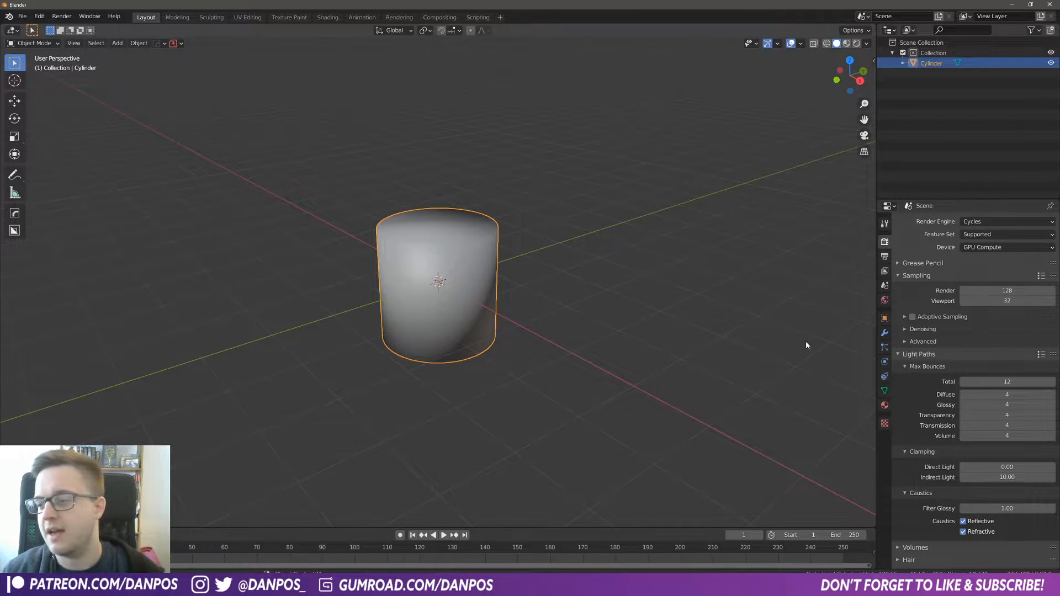
Step: Enable Auto Smooth in the cylinder's normals settings
click(886, 391)
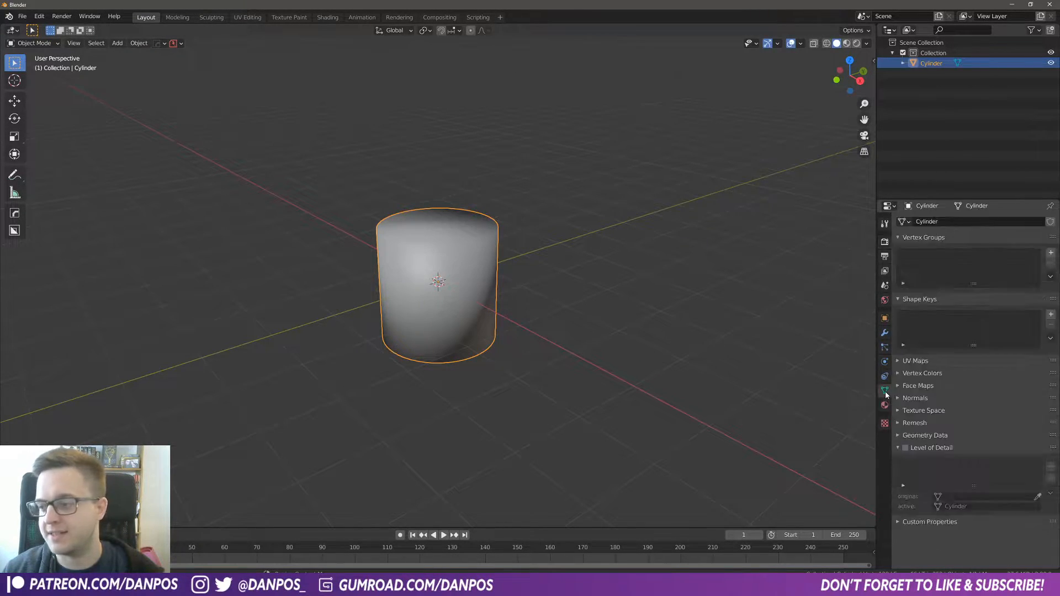
click(899, 399)
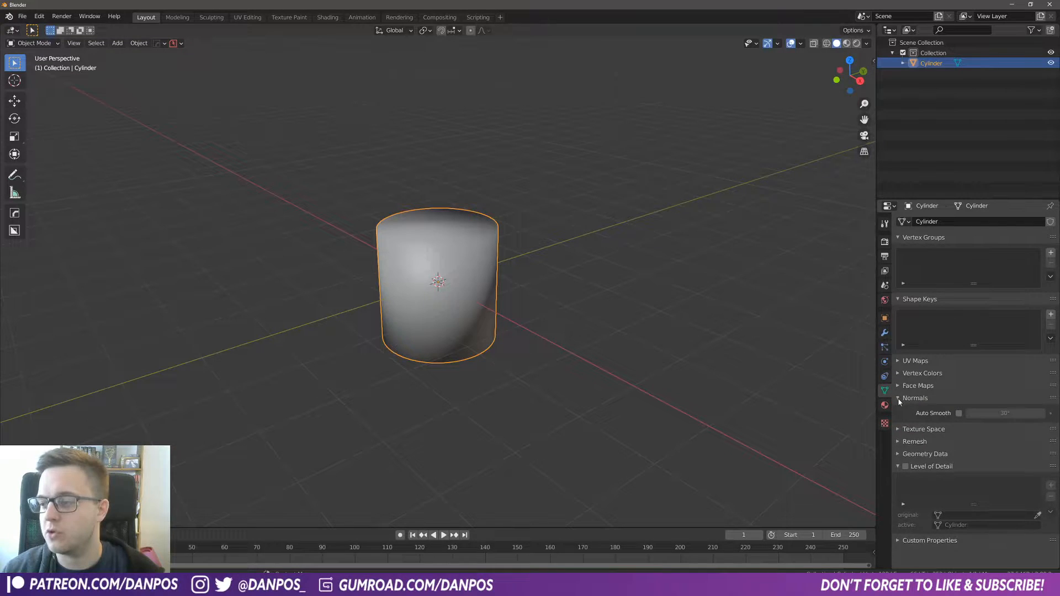
click(959, 413)
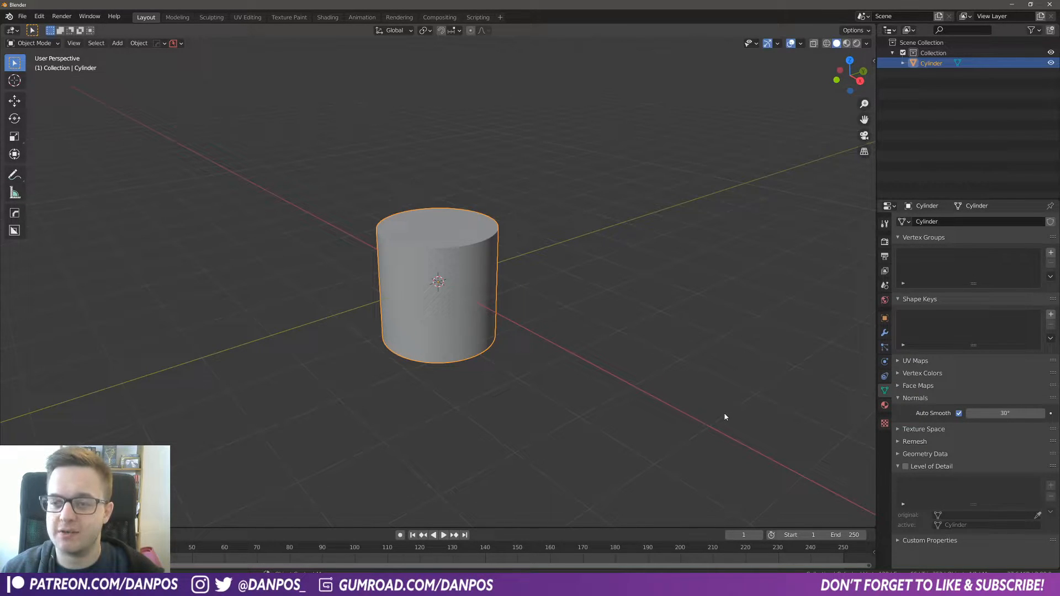
scroll(713, 411, down, 4)
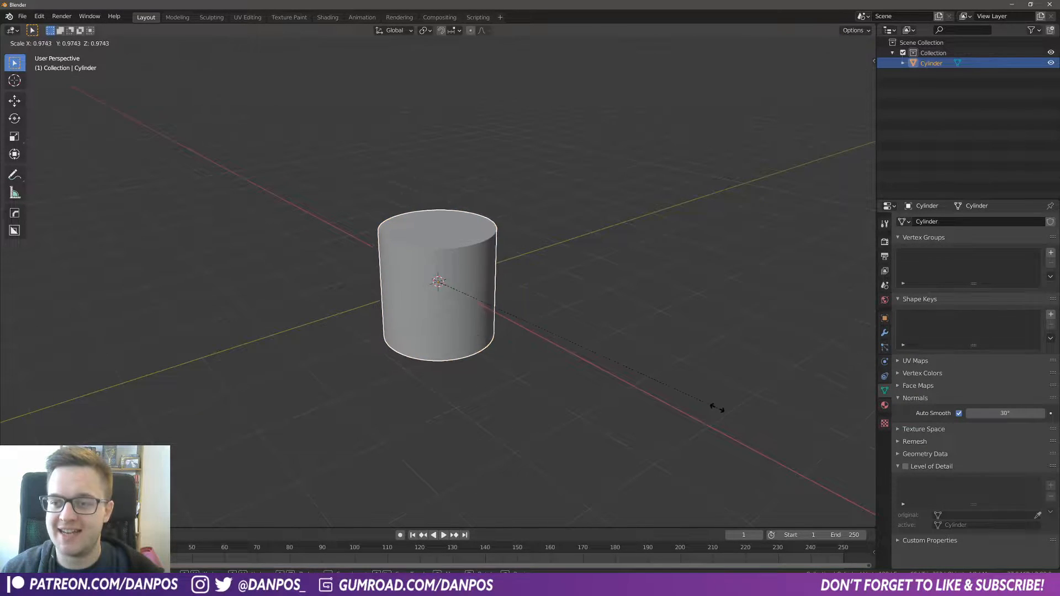
key(ctrl+a)
click(612, 364)
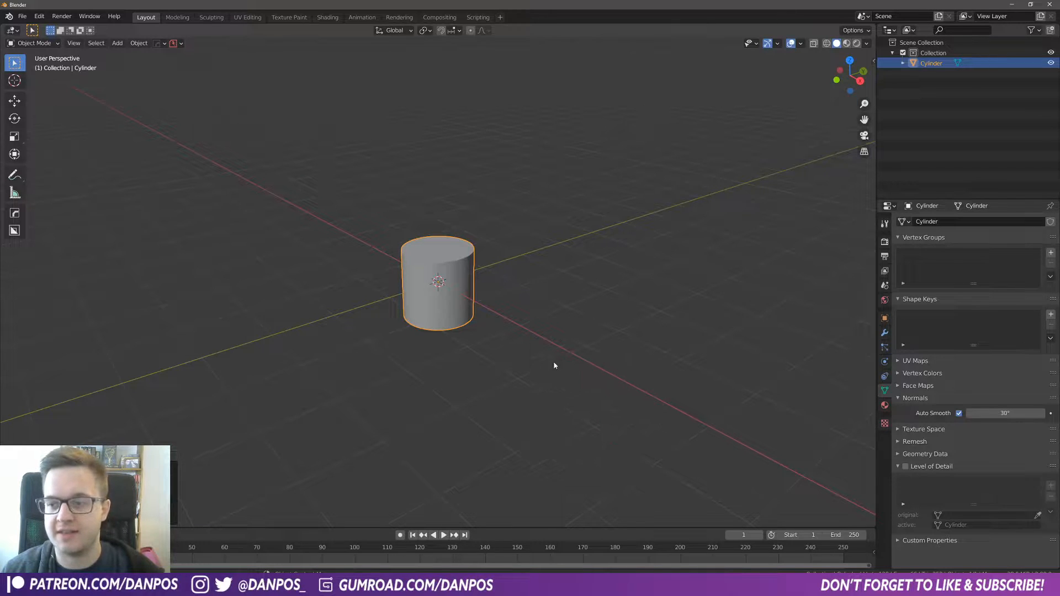
Step: Enter Edit Mode in front view, deselect everything and switch to face selection mode
middle_drag(357, 303, 438, 293)
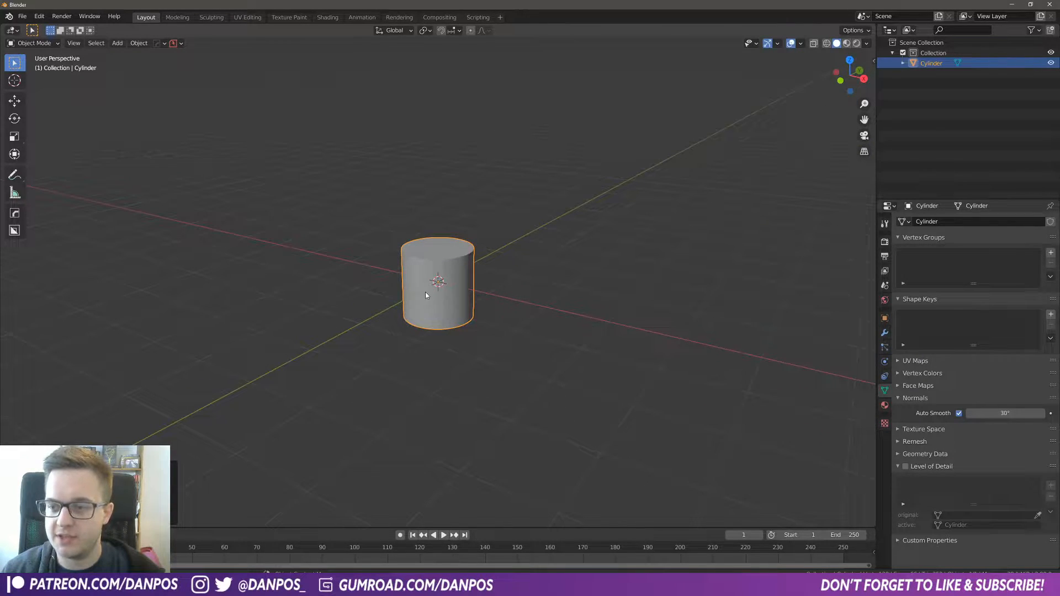
key(KP_1)
scroll(427, 295, up, 3)
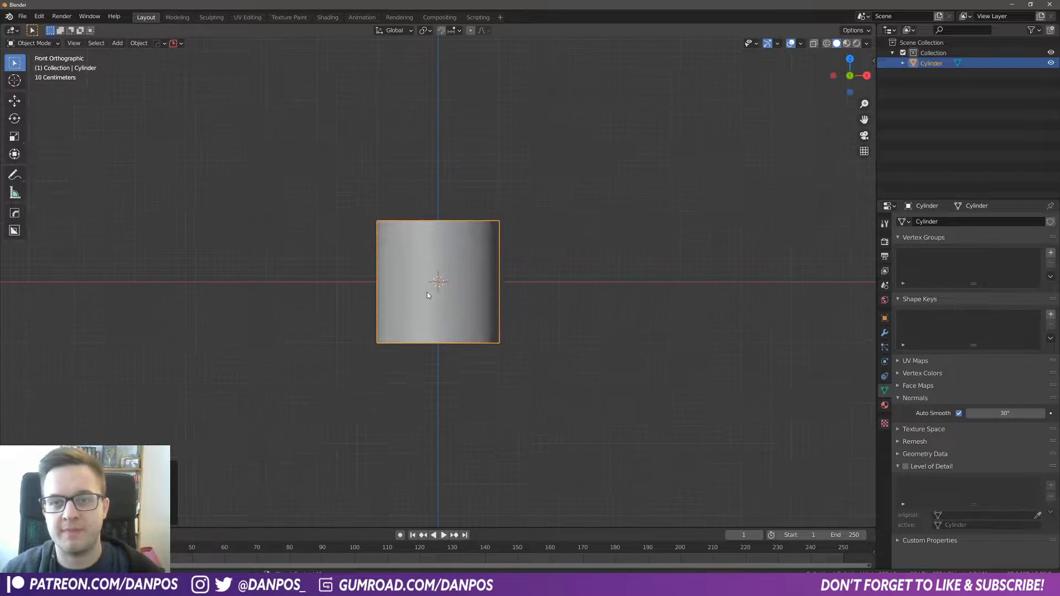
shift+middle_drag(424, 288, 417, 287)
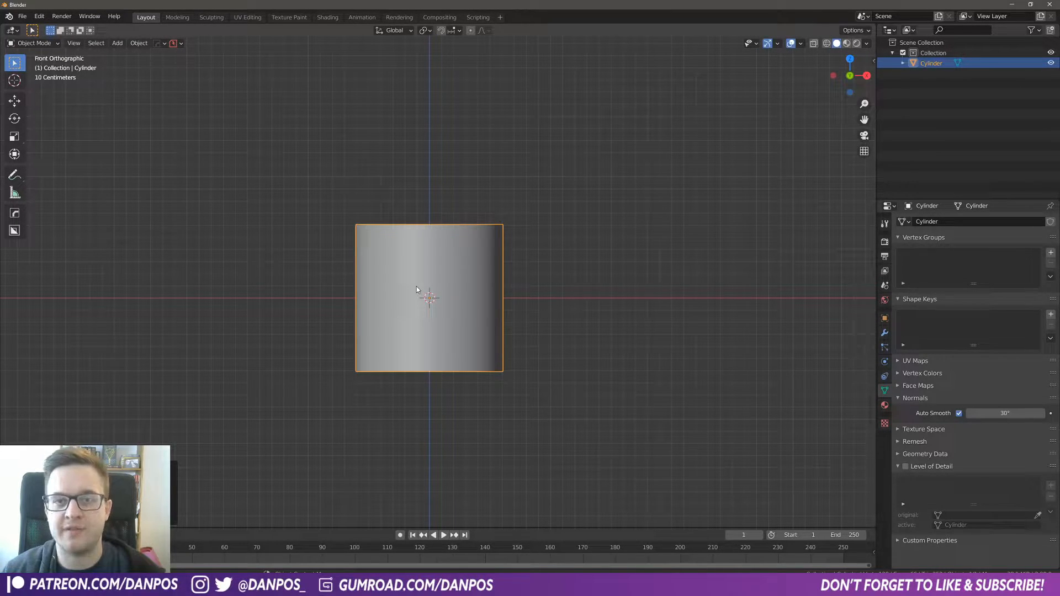
key(Tab)
click(415, 237)
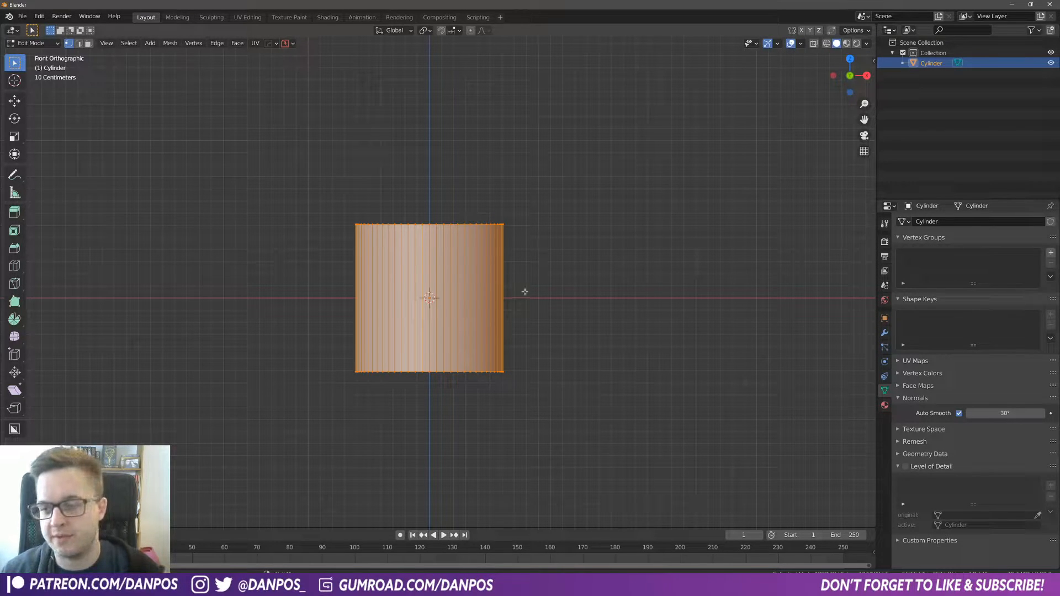
key(alt+a)
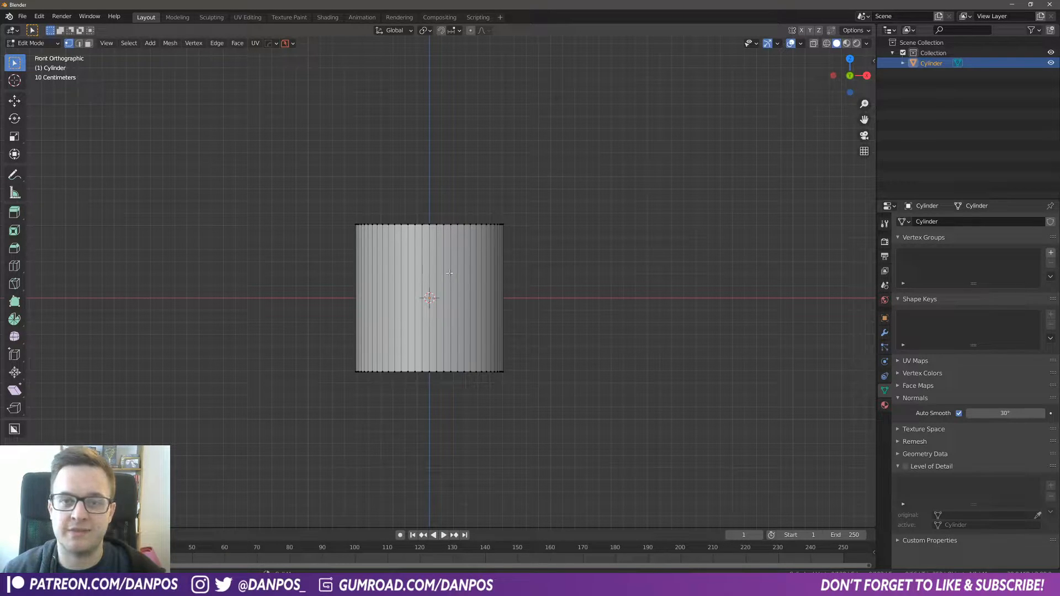
click(90, 45)
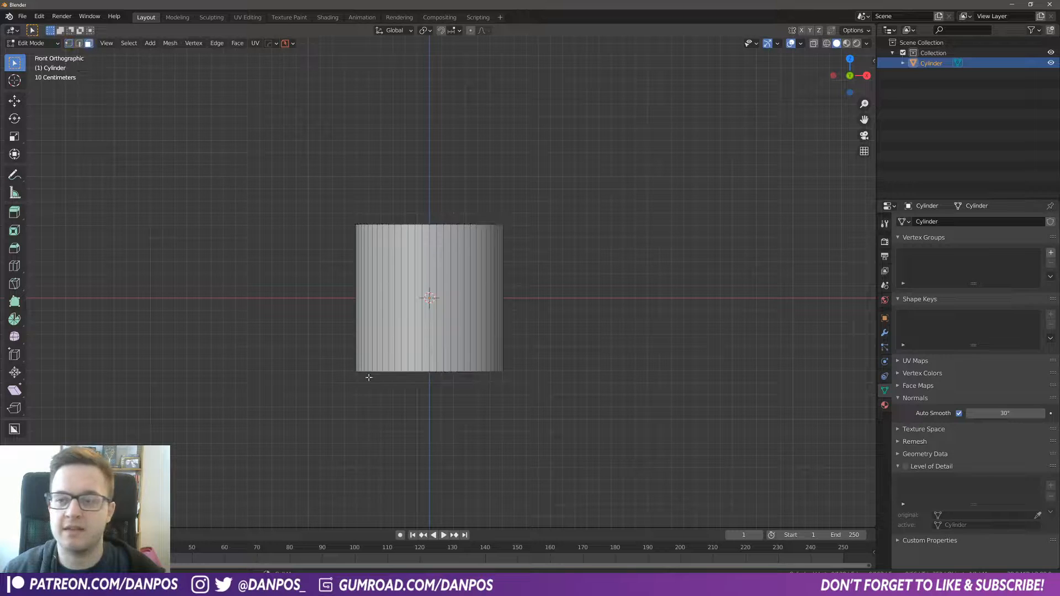
Step: Select a band of about ten adjacent side faces on the front of the cylinder
scroll(406, 334, up, 3)
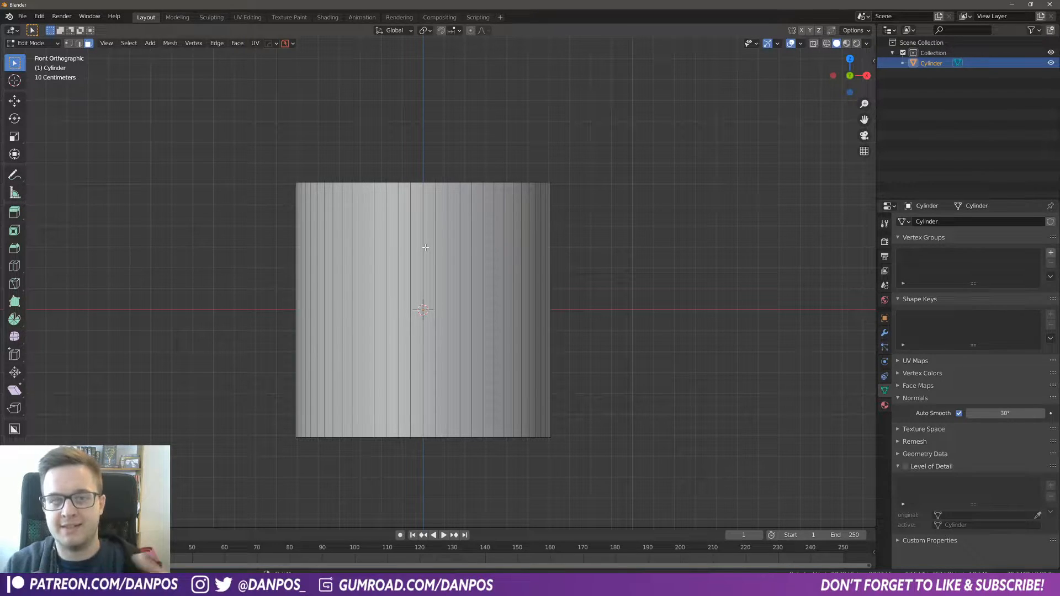
click(371, 207)
shift+click(382, 203)
shift+click(392, 200)
shift+click(406, 199)
shift+click(417, 209)
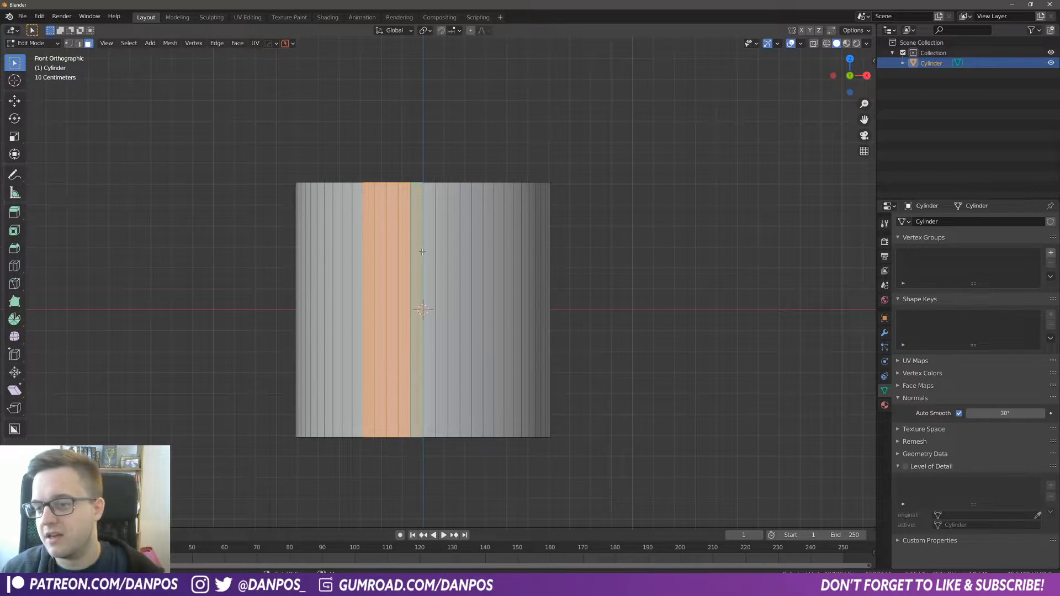
shift+click(431, 226)
shift+click(442, 243)
shift+click(455, 265)
shift+click(467, 287)
shift+click(476, 312)
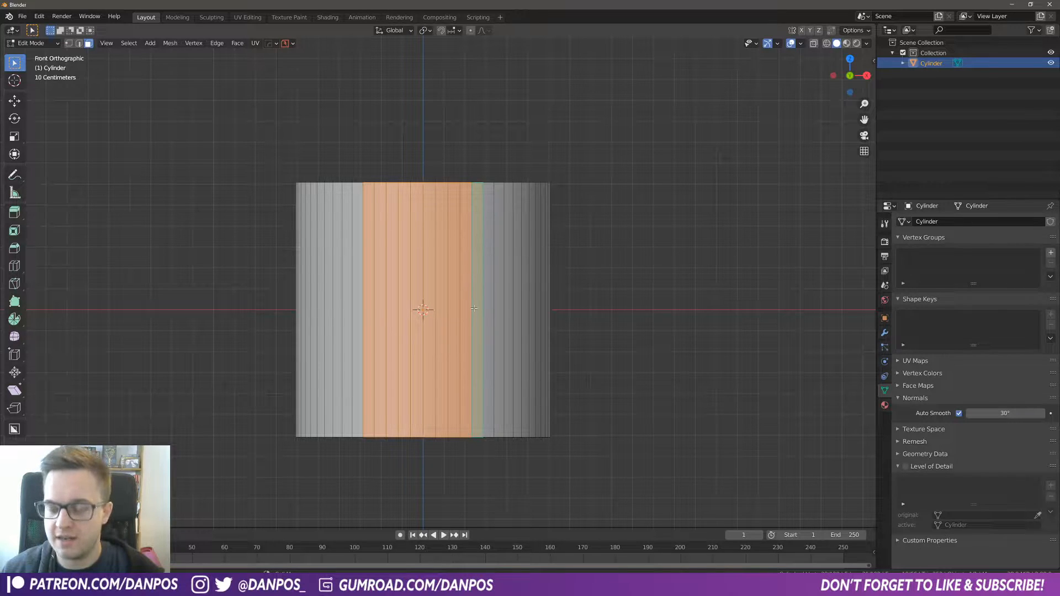
Step: Extrude the selected faces outward and flatten the extrusion by scaling it to 0 along Y
key(KP_7)
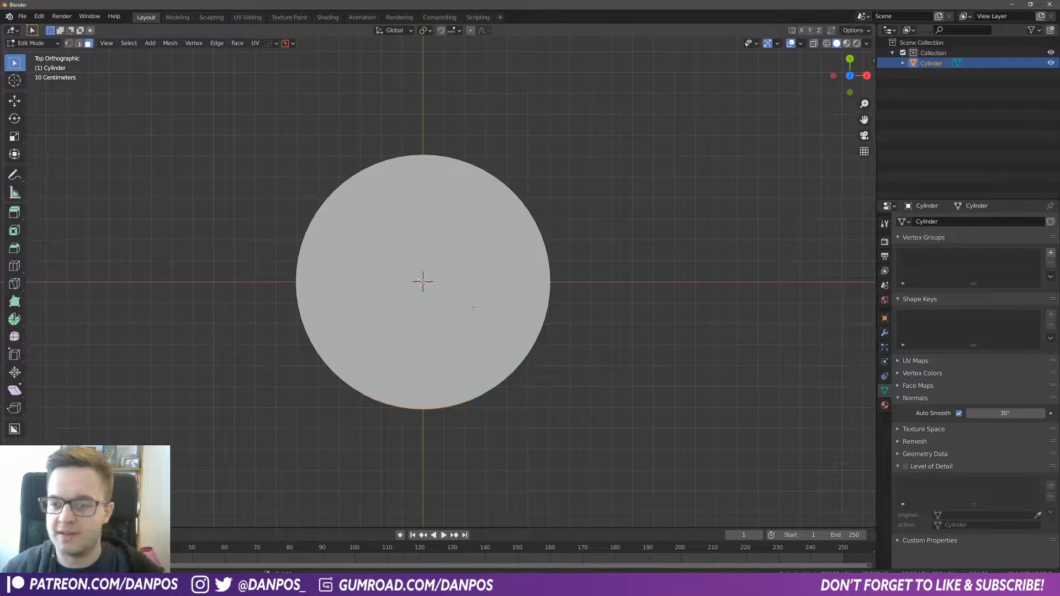
shift+middle_drag(489, 411, 474, 338)
scroll(469, 336, down, 1)
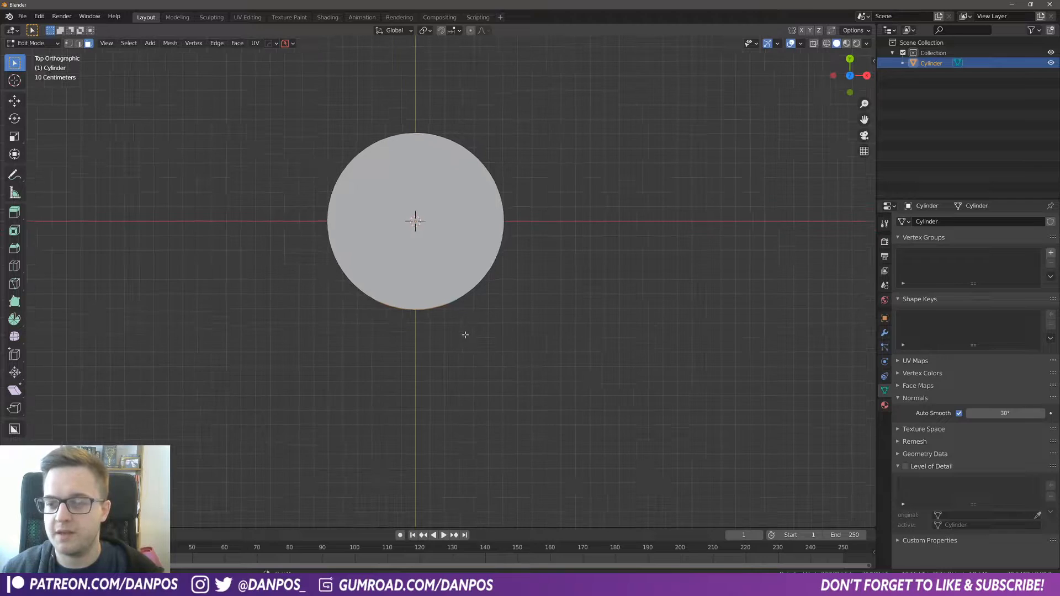
shift+middle_drag(453, 301, 448, 312)
key(e)
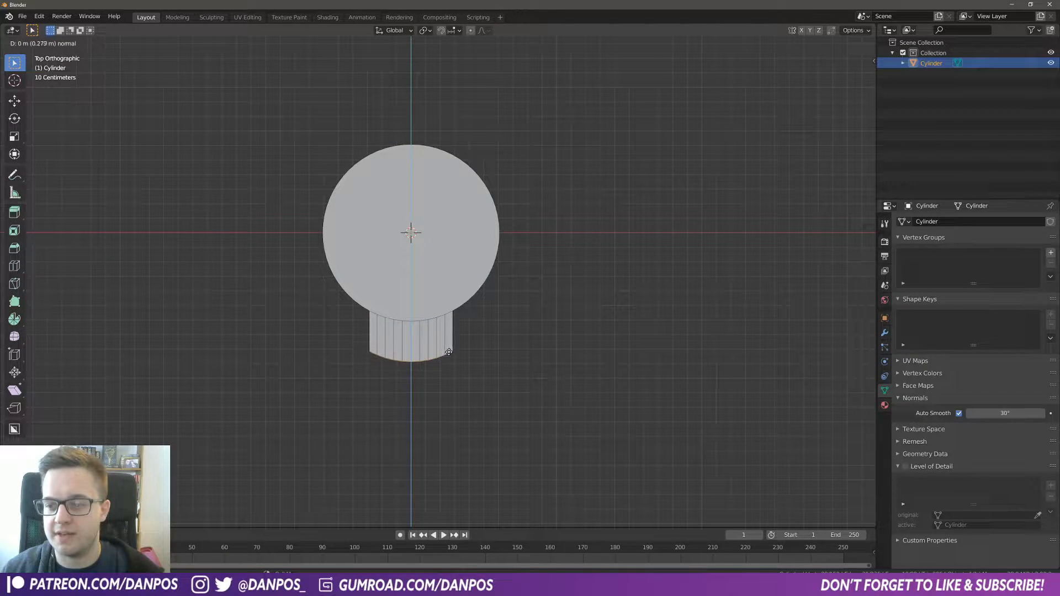
click(449, 352)
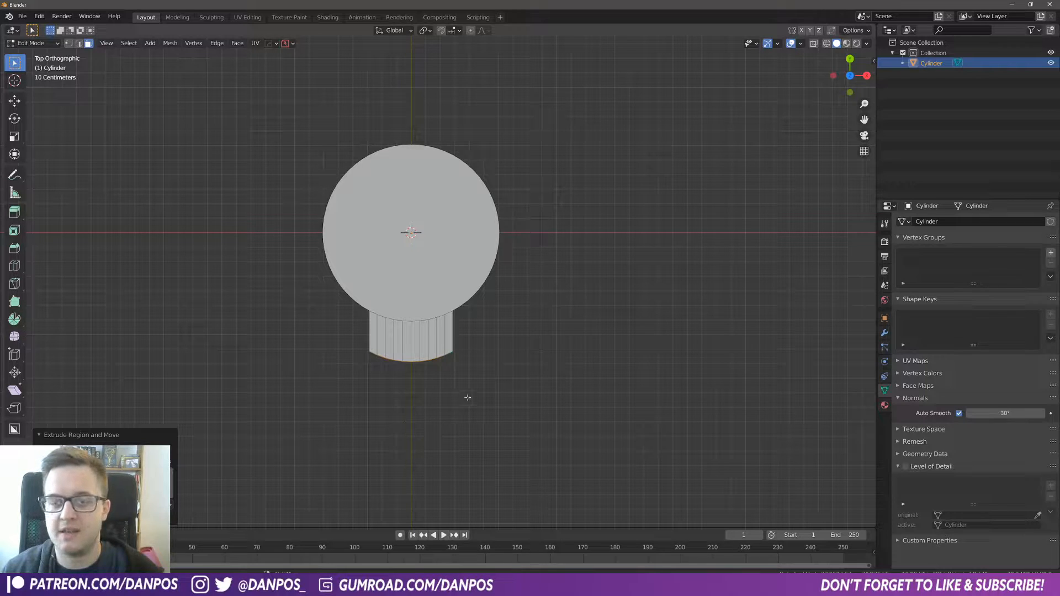
text(sy)
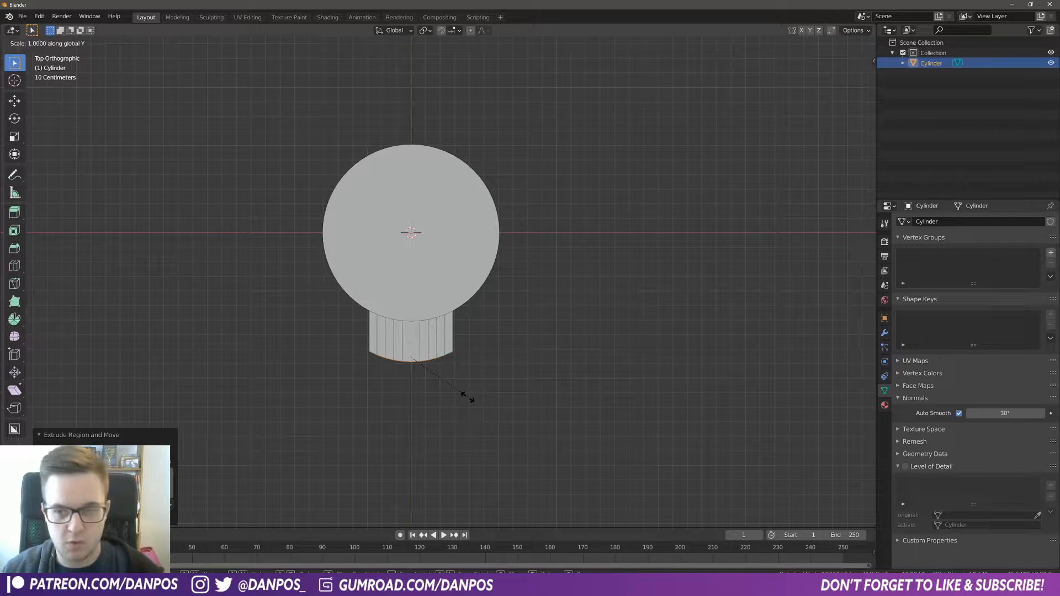
text(0)
key(Return)
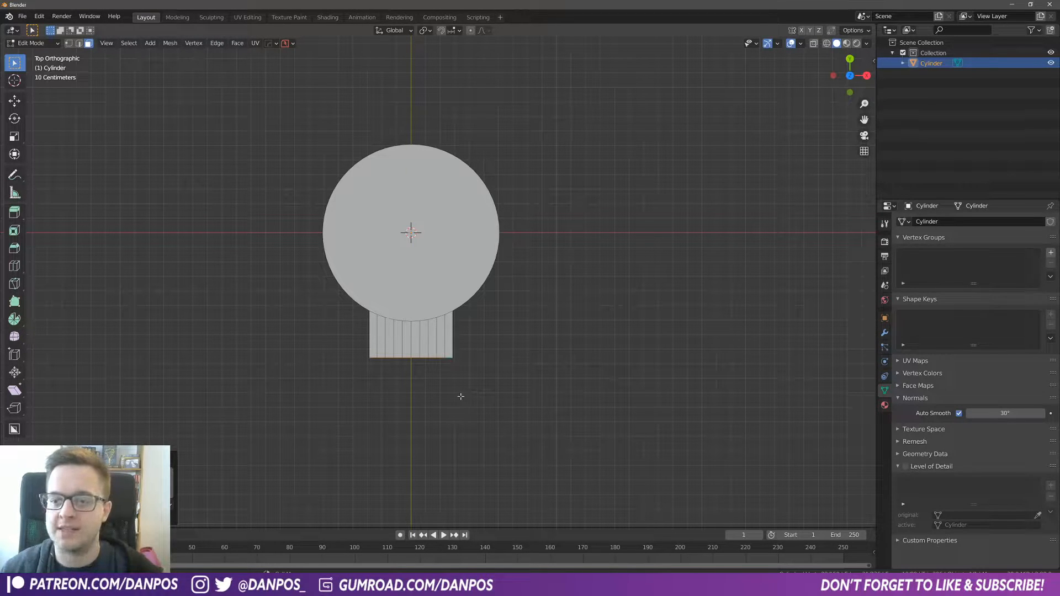
Step: Move the extruded faces further out along Y to lengthen the handle
middle_drag(564, 437, 645, 362)
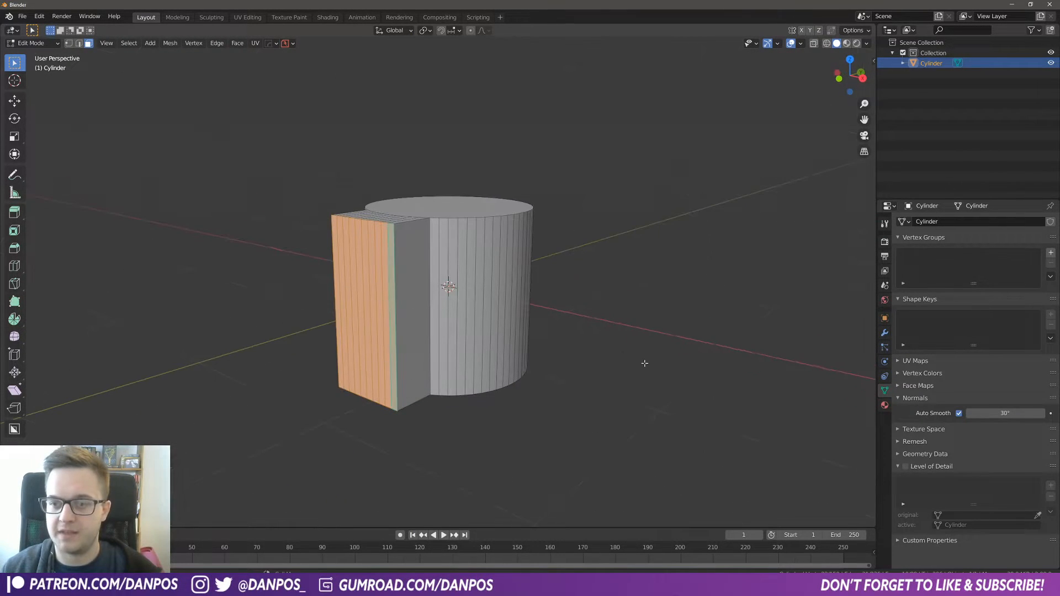
middle_drag(357, 331, 396, 365)
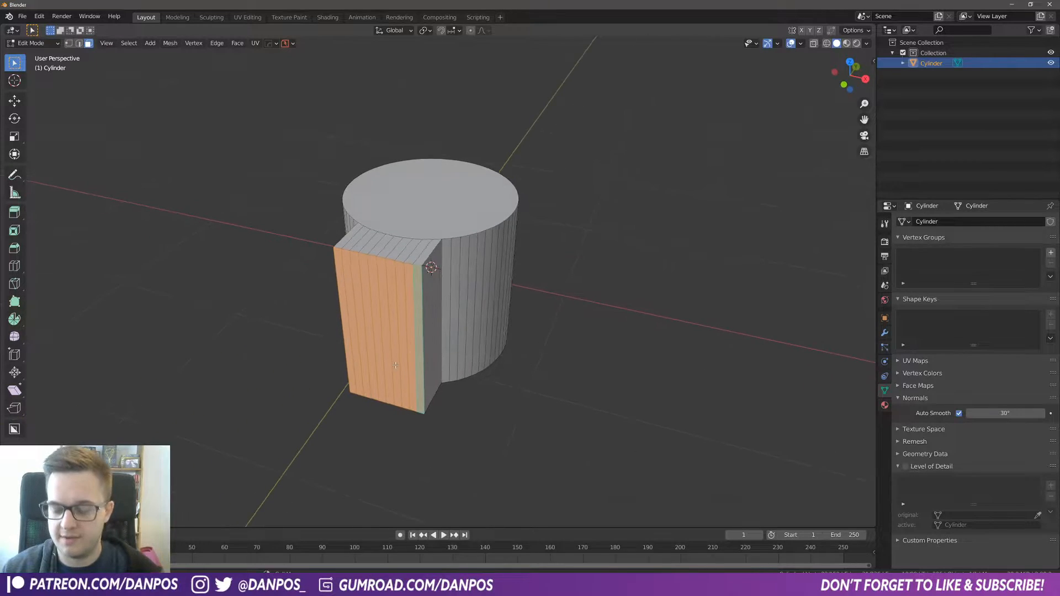
key(KP_7)
scroll(466, 358, down, 1)
shift+middle_drag(468, 357, 457, 331)
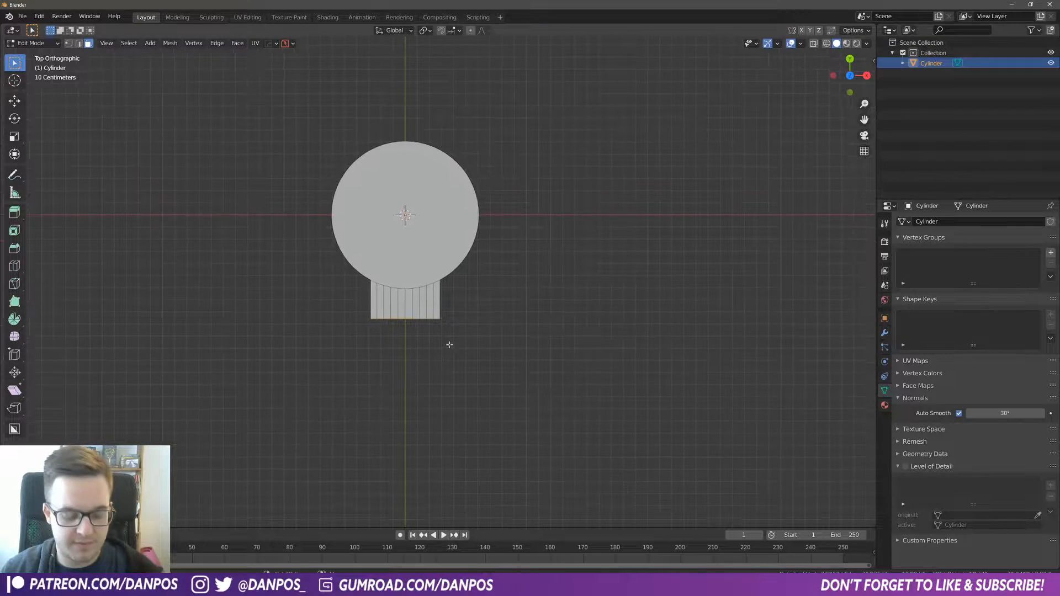
key(g)
key(y)
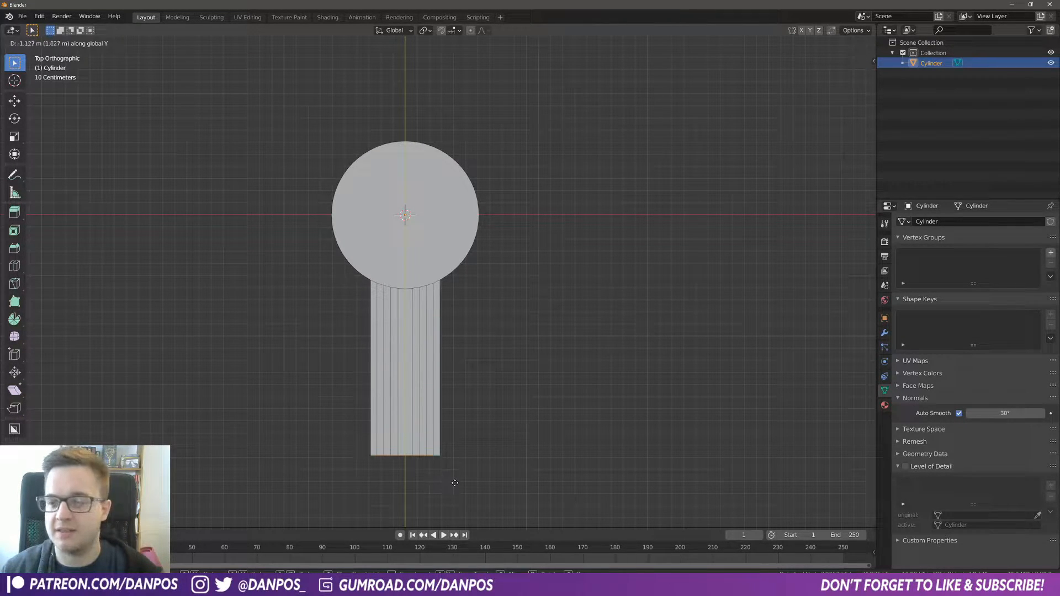
click(449, 502)
middle_drag(452, 500, 385, 254)
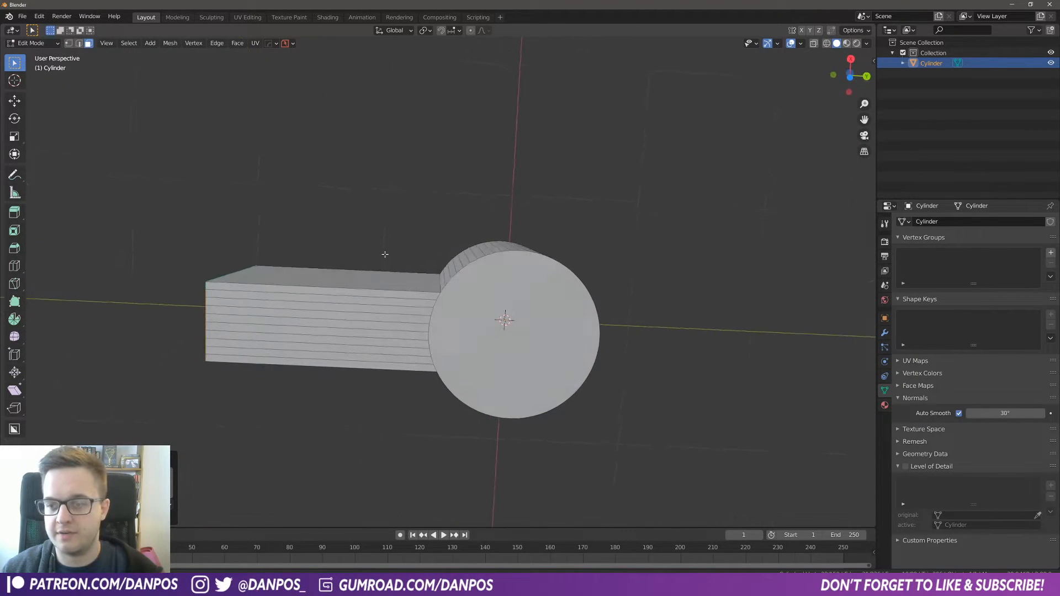
key(ctrl+r)
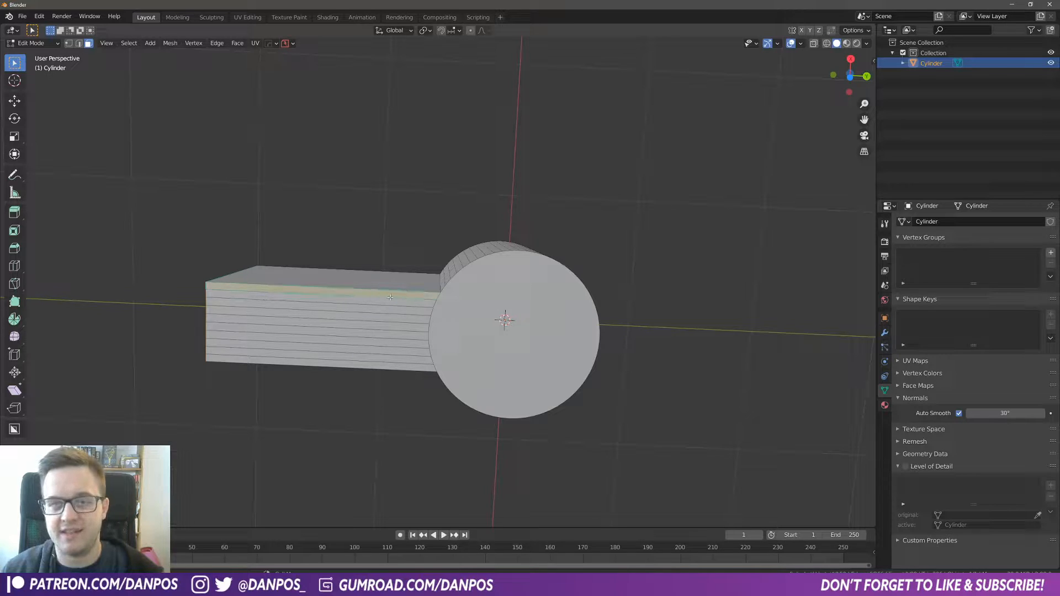
ctrl+click(369, 364)
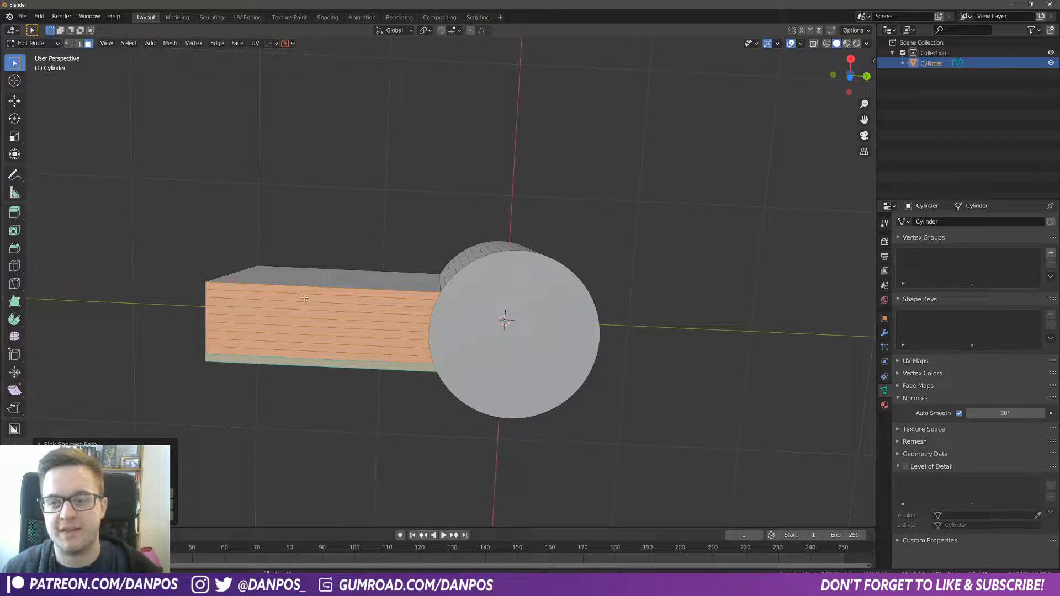
key(ctrl+z)
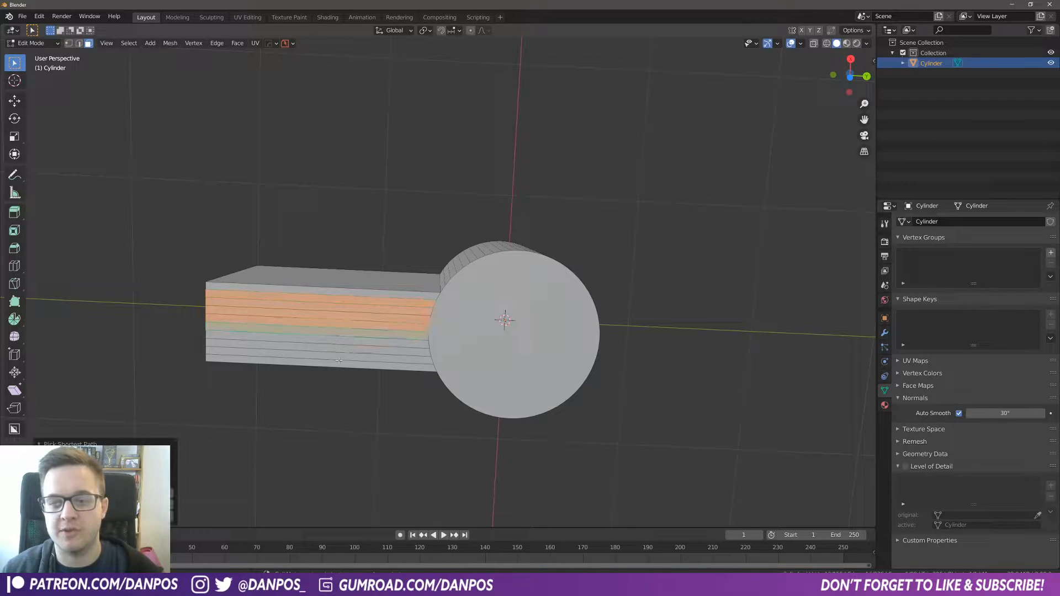
alt+click(340, 356)
middle_drag(345, 295, 408, 242)
key(2)
alt+click(409, 240)
ctrl+click(512, 283)
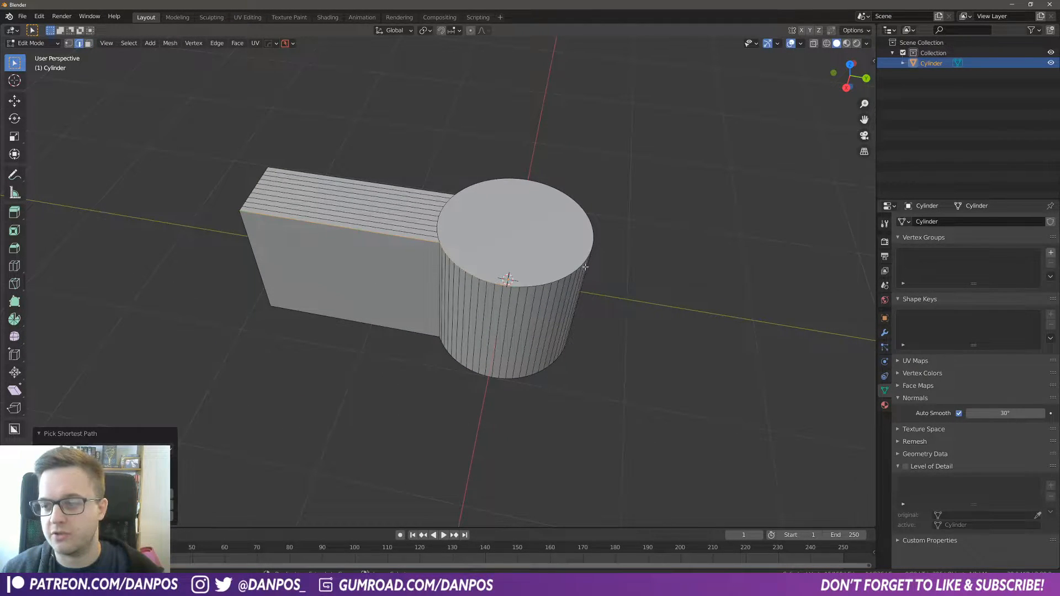
ctrl+click(592, 235)
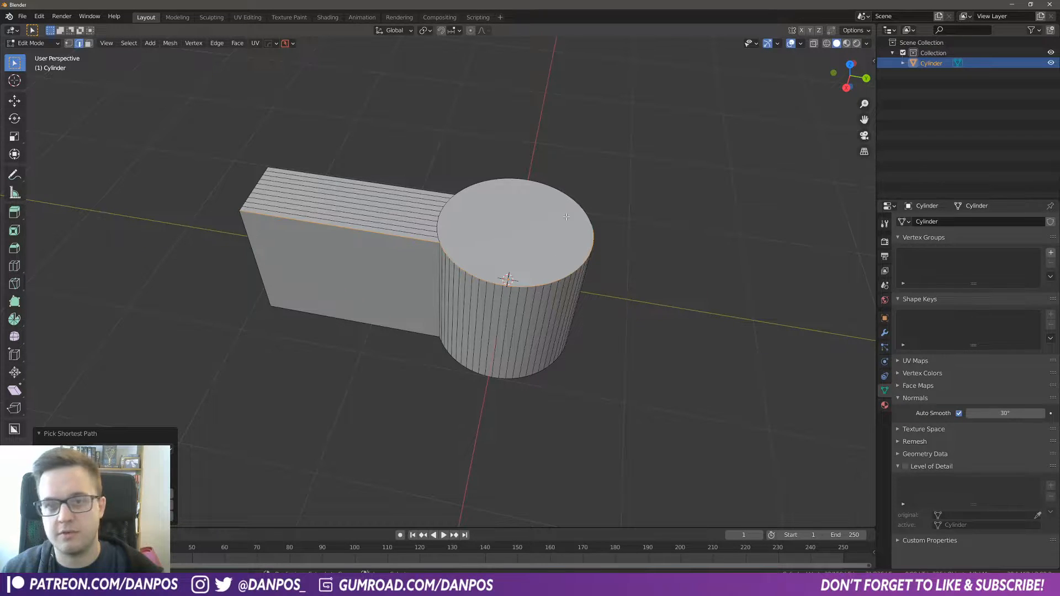
ctrl+click(464, 189)
ctrl+click(436, 193)
middle_drag(375, 282, 405, 291)
key(q)
key(3)
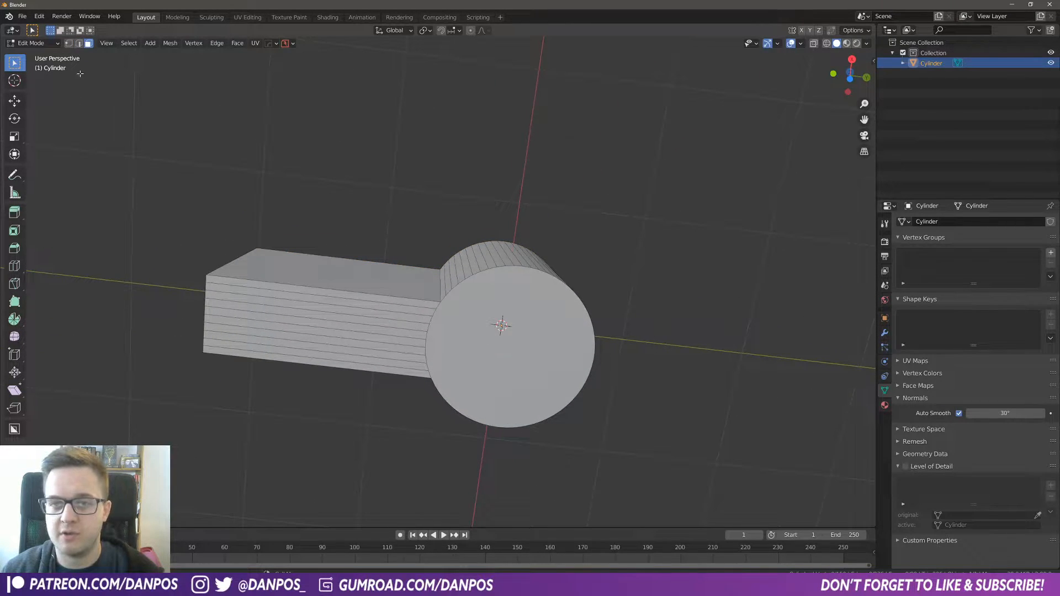
Step: Select the handle's bottom faces and the cylinder's bottom cap and move them about 1.73 m down along Z
middle_drag(395, 345, 386, 247)
click(386, 248)
ctrl+click(400, 338)
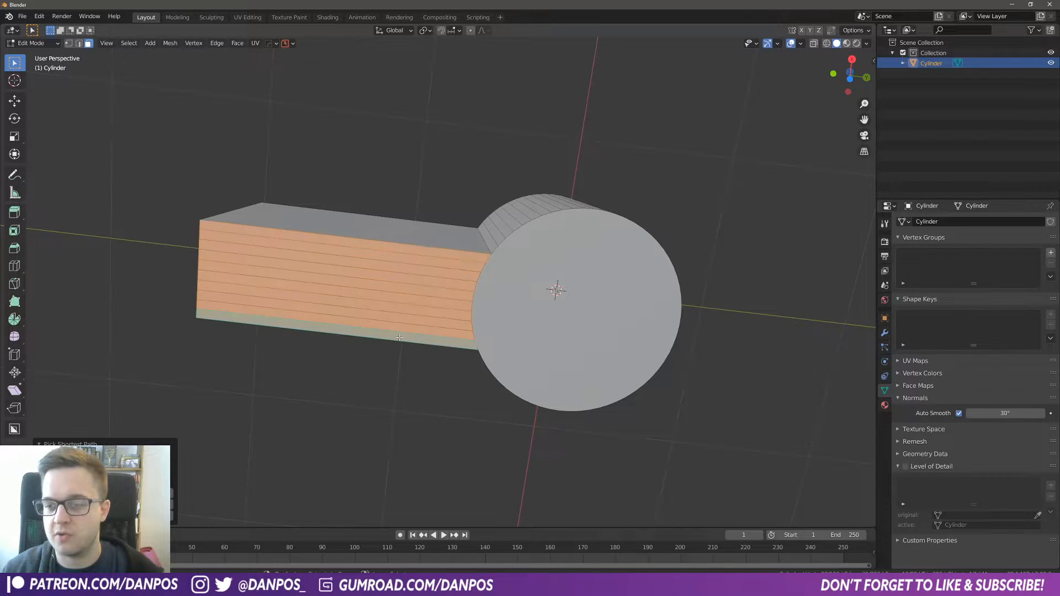
shift+click(554, 298)
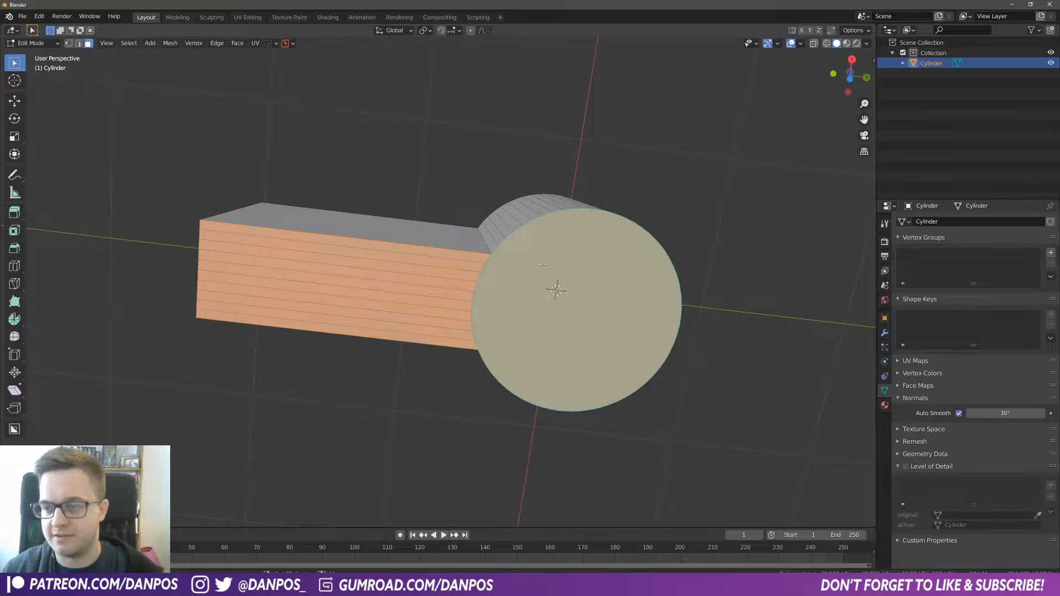
middle_drag(508, 332, 482, 333)
key(g)
key(z)
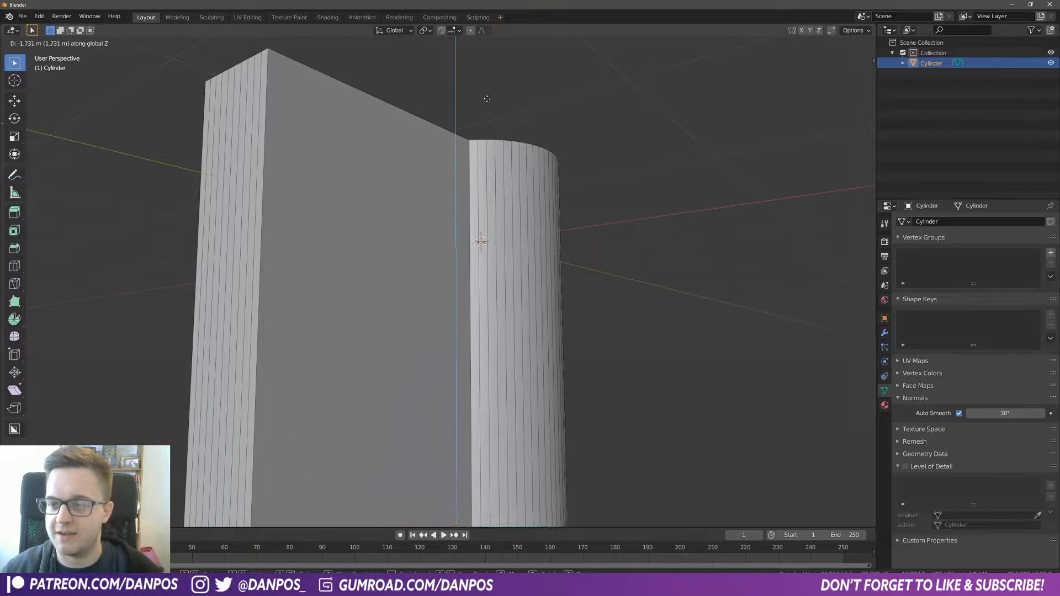
click(489, 141)
Step: Inspect the deepened pan body from several angles in Object Mode, then return to Edit Mode
scroll(516, 327, down, 6)
middle_drag(517, 326, 454, 454)
key(Tab)
middle_drag(489, 335, 479, 289)
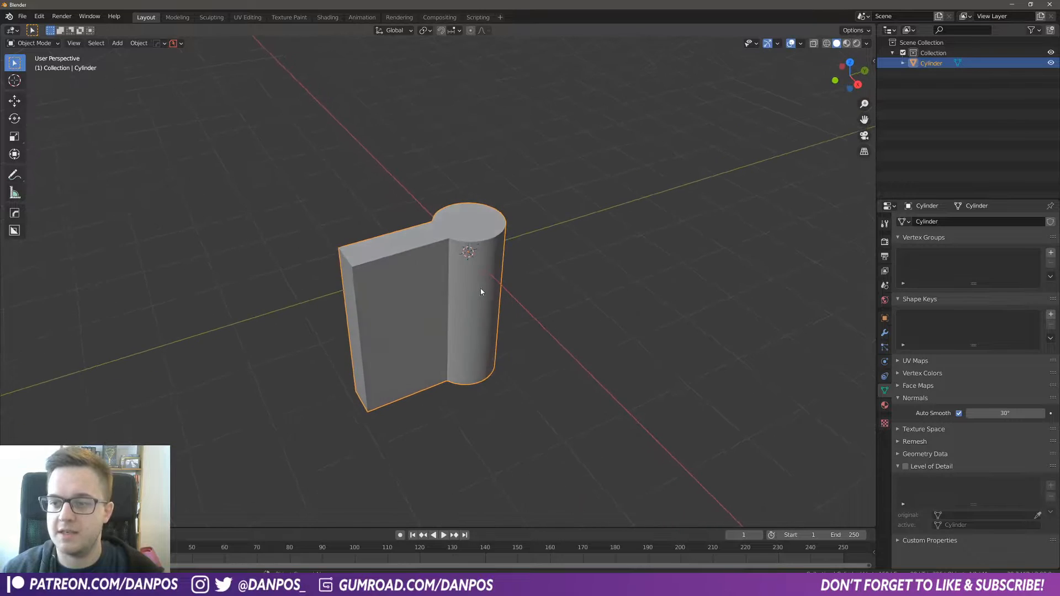
middle_drag(440, 329, 417, 271)
scroll(464, 303, up, 2)
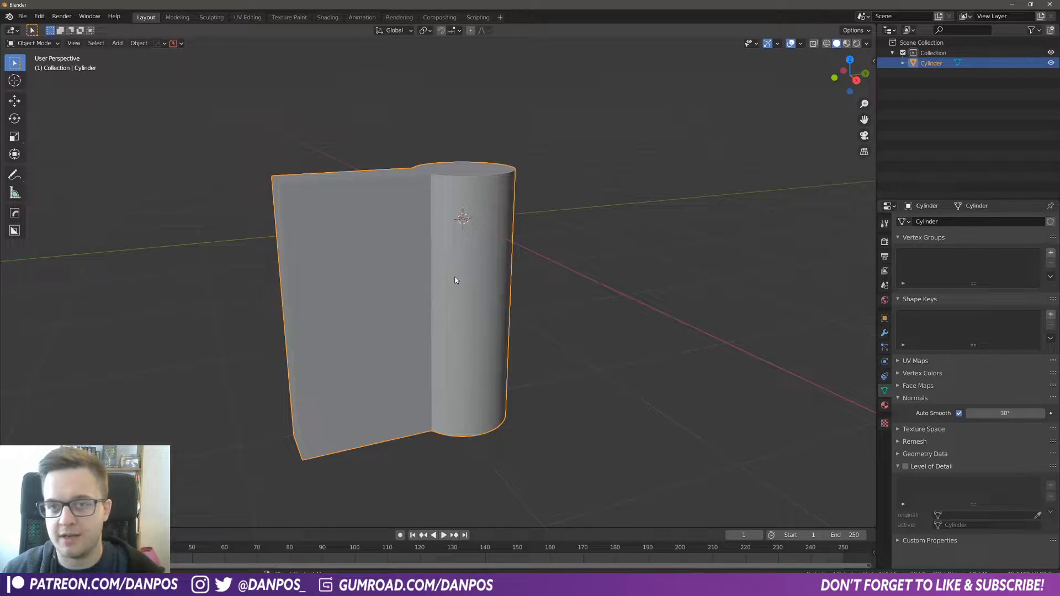
scroll(456, 281, up, 4)
key(Tab)
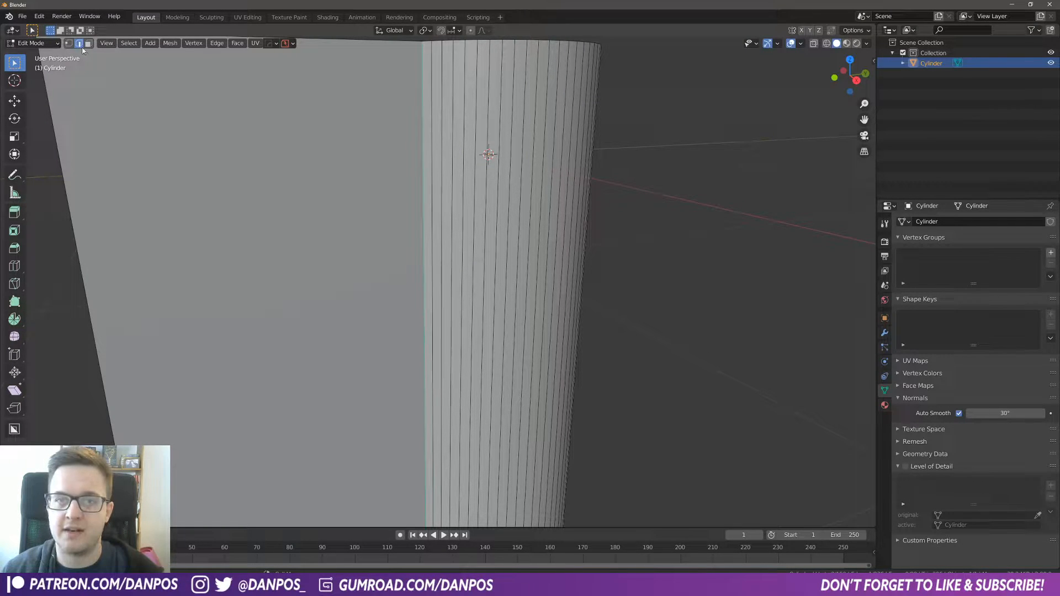
Step: Bevel the vertical edge where the handle joins the cylinder with about 0.016 m width and 2 segments
middle_drag(315, 120, 475, 320)
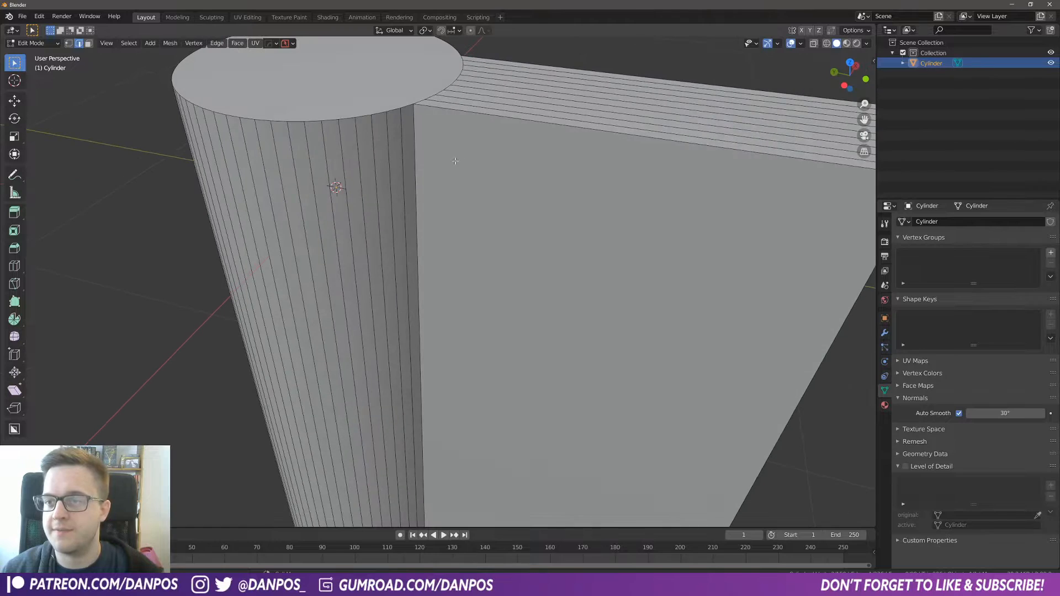
alt+click(467, 294)
key(ctrl+b)
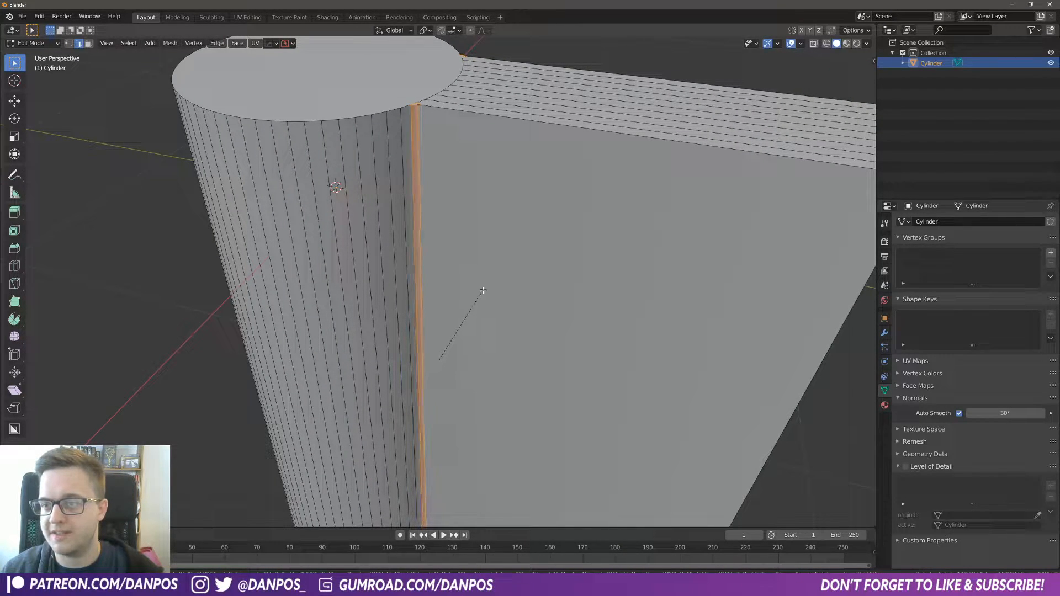
click(484, 290)
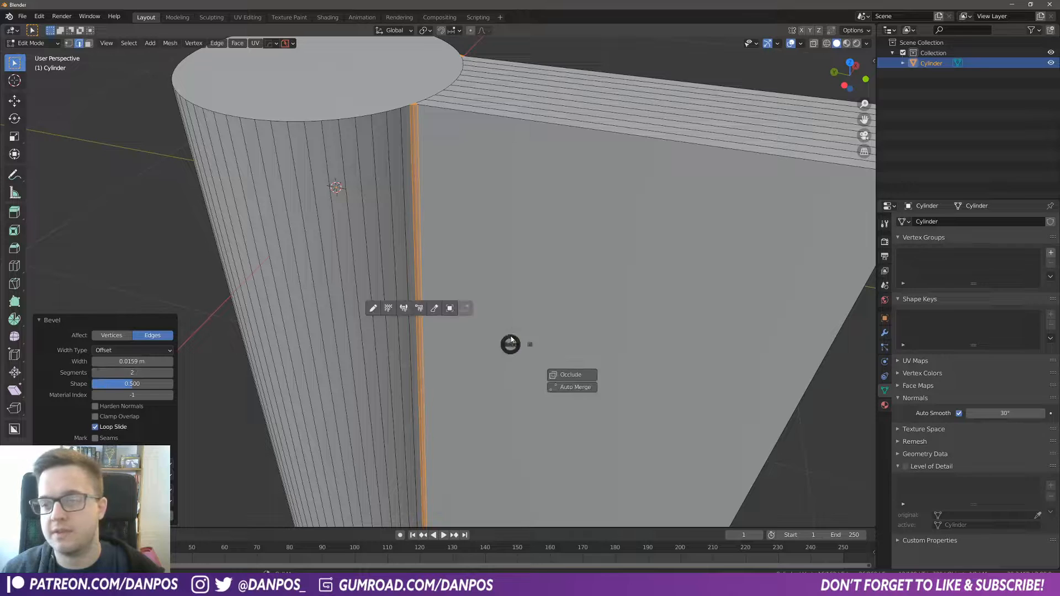
Step: Review the bevelled handle joint in Object Mode from a few angles
key(Tab)
middle_drag(580, 293, 333, 309)
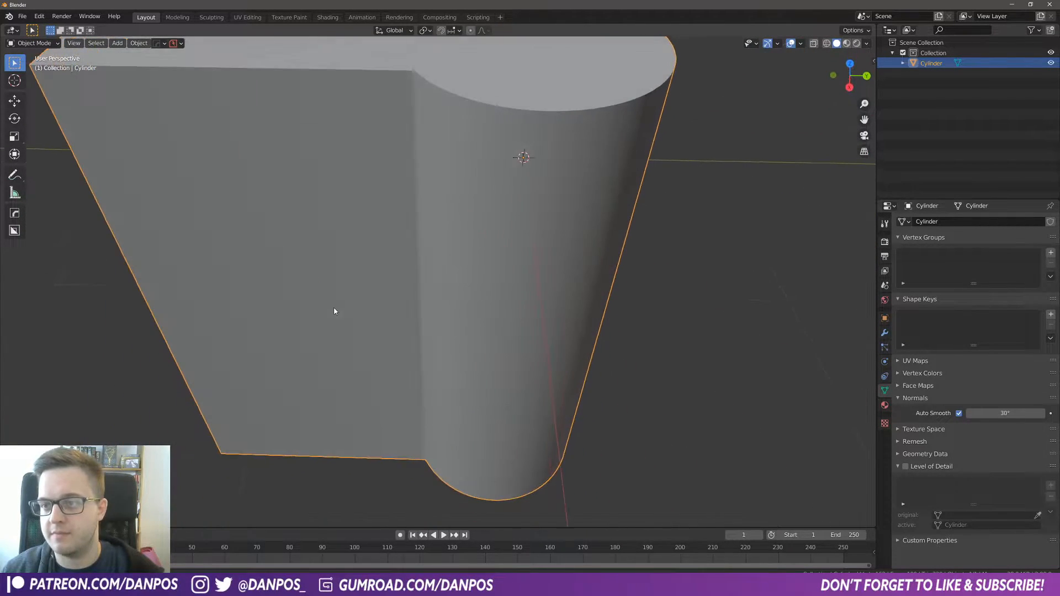
scroll(544, 213, down, 6)
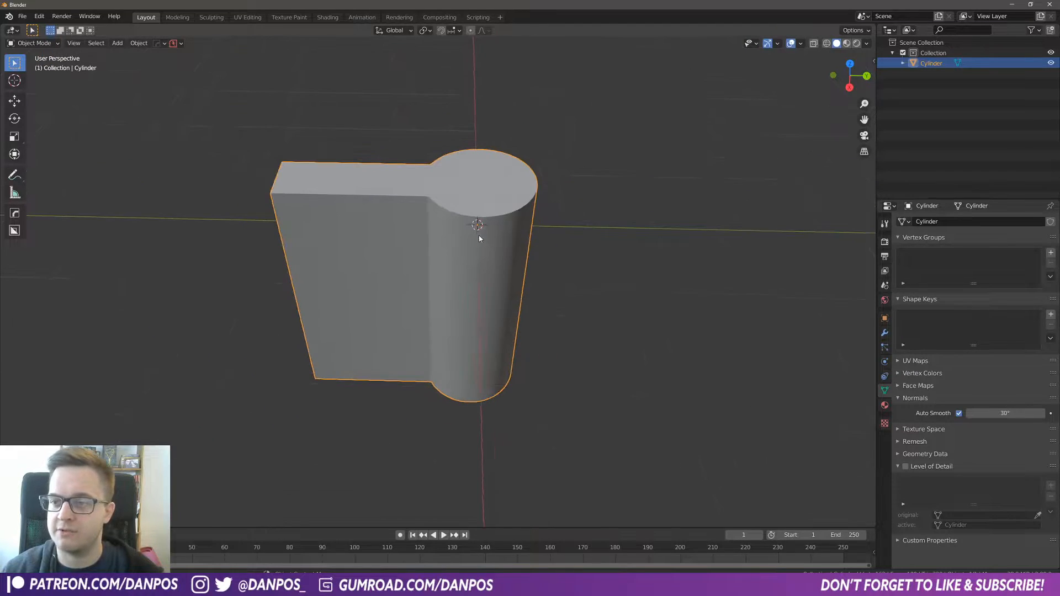
middle_drag(367, 275, 400, 297)
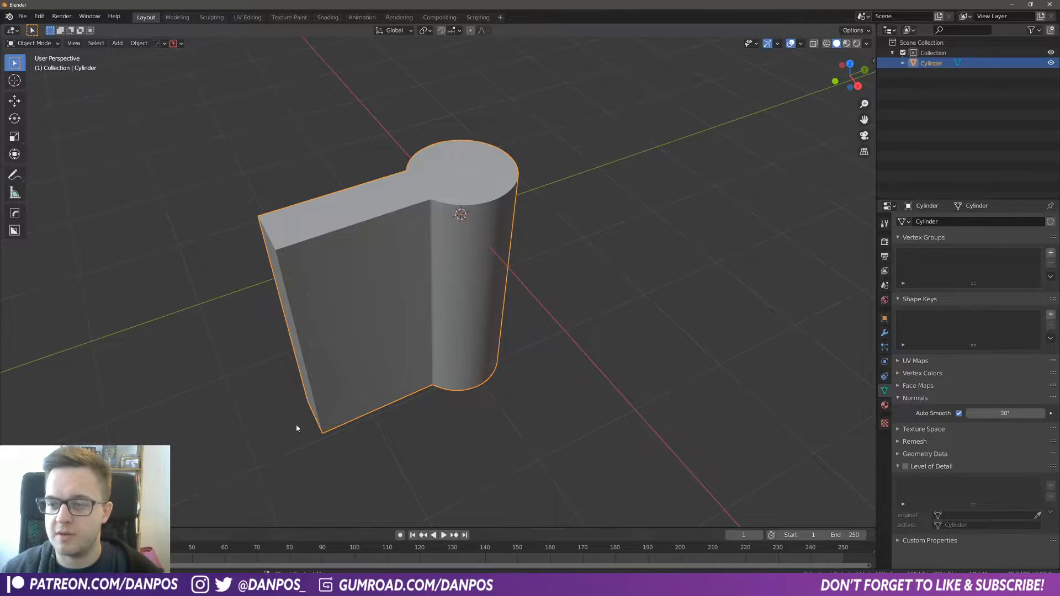
Step: In Edit Mode face selection, select the handle's top faces and the cylinder's top cap and inset them
click(34, 43)
click(33, 67)
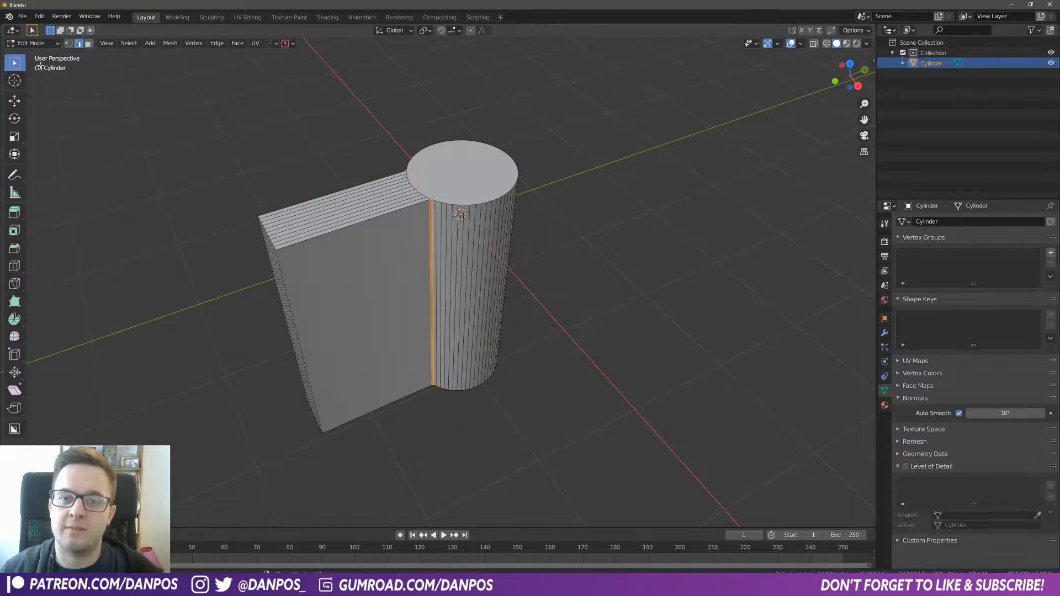
click(88, 44)
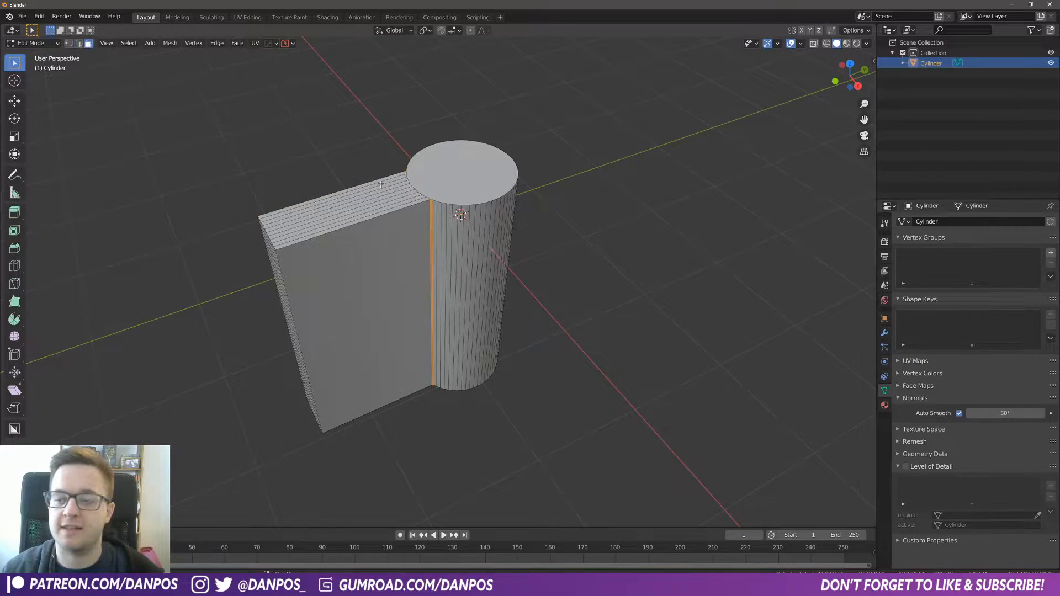
scroll(406, 221, up, 5)
middle_drag(406, 220, 401, 197)
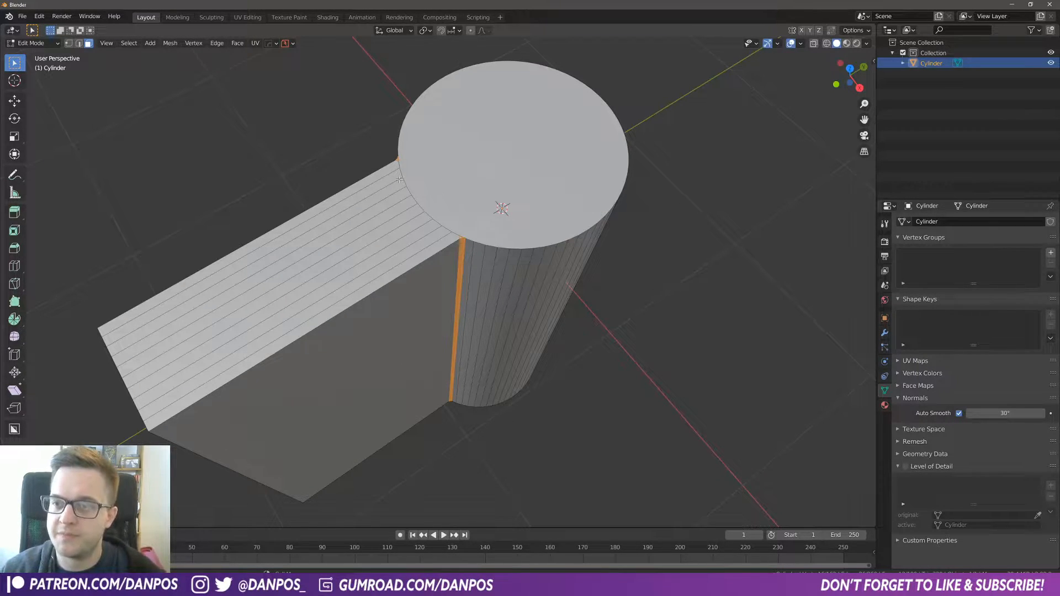
alt+click(360, 193)
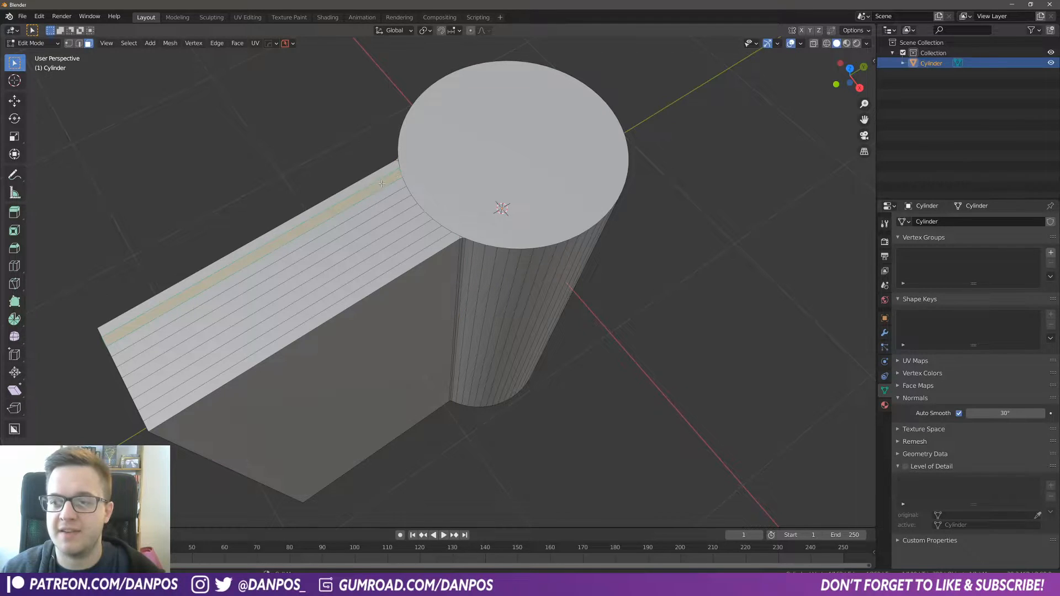
ctrl+shift+click(403, 257)
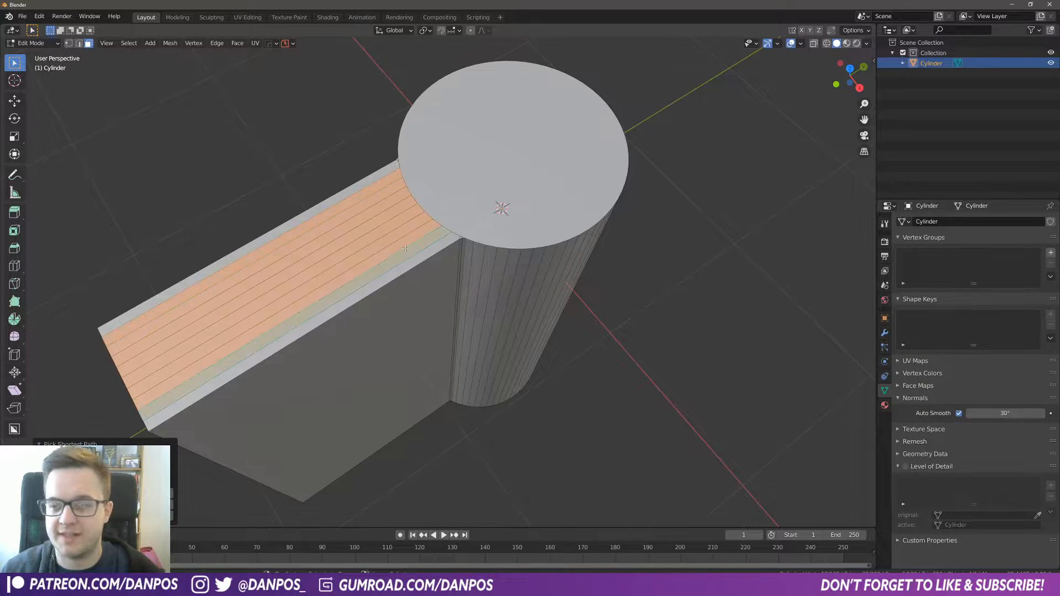
shift+click(453, 191)
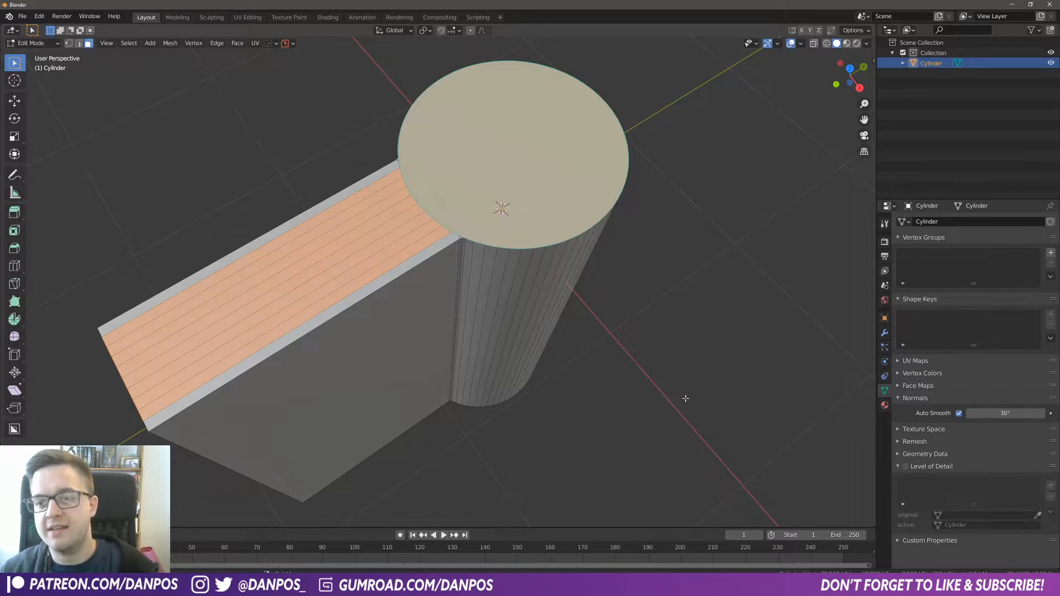
key(i)
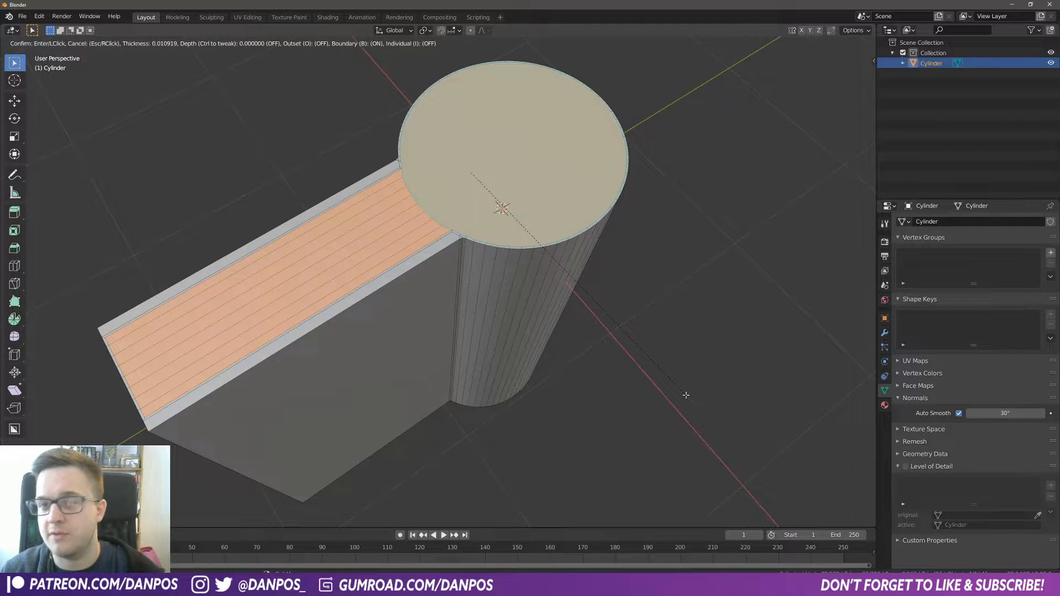
click(686, 395)
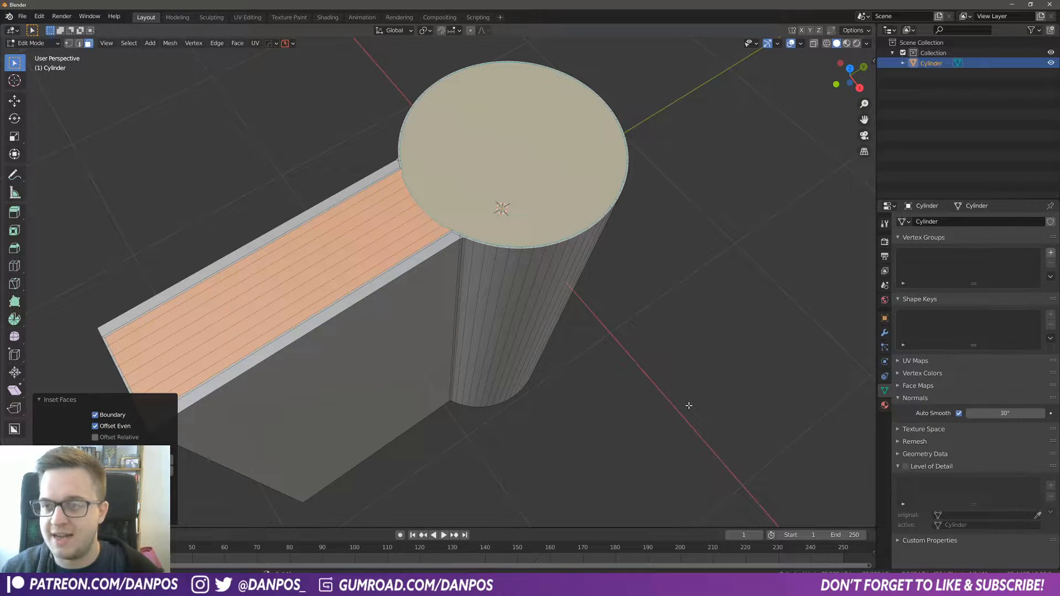
Step: Inset the selected top faces a second time with a slightly larger thickness, then deselect everything
key(i)
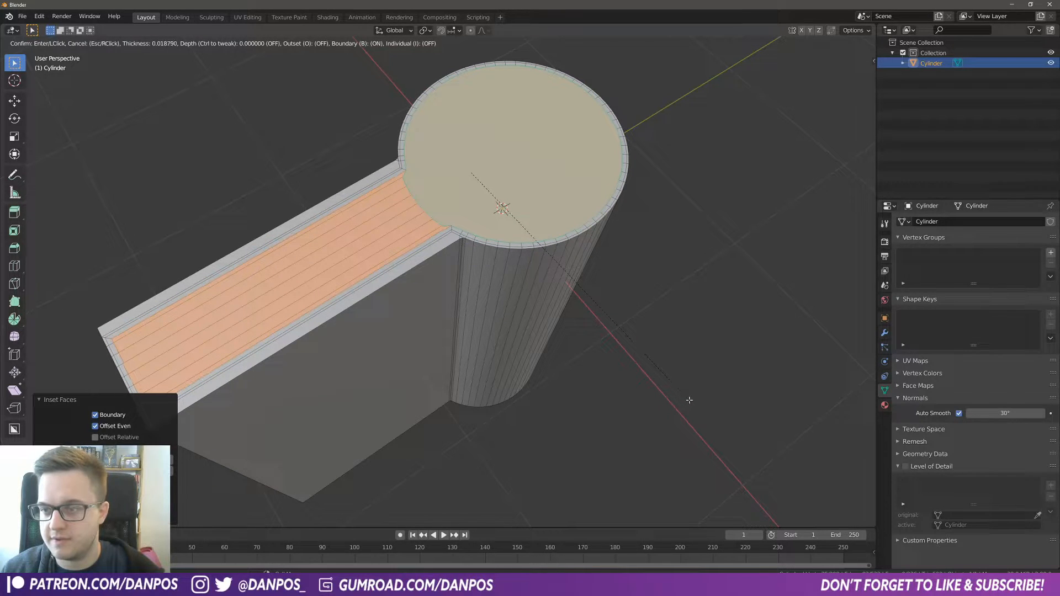
click(689, 399)
scroll(597, 355, up, 5)
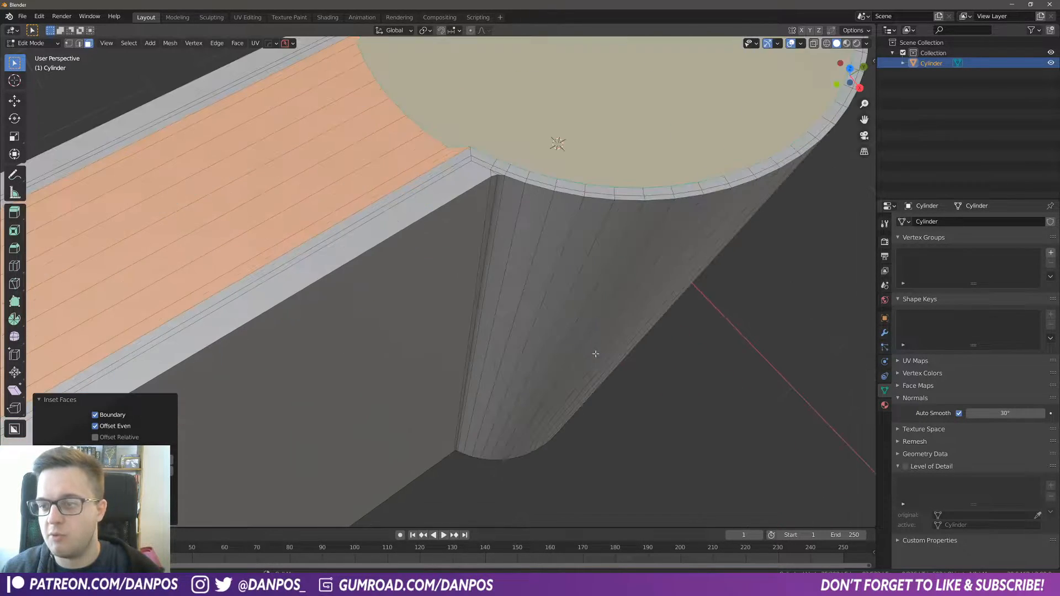
click(440, 202)
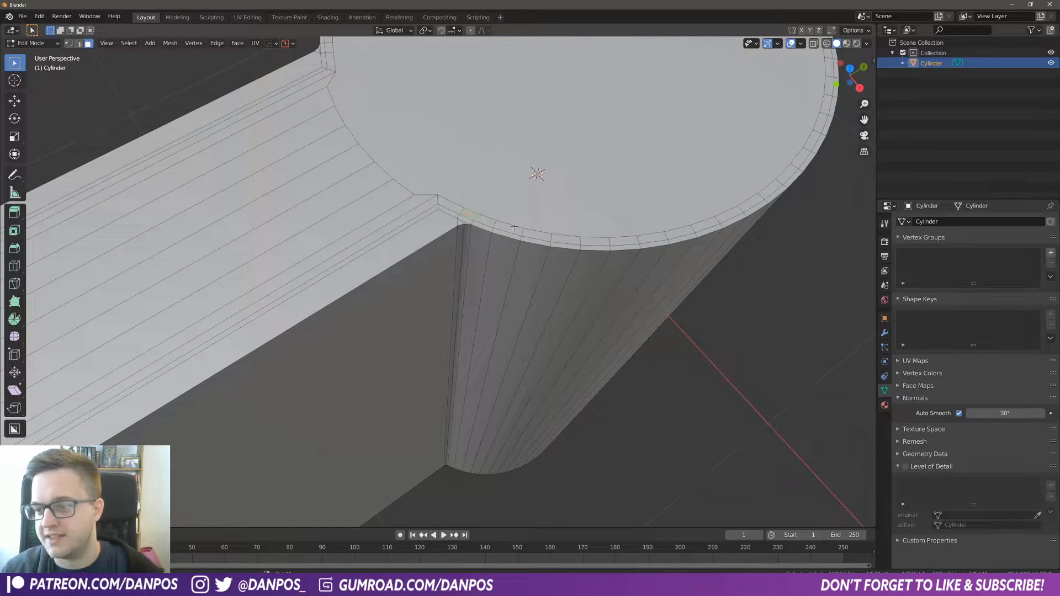
Step: Select the inner inset face loop running around the handle and the cylinder's top cap
scroll(516, 216, down, 4)
scroll(486, 265, up, 3)
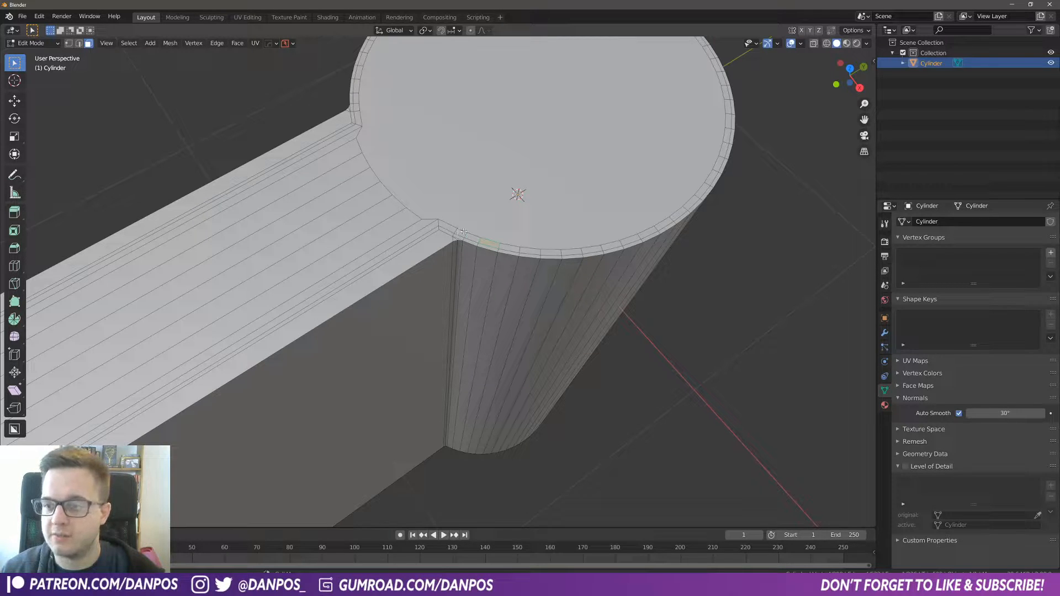
scroll(472, 241, up, 6)
shift+middle_drag(527, 210, 467, 329)
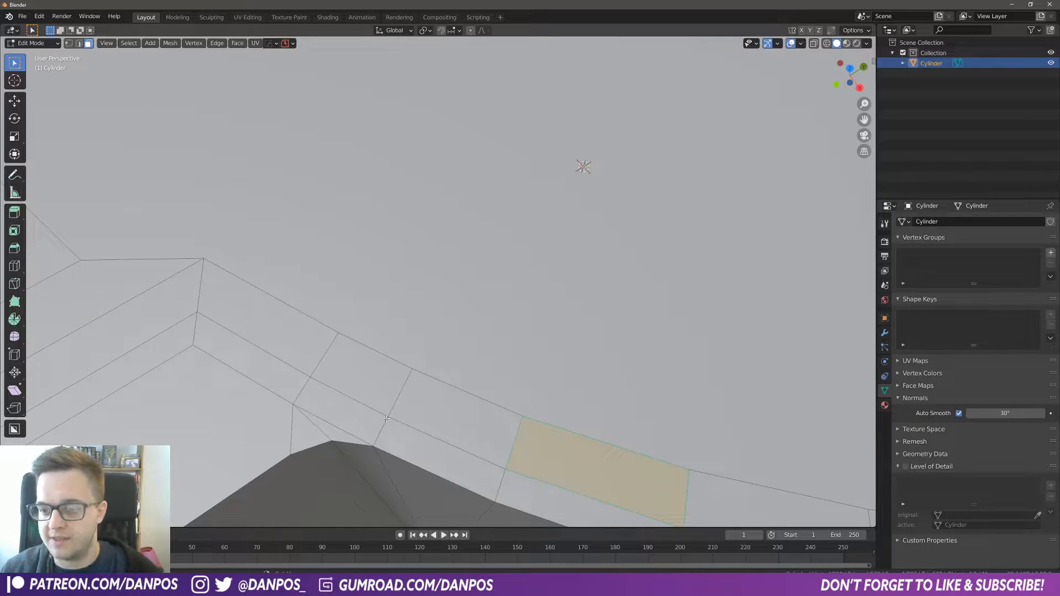
click(434, 403)
alt+click(400, 394)
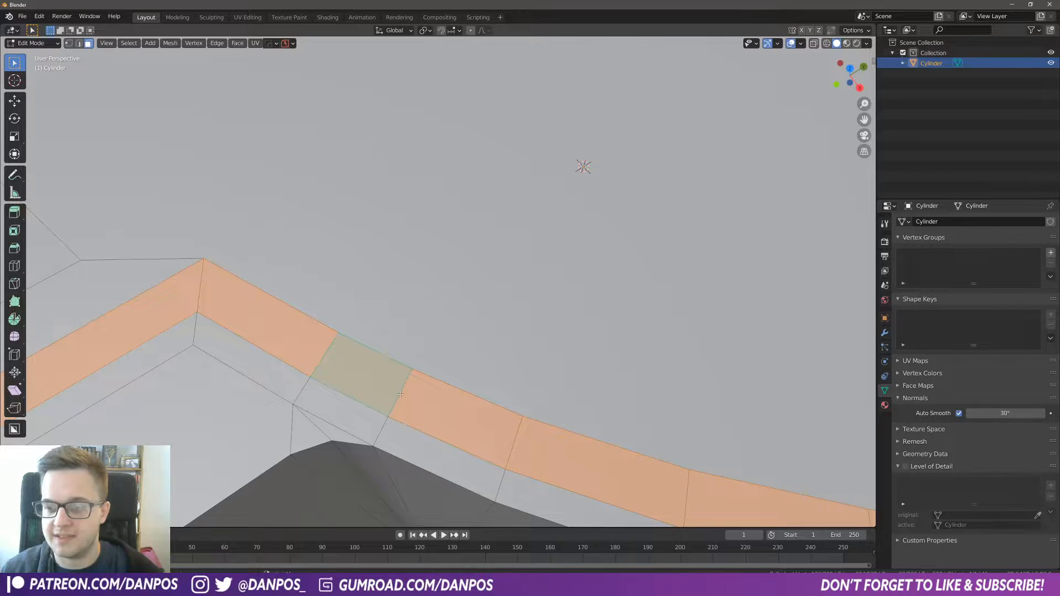
scroll(400, 394, down, 8)
scroll(403, 310, up, 5)
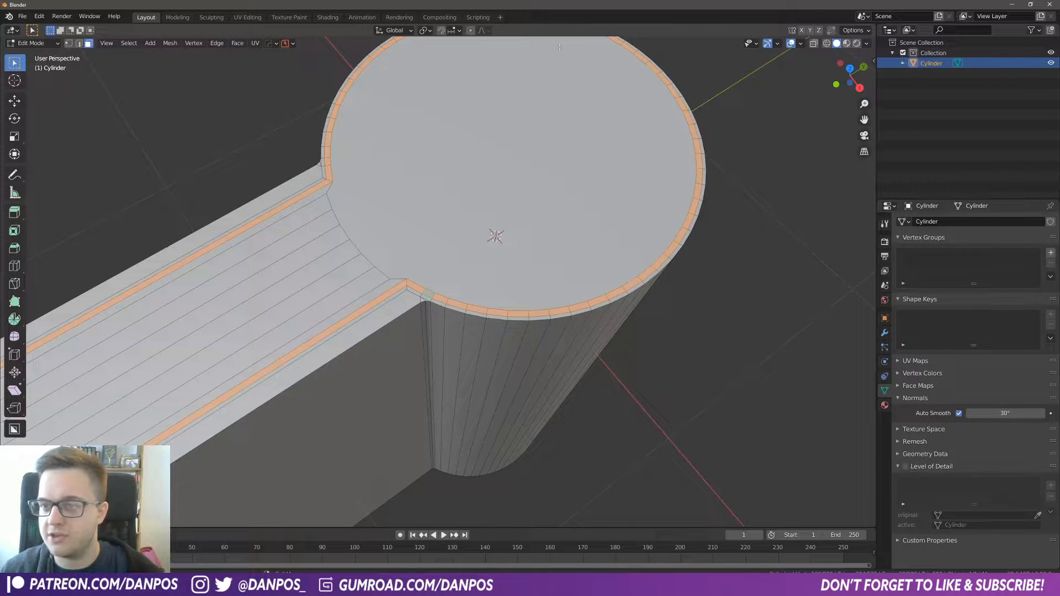
scroll(187, 340, up, 3)
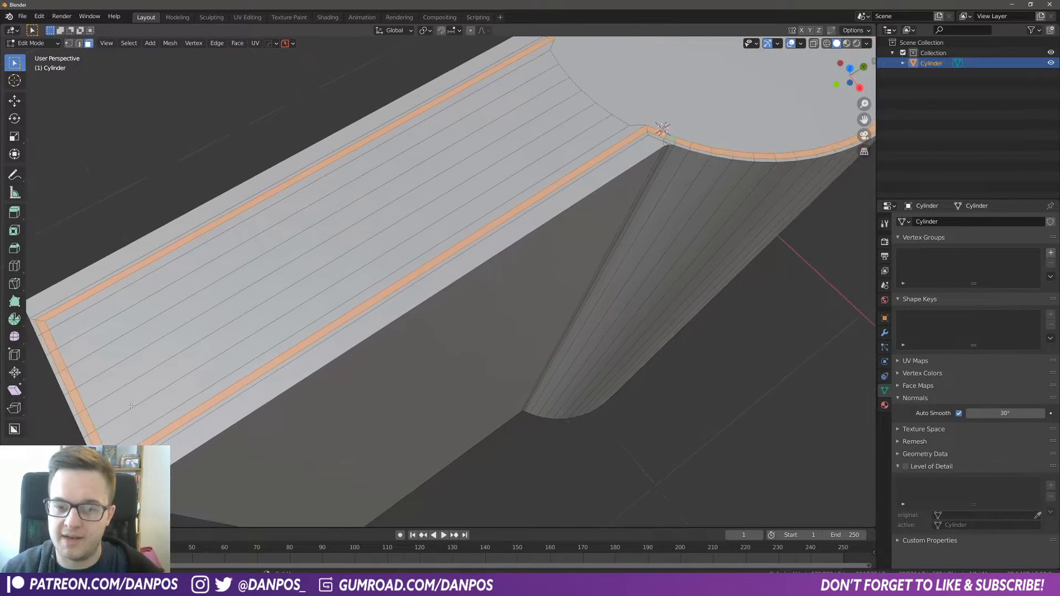
Step: Extrude the selected rim loop inward along its normals by about 0.01 m to form a groove
scroll(550, 224, down, 2)
shift+middle_drag(619, 191, 564, 232)
scroll(564, 231, up, 1)
shift+middle_drag(633, 142, 594, 249)
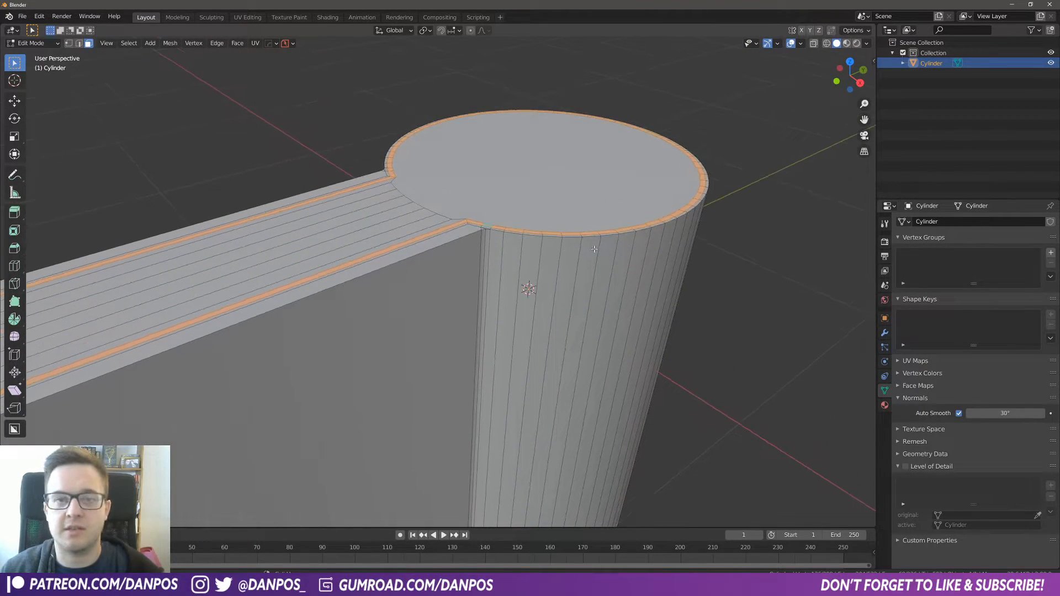
scroll(581, 338, up, 1)
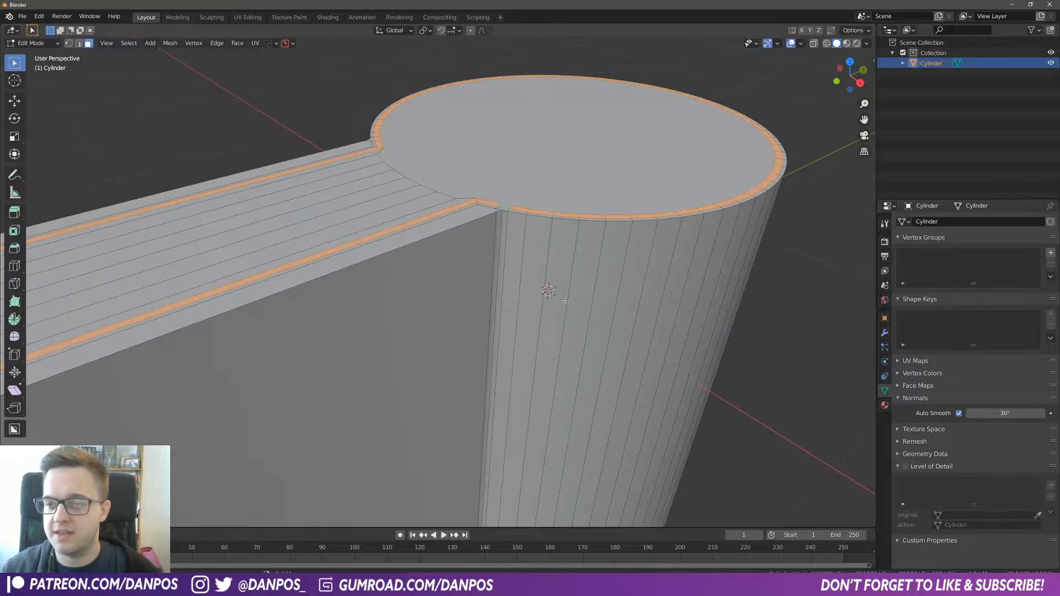
key(e)
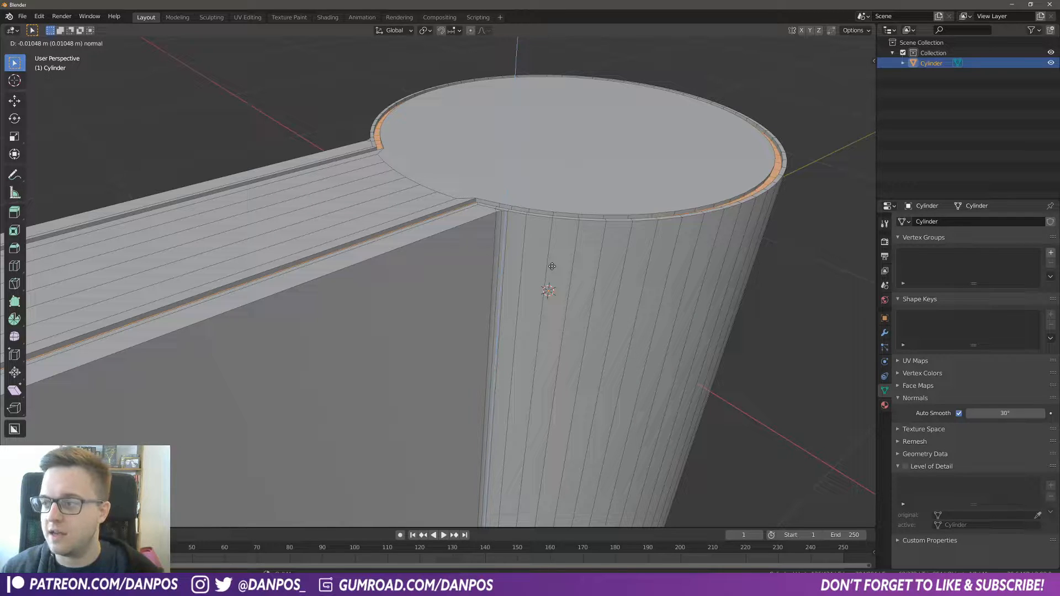
click(552, 266)
Step: Review the new groove in Object Mode and Edit Mode from a few angles
key(Tab)
middle_drag(552, 267, 478, 419)
key(Tab)
click(438, 391)
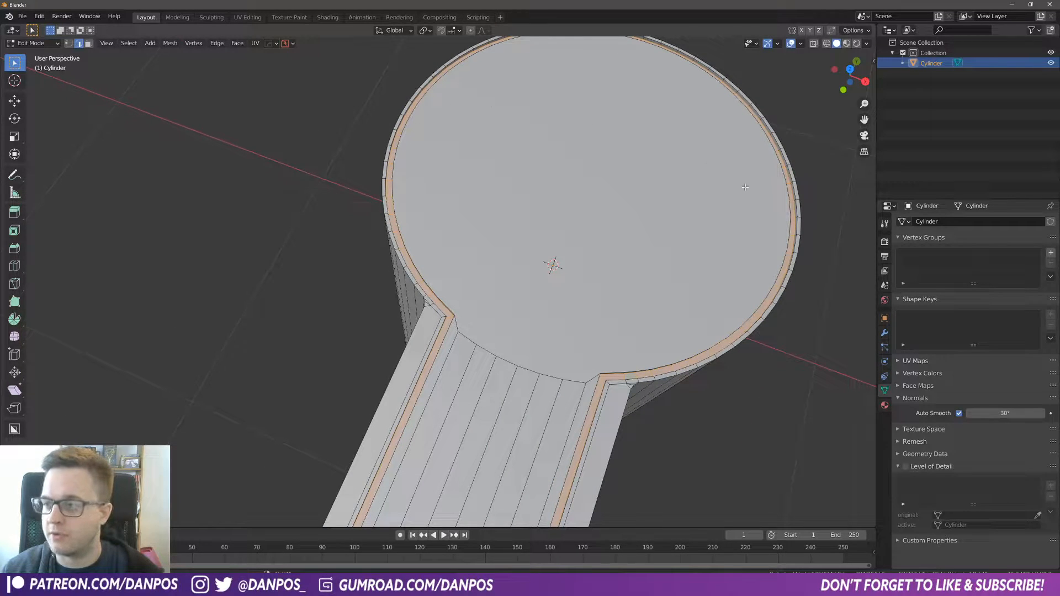
middle_drag(699, 383, 504, 300)
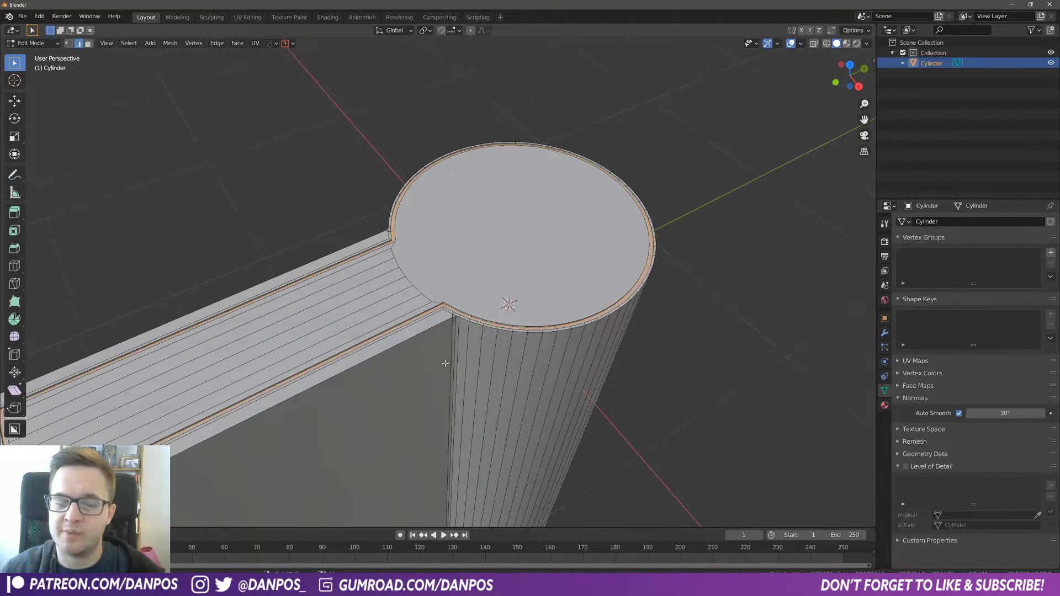
scroll(438, 367, up, 3)
middle_drag(631, 259, 611, 260)
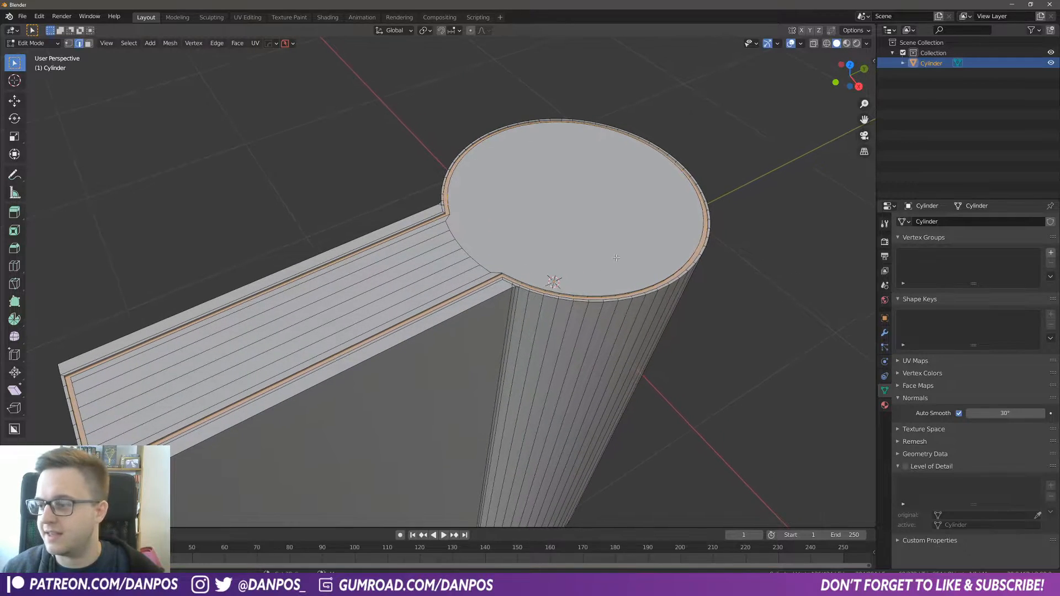
Step: Add two material slots and assign faces to them, the groove faces to the second slot and the mesh to the first
click(885, 404)
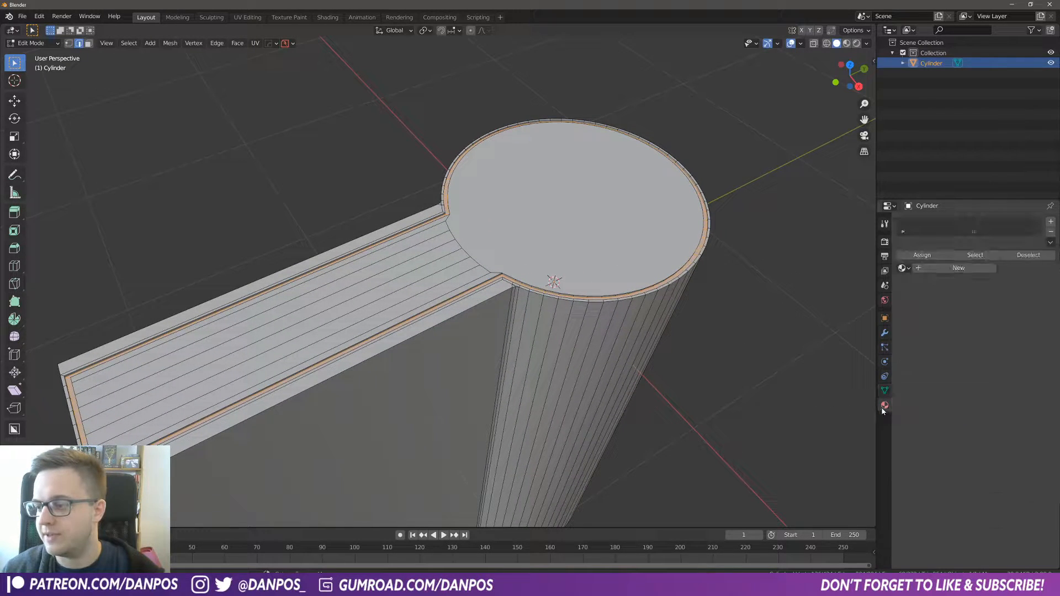
click(1051, 221)
click(1051, 221)
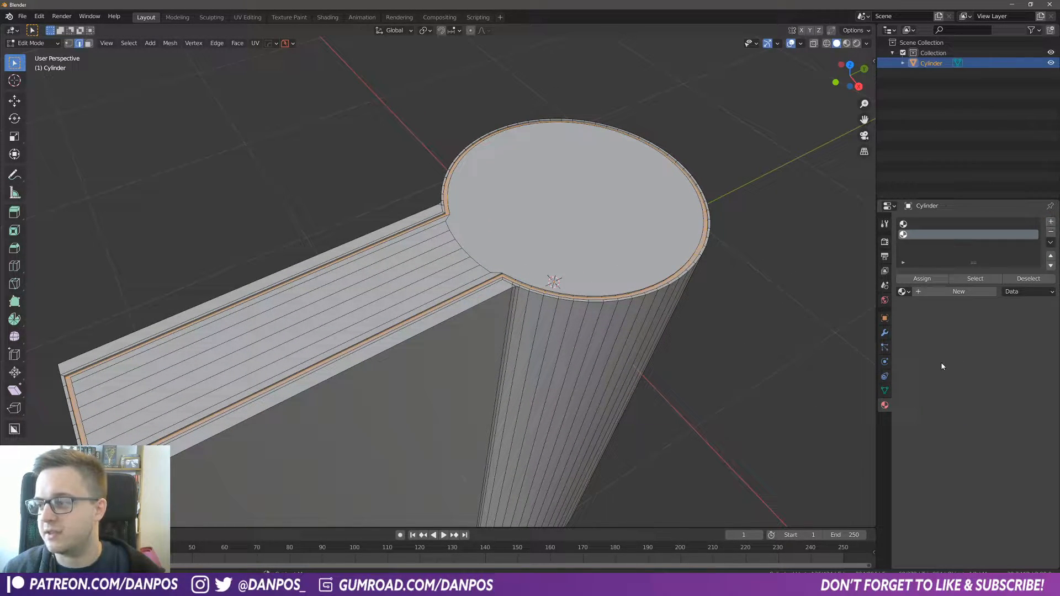
click(922, 279)
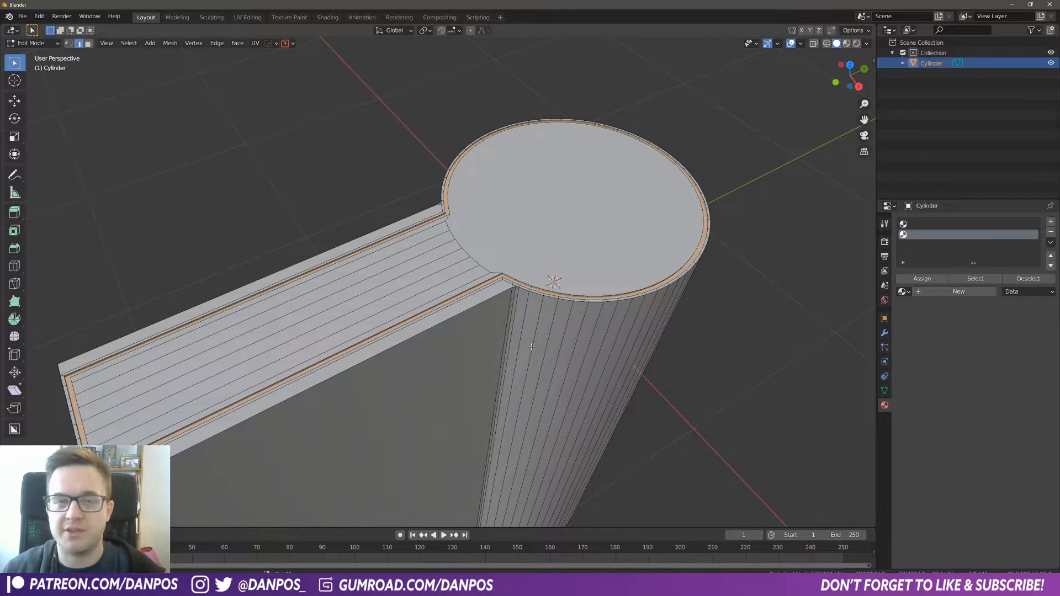
key(a)
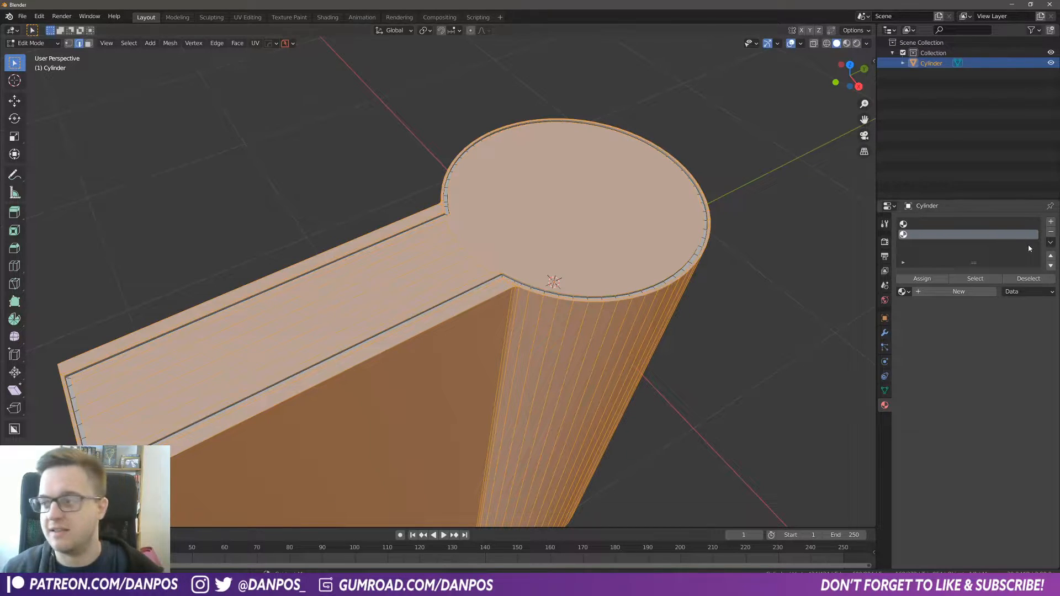
click(932, 224)
click(922, 279)
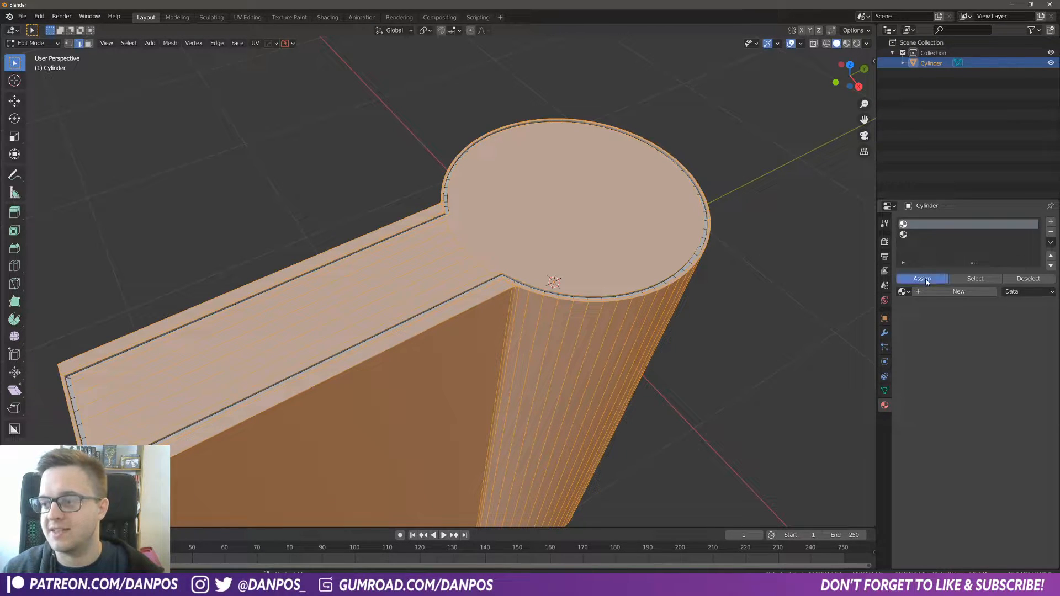
Step: Check the slot assignments by deselecting everything and selecting the faces of each slot in turn
key(alt+a)
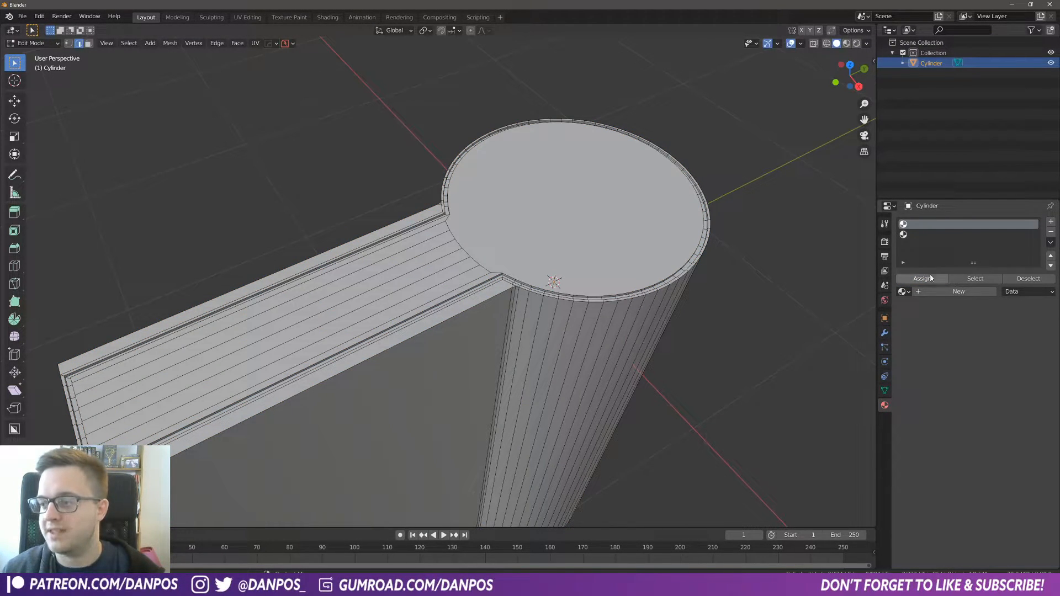
click(964, 283)
middle_drag(449, 253, 456, 283)
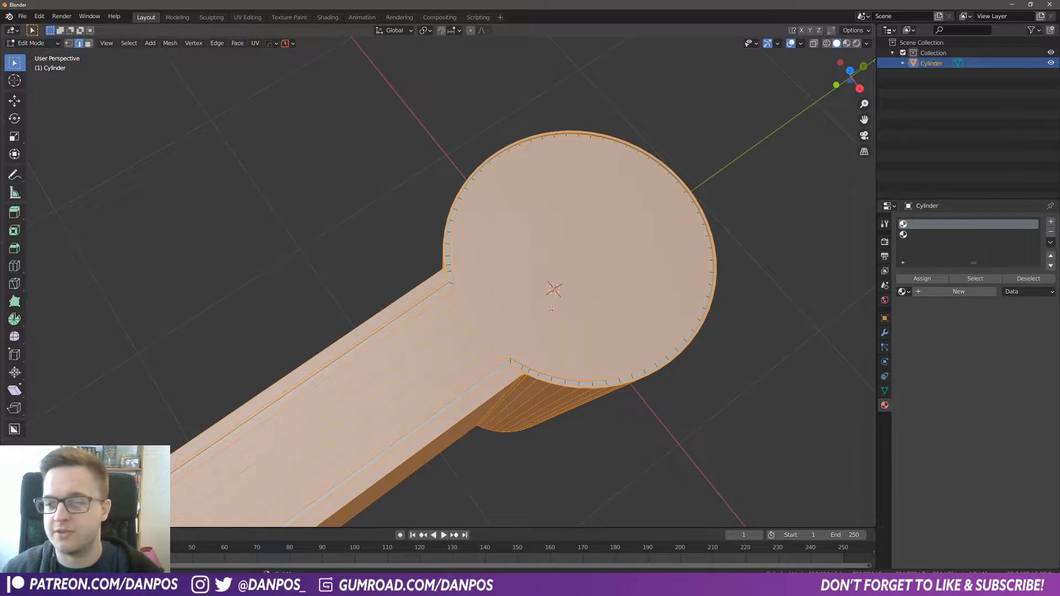
click(929, 234)
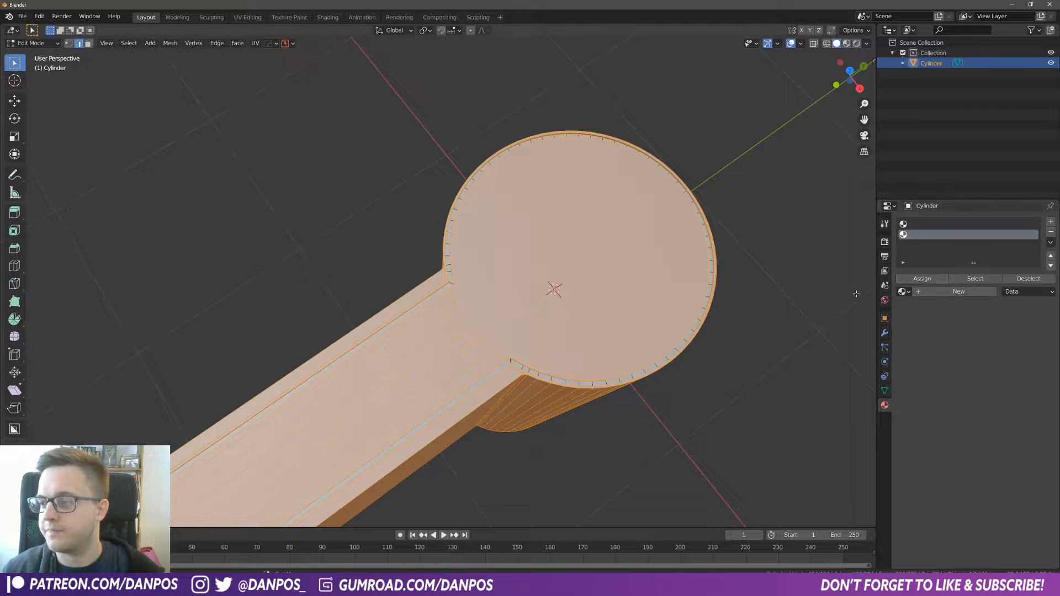
key(alt+a)
click(975, 279)
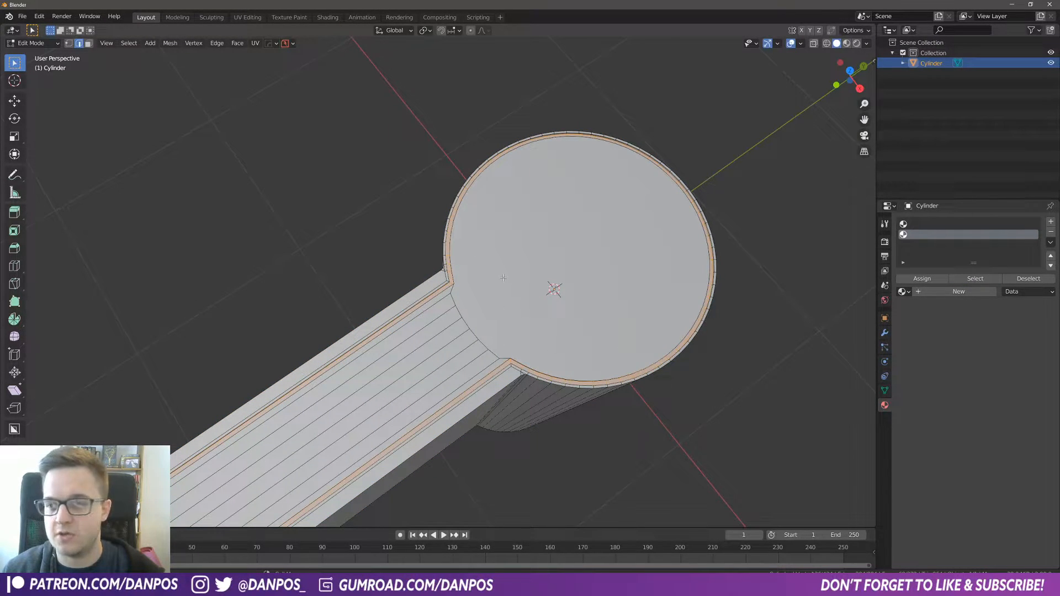
Step: Create a new material in the second slot using an Emission shader with a green color and strength 5
click(961, 291)
middle_drag(723, 354, 663, 326)
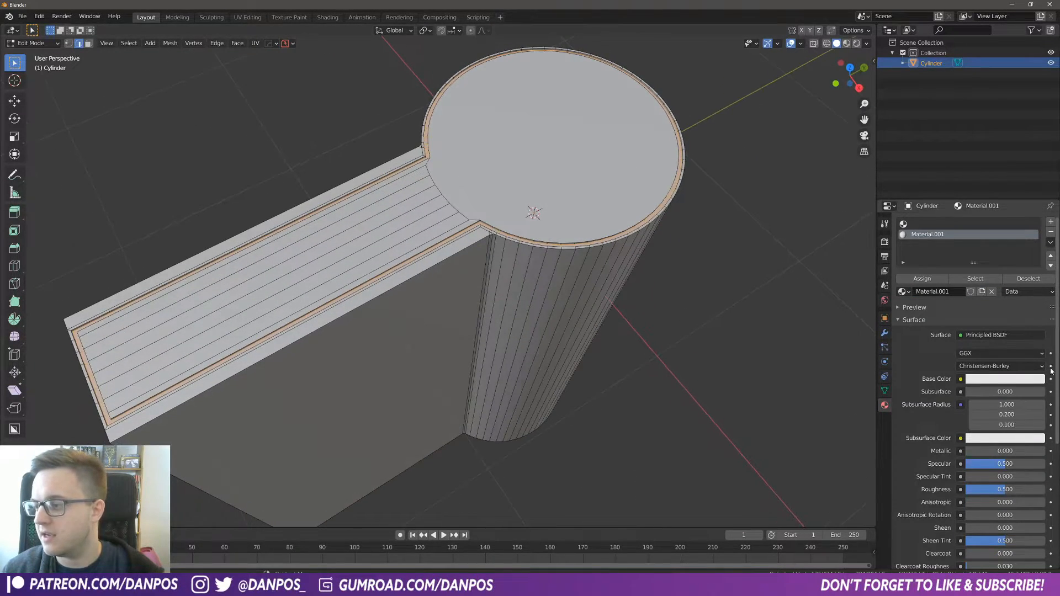
click(984, 336)
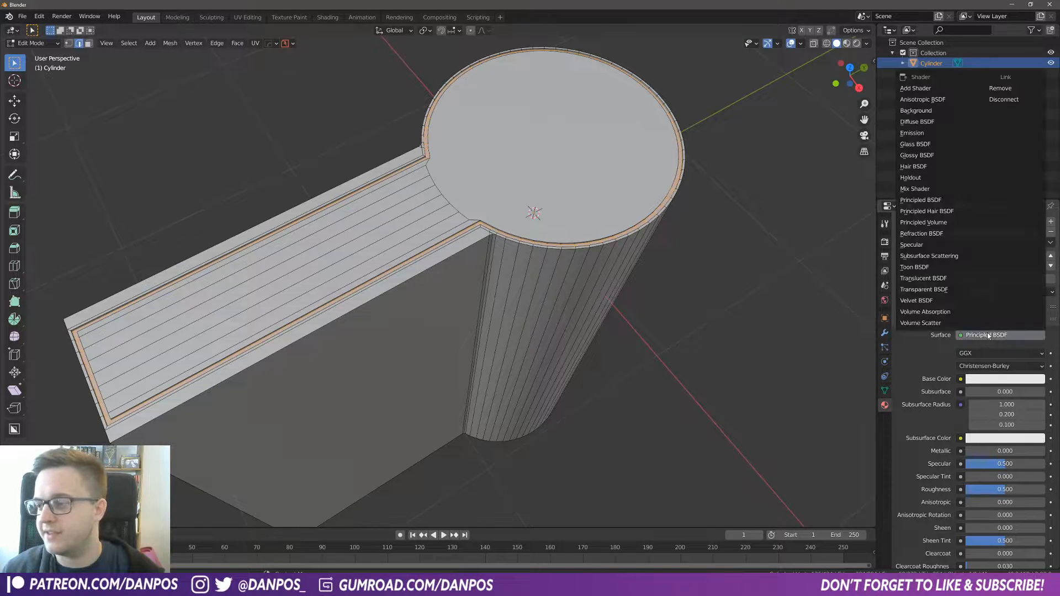
click(926, 134)
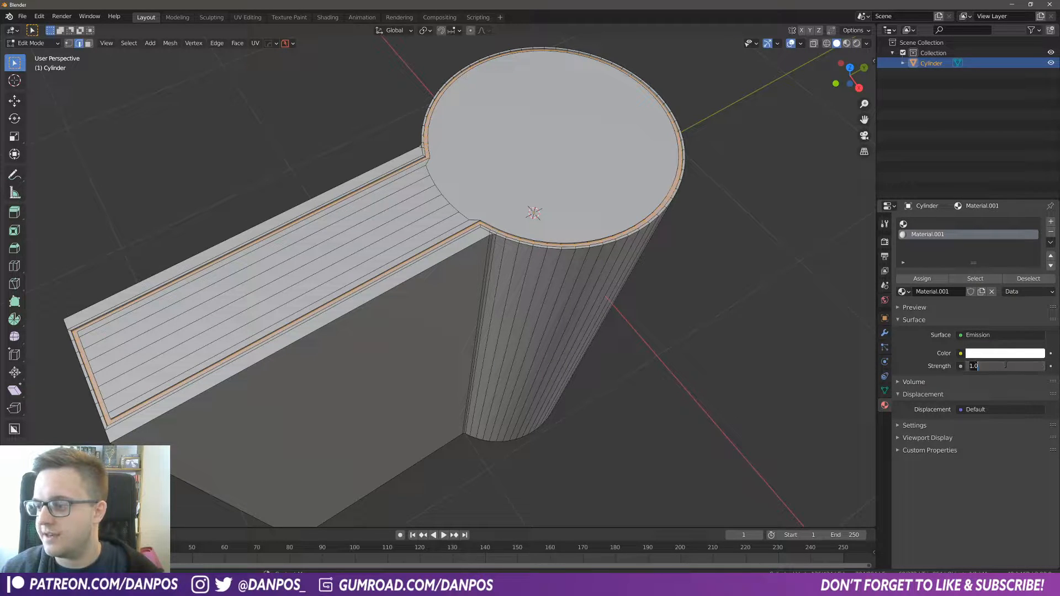
click(994, 354)
click(979, 232)
click(975, 231)
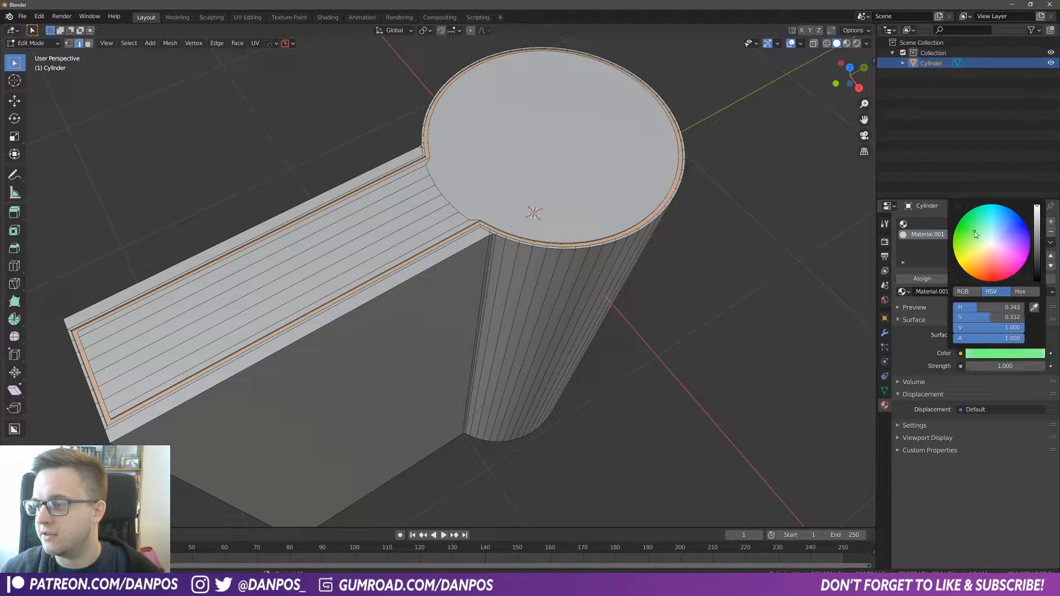
click(1019, 364)
text(5)
key(Return)
Step: Adjust the emission color on the color wheel and return to Object Mode
click(1014, 354)
click(975, 230)
middle_drag(566, 376, 569, 381)
key(Tab)
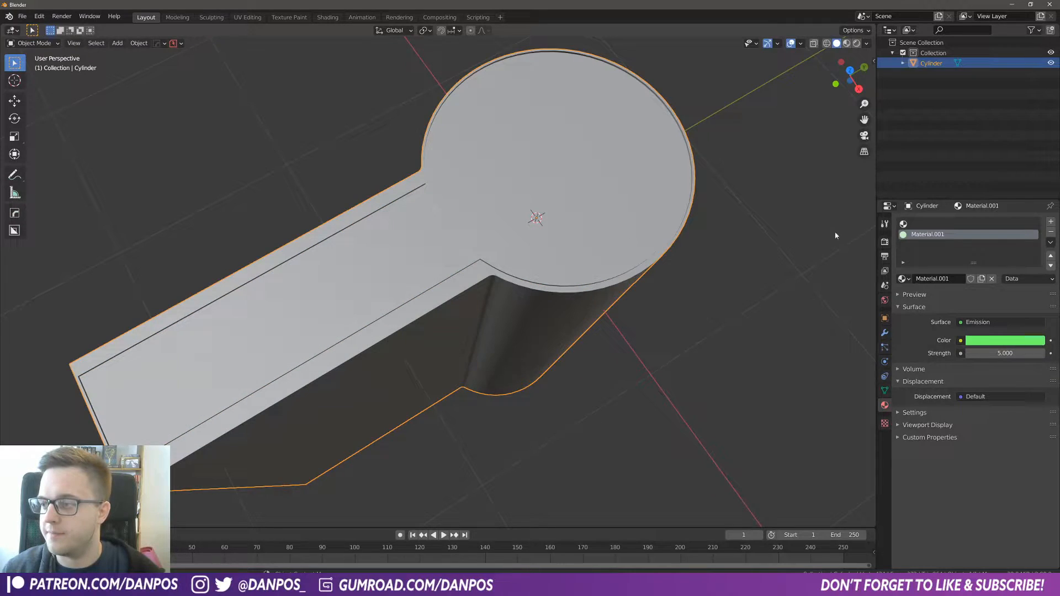
Step: Create a new material in the first slot and name it Metal
click(923, 224)
click(922, 279)
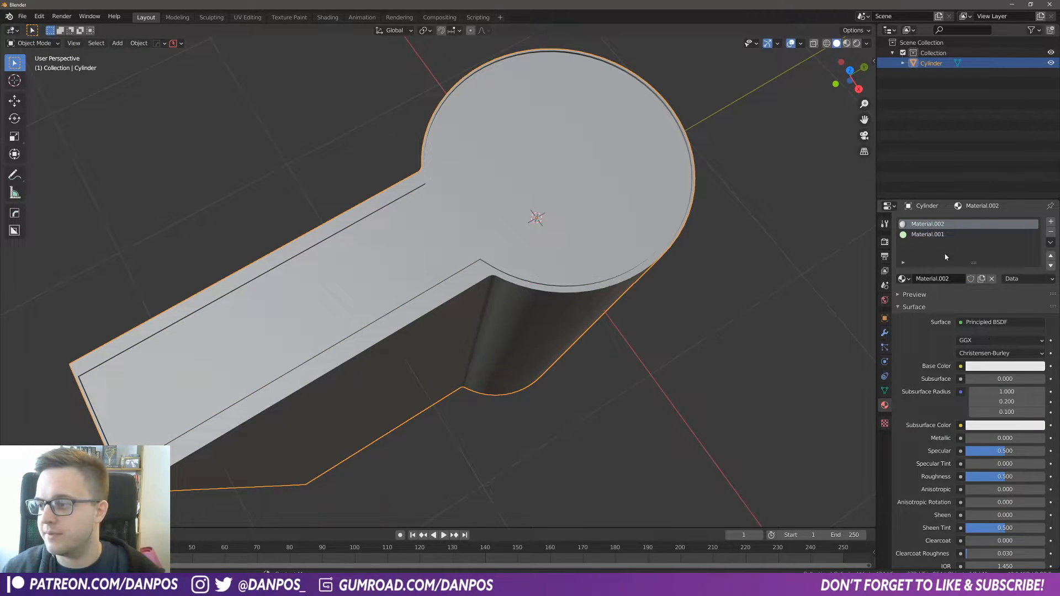
double_click(949, 277)
text(M)
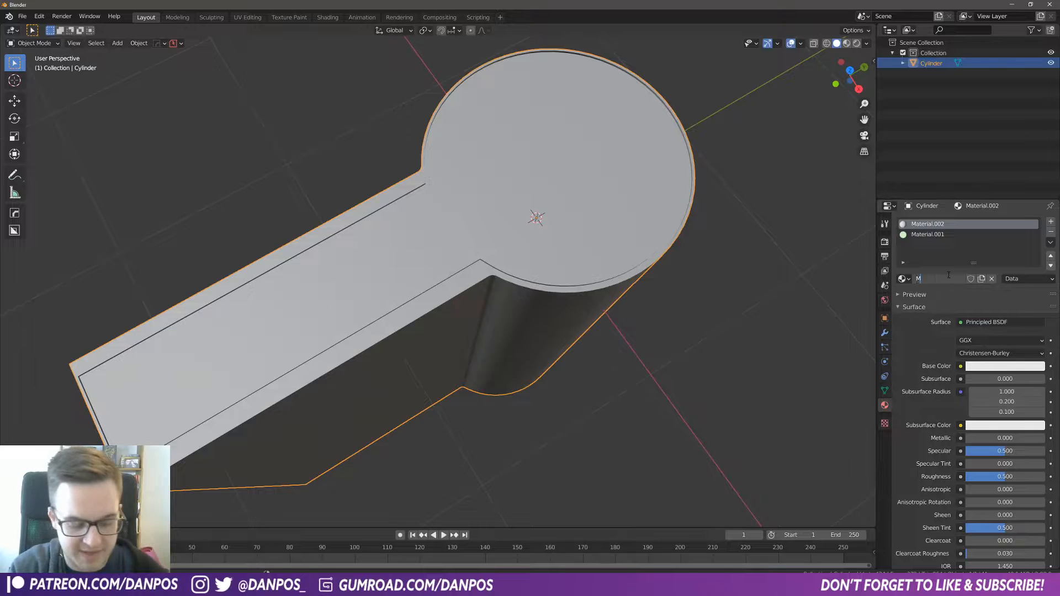
text(etal)
key(Return)
Step: Rename the second slot's emission material to Strip Light
click(928, 234)
double_click(935, 284)
text(LStrip Light)
key(Return)
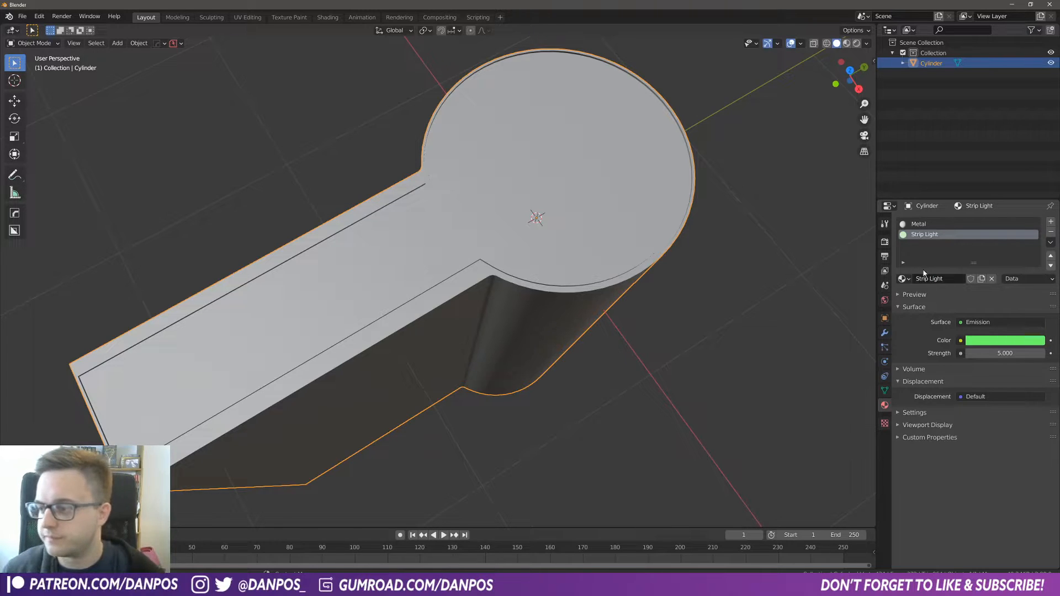
Step: Make the Strip Light emission color a more saturated green
middle_drag(671, 298, 691, 235)
click(989, 340)
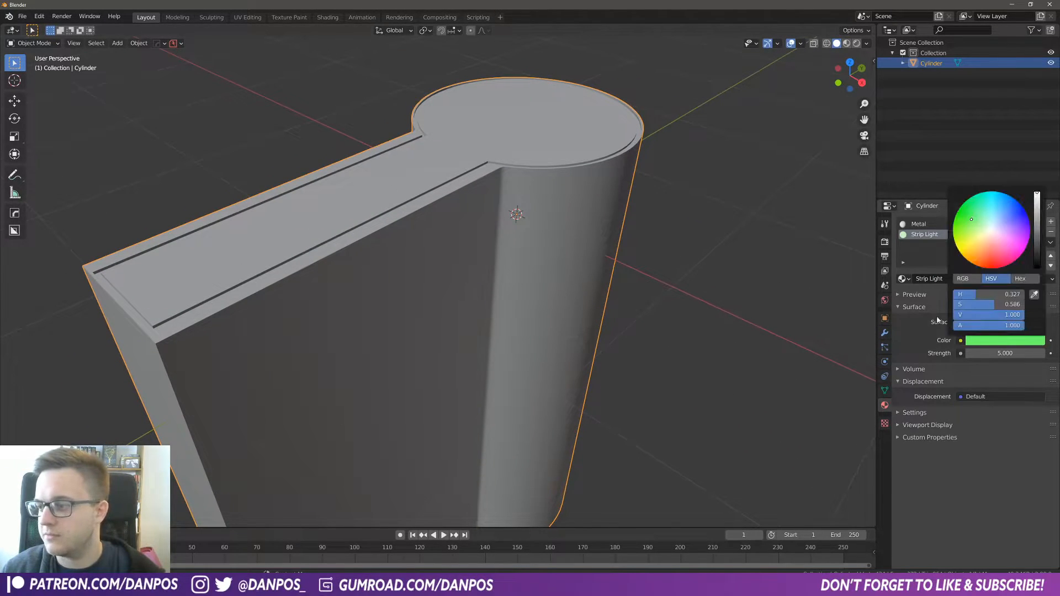
click(987, 344)
drag(978, 226, 966, 218)
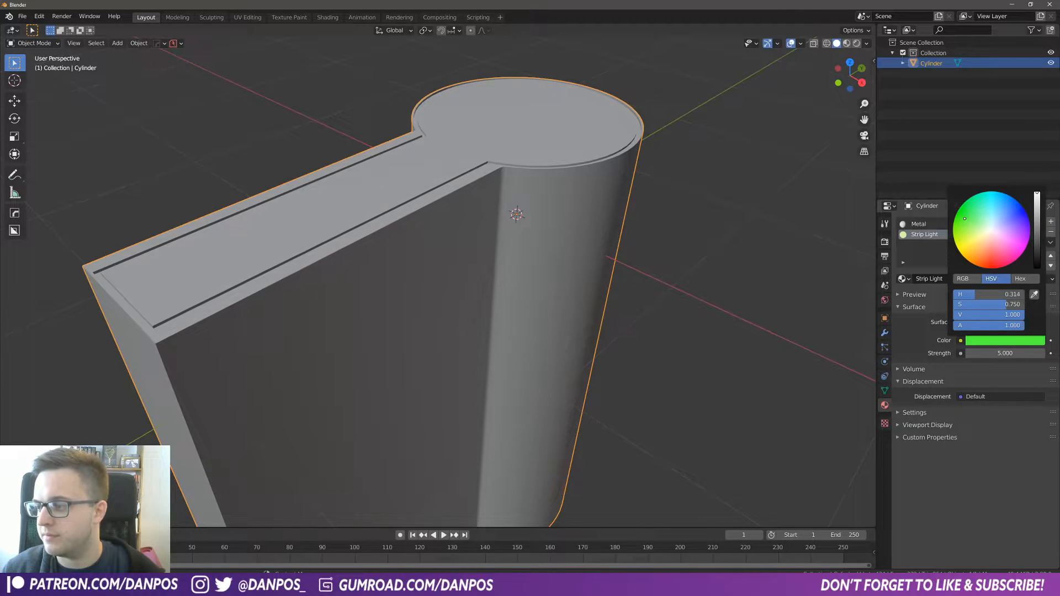
click(769, 286)
middle_drag(577, 271, 603, 147)
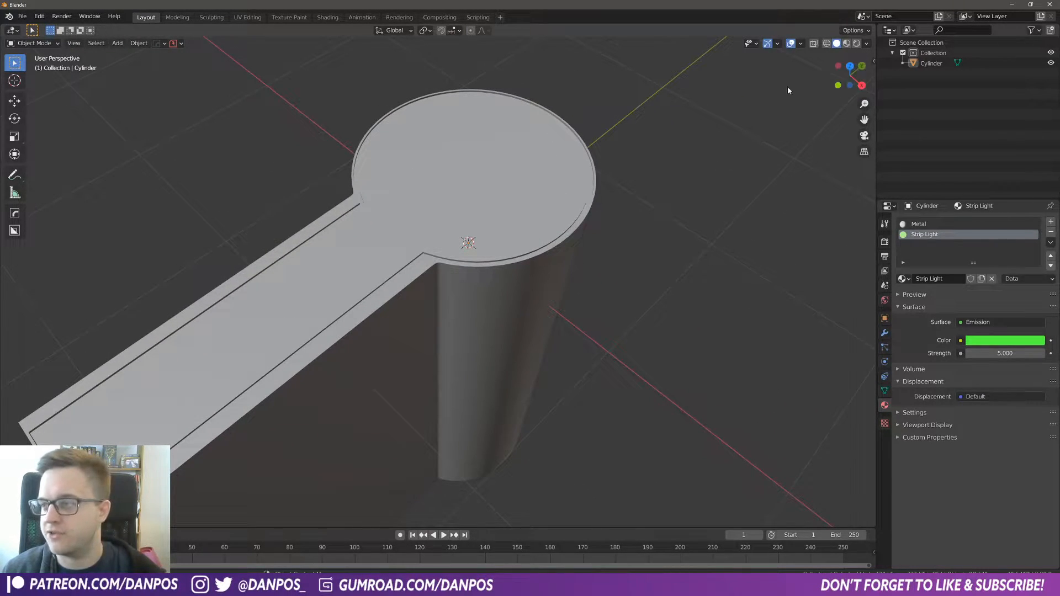
Step: Enable Backface Culling and Cavity with type Both in the viewport shading options
click(868, 43)
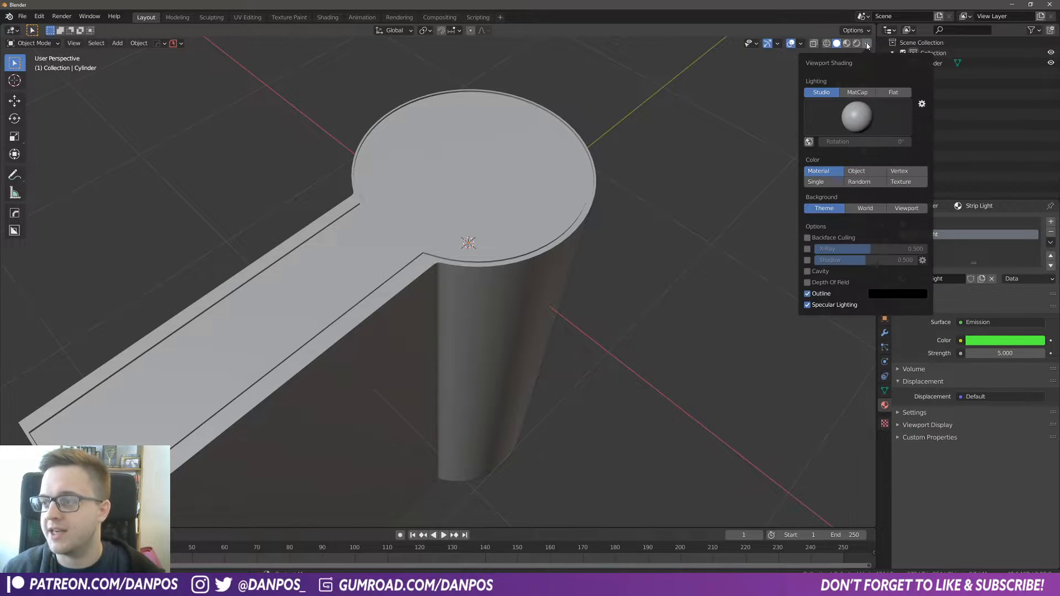
click(808, 238)
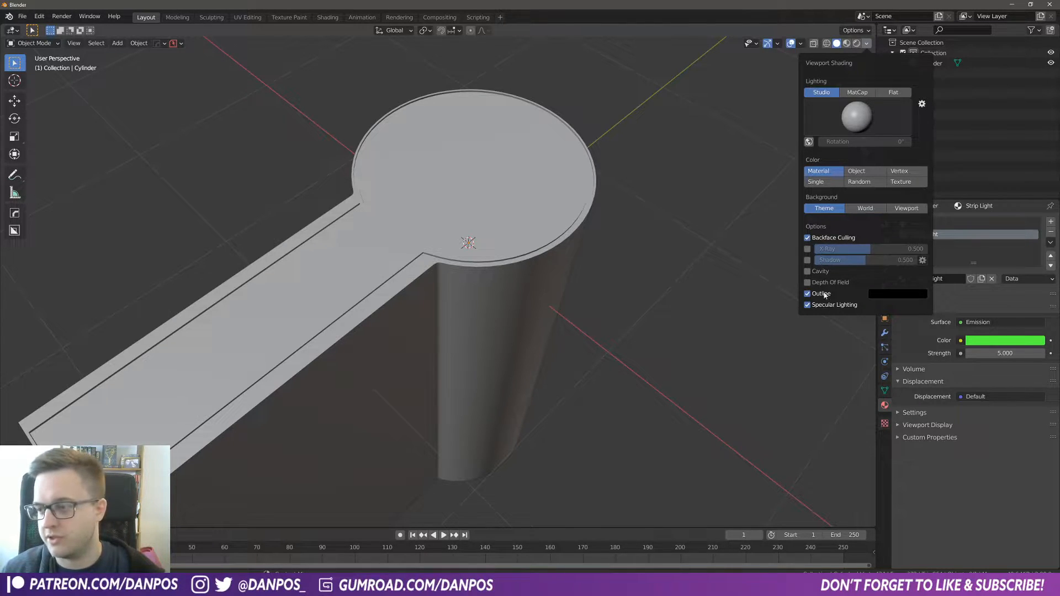
click(809, 274)
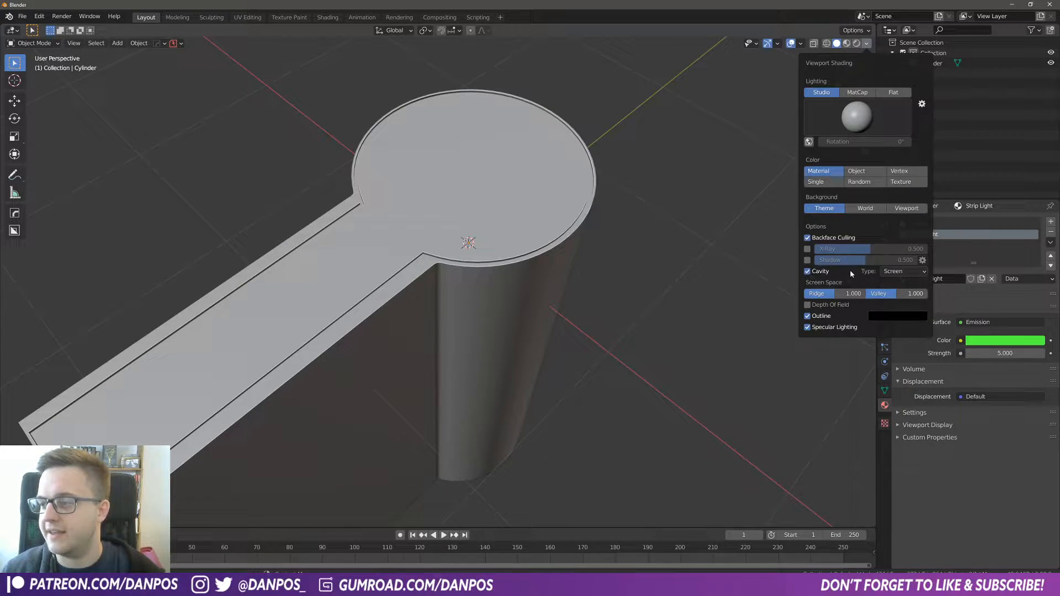
click(902, 271)
click(908, 301)
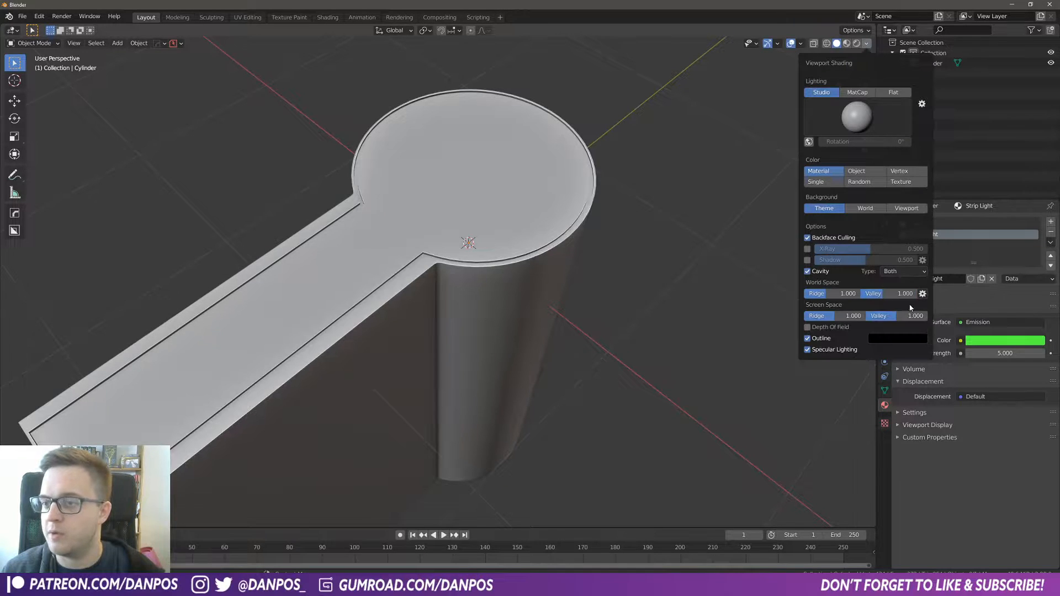
Step: Orbit and zoom around the model to inspect the new cavity and culling shading
middle_drag(727, 266, 451, 233)
middle_drag(715, 154, 677, 179)
scroll(677, 179, down, 5)
mouse_move(639, 221)
middle_down()
mouse_move(438, 260)
mouse_move(540, 227)
mouse_move(518, 265)
mouse_move(552, 243)
middle_up()
click(867, 43)
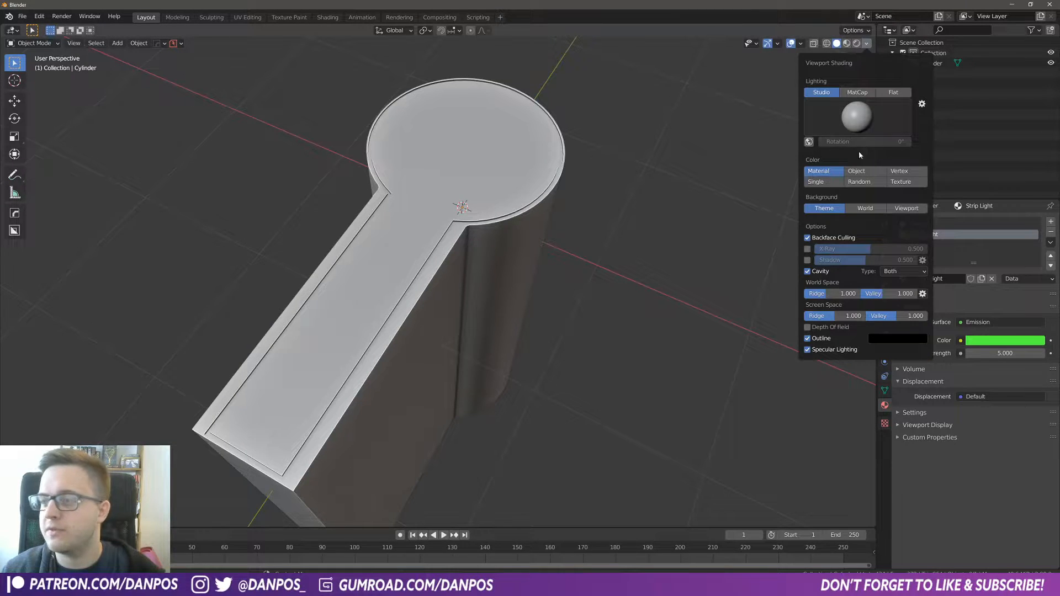
click(860, 181)
mouse_move(760, 191)
middle_down()
mouse_move(591, 219)
mouse_move(552, 210)
middle_up()
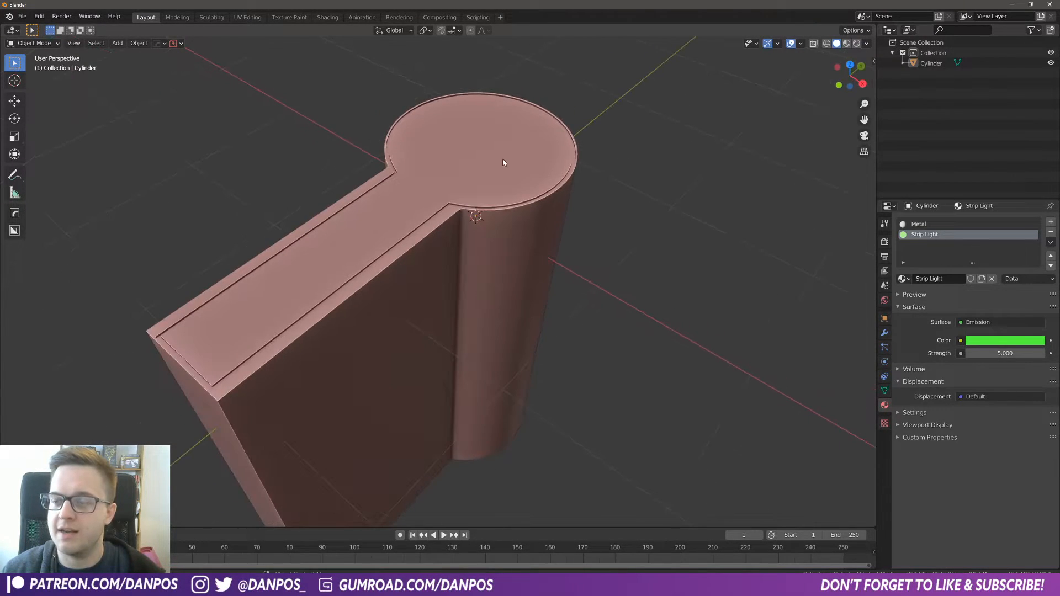
Step: Add a plane and a circle mesh, then delete the circle
key(shift+a)
mouse_move(468, 161)
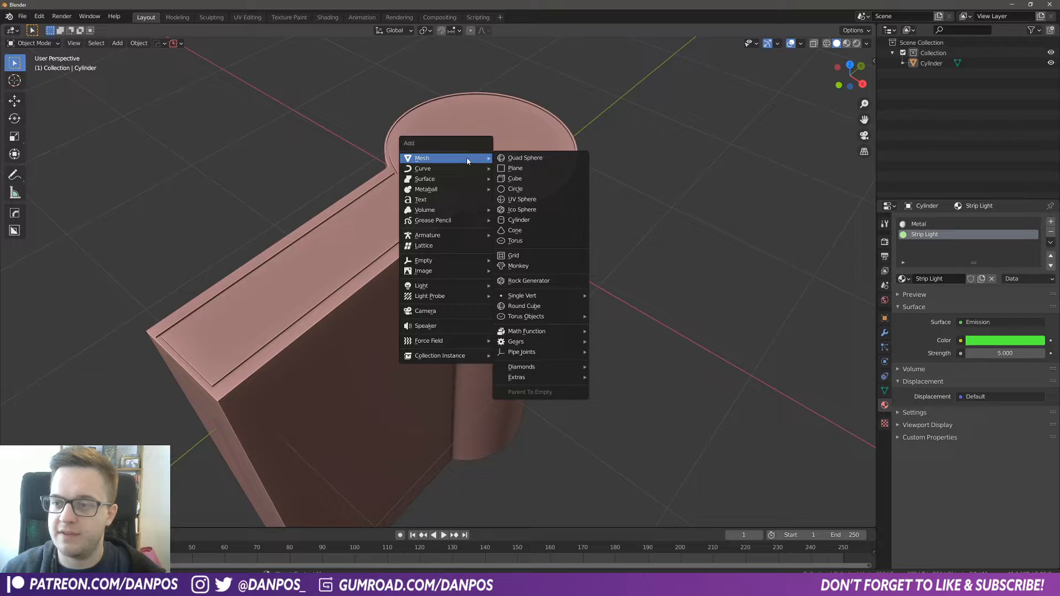
click(516, 168)
key(shift+a)
mouse_move(494, 217)
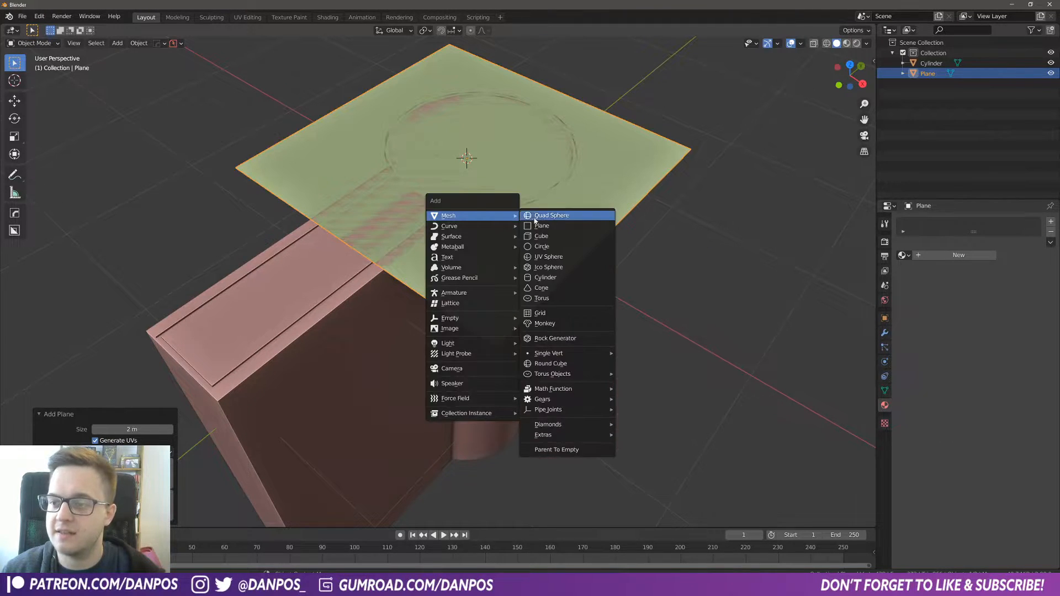
click(552, 237)
key(g)
right_click(363, 208)
key(x)
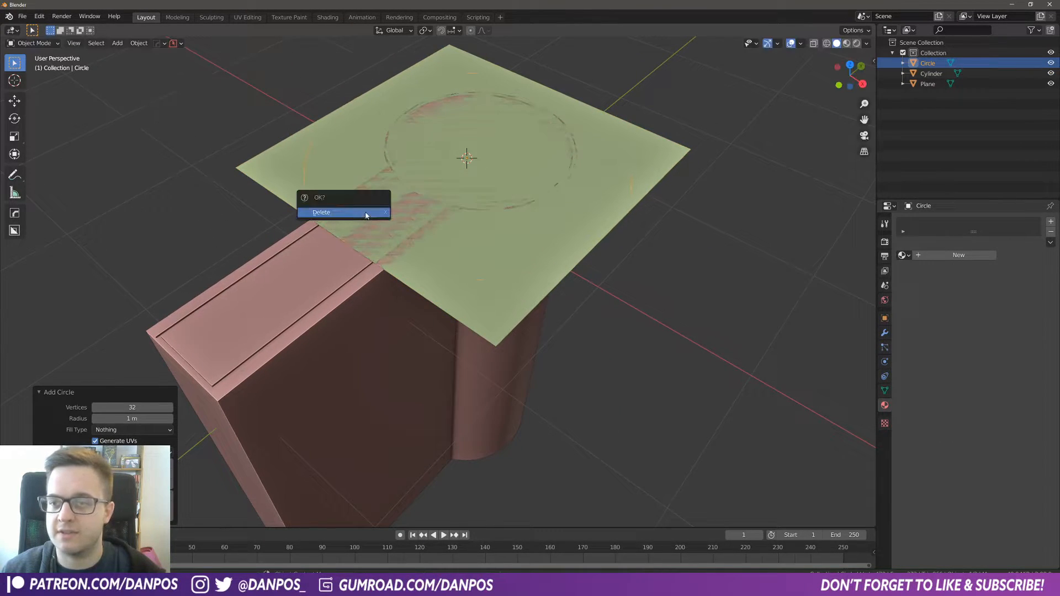
click(366, 213)
Step: Add a UV sphere, move it aside, and delete the extra plane and sphere
key(shift+a)
mouse_move(400, 222)
click(473, 259)
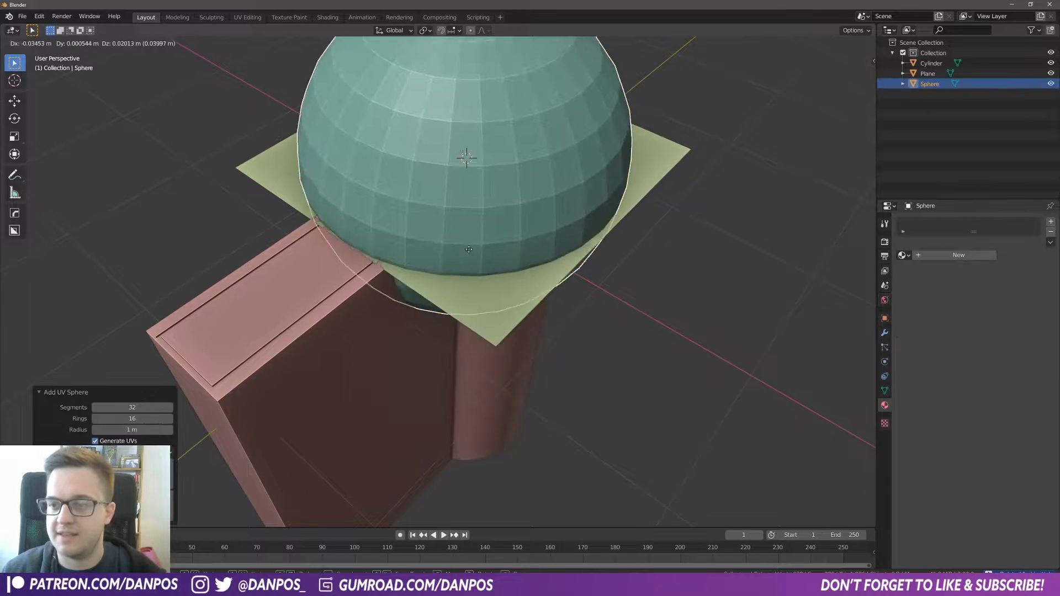
key(g)
click(270, 231)
scroll(389, 184, down, 4)
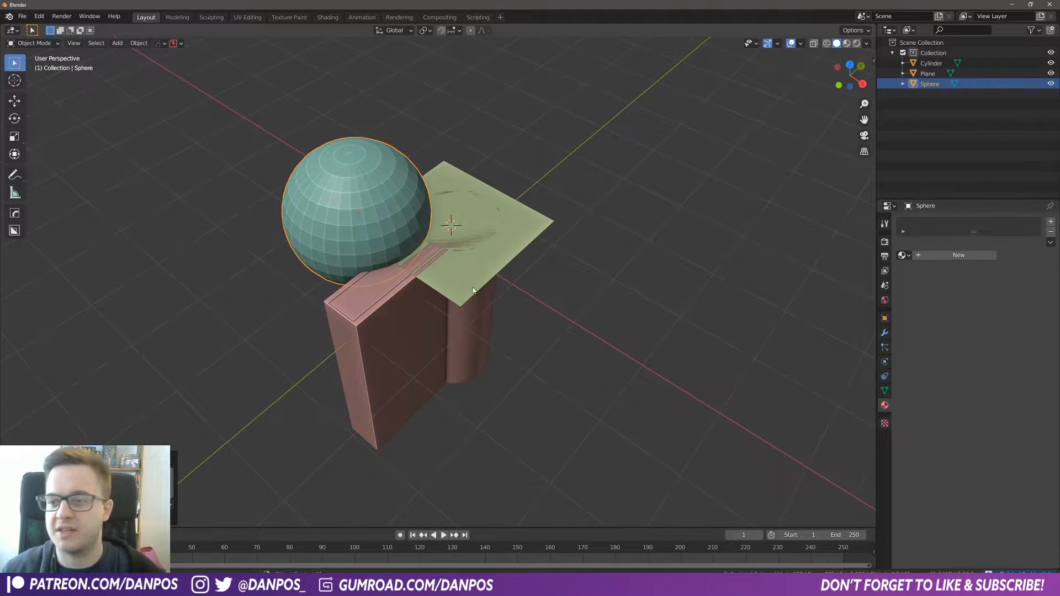
middle_drag(479, 298, 466, 245)
scroll(443, 234, up, 4)
shift+click(470, 212)
key(x)
click(470, 209)
middle_drag(489, 181, 519, 210)
middle_drag(700, 214, 495, 218)
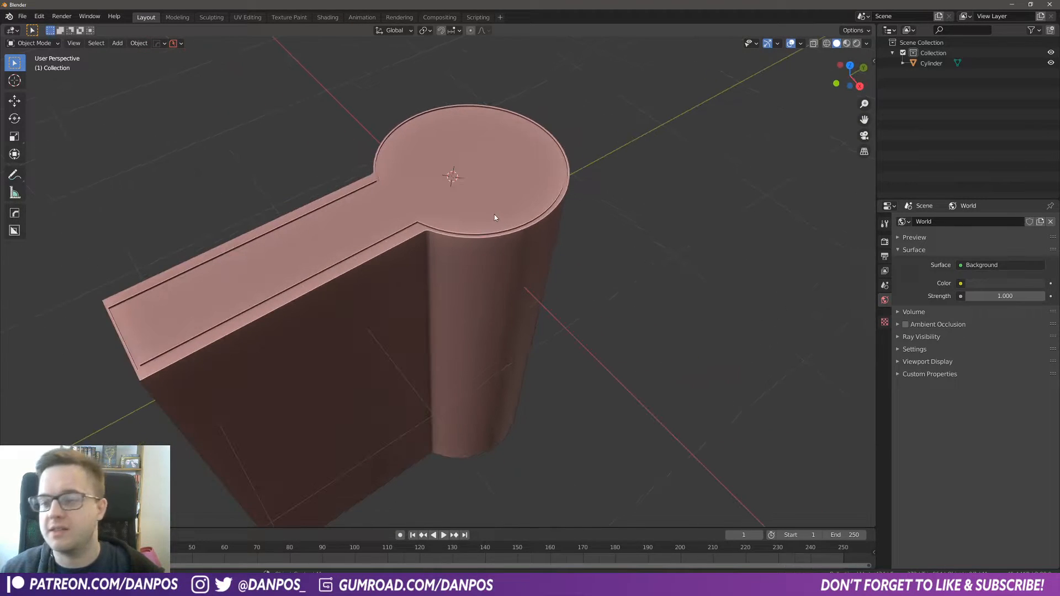
Step: Zoom out and add a new cylinder mesh at the model's position
scroll(495, 217, down, 2)
scroll(501, 268, down, 4)
middle_drag(491, 309, 467, 297)
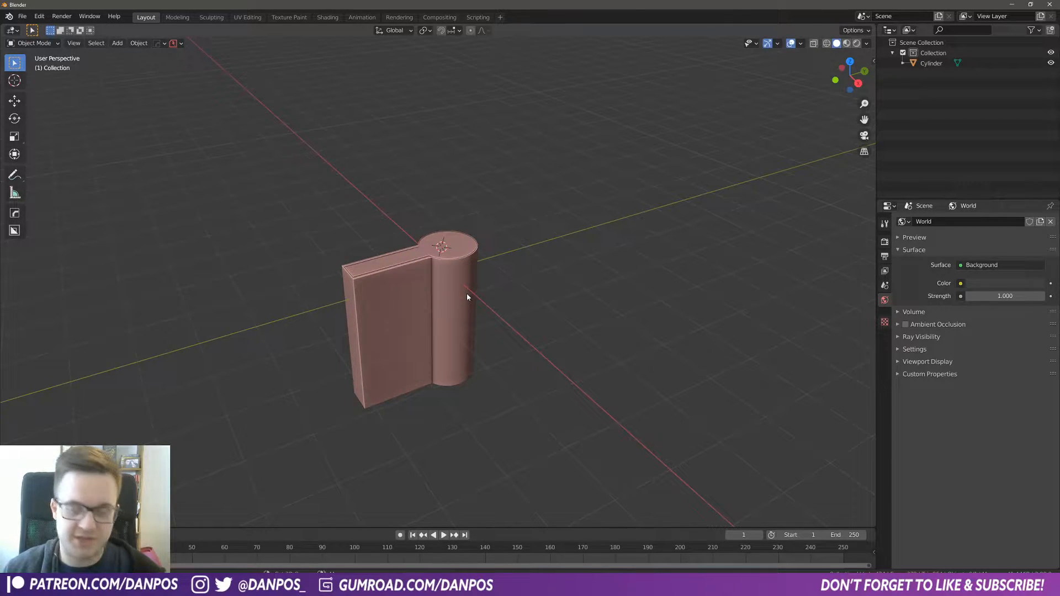
key(shift+a)
mouse_move(466, 293)
click(520, 356)
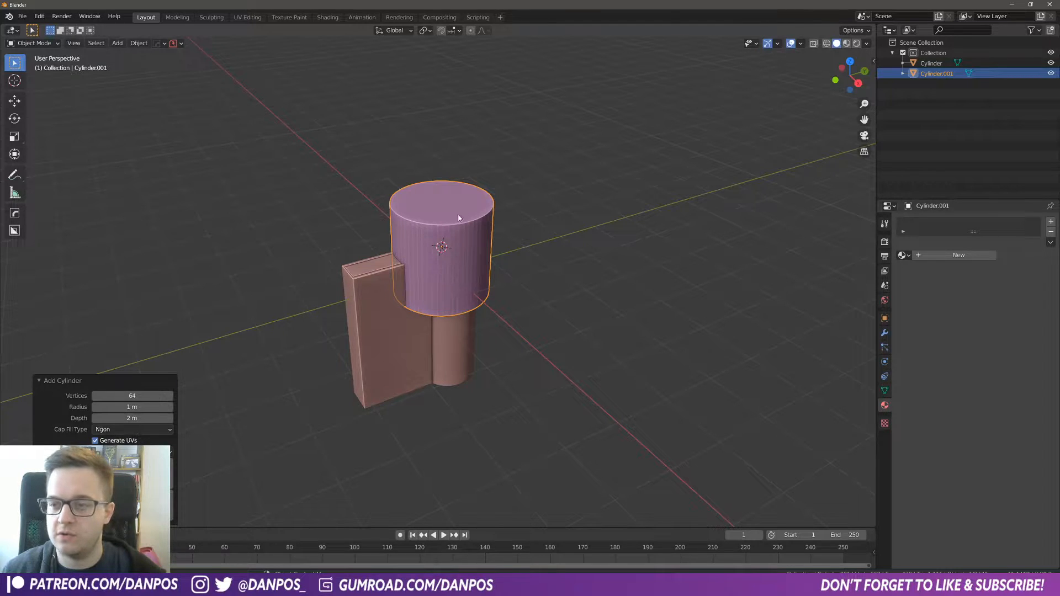
Step: Scale the new cylinder up about 1.8 times overall, then stretch it about 2.15 times along Z
scroll(507, 346, down, 3)
scroll(502, 354, down, 2)
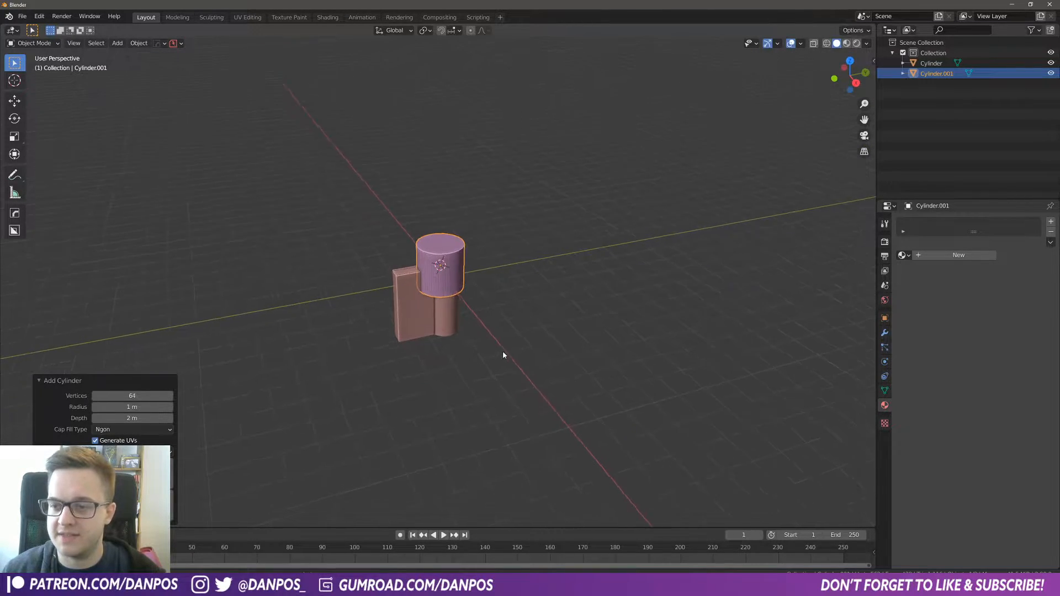
key(s)
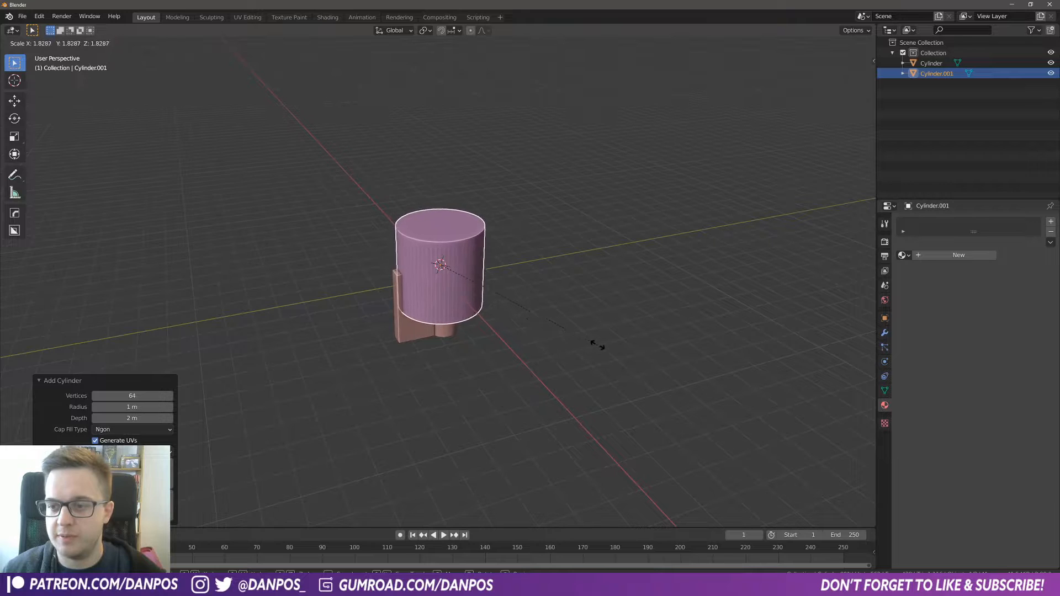
click(614, 346)
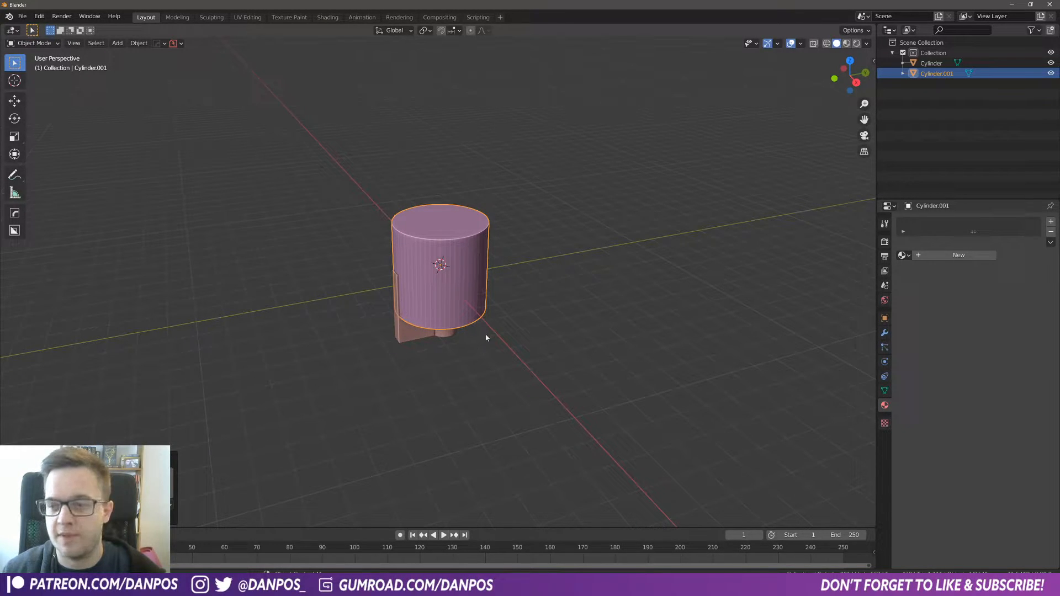
key(s)
key(z)
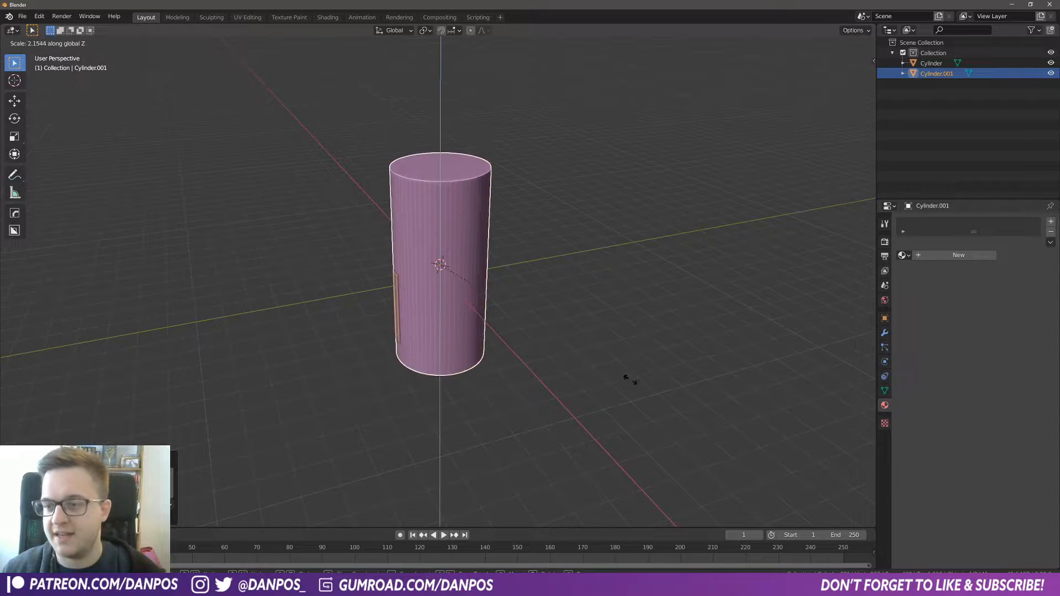
click(850, 407)
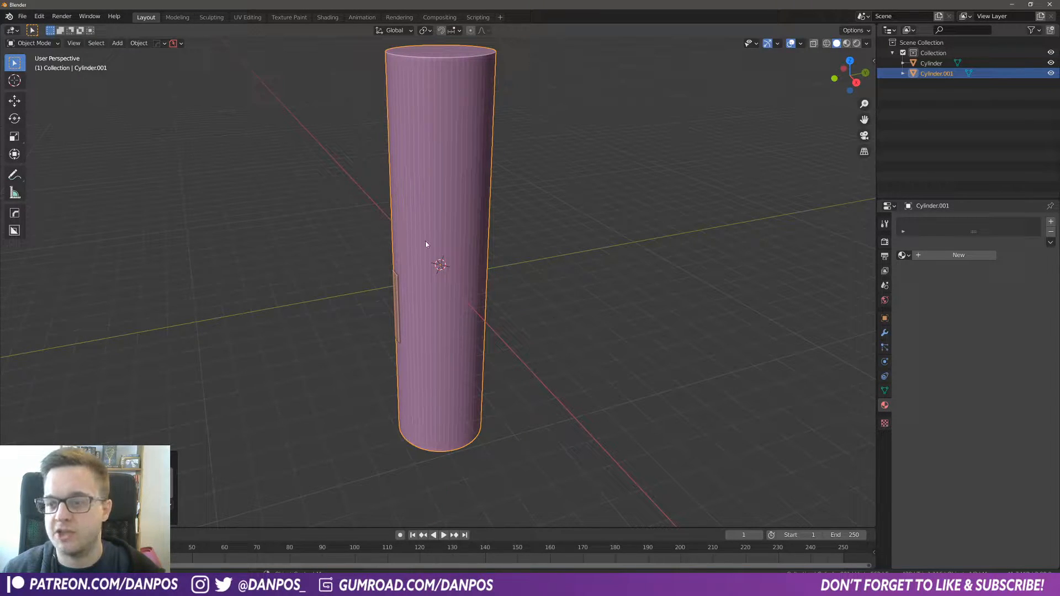
Step: Shade the new cylinder smooth and enable Auto Smooth at 30° in its normals settings
right_click(428, 209)
click(392, 207)
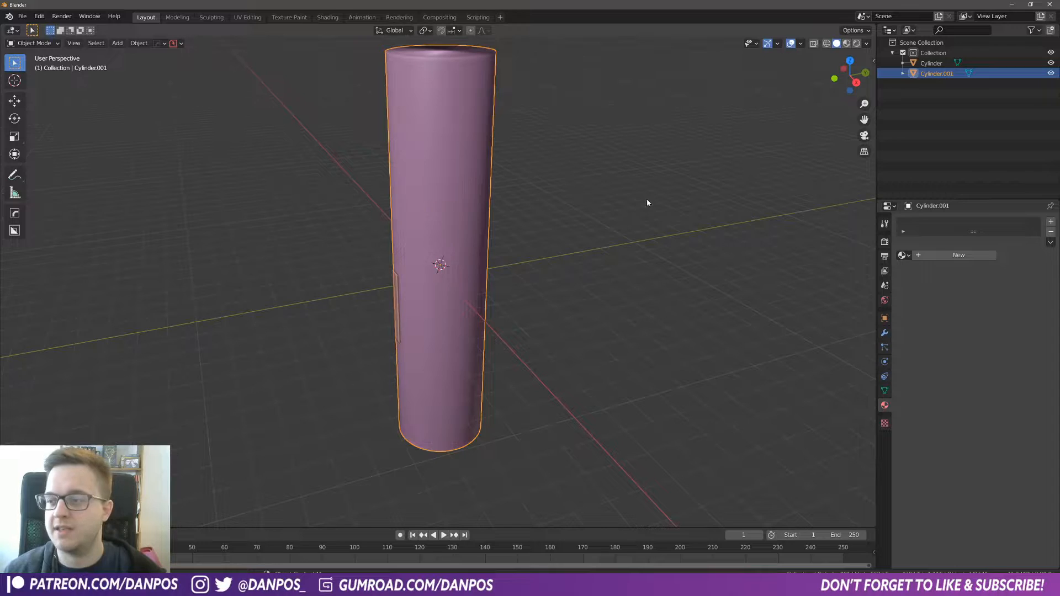
click(882, 391)
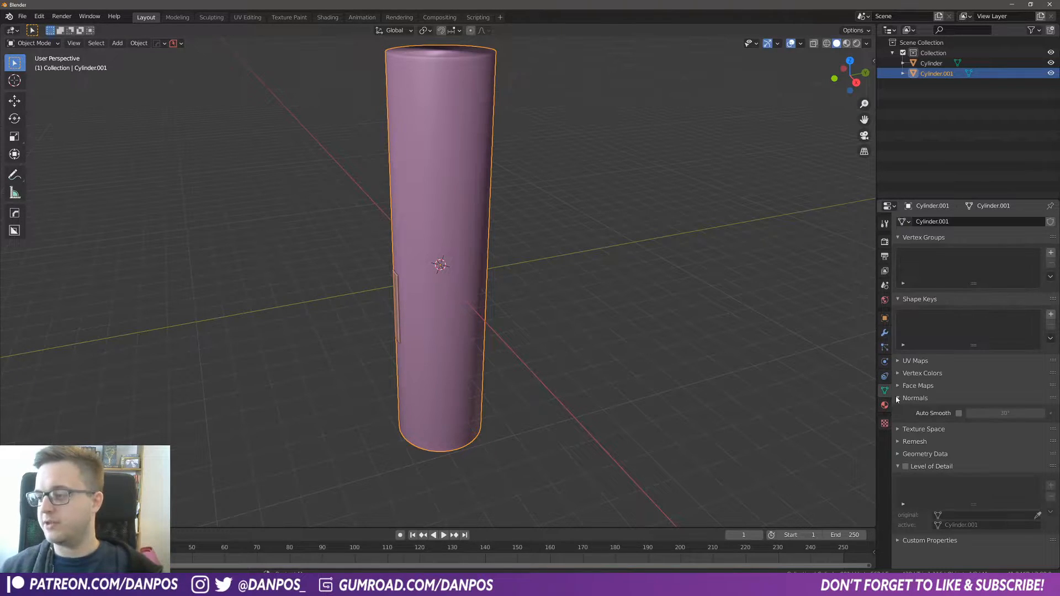
click(934, 413)
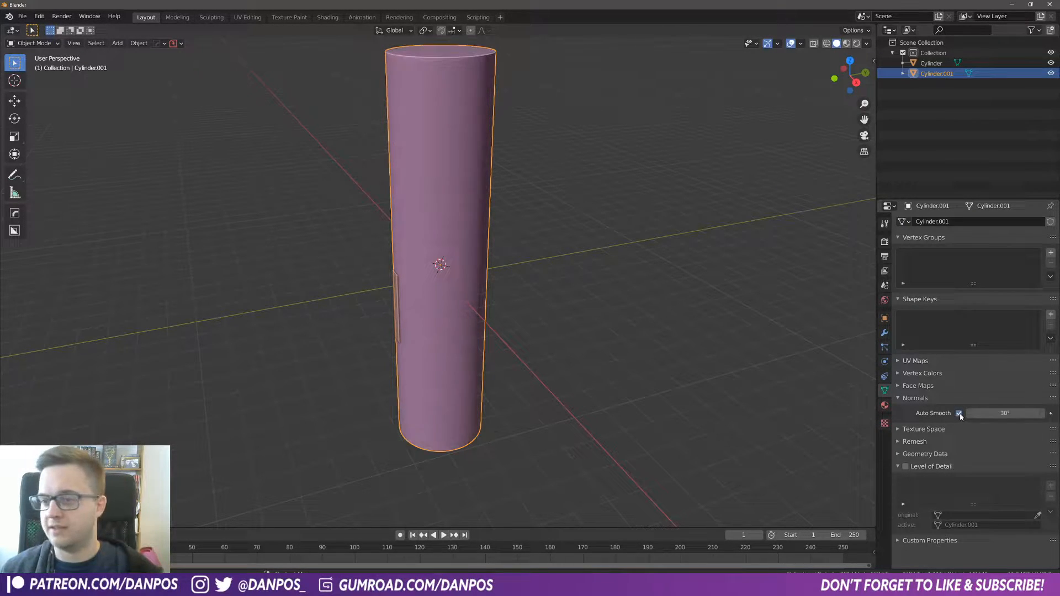
Step: In Edit Mode, select all faces of the new cylinder, flip their normals, and return to Object Mode
mouse_move(556, 192)
middle_down()
mouse_move(478, 197)
mouse_move(484, 338)
middle_up()
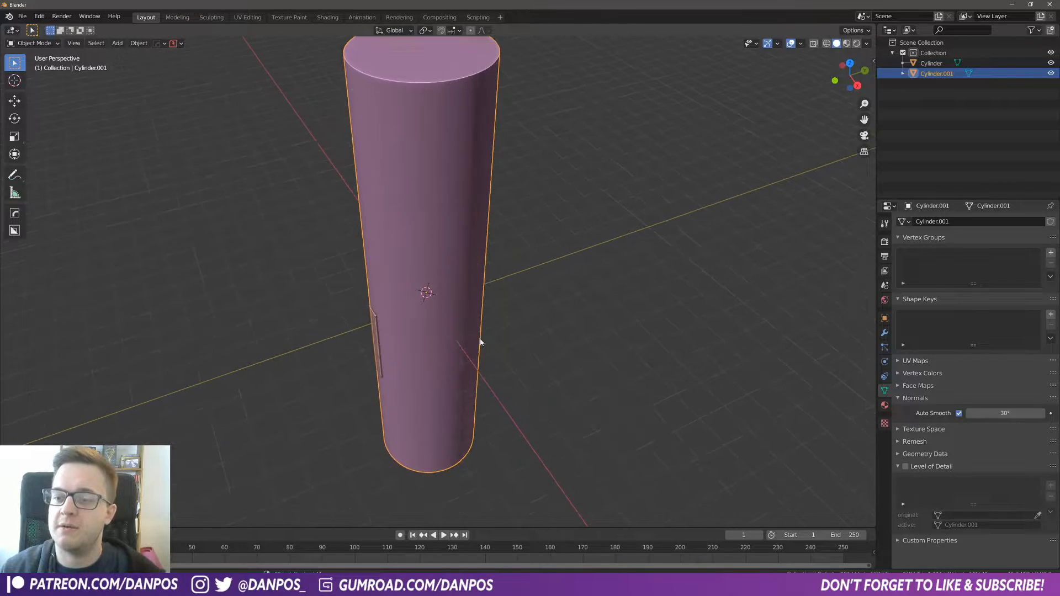
middle_drag(456, 245, 445, 261)
click(33, 44)
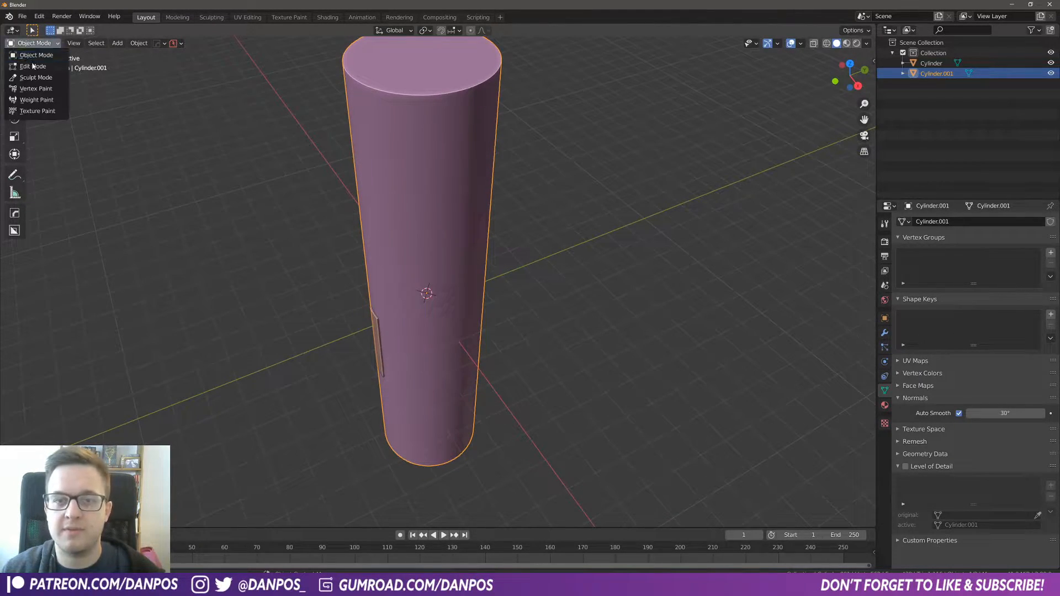
click(32, 67)
click(198, 141)
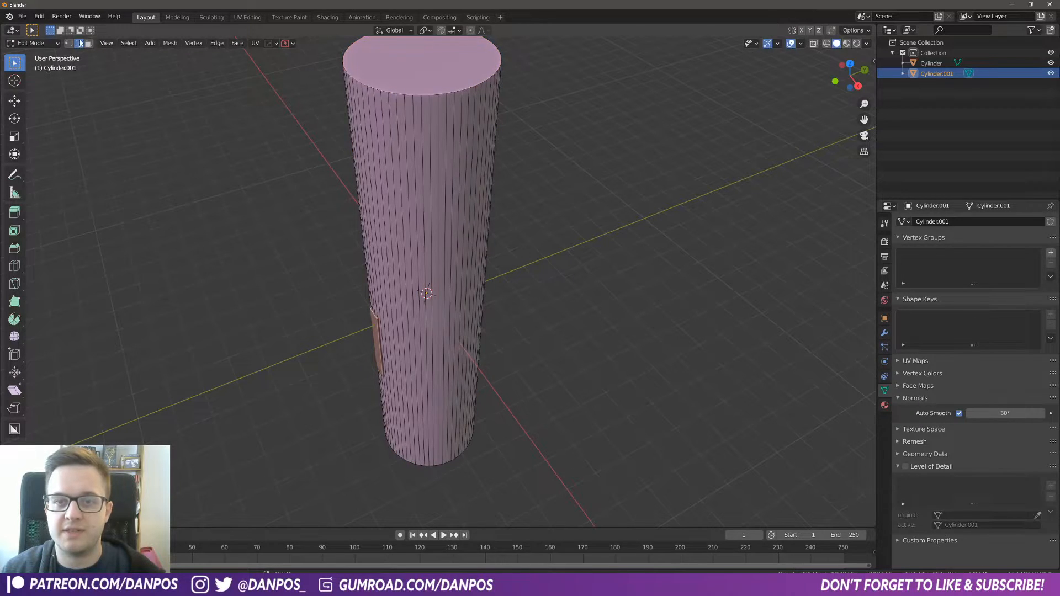
click(89, 44)
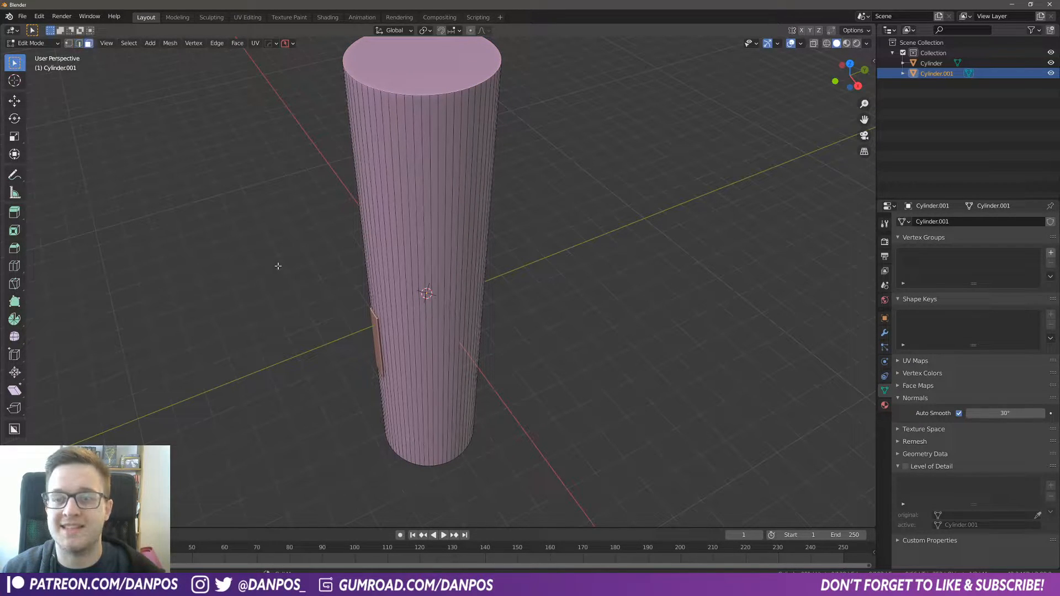
key(a)
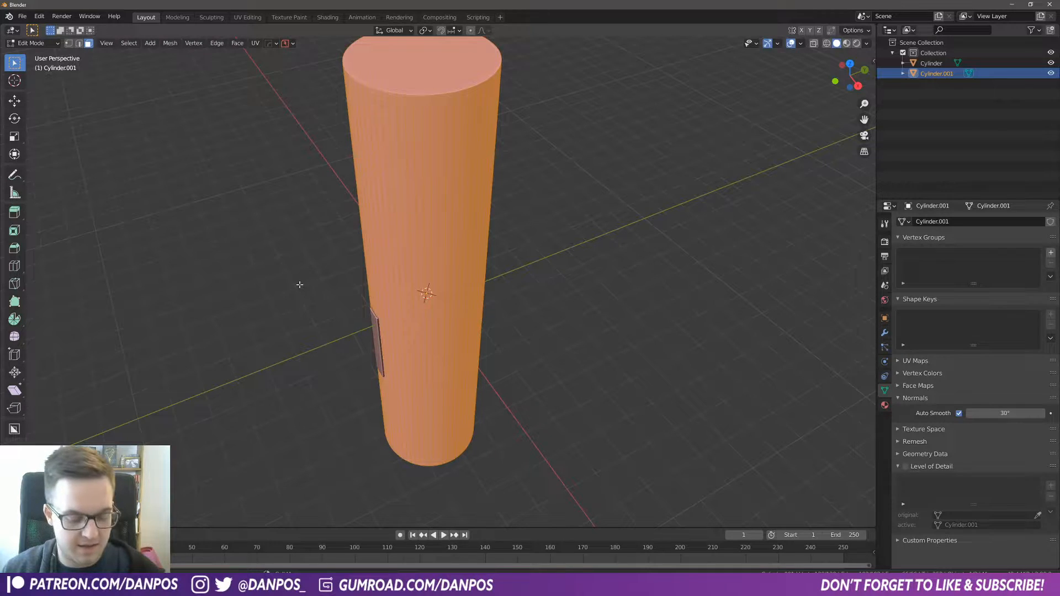
key(alt+n)
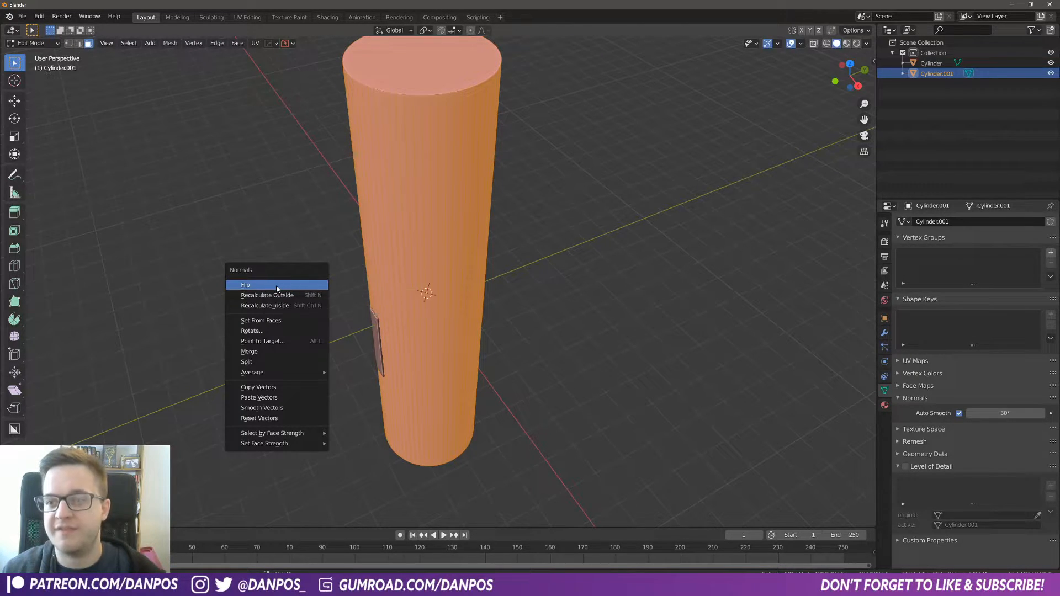
click(277, 289)
key(Tab)
Step: Orbit and zoom to view the pan model inside the enclosing cylinder
click(476, 302)
middle_drag(475, 301, 470, 279)
scroll(474, 288, up, 4)
scroll(476, 294, down, 3)
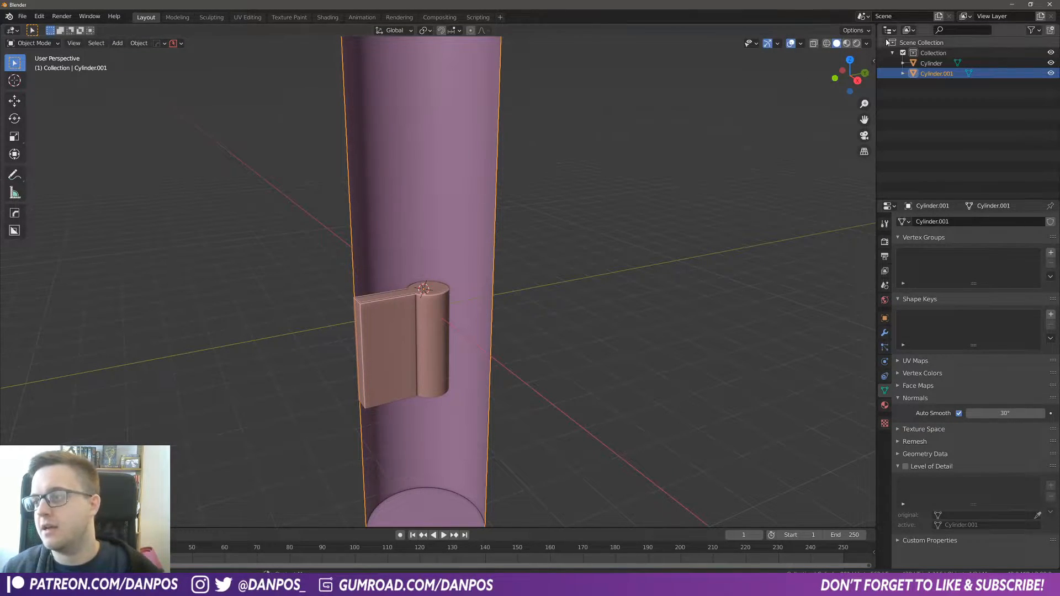
click(867, 43)
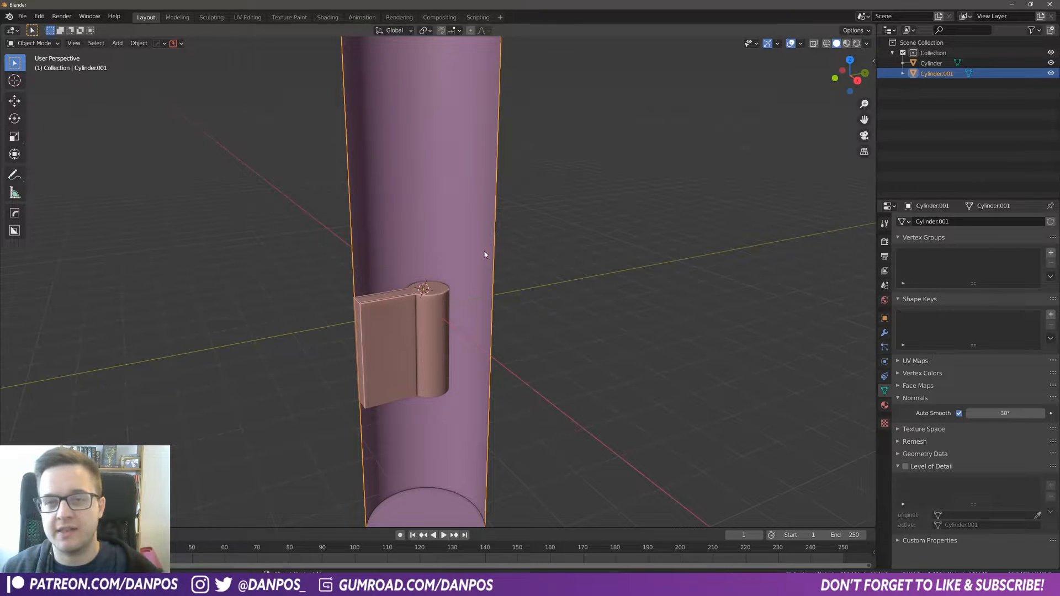
middle_drag(544, 283, 550, 332)
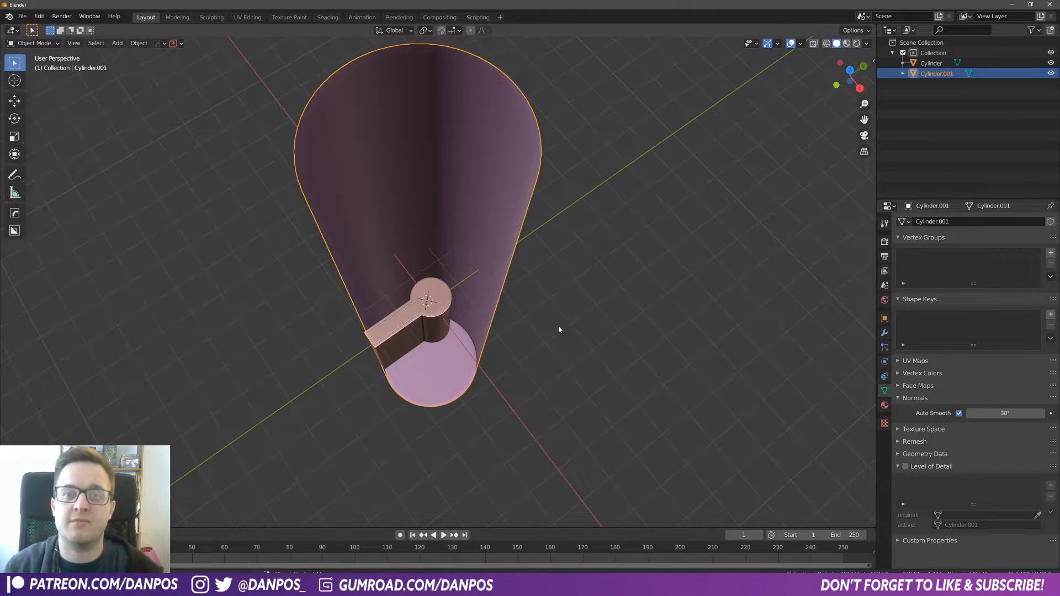
key(space)
key(space)
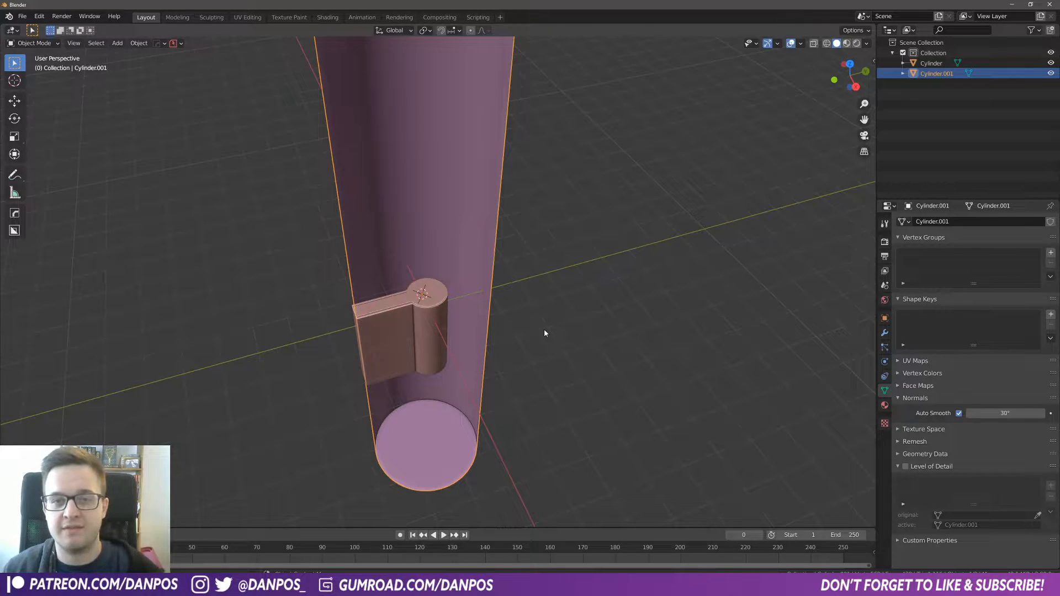
middle_drag(540, 327, 440, 305)
scroll(569, 334, up, 9)
scroll(605, 415, down, 5)
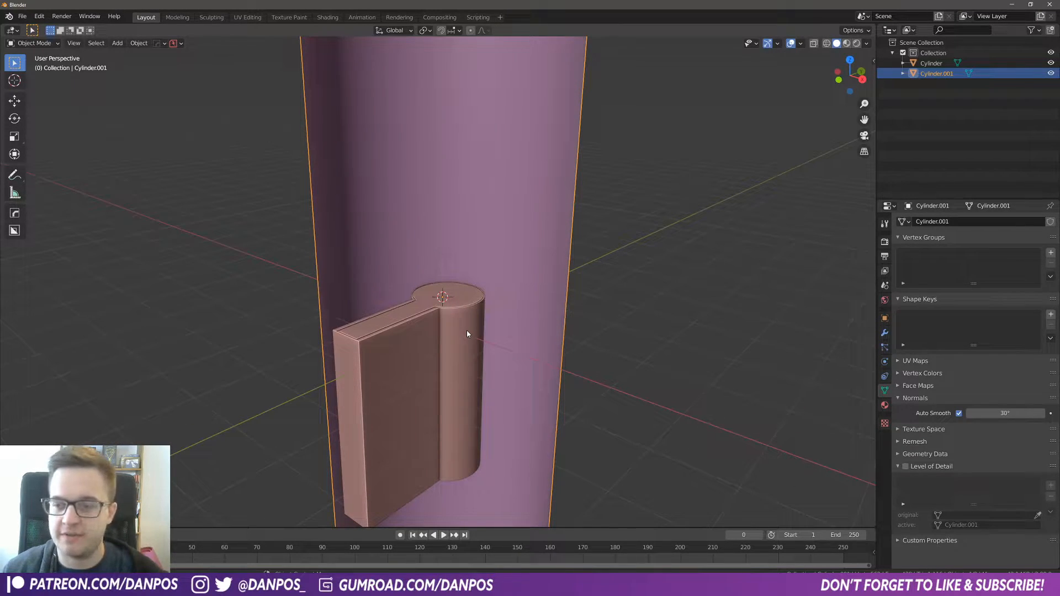
Step: Add a camera to the scene
key(shift+a)
mouse_move(452, 320)
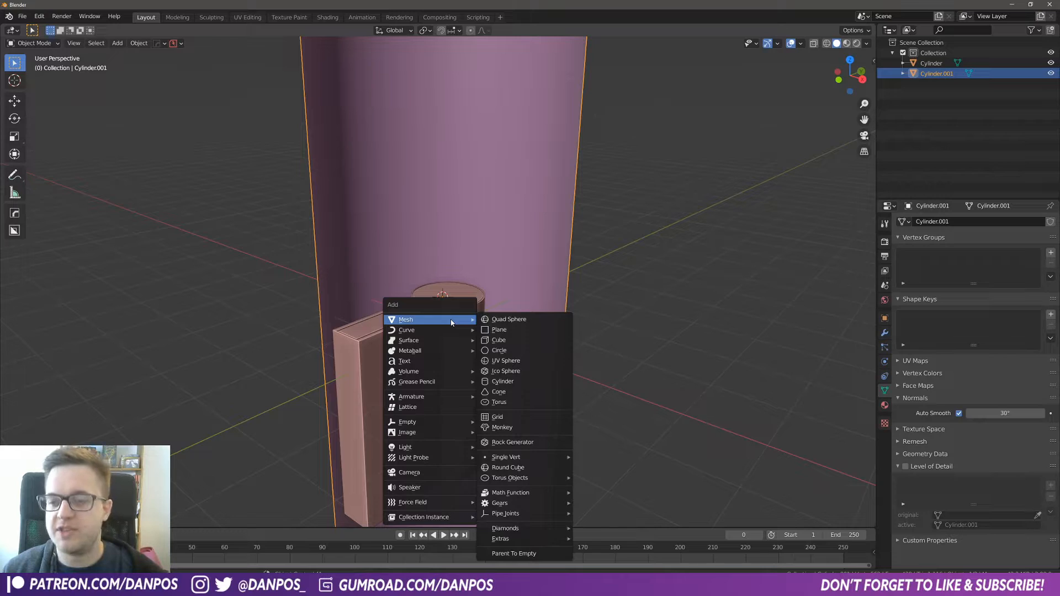
click(420, 472)
Step: Split the 3D viewport in two and look through the camera in the new view
drag(860, 31, 619, 154)
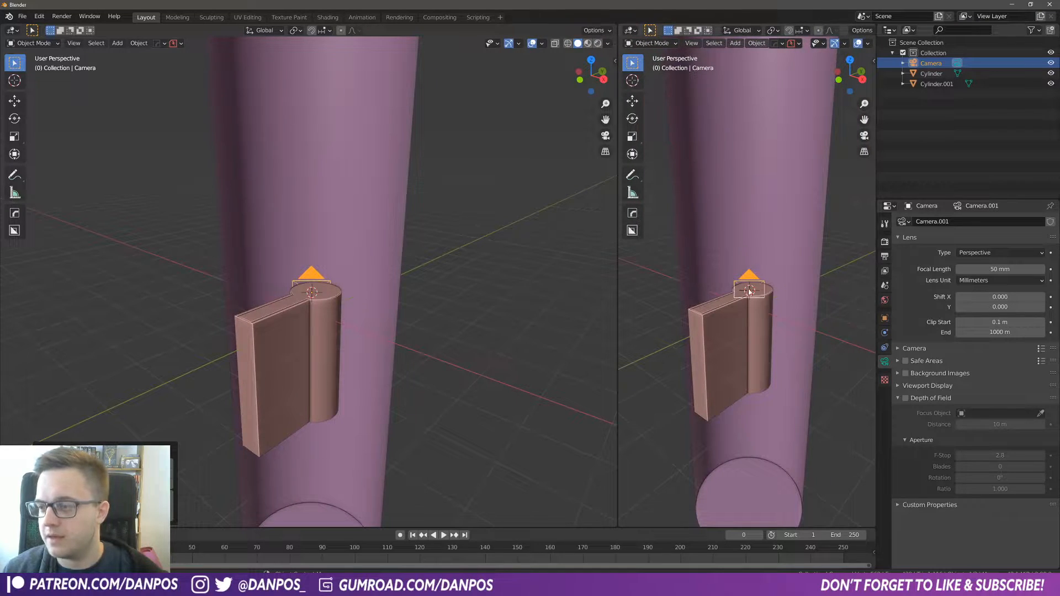
key(KP_0)
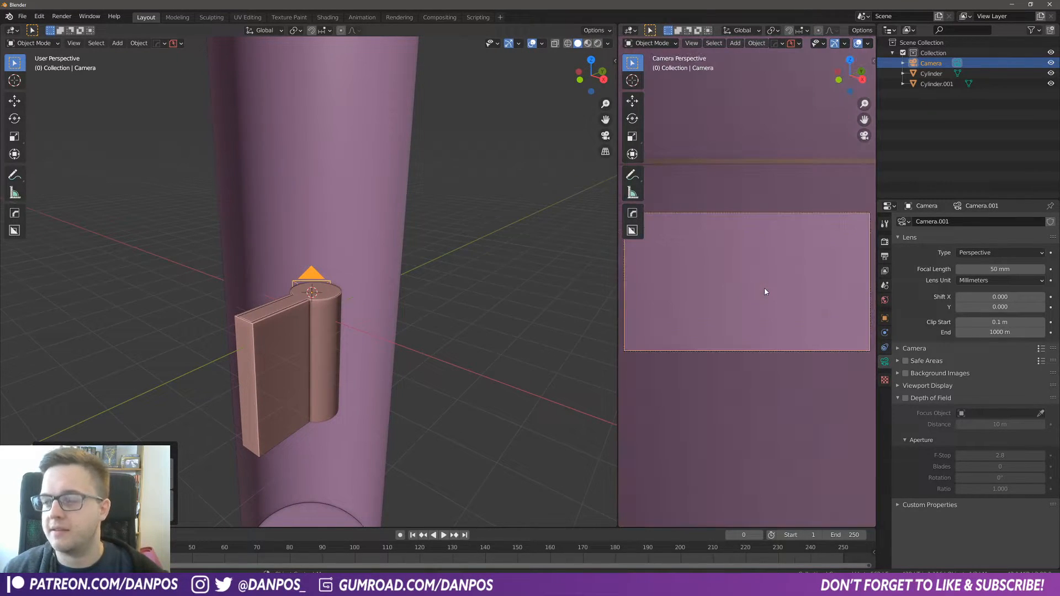
scroll(754, 328, down, 3)
scroll(754, 332, up, 2)
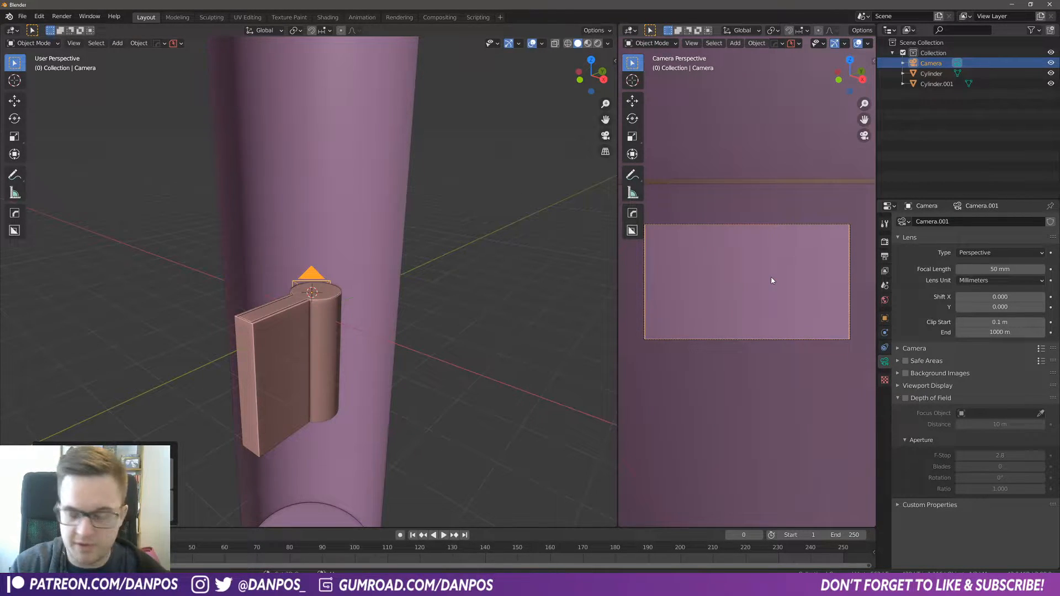
Step: Fly the camera with walk navigation to frame the top of the pan and handle joint
key(shift+grave)
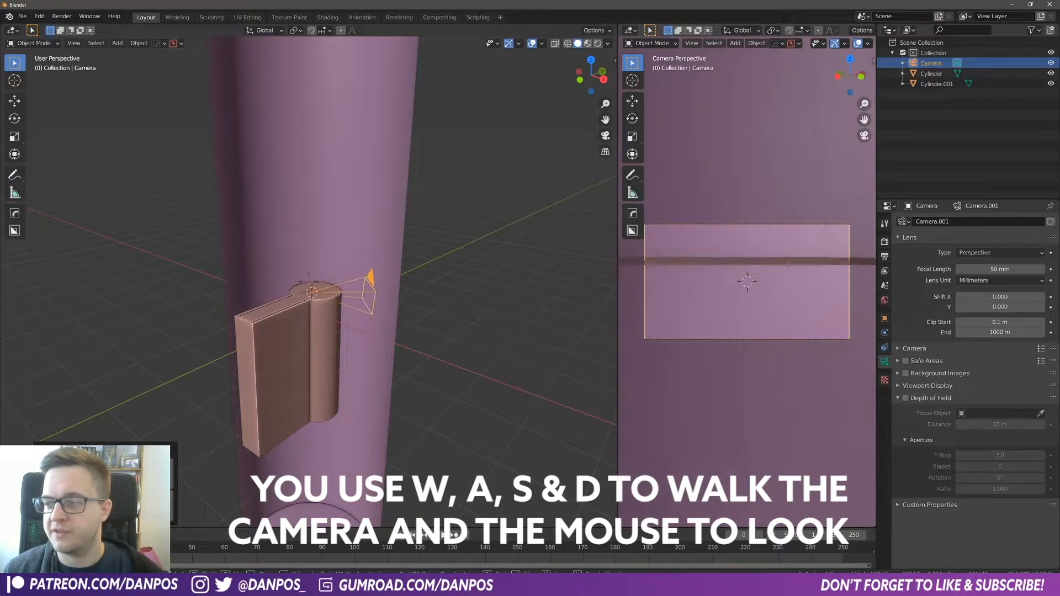
key(s)
key(d)
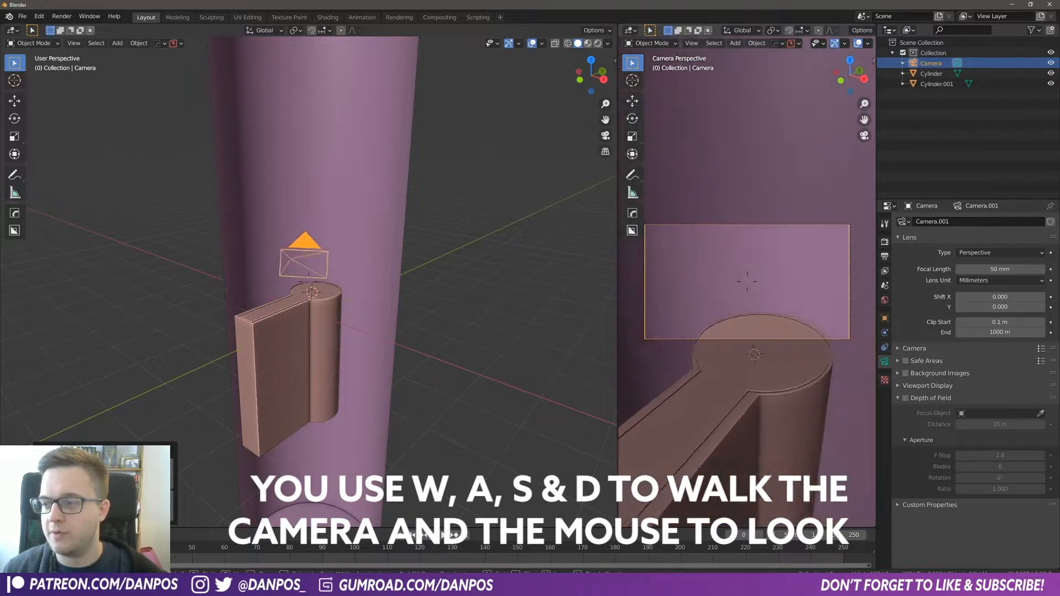
key(w)
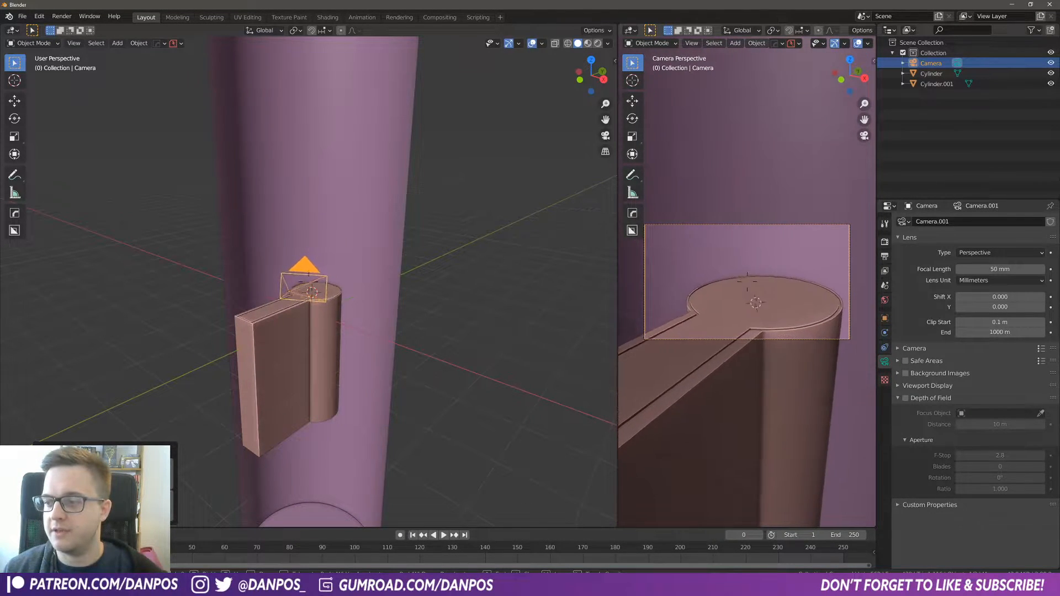
key(q)
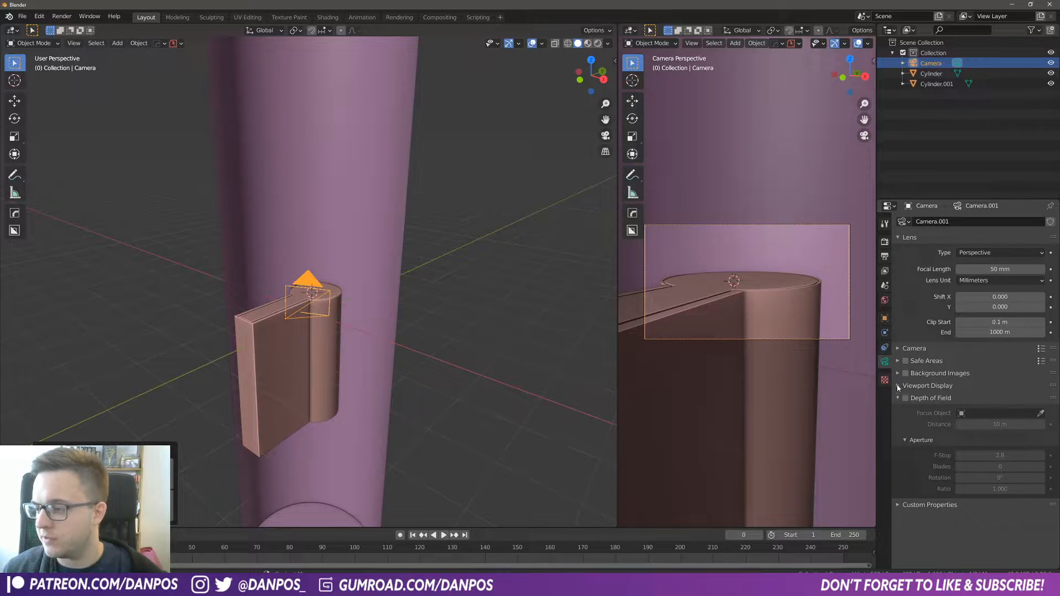
Step: Enable the camera's passepartout display and set its opacity to 1.000
click(898, 386)
click(905, 475)
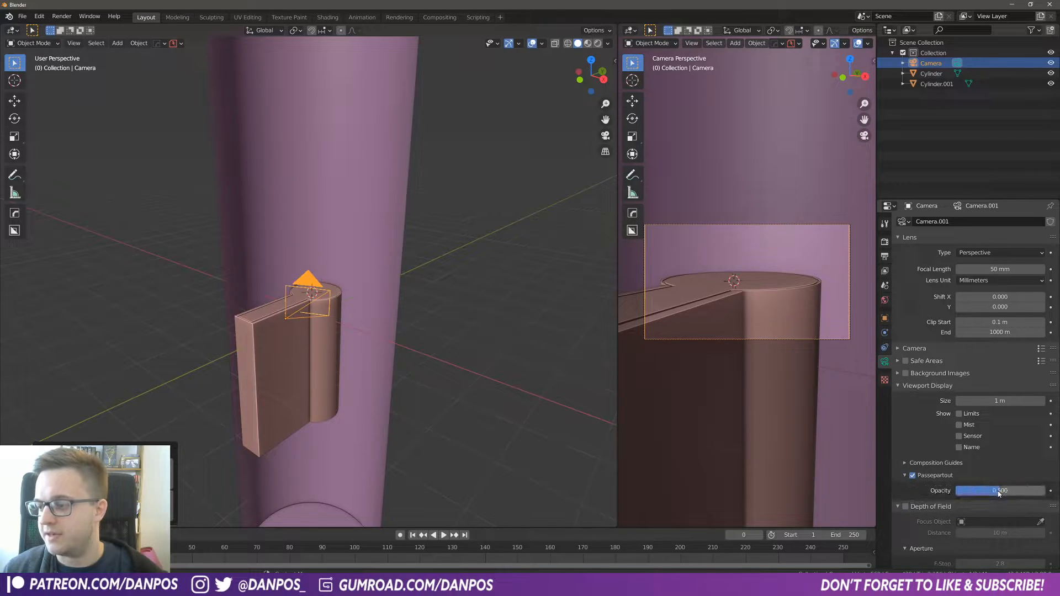
drag(999, 491, 1045, 490)
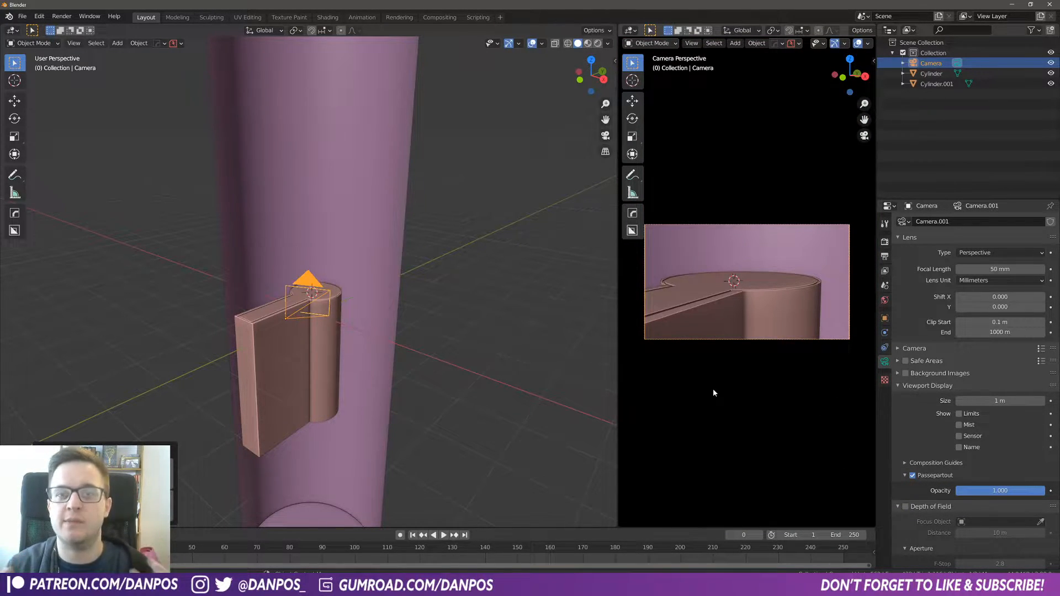
Step: Set the output resolution to 1080 px wide by 1920 px high for a portrait frame
click(886, 257)
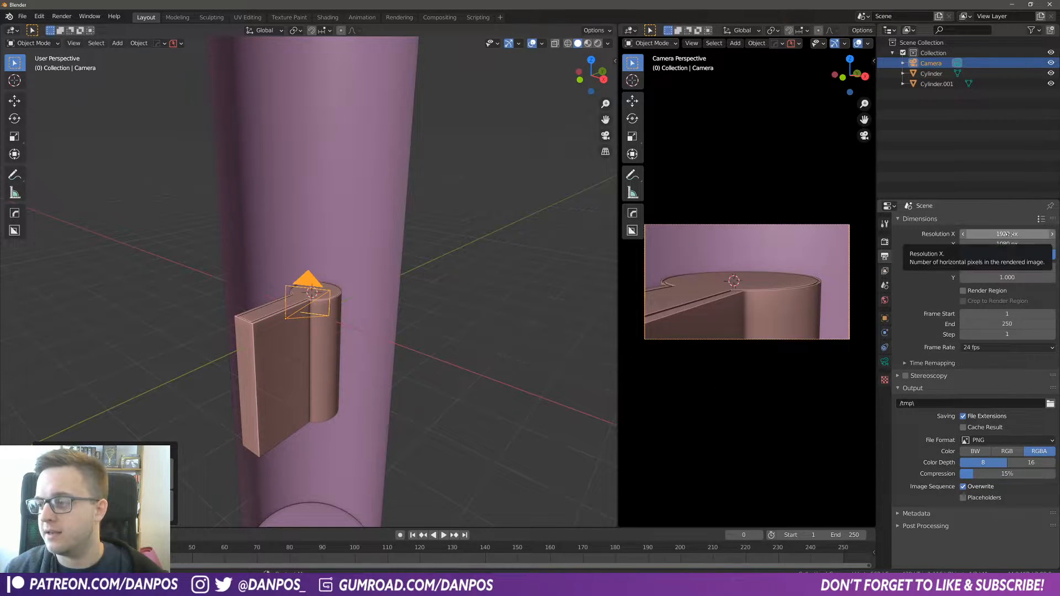
click(1011, 234)
click(1011, 235)
key(ctrl+a)
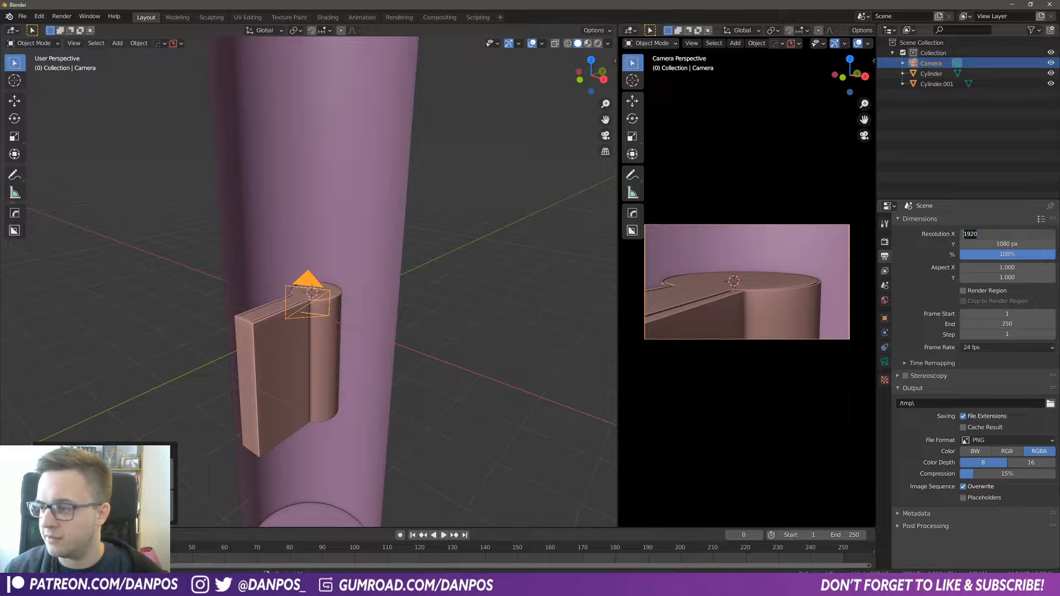
text(1080)
key(Return)
click(997, 244)
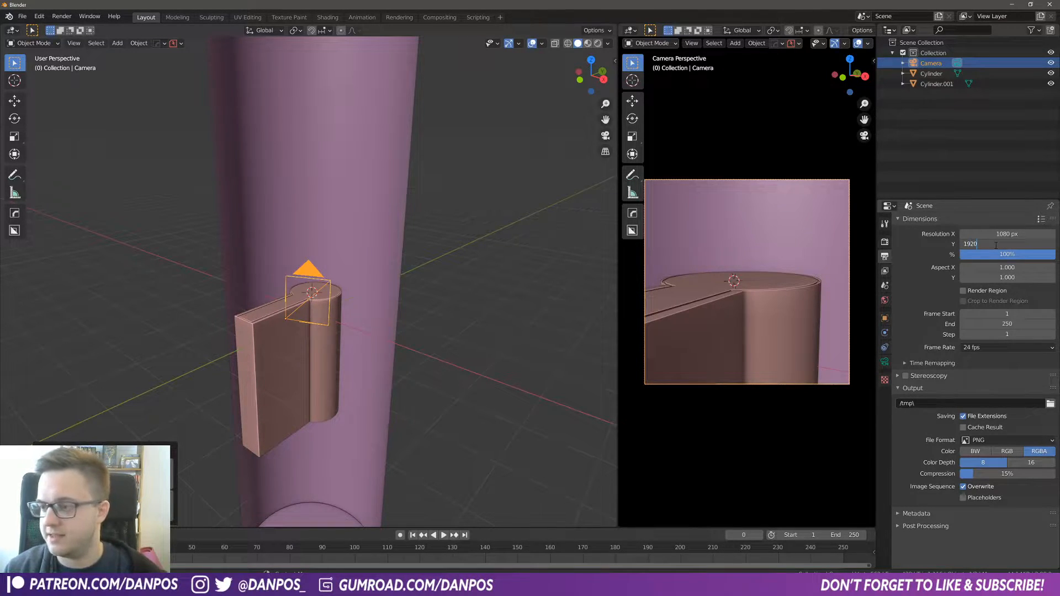
key(Return)
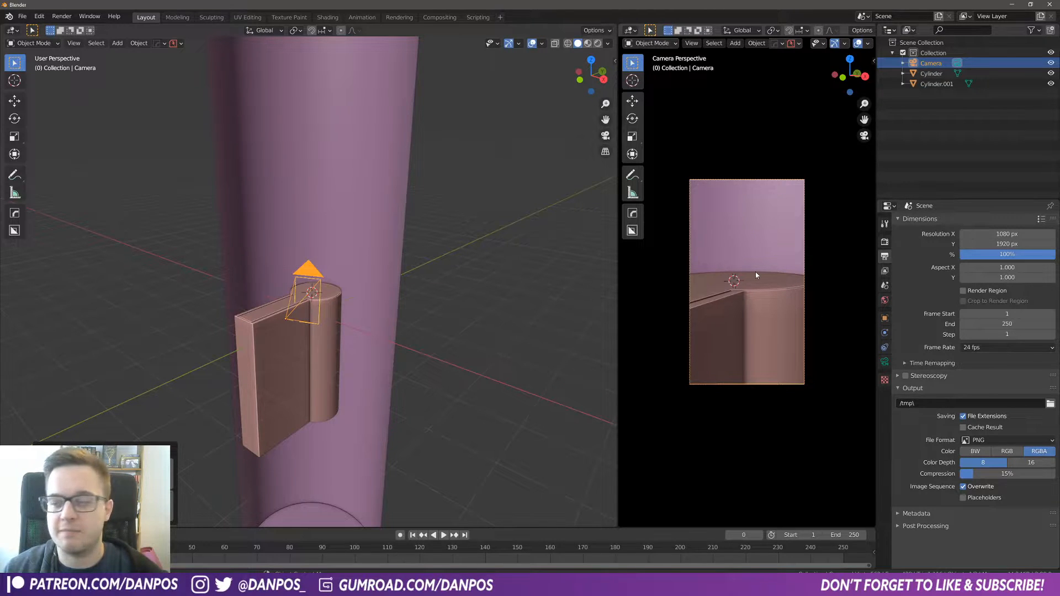
Step: Move the camera slightly to reframe the pan in the portrait view
key(g)
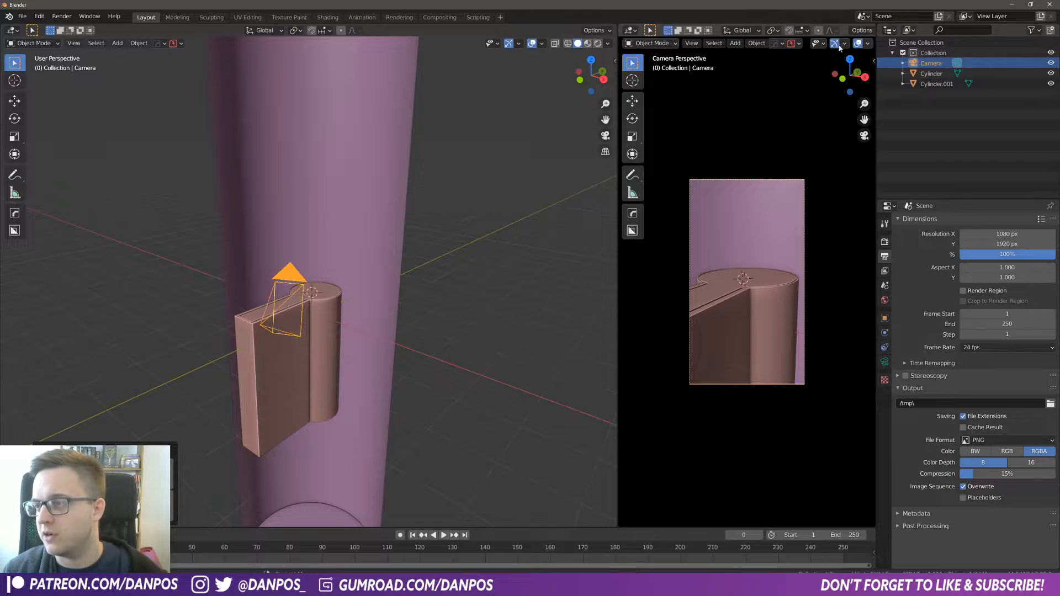
scroll(853, 46, down, 5)
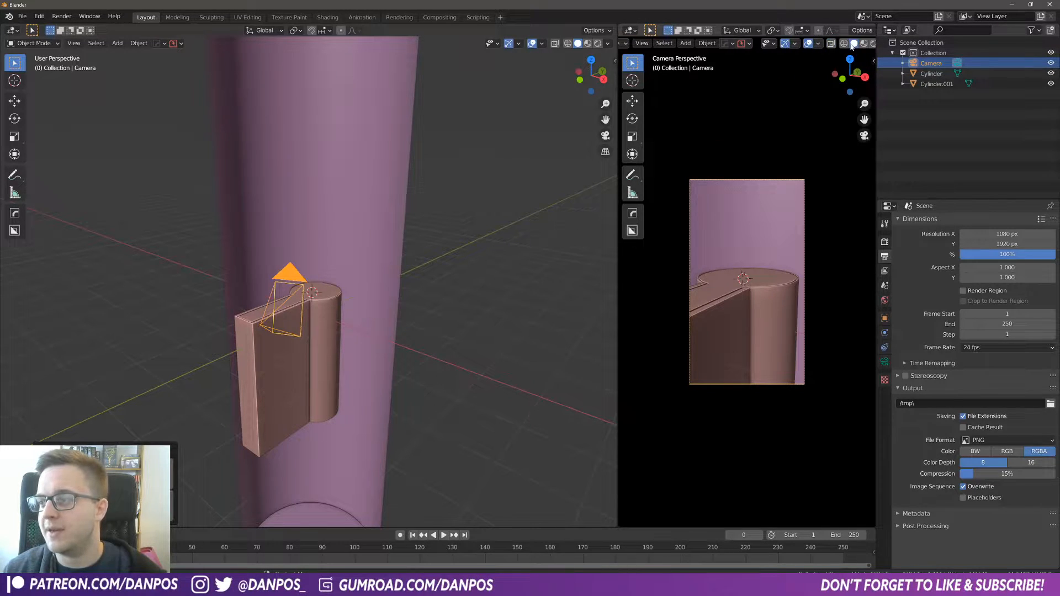
scroll(852, 45, down, 3)
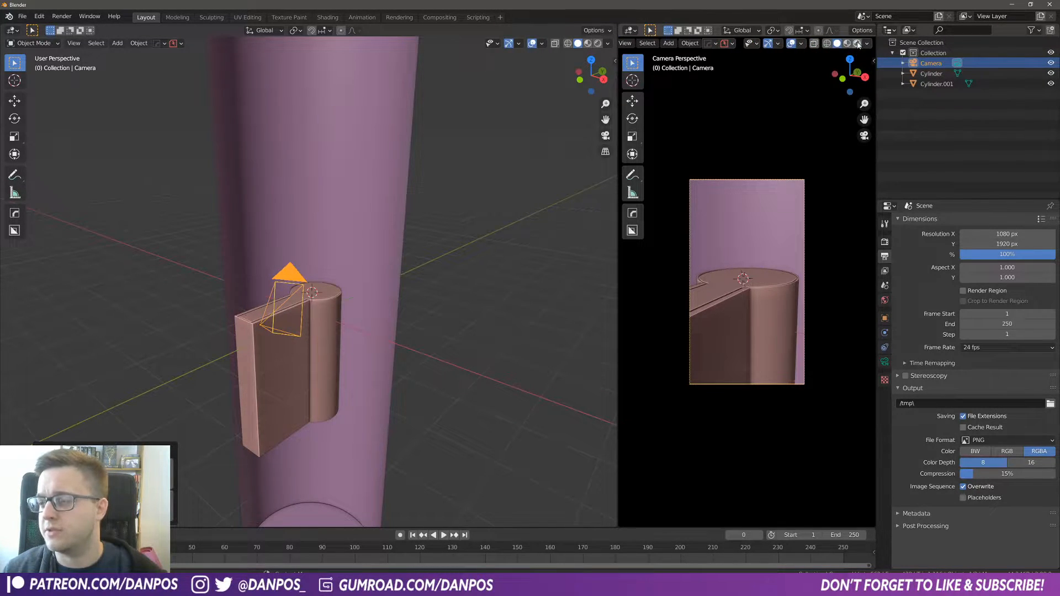
scroll(760, 48, up, 1)
scroll(761, 46, up, 3)
scroll(764, 46, down, 3)
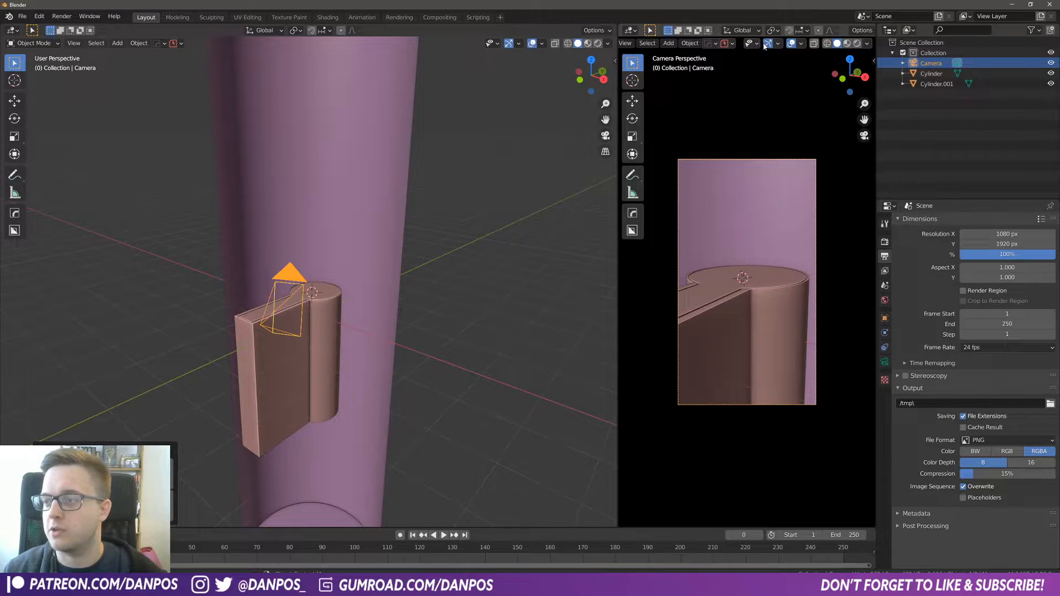
Step: Switch the camera view to rendered shading and set the render engine to Eevee
click(858, 43)
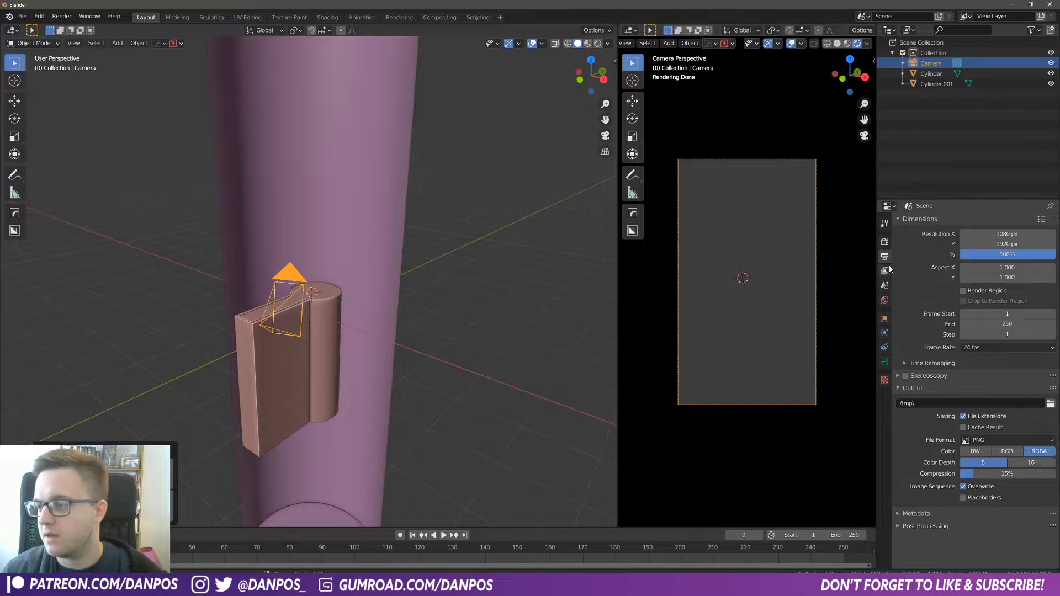
click(885, 242)
click(984, 223)
click(981, 236)
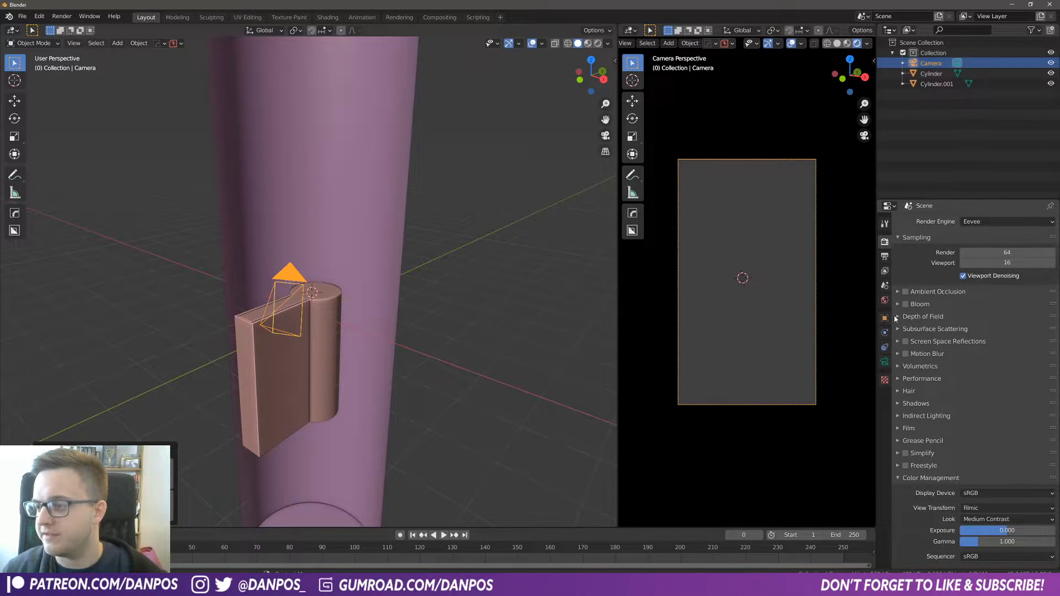
Step: Reposition the camera around the pan using walk navigation
middle_drag(501, 327, 671, 319)
middle_drag(319, 362, 451, 297)
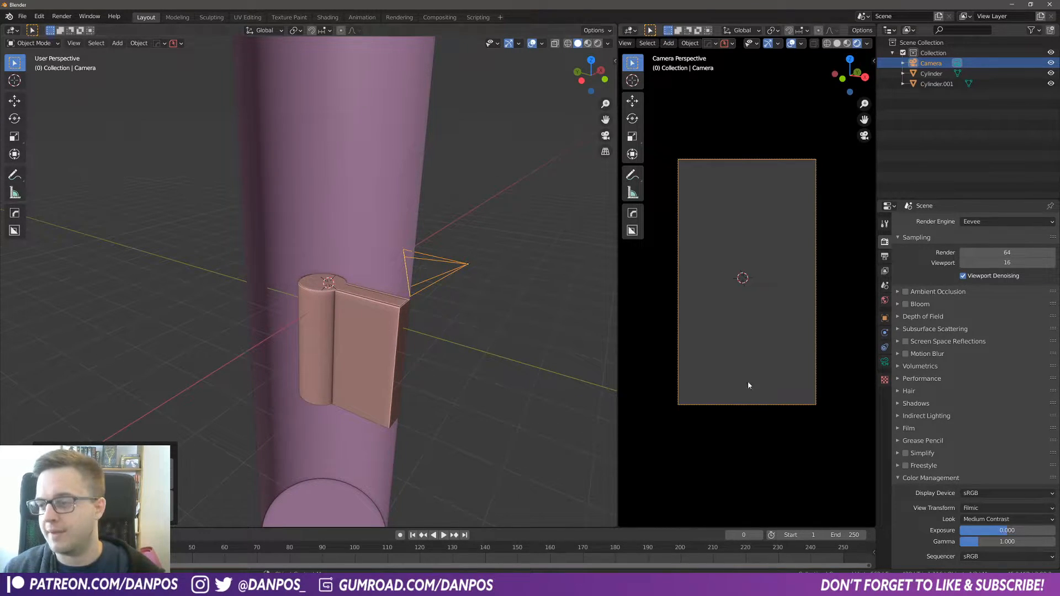
middle_drag(464, 340, 422, 357)
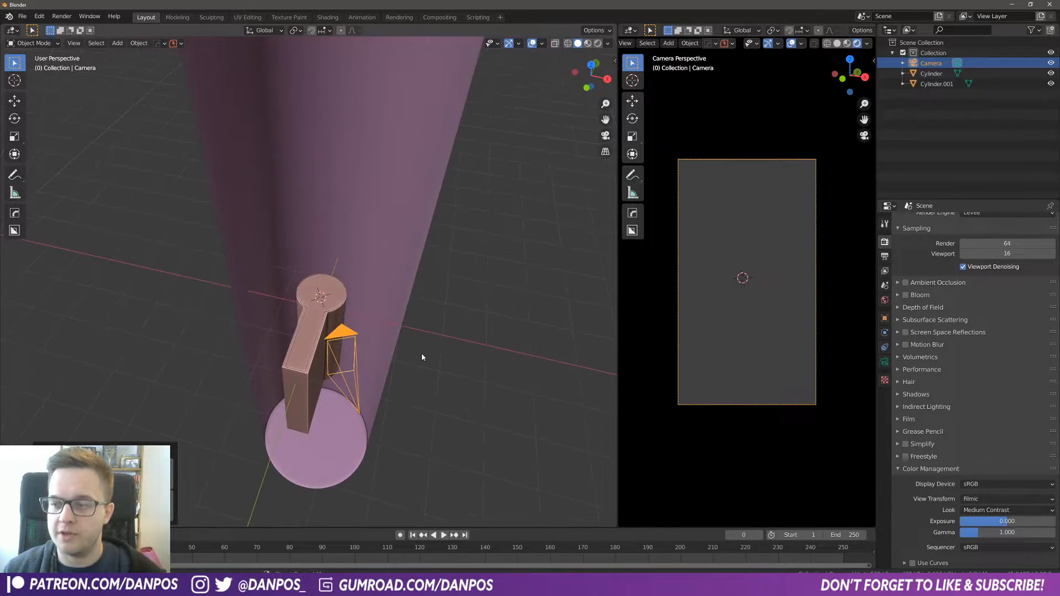
key(w)
key(w)
key(s)
key(w)
click(748, 282)
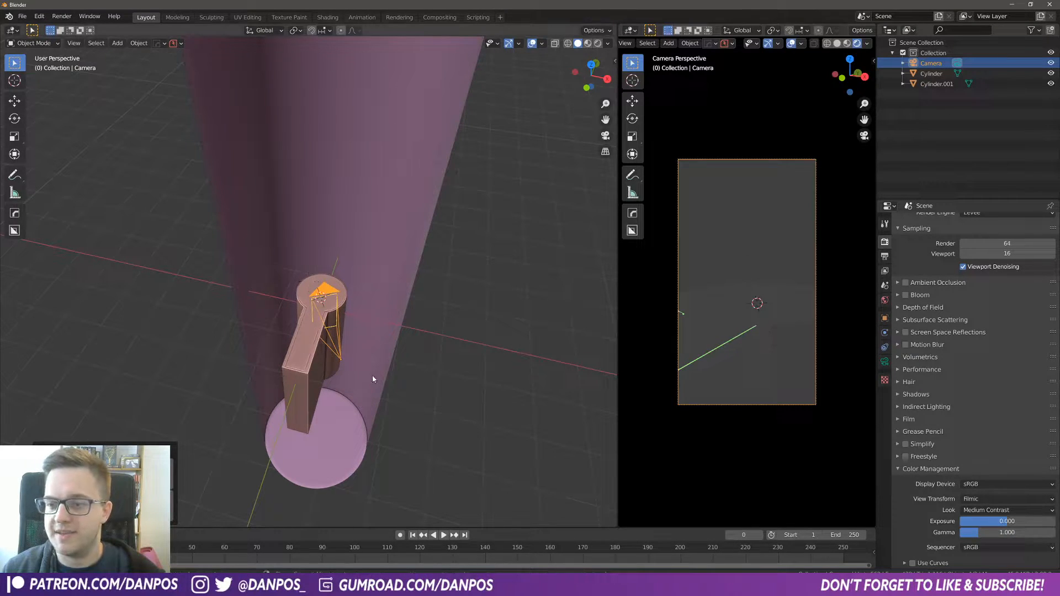
middle_drag(373, 380, 417, 284)
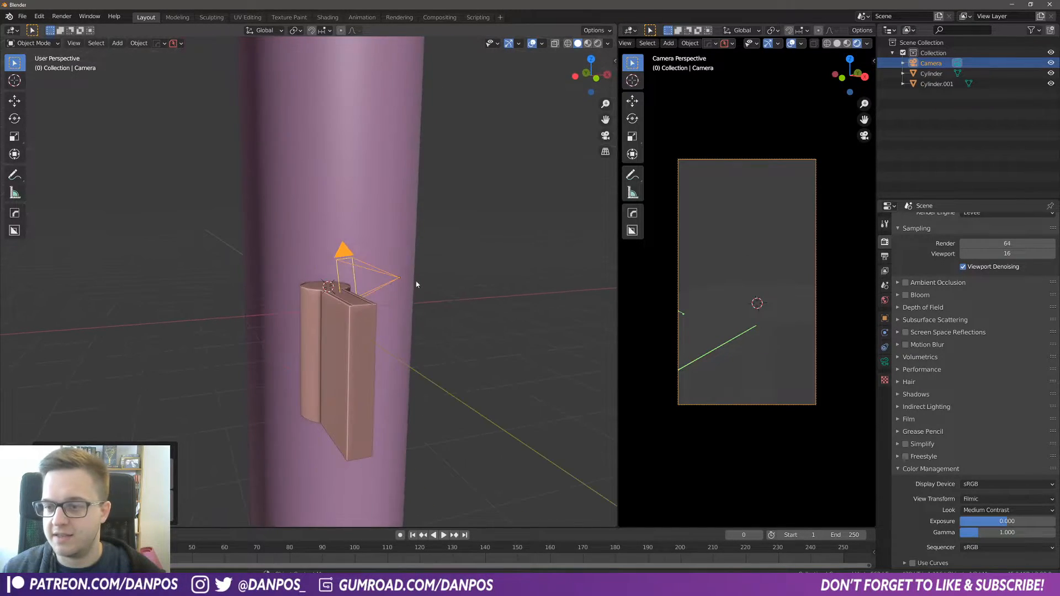
key(s)
click(435, 318)
middle_drag(412, 288, 318, 326)
Step: Select the enclosing cylinder and the pan and scale both up by about 1.47
click(327, 195)
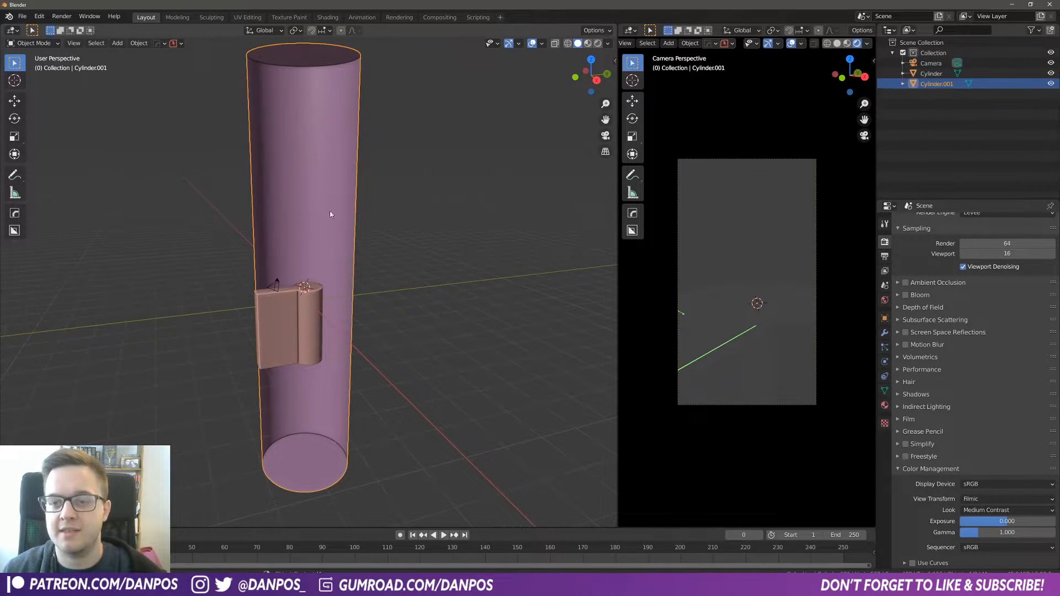
shift+click(307, 328)
scroll(375, 329, down, 3)
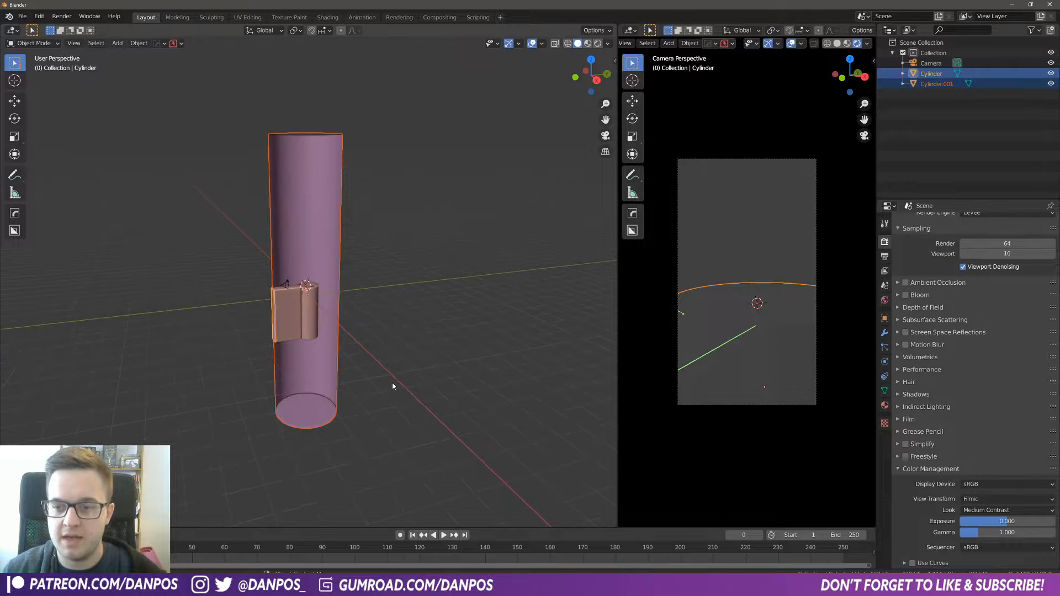
key(s)
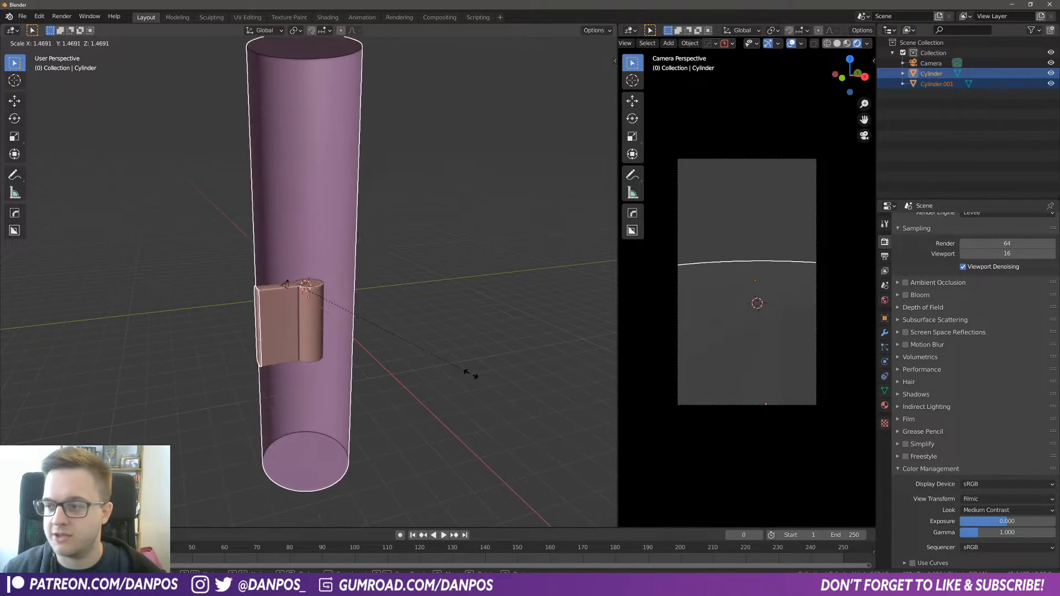
click(468, 370)
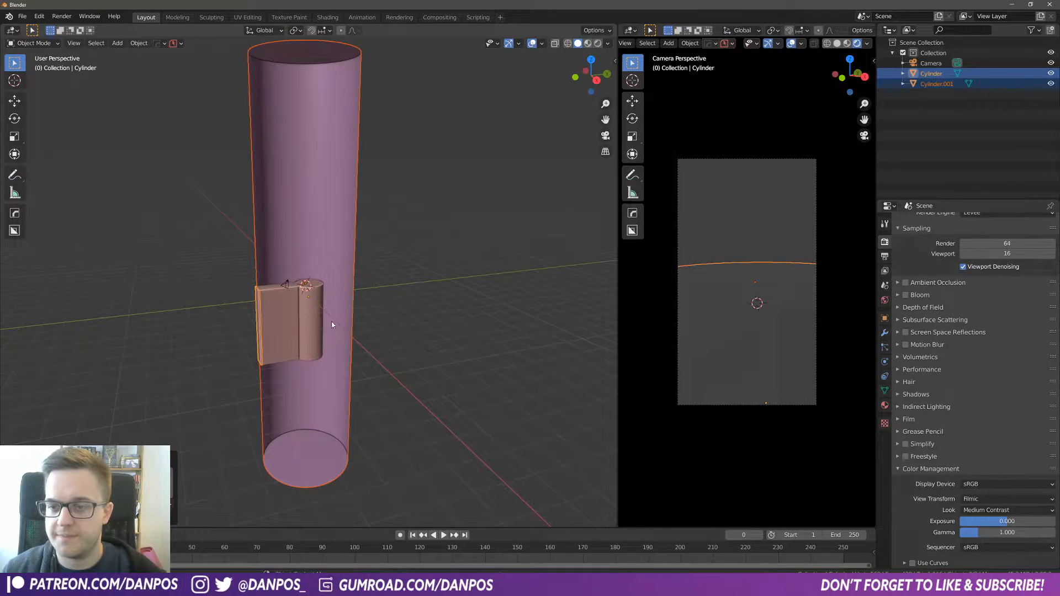
Step: Select the camera and move it about 0.14 m along its local Z axis beside the handle
click(286, 284)
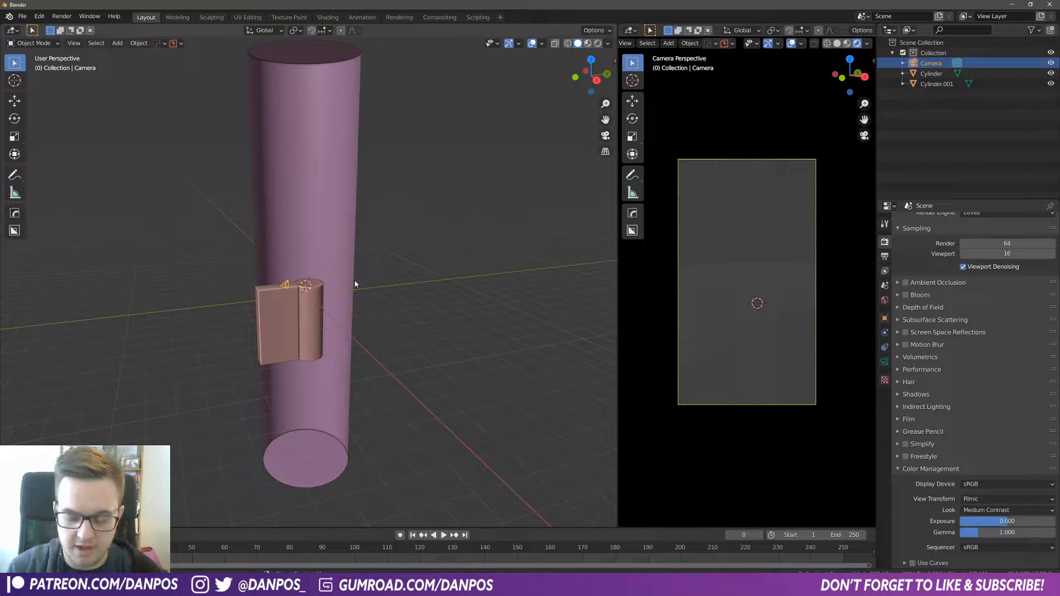
scroll(386, 293, up, 8)
middle_drag(215, 381, 251, 387)
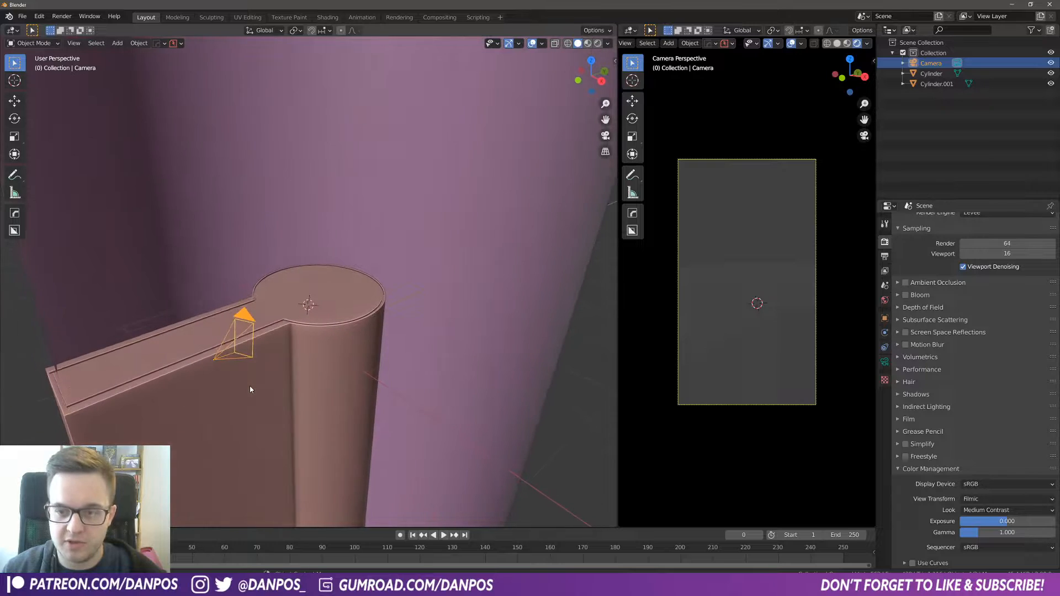
key(g)
key(z)
key(z)
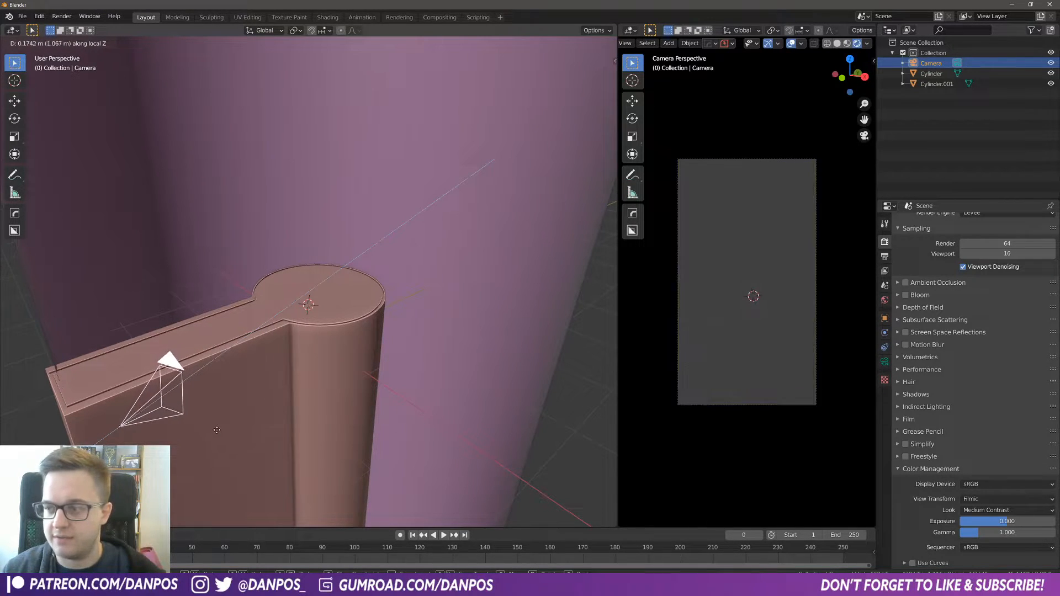
click(244, 415)
Step: Set the camera's focal length to 35 mm
click(884, 363)
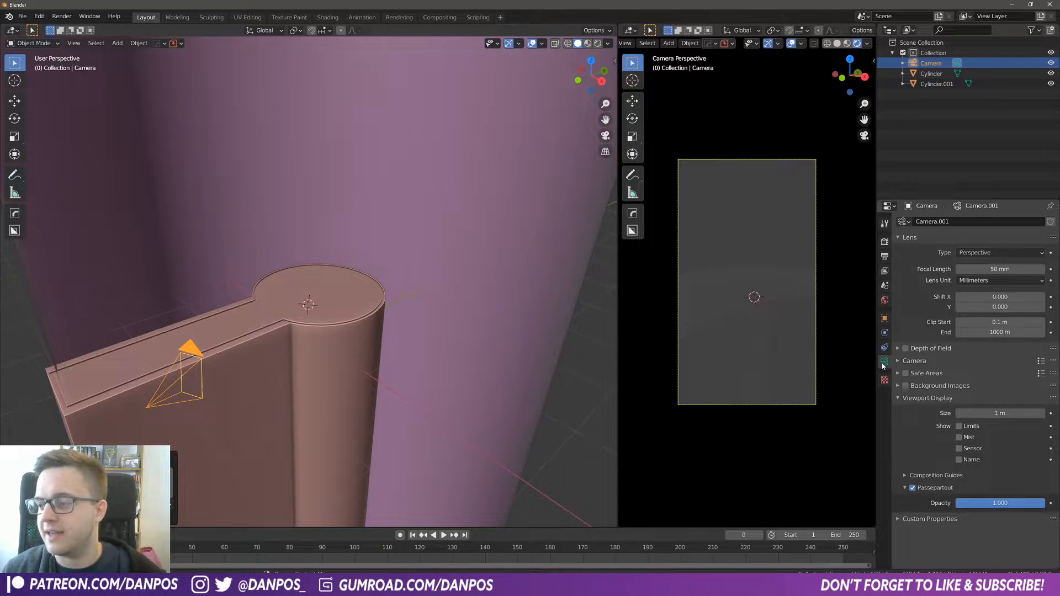
click(1004, 268)
text(35)
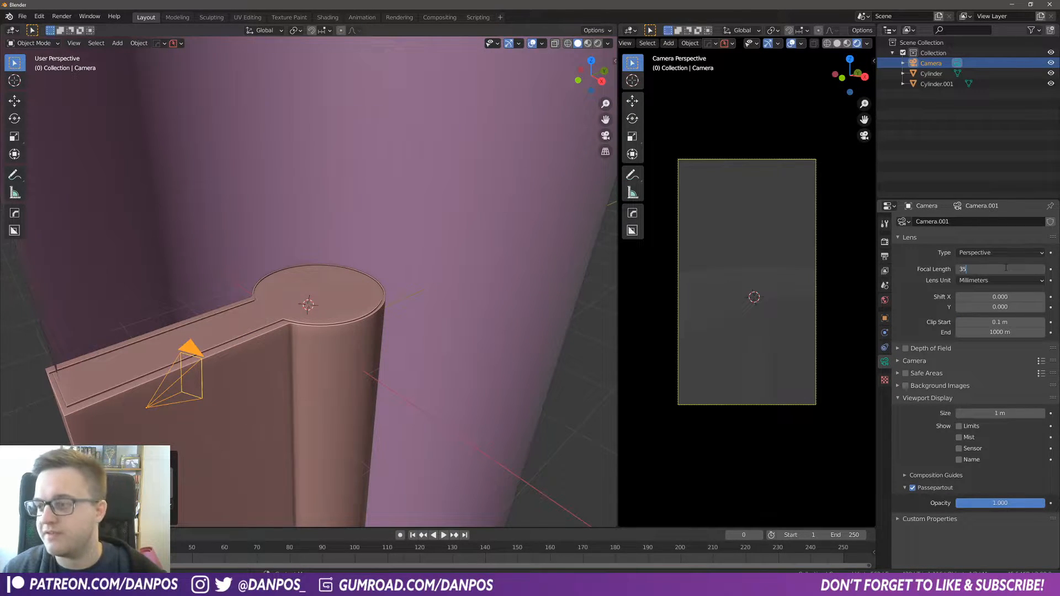
key(Return)
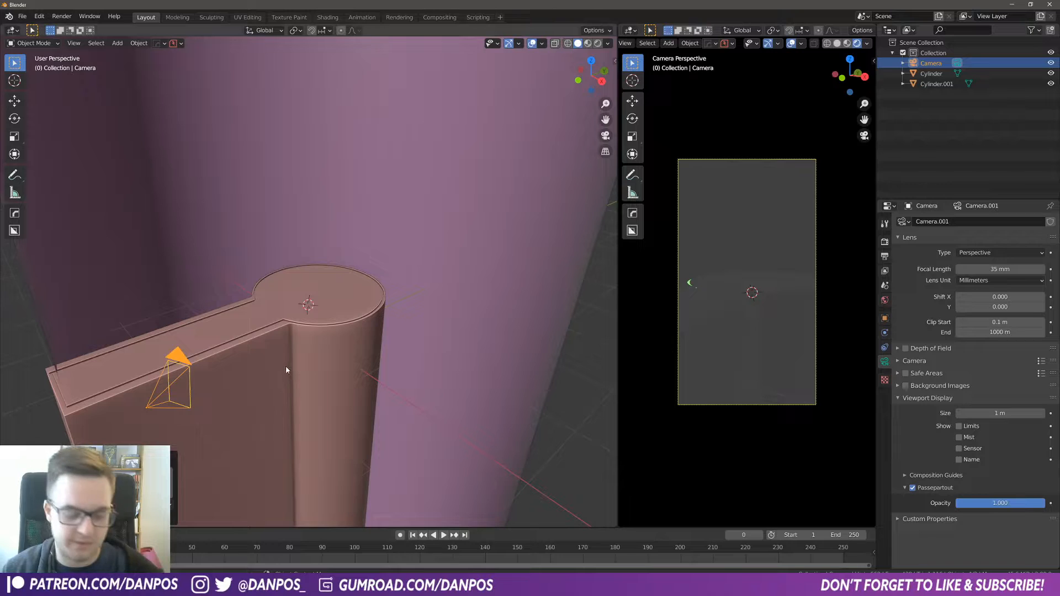
Step: Rotate the camera about -2.24° around the global Z axis
key(r)
key(z)
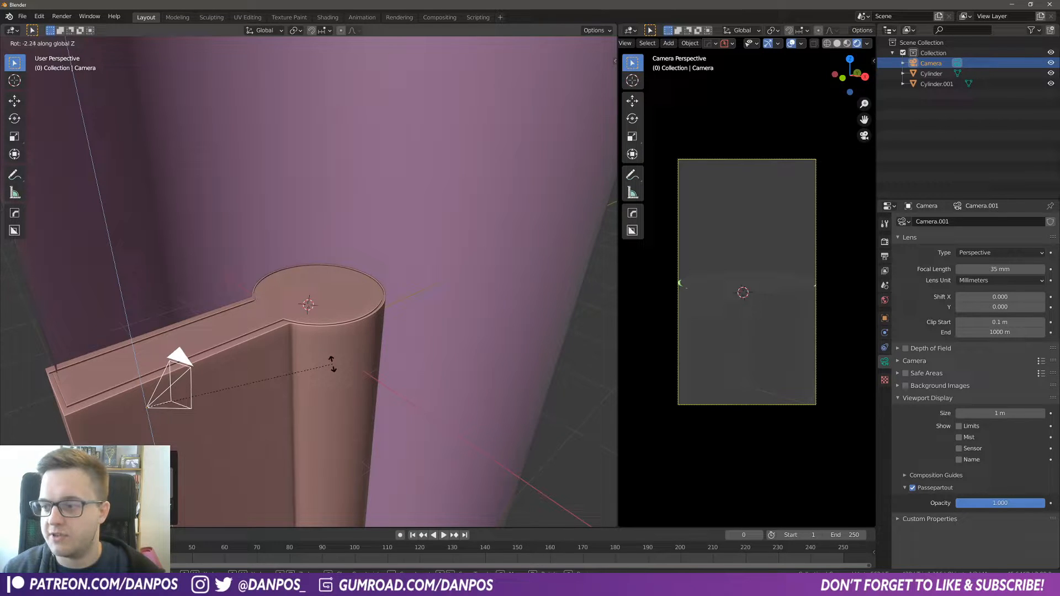
click(332, 365)
Step: Select the pan and rotate it slightly to adjust its angle to the camera
click(313, 326)
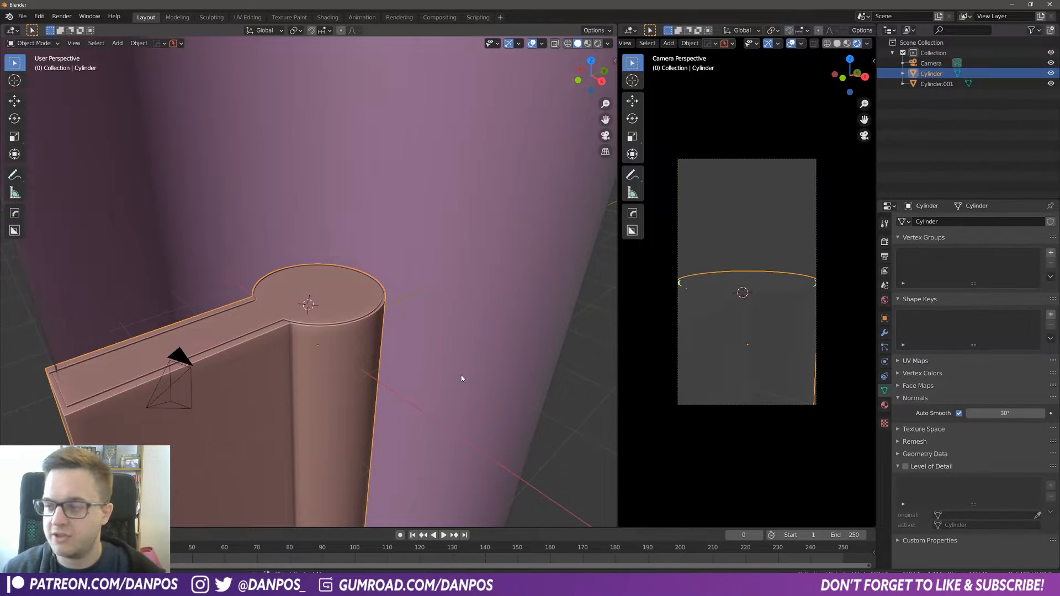
key(r)
click(442, 367)
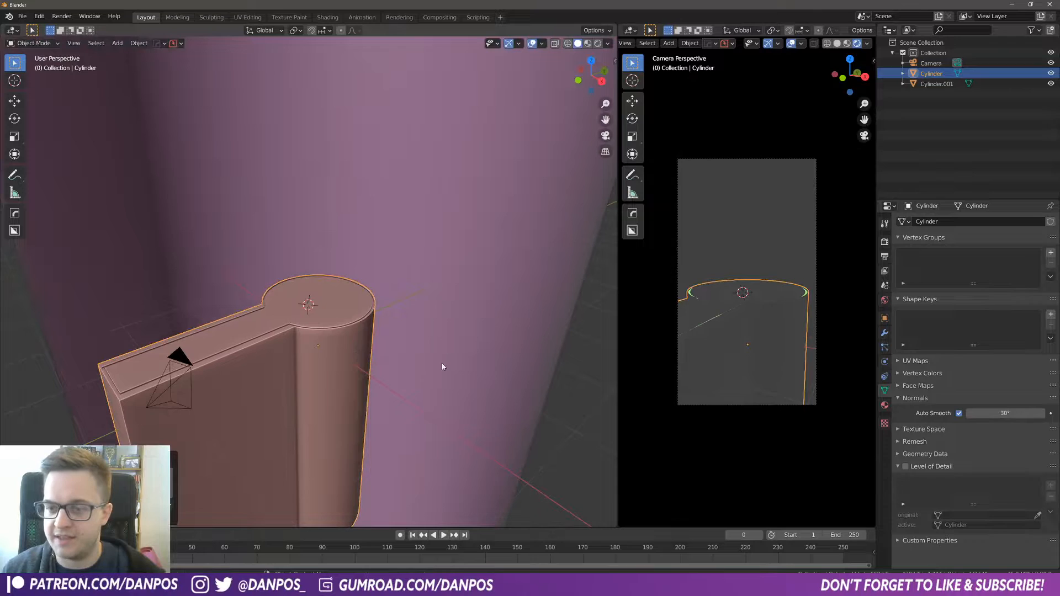
Step: Deselect everything and open the World properties
scroll(434, 373, down, 4)
mouse_move(401, 292)
middle_down()
mouse_move(389, 254)
mouse_move(392, 286)
middle_up()
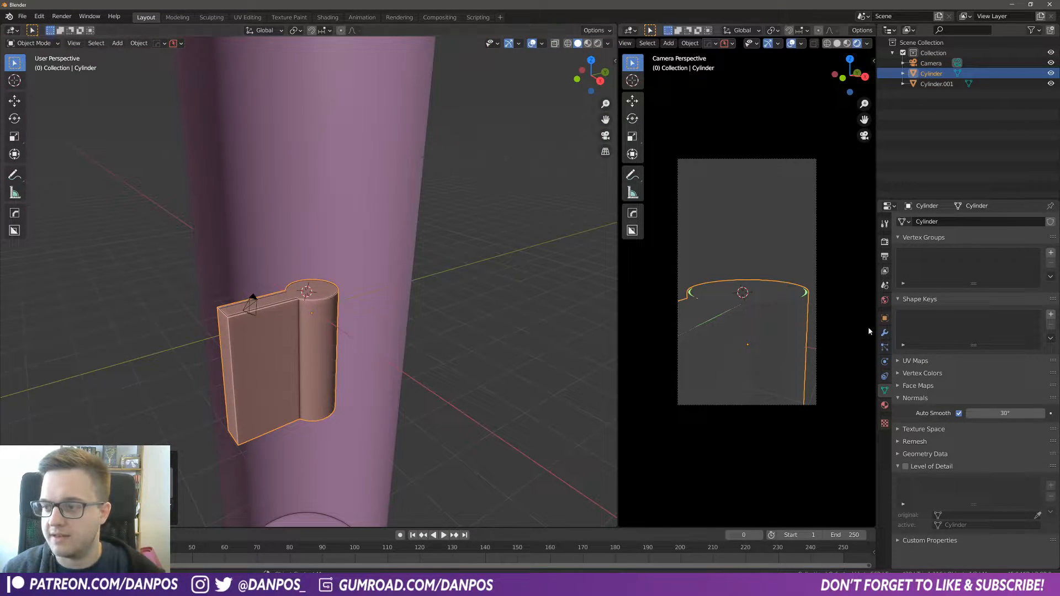
click(534, 306)
click(885, 301)
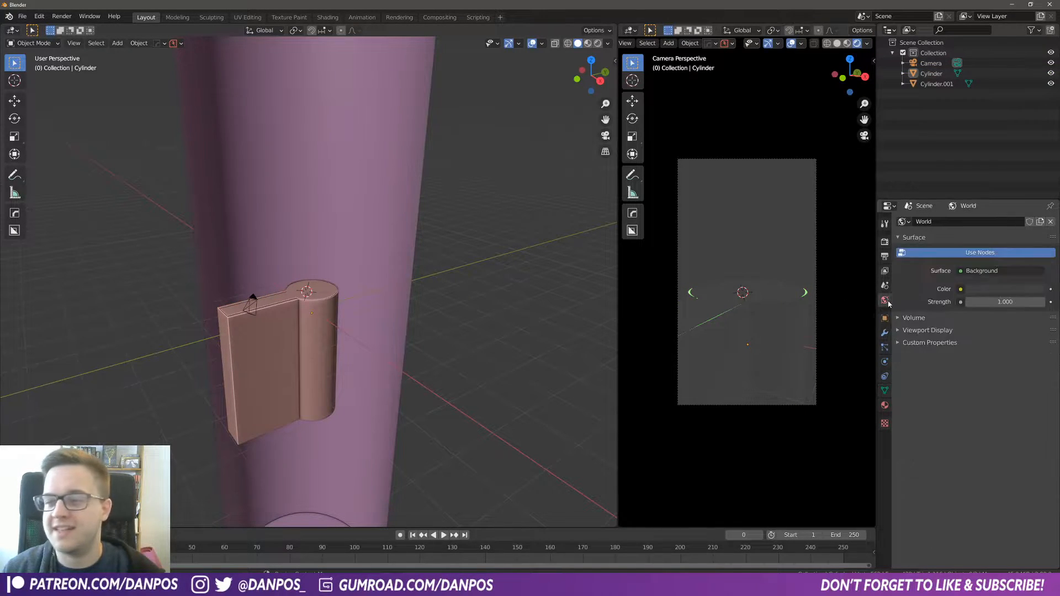
Step: Set the world background strength to 0
double_click(1005, 302)
text(0)
key(Return)
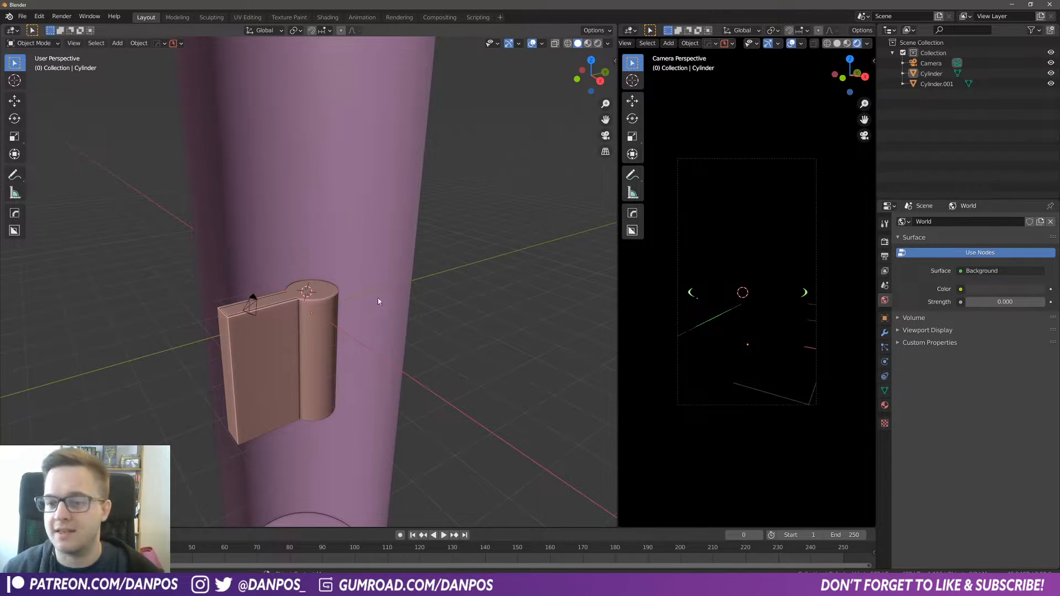
Step: Add an Area light to the scene
middle_drag(436, 326, 345, 310)
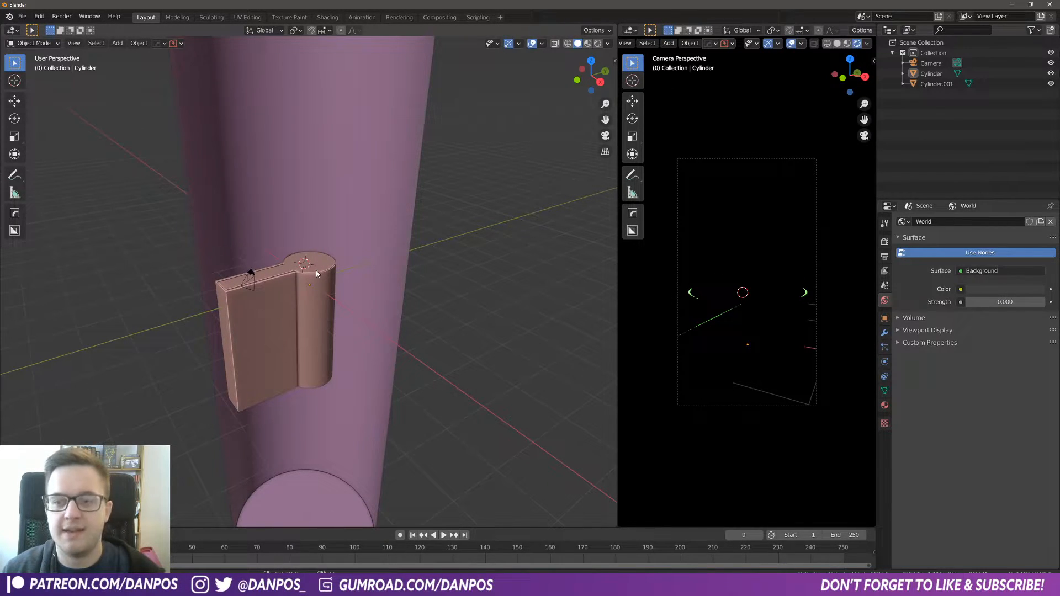
key(shift+a)
mouse_move(308, 248)
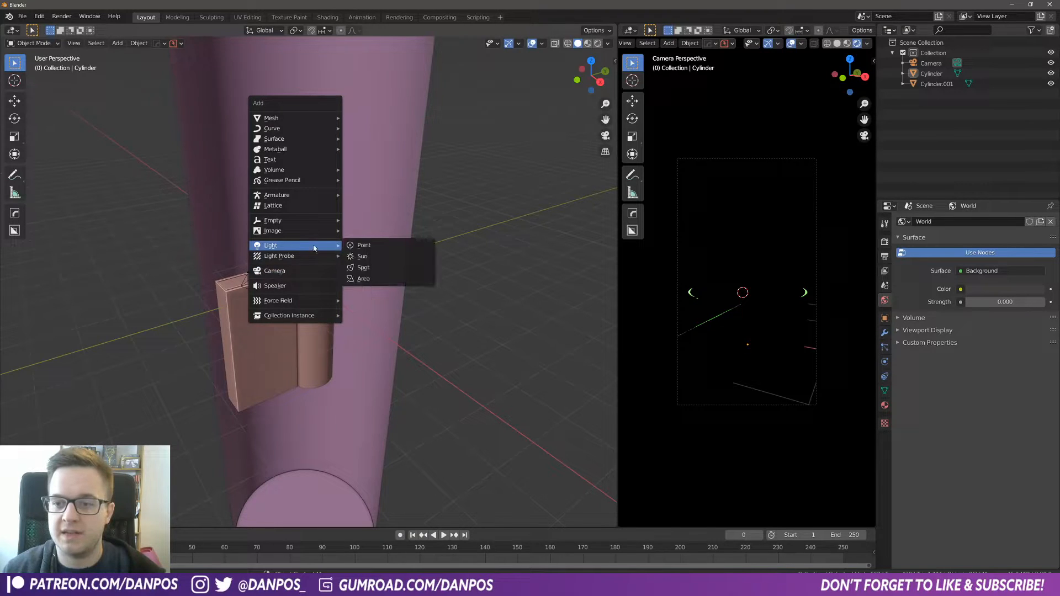
click(370, 279)
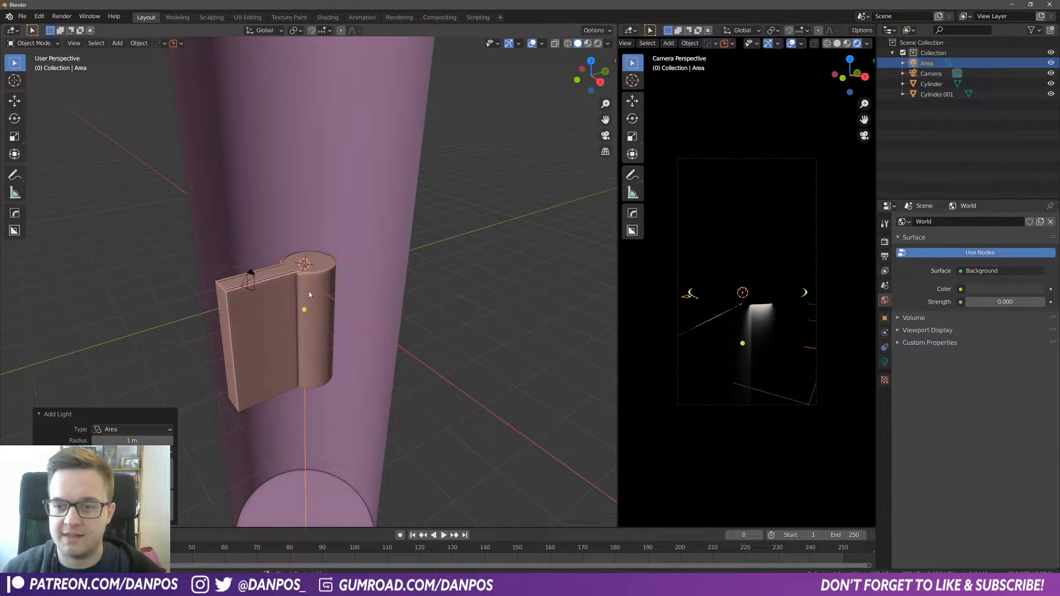
Step: Move the area light along the Z axis to sit just below the pan
key(g)
key(z)
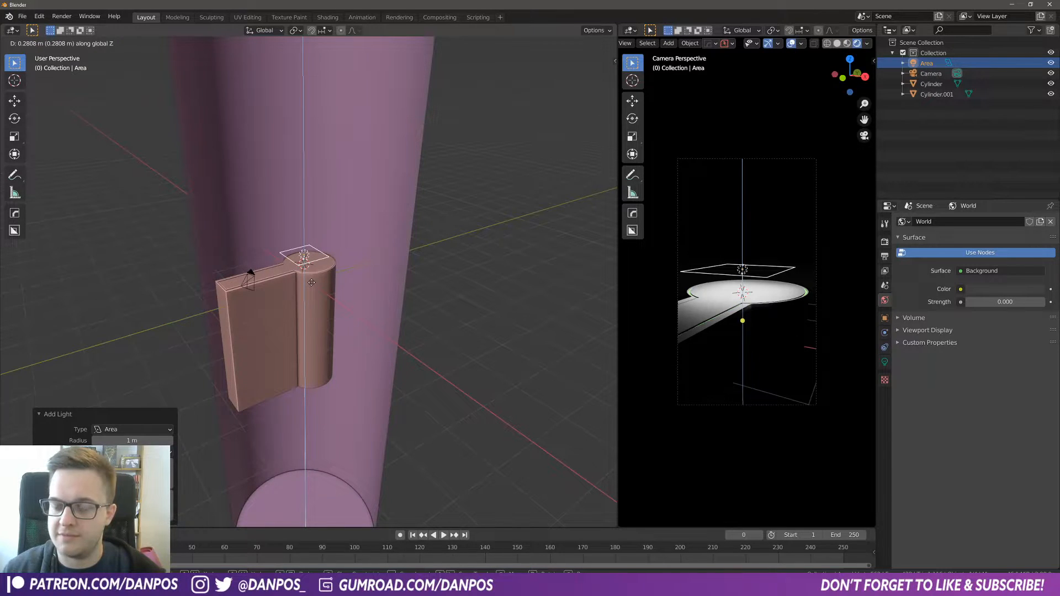
click(312, 283)
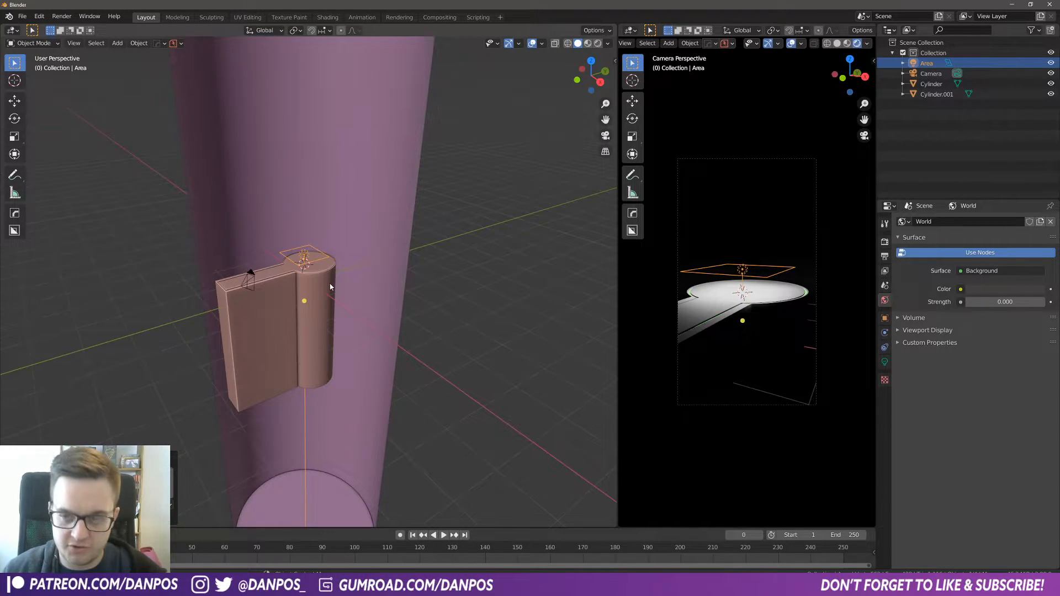
key(g)
key(z)
click(343, 439)
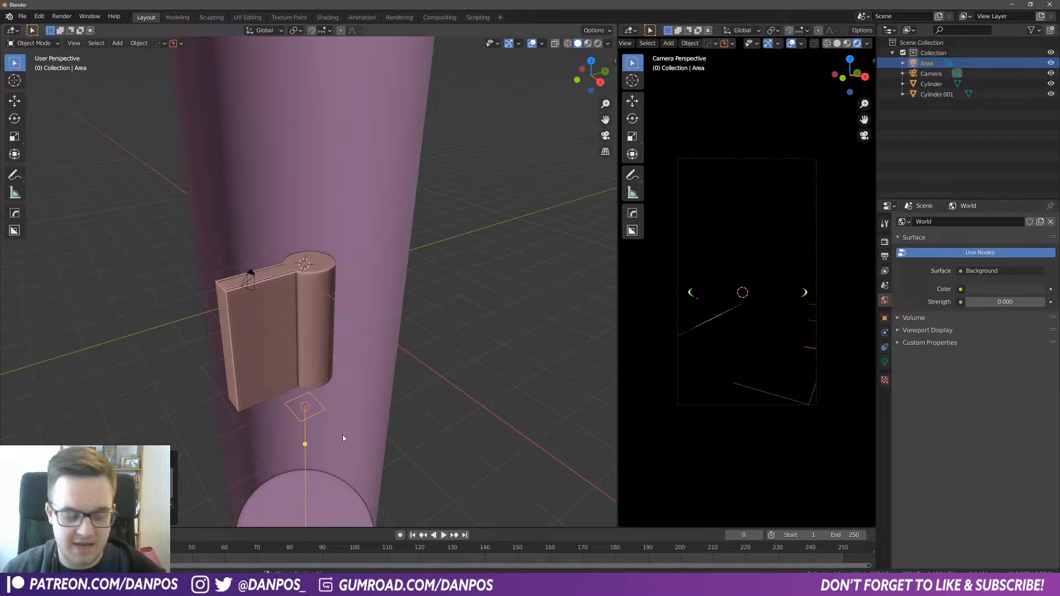
Step: Rotate the area light 180° around the X axis so it points upward
text(rx)
text(180)
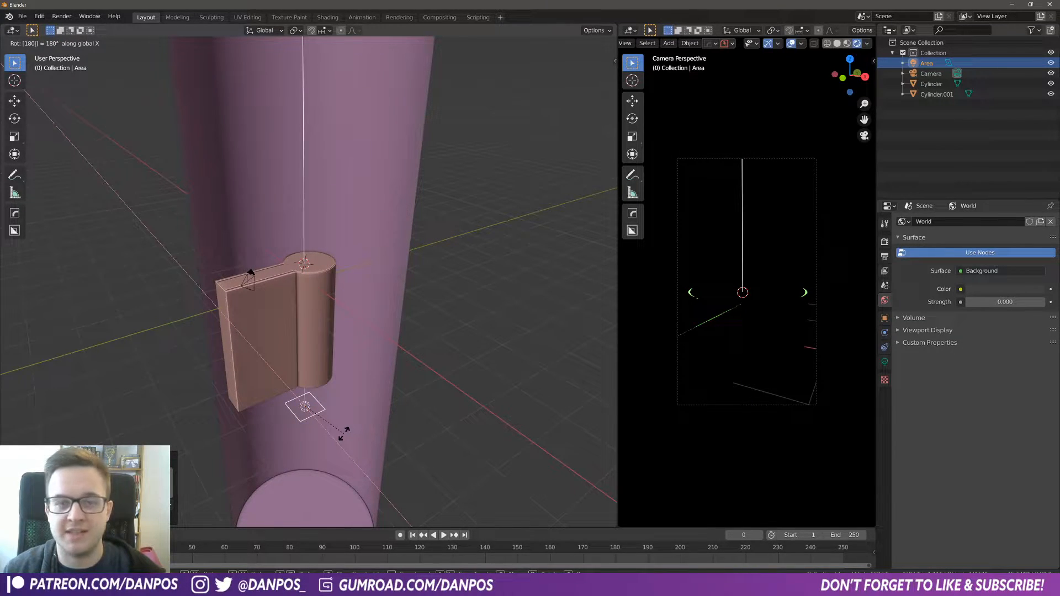
key(Return)
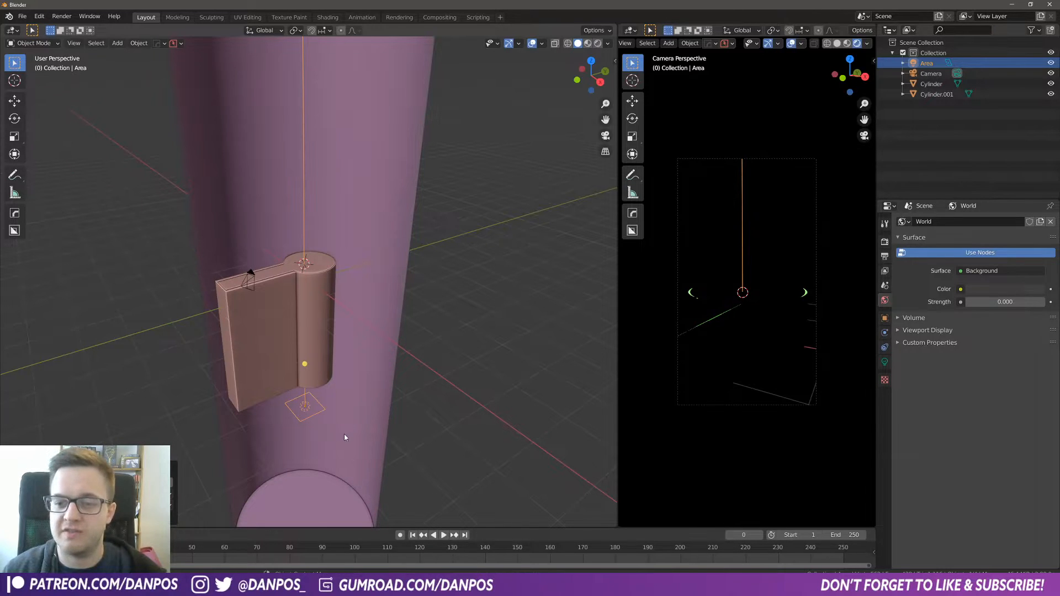
Step: Change the area light's shape to Disk
shift+middle_drag(359, 470, 346, 398)
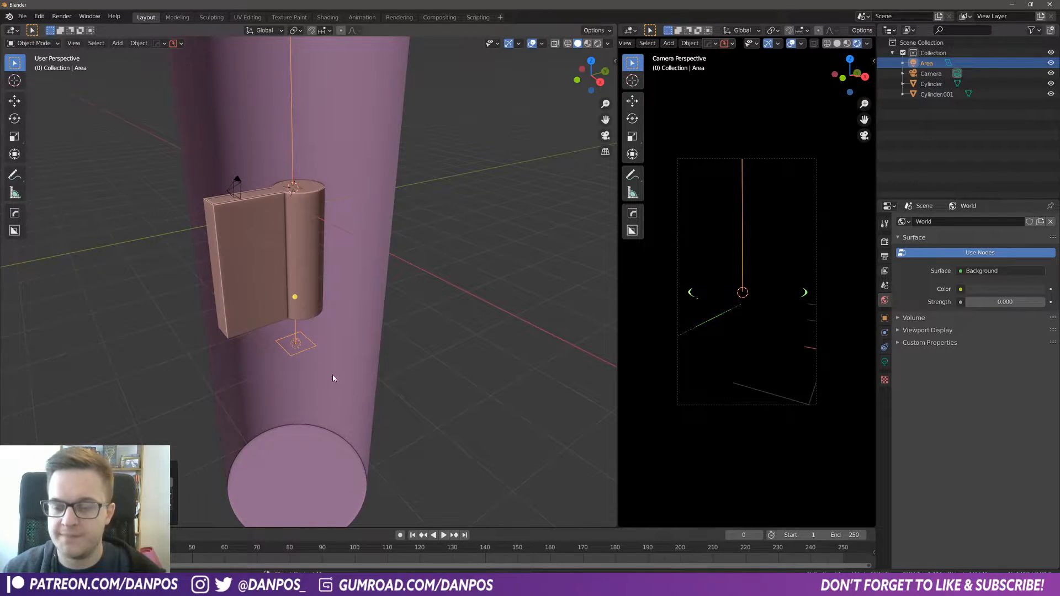
click(885, 362)
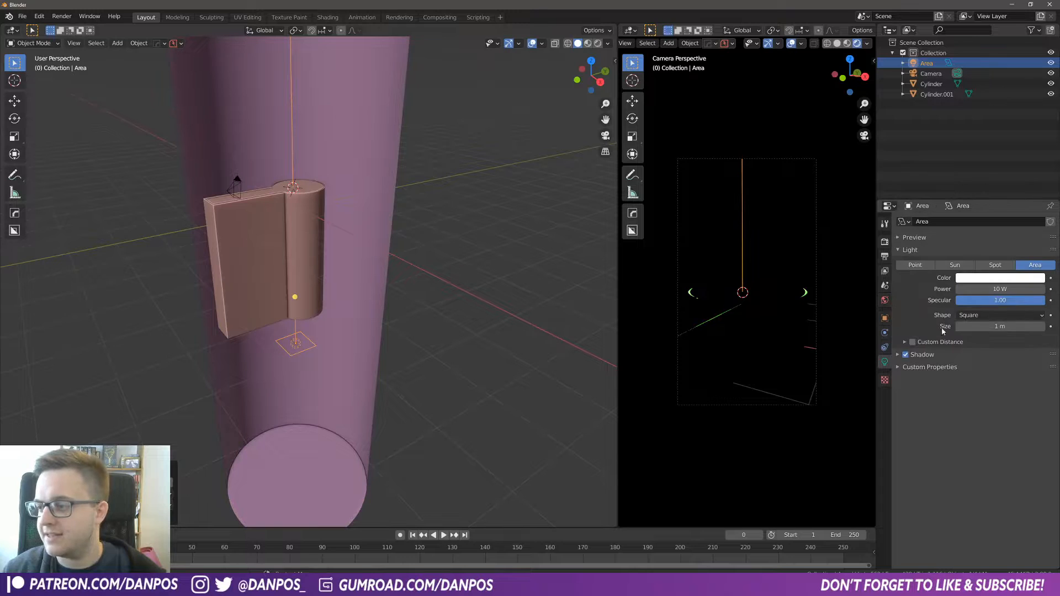
click(981, 315)
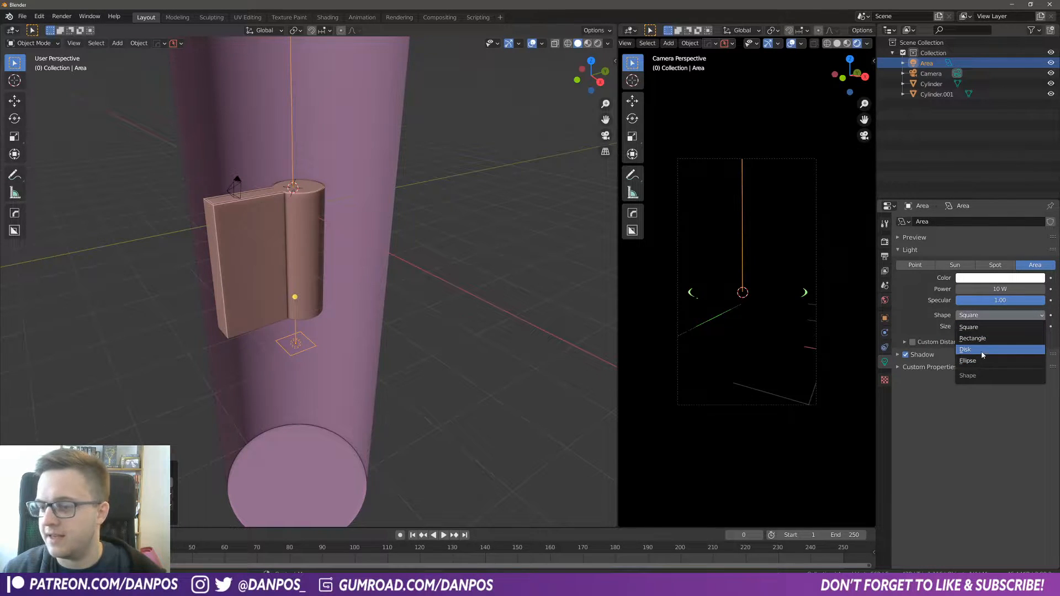
click(989, 350)
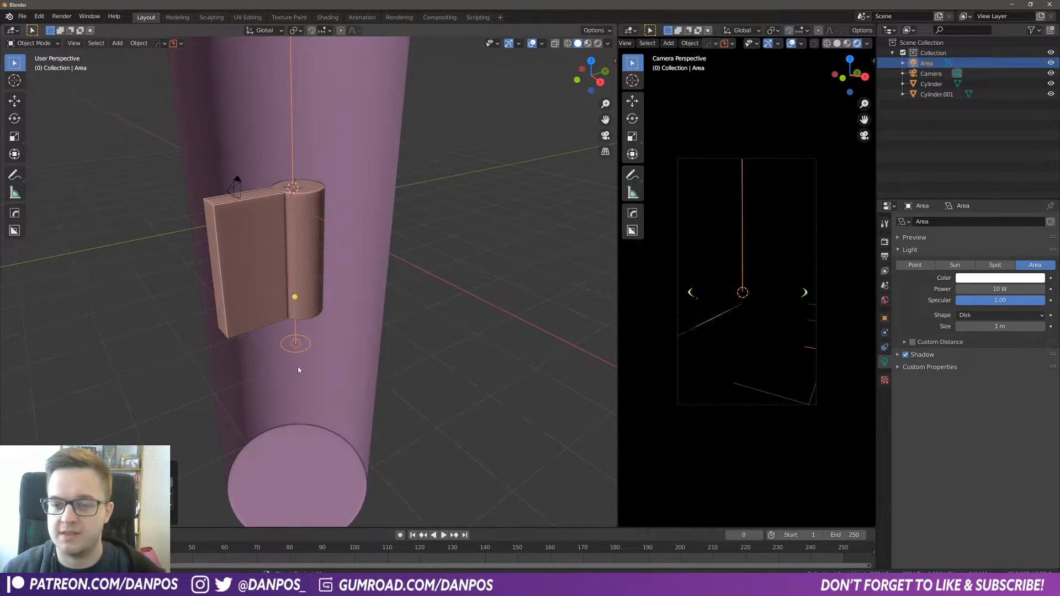
Step: Scale the disk light up about 5.4 times and raise its power to about 60.9 W
key(s)
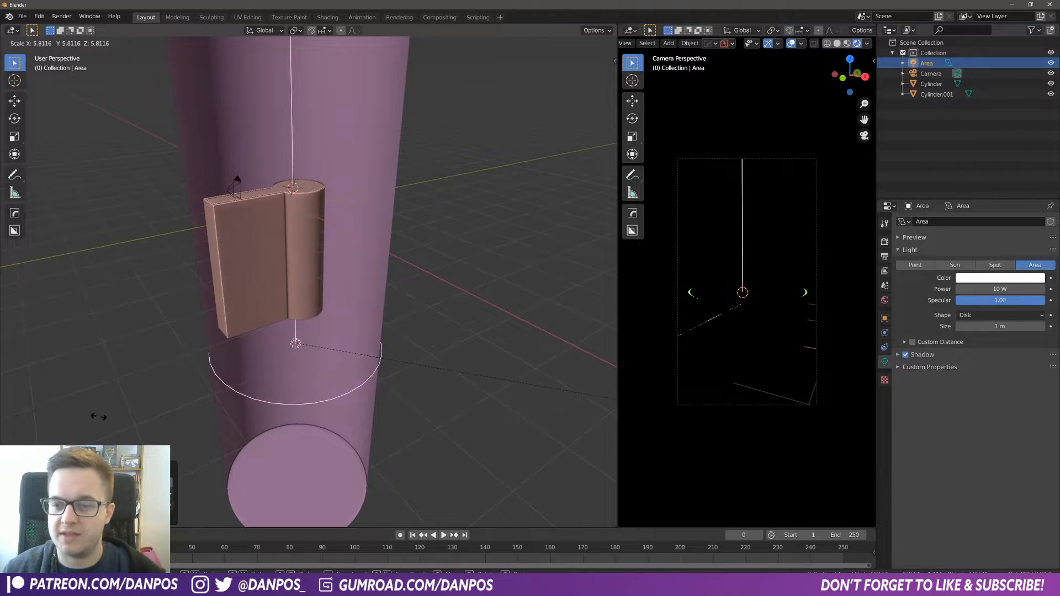
click(67, 411)
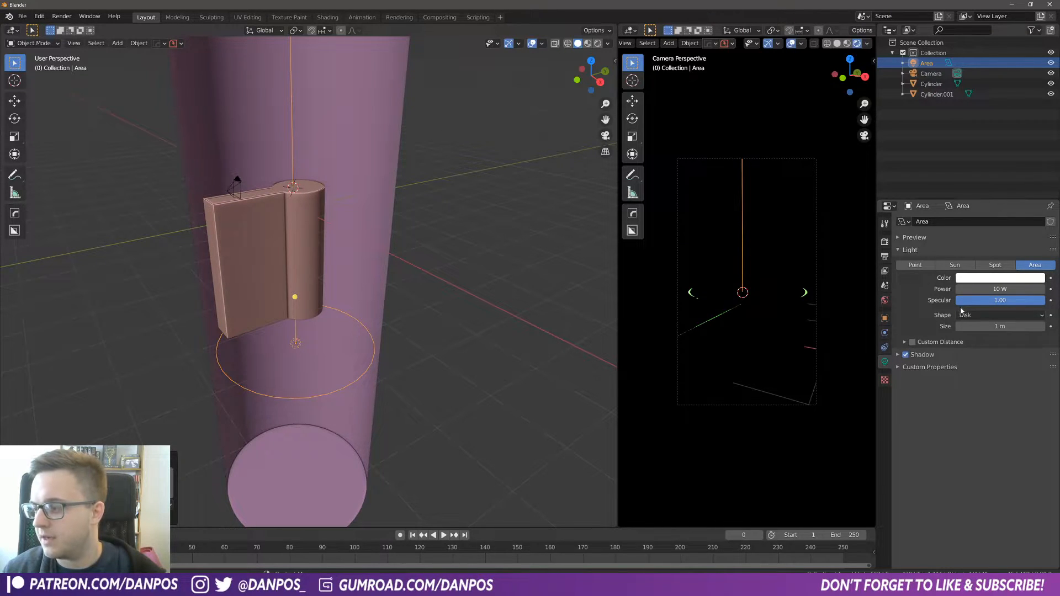
mouse_move(1000, 289)
mouse_down()
mouse_move(1022, 288)
mouse_move(1012, 289)
mouse_up()
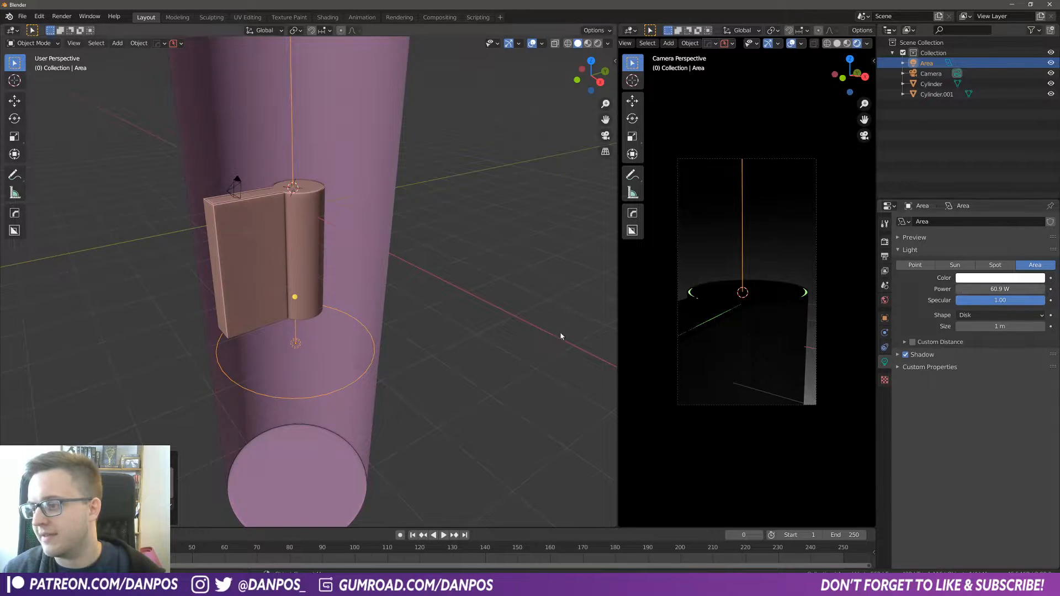
Step: Move the area light about 1 m up along the Z axis
key(g)
key(z)
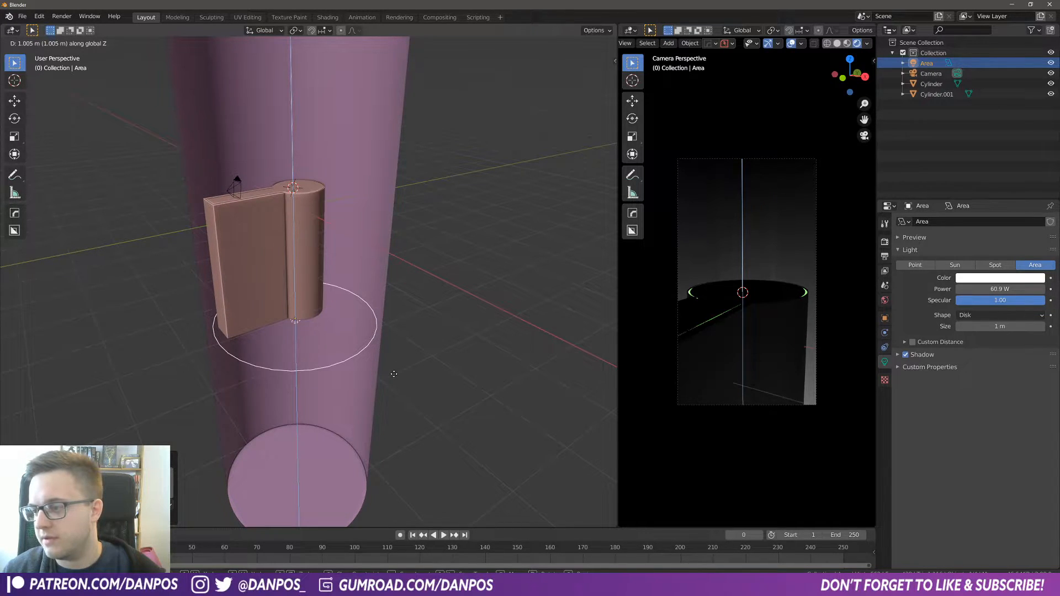
click(393, 374)
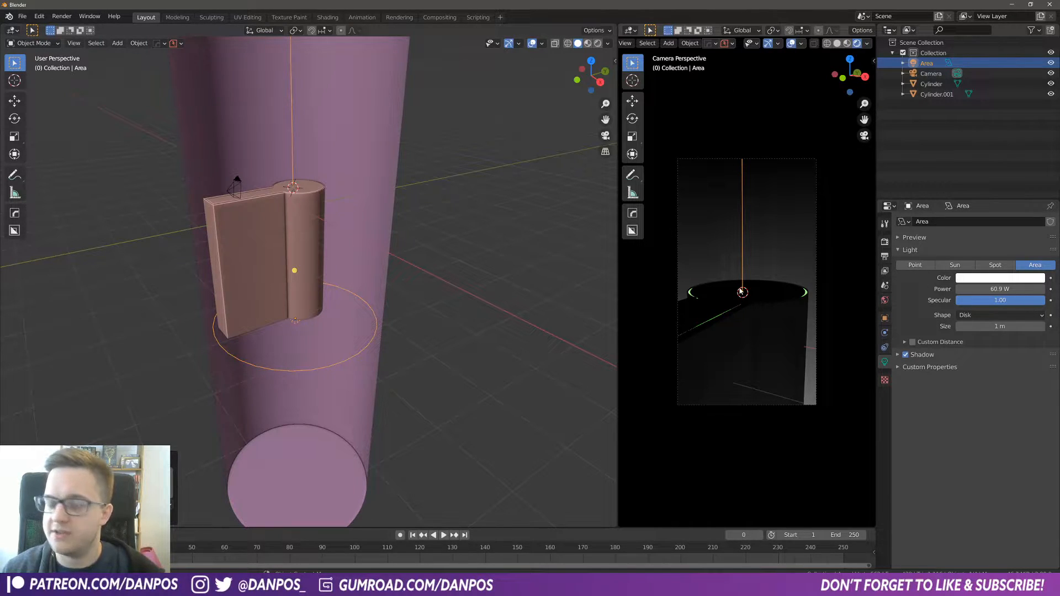
key(t)
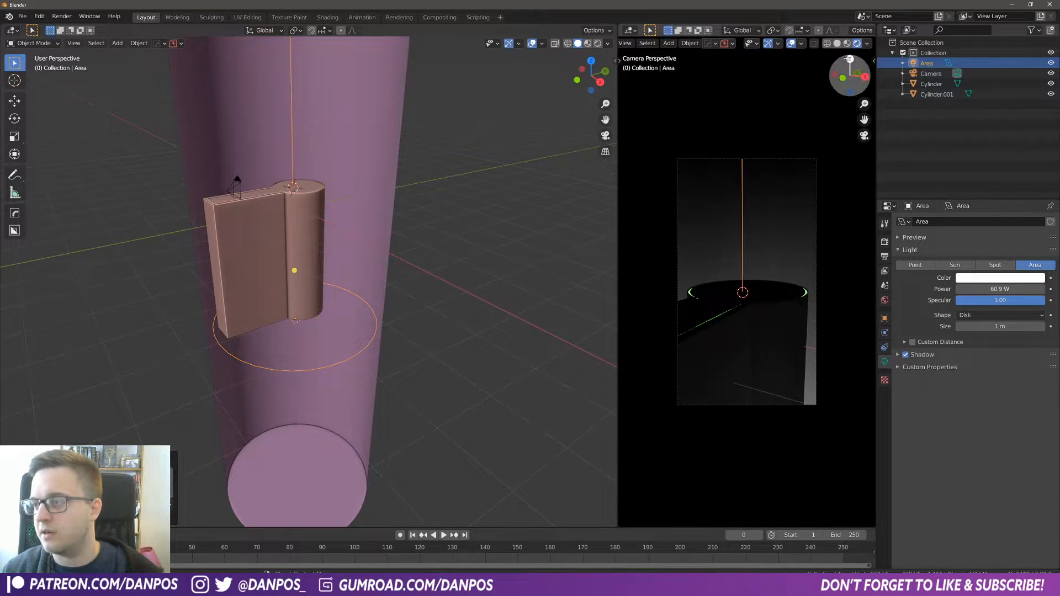
scroll(734, 278, up, 2)
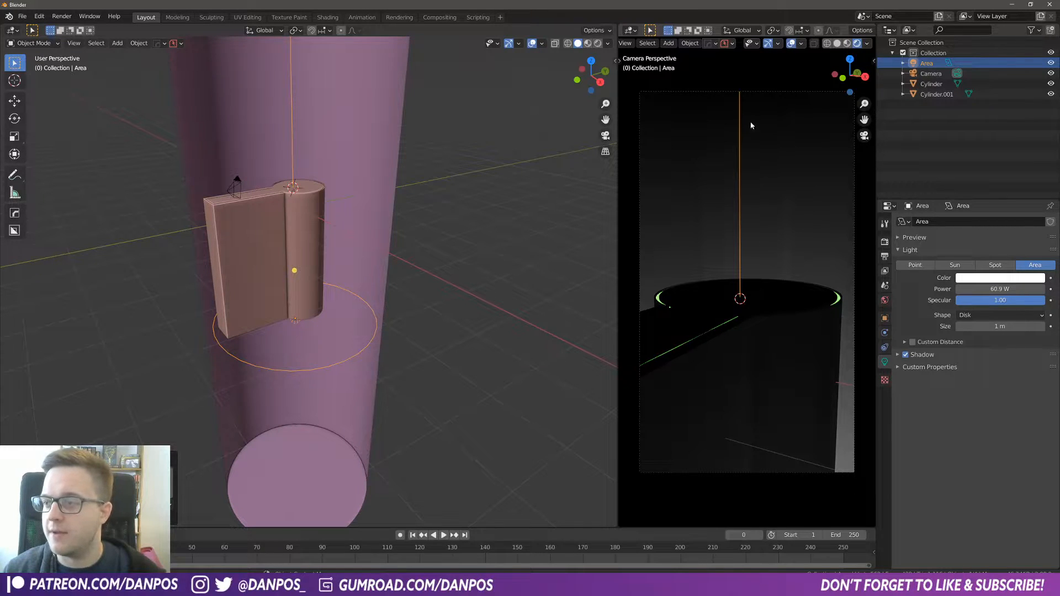
scroll(740, 320, down, 3)
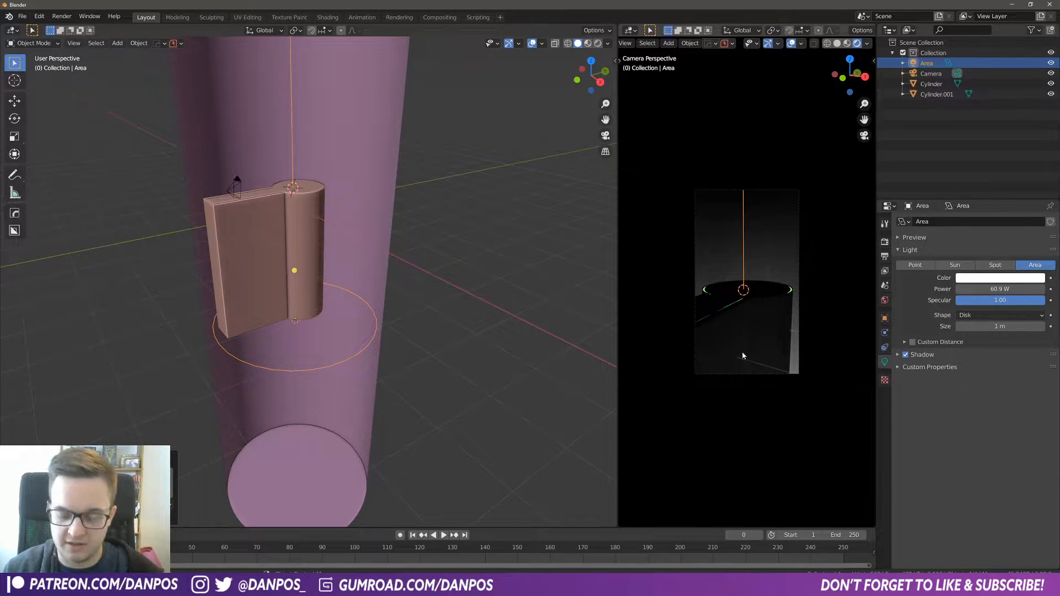
key(Home)
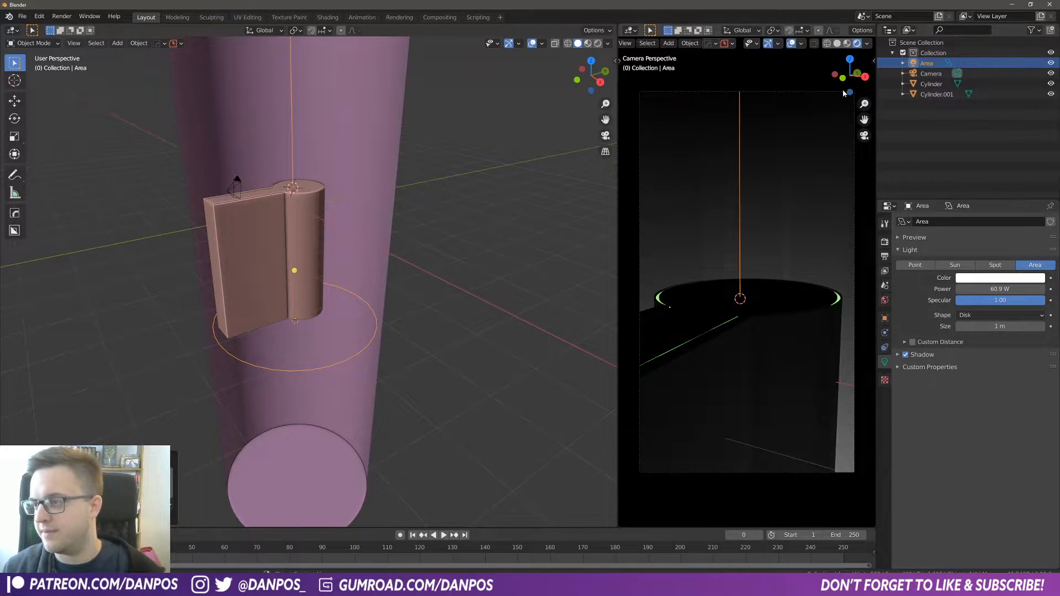
Step: Set the ambient occlusion distance to 2 m in the render settings
click(885, 243)
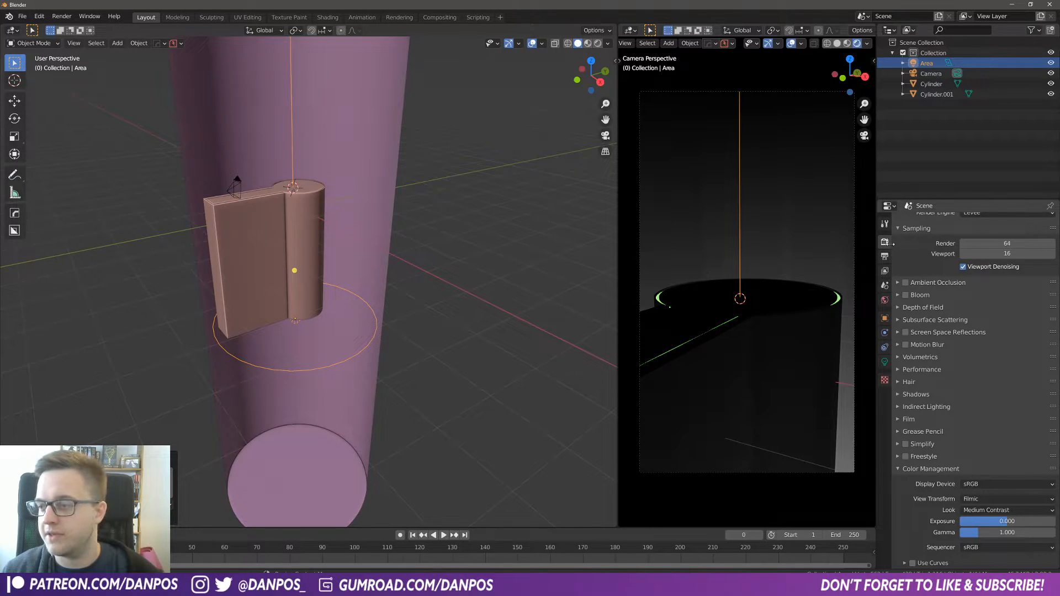
click(898, 283)
click(975, 298)
text(2)
key(Return)
Step: Enable Bloom and Screen Space Reflections in the render settings
click(905, 359)
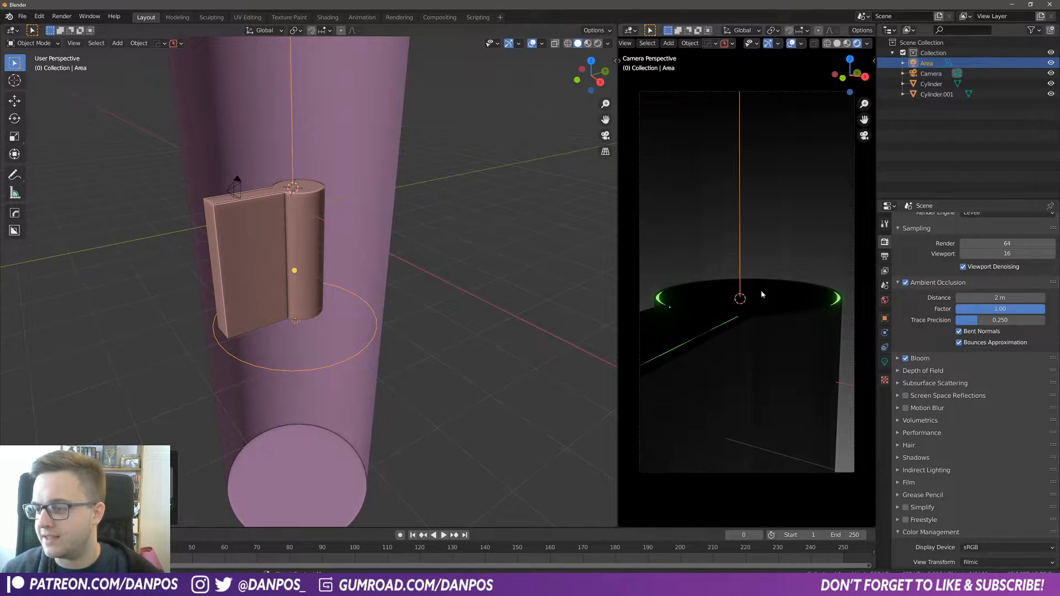
click(906, 359)
click(906, 359)
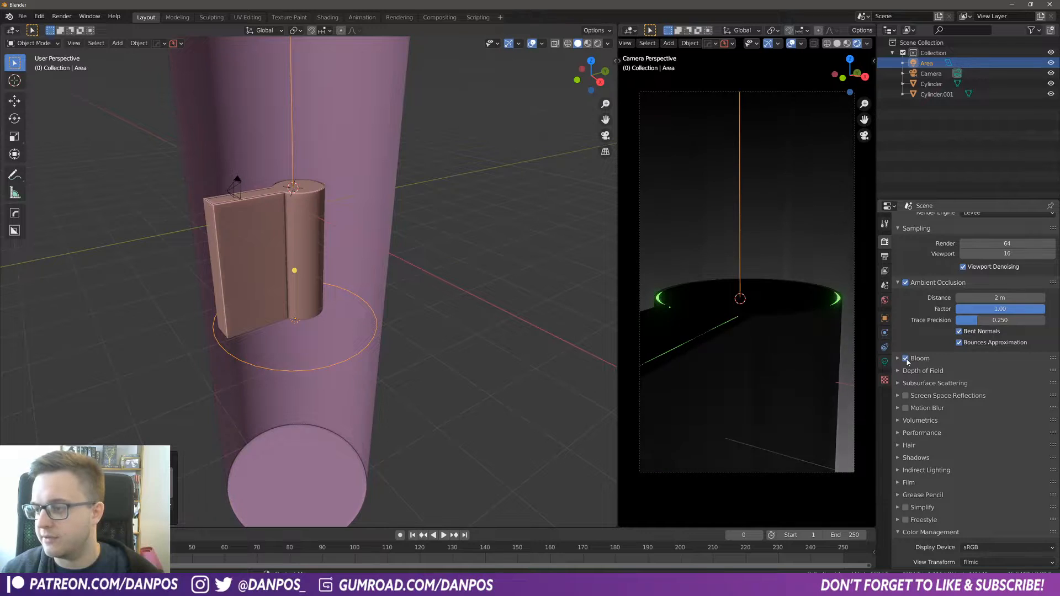
click(906, 360)
click(907, 360)
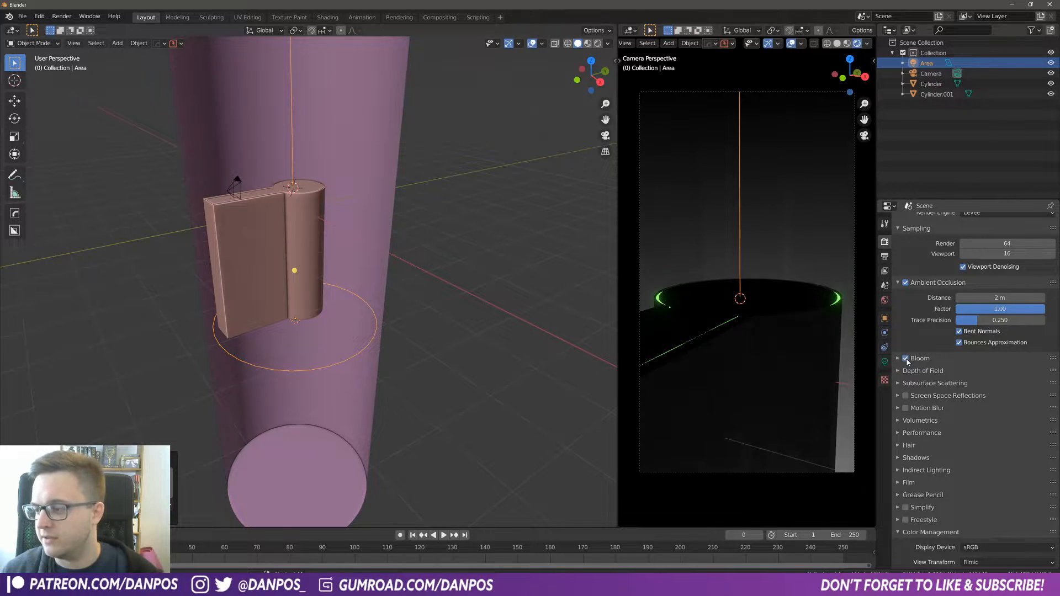
click(906, 396)
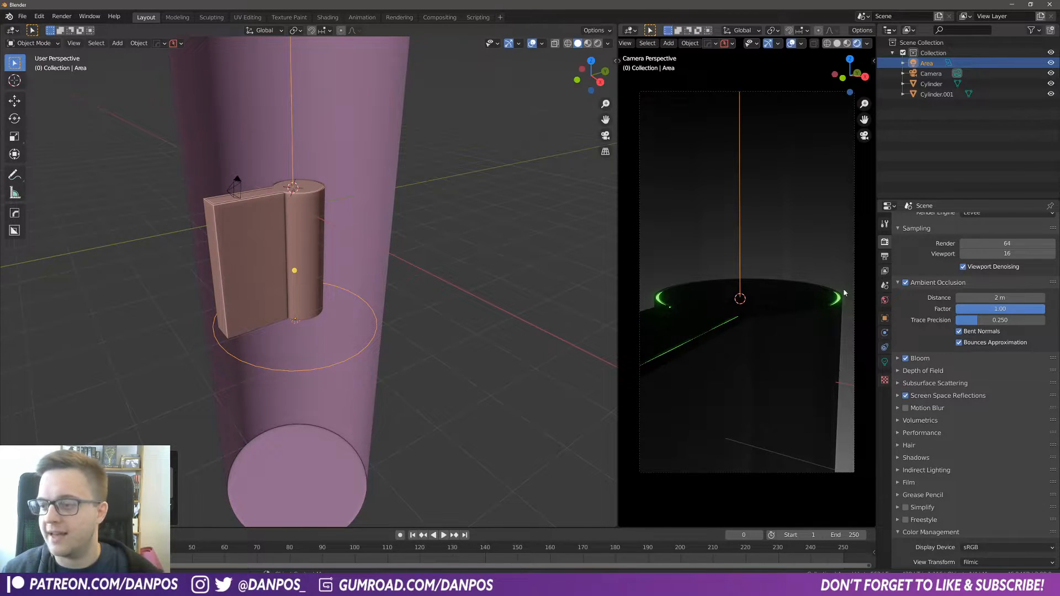
Step: Set the shadow cube size to 1024 px and enable High Bitdepth shadows
click(905, 458)
click(999, 472)
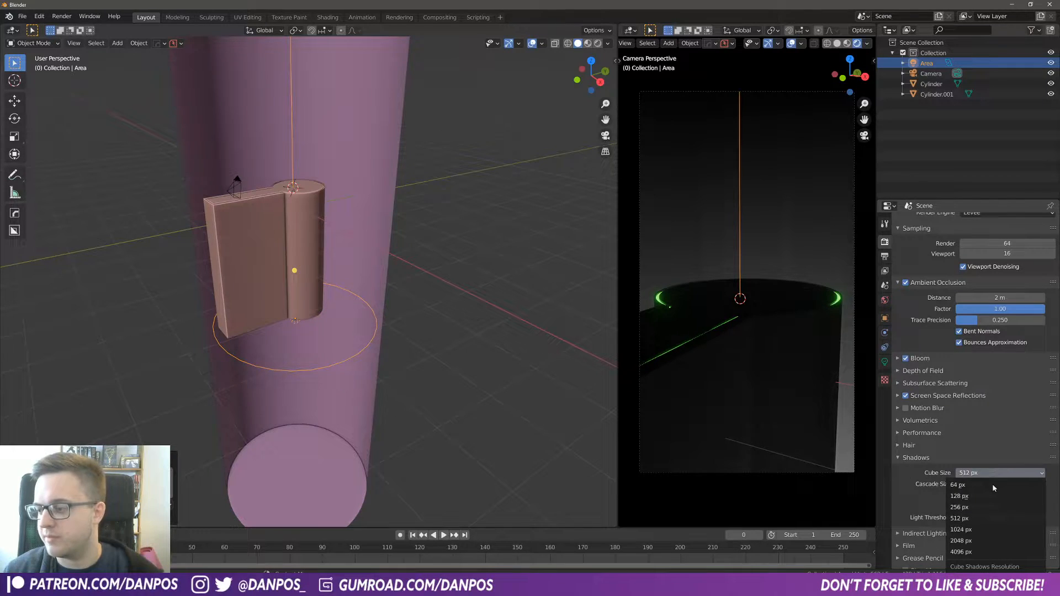
click(964, 530)
click(959, 496)
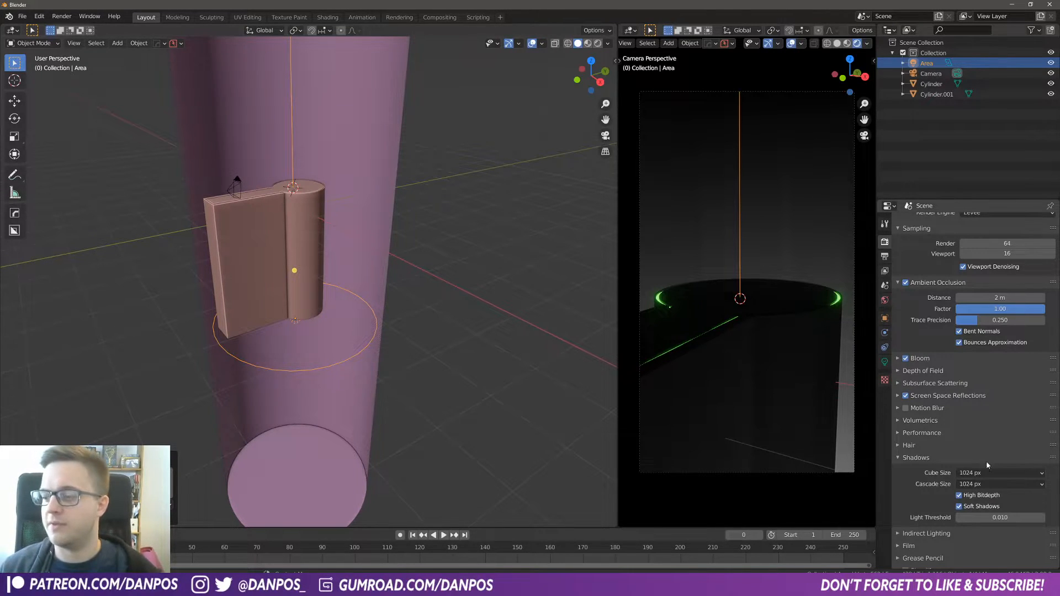
click(1000, 473)
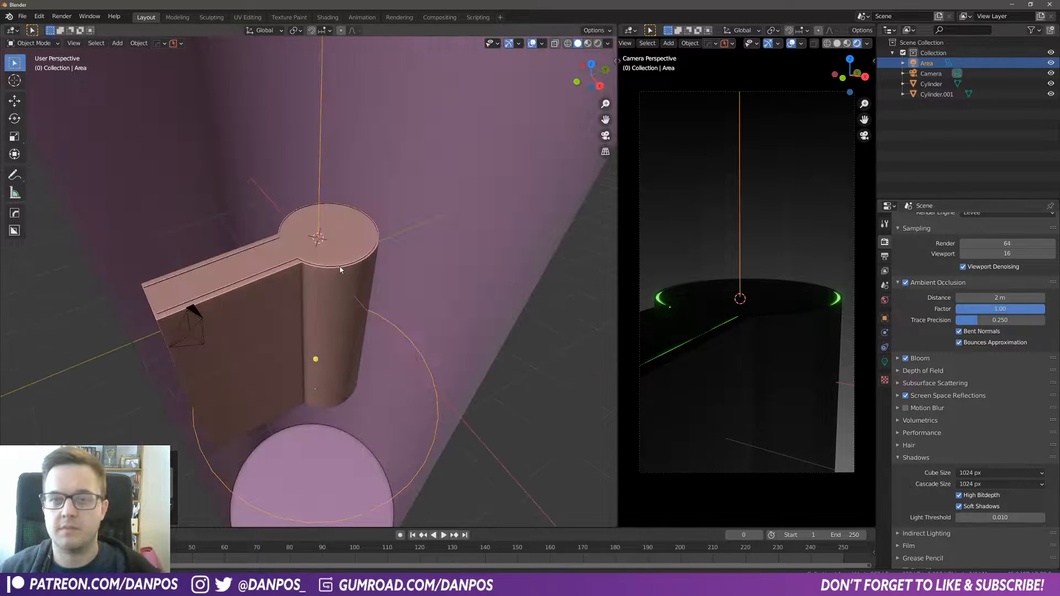
Step: Select the pan's top face in Edit Mode and inset it slightly
click(326, 242)
key(Tab)
click(371, 244)
click(311, 236)
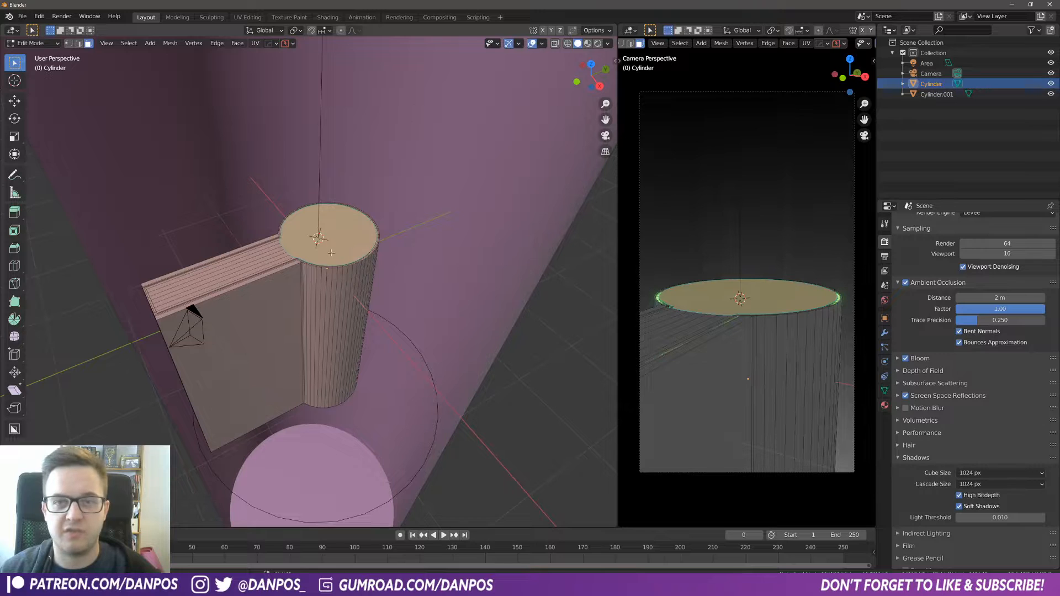
scroll(393, 315, up, 4)
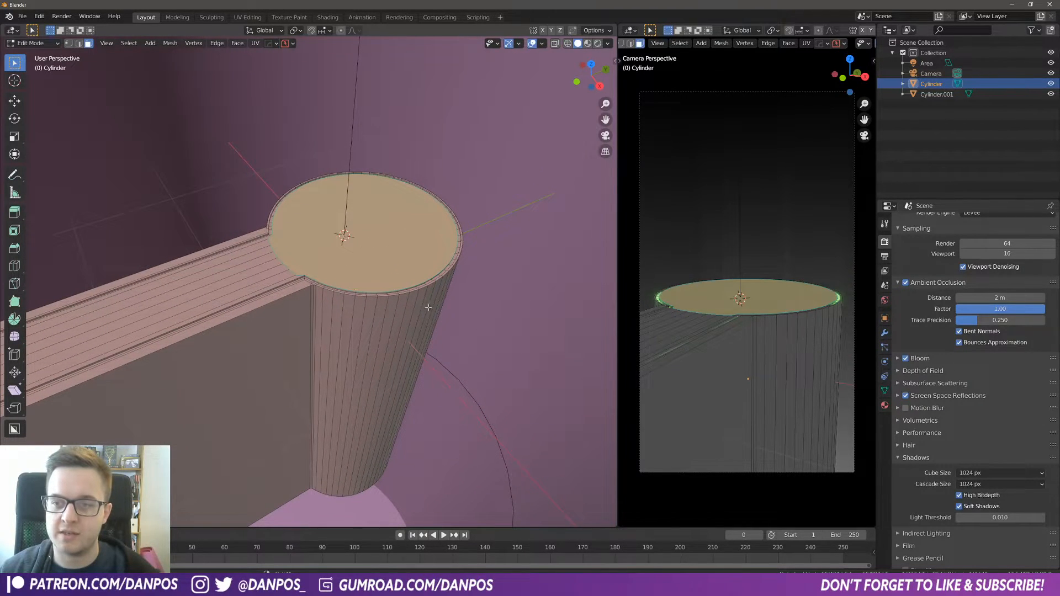
key(i)
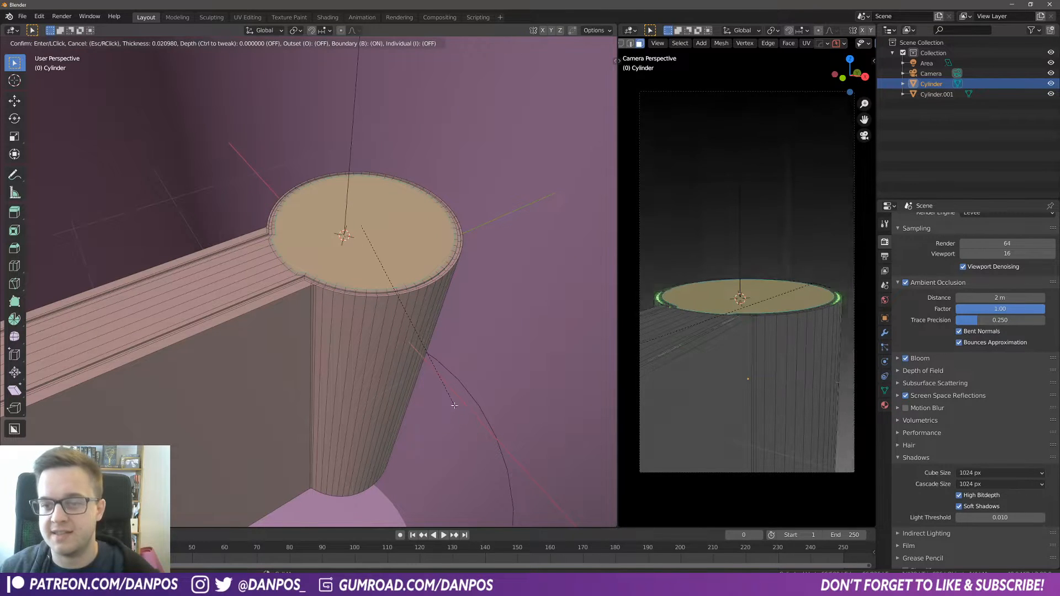
click(453, 402)
middle_drag(459, 337, 447, 300)
Step: Extrude the inset top face slightly downward into the pan
key(e)
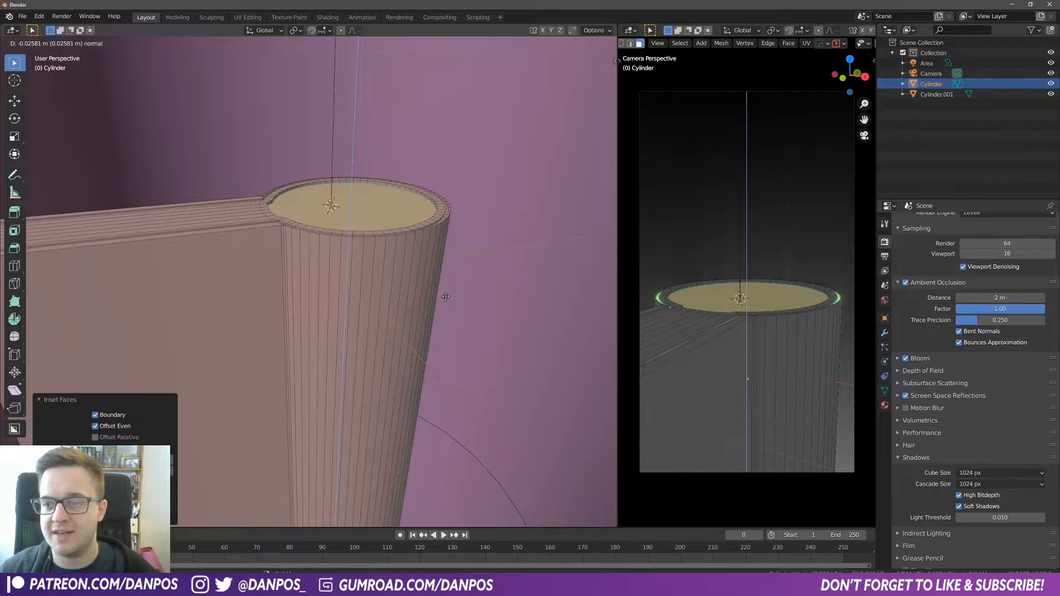
click(445, 296)
middle_drag(446, 297, 343, 243)
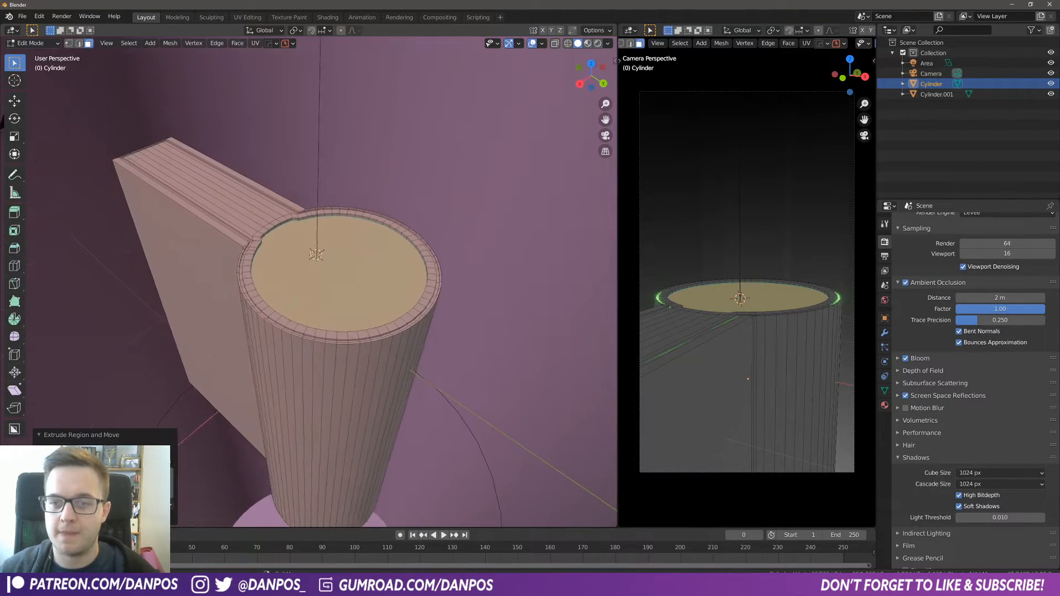
Step: Examine the pan's inset rim in Edit Mode and try sliding an edge along it
scroll(270, 228, up, 4)
middle_drag(270, 228, 308, 232)
key(Tab)
click(327, 310)
middle_drag(327, 310, 307, 334)
scroll(154, 157, up, 7)
middle_drag(149, 158, 138, 165)
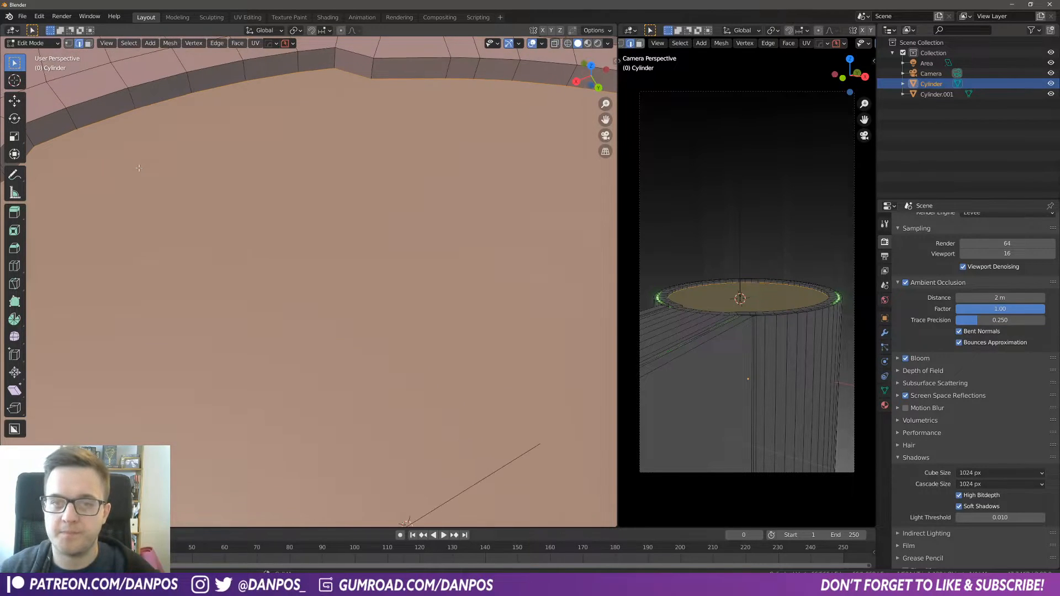
scroll(152, 173, down, 2)
key(alt+a)
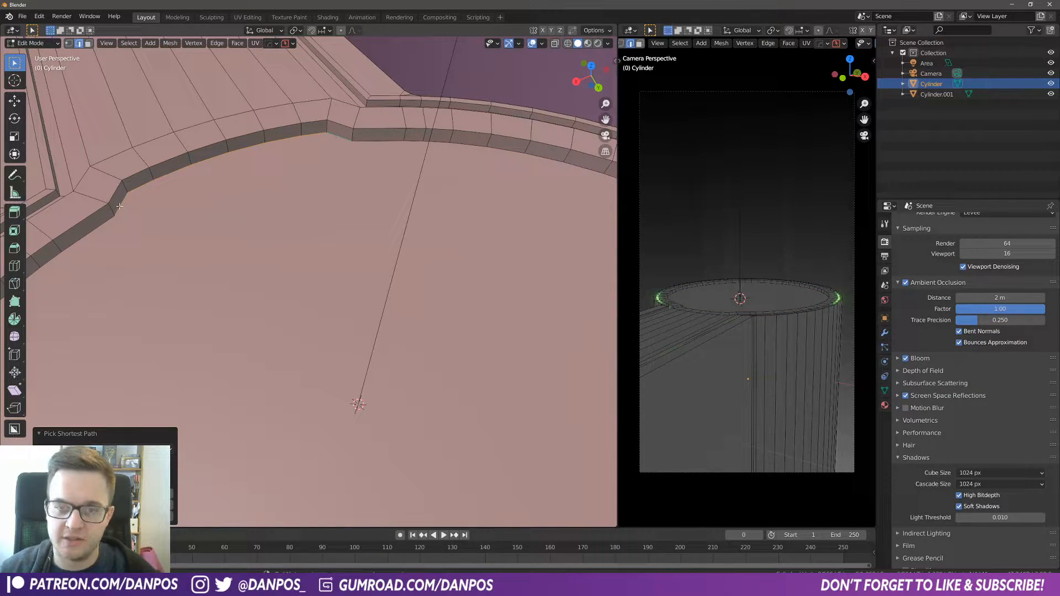
middle_drag(344, 245, 349, 230)
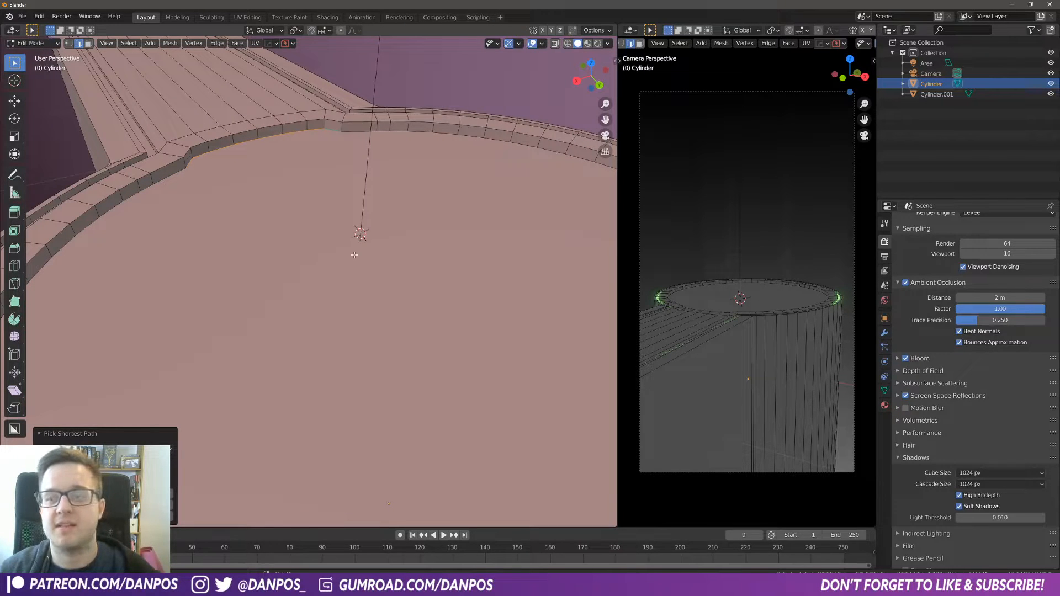
key(g)
key(g)
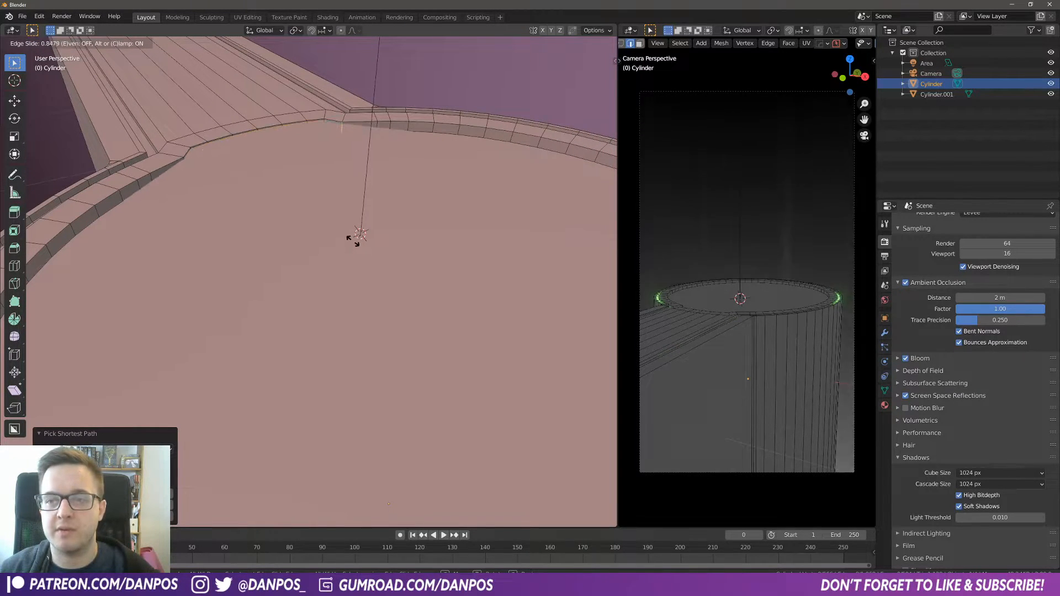
click(348, 220)
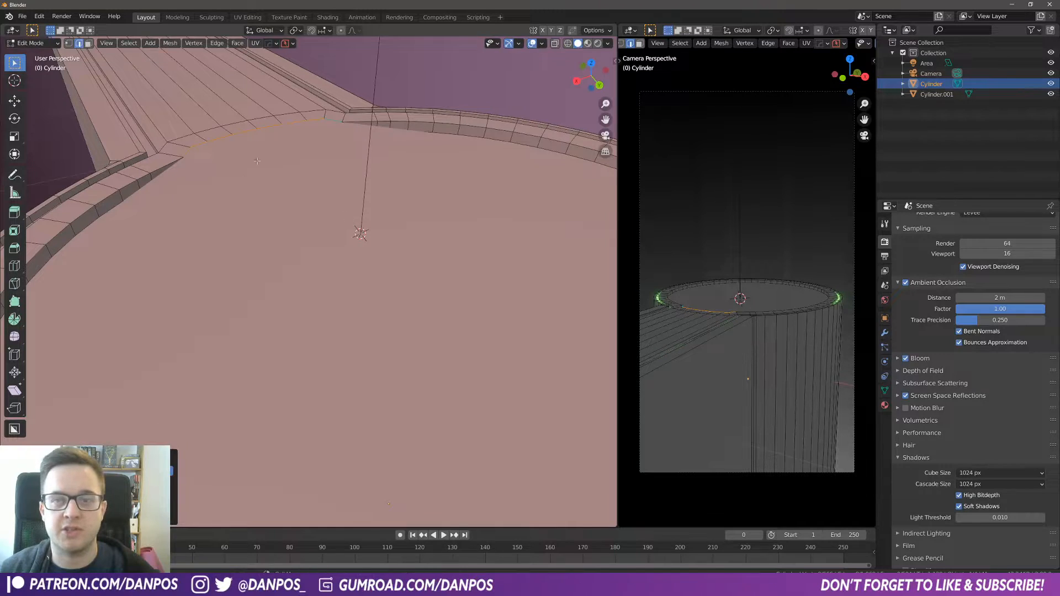
Step: Select all of the pan's geometry, merge vertices by distance and return to Object Mode
key(a)
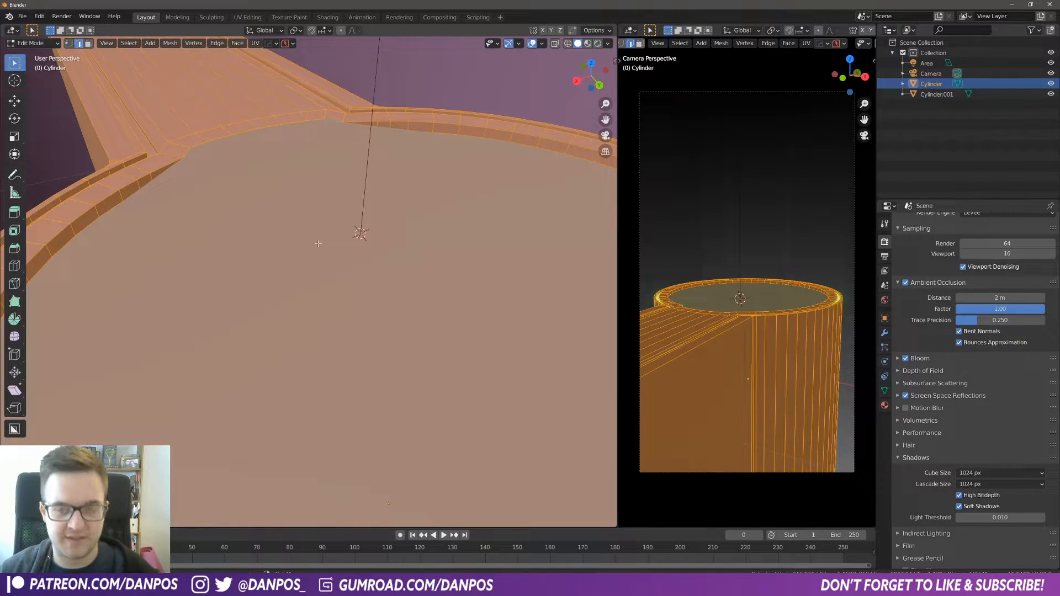
key(m)
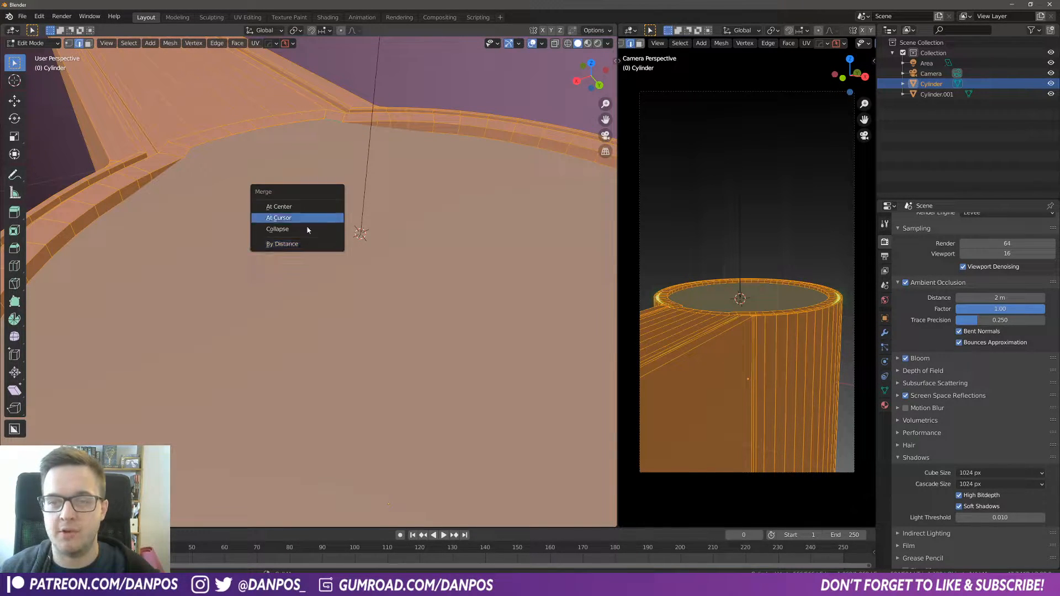
click(292, 245)
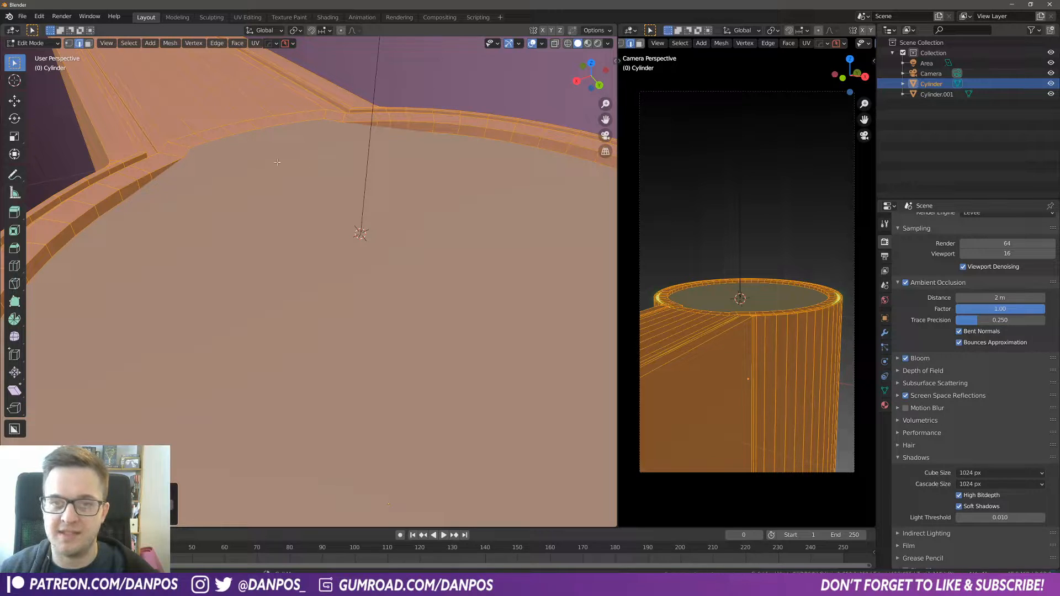
key(Tab)
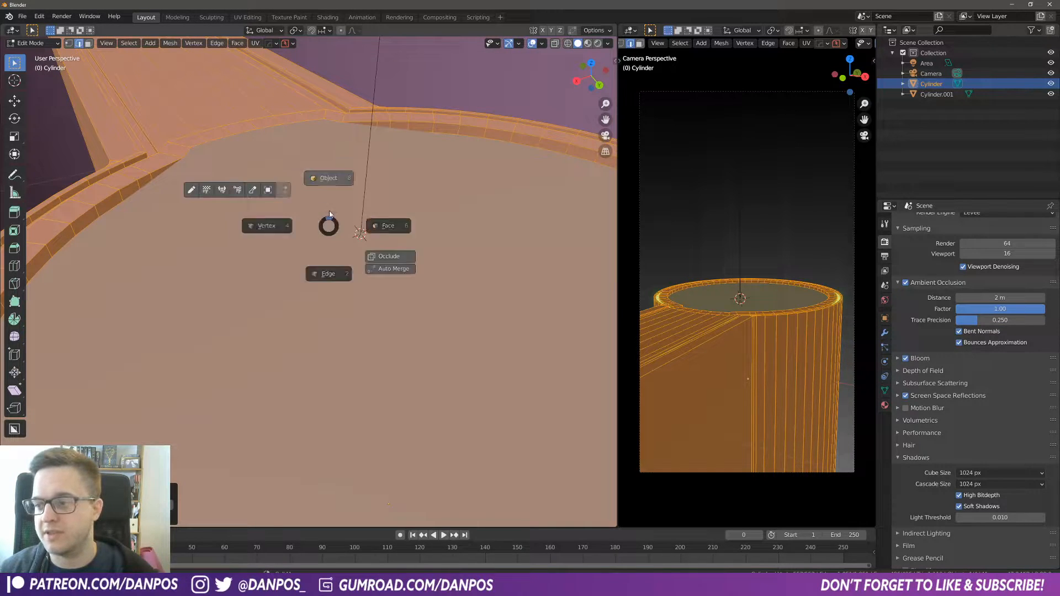
middle_drag(257, 163, 218, 219)
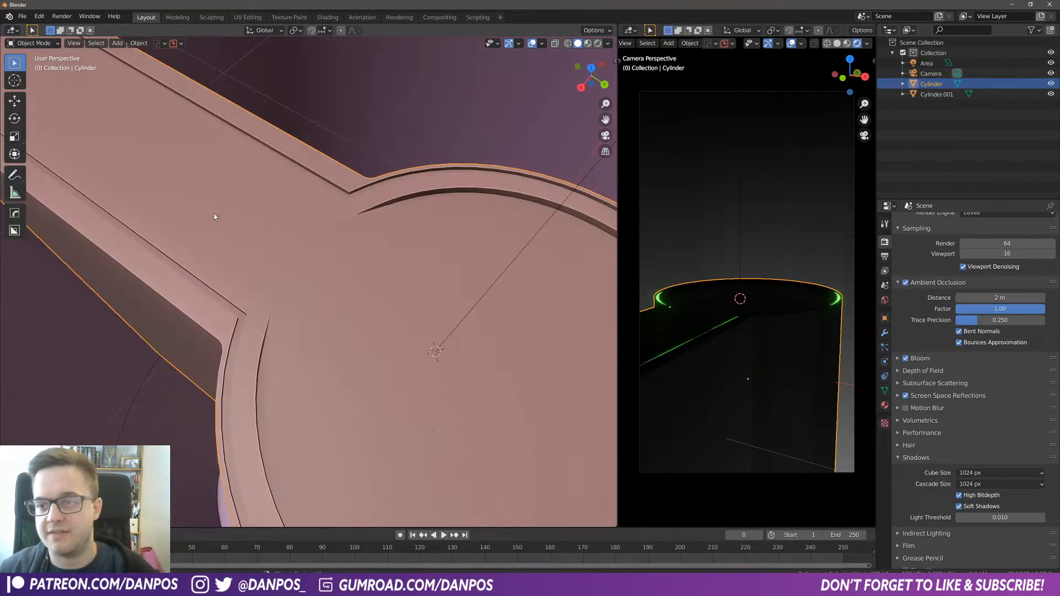
Step: Place the 3D cursor at the centre of the pan's top face from top view
middle_drag(440, 349, 342, 294)
click(353, 274)
key(Tab)
click(407, 265)
key(Tab)
click(321, 272)
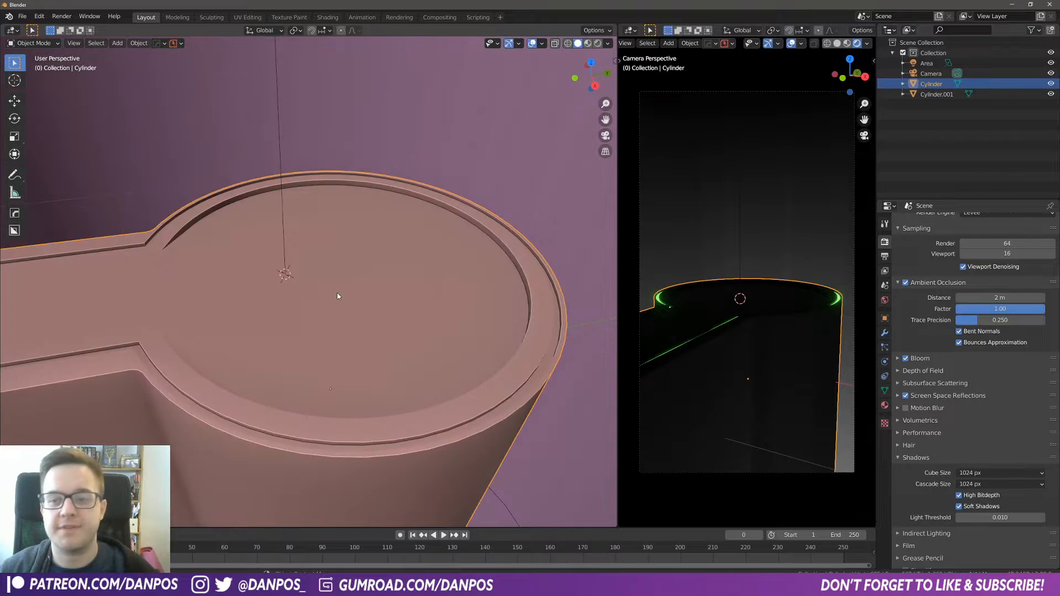
key(KP_7)
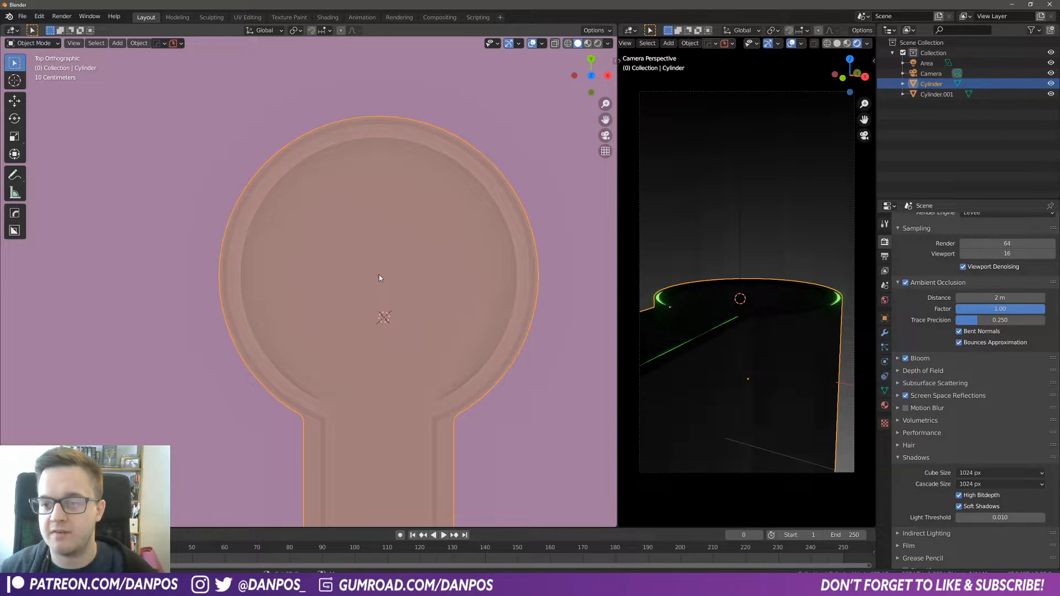
shift+right_click(379, 275)
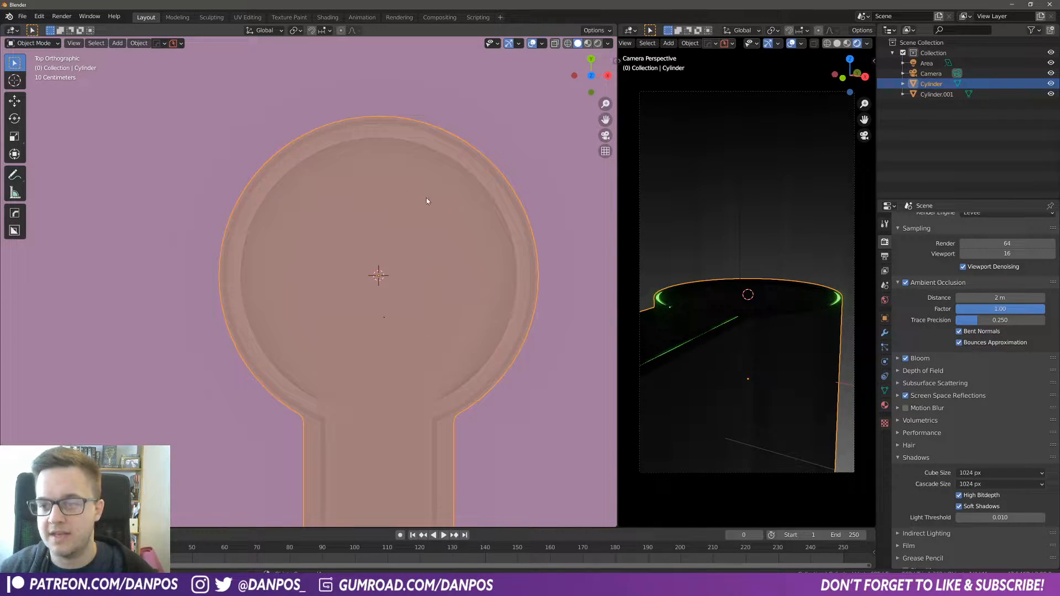
middle_drag(393, 321, 412, 274)
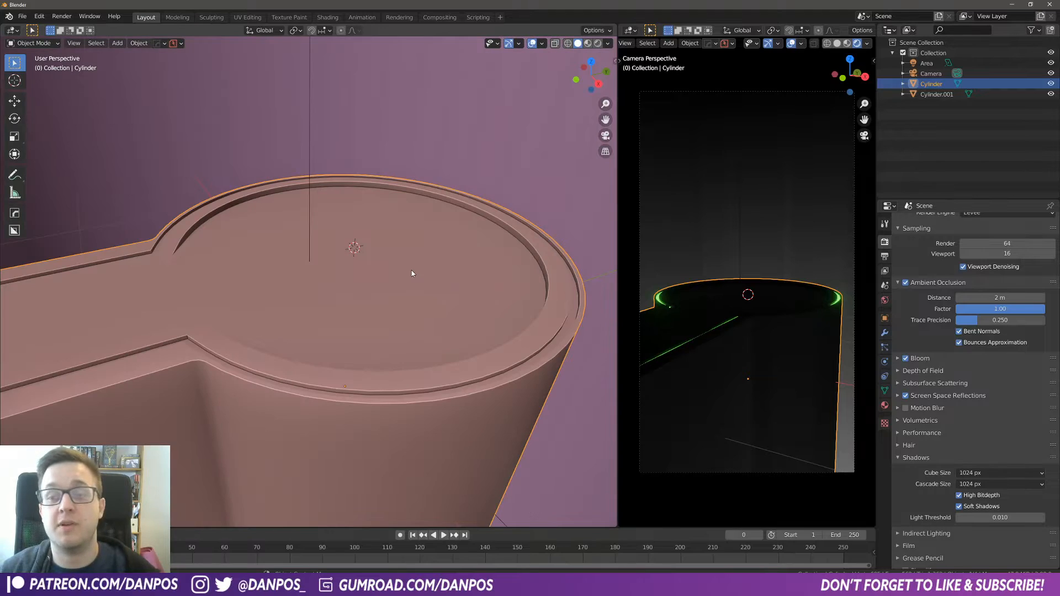
click(10, 31)
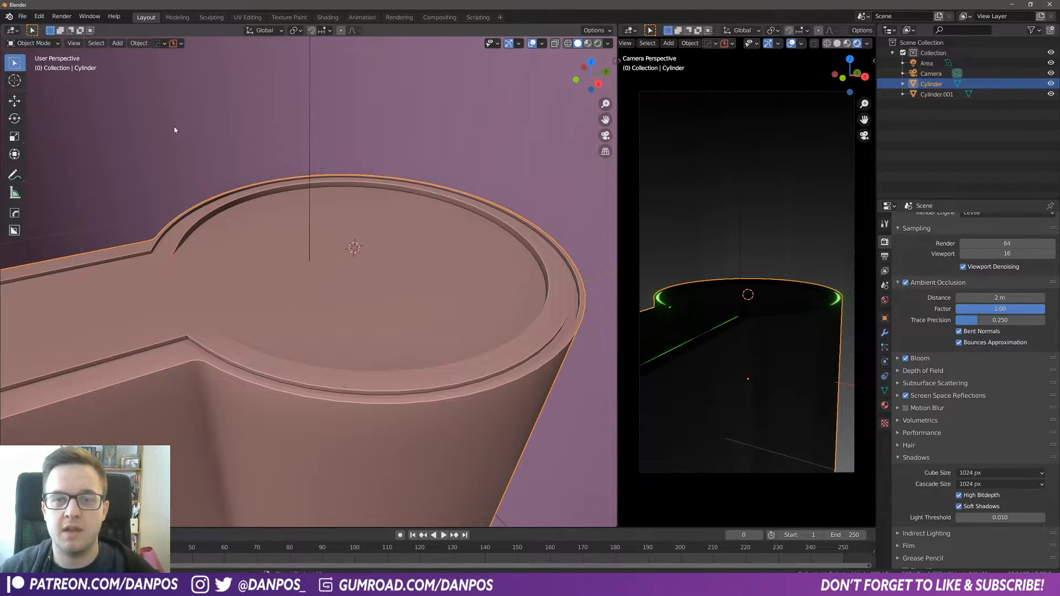
click(14, 32)
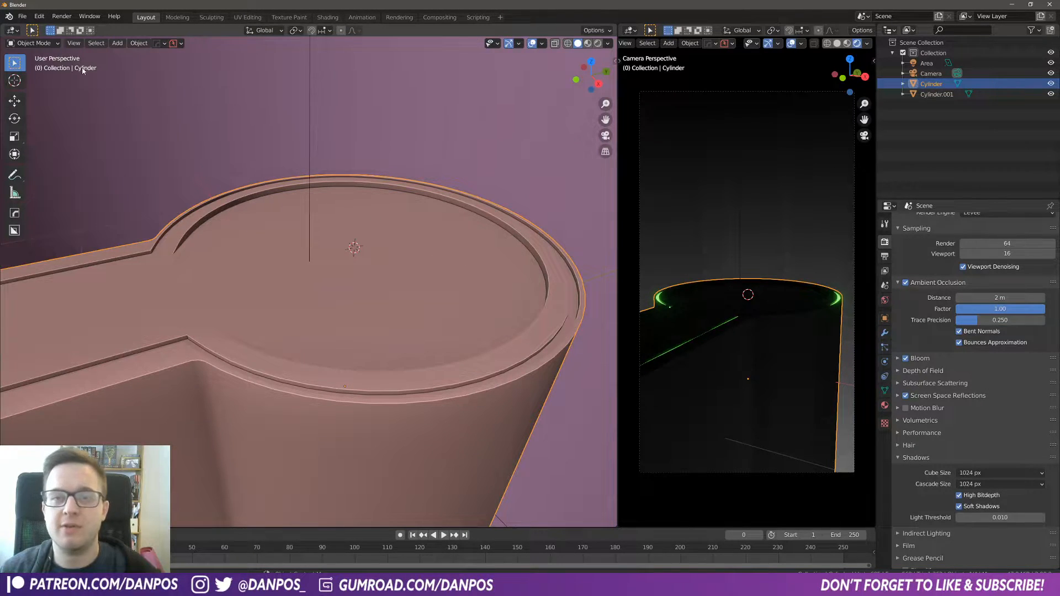
click(19, 19)
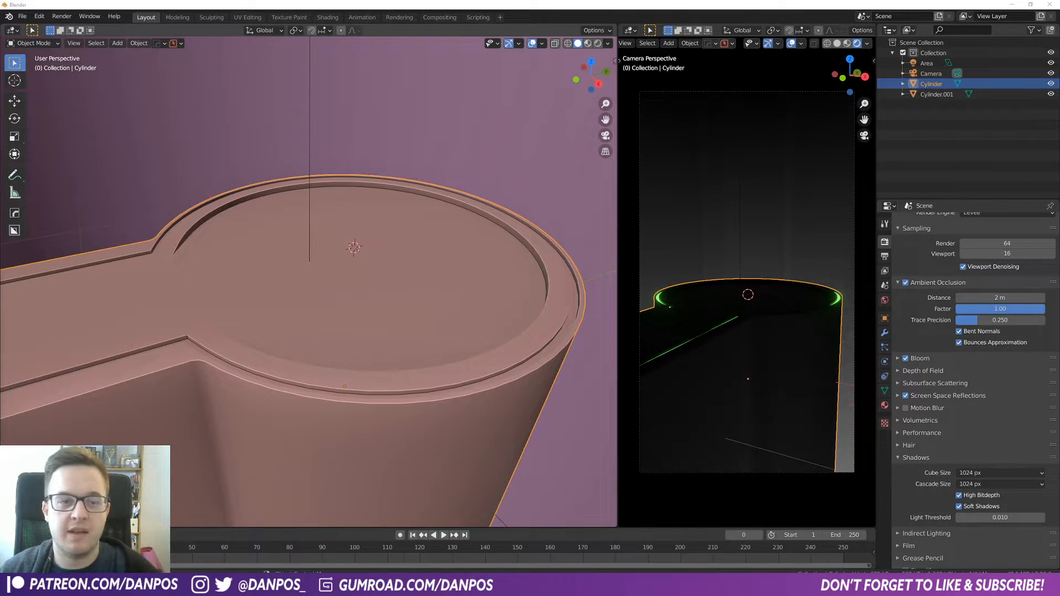
Step: Append the Computer collection from Sci-Fi Terminal.blend in the Models > Sci-Fi folder
key(shift+F1)
click(123, 350)
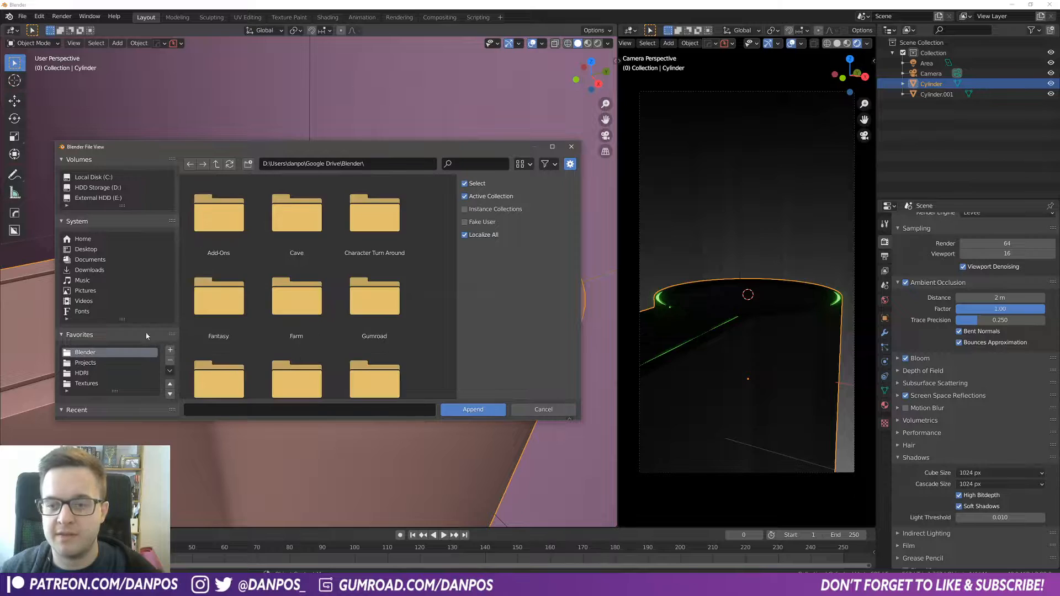
scroll(264, 328, down, 4)
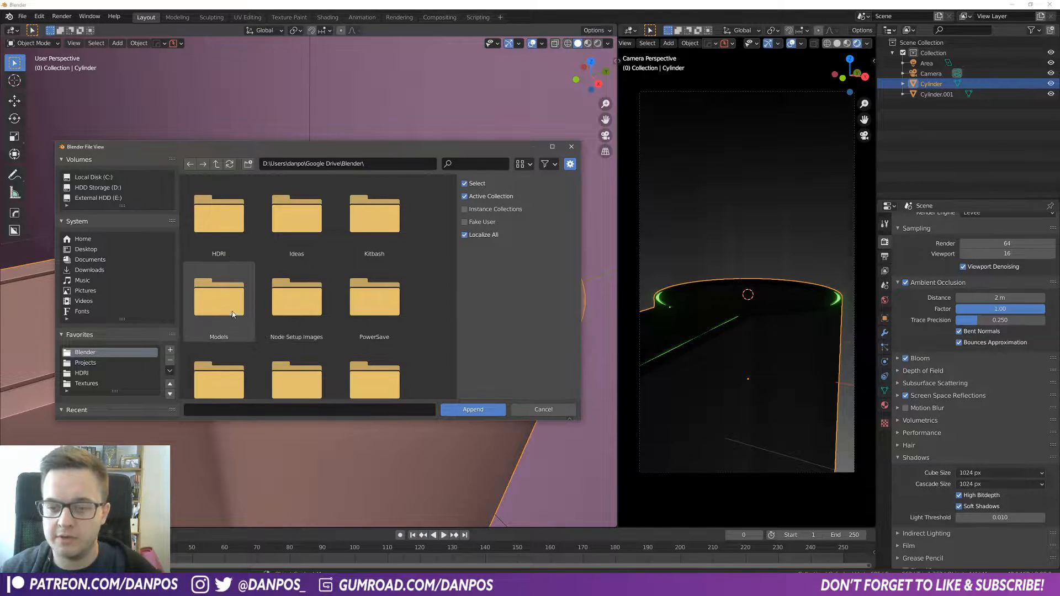
double_click(230, 310)
double_click(393, 224)
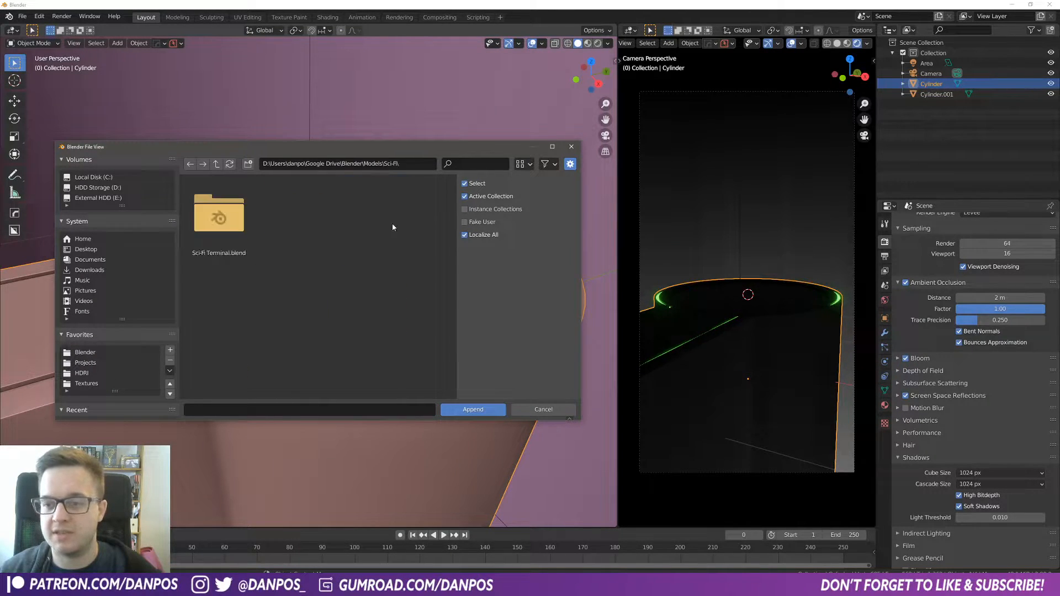
double_click(225, 236)
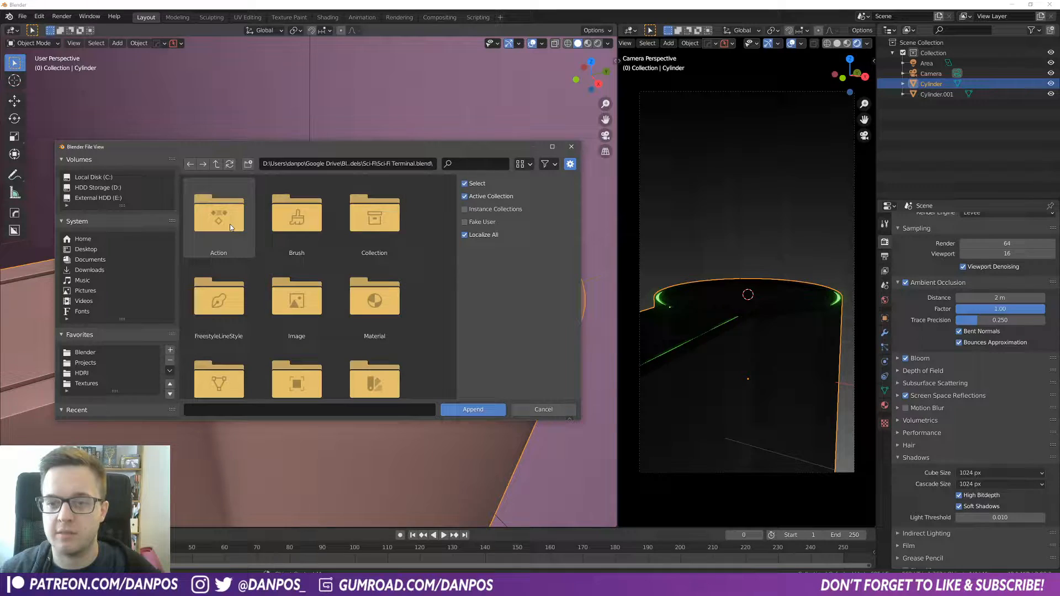
click(217, 164)
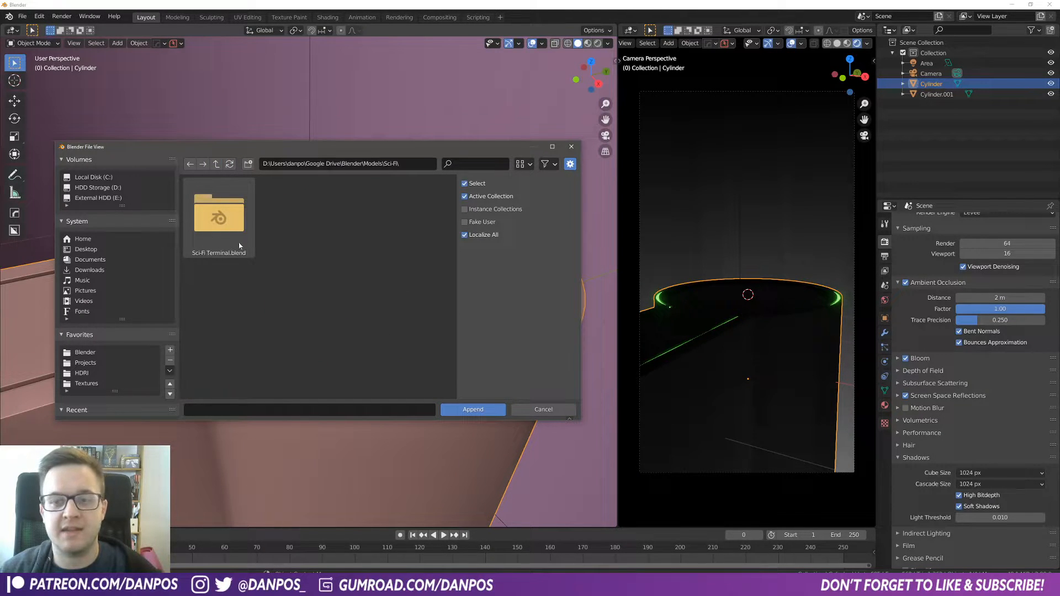
double_click(204, 227)
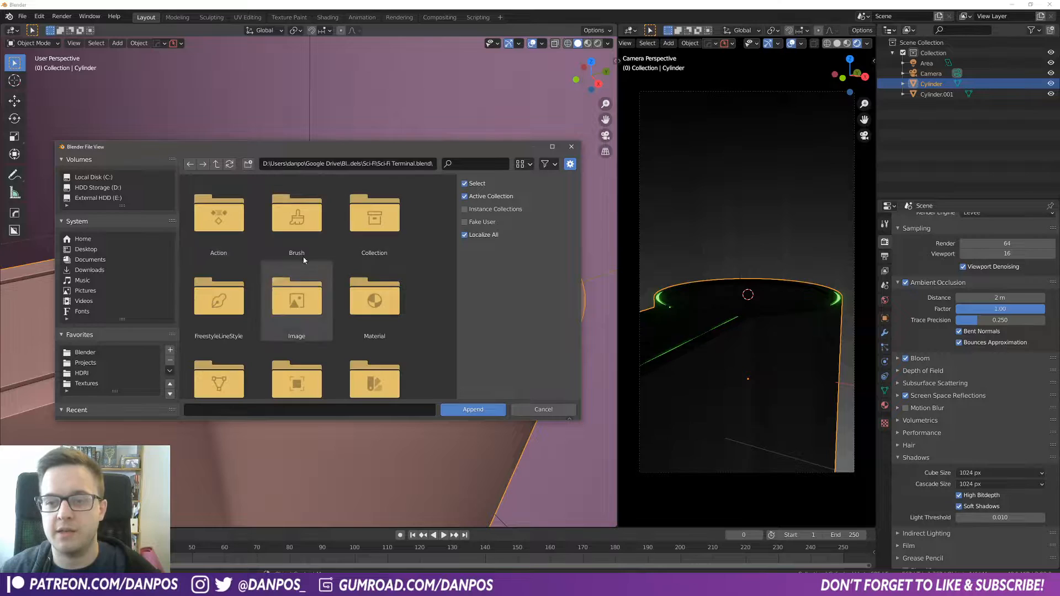
double_click(373, 234)
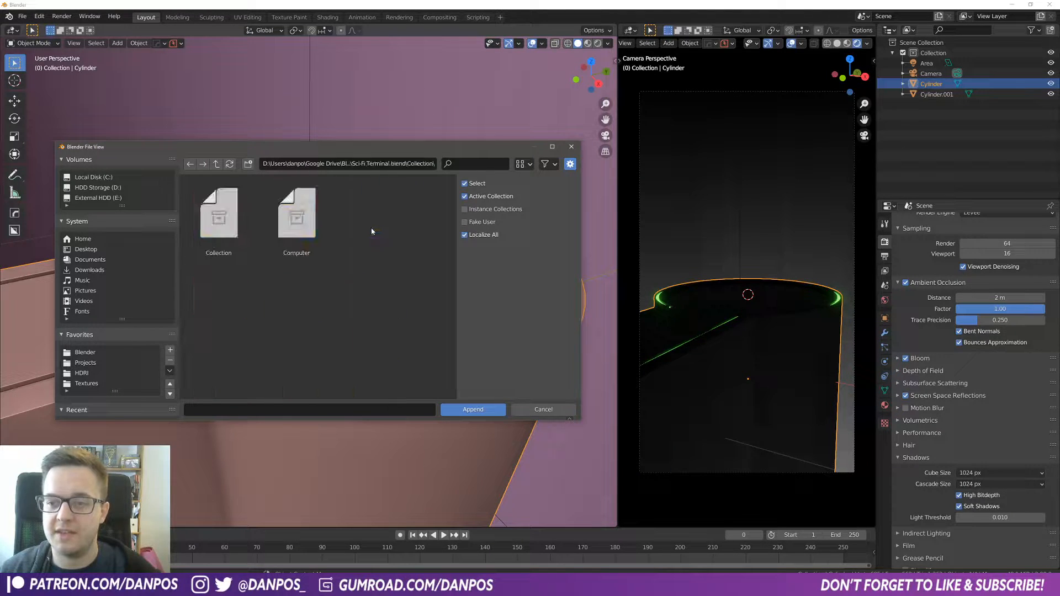
double_click(303, 222)
Step: Select the tank computer and move it up along Z so it stands on the pan's top
middle_drag(375, 282, 418, 253)
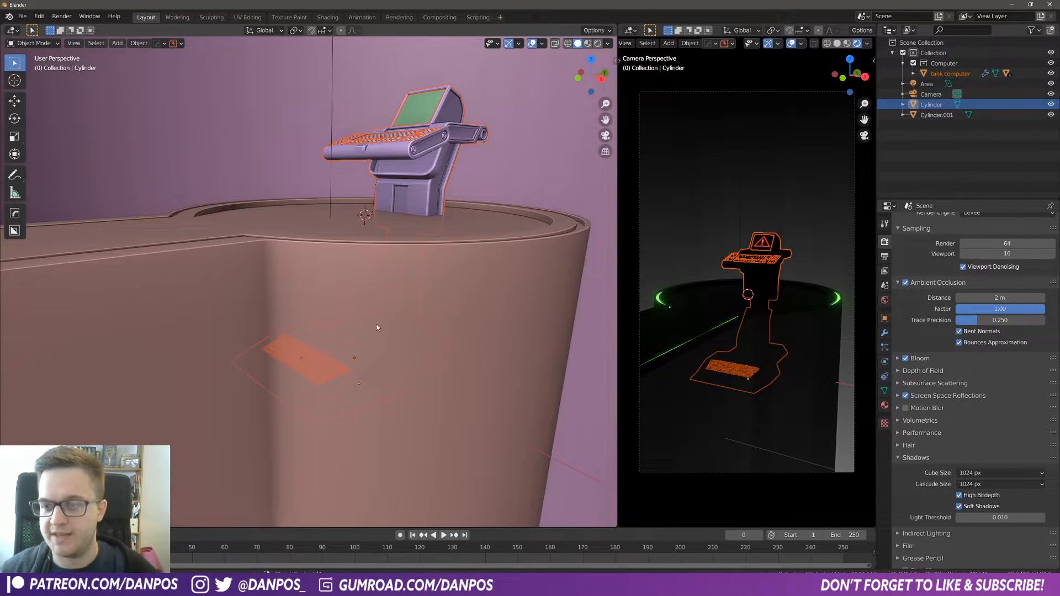
scroll(376, 354, down, 1)
click(321, 388)
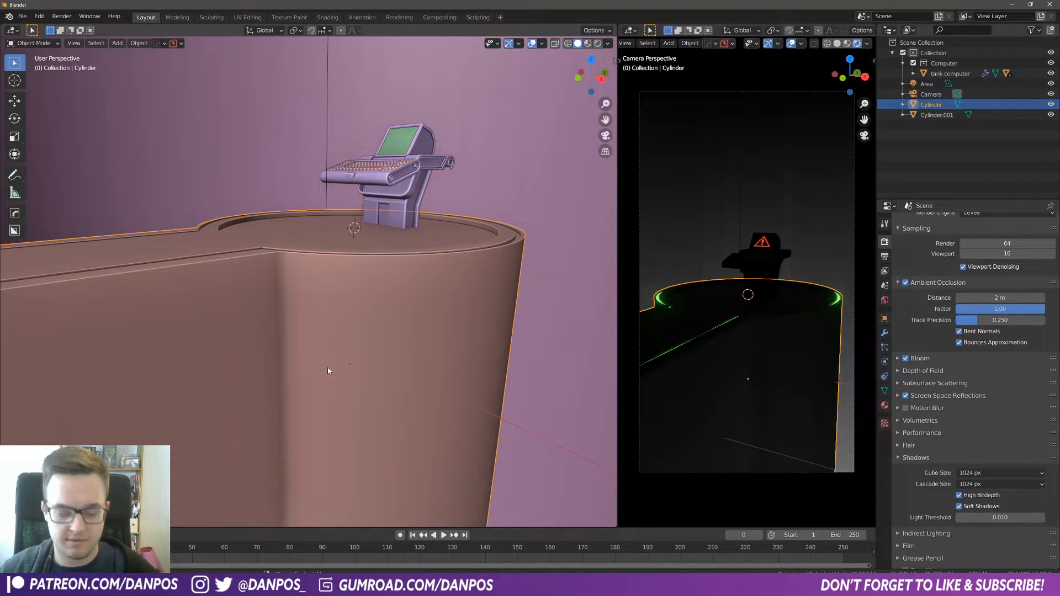
click(316, 384)
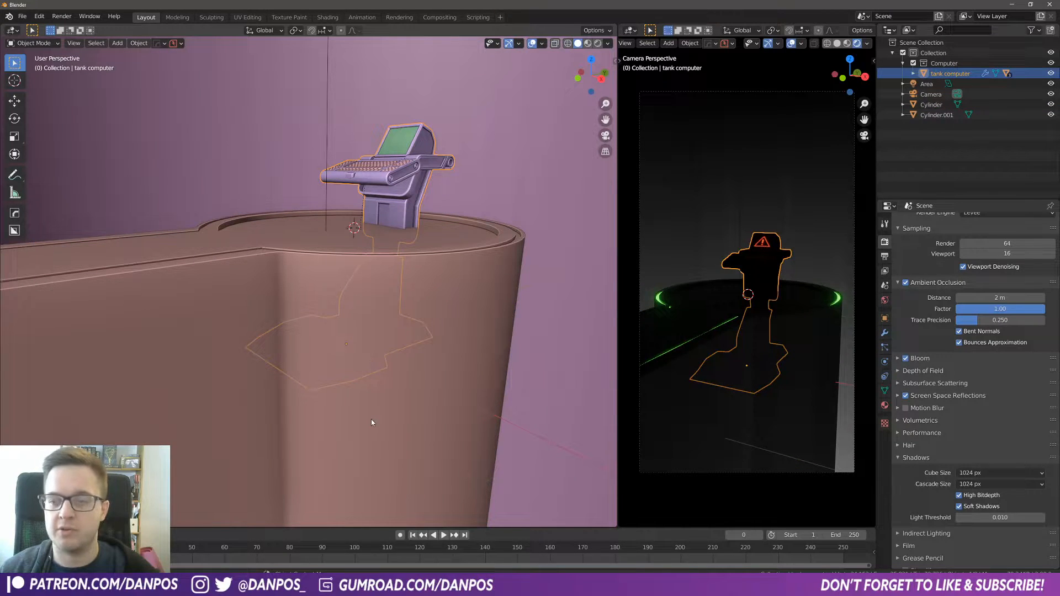
click(340, 380)
click(341, 380)
click(341, 380)
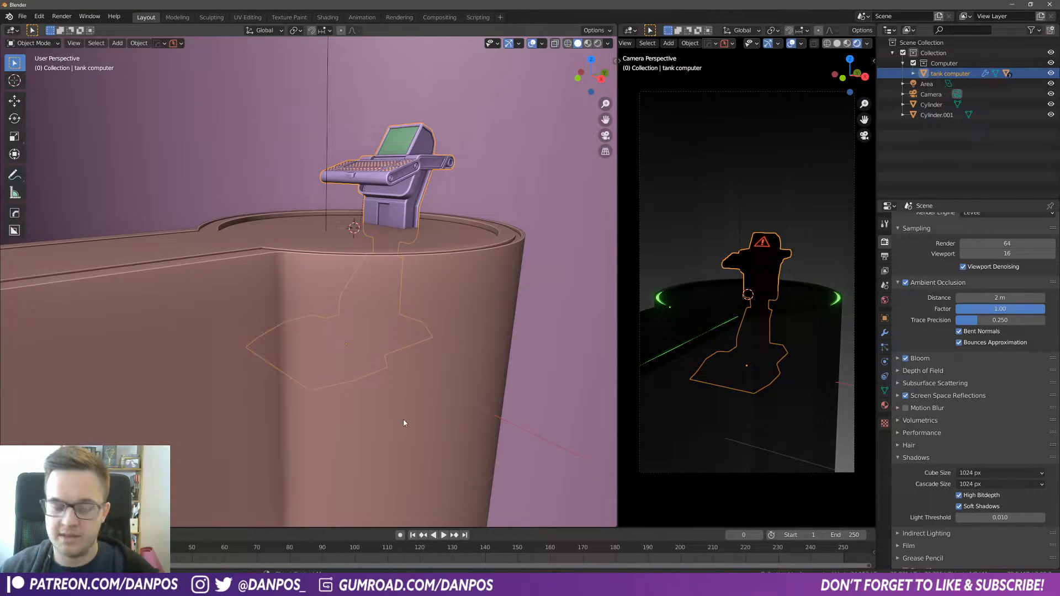
key(g)
key(z)
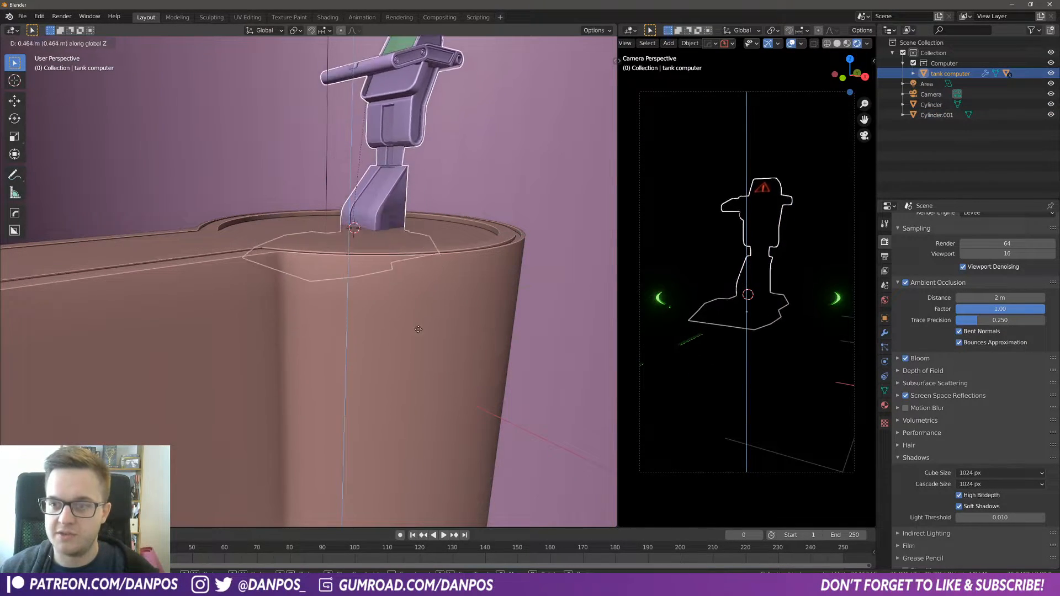
click(416, 297)
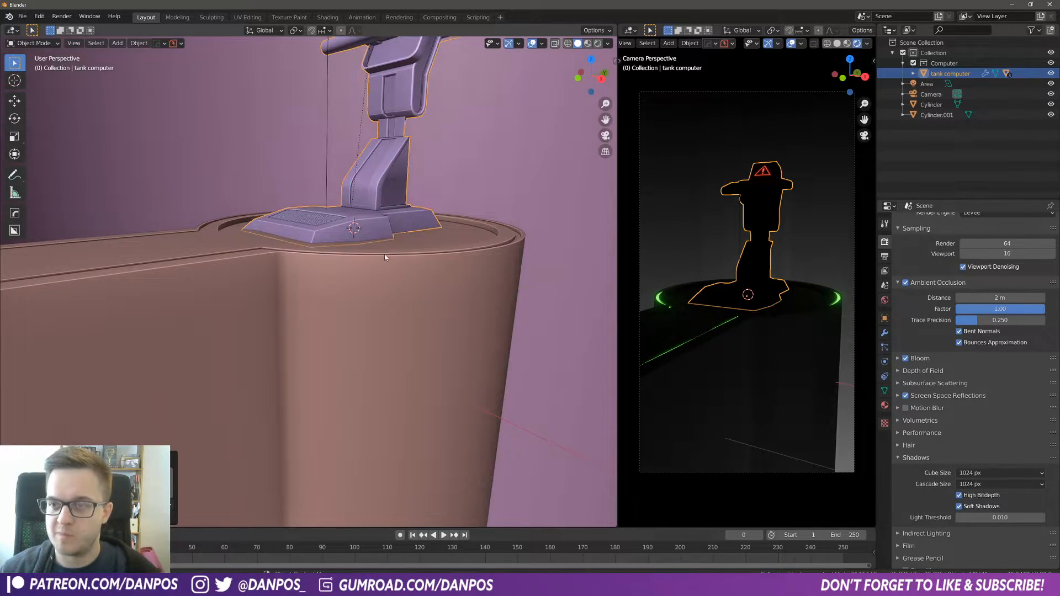
Step: Select the pedestal, backdrop cylinder and area light together and scale them up by about 2.22
scroll(396, 185, down, 4)
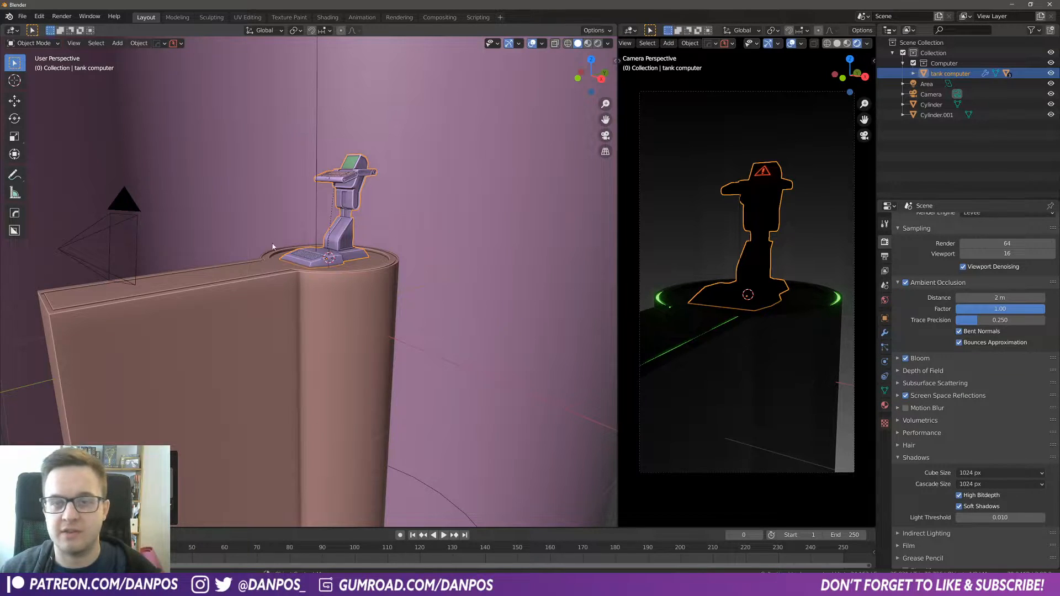
middle_drag(354, 248, 362, 280)
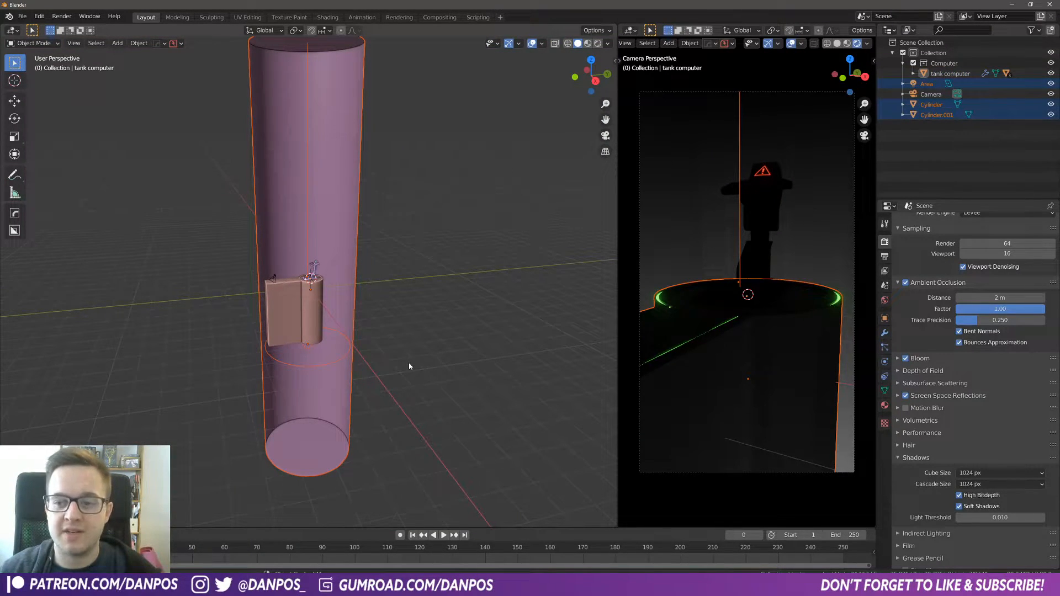
drag(408, 428, 264, 331)
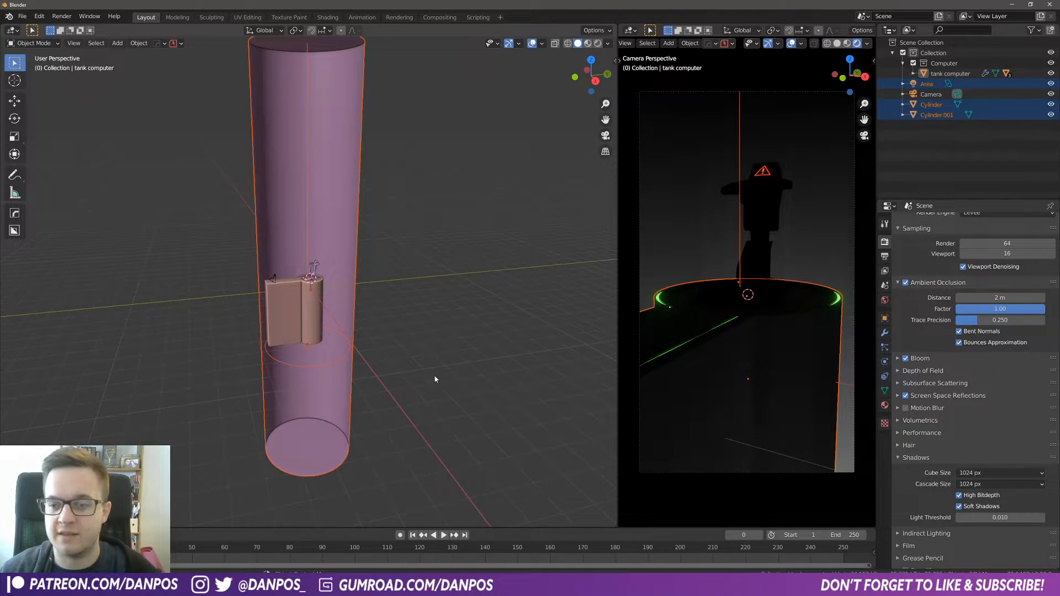
key(s)
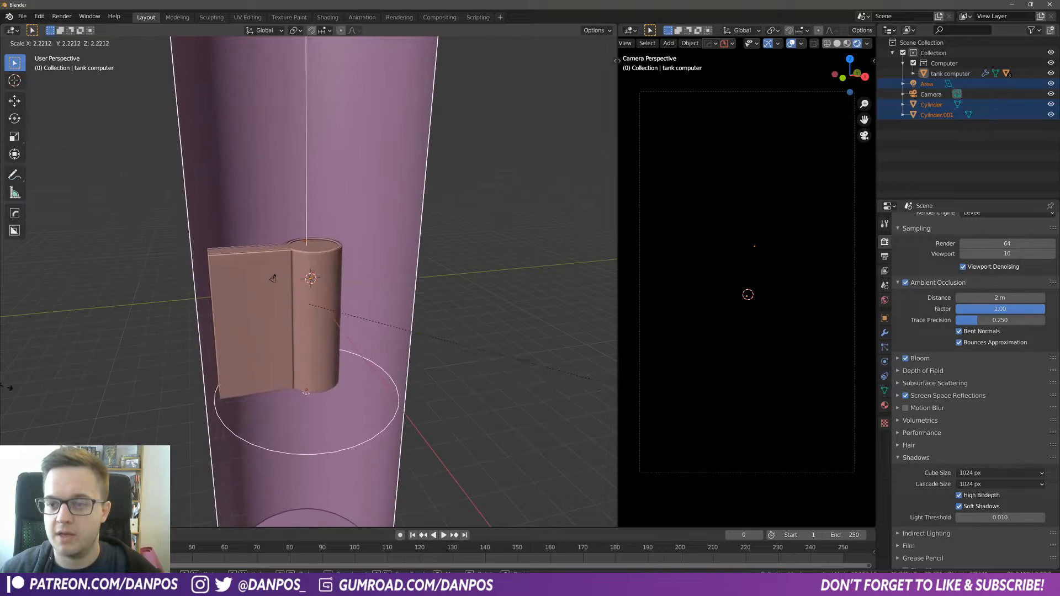
click(47, 384)
Step: Move the selected objects down along Z by about 3.4 m
key(g)
key(z)
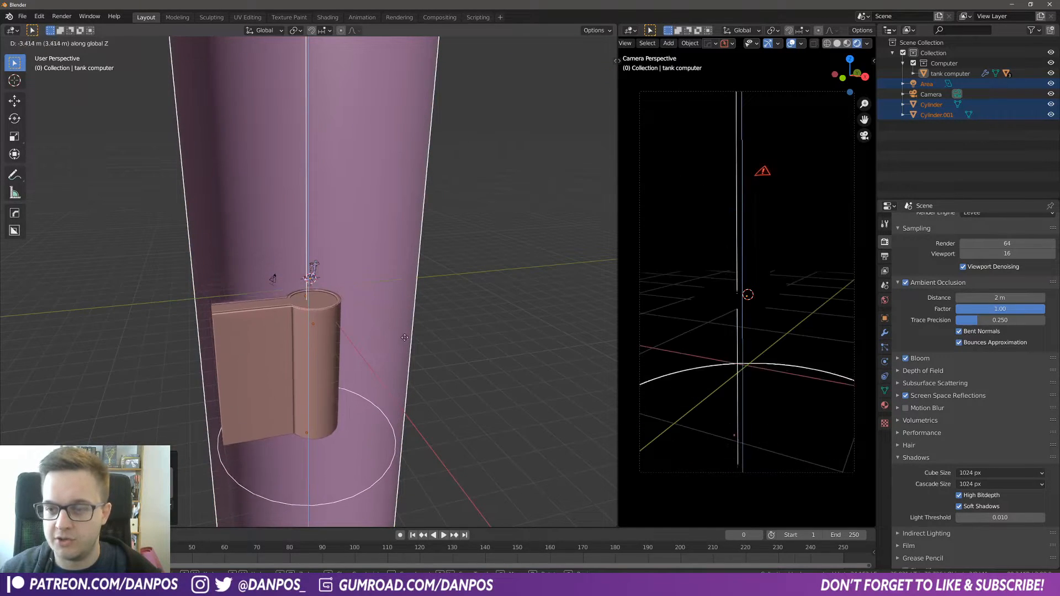
click(401, 327)
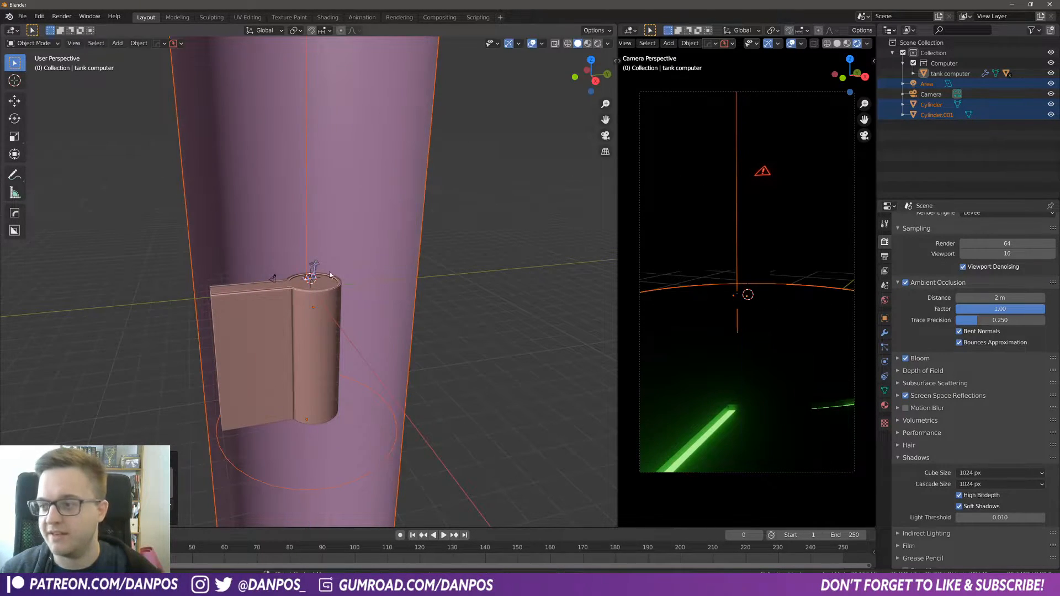
Step: Scale the selected objects up further and shift them along Z again
key(s)
click(400, 332)
key(g)
key(z)
click(373, 343)
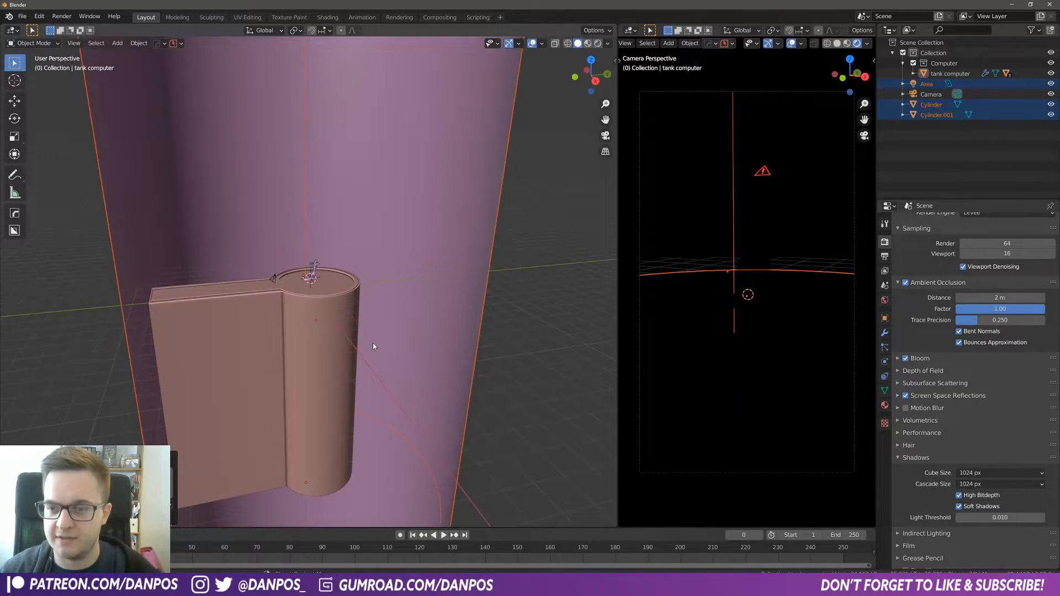
Step: In right orthographic view with X-ray on, move the selection up along Z so the pan's top meets the computer's base
scroll(430, 338, up, 3)
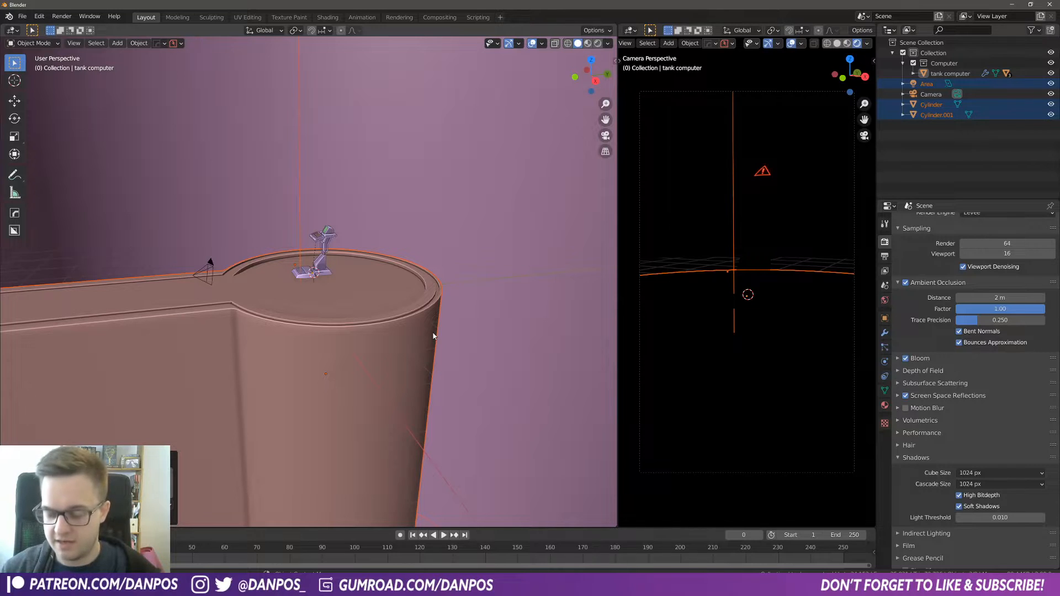
key(KP_3)
scroll(337, 325, up, 5)
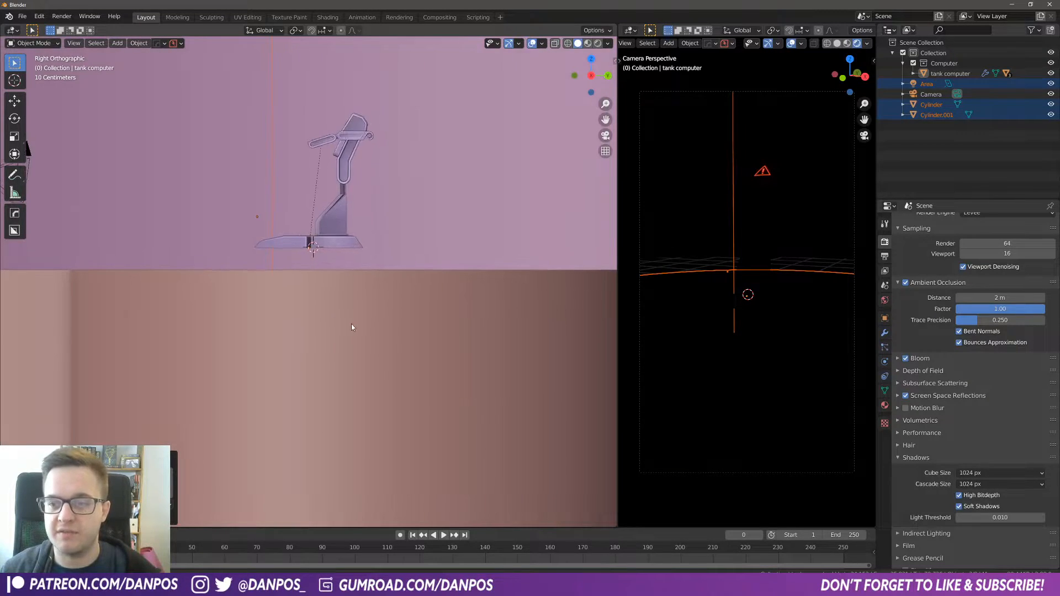
shift+scroll(214, 193, up, 3)
click(568, 43)
scroll(326, 365, up, 2)
key(g)
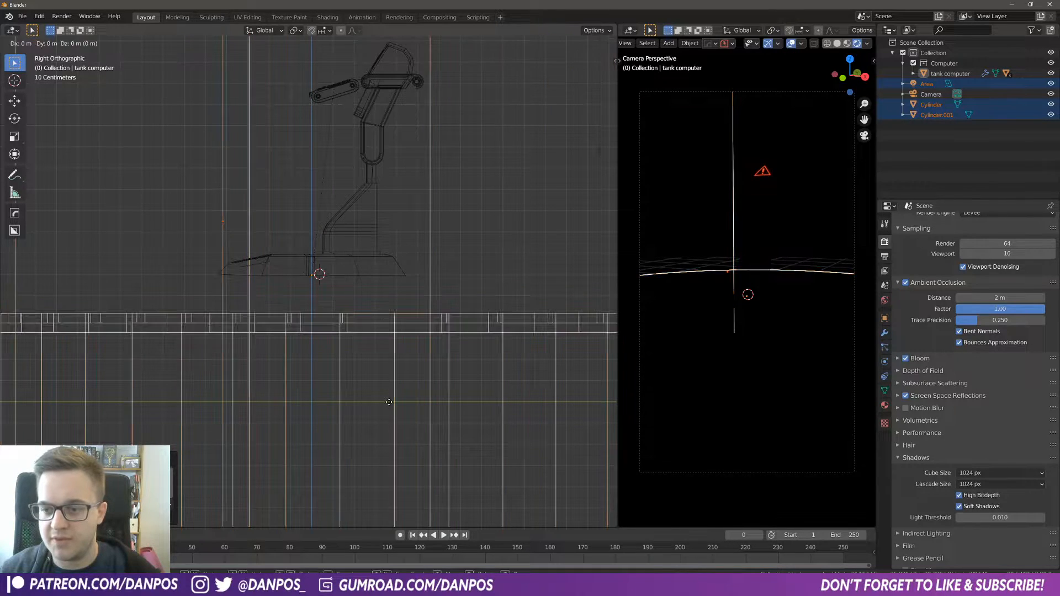
key(z)
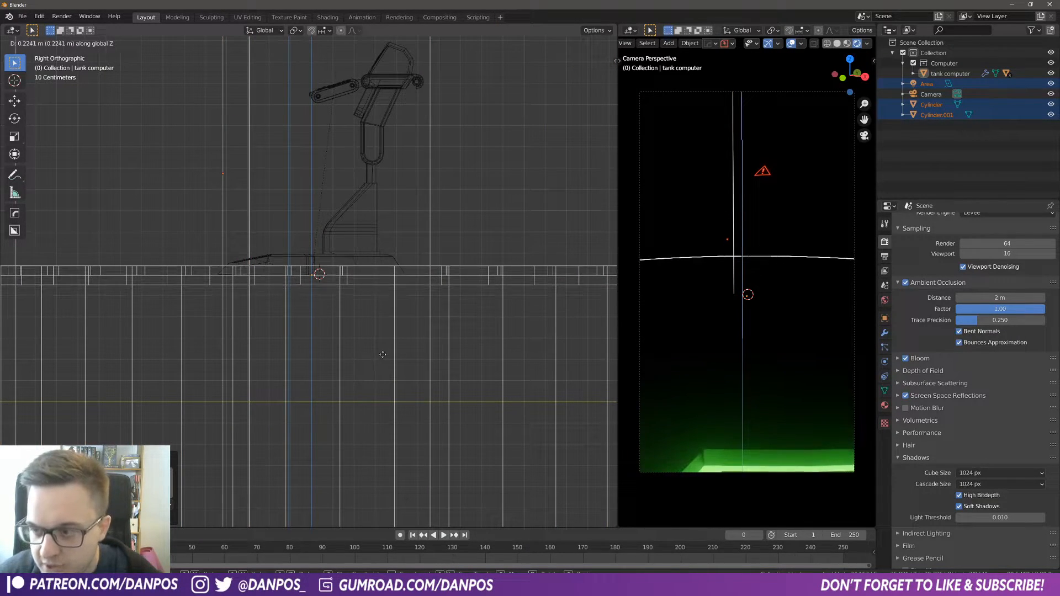
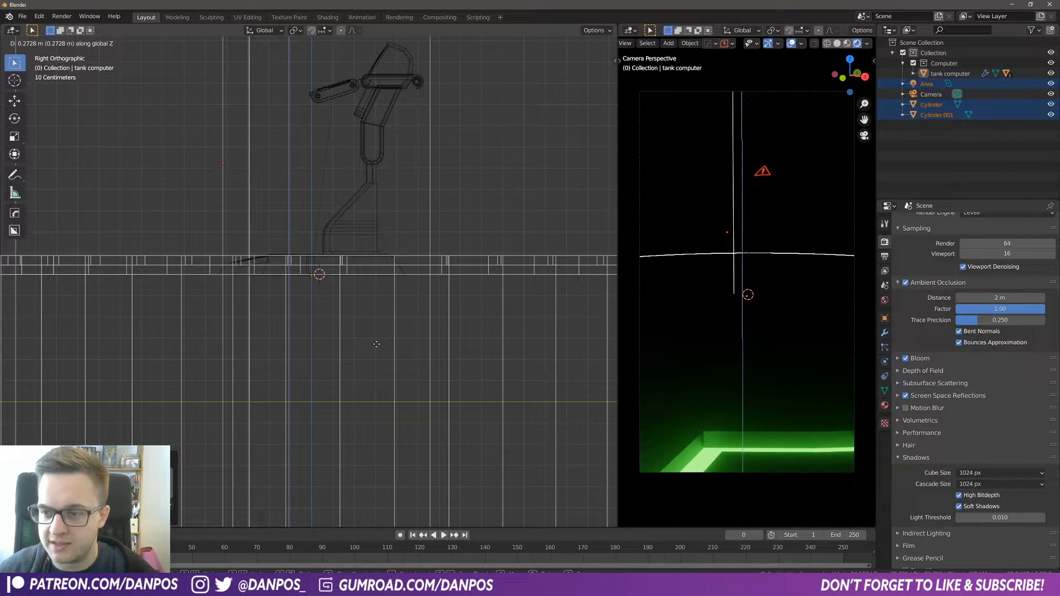
Step: Switch the viewport to solid shading
click(377, 344)
mouse_move(253, 279)
middle_down()
mouse_move(341, 293)
mouse_move(384, 321)
middle_up()
key(z)
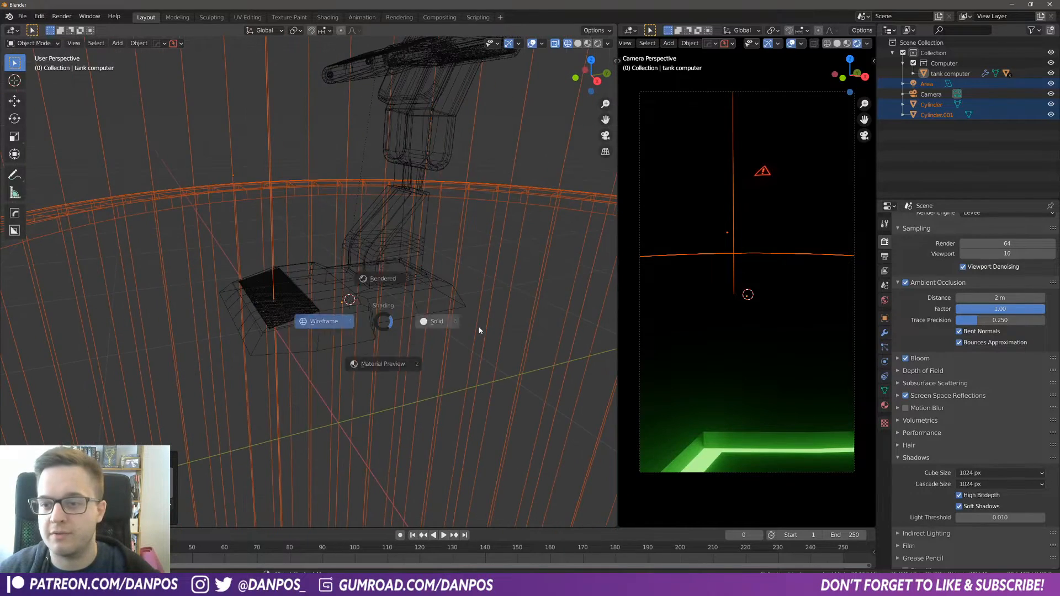
click(463, 327)
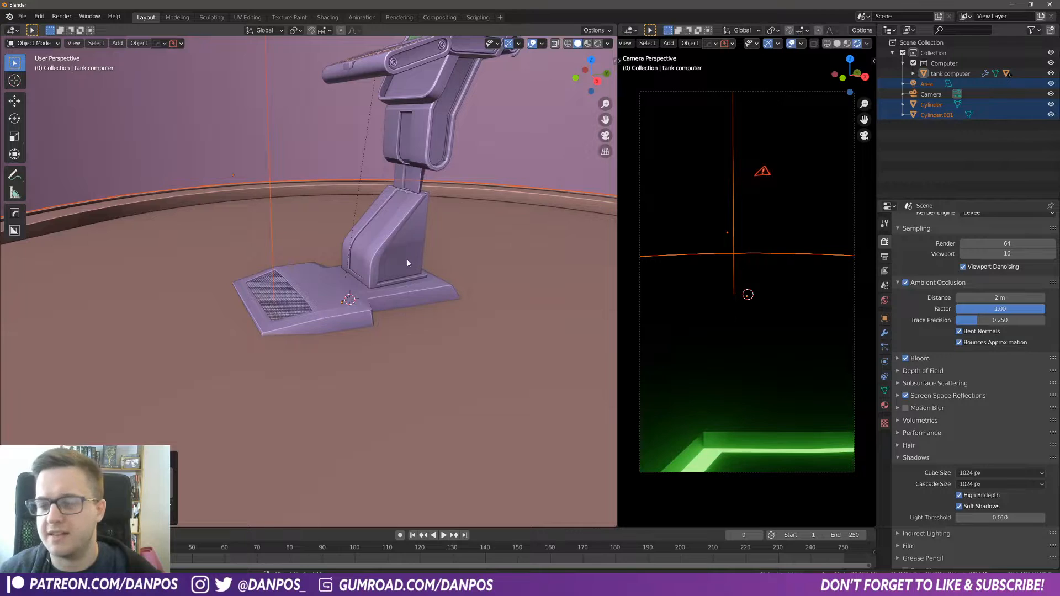
Step: Select the camera and move it along its local Z axis by about 0.52 m
scroll(407, 258, down, 5)
middle_drag(407, 258, 266, 299)
scroll(319, 340, up, 2)
click(264, 297)
middle_drag(319, 368, 319, 332)
key(g)
key(z)
key(z)
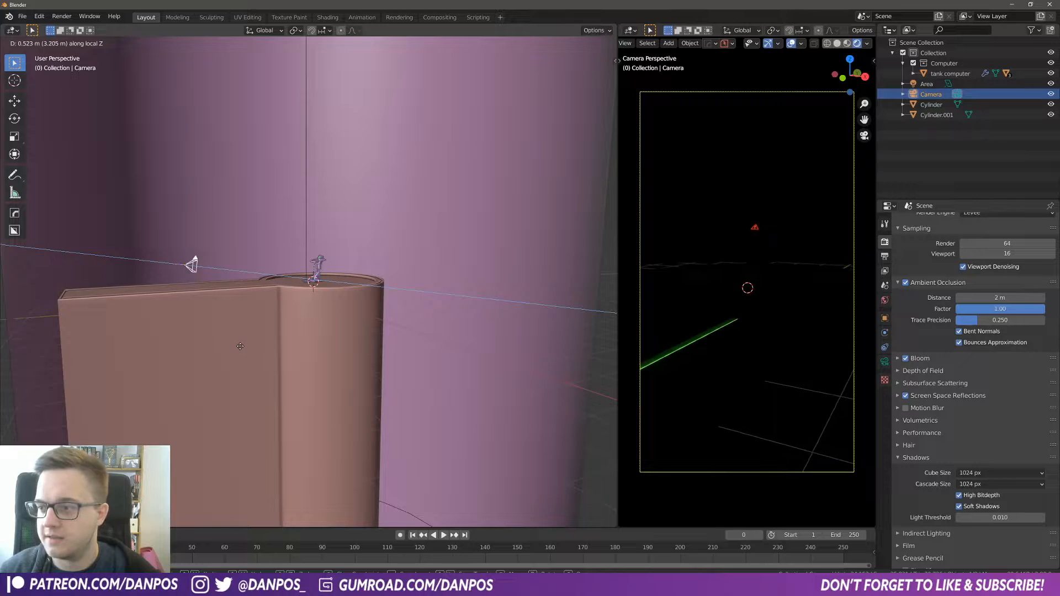
click(241, 350)
Step: Nudge the camera slightly along global Z and rotate it about its local X axis by about -3.3°
key(g)
key(z)
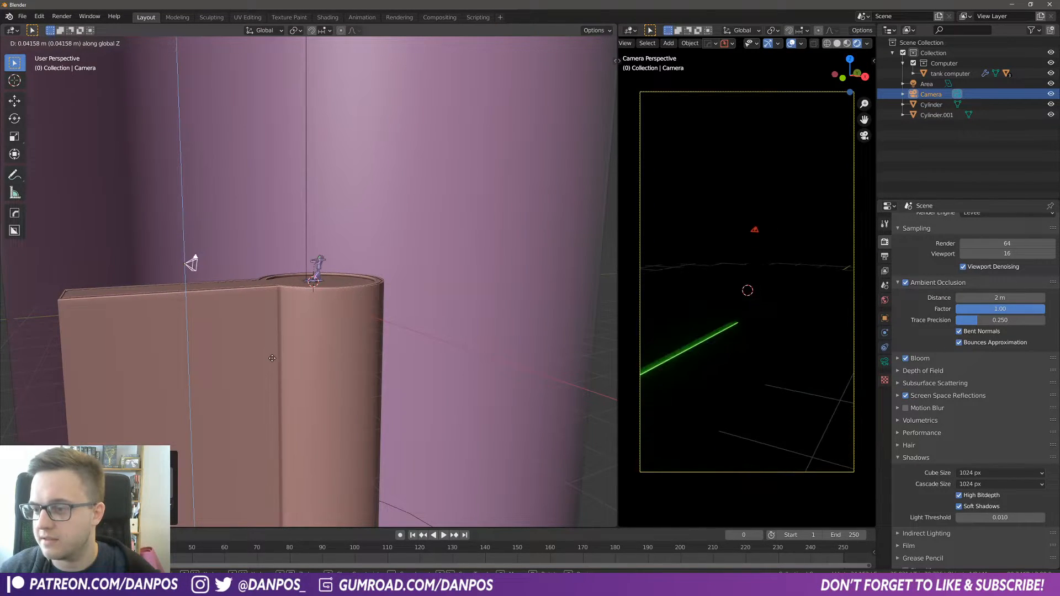
right_click(272, 358)
key(g)
key(z)
click(308, 331)
key(r)
key(x)
key(x)
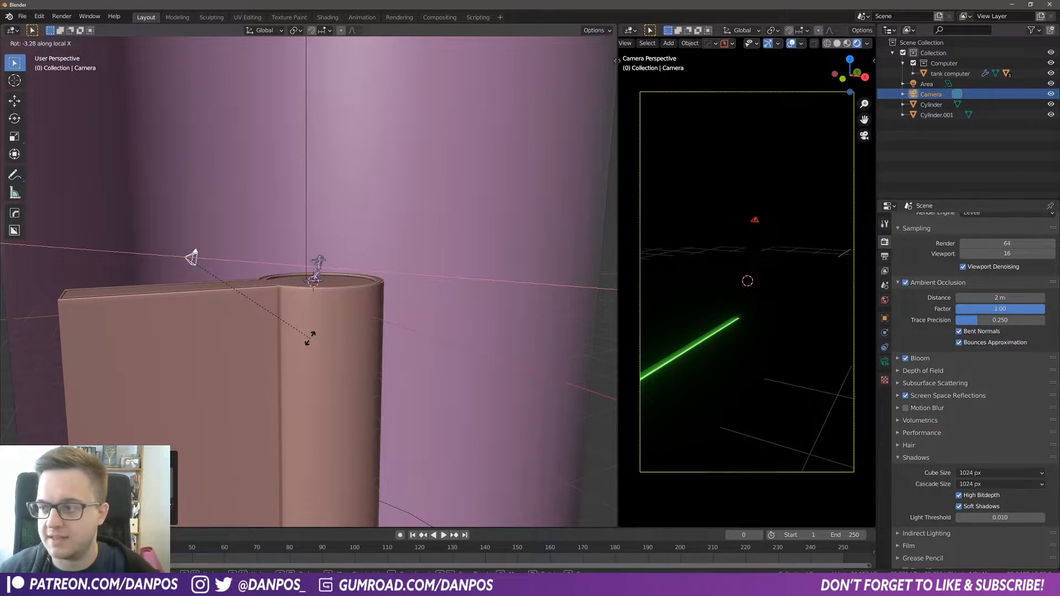
click(310, 339)
Step: Select the area light and raise its power to about 1605.7 W
scroll(331, 376, down, 2)
mouse_move(362, 419)
middle_down()
mouse_move(374, 473)
mouse_move(359, 416)
mouse_move(375, 422)
middle_up()
scroll(357, 412, down, 2)
click(376, 421)
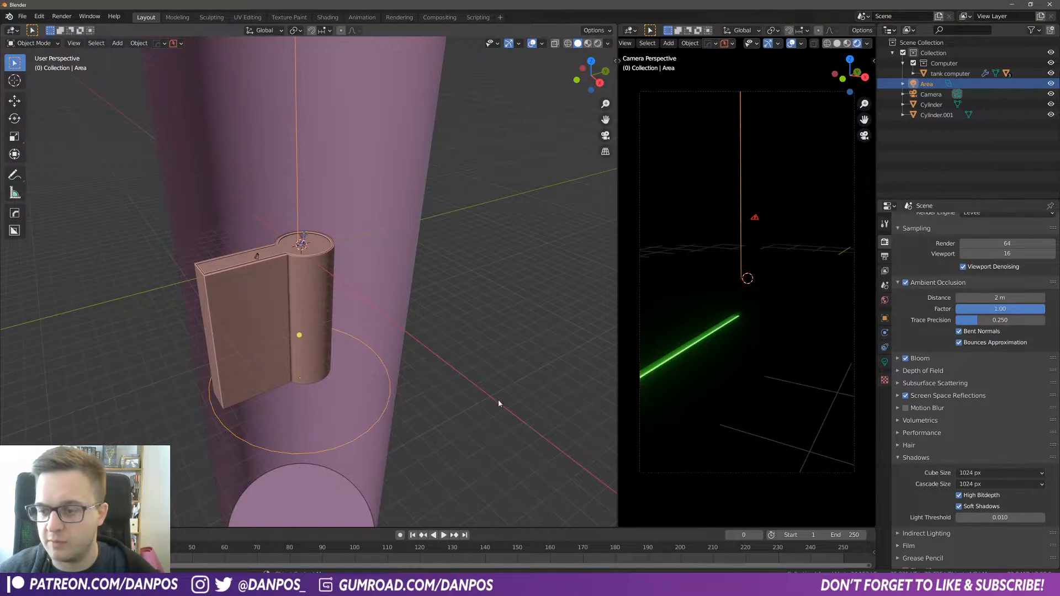
click(884, 362)
drag(1000, 289, 1038, 289)
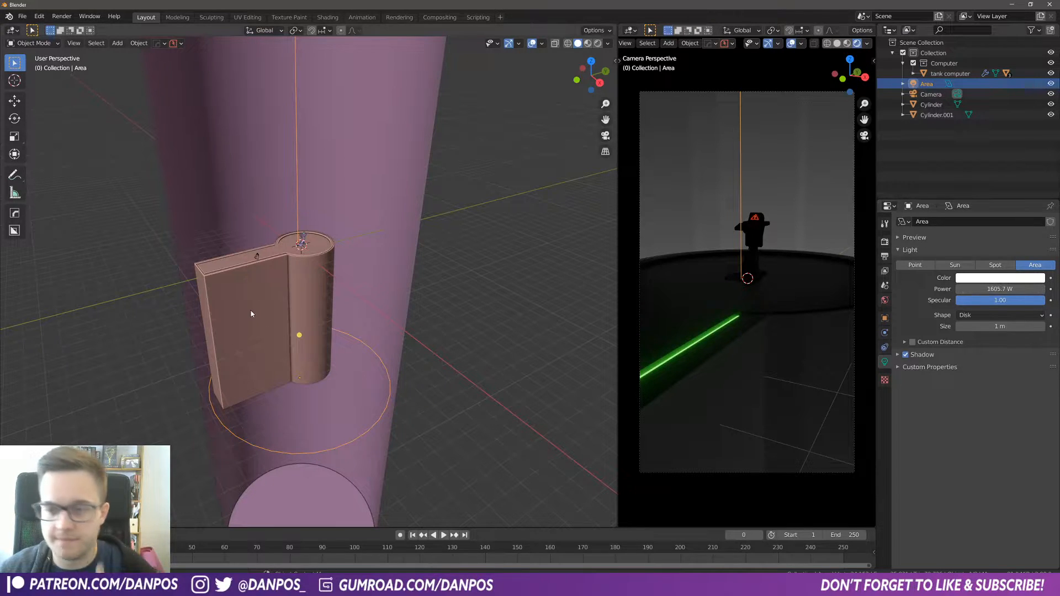
Step: Select the camera and reframe its view of the computer with walk navigation
click(255, 256)
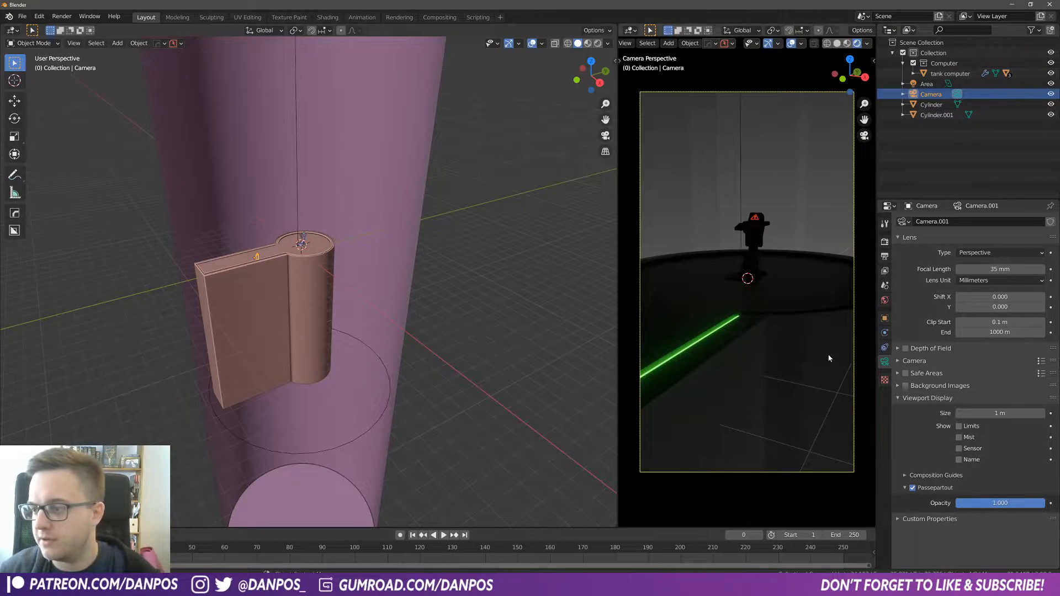
key(shift+grave)
key(e)
key(s)
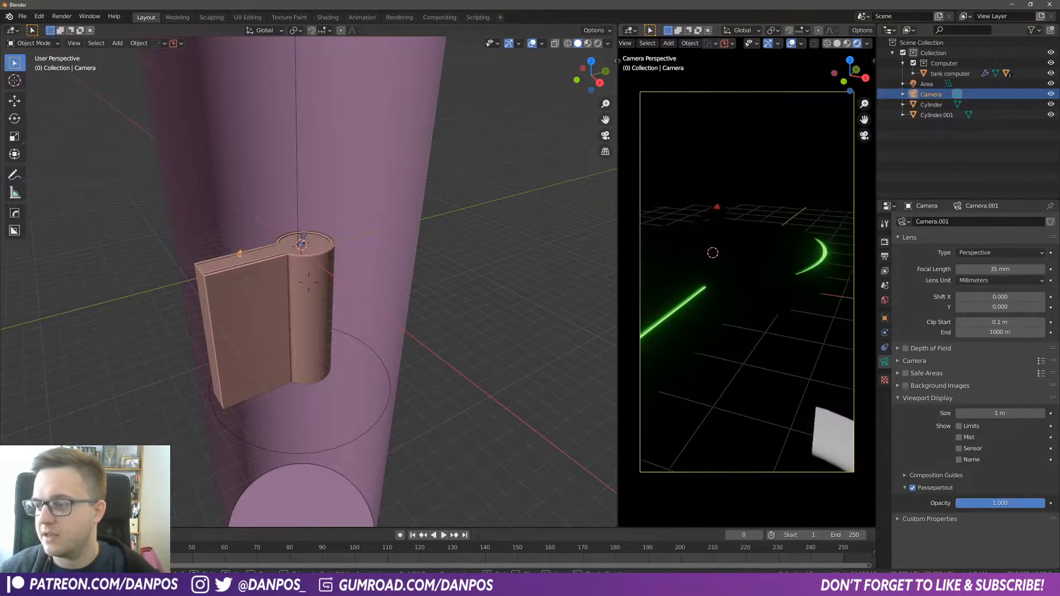
key(q)
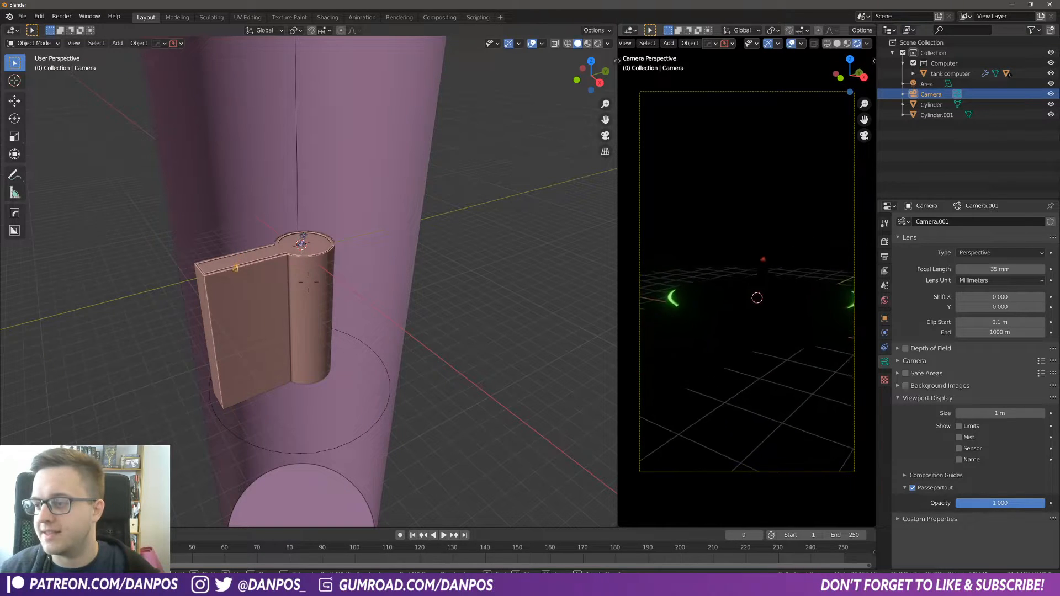
key(a)
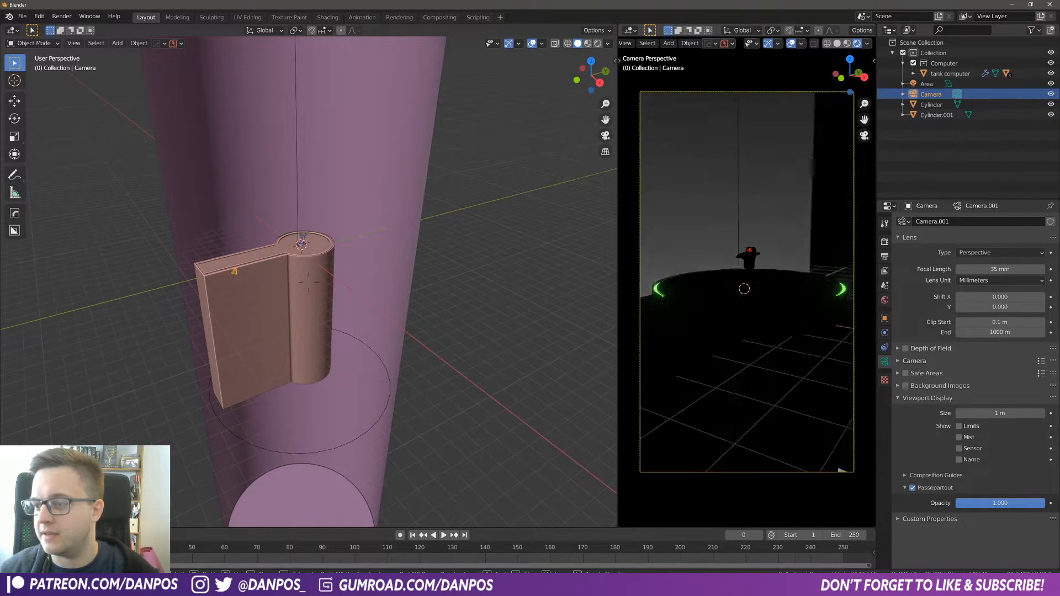
key(a)
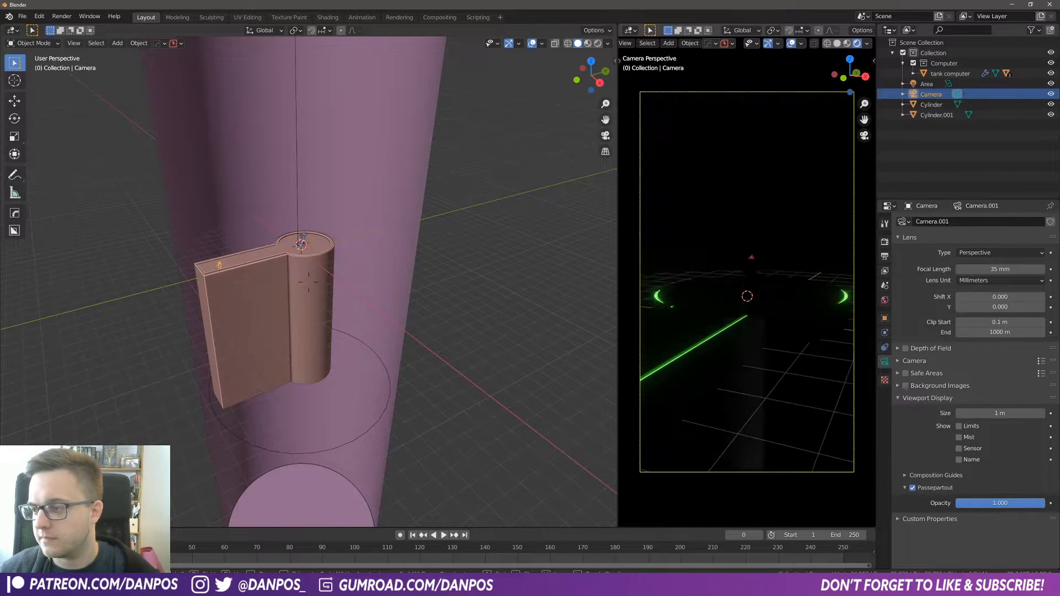
key(q)
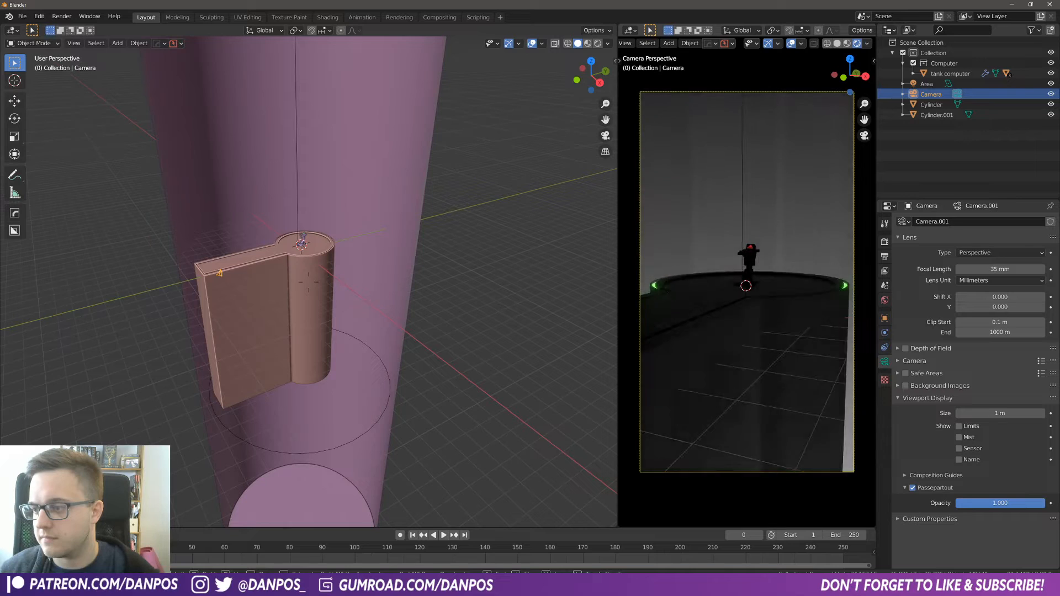
click(748, 282)
Step: Select the pedestal and scale it down twice, by about 0.98 and then 0.89
click(321, 301)
key(s)
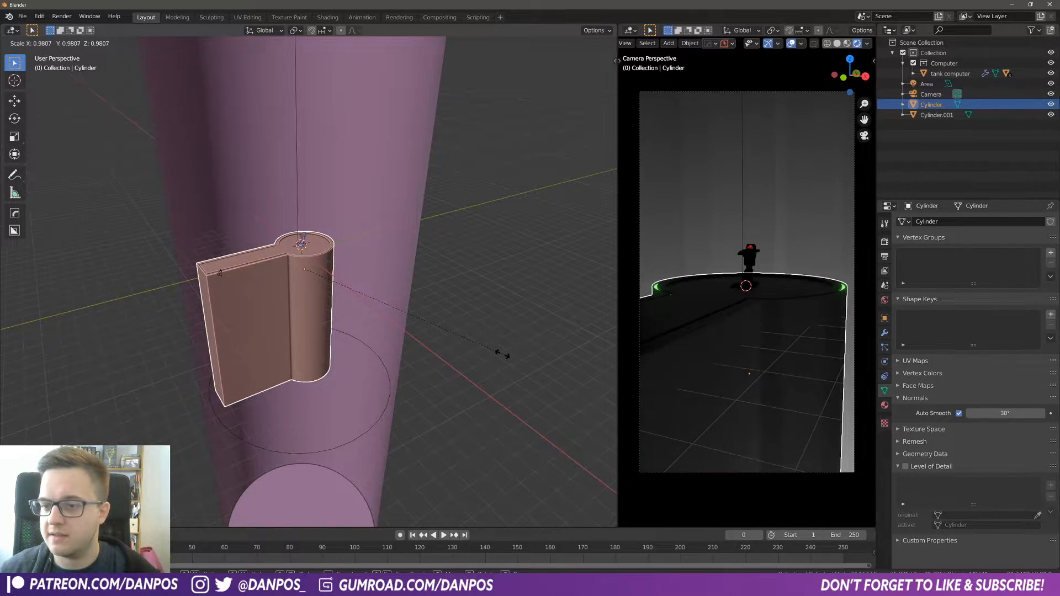
click(503, 358)
key(s)
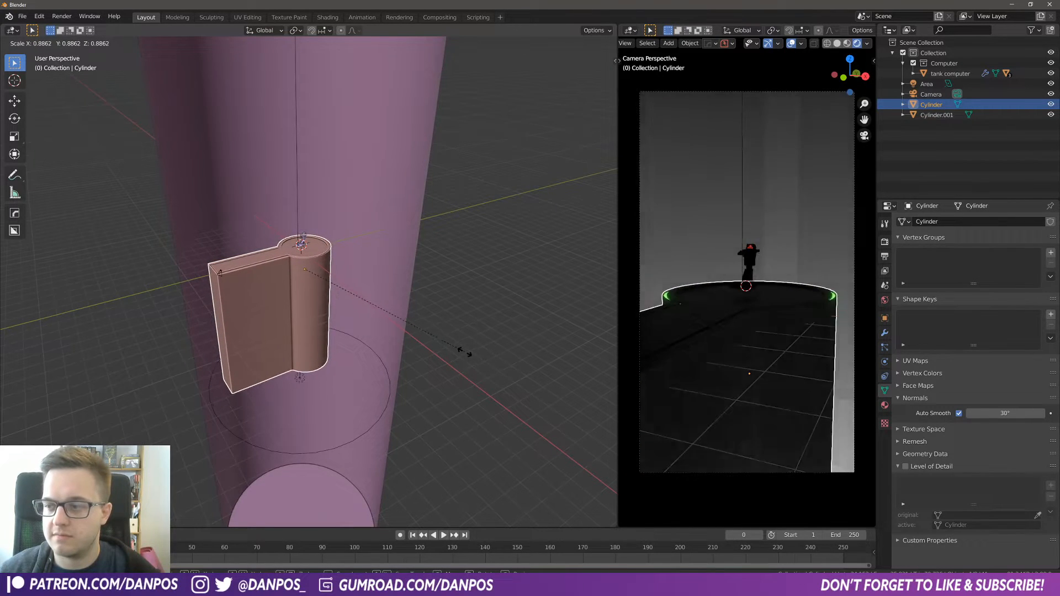
click(462, 350)
Step: In right orthographic view with wireframe shading, move the pedestal along global Z so its top meets the computer's base
key(KP_3)
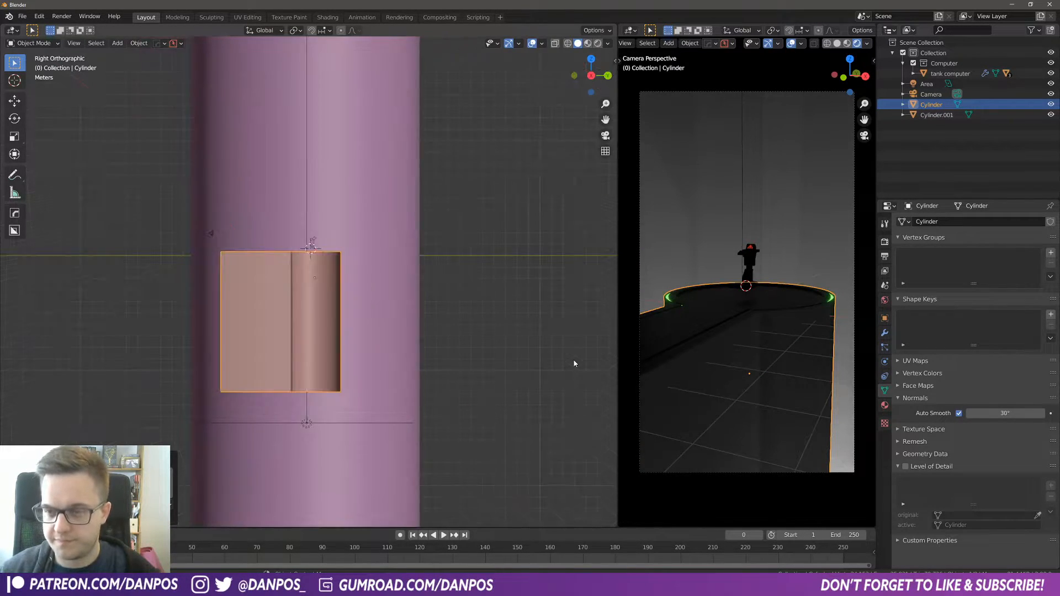
scroll(528, 351, up, 10)
shift+middle_drag(317, 181, 333, 367)
key(g)
key(z)
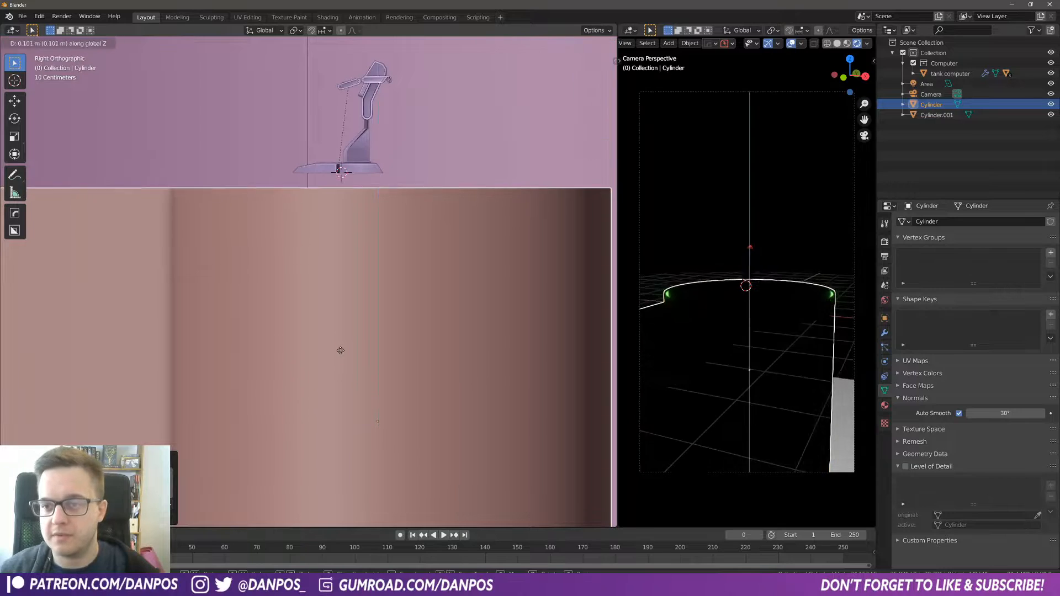
click(339, 339)
key(z)
click(268, 335)
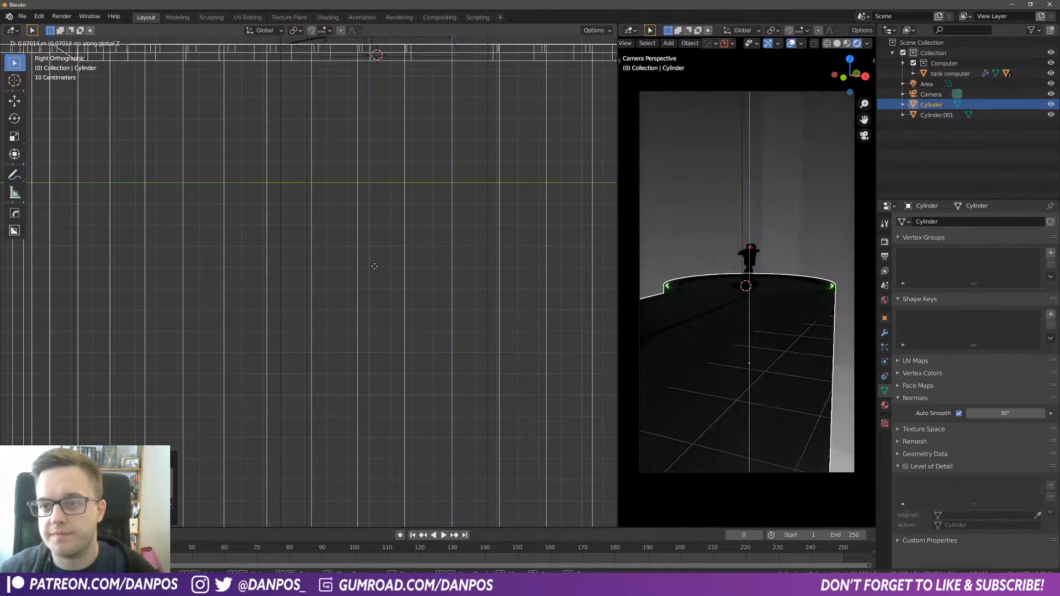
click(376, 263)
key(z)
click(457, 265)
Step: Examine the computer model, comparing its separate screen object with the main body
scroll(336, 271, down, 4)
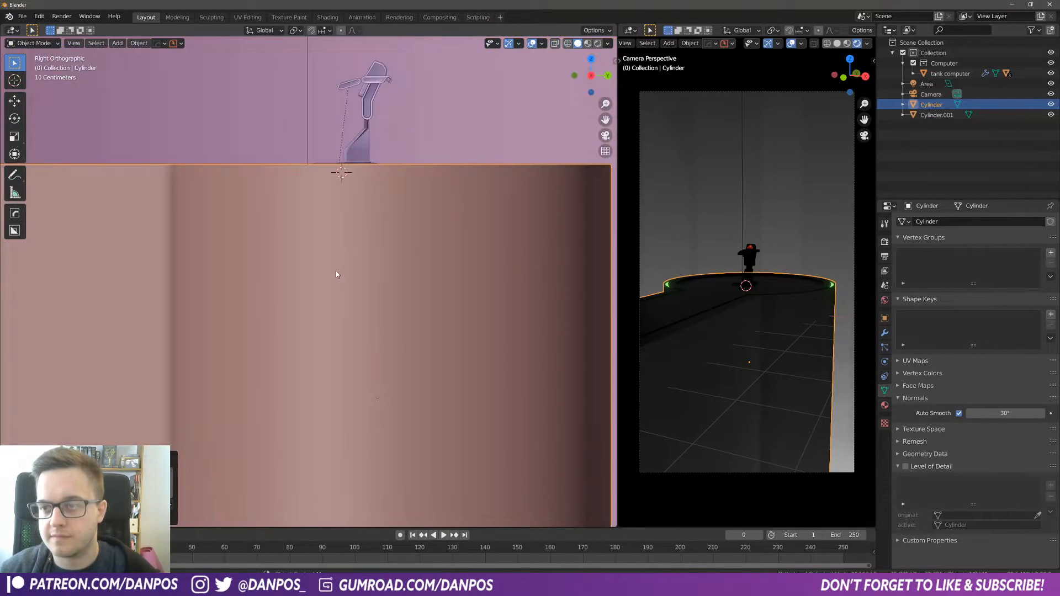
key(KP_0)
middle_drag(383, 257, 367, 264)
scroll(366, 287, up, 2)
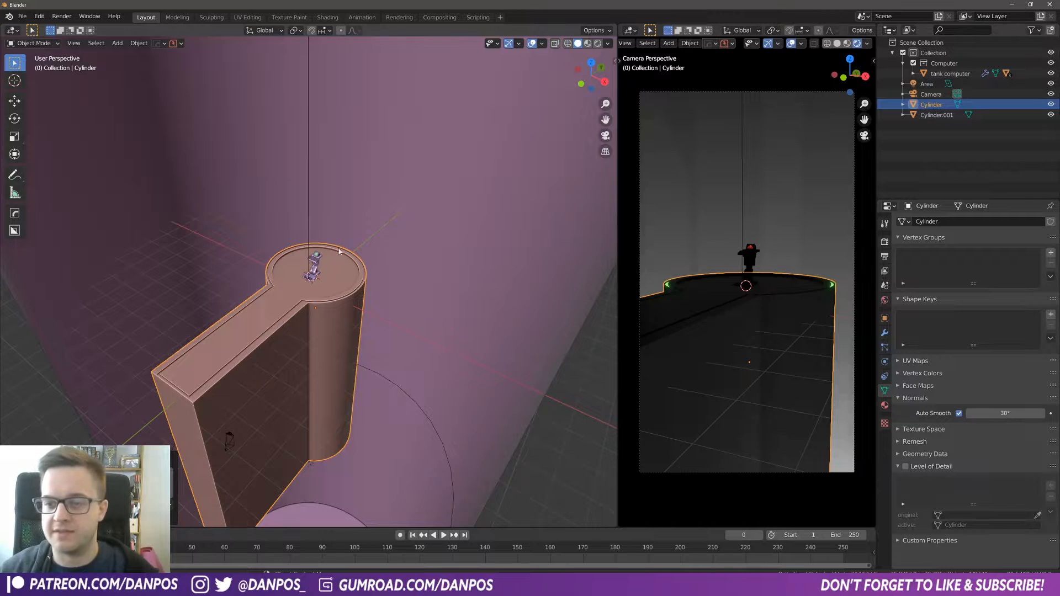
scroll(339, 249, up, 3)
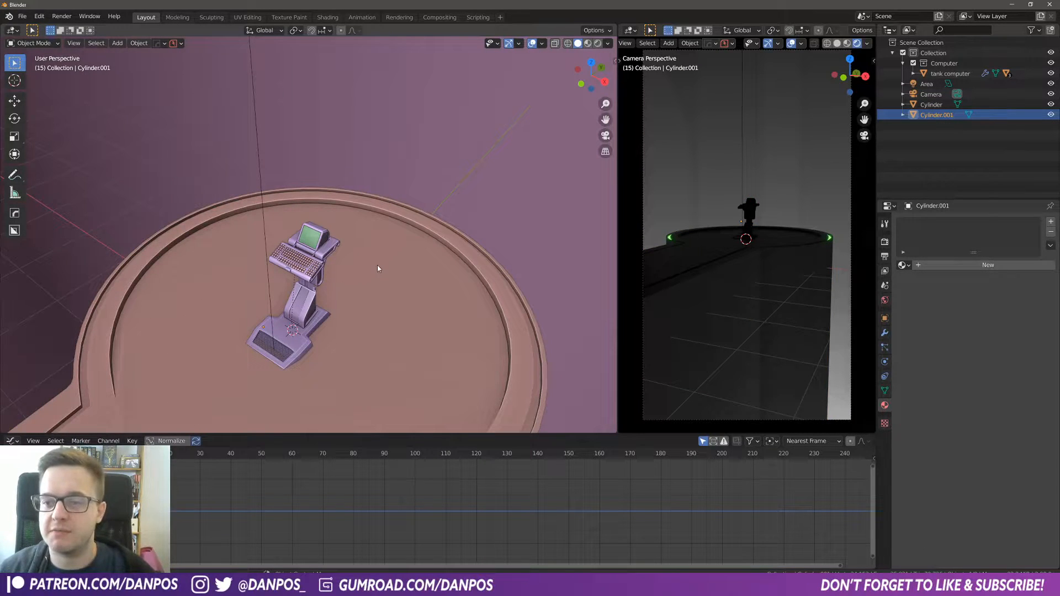
scroll(348, 292, up, 5)
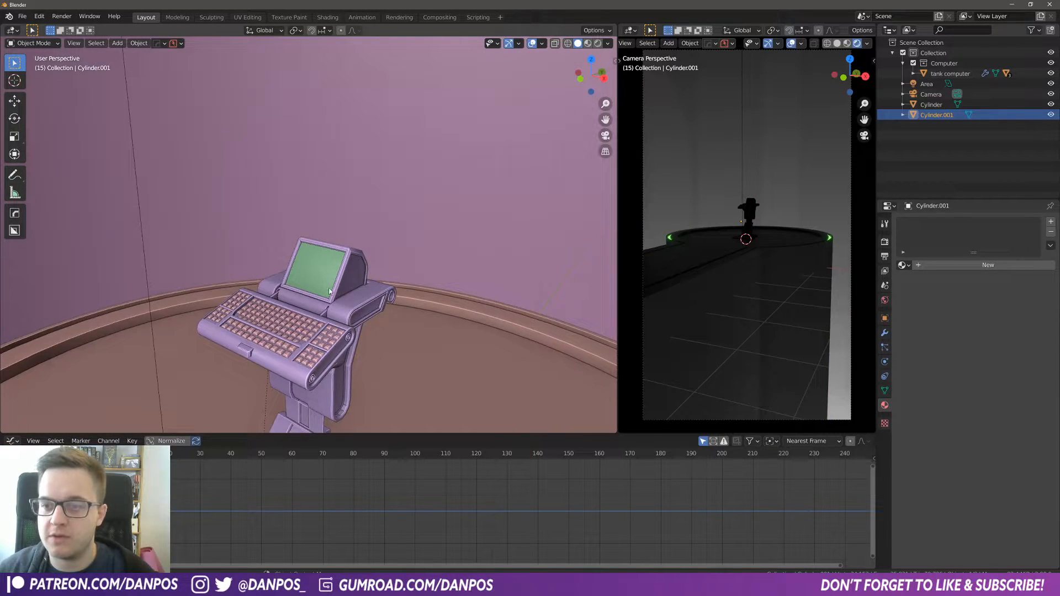
click(324, 265)
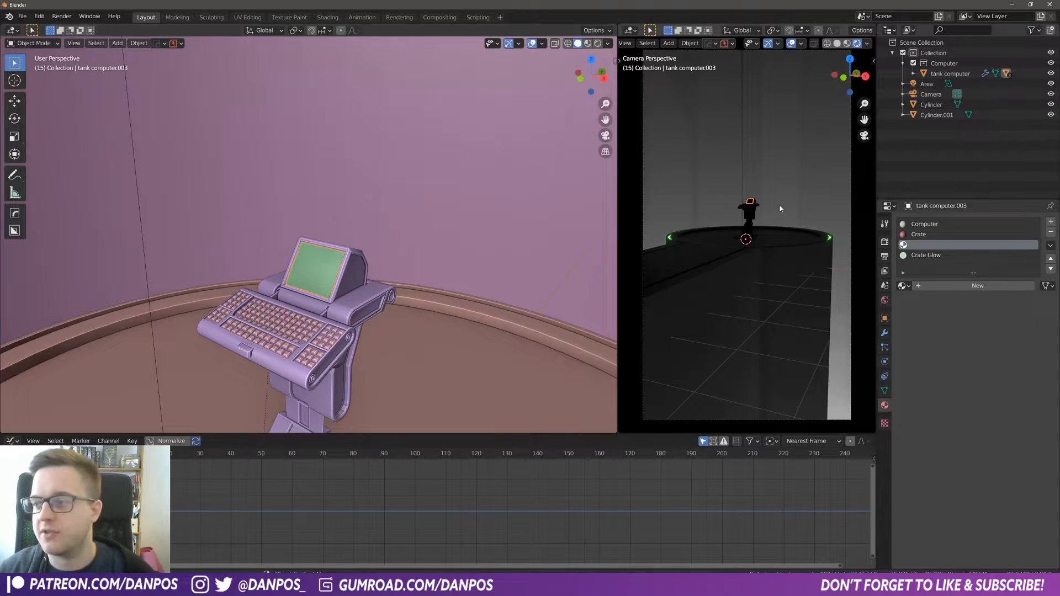
click(376, 289)
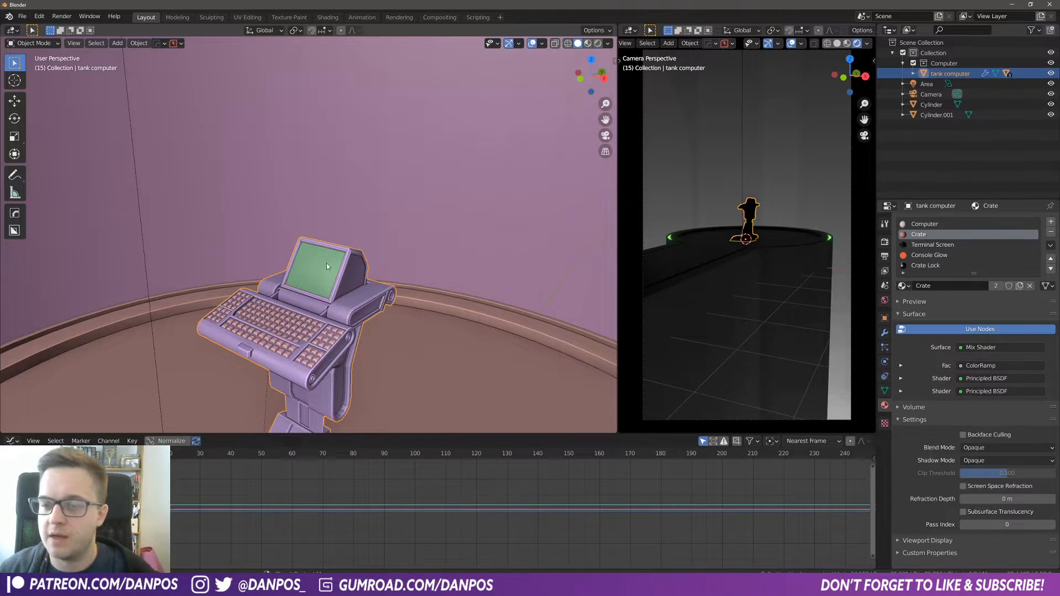
click(291, 270)
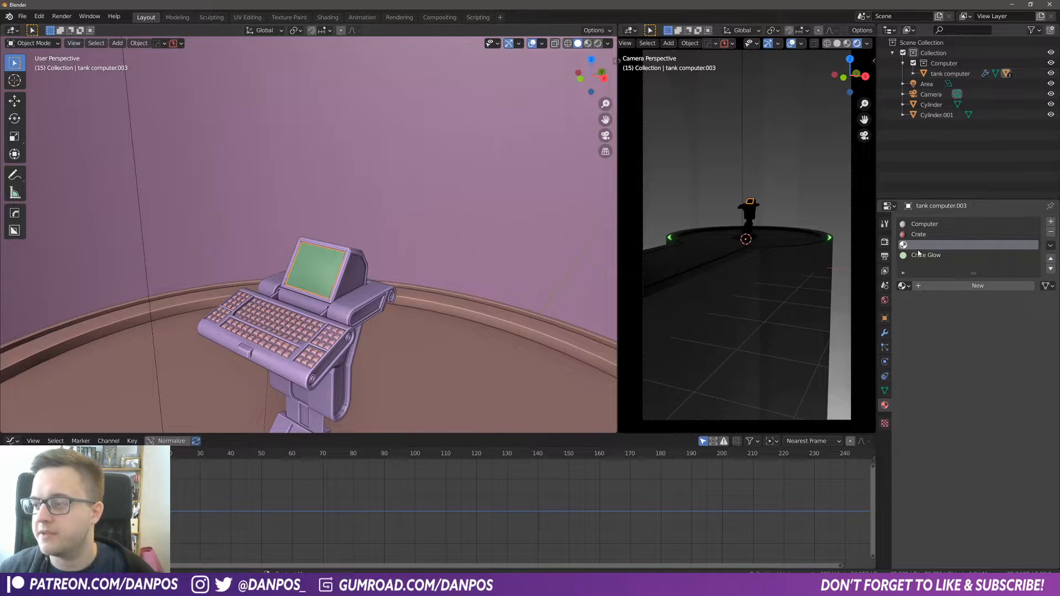
click(356, 272)
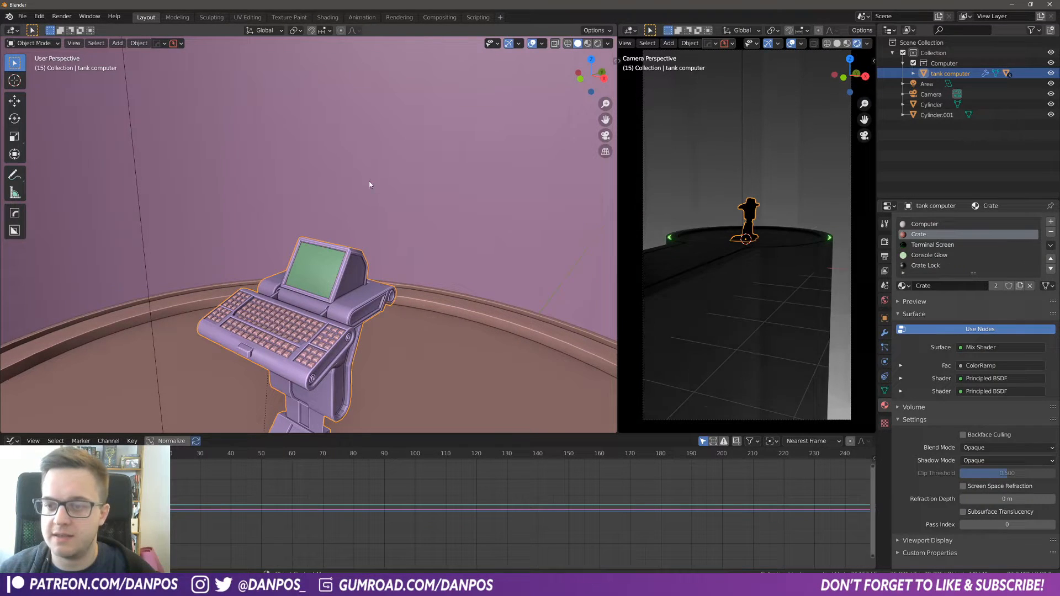
click(325, 273)
scroll(356, 279, up, 3)
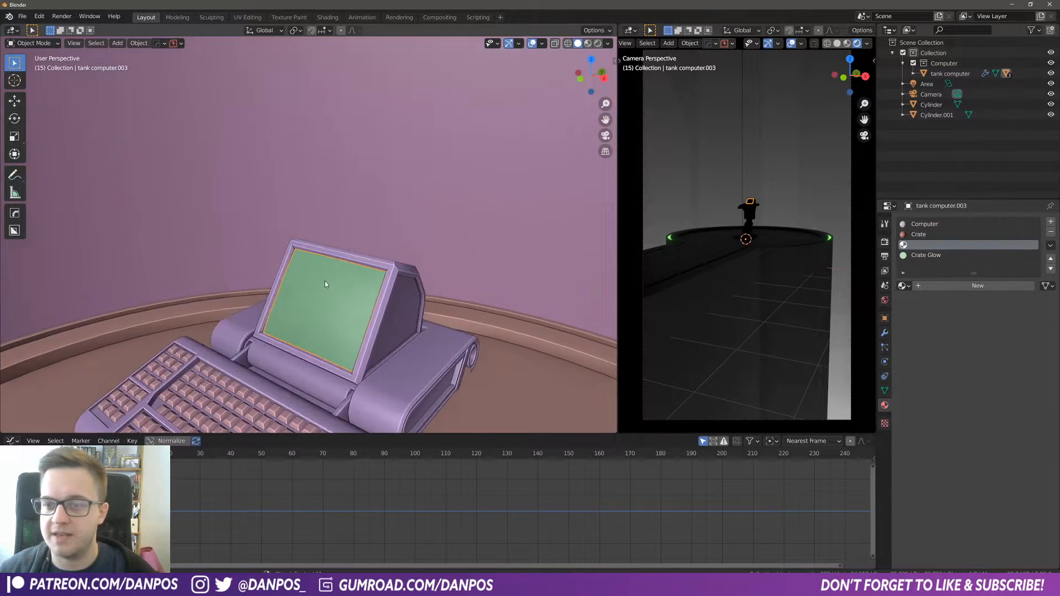
key(g)
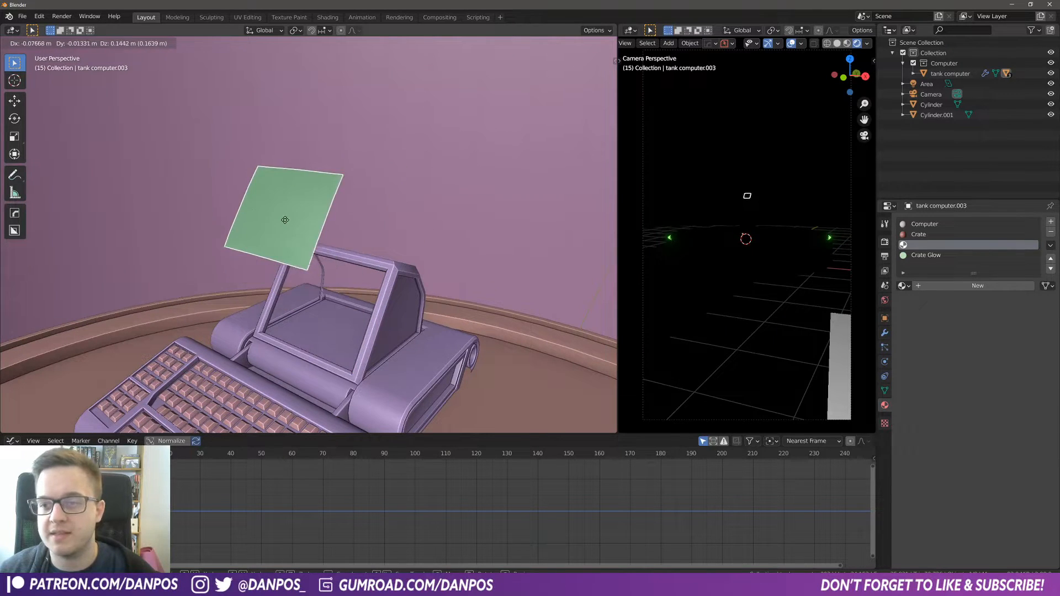
right_click(285, 222)
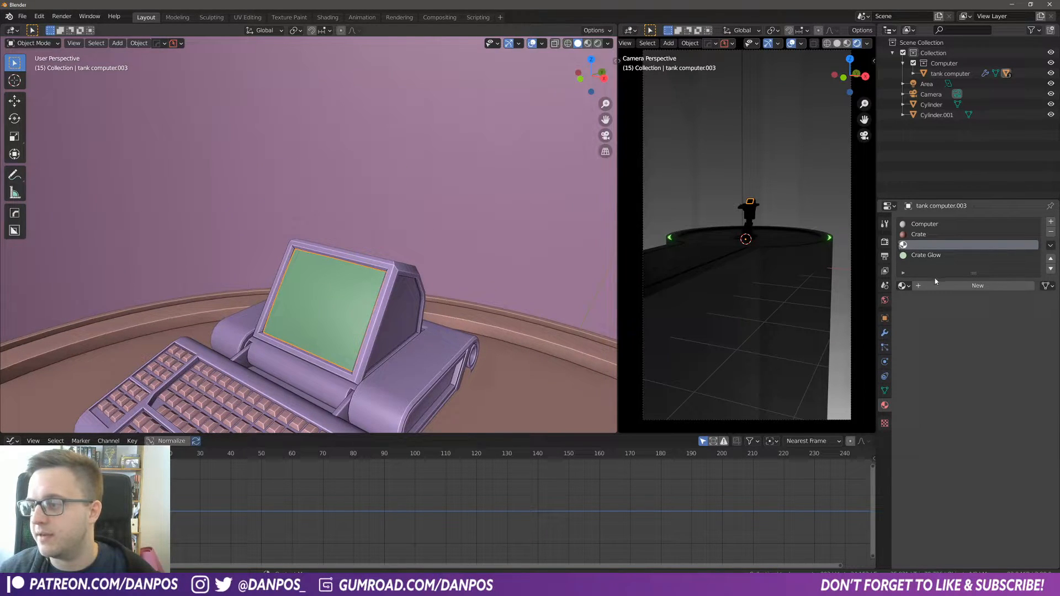
Step: Create a new material in the screen's empty slot and name it Screen Mat
click(946, 287)
double_click(954, 286)
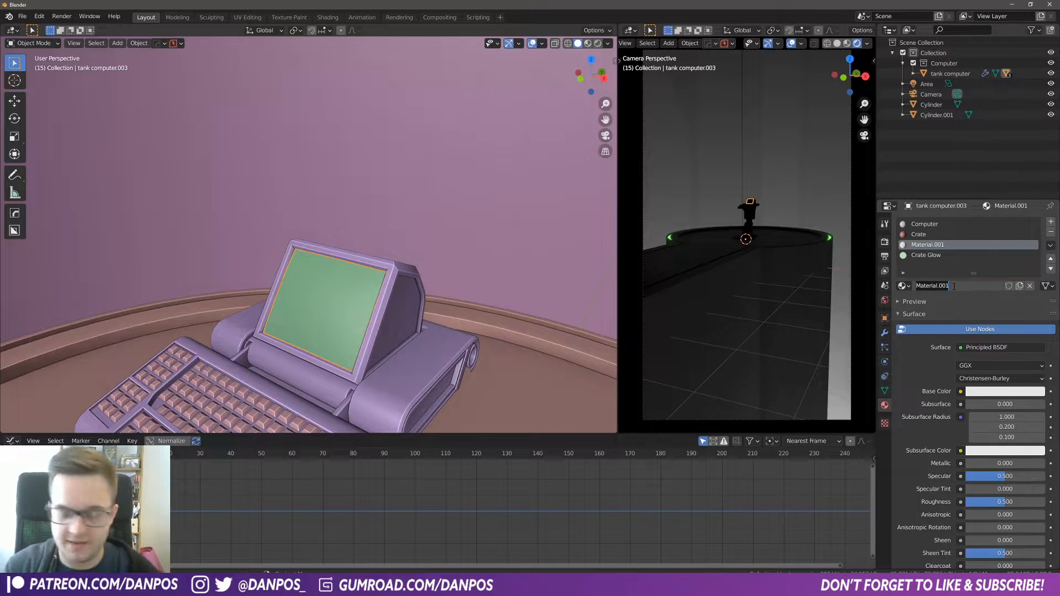
text(Screen)
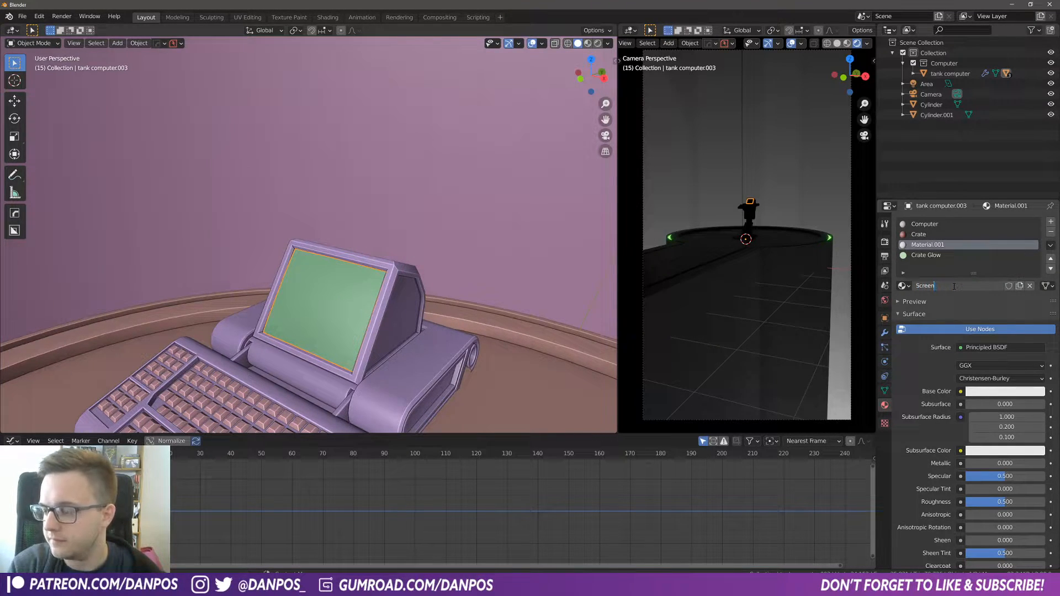
text( Mat)
key(Return)
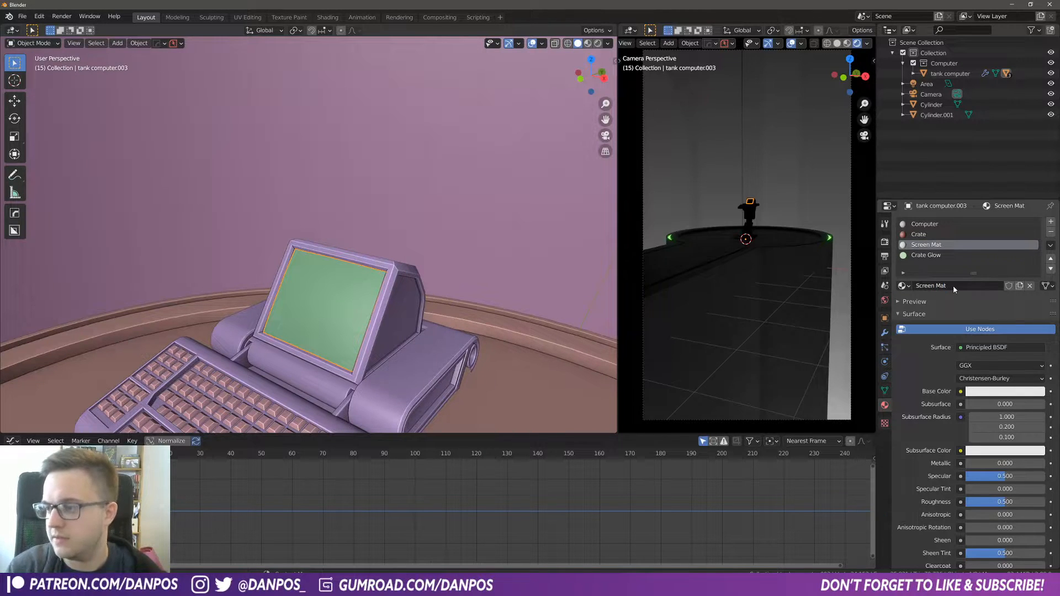
Step: Enlarge the lower area and switch it to the Shader Editor showing the Screen Mat nodes
middle_drag(423, 366, 419, 229)
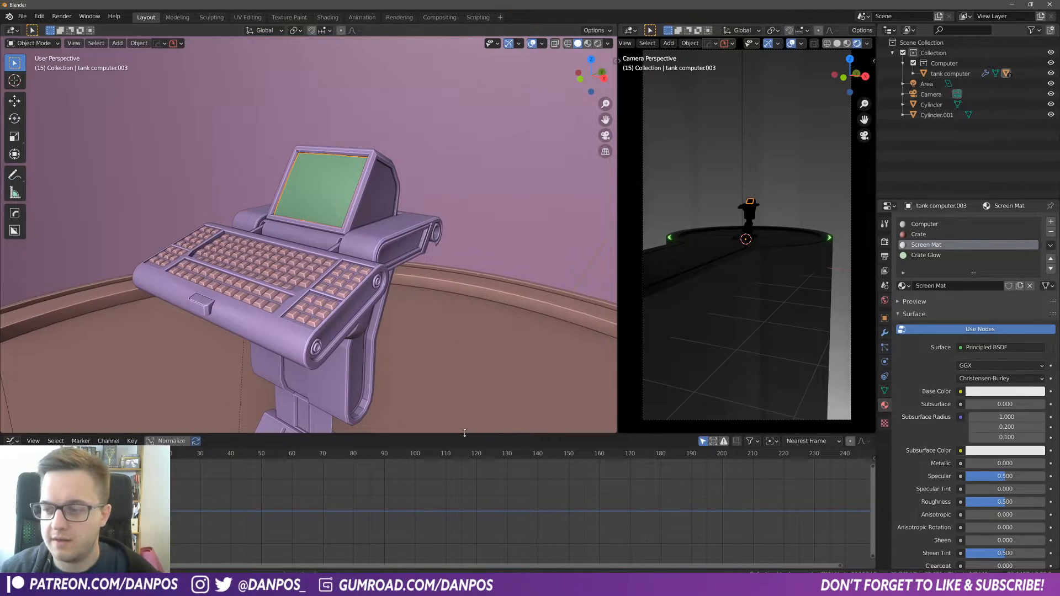
drag(469, 435, 469, 391)
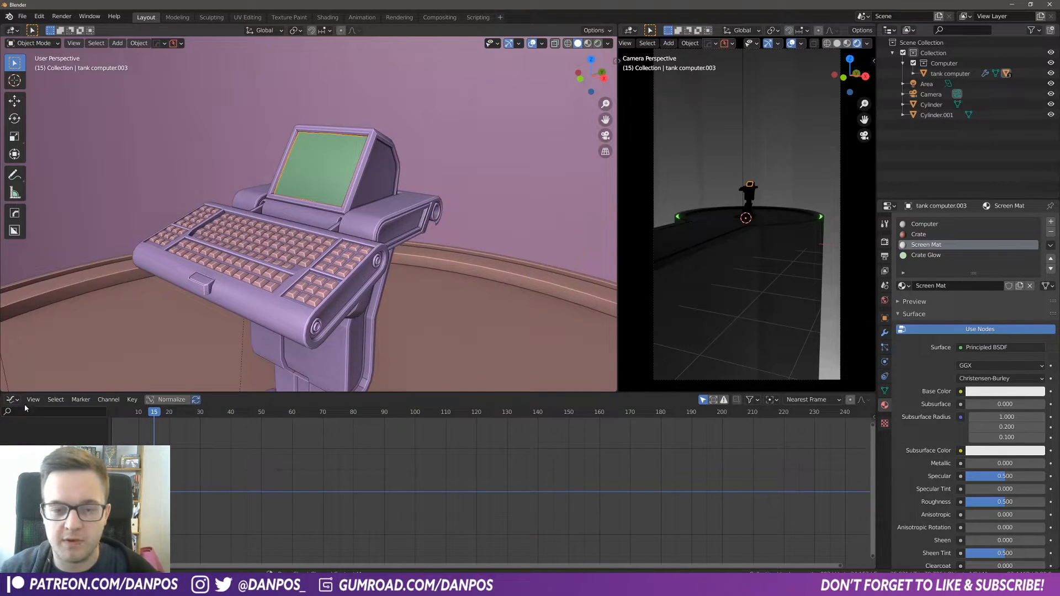
click(12, 400)
click(36, 471)
middle_drag(316, 508, 323, 465)
scroll(335, 482, up, 4)
scroll(335, 481, up, 3)
scroll(323, 464, down, 2)
click(323, 465)
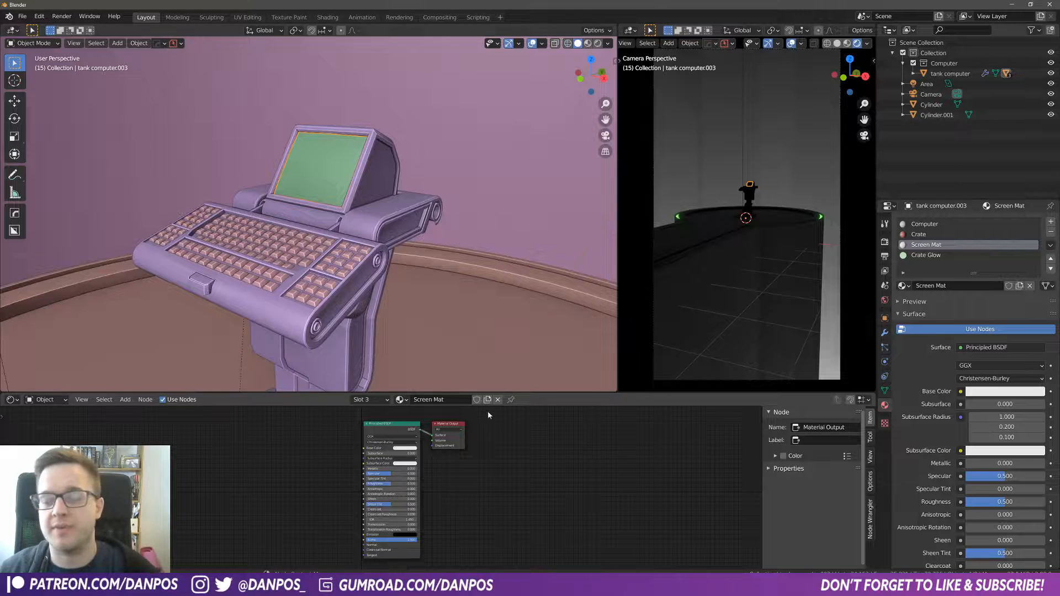
Step: Delete the default Principled BSDF node from the Screen Mat node tree
drag(357, 393, 356, 338)
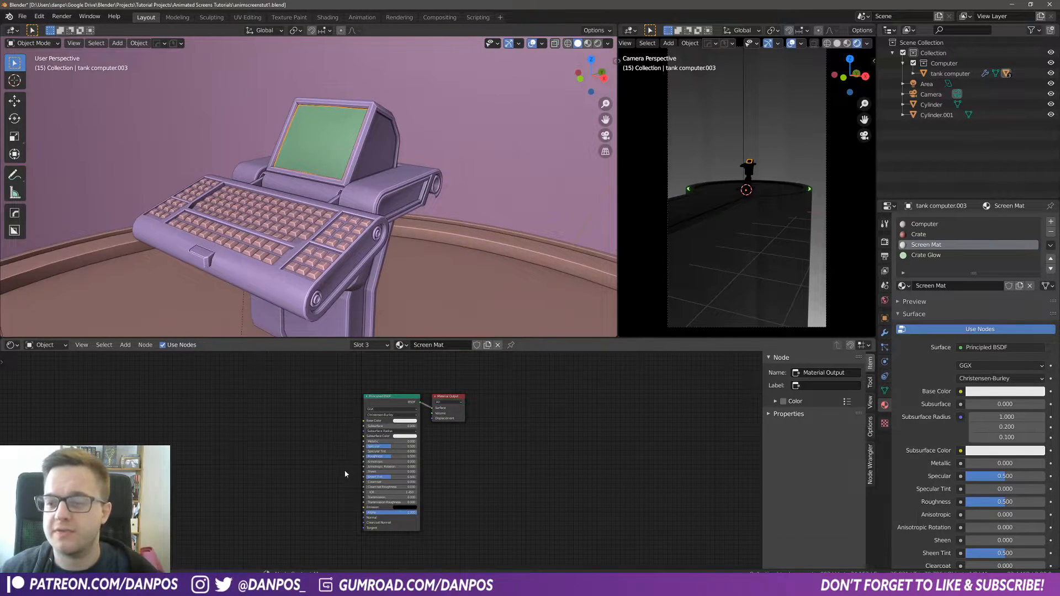
scroll(345, 474, up, 2)
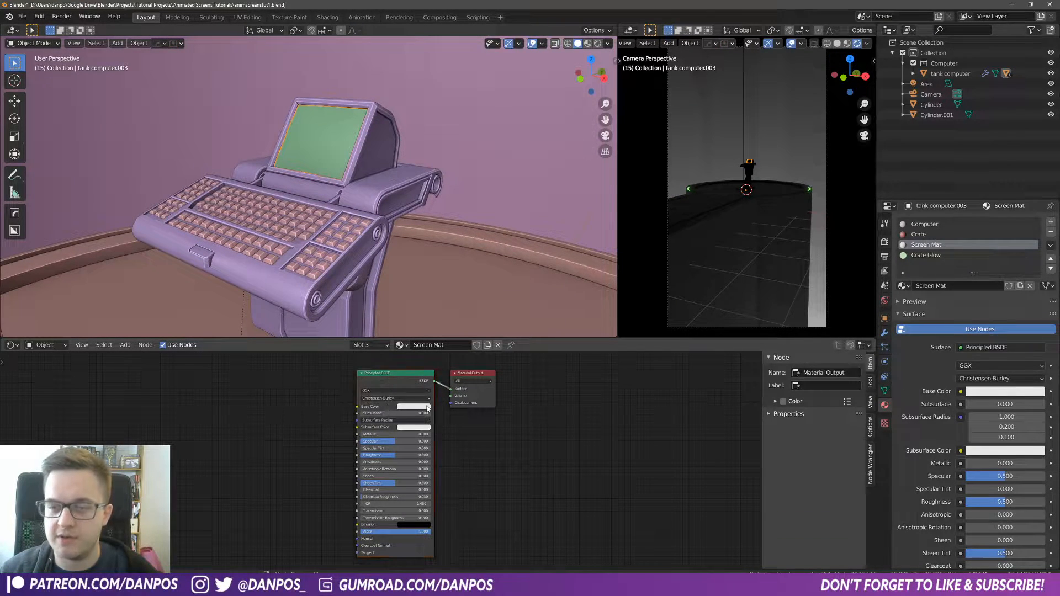
click(431, 440)
key(x)
Step: Add an Emission node and set its color to bright green
key(shift+a)
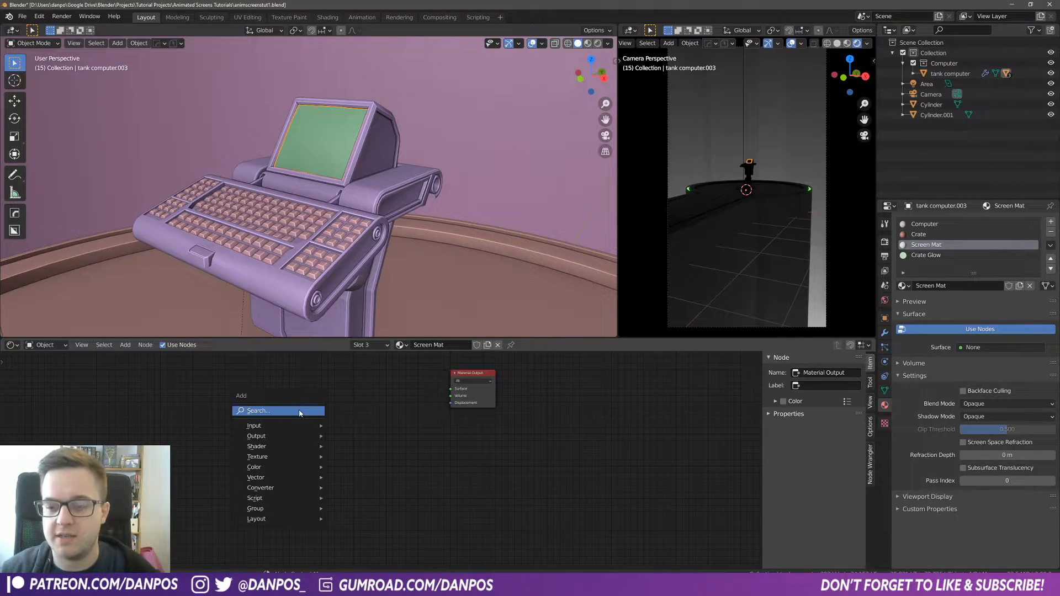
click(300, 410)
text(emi)
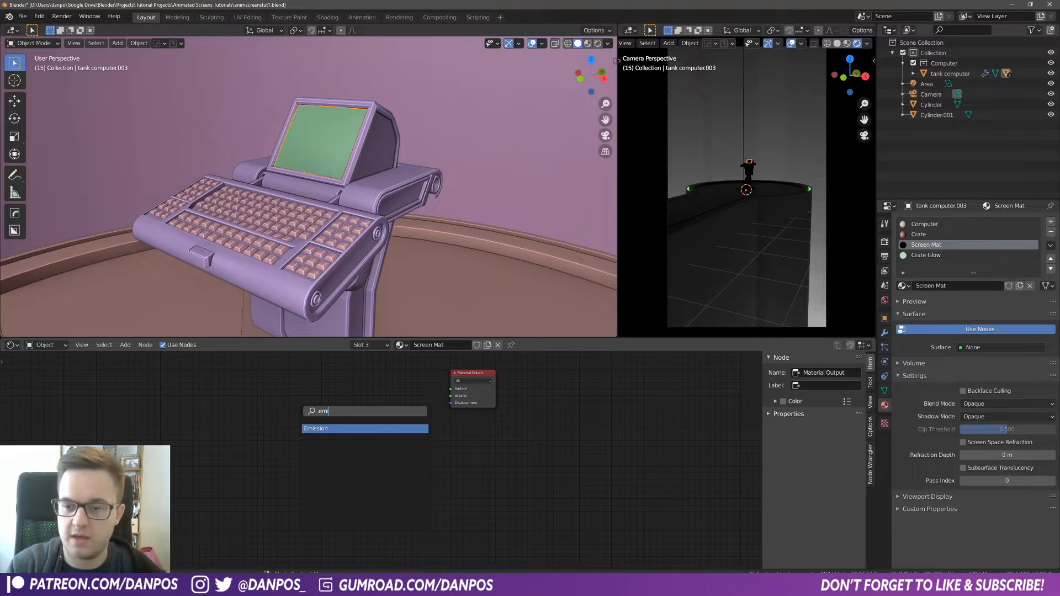
key(Return)
click(298, 407)
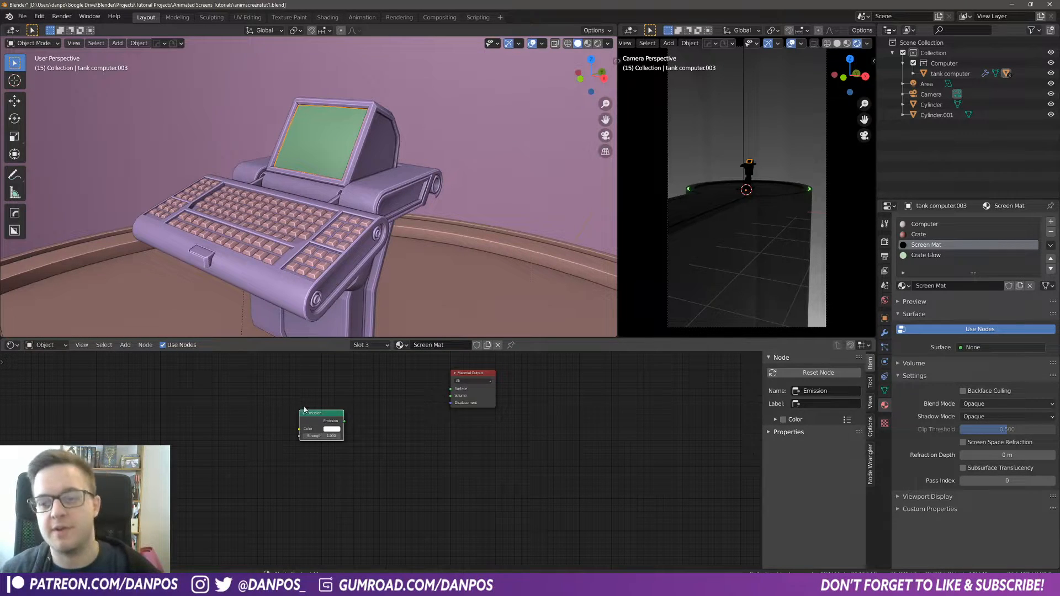
click(332, 429)
drag(343, 359, 330, 350)
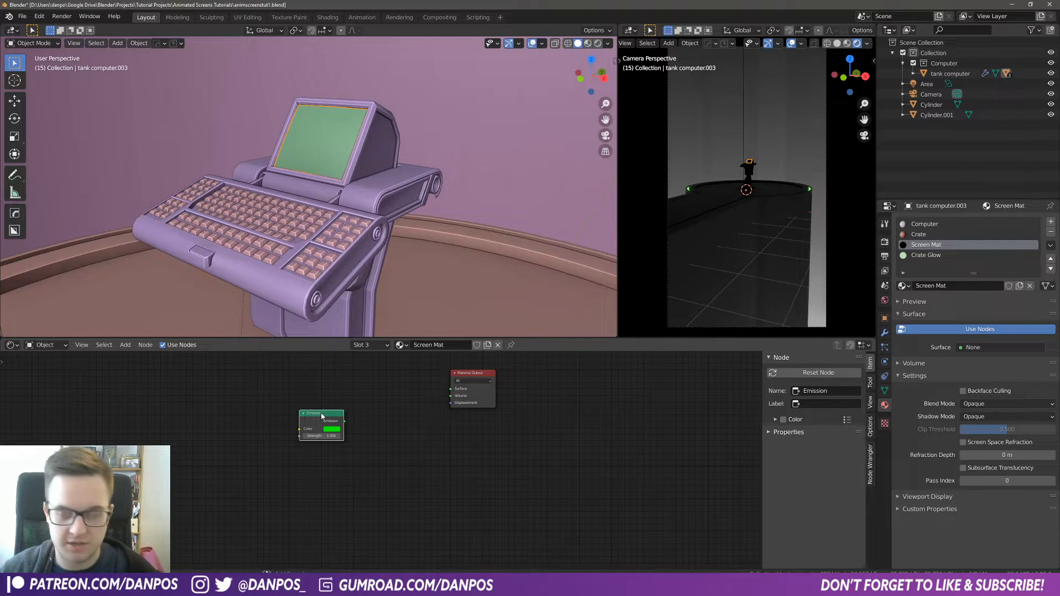
Step: Duplicate the Emission node below the first and set the copy's color to red
key(shift+d)
click(323, 466)
click(333, 480)
click(349, 433)
drag(287, 407, 293, 464)
Step: Add a Mix Shader combining the green and red Emission nodes, and set its Fac to 0
key(shift+a)
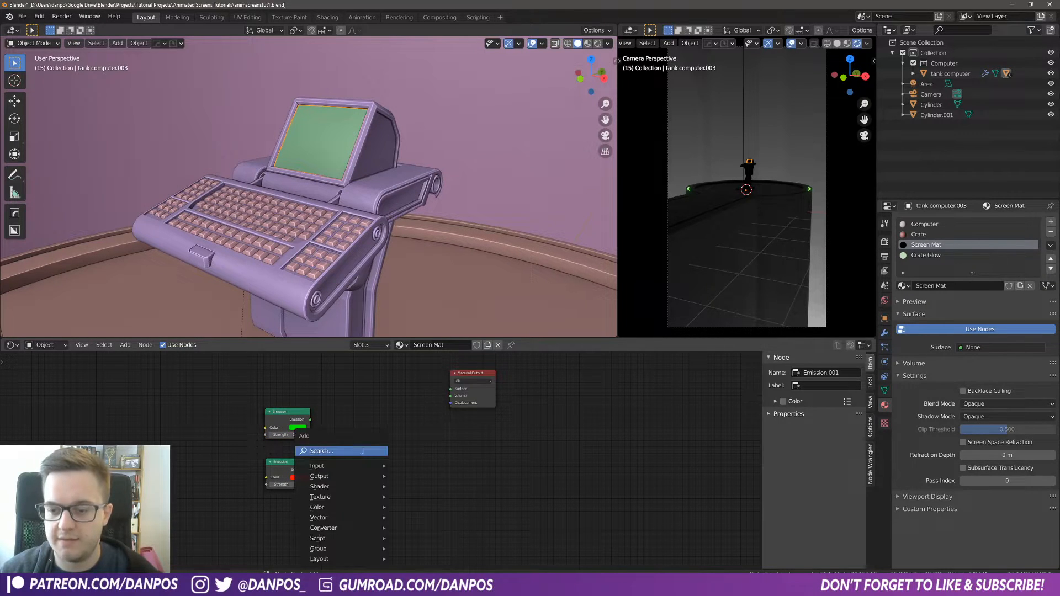
click(363, 452)
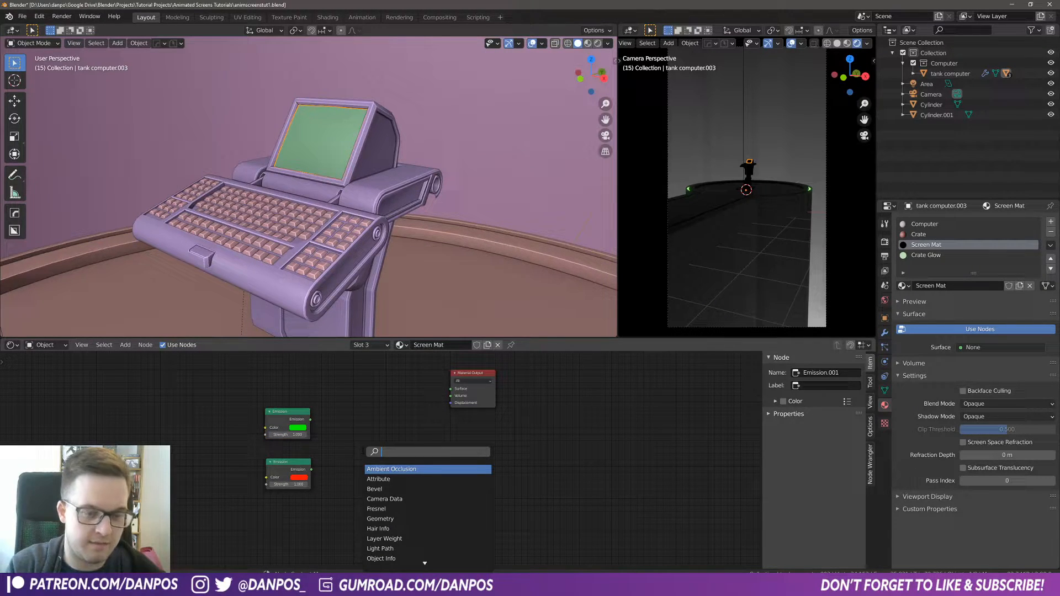
text(mix)
key(Return)
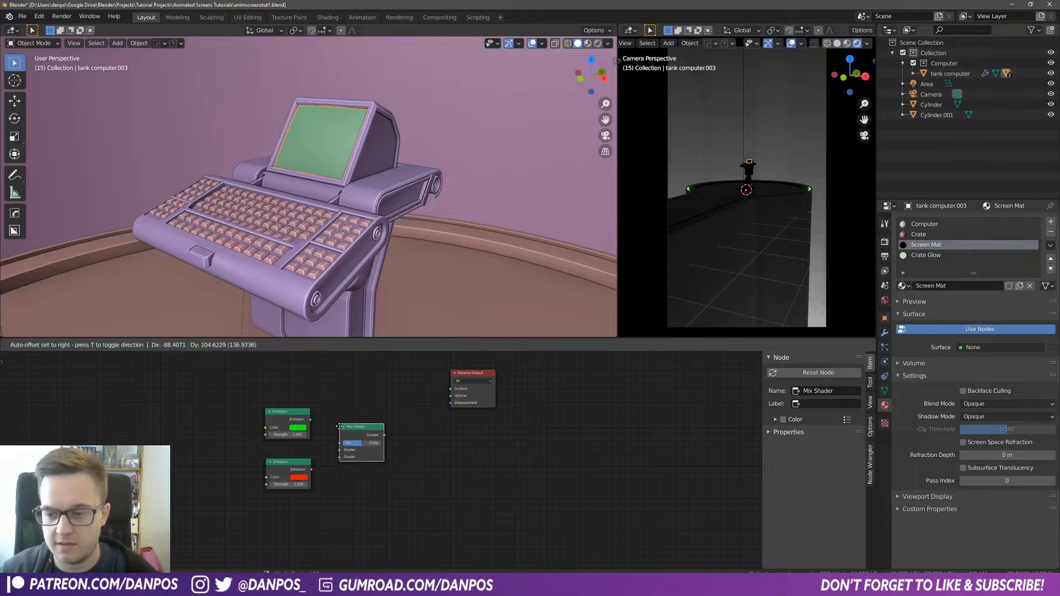
click(339, 431)
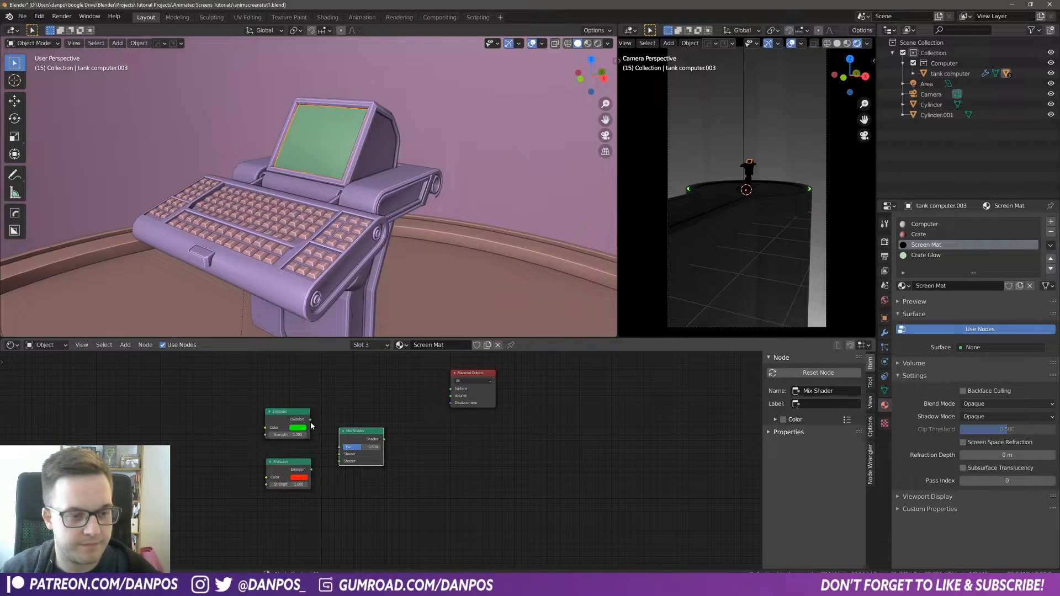
drag(311, 421, 345, 450)
scroll(350, 453, up, 2)
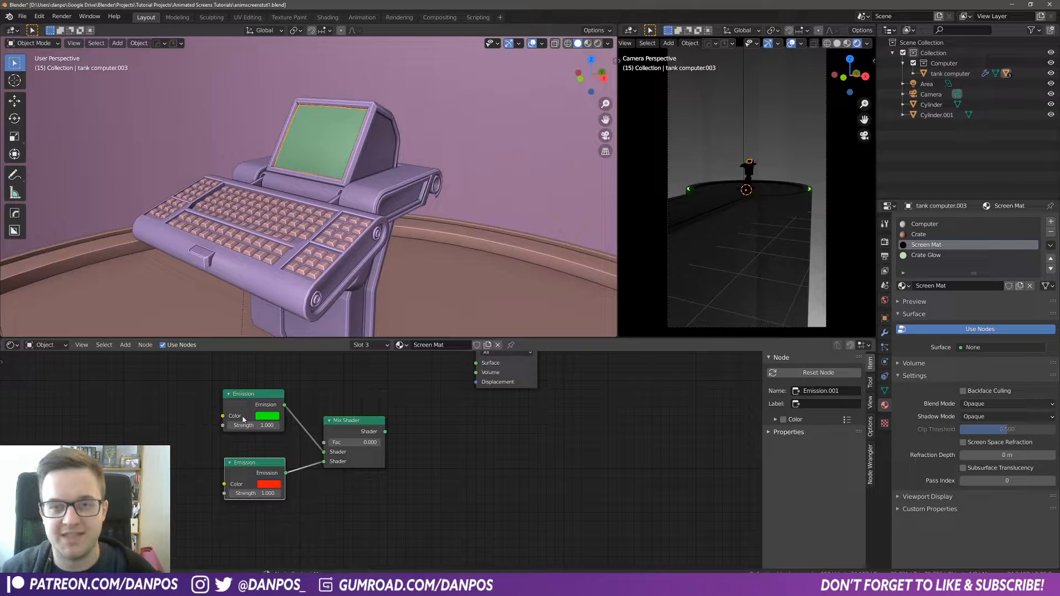
drag(353, 442, 383, 445)
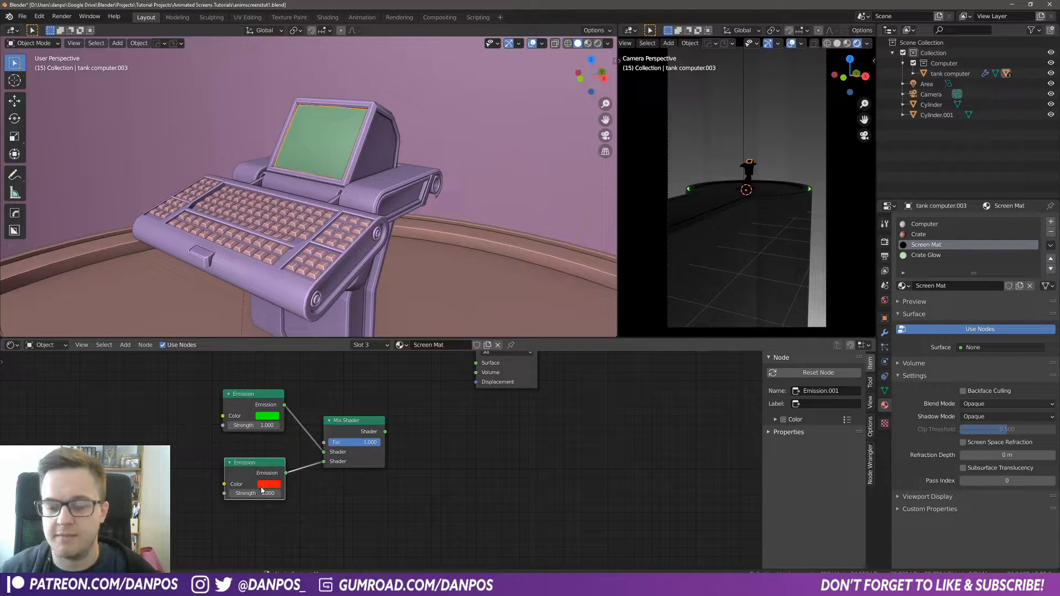
drag(383, 445, 328, 463)
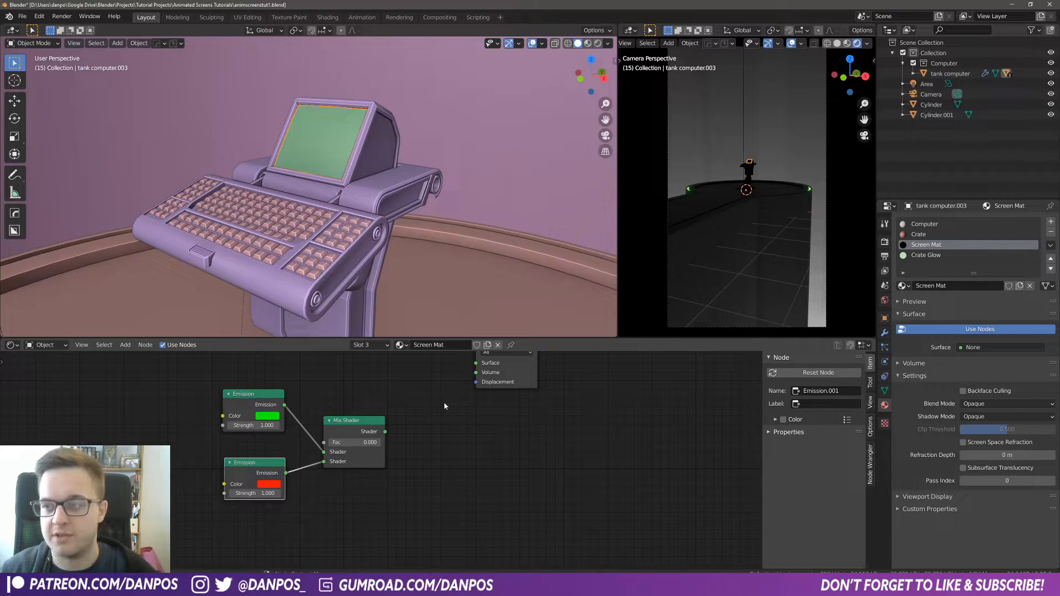
Step: Add a second Mix Shader and feed the first Mix Shader's output into it
middle_drag(432, 409, 434, 429)
key(shift+a)
click(417, 390)
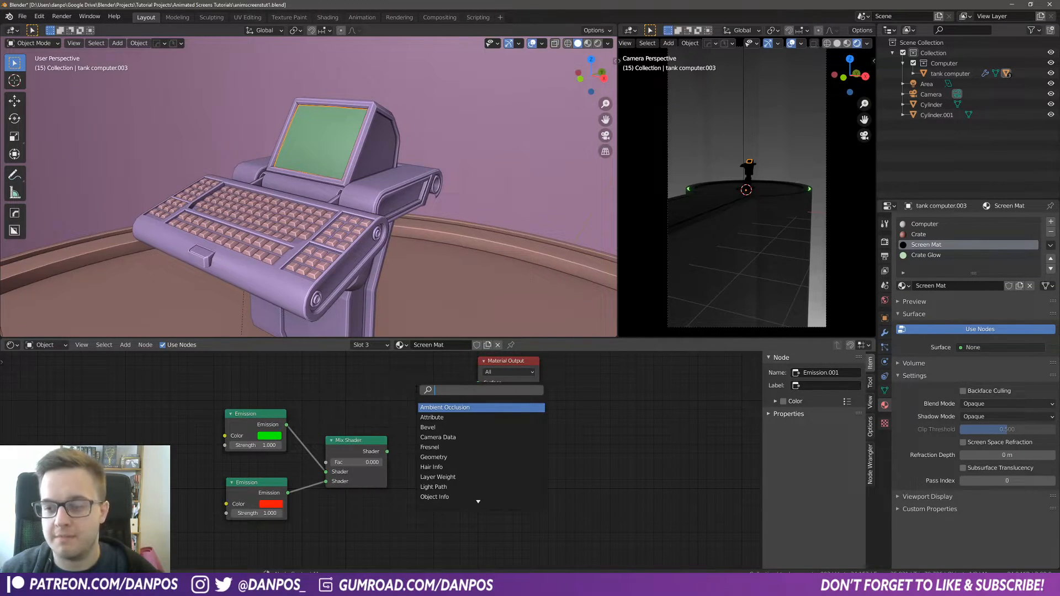
text(mix)
key(Return)
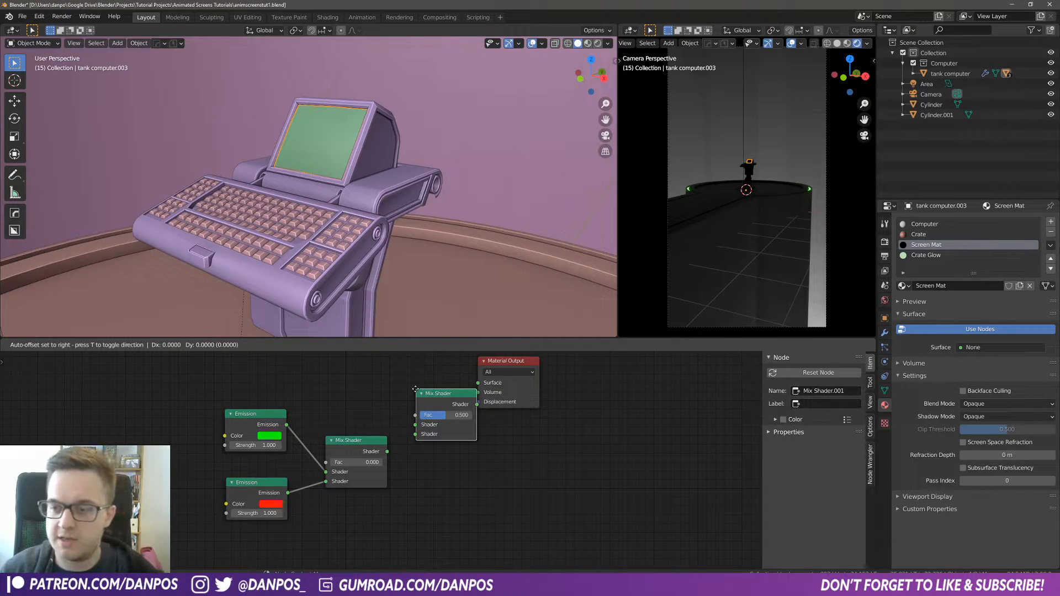
click(345, 438)
drag(379, 451, 396, 433)
Step: Add a Glossy BSDF node and move the two Emission nodes lower to make room
key(shift+a)
click(299, 378)
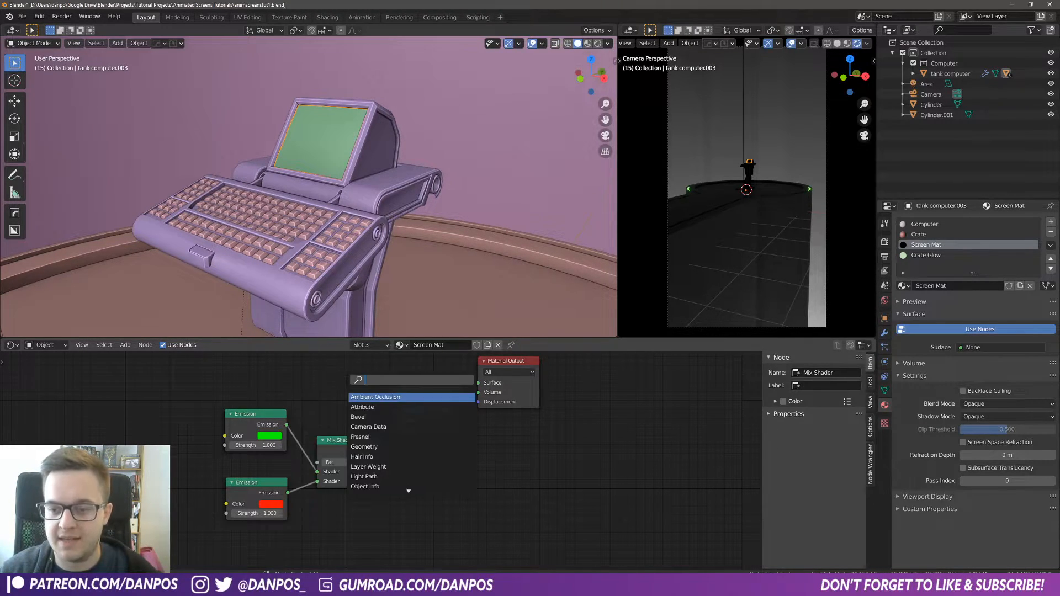
text(gloss)
key(Return)
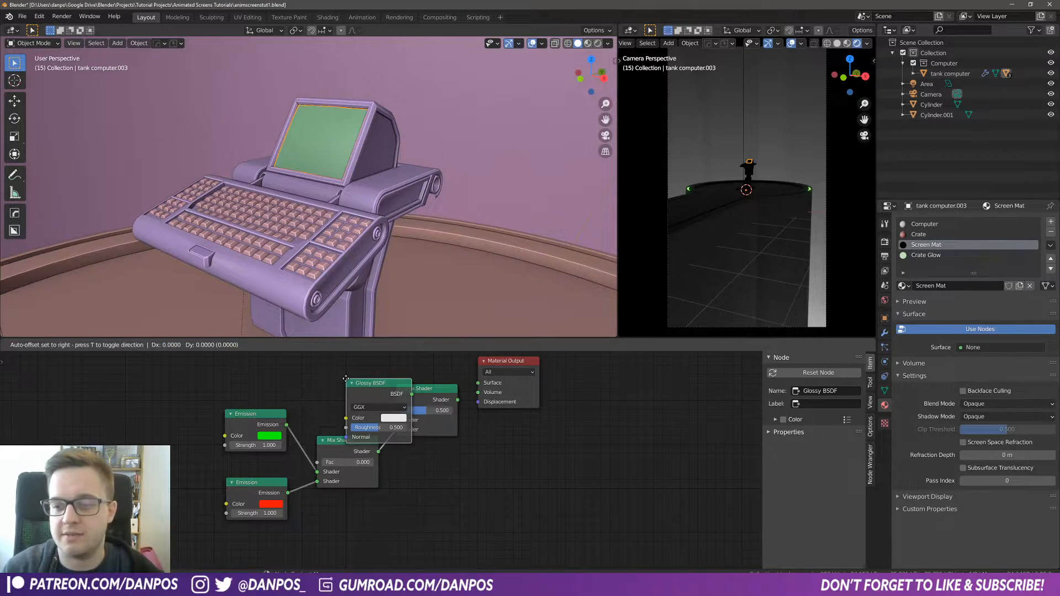
click(301, 384)
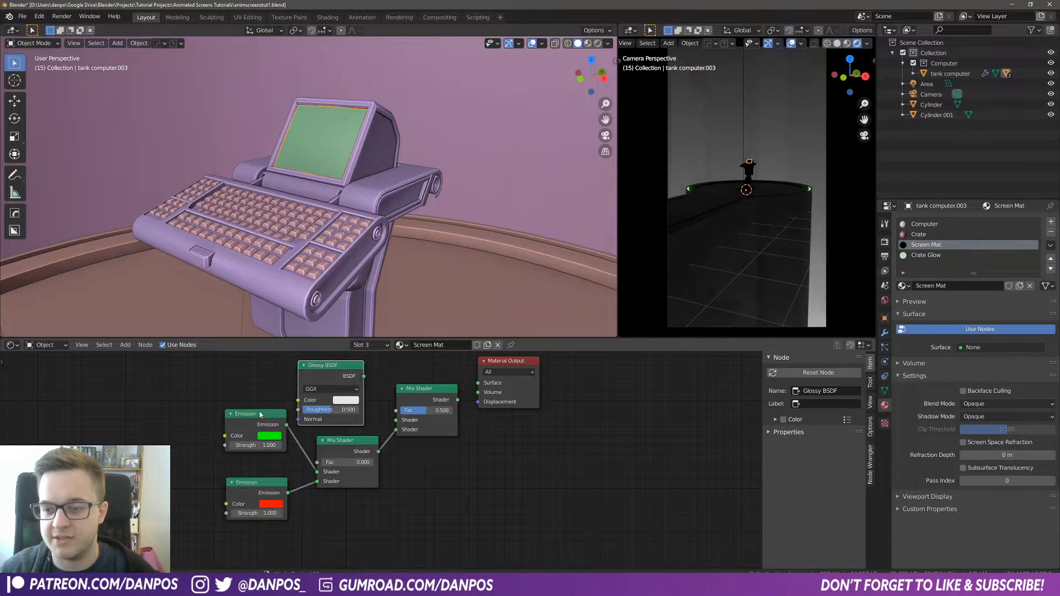
drag(234, 415, 234, 449)
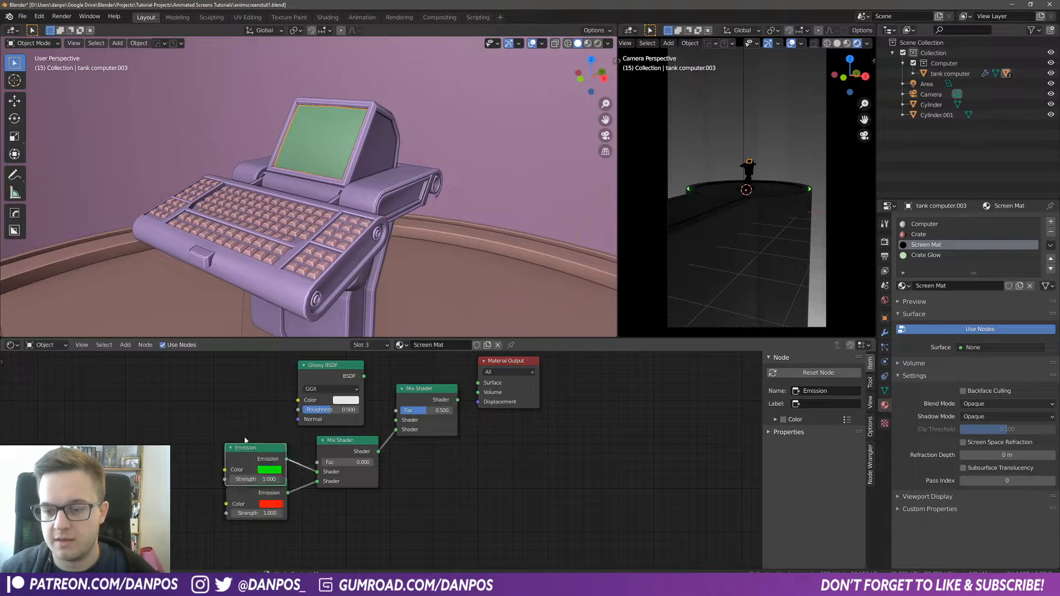
drag(254, 495, 254, 517)
Step: Connect the Glossy BSDF to the second Mix Shader and that Mix Shader to the Material Output surface
drag(348, 440, 348, 488)
scroll(340, 465, down, 1)
middle_drag(340, 465, 347, 479)
drag(374, 416, 401, 449)
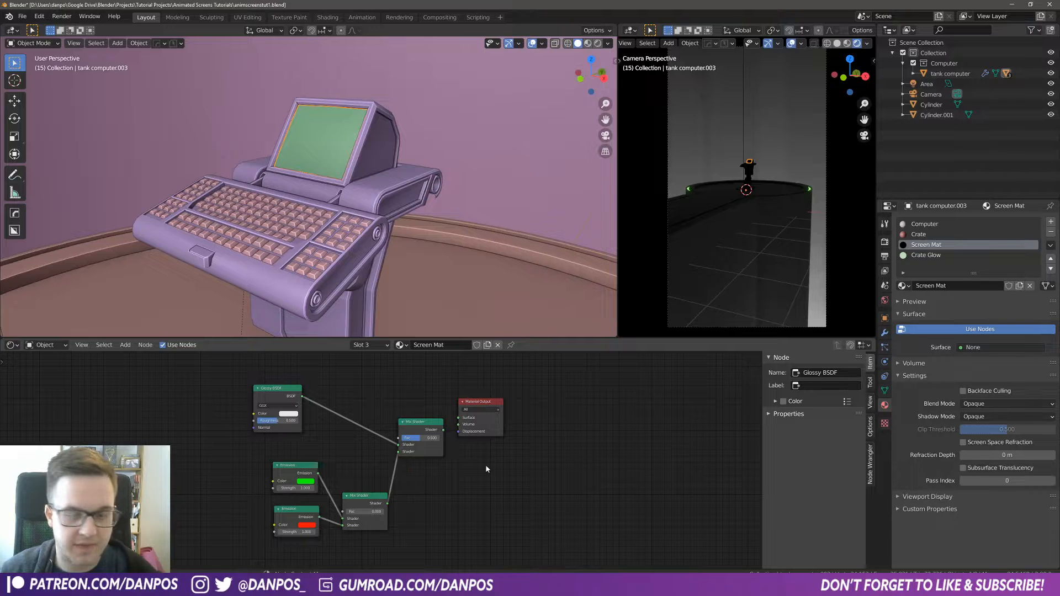
drag(443, 430, 462, 421)
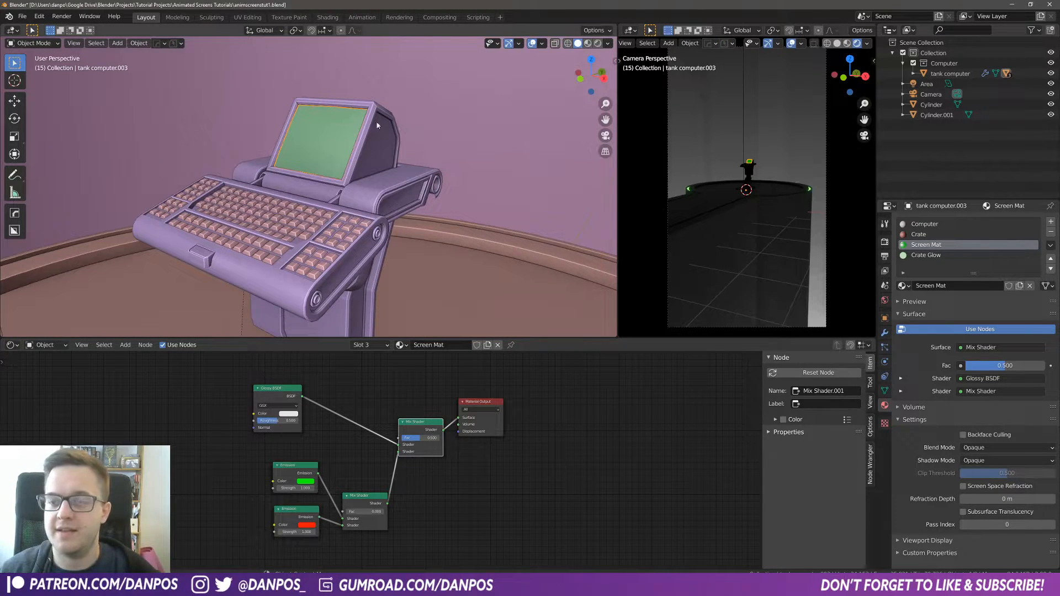
Step: Switch the viewport to rendered shading and try the first Mix Shader's Fac at 1 before undoing it
click(598, 43)
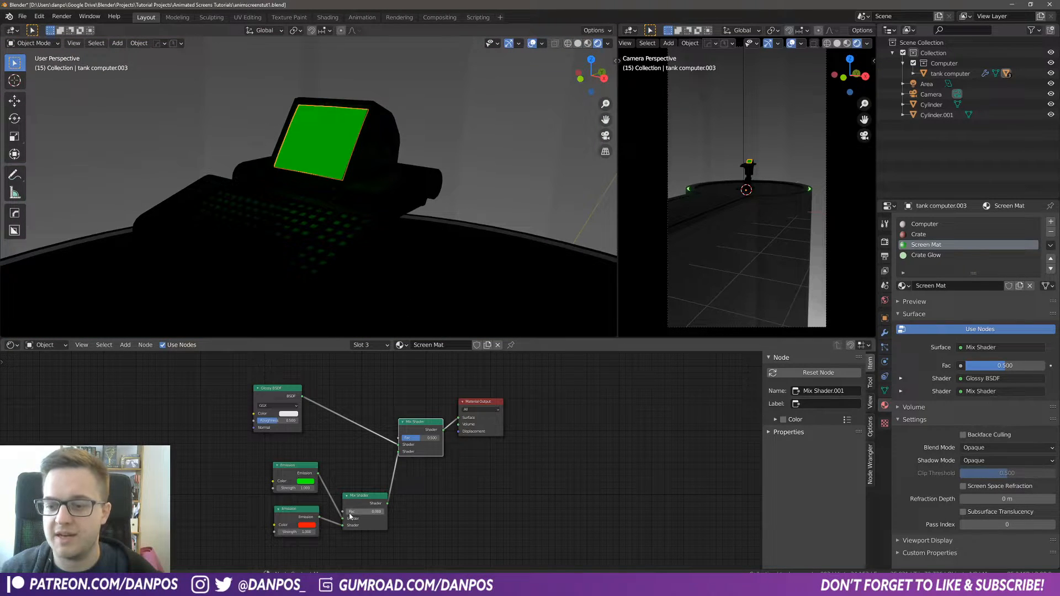
drag(365, 512, 386, 506)
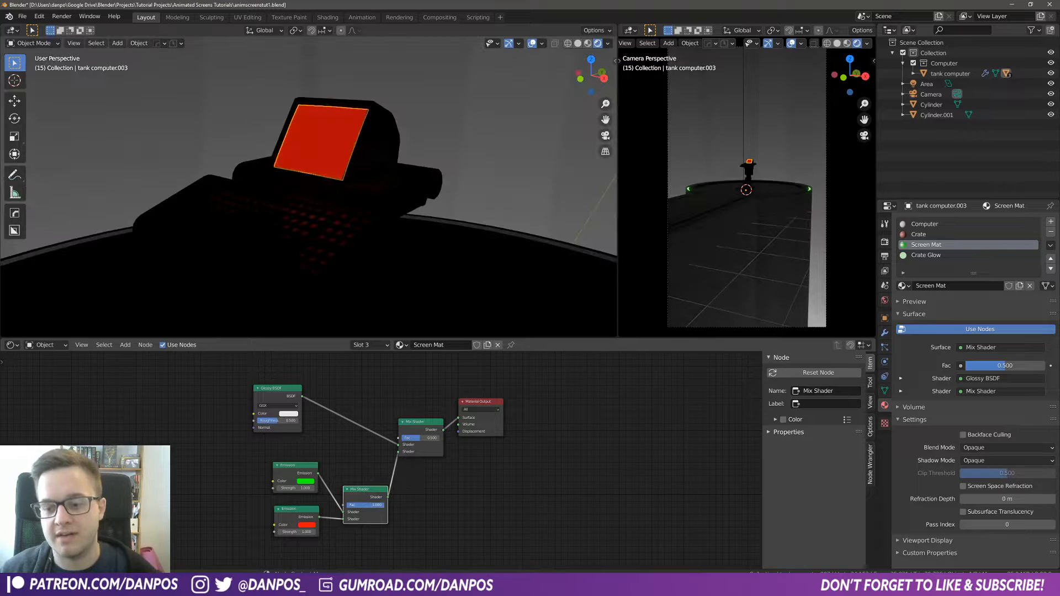
key(ctrl+z)
mouse_move(354, 508)
mouse_down()
mouse_move(388, 507)
mouse_move(354, 507)
mouse_up()
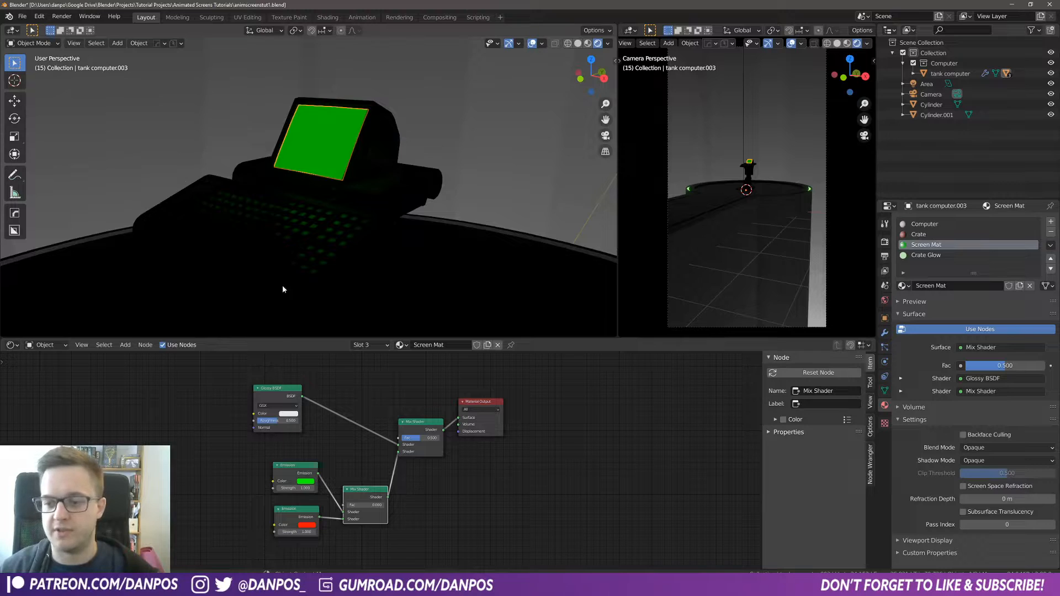
Step: Save the Blender file and switch to Photoshop
key(ctrl+s)
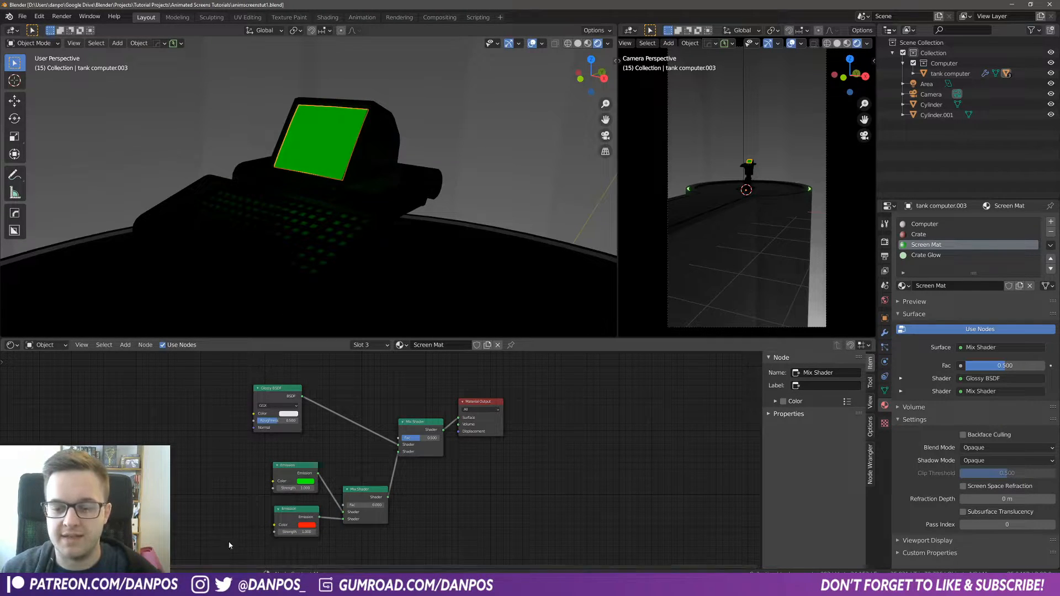
click(206, 503)
key(alt+Tab)
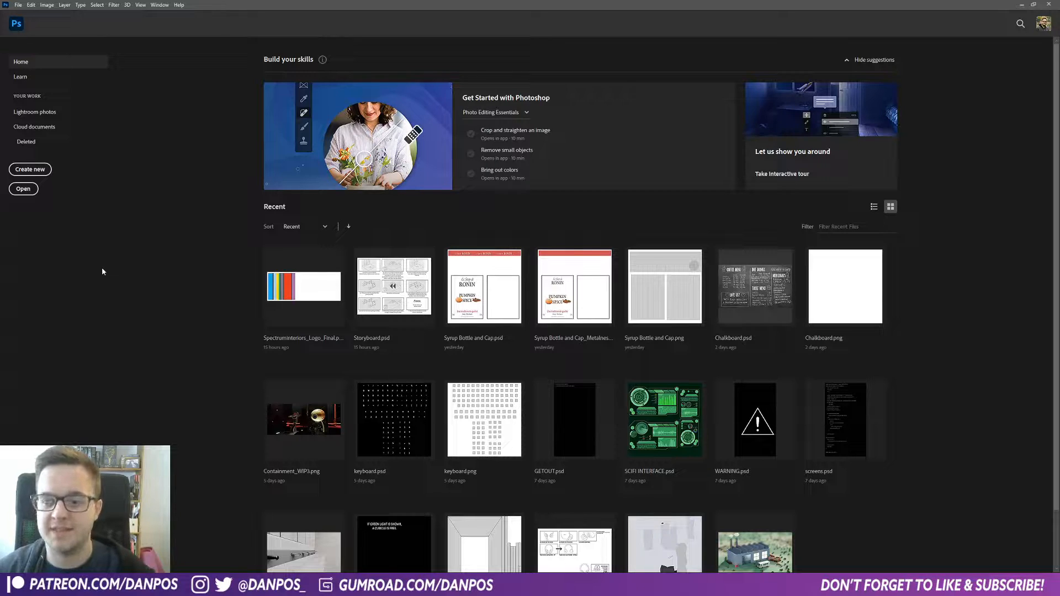
Step: Create a new document 1080 pixels wide and 2560 pixels high
key(ctrl+n)
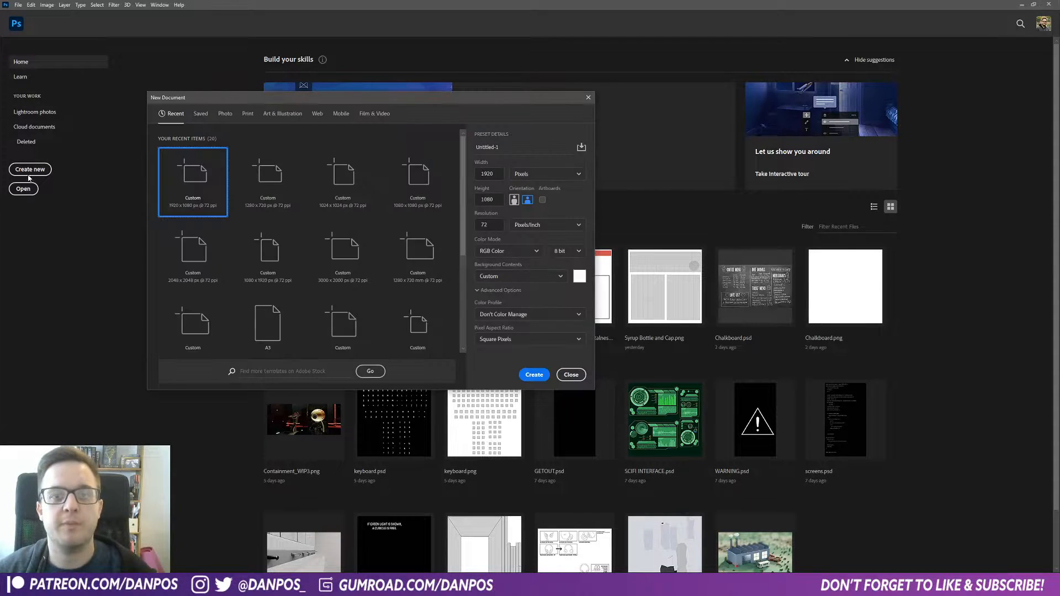
double_click(497, 176)
click(496, 175)
drag(499, 172, 441, 173)
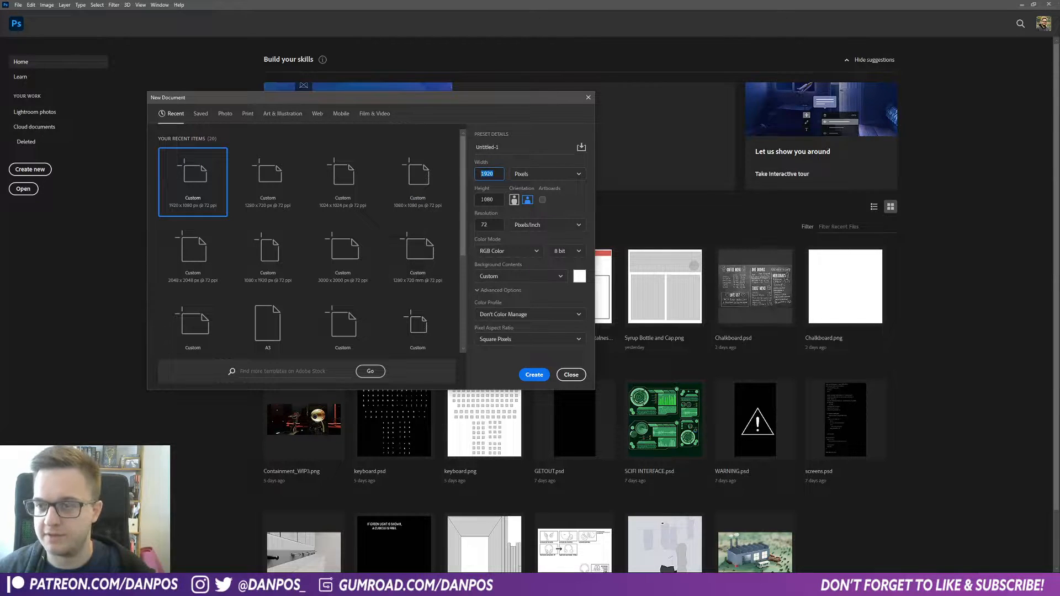
drag(499, 201, 468, 204)
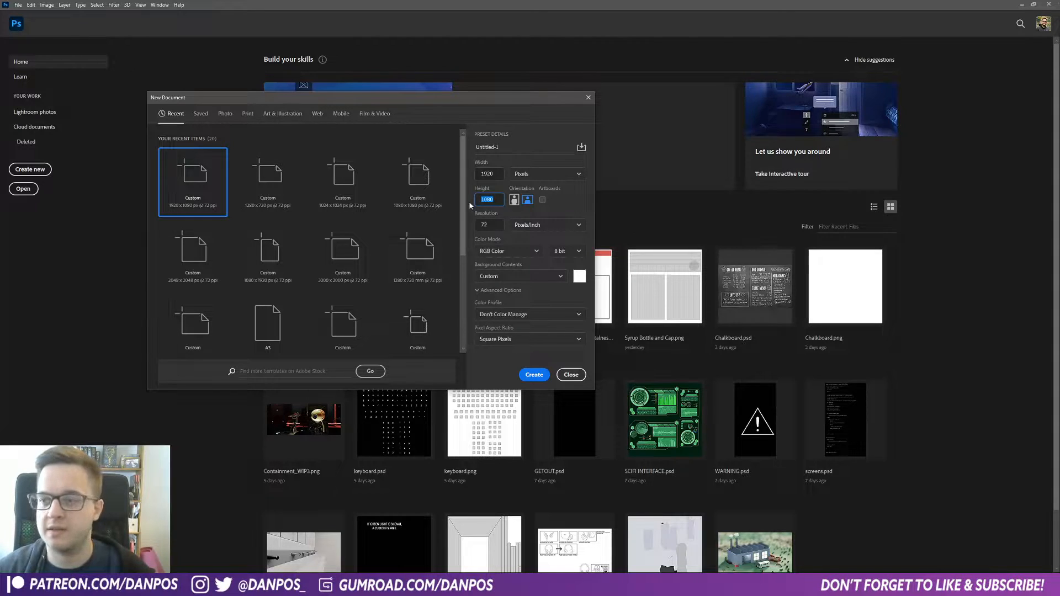
click(498, 173)
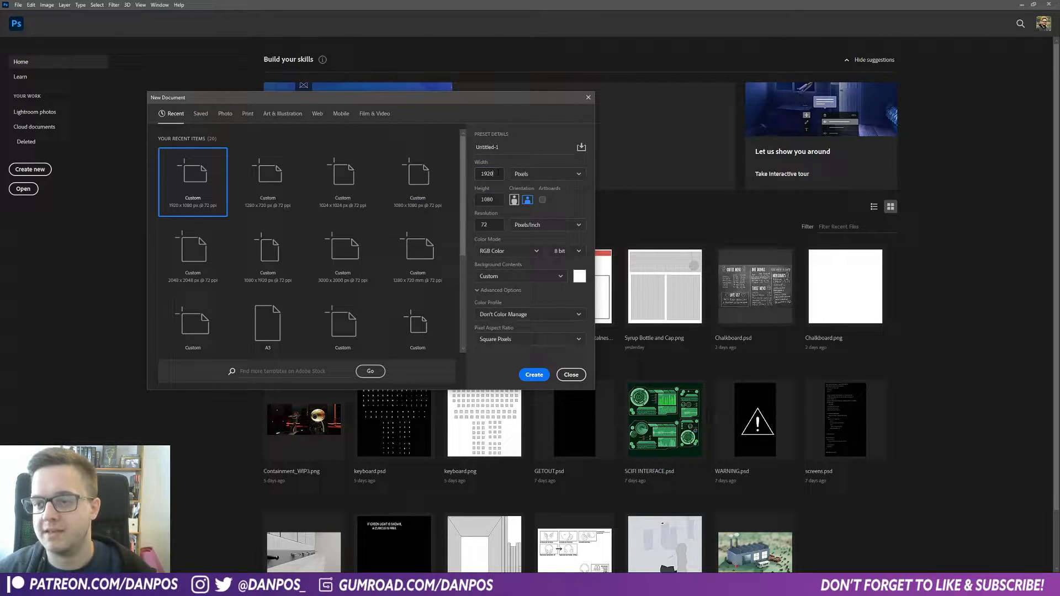
key(Tab)
text(1920)
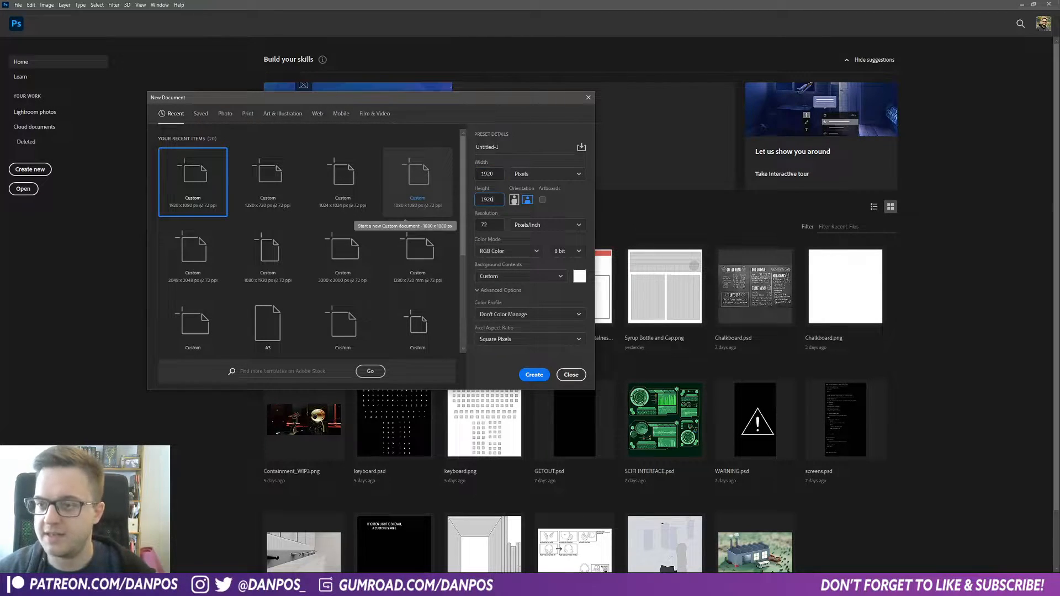
key(shift+Tab)
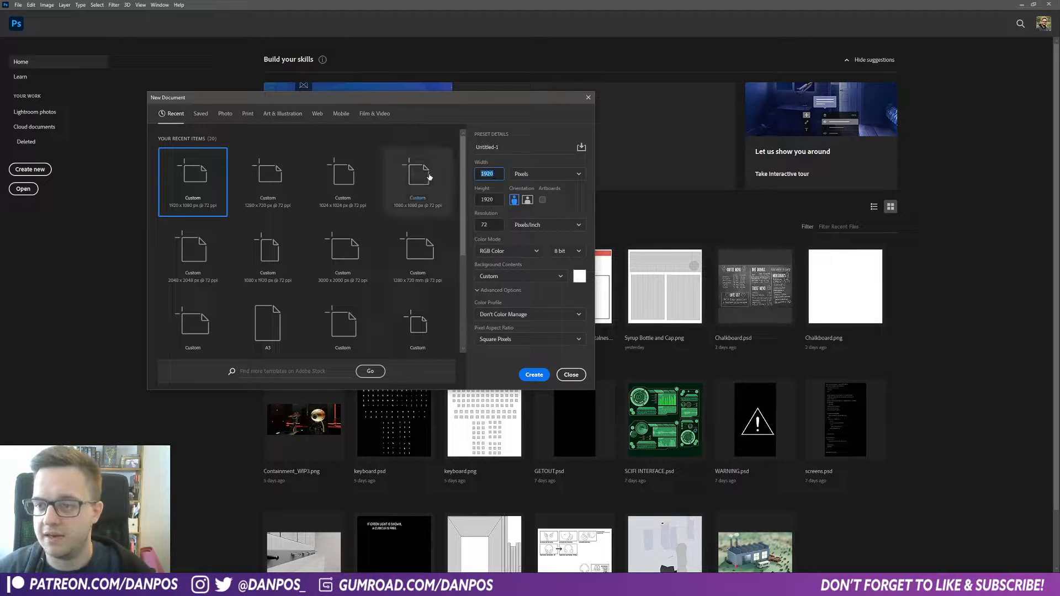
text(1080)
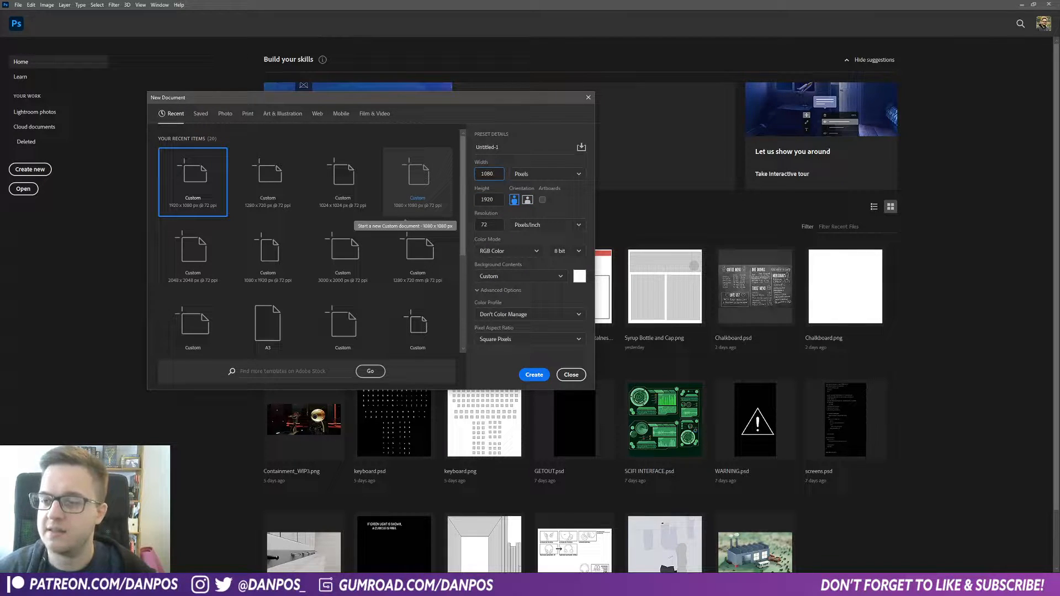
key(Tab)
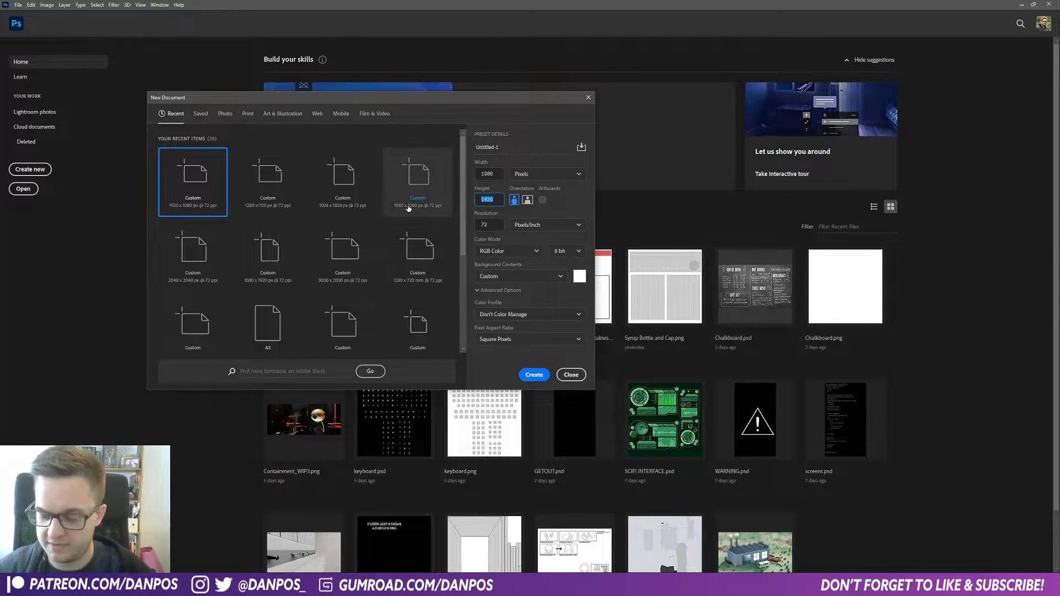
text(2)
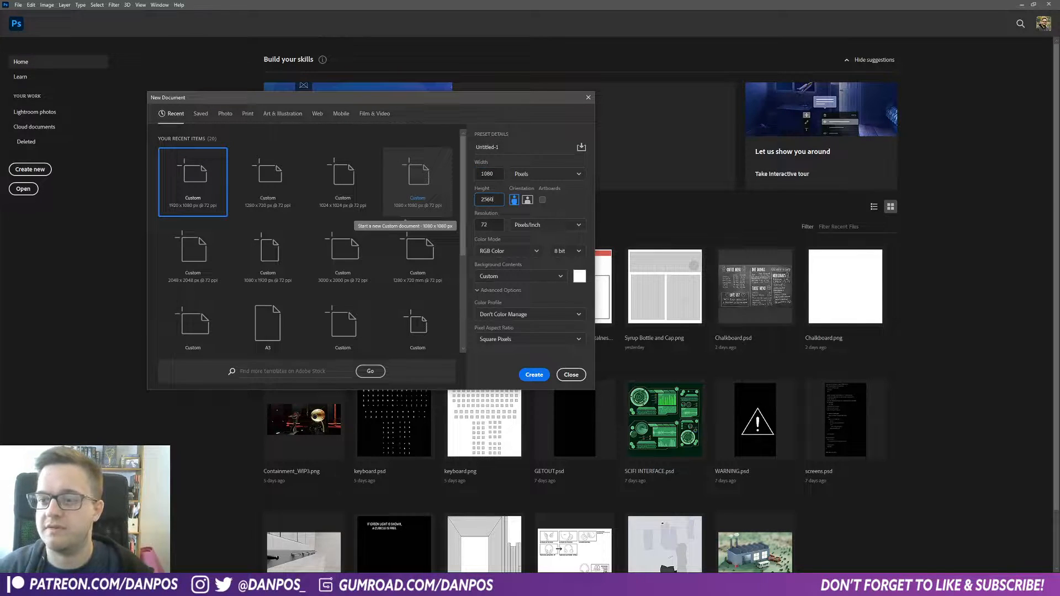
key(Escape)
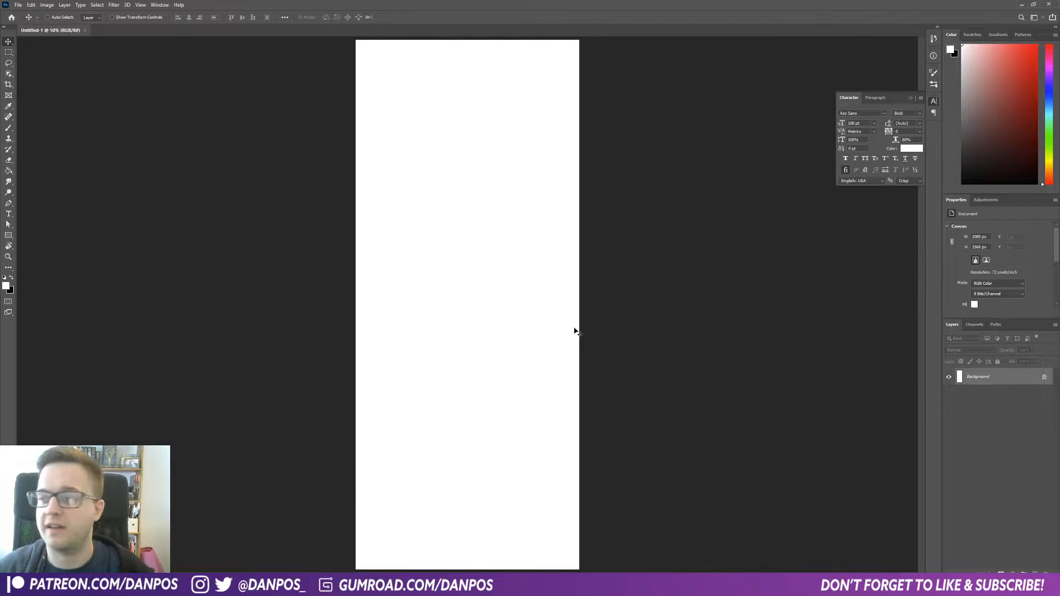
Step: Reset to default colors and fill the background with black using the Paint Bucket
click(12, 278)
click(10, 171)
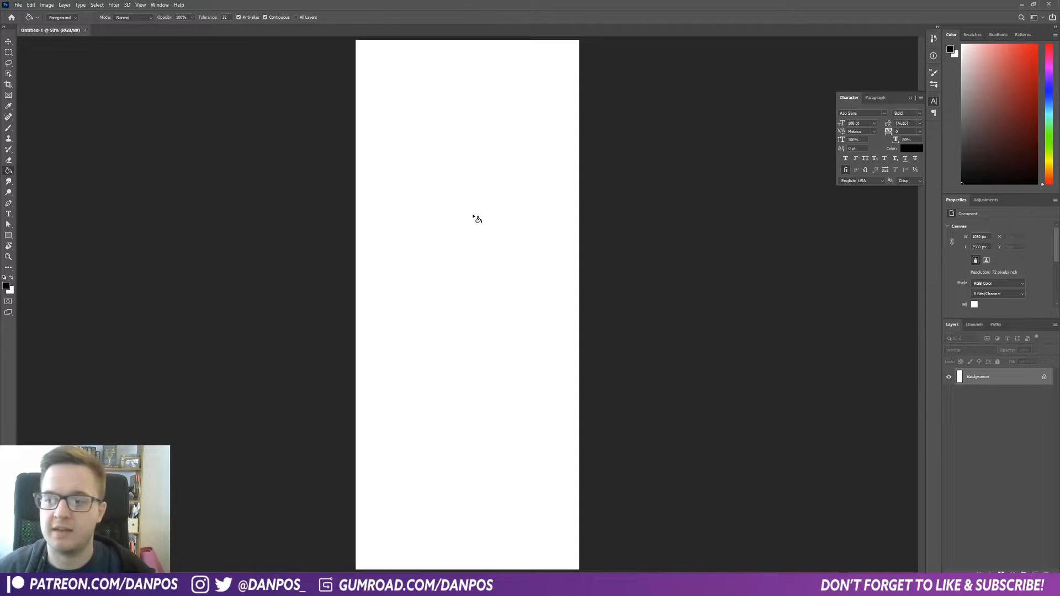
click(476, 217)
Step: Select the Type tool and set its text color to white
click(8, 215)
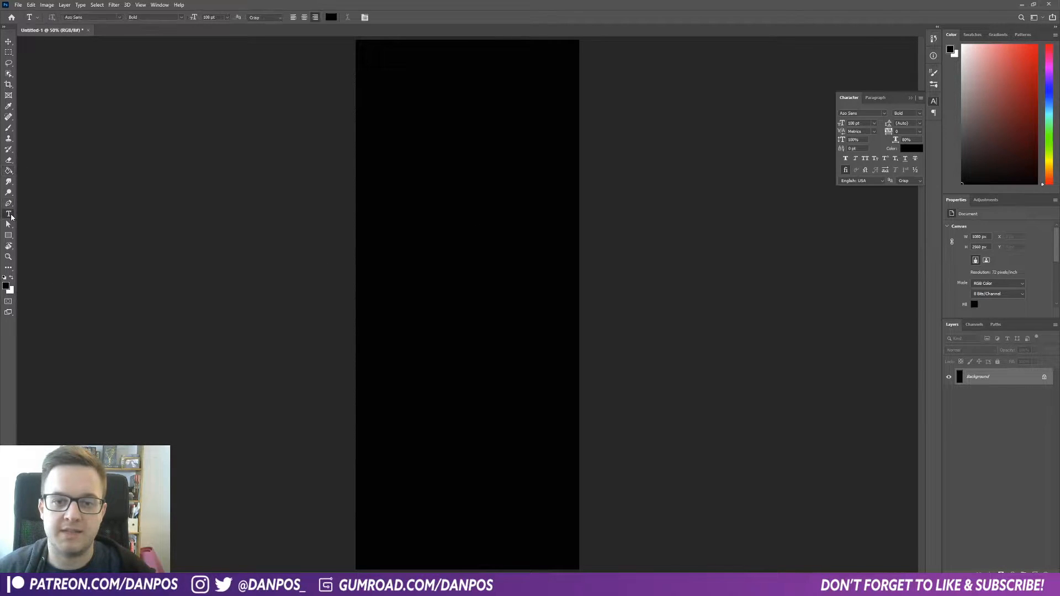
click(330, 17)
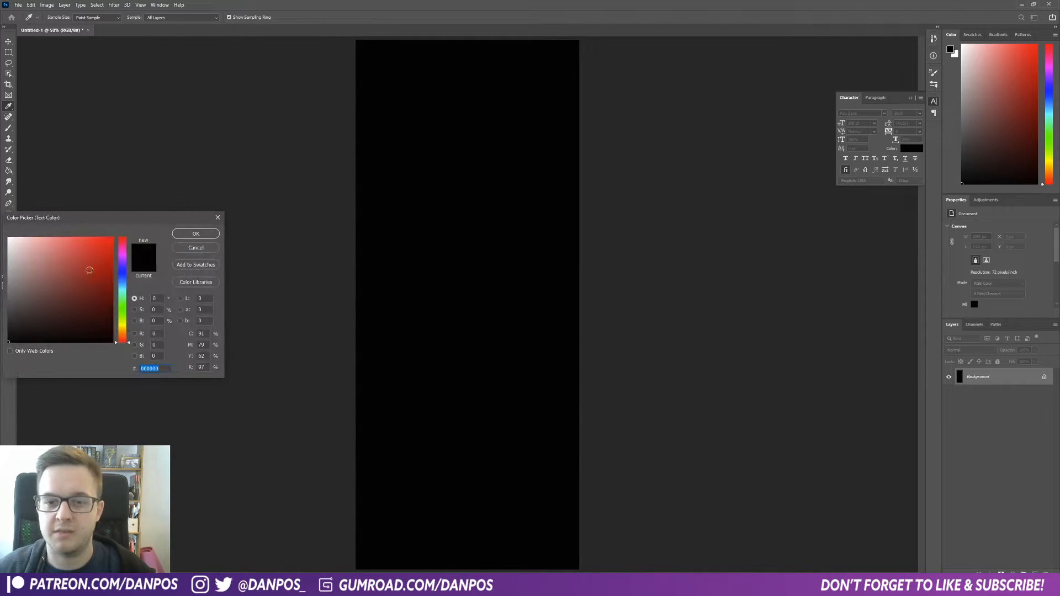
click(9, 238)
click(195, 234)
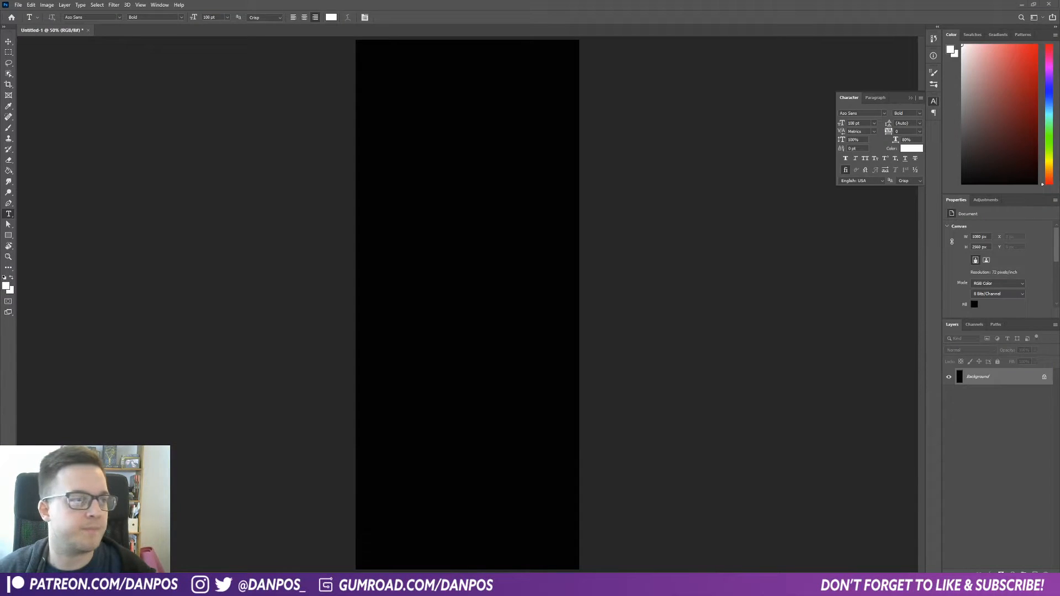
Step: Switch to the browser and generate fake code on hackertyper.net by typing random keys
drag(1, 83, 320, 1)
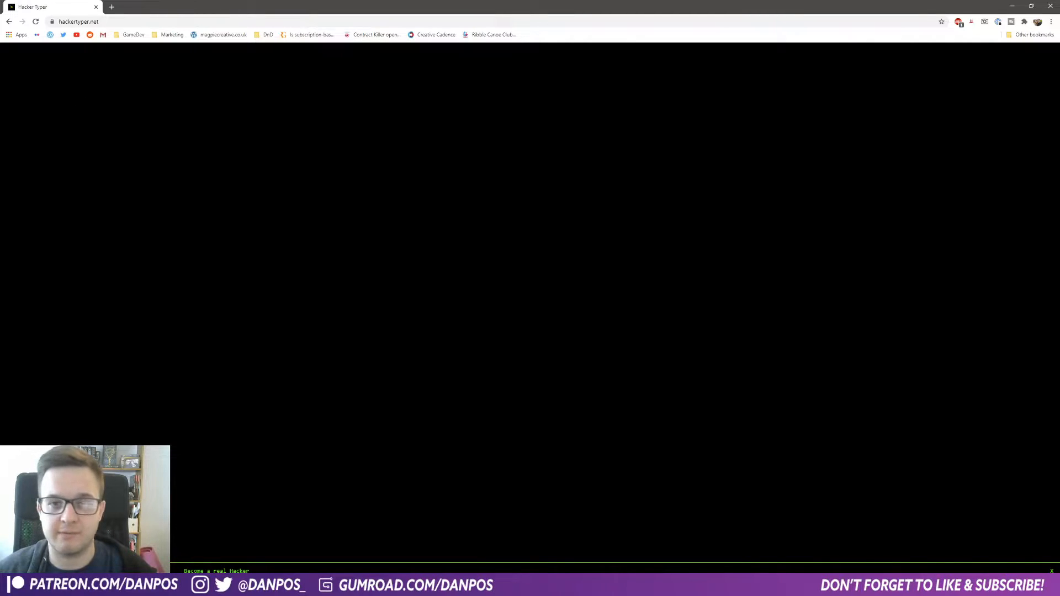
text(str)
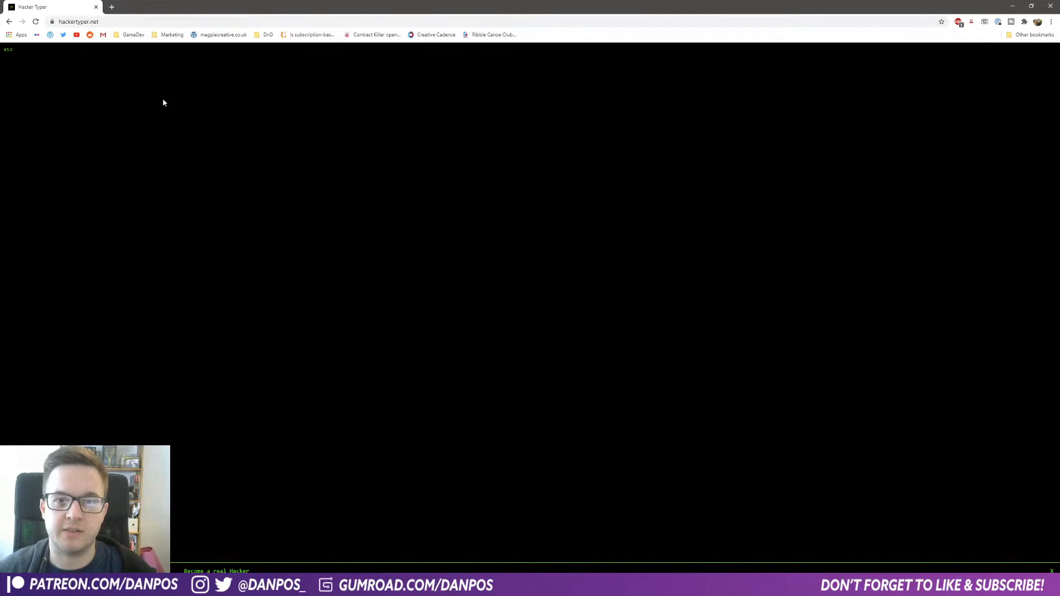
text(uct group_info init_groups = { .usage = ATOMIC_INIT(2) };  struct group_info *groups_alloc(int gidsetsize){)
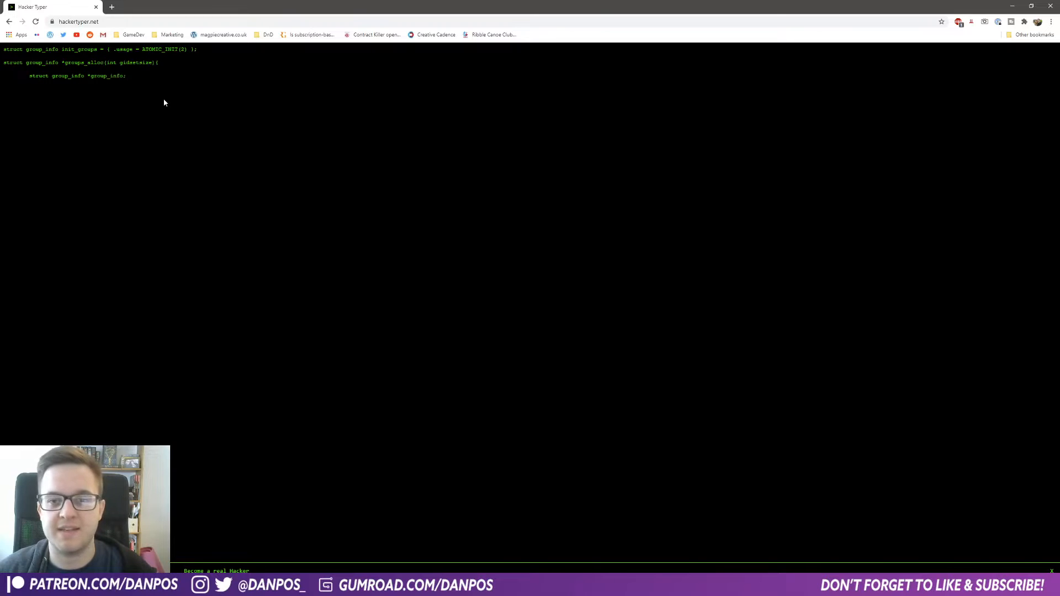
text( 	struct group_info *group_info; 	int nblocks; 	int i;  	nblocks = (gidsetsize + NGROUPS_PER_BLOCK - 1) / NGROUPS_PER_BLOCK; 	/* Make sure we always allocate at least one indirect block pointer */)
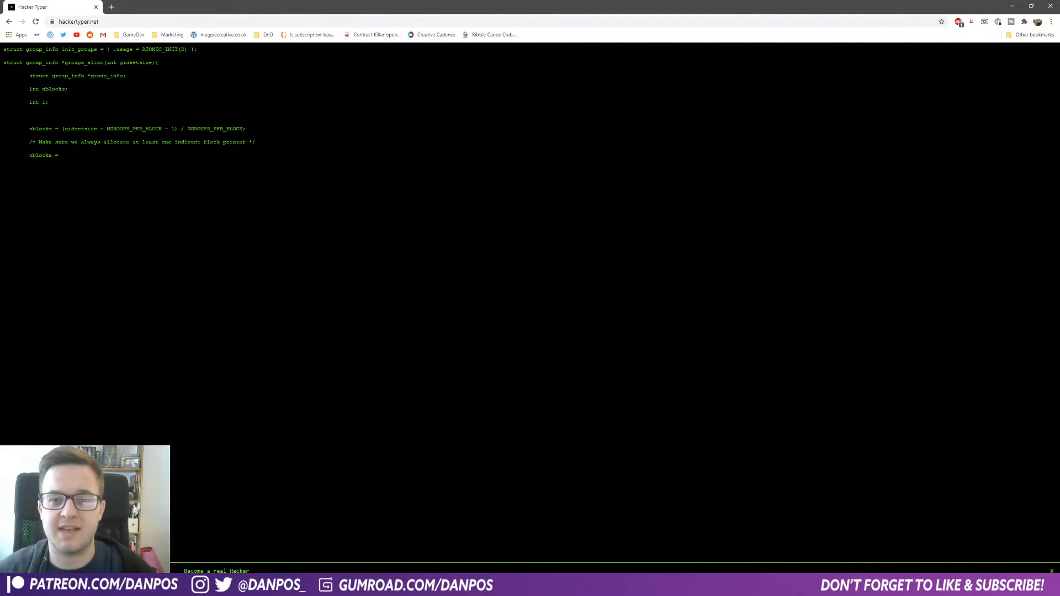
text( 	nblocks = nblocks ? : 1; 	group_info = kmalloc(sizeof(*group_info) + nblocks*sizeof(gid_t *), GFP_USER); 	if (!group_info) 		return NULL; 	group_info->ngroups = gidsetsize;)
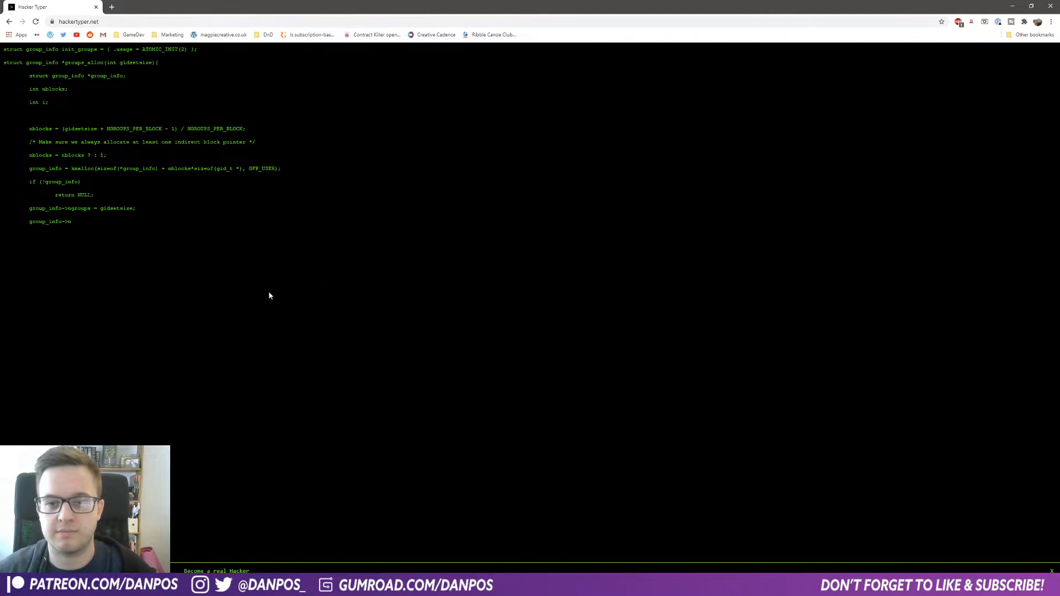
text( 	group_info->nblocks = nblocks; 	atomic_set(&group_info->usage, 1);  	if (gidsetsize <= NGROUPS_SMALL) 		group_info->blocks[0] = group_info->small_block; 	else { 		for (i = 0; i < nblocks; i++) { 			gid_t *b; 			b = (void *)__get_free_page(GFP_USER); 			if (!b) 				goto out_undo_partial_alloc; 			group_info->blocks[i)
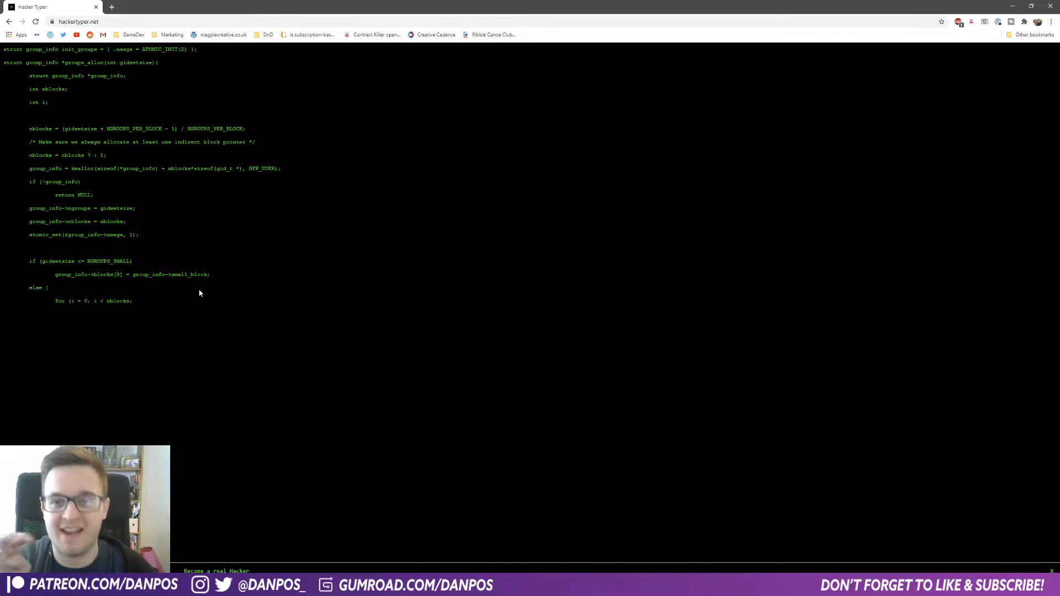
text(] = b; 		} 	} 	return group_info;  out_undo_partial_alloc: 	while (--i >= 0) { 		free_page((unsigned long)group_info->blocks[i]);)
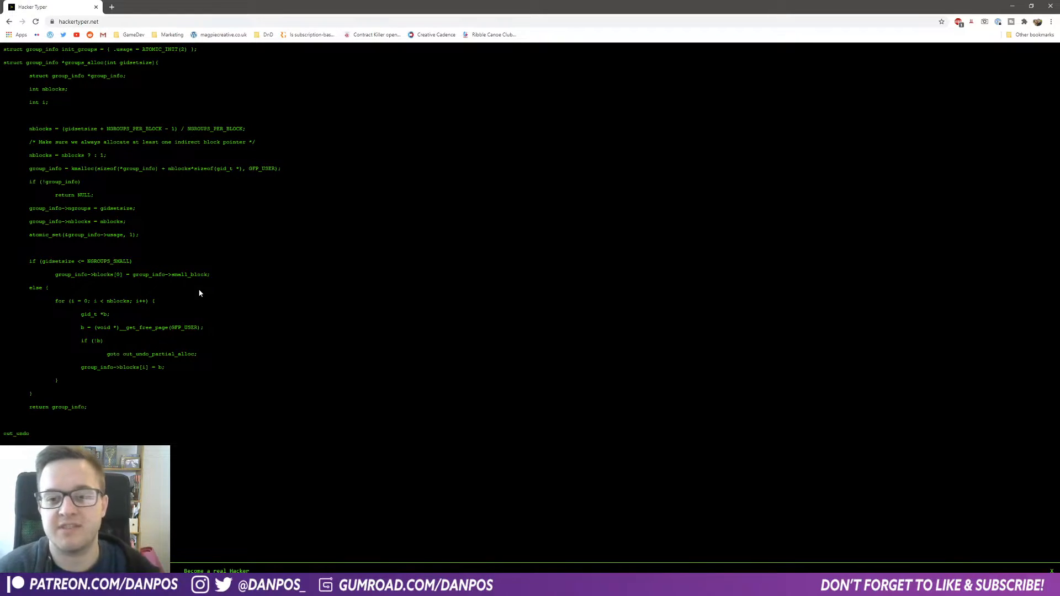
text( 	} 	kfree(group_info); 	return NULL; }  EXPORT_SYMBOL(groups_alloc);  void groups_free(struct group_info *group_info) { 	if (group_info->blocks[0] != group_info->small_block) {)
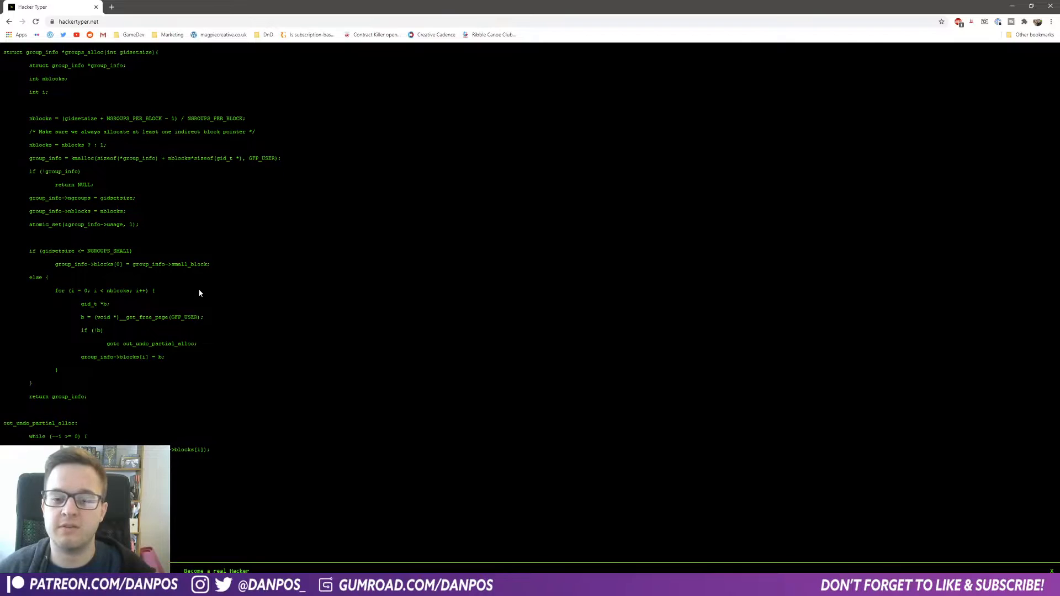
text( 		int i; 		for (i = 0; i < group_info->nblocks; i++) 			free_page((unsigned long)group_info->blocks[i]);)
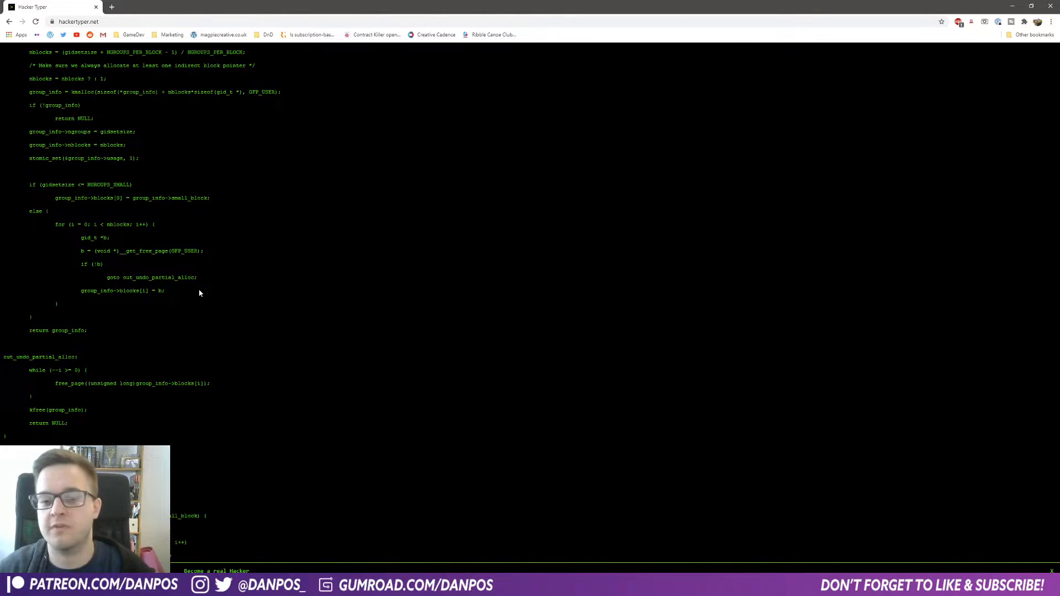
text( 	} 	kfree(group_info); }  EXPORT_SYMBOL(groups_free);  /* export the group_info to a user-space array */ static int groups_to_user(gid_t __user *grouplist, 			 const struct group_info *group_info))
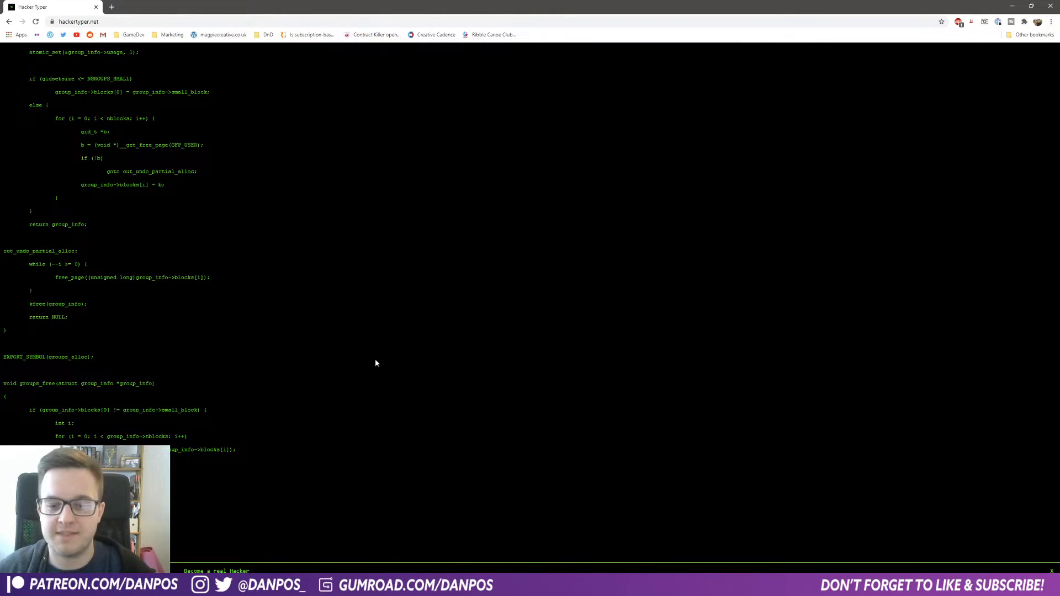
text( { 	int i; 	unsigned int count = group_info->ngroups;  	for (i = 0; i < group_info->nblocks; i++) { 		unsigned int cp_count = min(NGROUPS_PER_BLOCK, count); 		unsigned int len = cp_count * sizeof(*grouplist);  		if (copy_to_user(grouplist, group_info->blocks[i],)
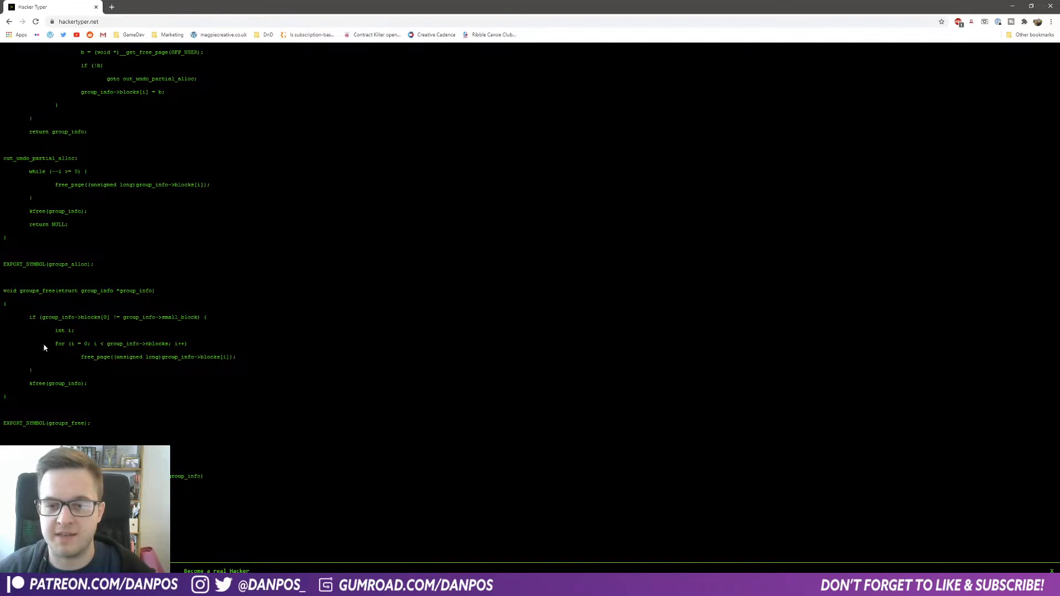
text( len)) 			return -EFAULT;  		grouplist += NGROUPS_PER_BLOCK; 		count -= cp_count; 	} 	return 0; })
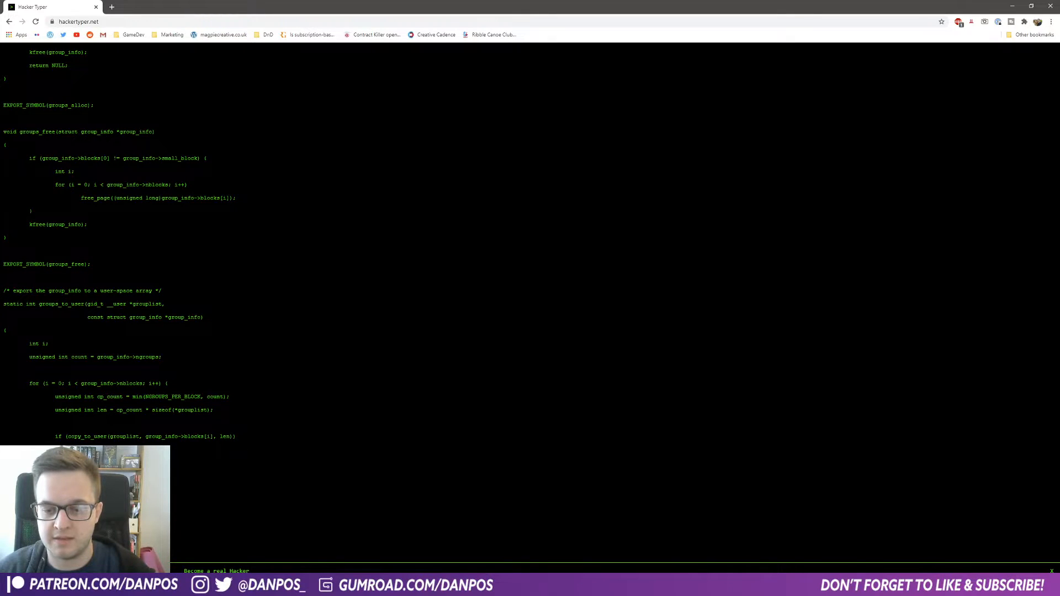
text(ust be alloc)
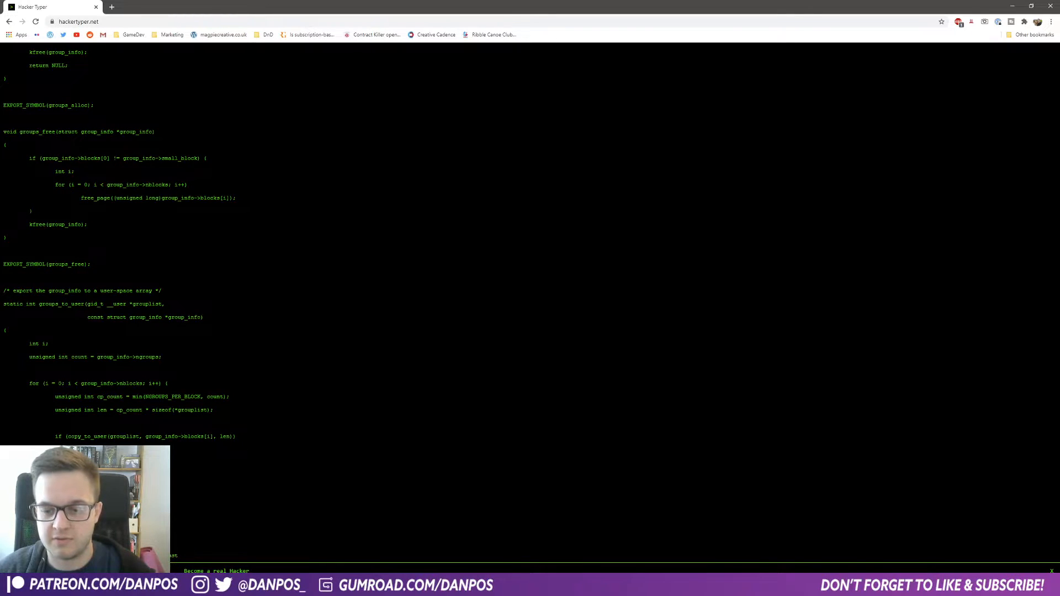
text(ated already */)
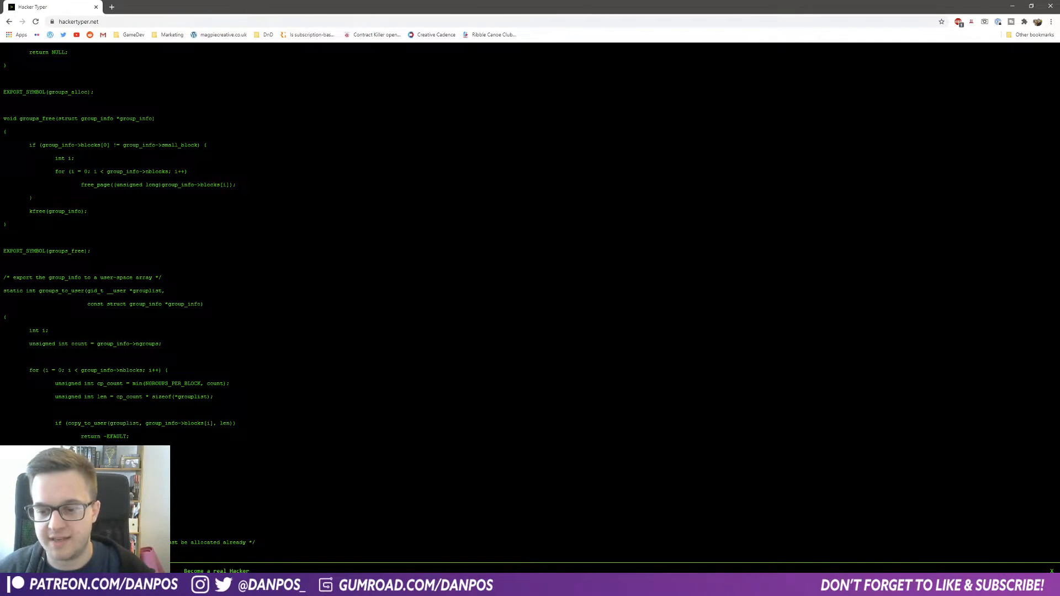
Step: Select all the generated code and copy it
drag(255, 542, 1, 3)
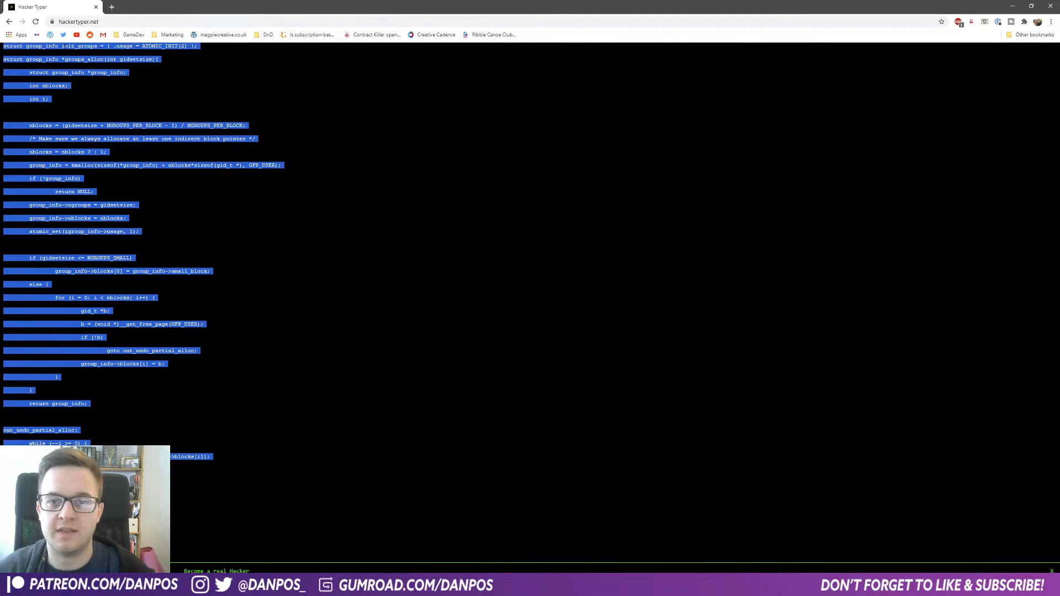
right_click(64, 49)
click(80, 55)
Step: Switch back to Photoshop, draw a paragraph text box covering the canvas and paste the code into it
key(alt+Tab)
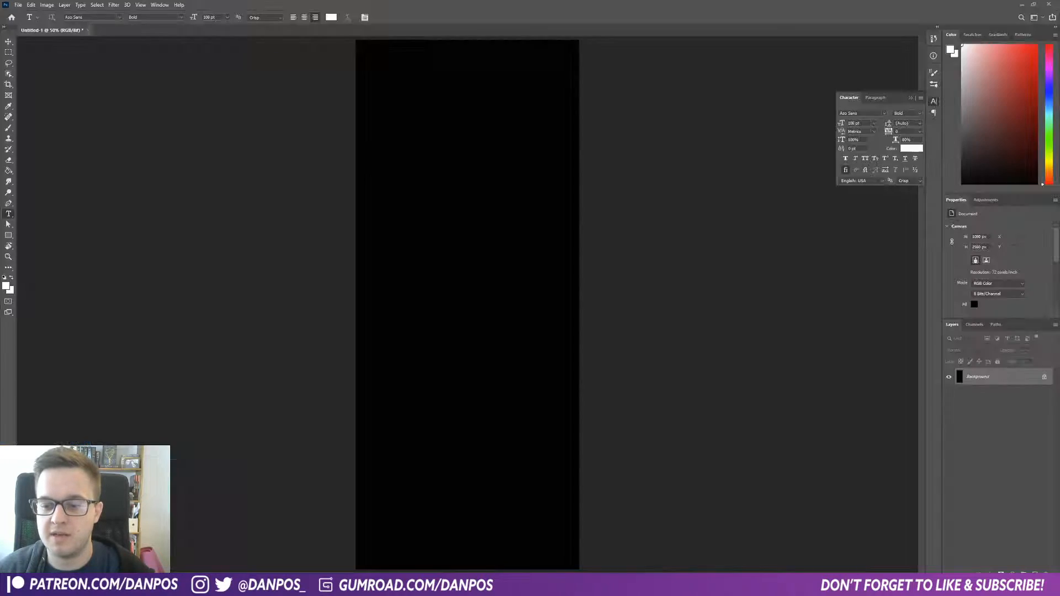
drag(363, 46, 575, 563)
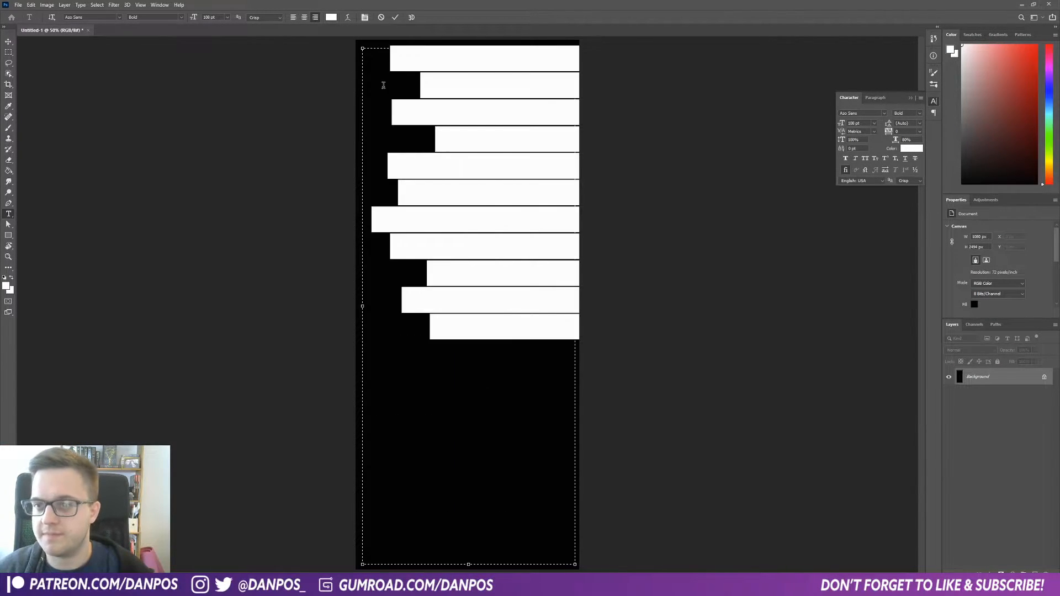
key(ctrl+v)
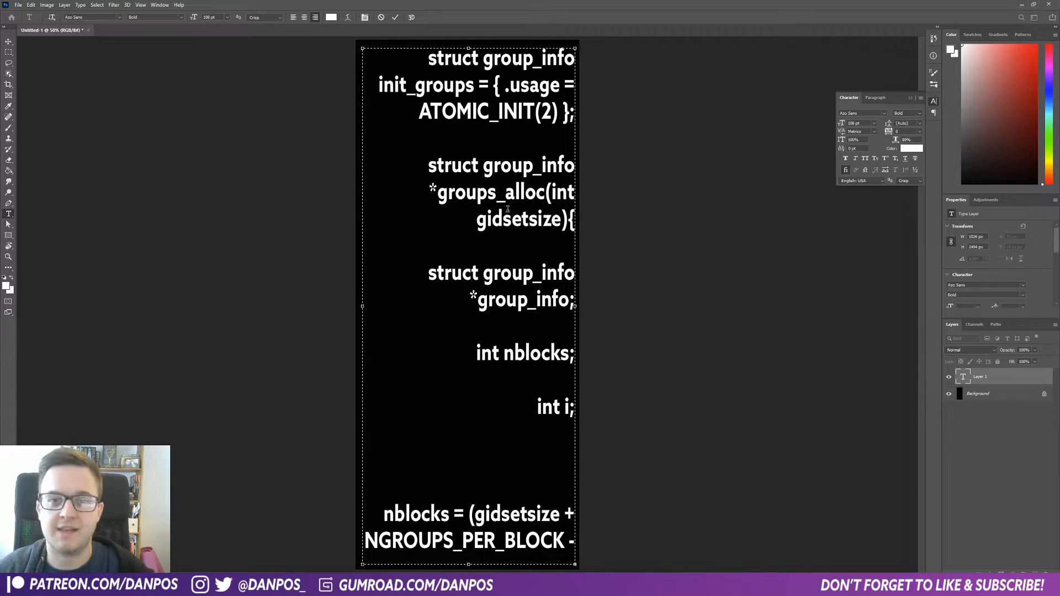
Step: Select all the code text, left-align it and change its font to Courier New
key(ctrl+a)
click(293, 17)
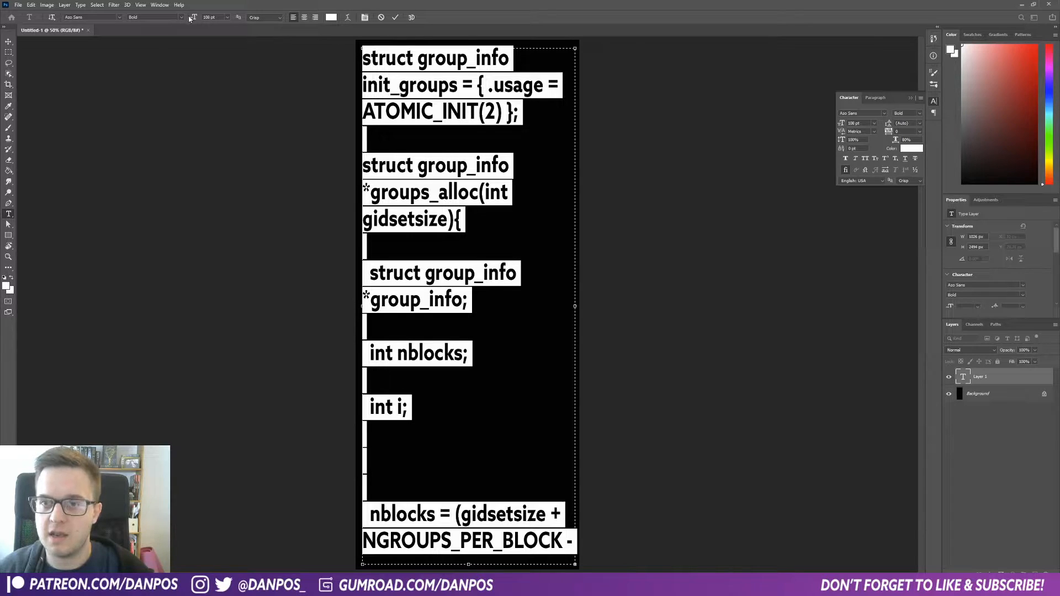
click(119, 17)
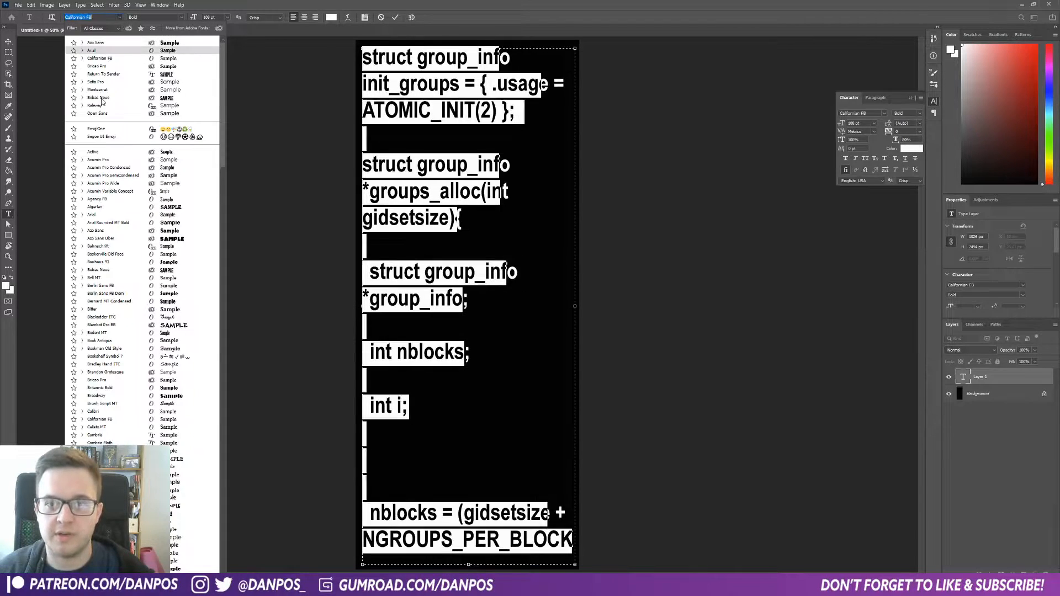
text(c)
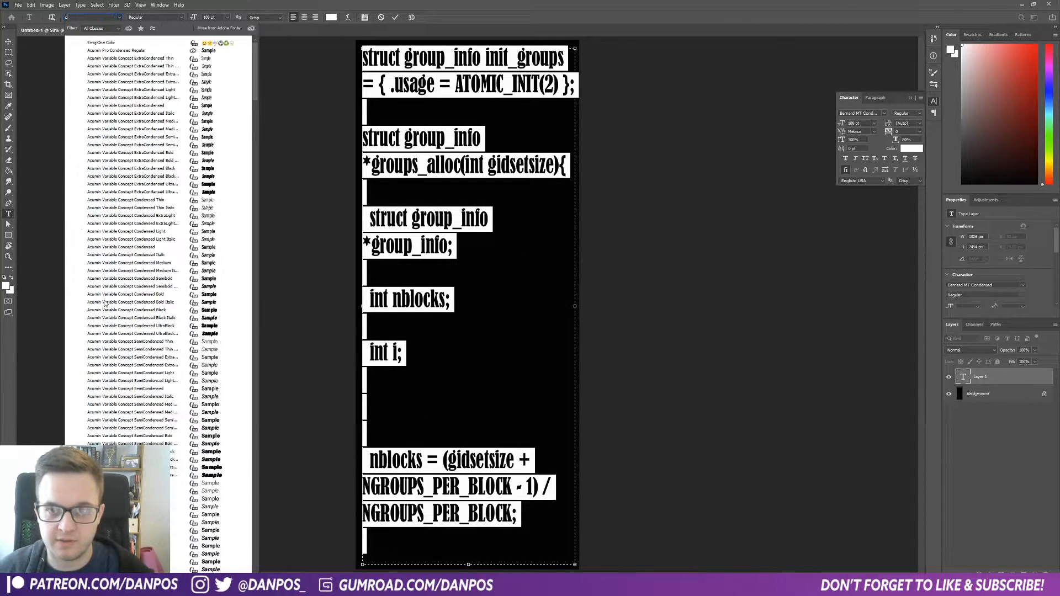
text(ourier New)
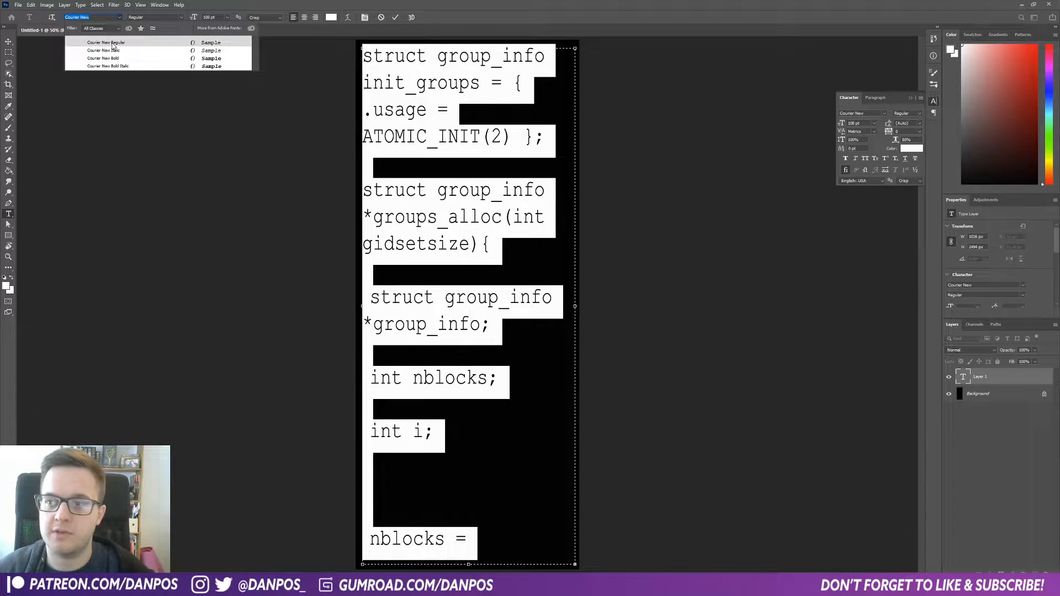
click(113, 44)
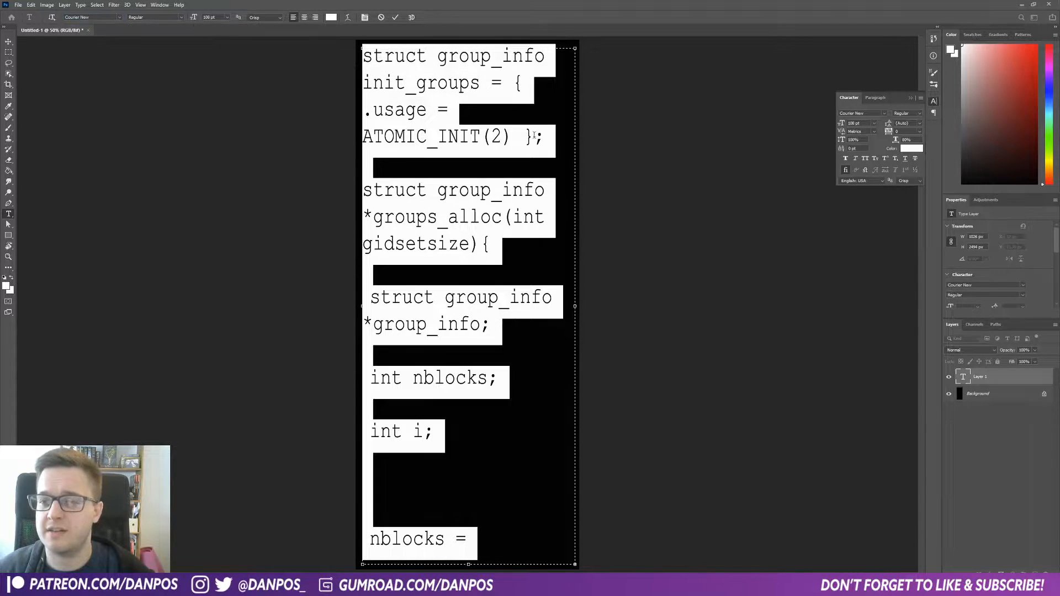
Step: Reduce the code text's font size to 24 pt and commit the text
drag(196, 19, 163, 23)
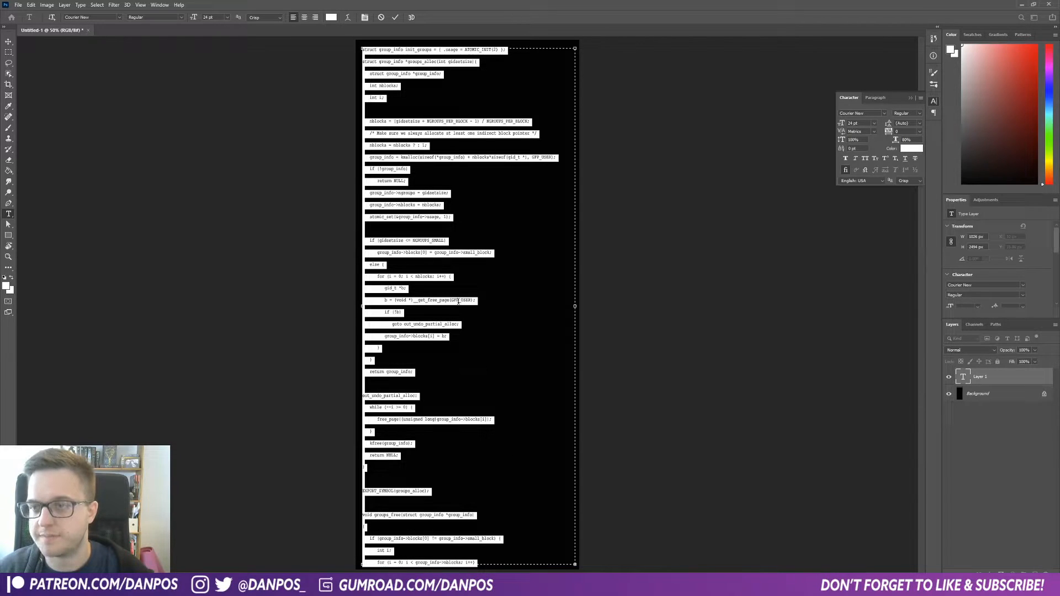
click(419, 101)
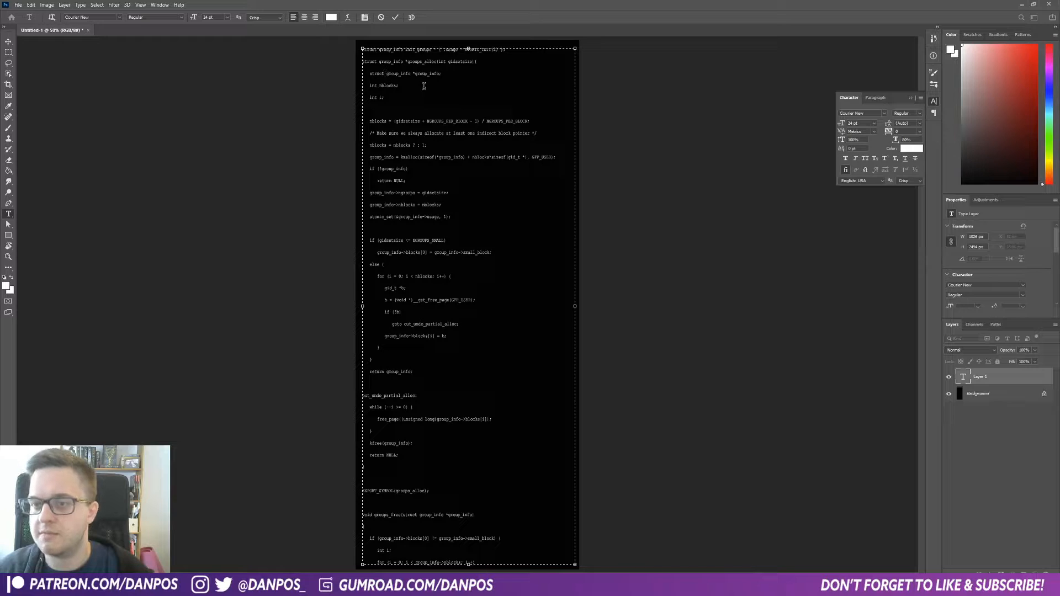
click(396, 18)
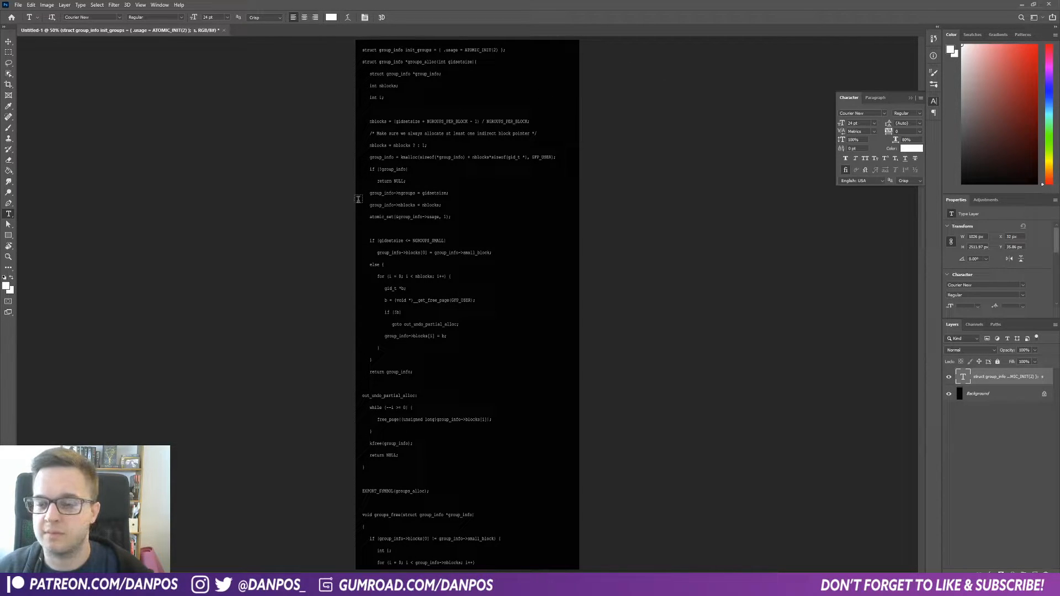
Step: Use the Crop tool to reposition the canvas's bottom edge and apply the crop
key(v)
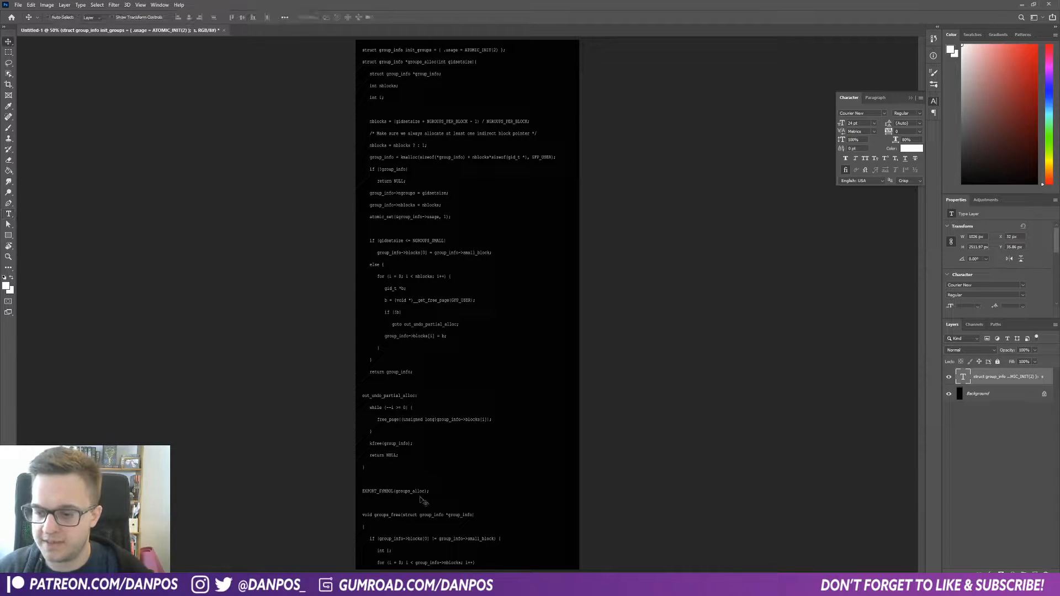
key(c)
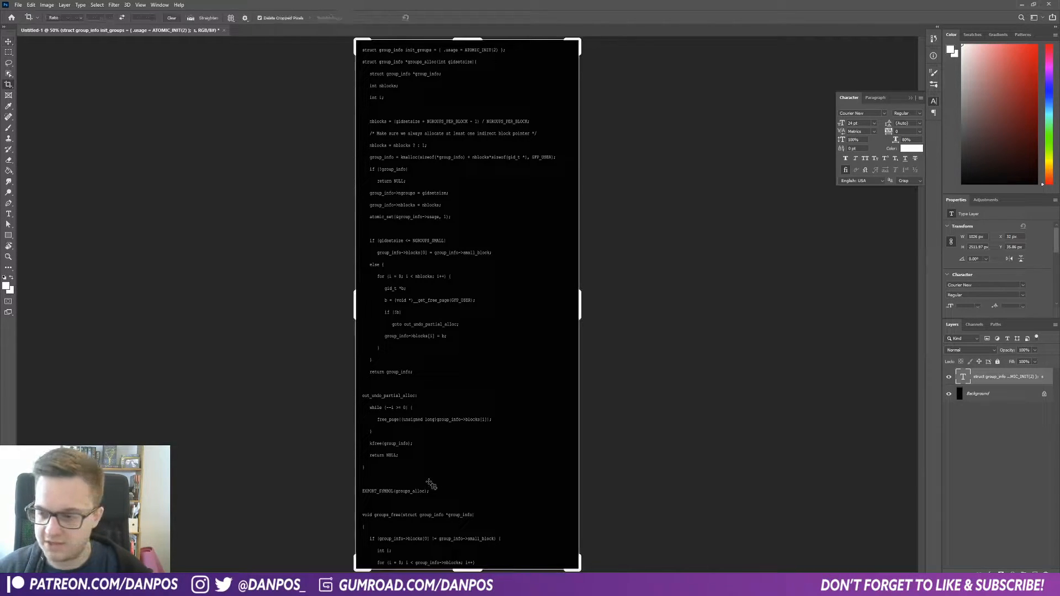
drag(466, 570, 474, 406)
key(Return)
Step: Unlock the background layer and fill the white strip at the canvas bottom with black using the Paint Bucket
key(v)
alt+scroll(492, 416, down, 1)
click(1038, 394)
click(1044, 394)
key(g)
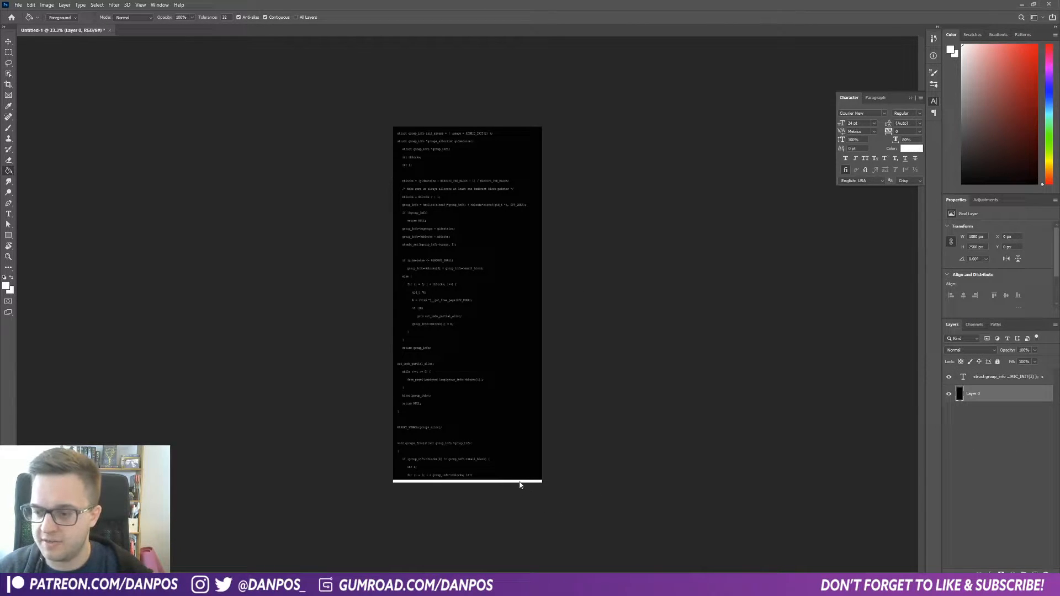
key(d)
click(520, 481)
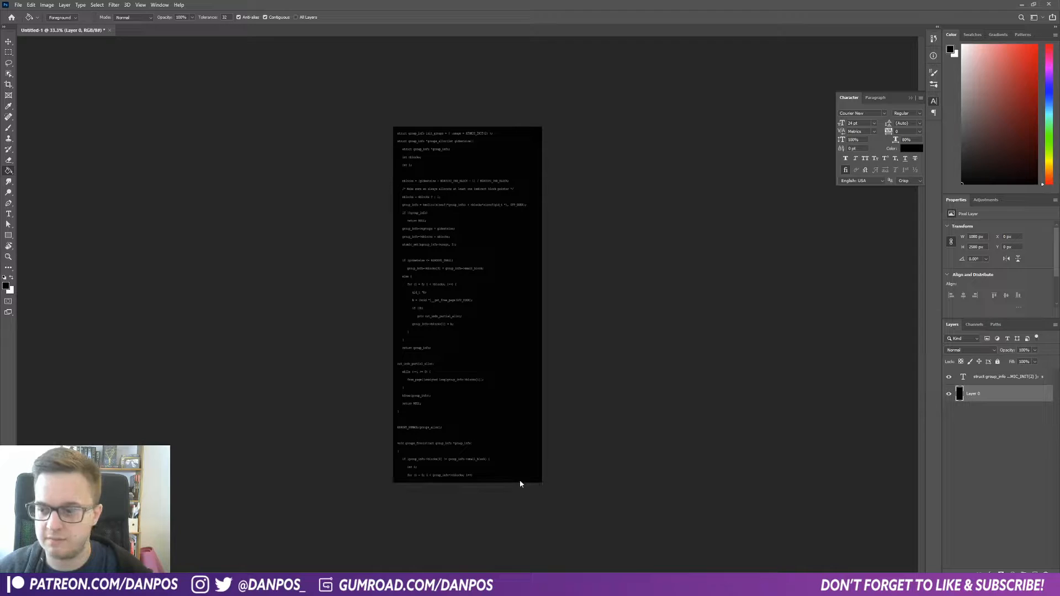
Step: Save the image as a PNG named Hacker Text in the Text YT Tut project folder
click(18, 5)
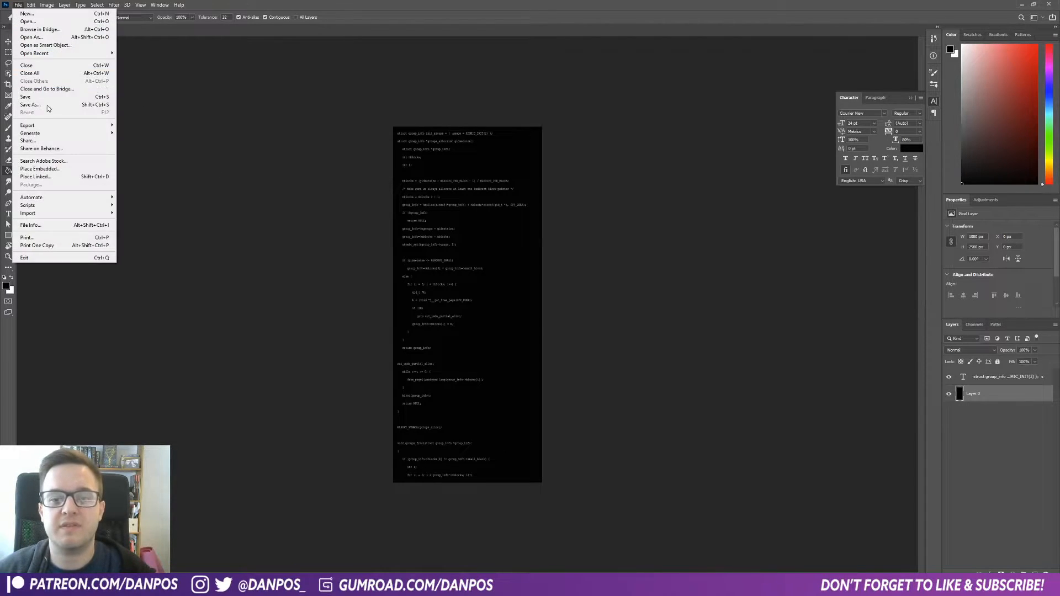
click(46, 108)
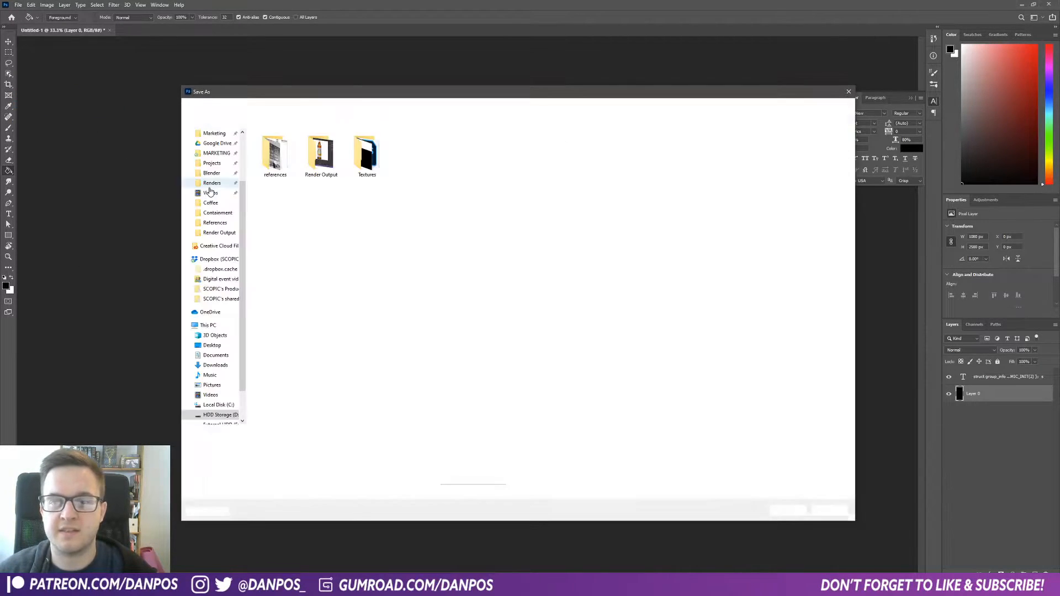
click(276, 446)
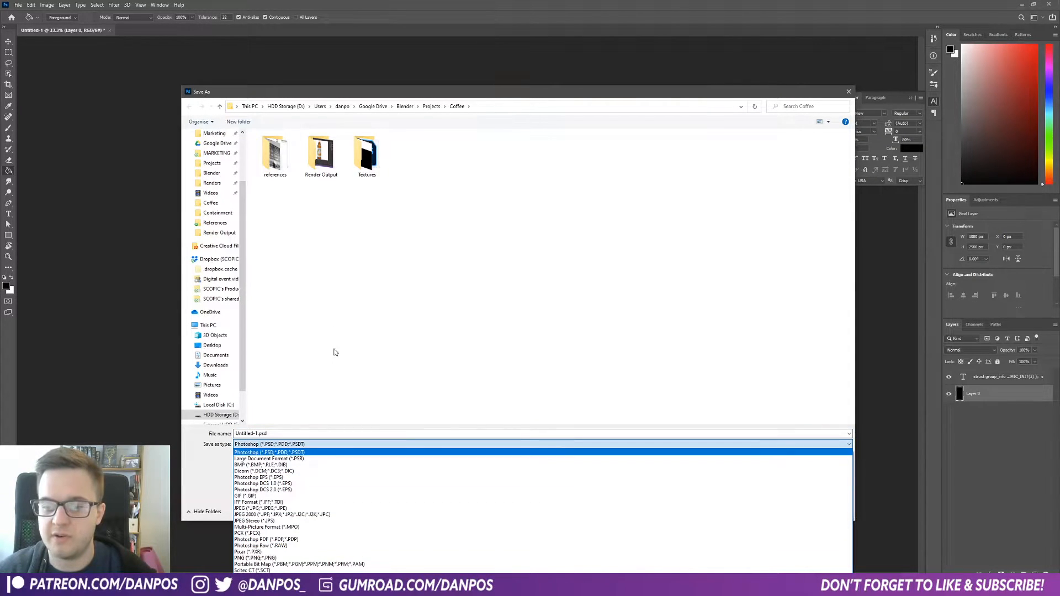
click(298, 406)
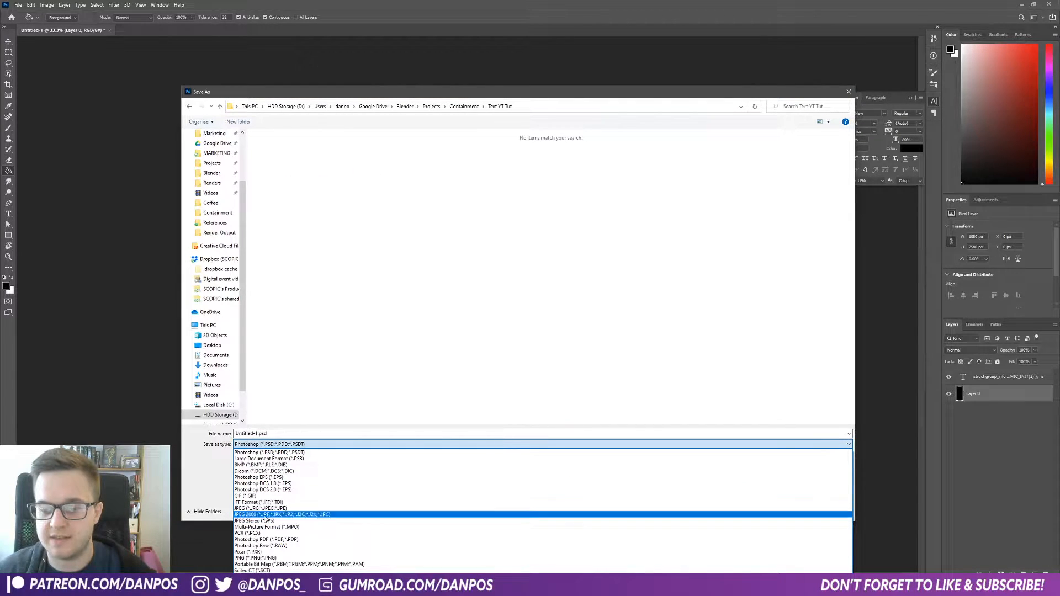
click(259, 558)
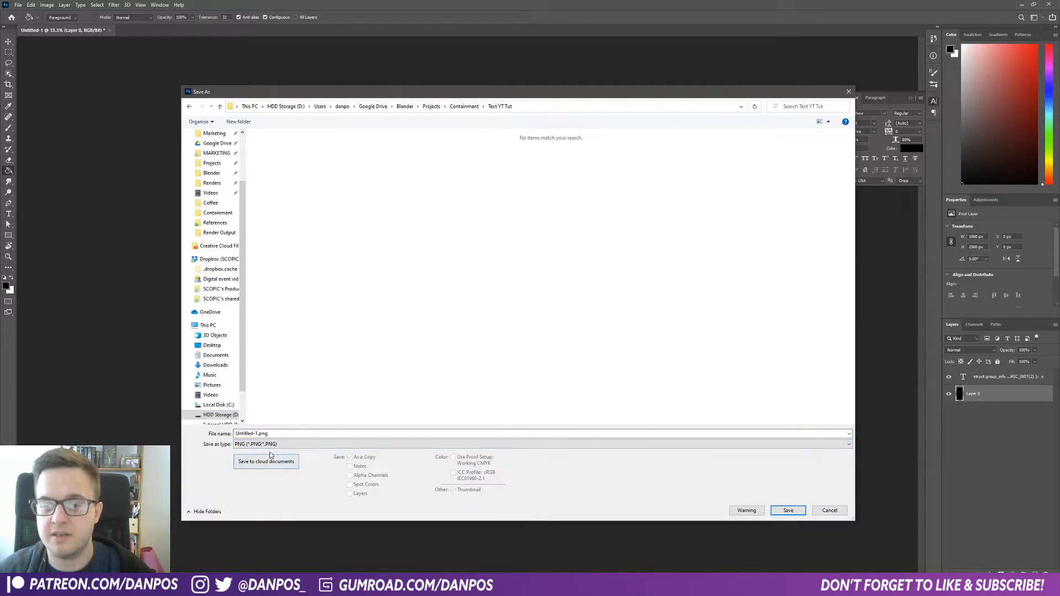
double_click(273, 434)
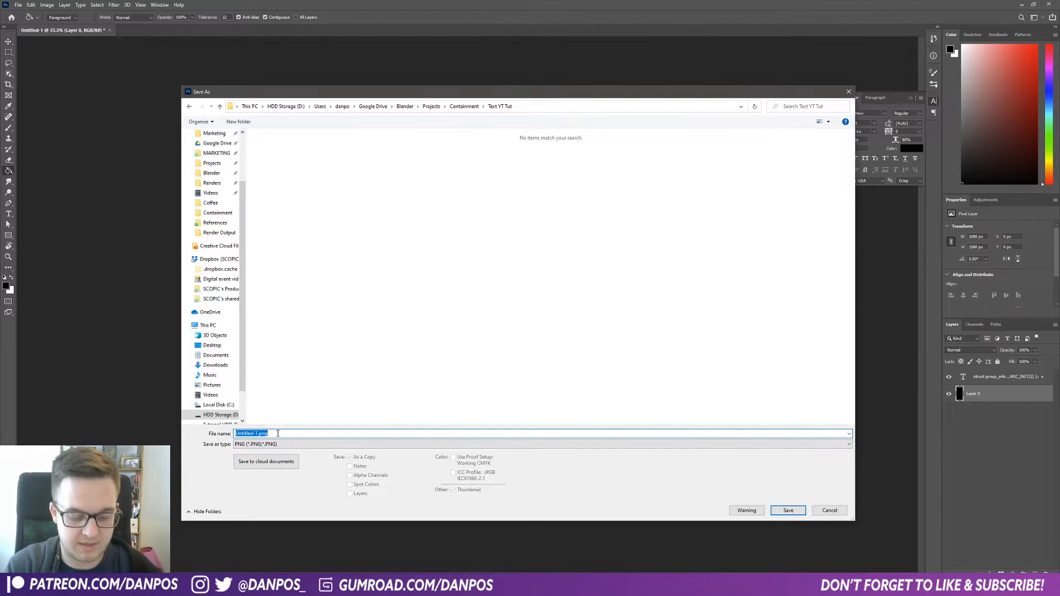
text(Hacker Text)
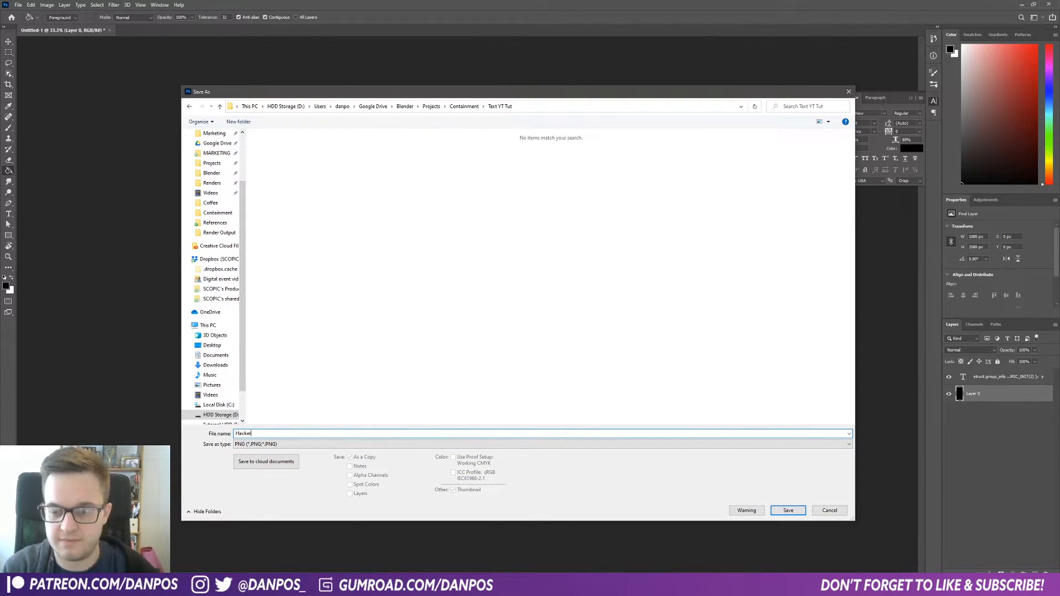
click(780, 511)
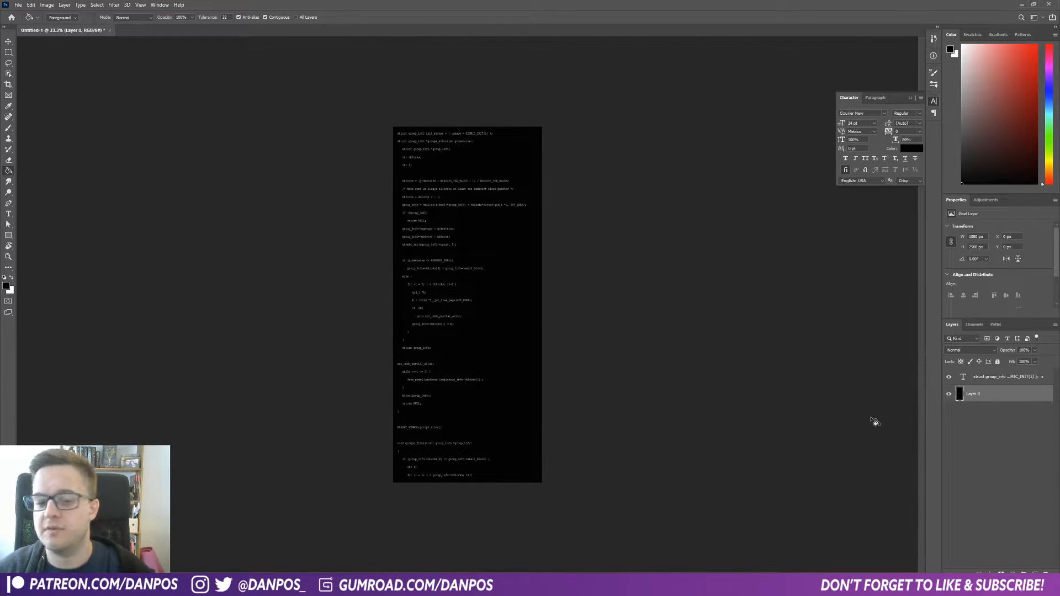
Step: Hide the code text layer and create a three-sided polygon on the canvas with the Polygon tool
click(949, 378)
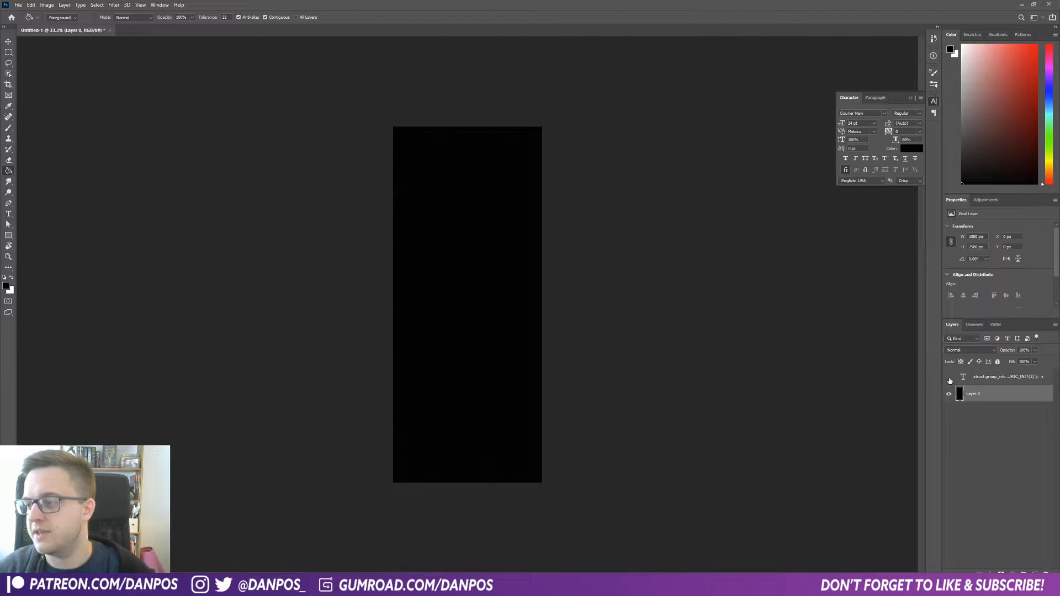
click(8, 235)
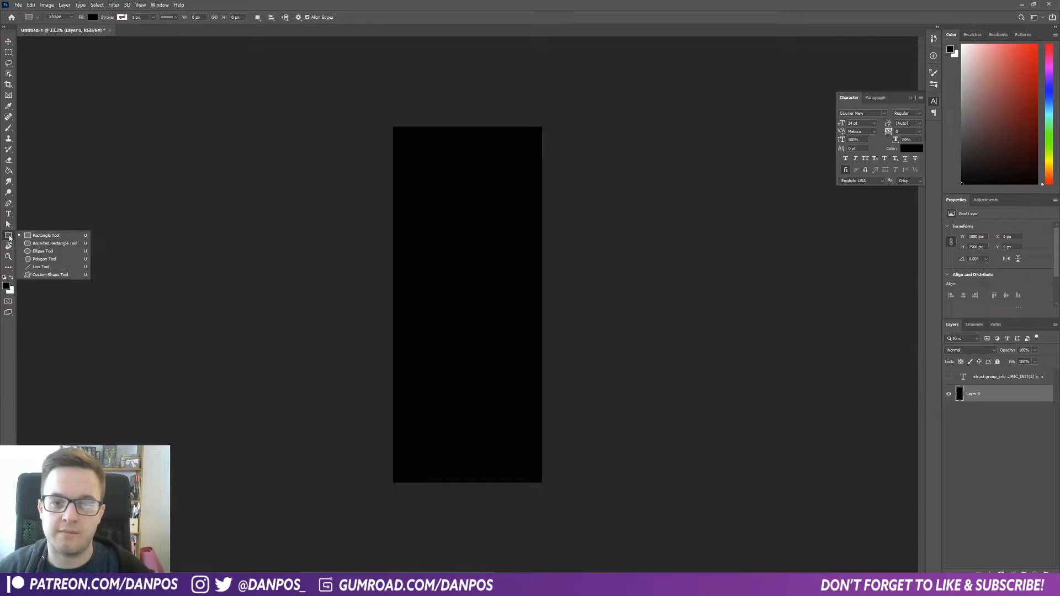
click(42, 259)
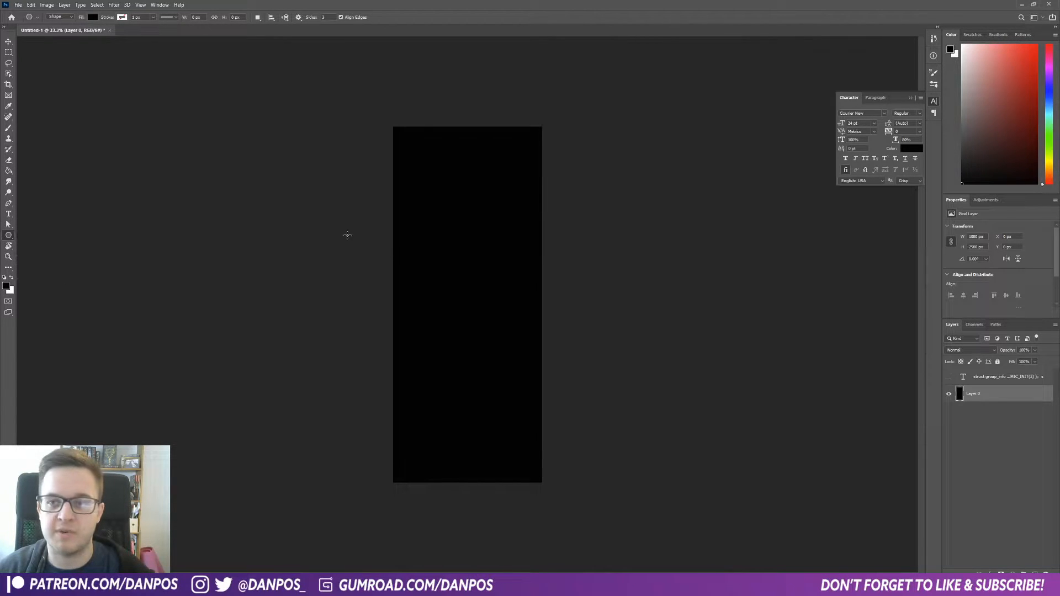
click(451, 265)
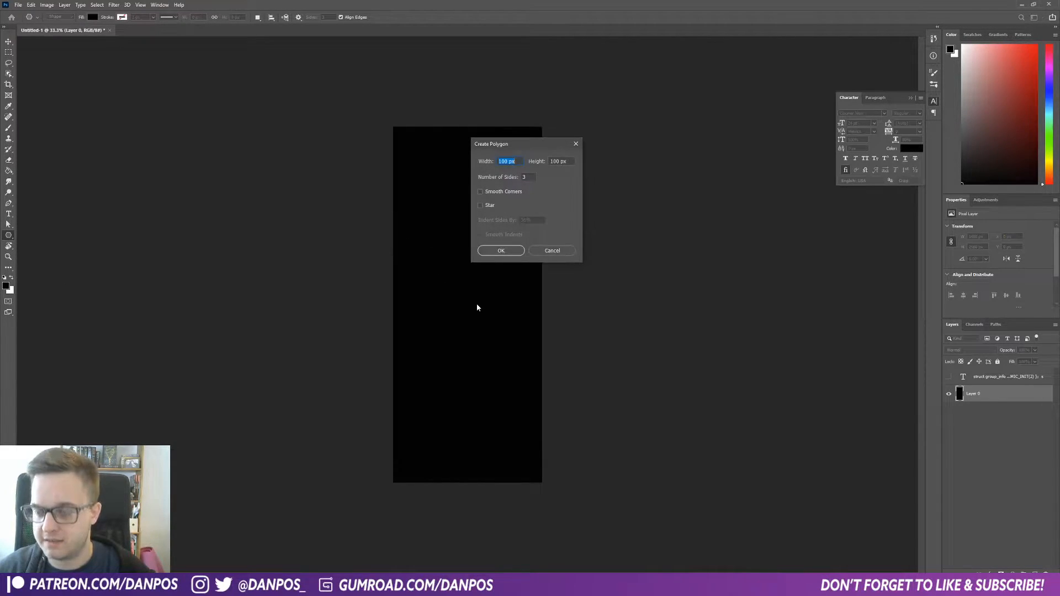
click(501, 251)
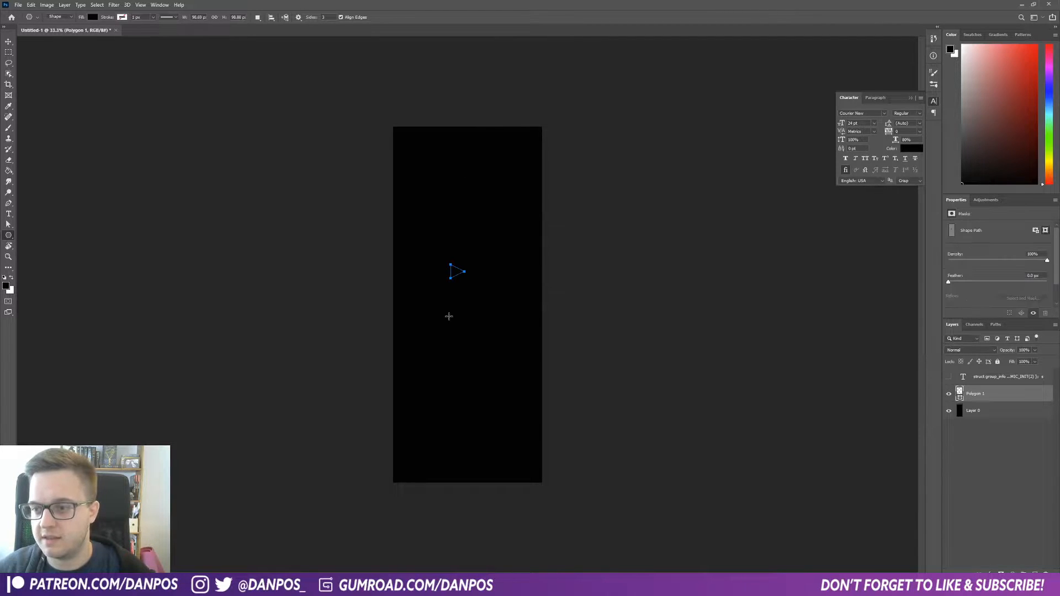
Step: Set the triangle's stroke color to white and increase its stroke width
click(121, 18)
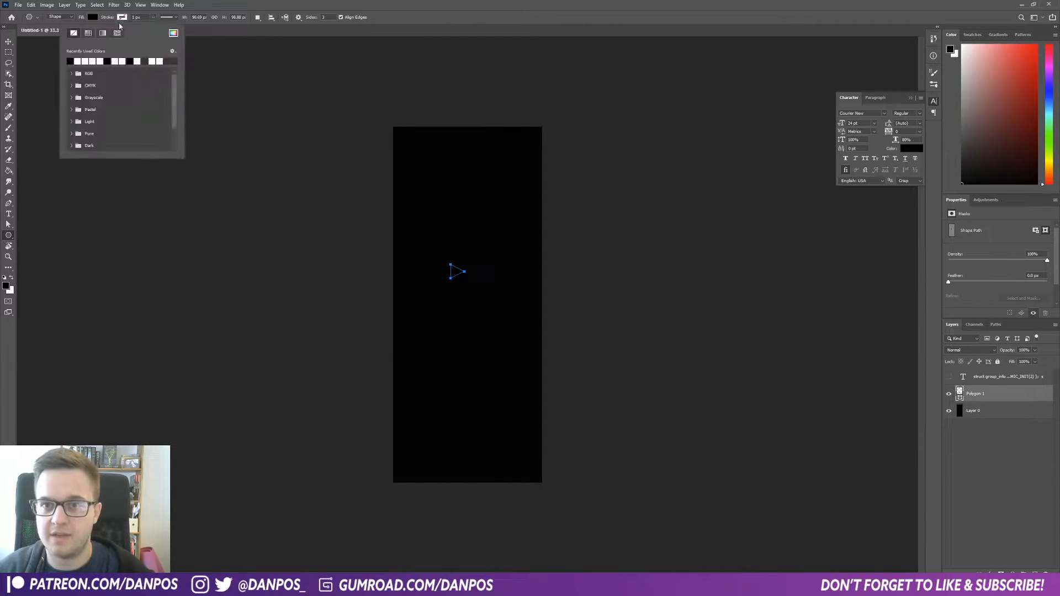
click(82, 60)
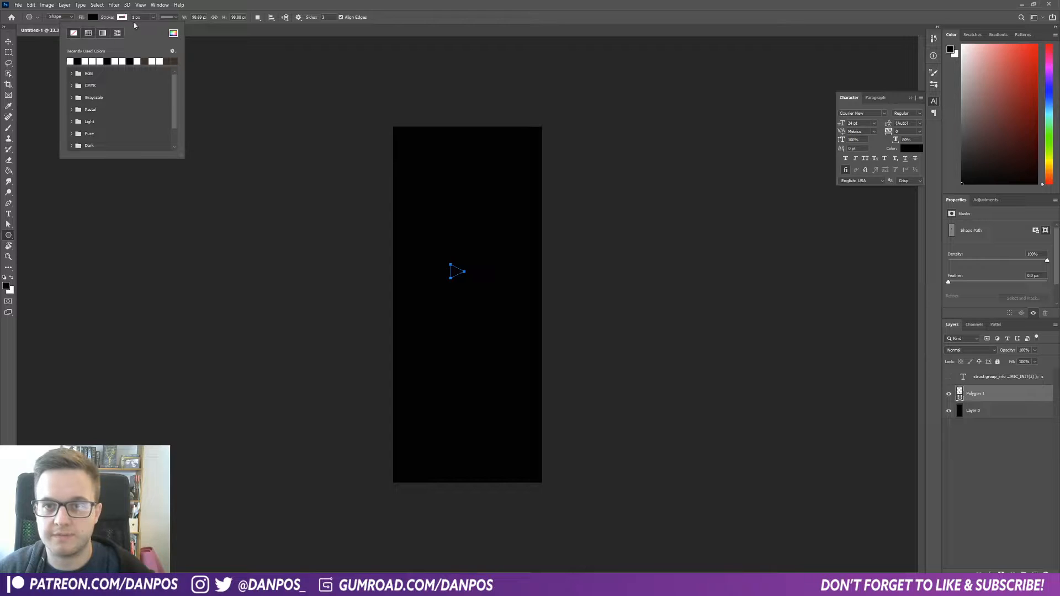
click(153, 17)
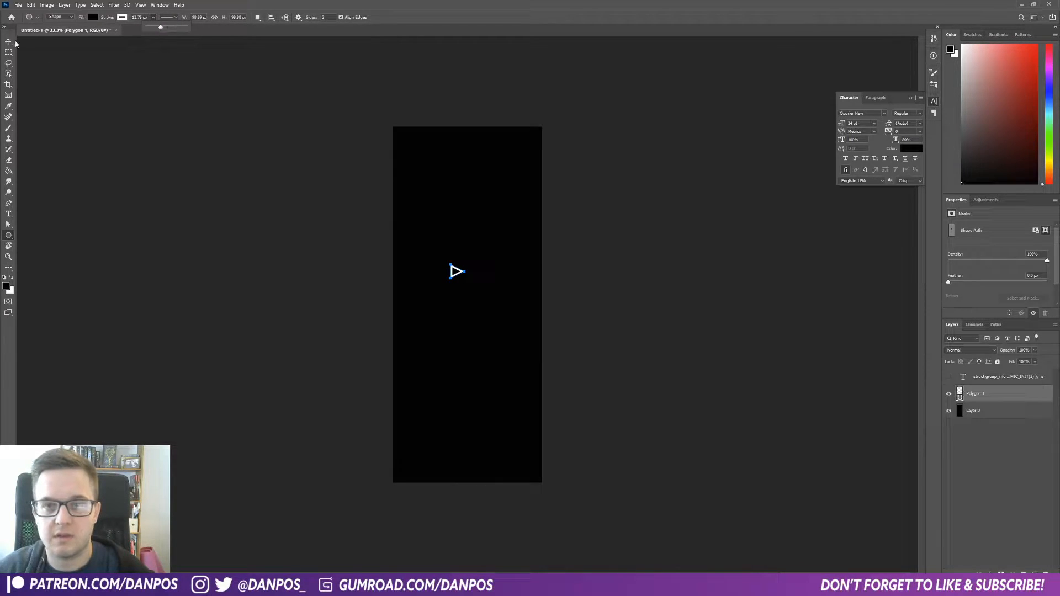
Step: Free-transform the triangle to point upward, enlarge it and reduce its height, then apply
key(ctrl+t)
drag(481, 294, 487, 242)
alt+drag(467, 280, 511, 327)
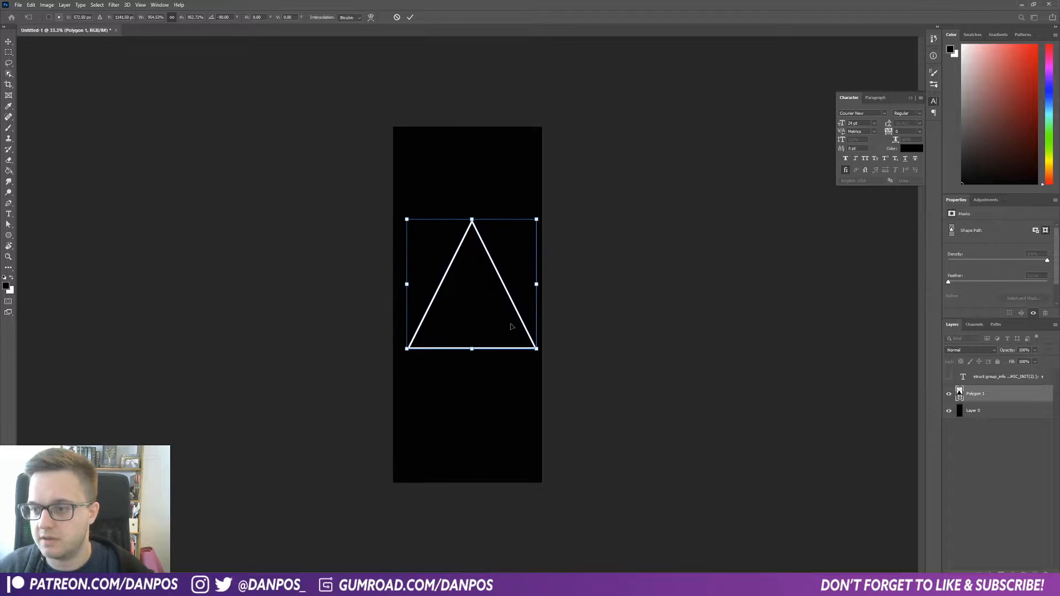
drag(472, 220, 472, 248)
key(Return)
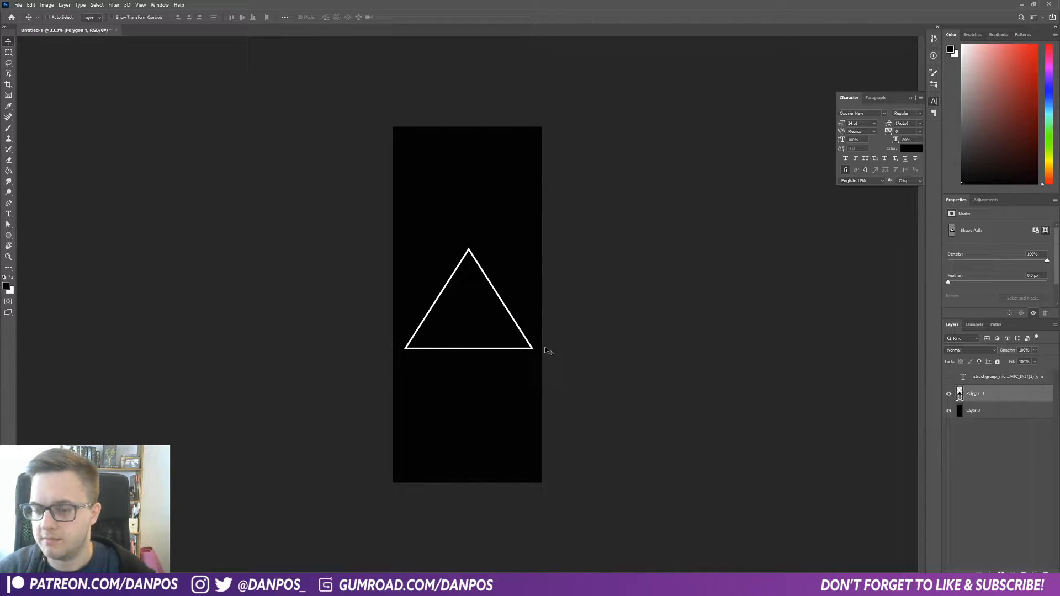
Step: Nudge the triangle upward in large steps
key(shift+Up)
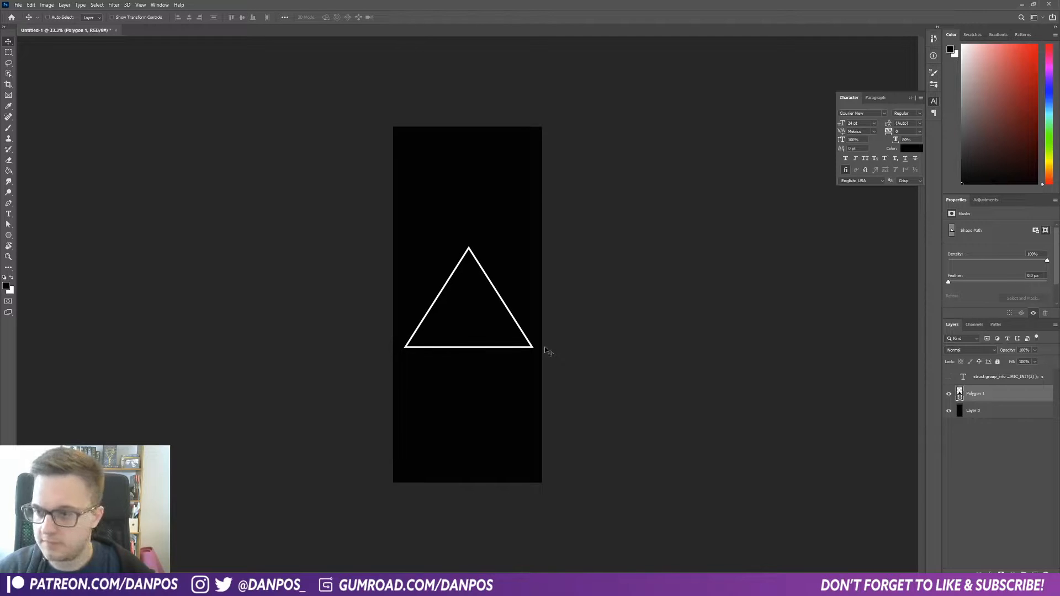
key(shift+Up)
key(shift+Up)
key(shift+Up)
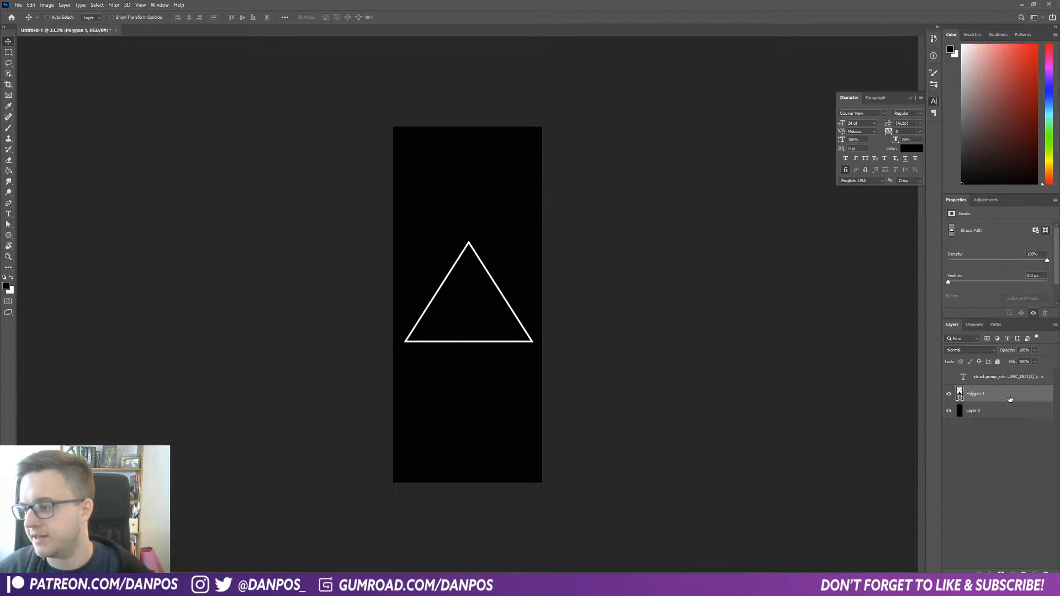
Step: Add a white exclamation mark text layer at 300 pt above the triangle
key(t)
click(451, 196)
key(BackSpace)
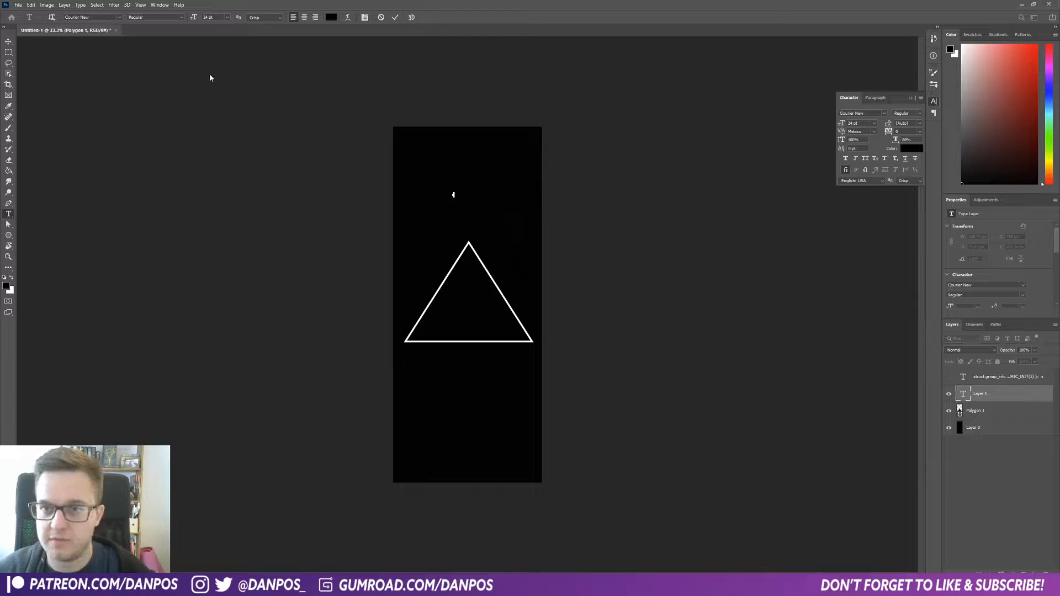
drag(194, 17, 332, 41)
click(336, 49)
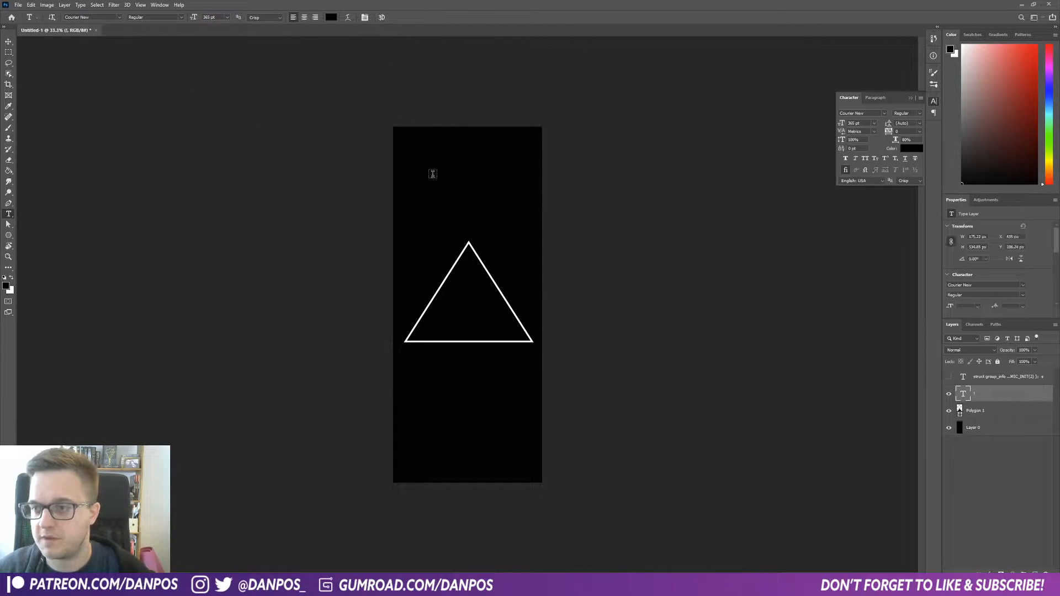
double_click(469, 187)
click(331, 17)
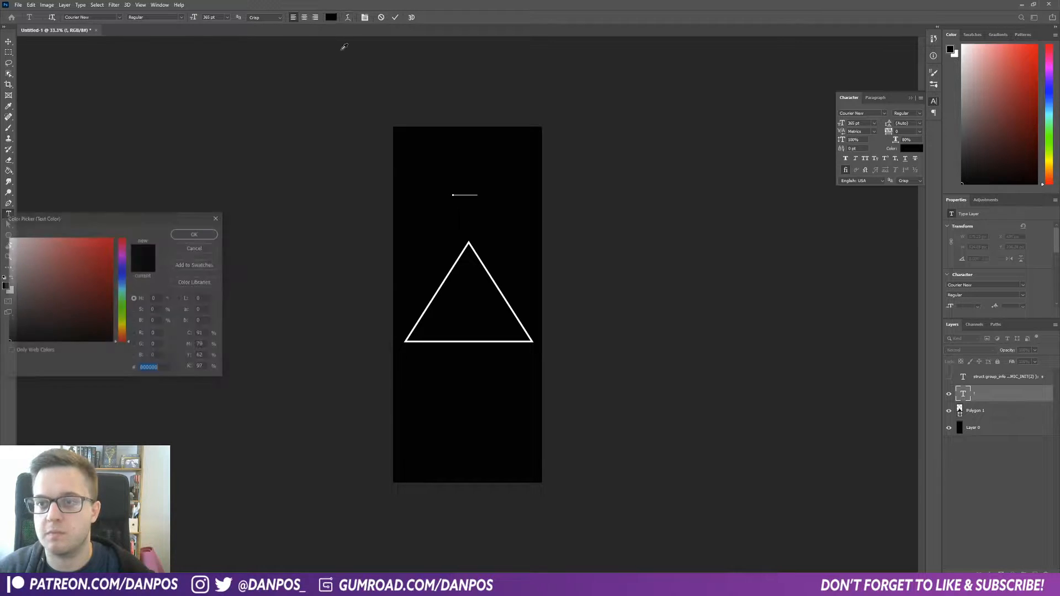
text(ffffff)
click(207, 235)
key(ctrl+Return)
Step: Move the exclamation mark into the triangle and scale it up with free transform
drag(465, 178, 471, 303)
mouse_move(469, 302)
mouse_down()
mouse_move(487, 248)
mouse_move(473, 291)
mouse_up()
key(ctrl+t)
key(Return)
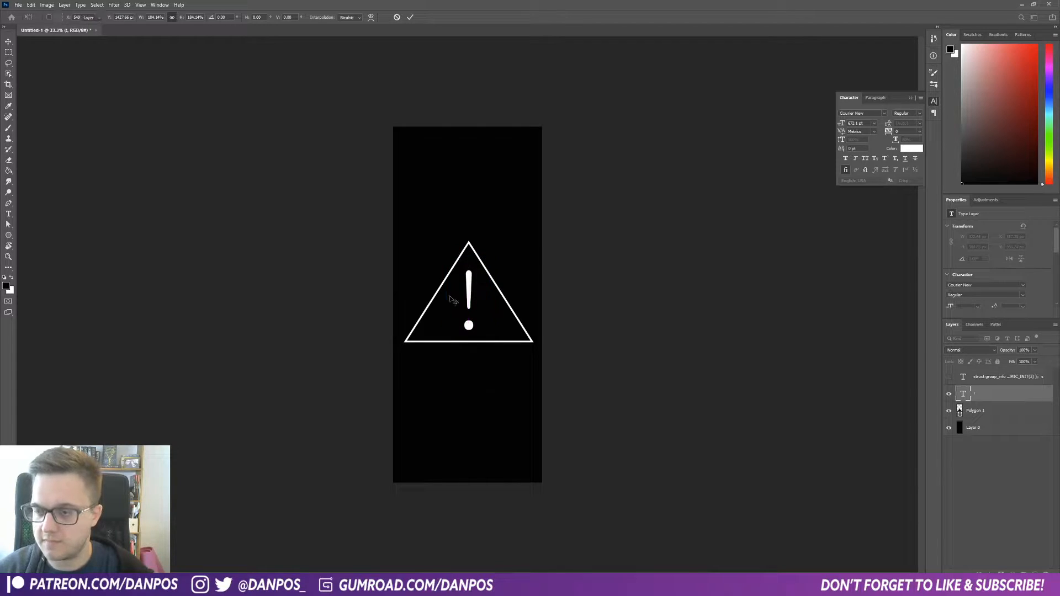
Step: Increase the triangle's stroke width to about 36 px
click(984, 410)
key(u)
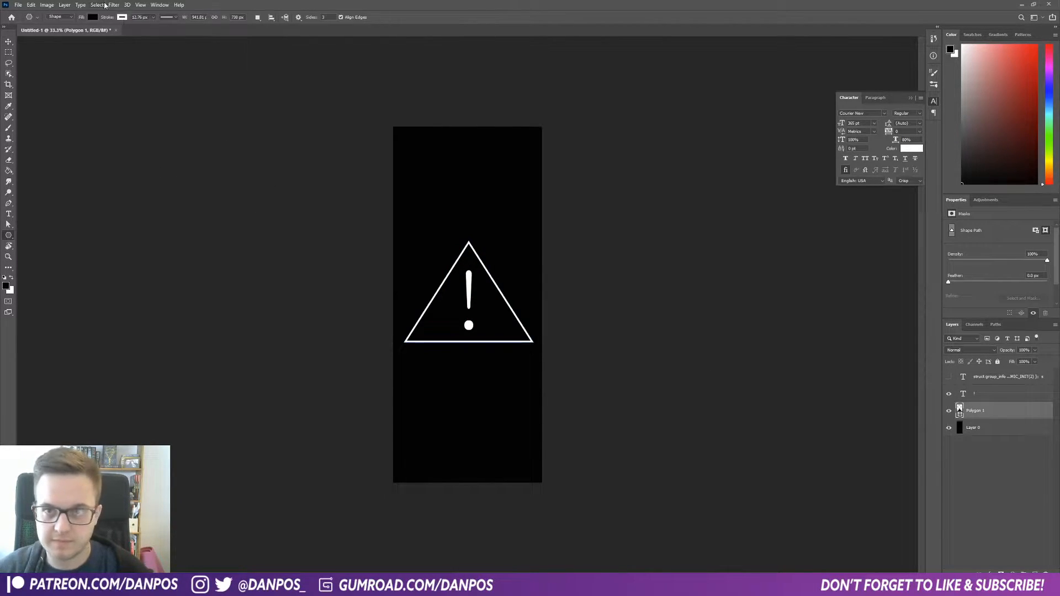
click(153, 17)
drag(157, 27, 166, 32)
click(29, 11)
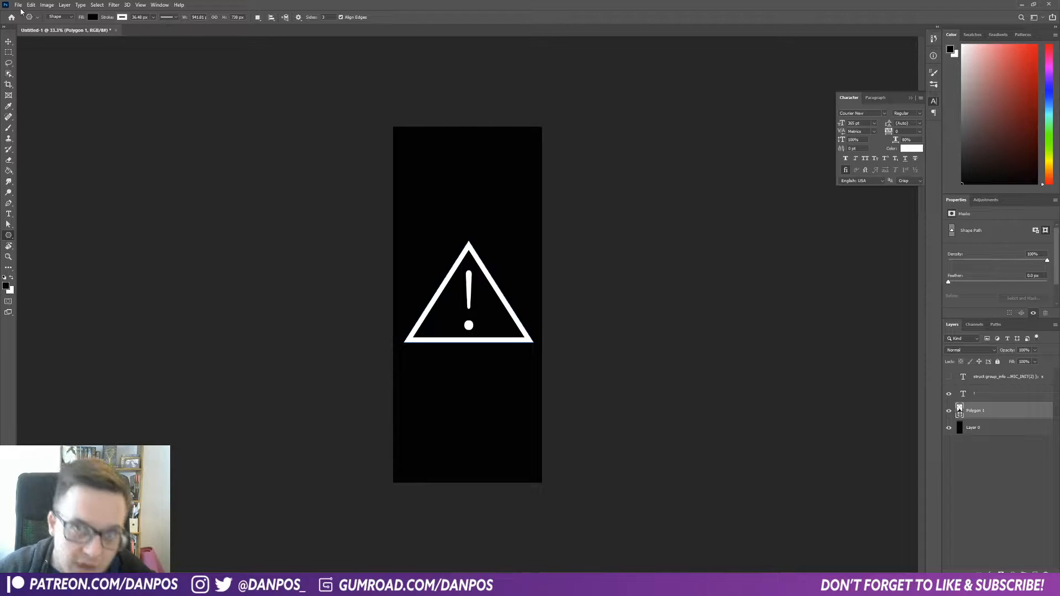
Step: Save the image as a PNG named Computer Error in the Text YT Tut folder
click(18, 5)
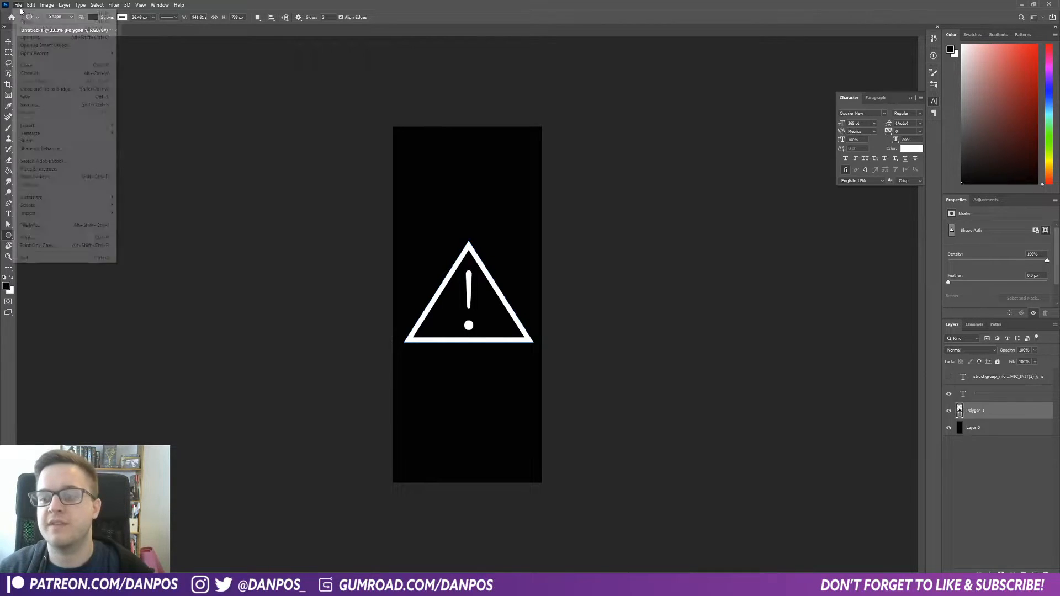
click(31, 104)
click(273, 434)
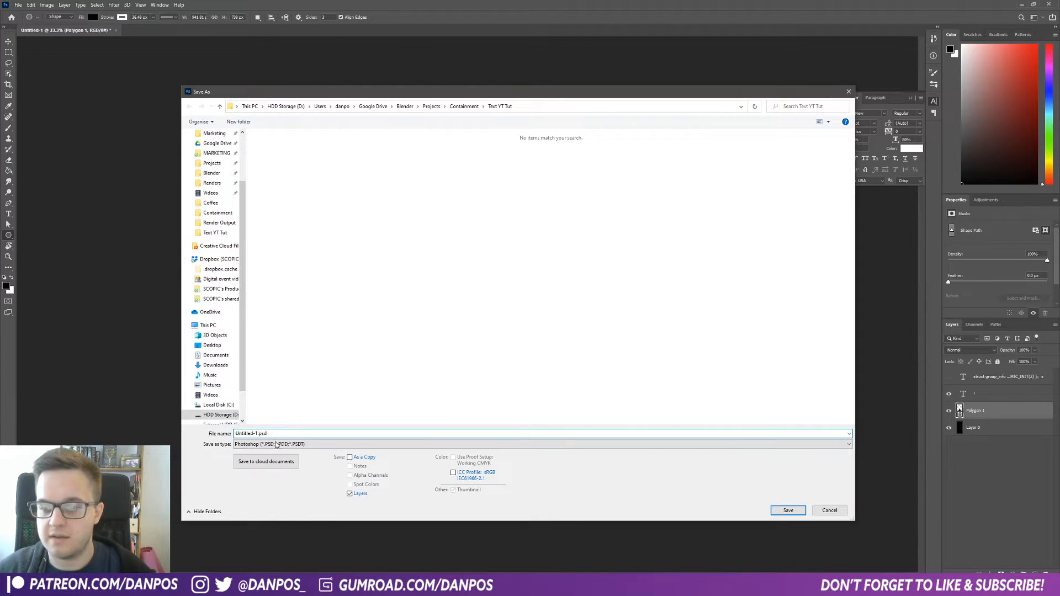
click(276, 445)
click(260, 561)
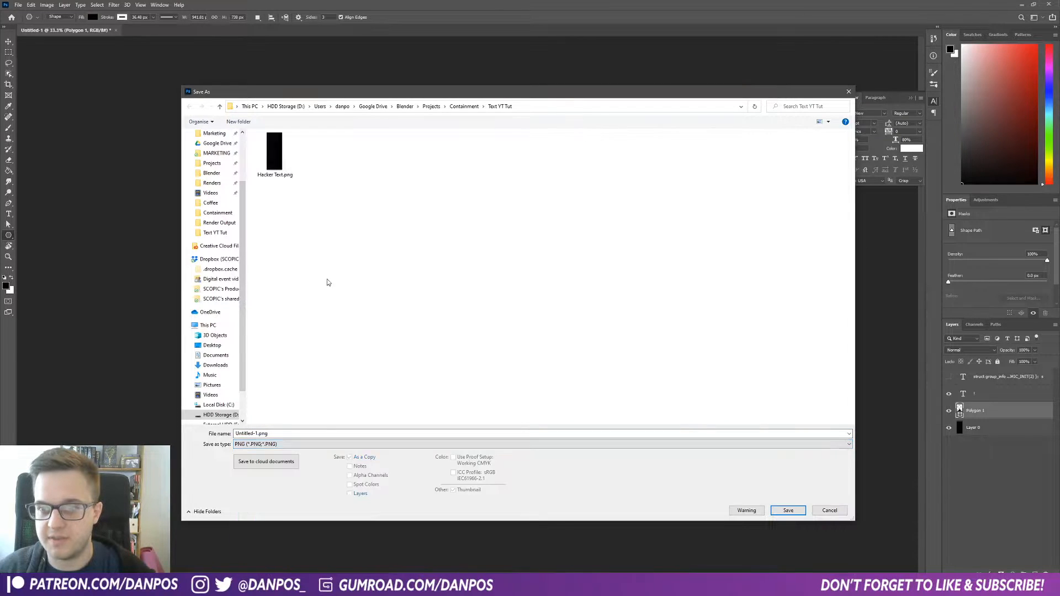
click(274, 153)
click(261, 434)
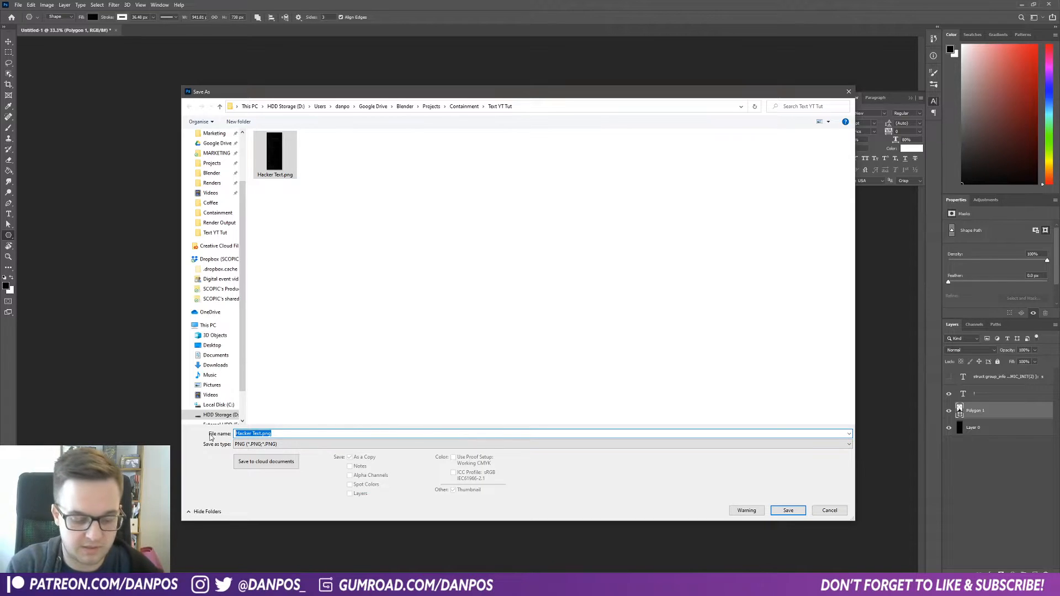
text(C)
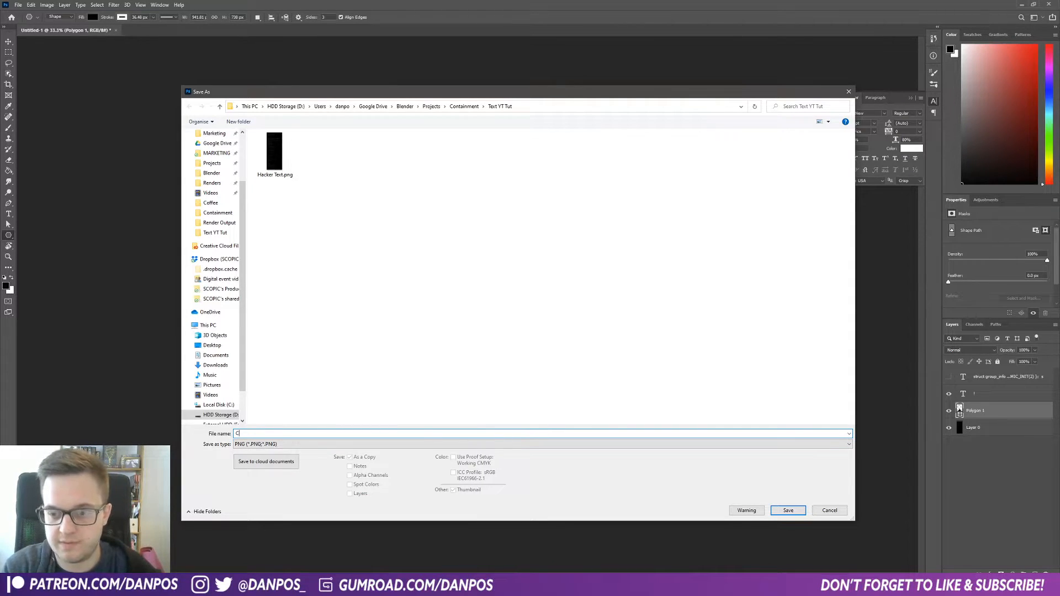
text(oinmputer Error)
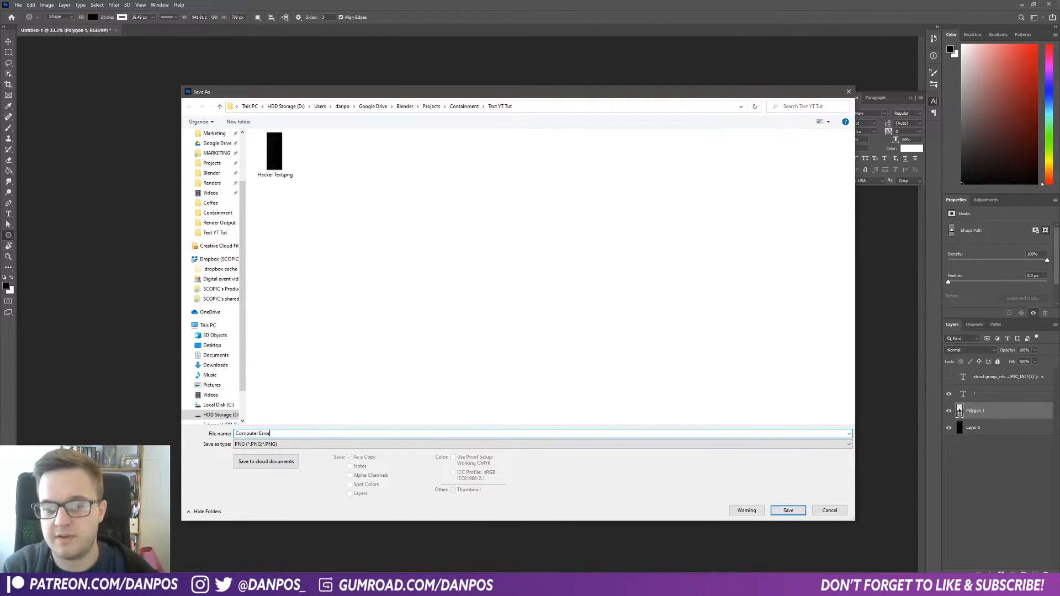
key(Return)
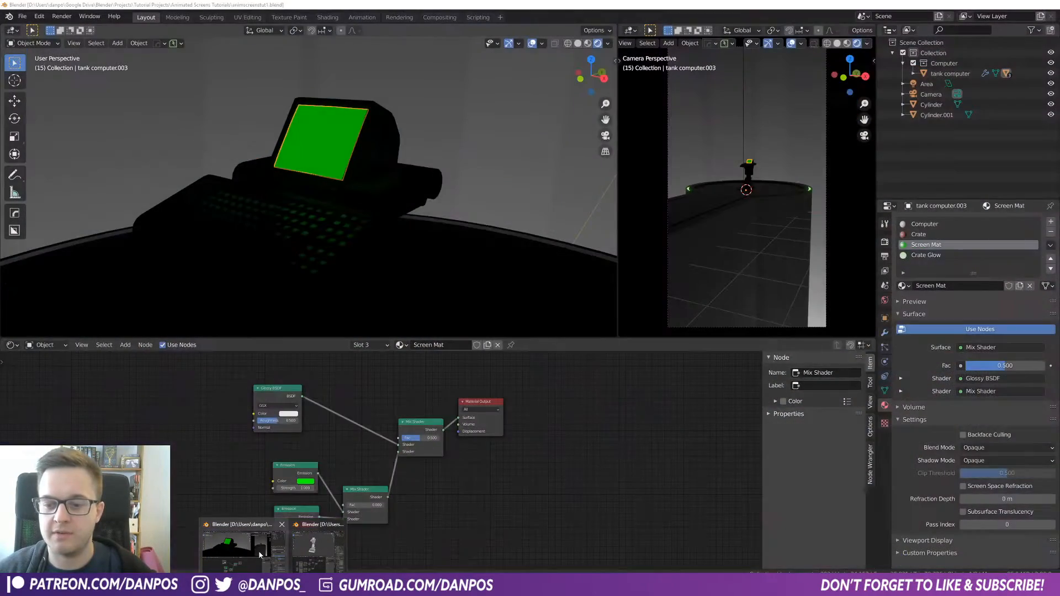
Step: Switch to Blender and add an Image Texture node to the Screen Mat node tree
click(258, 551)
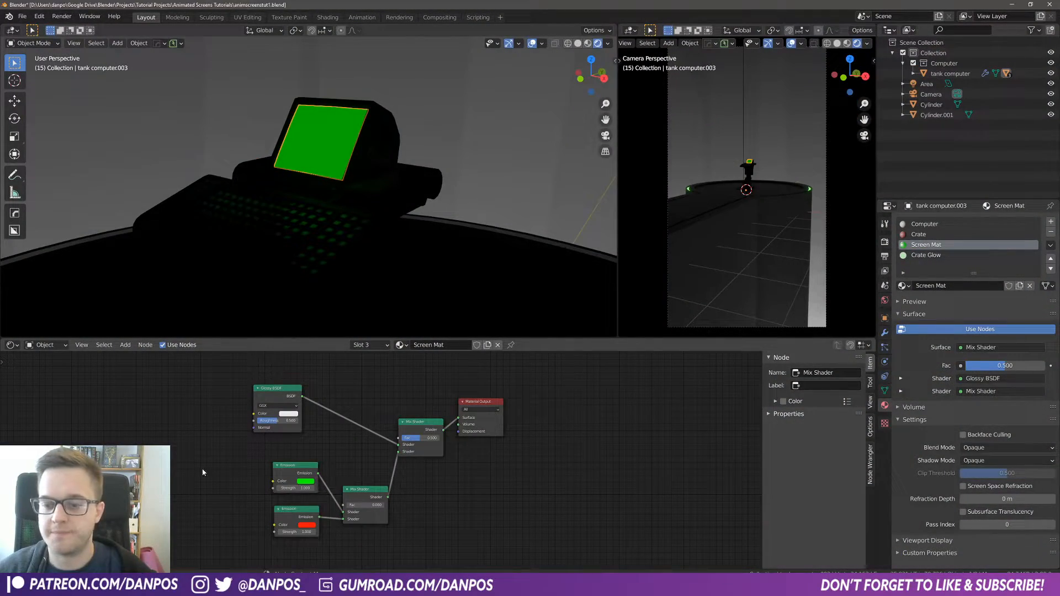
scroll(254, 471, down, 2)
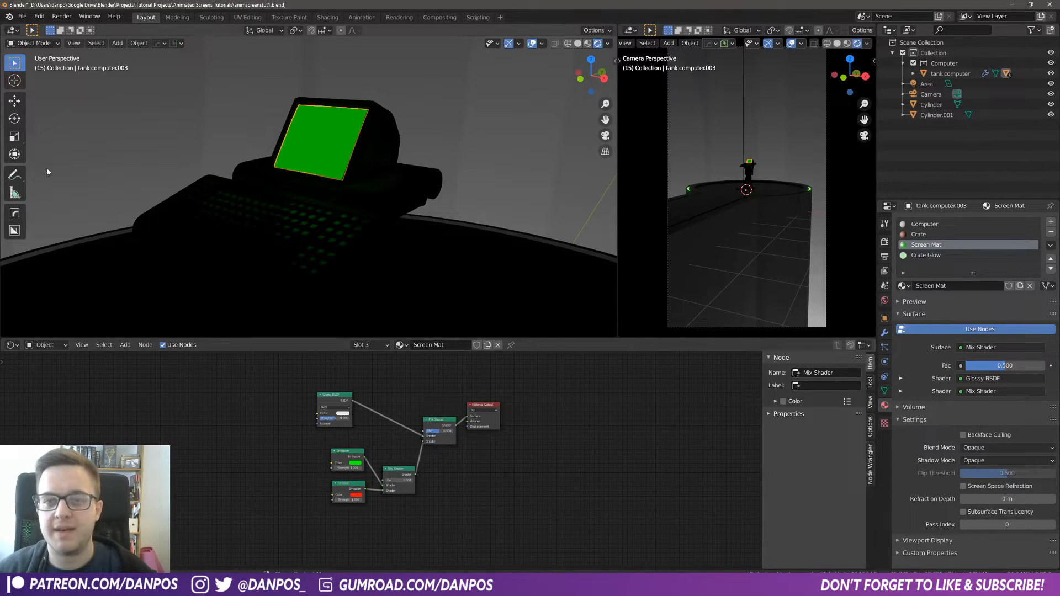
key(shift+a)
text(imag)
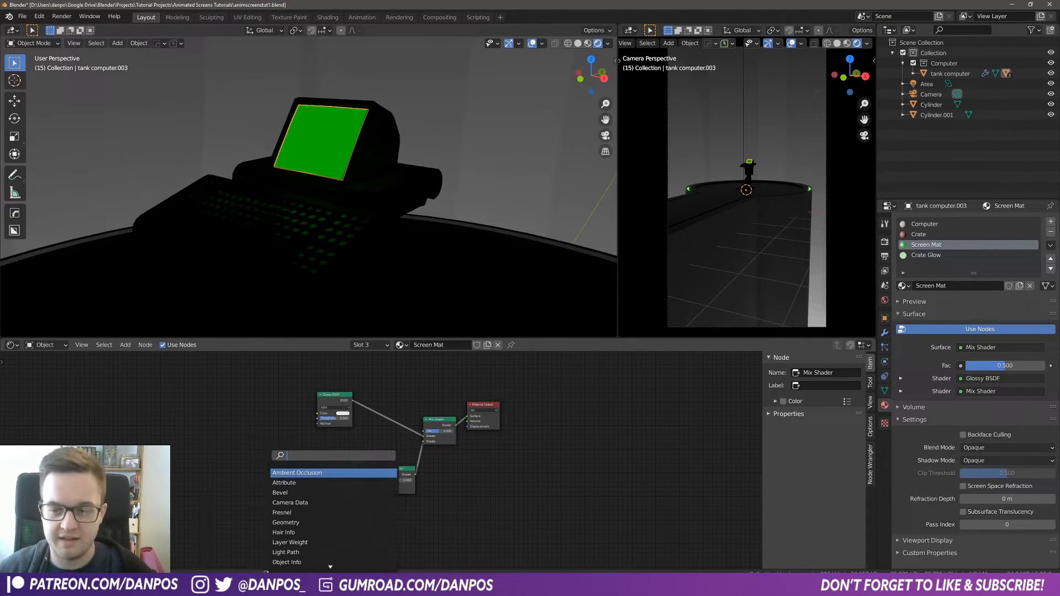
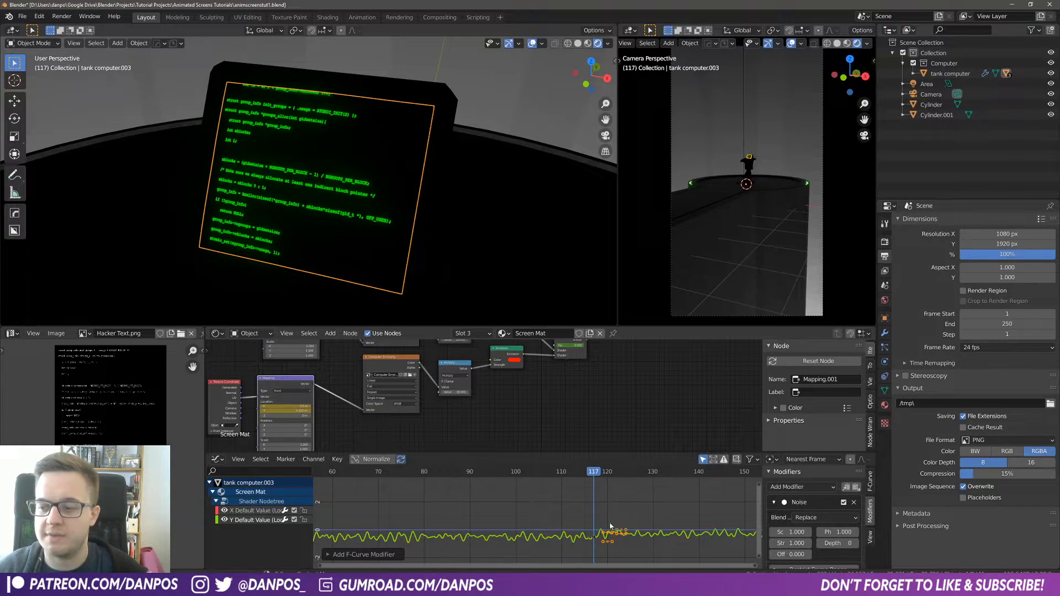
Step: Step through and play the animation to preview the screen switching from the code image to the warning image
key(Right)
key(Right)
key(Right)
key(Right)
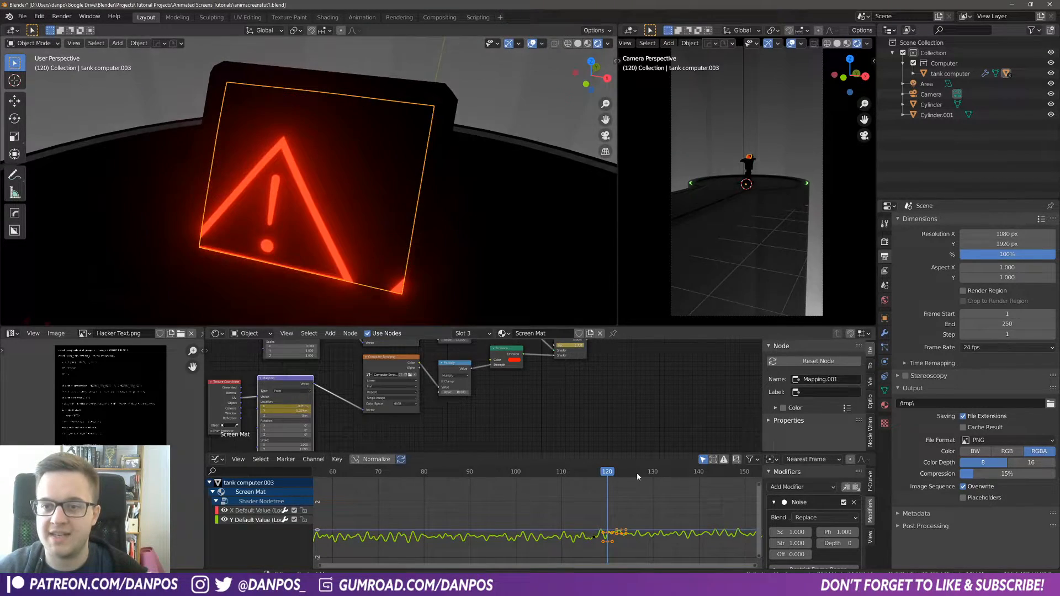
key(Right)
key(Right)
key(Right)
key(Right)
key(Right)
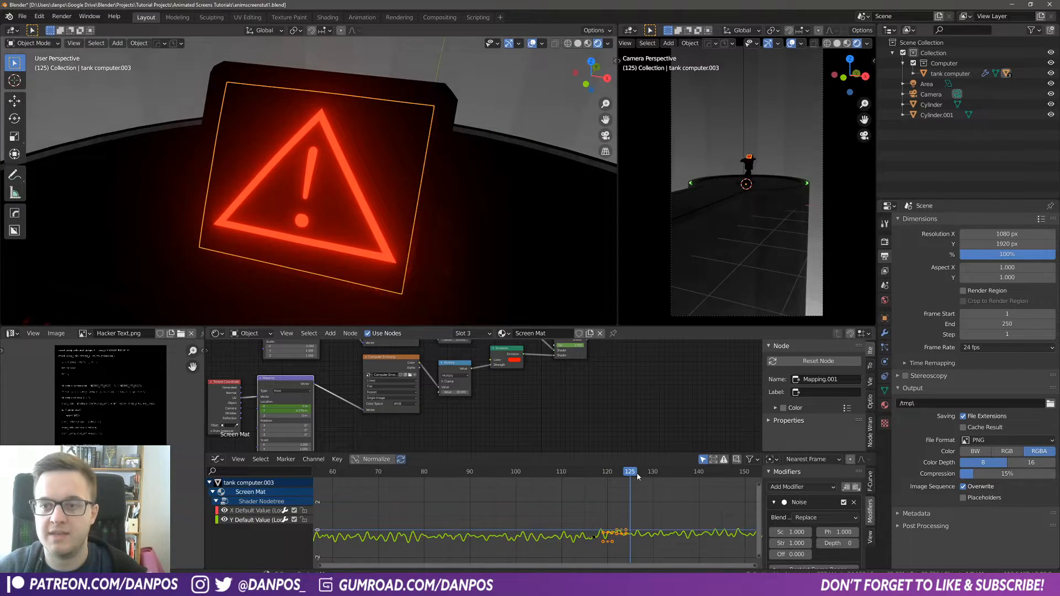
key(Left)
key(Left)
key(Left)
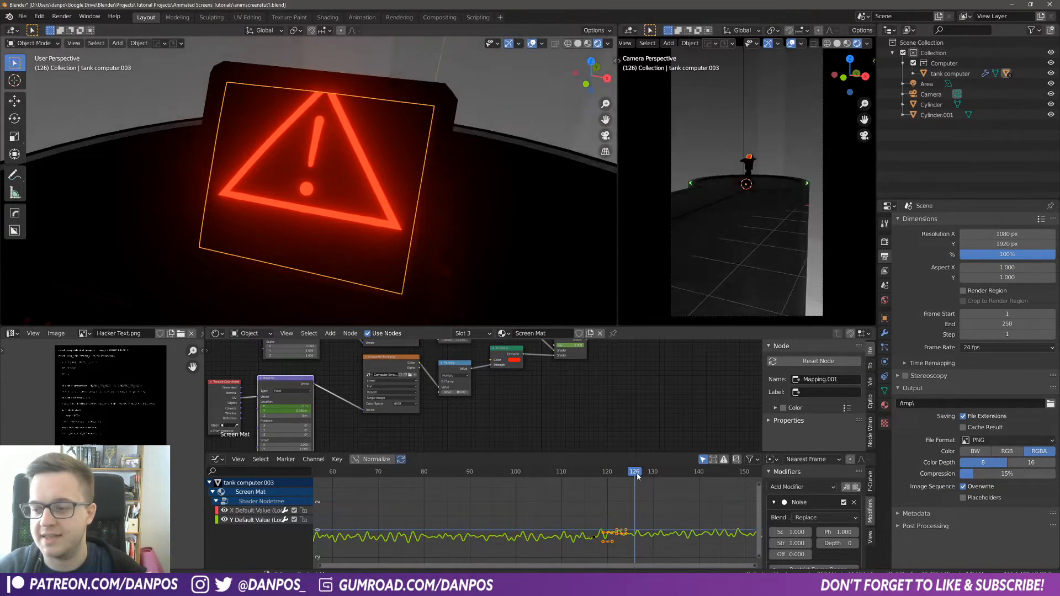
key(space)
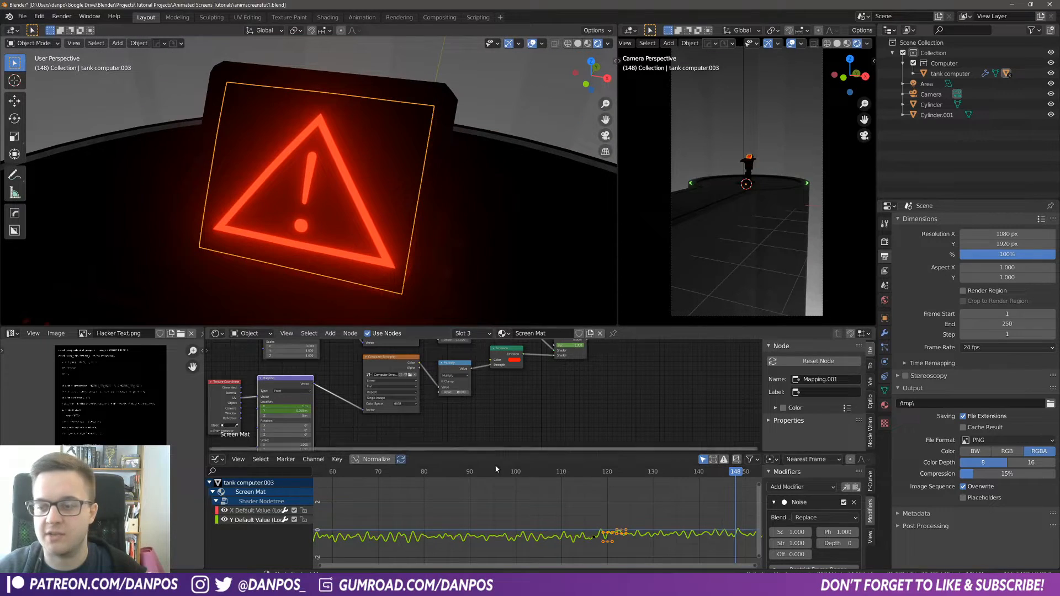
mouse_move(619, 495)
mouse_down()
mouse_move(627, 488)
mouse_move(605, 481)
mouse_move(633, 489)
mouse_up()
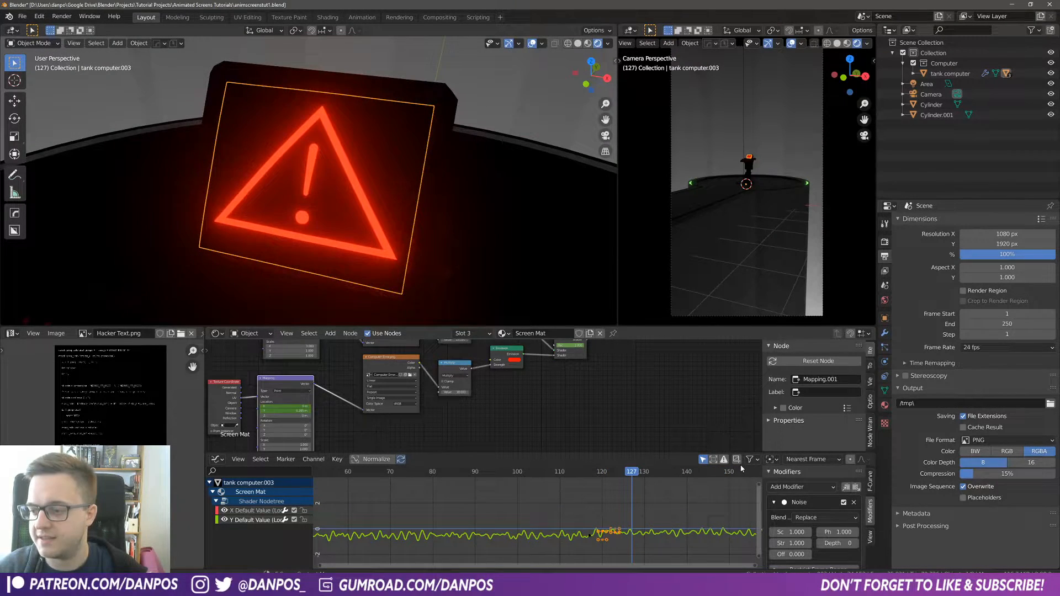
Step: Set the X channel's noise modifier strength to 0.27 and scale to 1.59
drag(741, 454, 740, 412)
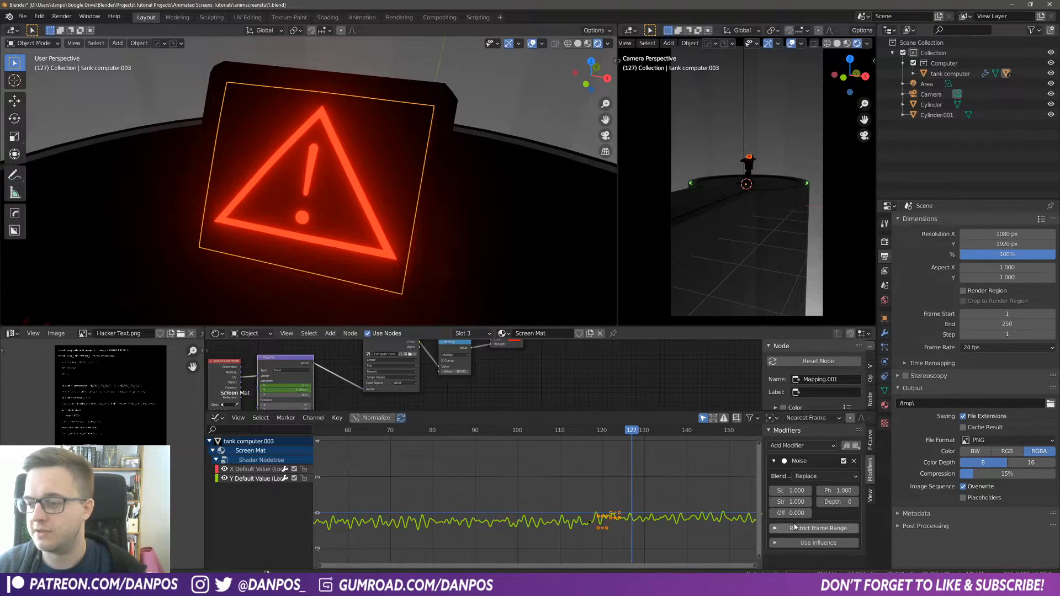
drag(792, 502, 746, 500)
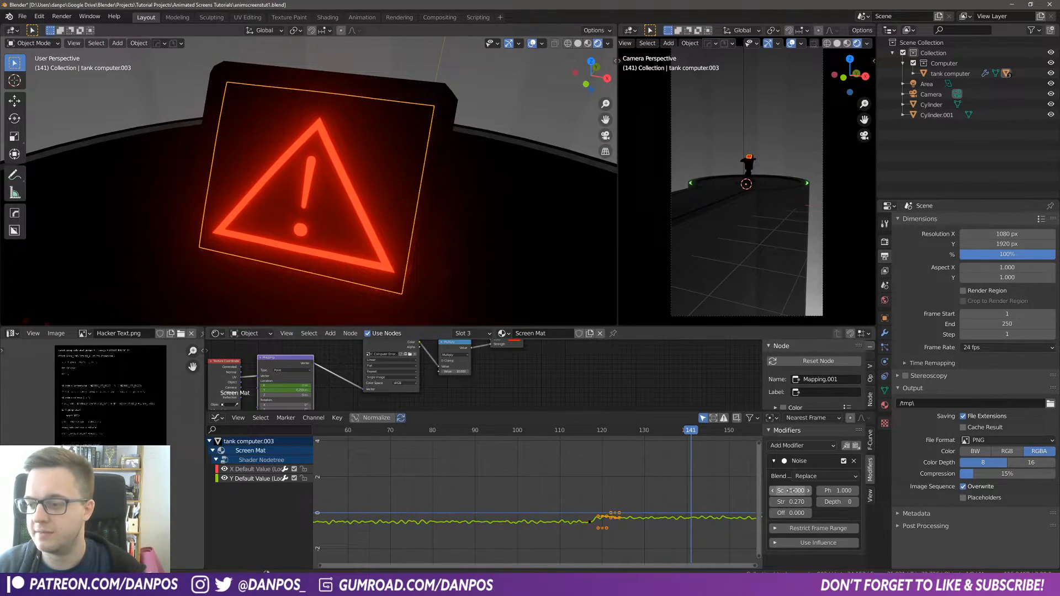
drag(792, 491, 825, 491)
Step: Play back the glitch and lower the noise modifier strength to 0.07
drag(663, 432, 567, 456)
key(space)
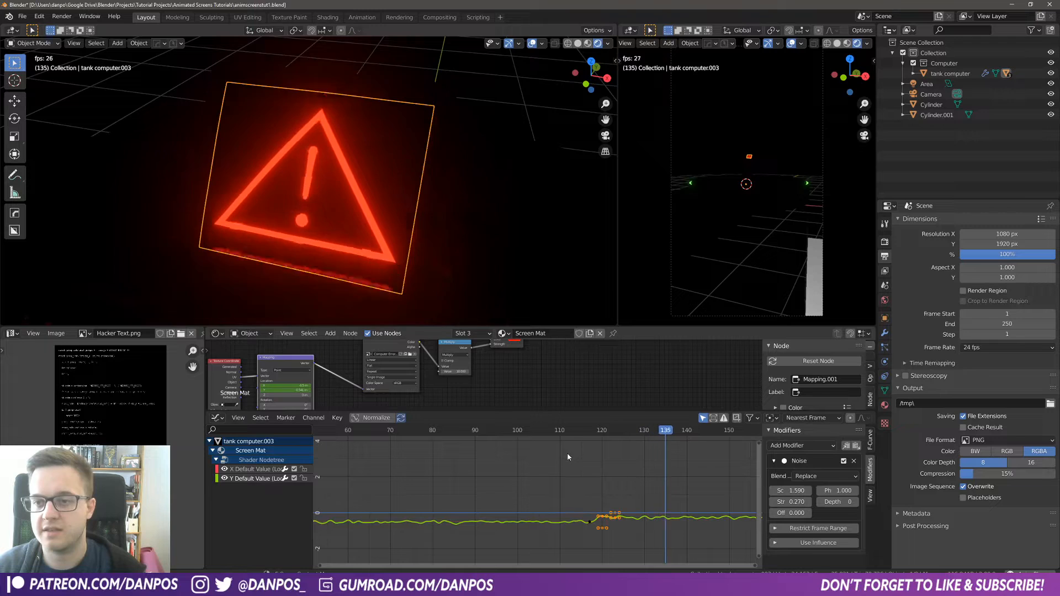
key(space)
click(677, 434)
drag(673, 436, 657, 434)
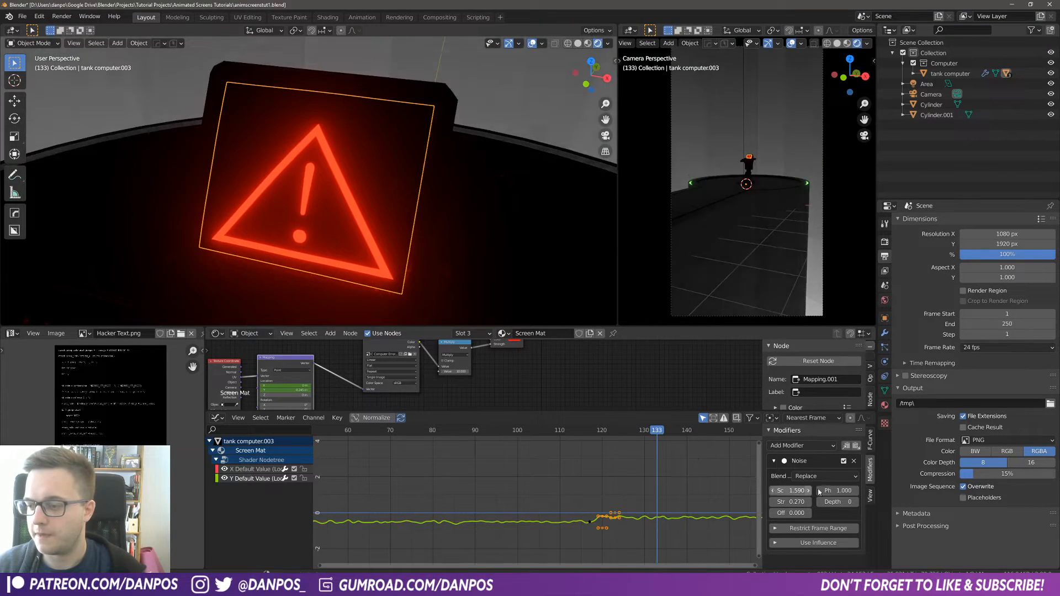
drag(791, 502, 780, 502)
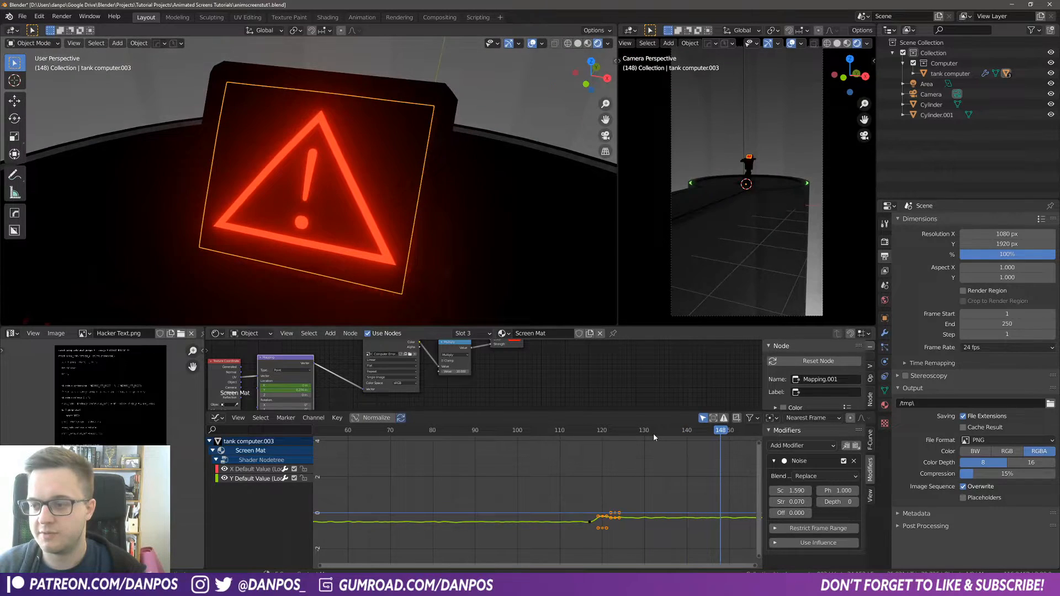
drag(653, 433, 612, 436)
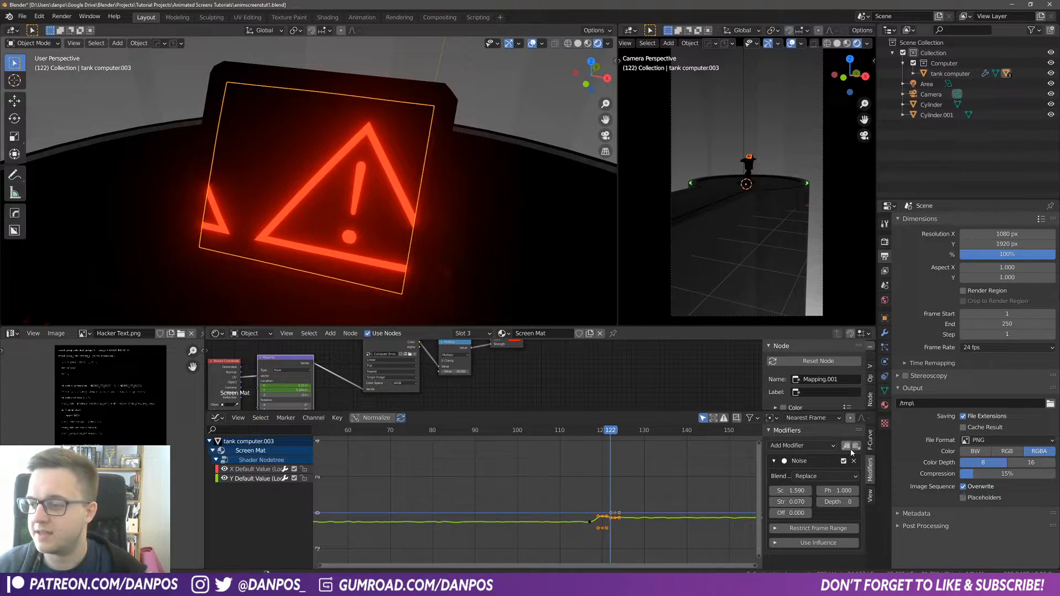
Step: Copy the noise modifier from the X Default Value channel and paste it onto the Y Default Value channel
click(847, 448)
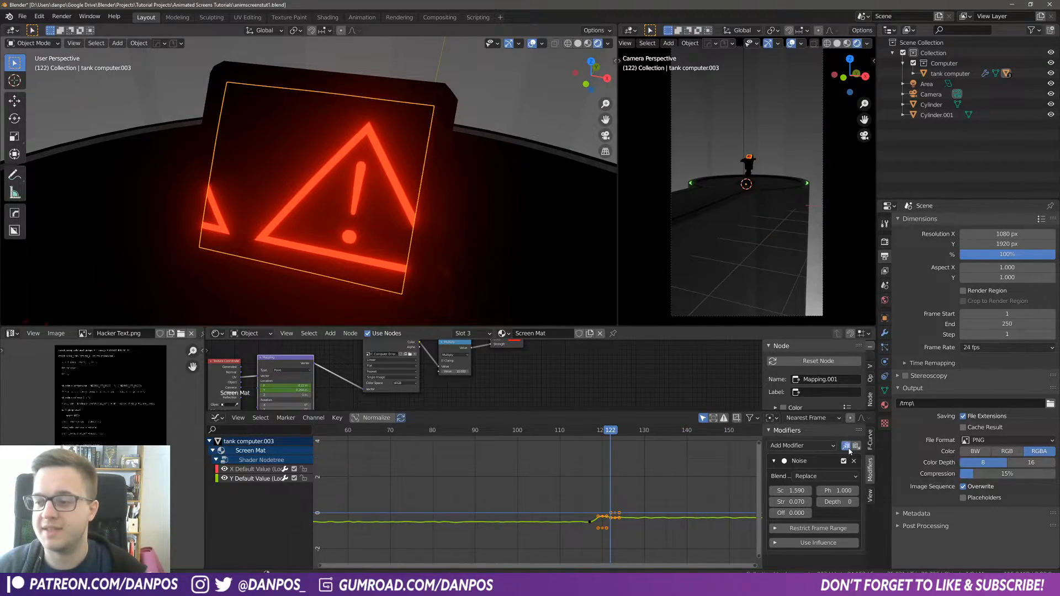
click(251, 471)
click(857, 448)
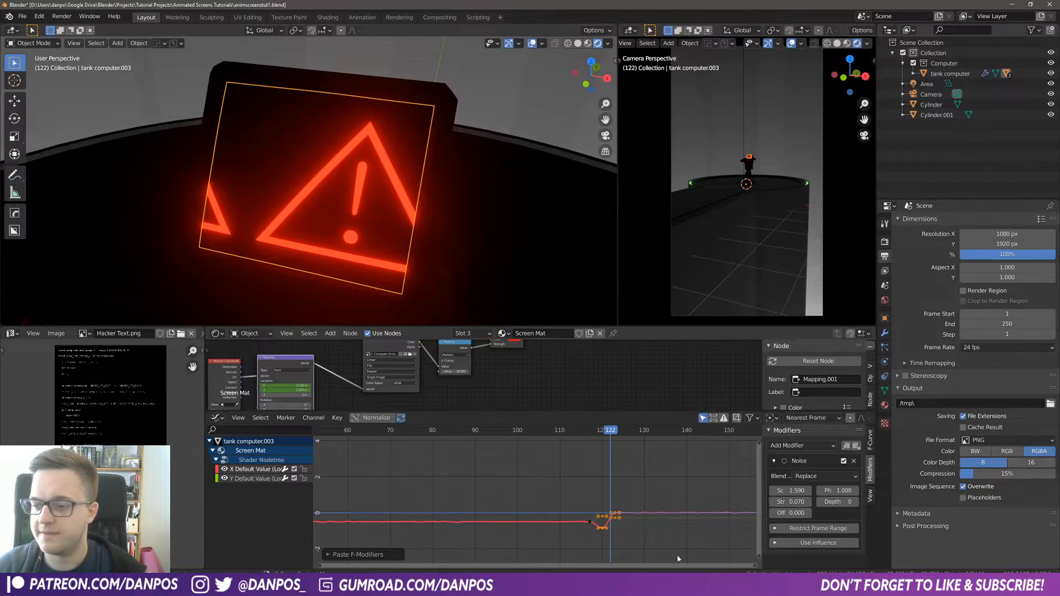
Step: Set the Y channel noise modifier offset to 9.02 so both channels jitter differently
key(space)
key(space)
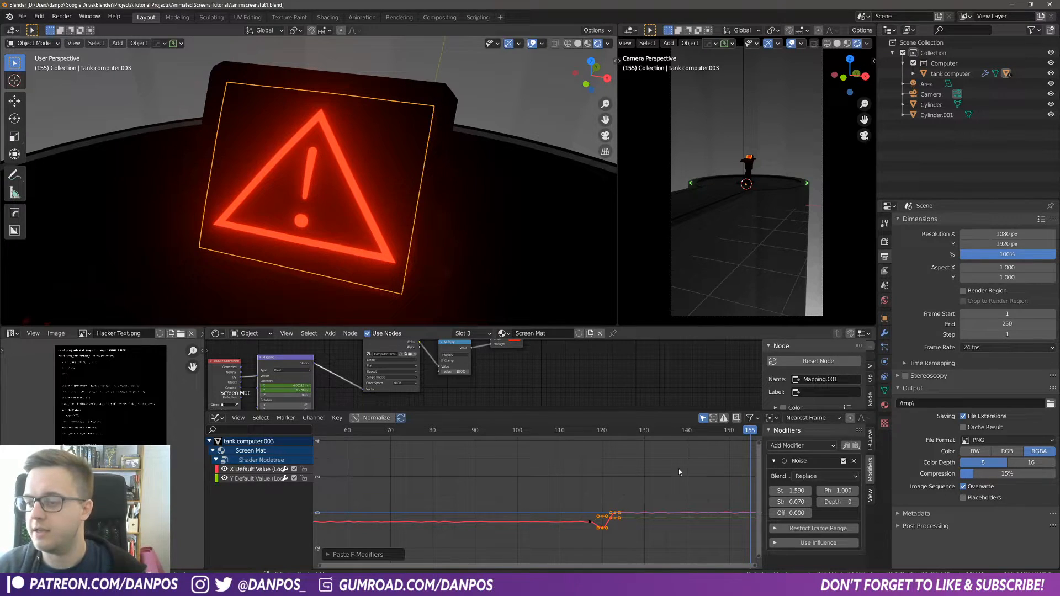
drag(793, 513, 757, 513)
scroll(658, 512, up, 10)
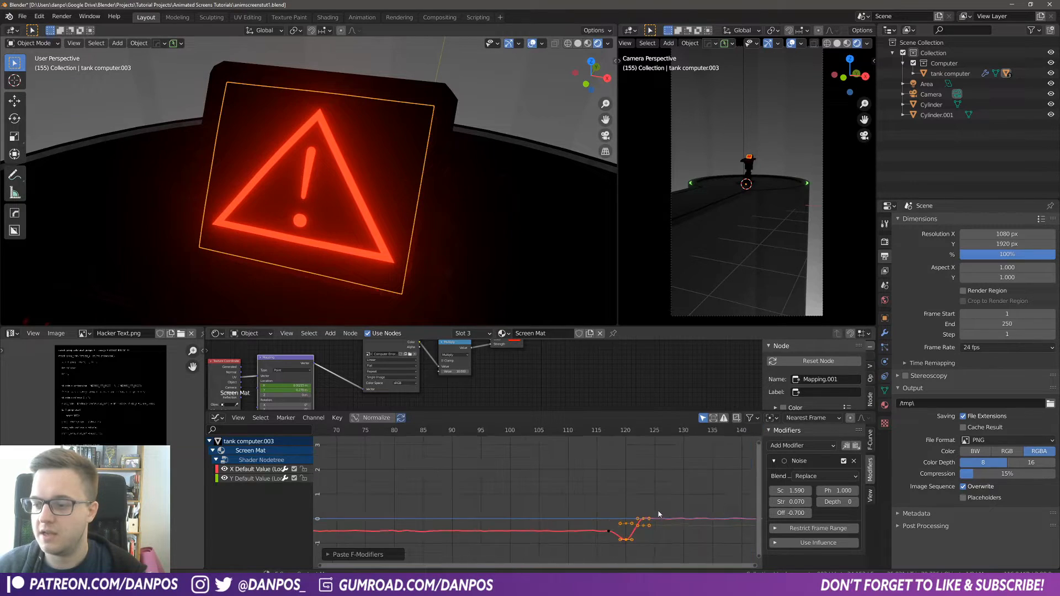
middle_drag(690, 537, 572, 498)
scroll(577, 505, up, 10)
scroll(580, 511, up, 3)
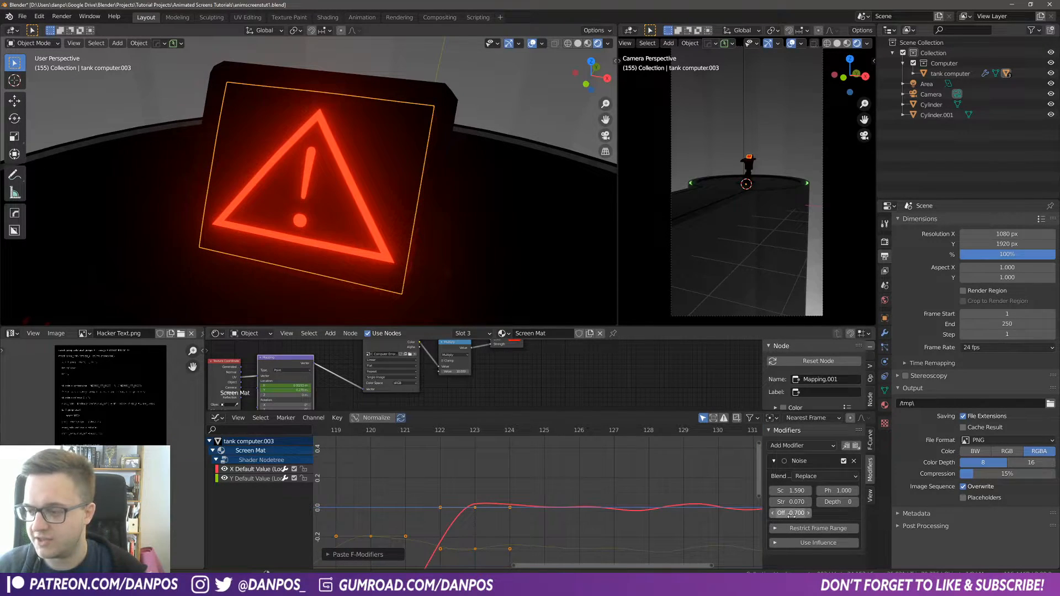
drag(791, 513, 843, 513)
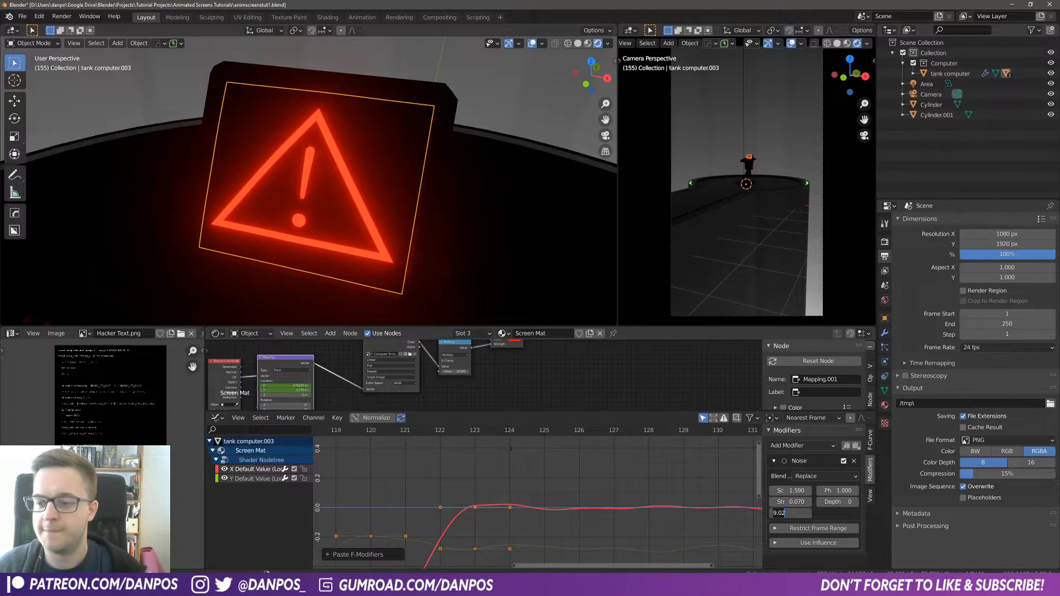
Step: Play the animation and zoom out the graph to review the combined noise jitter on the screen
click(552, 501)
scroll(562, 481, down, 17)
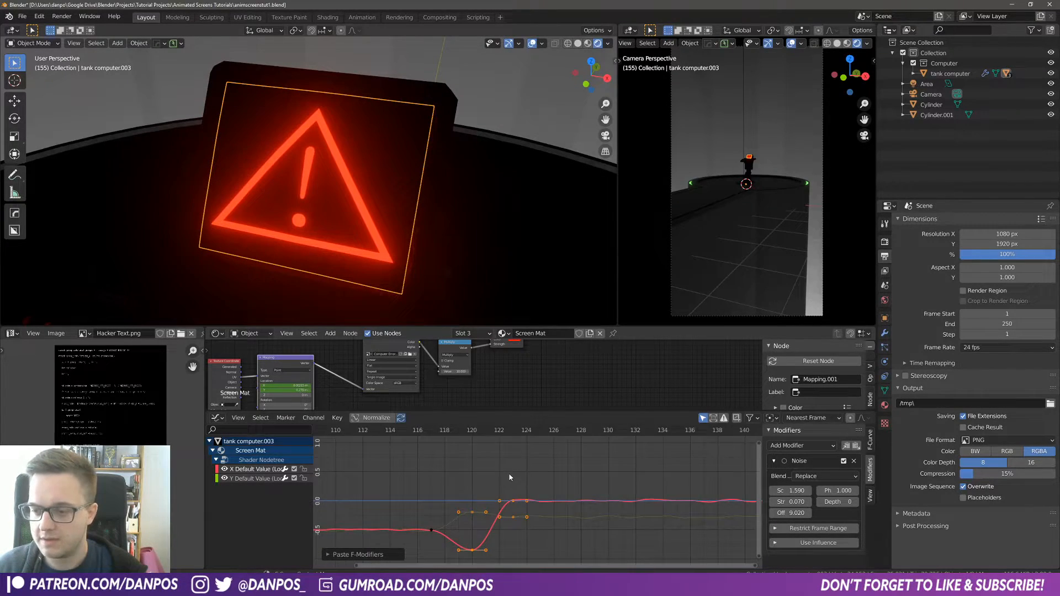
click(429, 436)
key(space)
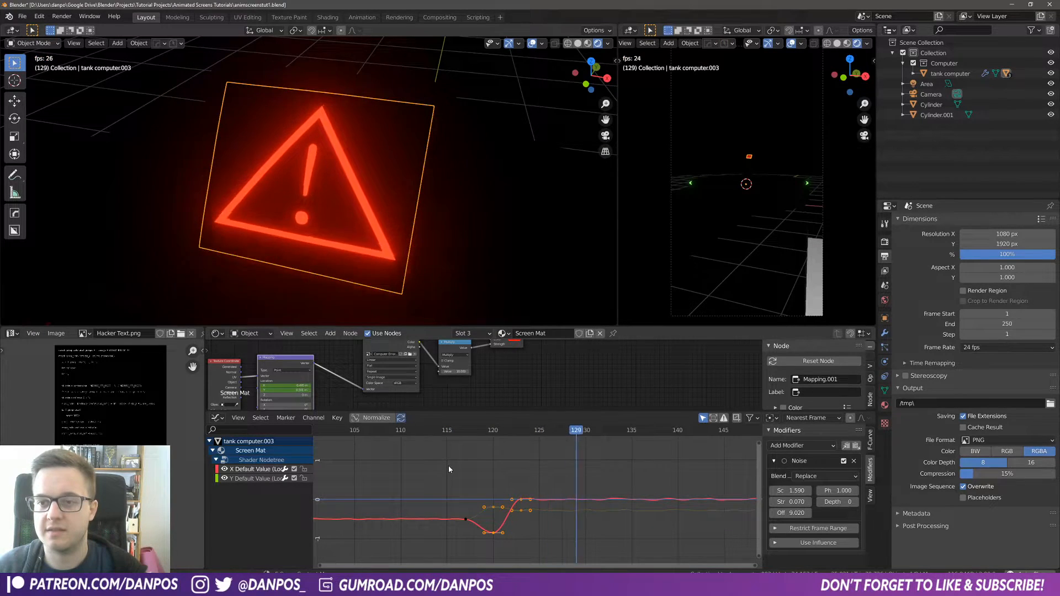
scroll(586, 504, down, 10)
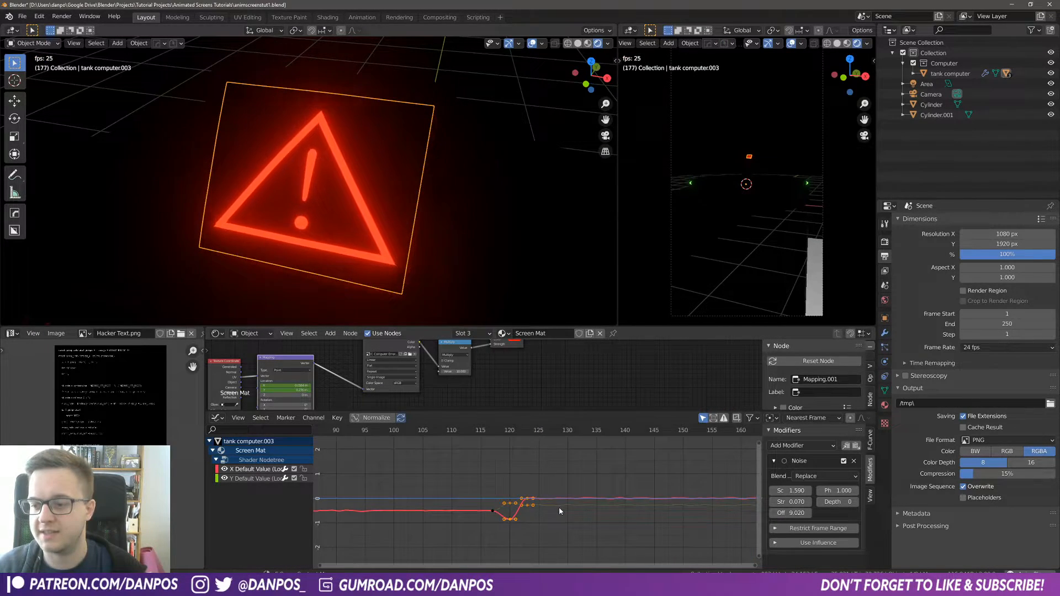
scroll(584, 499, down, 3)
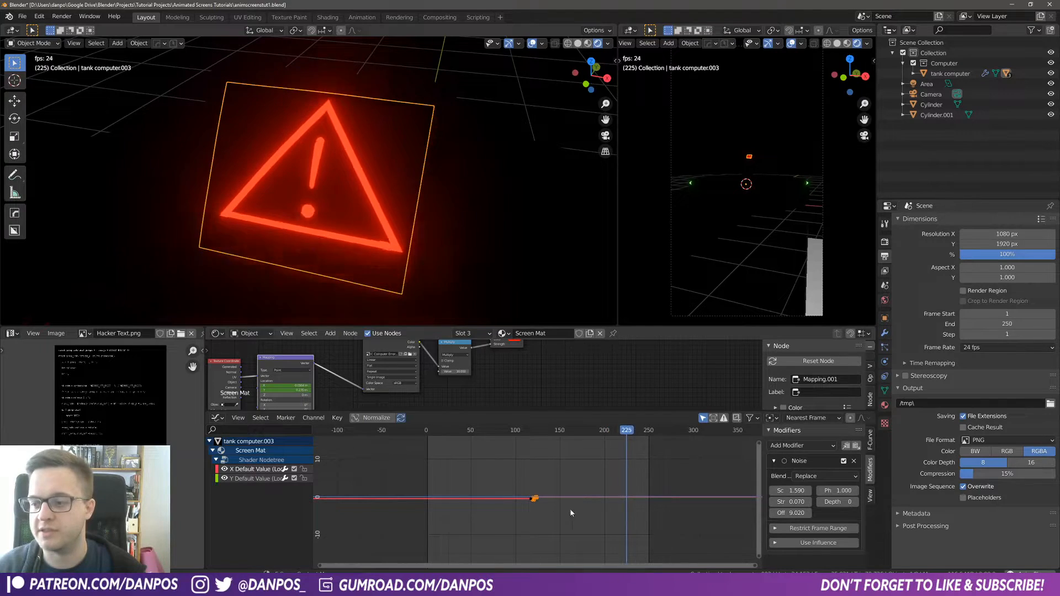
key(space)
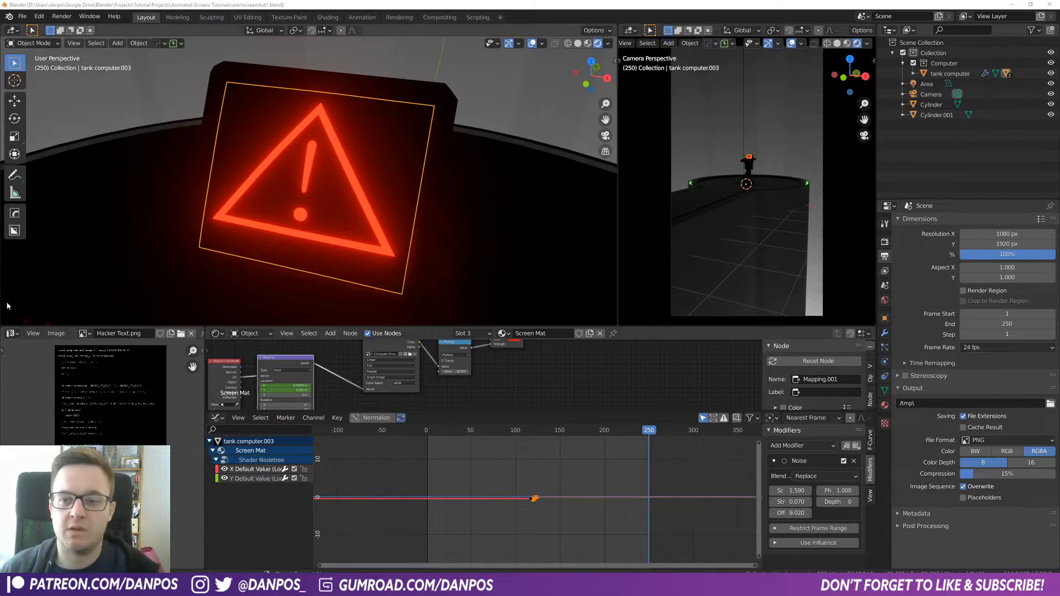
scroll(547, 453, down, 3)
drag(569, 459, 480, 460)
key(space)
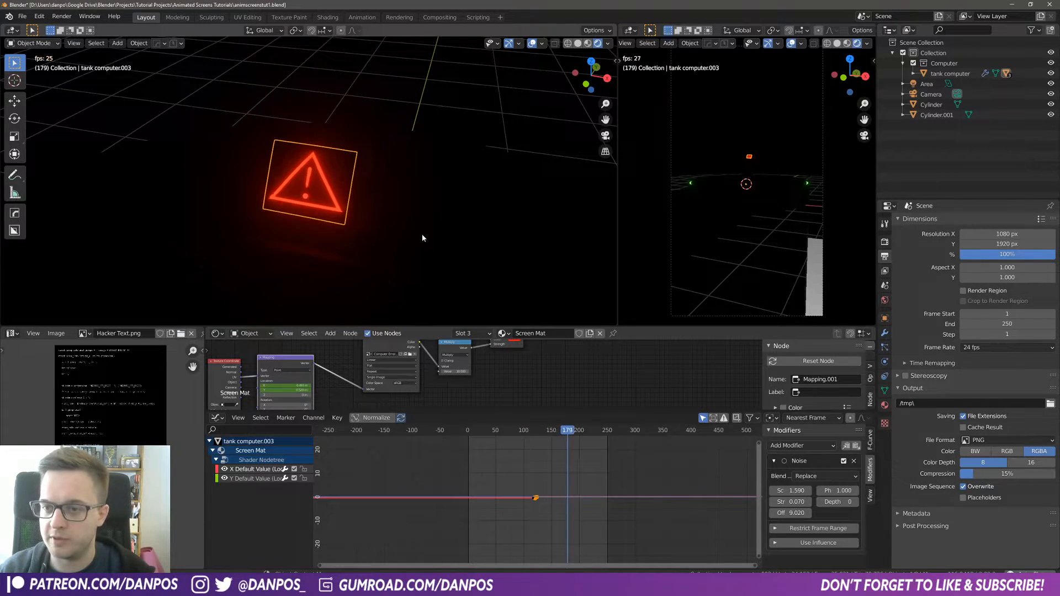
key(space)
Step: Switch the viewport to solid shading and select the tall background cylinder, Cylinder.001
middle_drag(421, 238, 358, 238)
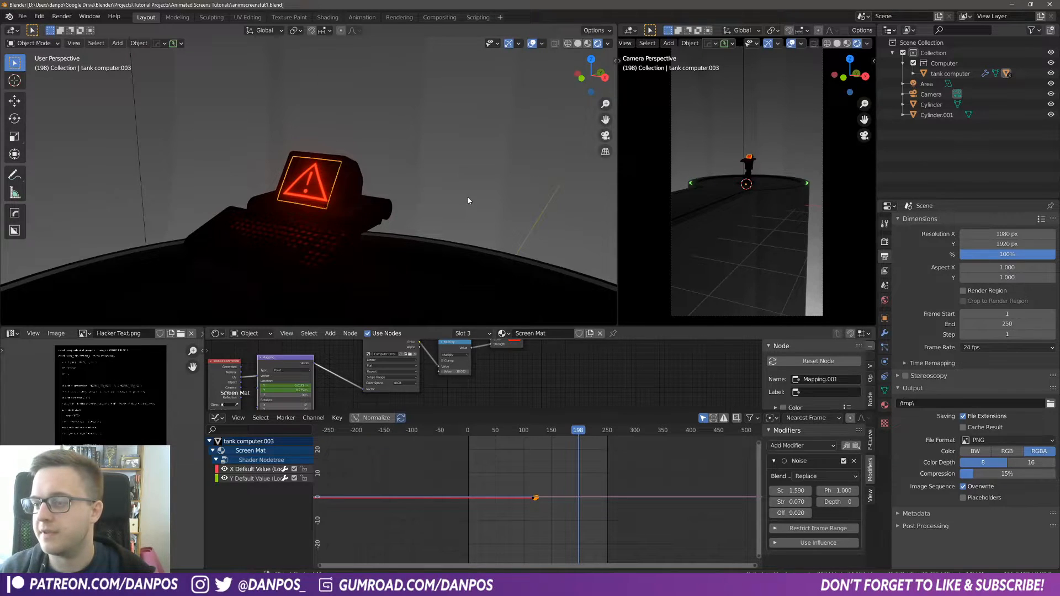
scroll(469, 200, down, 8)
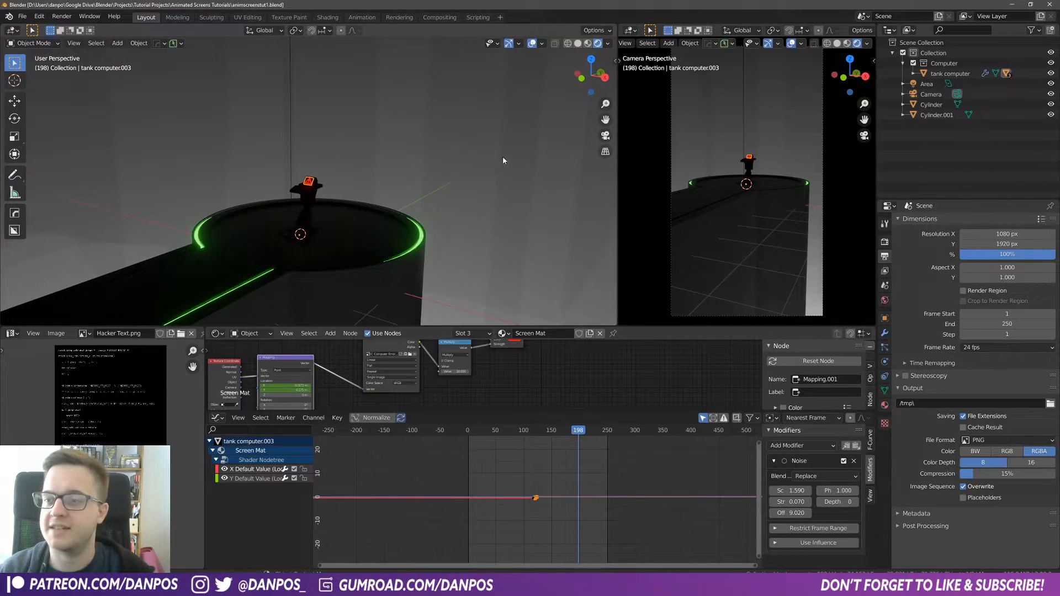
scroll(322, 173, down, 8)
mouse_move(338, 148)
middle_down()
mouse_move(326, 170)
mouse_move(341, 186)
mouse_move(349, 145)
middle_up()
key(z)
click(355, 182)
scroll(361, 238, up, 2)
shift+middle_drag(363, 244, 327, 287)
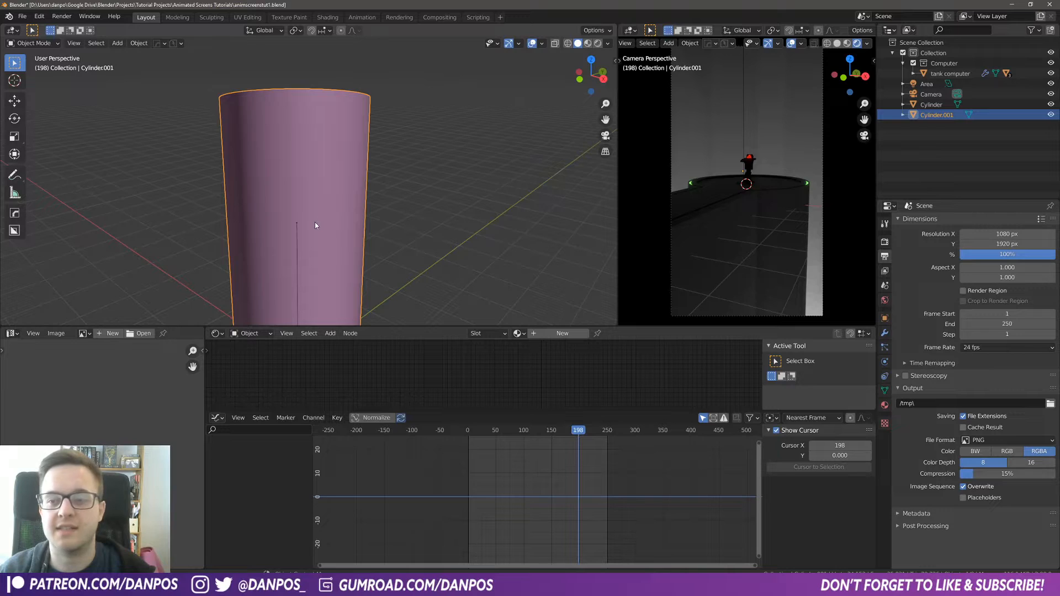
shift+middle_drag(315, 224, 320, 197)
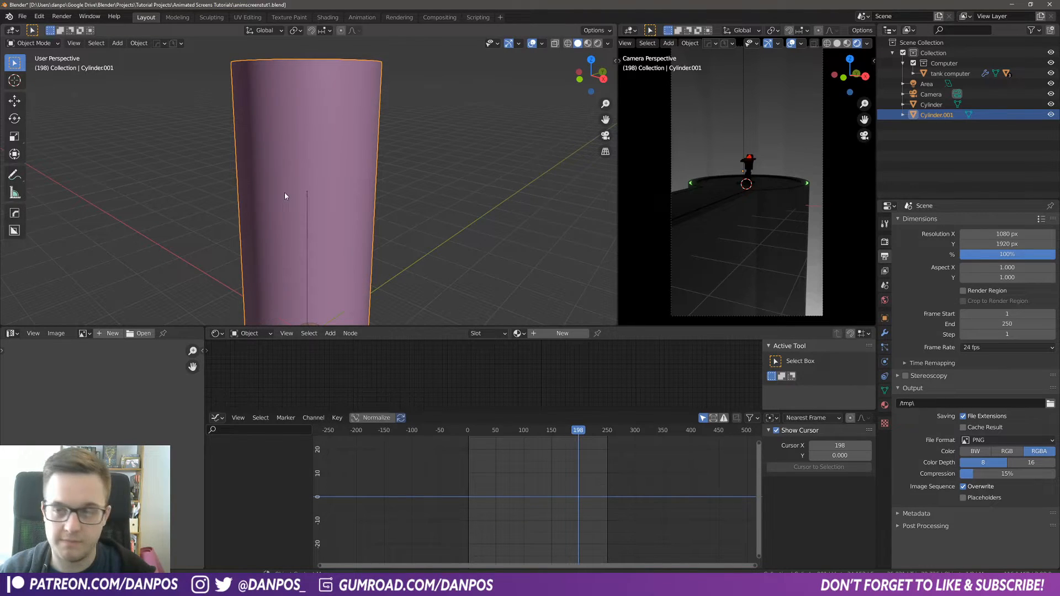
Step: Enter Edit Mode on the background cylinder
key(ctrl+Tab)
click(294, 246)
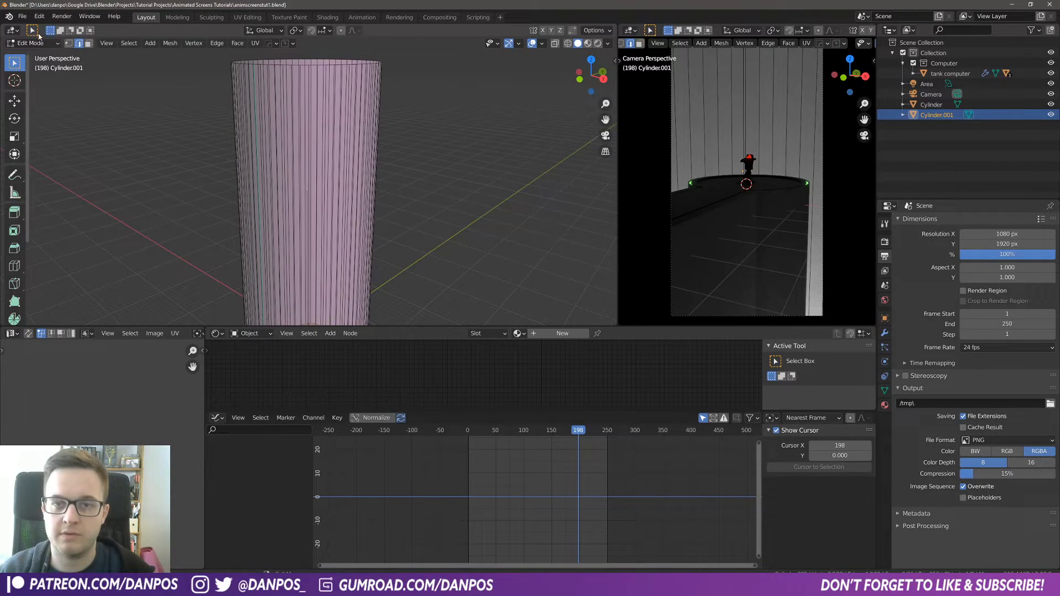
middle_drag(251, 171, 281, 217)
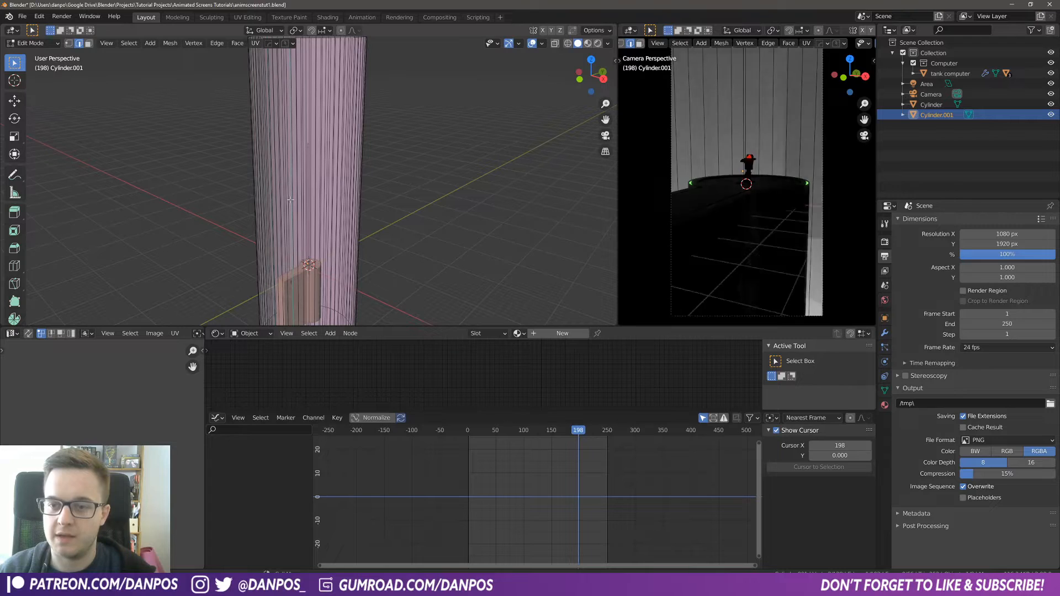
key(ctrl+t)
key(ctrl+z)
key(ctrl+z)
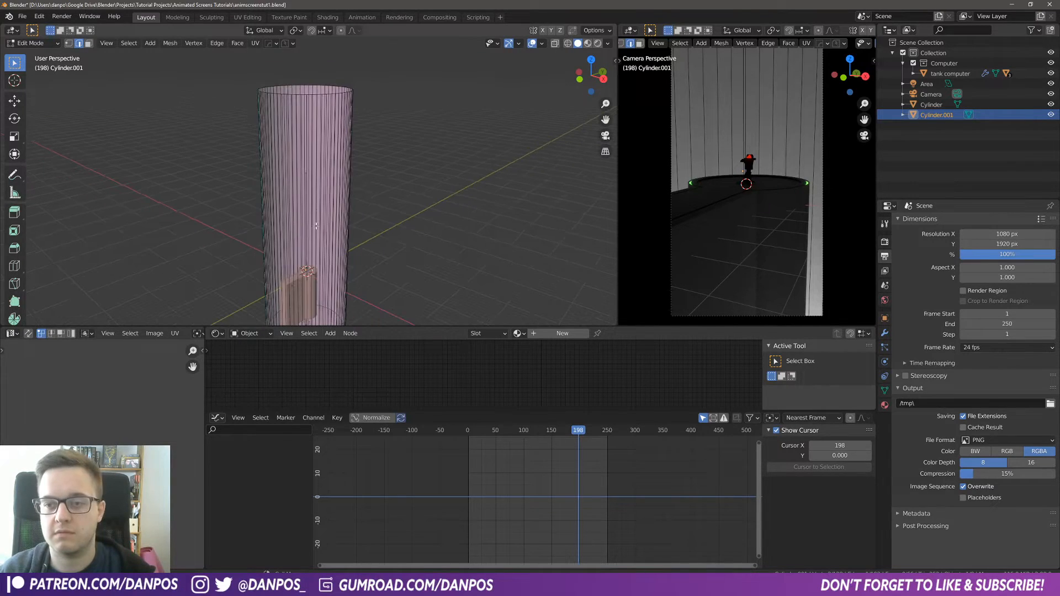
Step: Insert a horizontal loop cut around the background cylinder's lower section
click(307, 277)
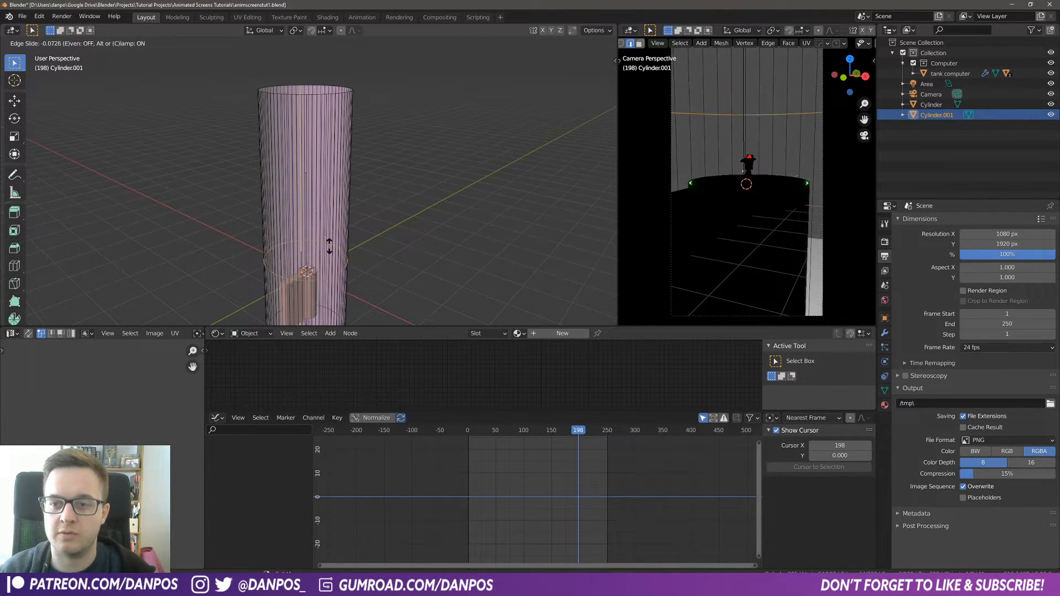
click(334, 225)
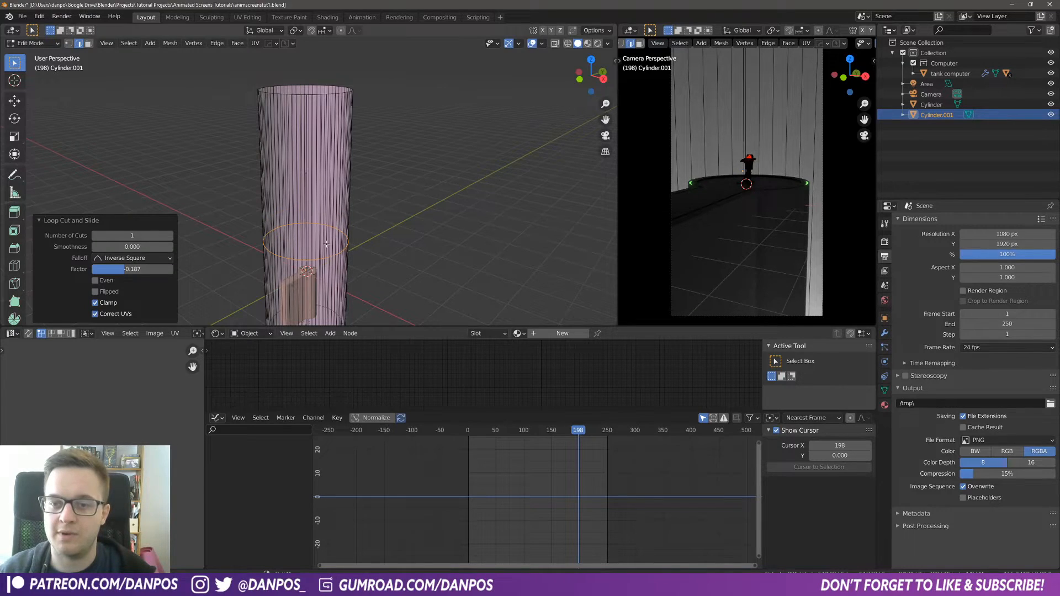
Step: Duplicate the new edge loop and separate the copy into its own object
scroll(327, 244, up, 4)
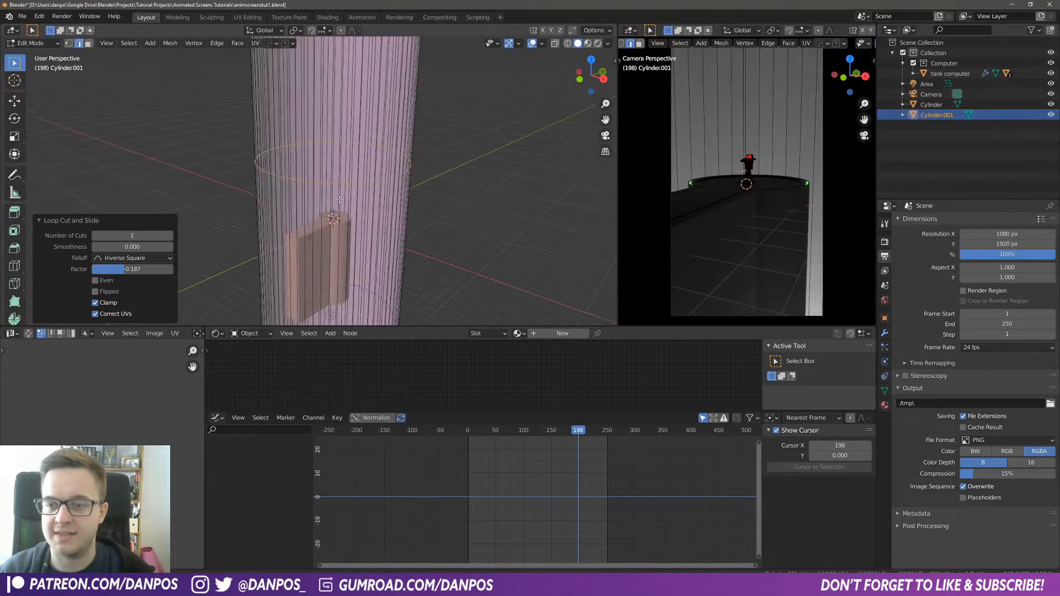
scroll(339, 199, up, 4)
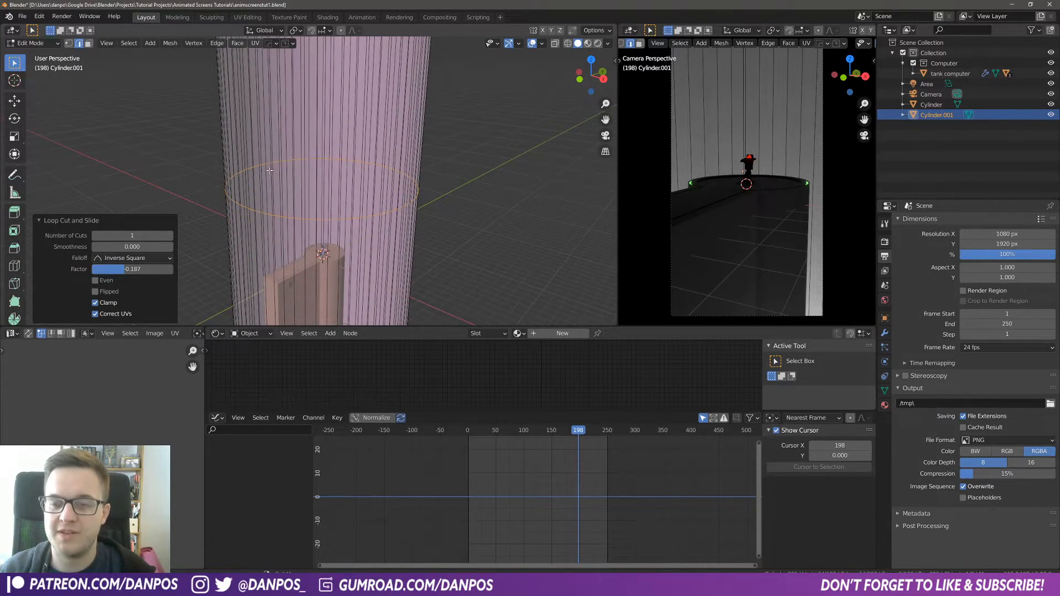
key(g)
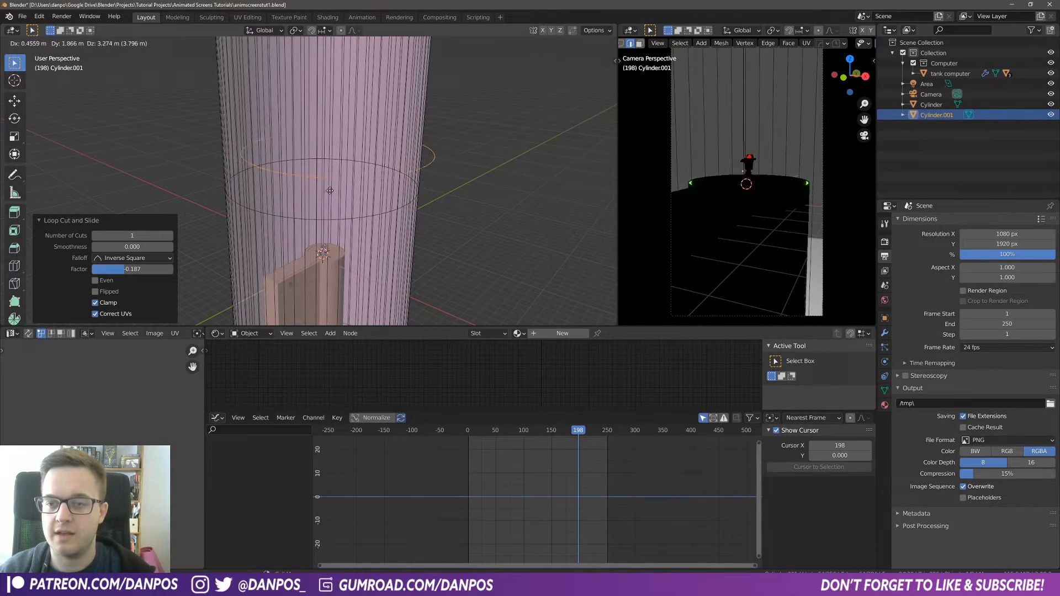
key(Escape)
scroll(386, 225, down, 2)
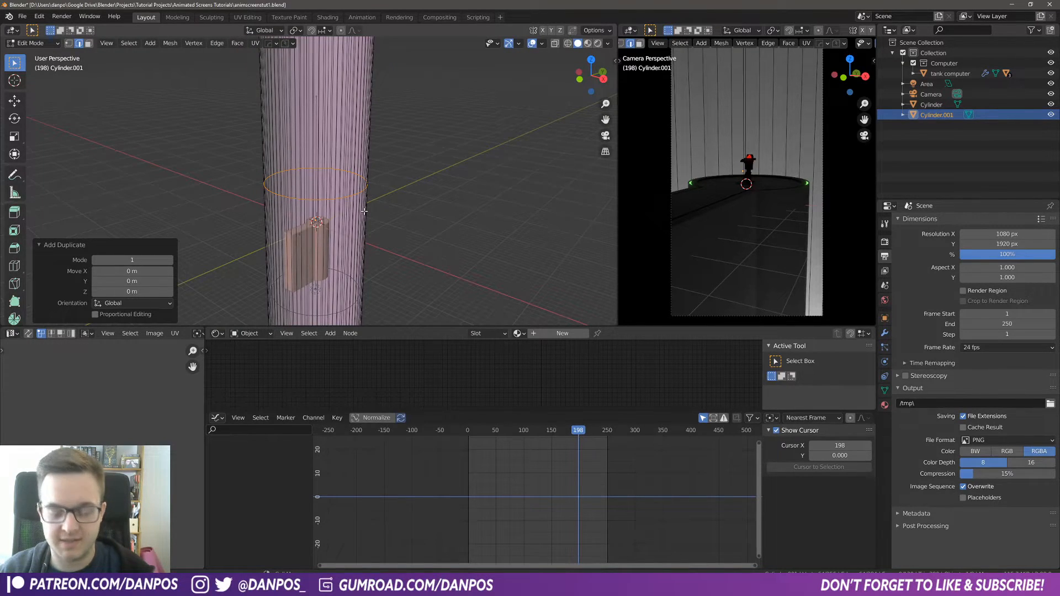
key(p)
click(365, 213)
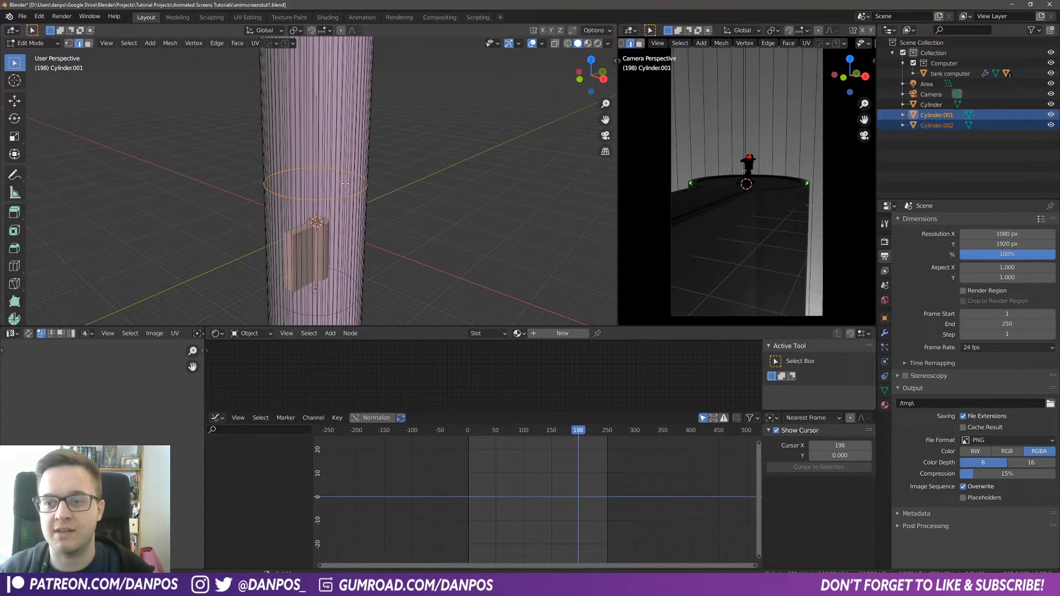
Step: Dissolve the original loop edges from the background cylinder and leave Edit Mode
key(x)
click(329, 254)
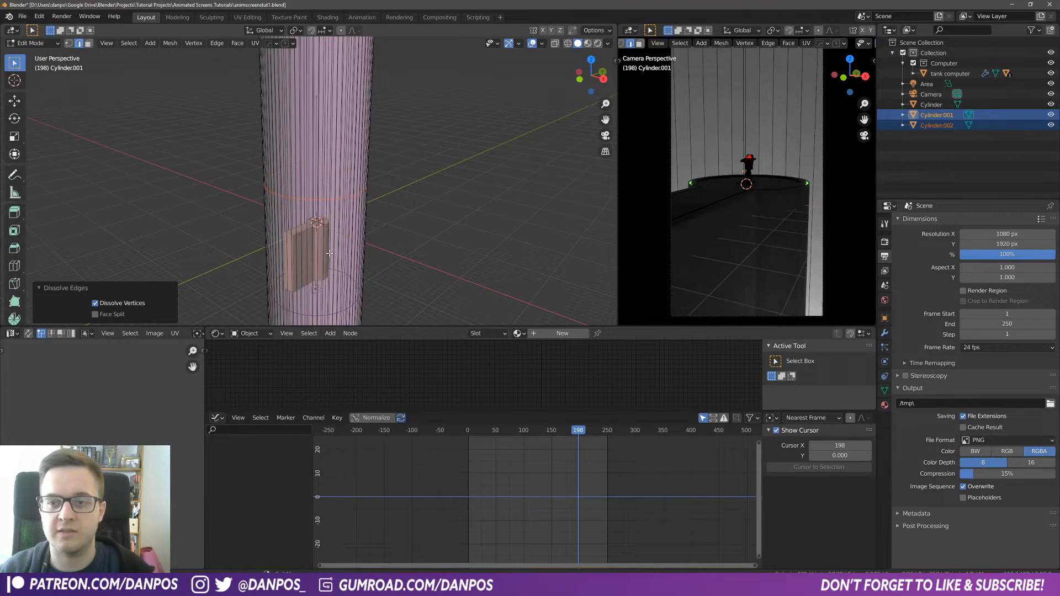
key(Tab)
Step: Select the separated ring and move it up along Z by about 45.9 m
middle_drag(343, 218, 354, 220)
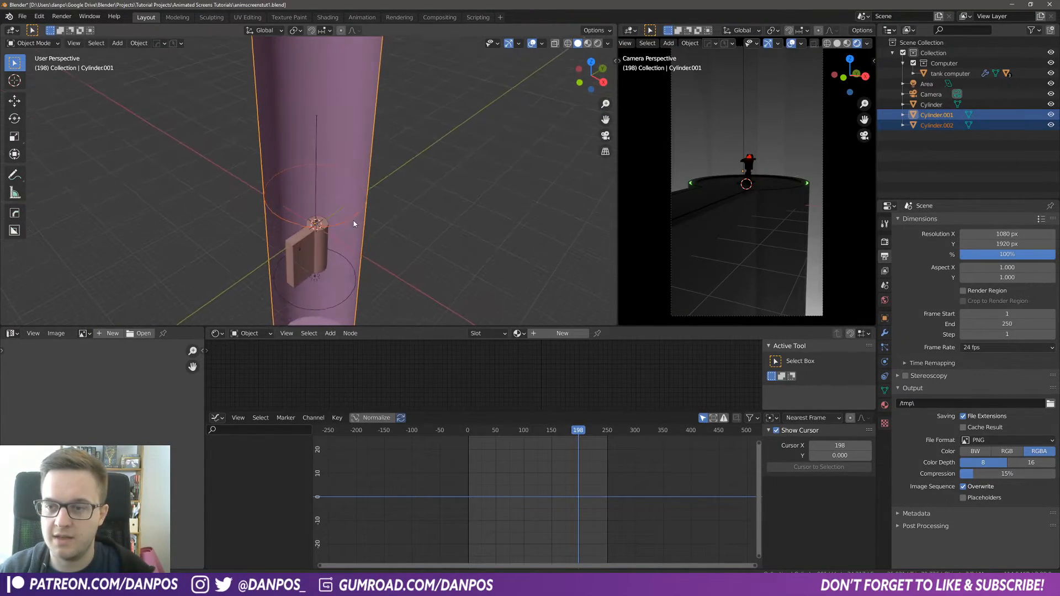
click(354, 220)
key(g)
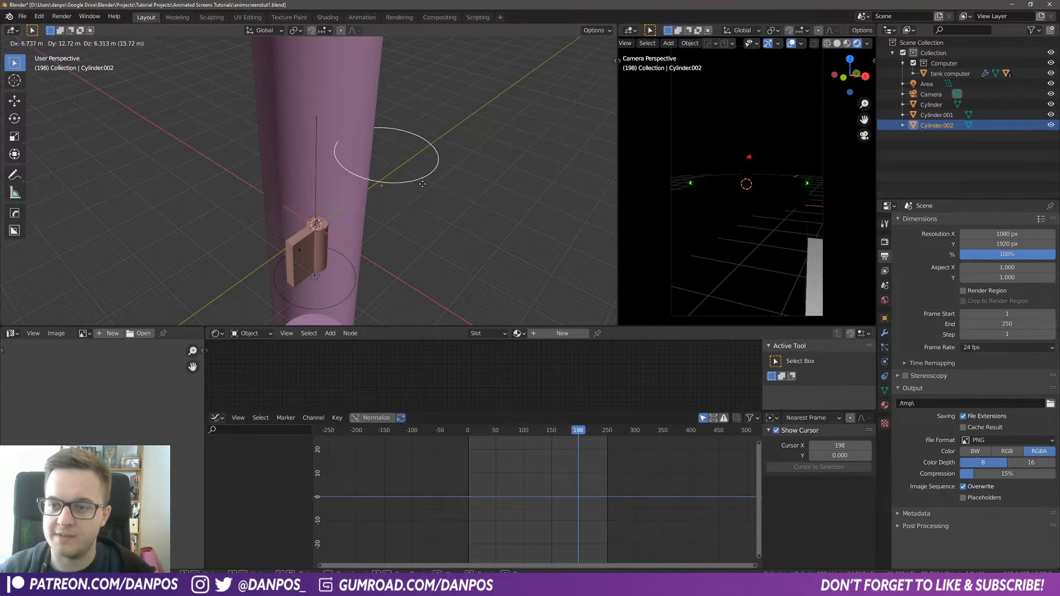
key(z)
scroll(339, 211, down, 3)
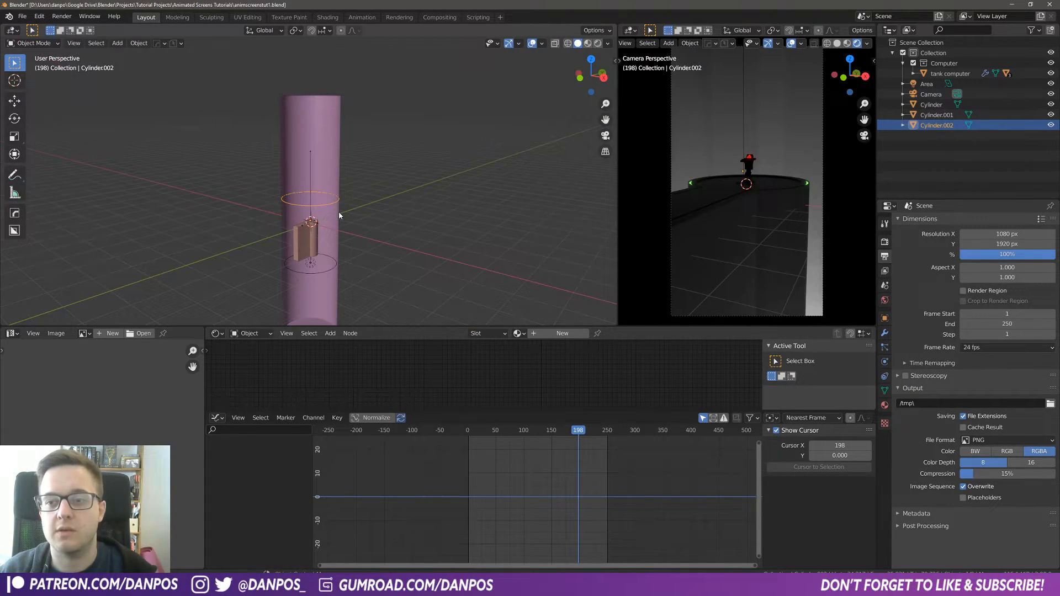
click(352, 92)
Step: Set the ring object's origin to its geometry
shift+middle_drag(354, 95, 324, 179)
scroll(330, 217, up, 2)
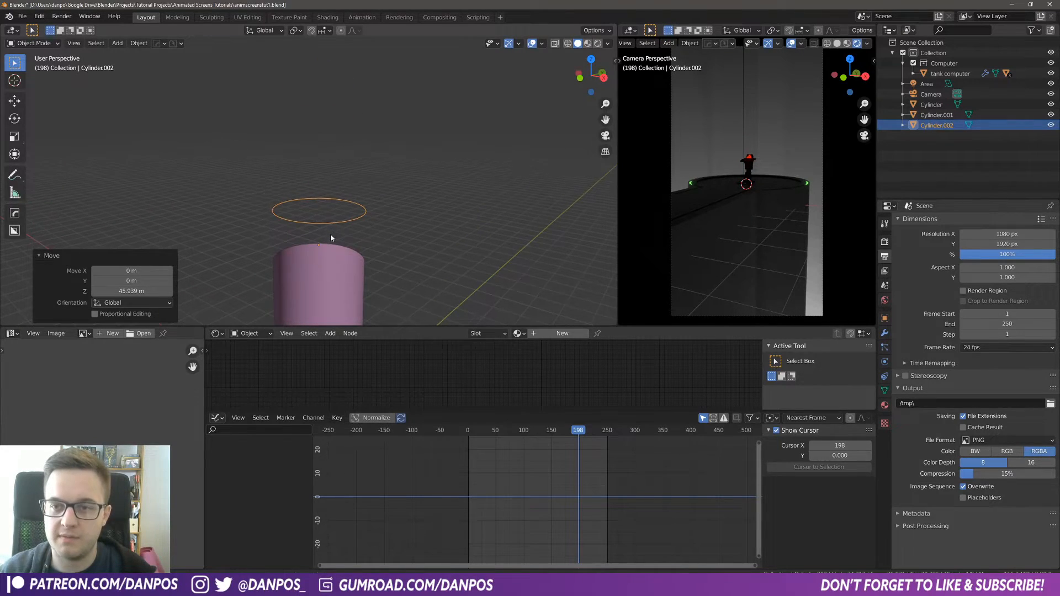
click(139, 43)
mouse_move(164, 65)
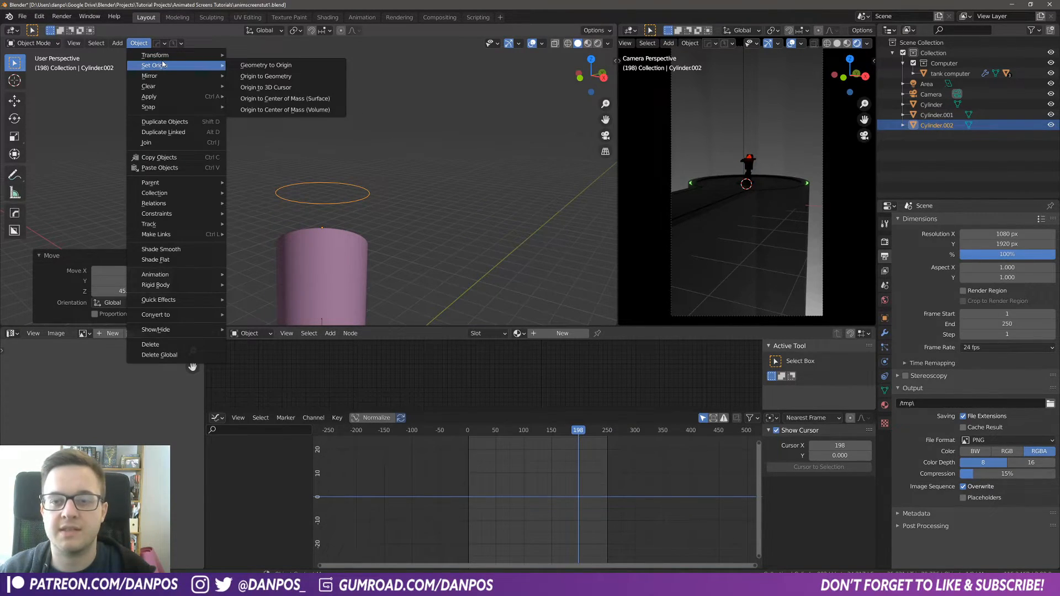
click(269, 77)
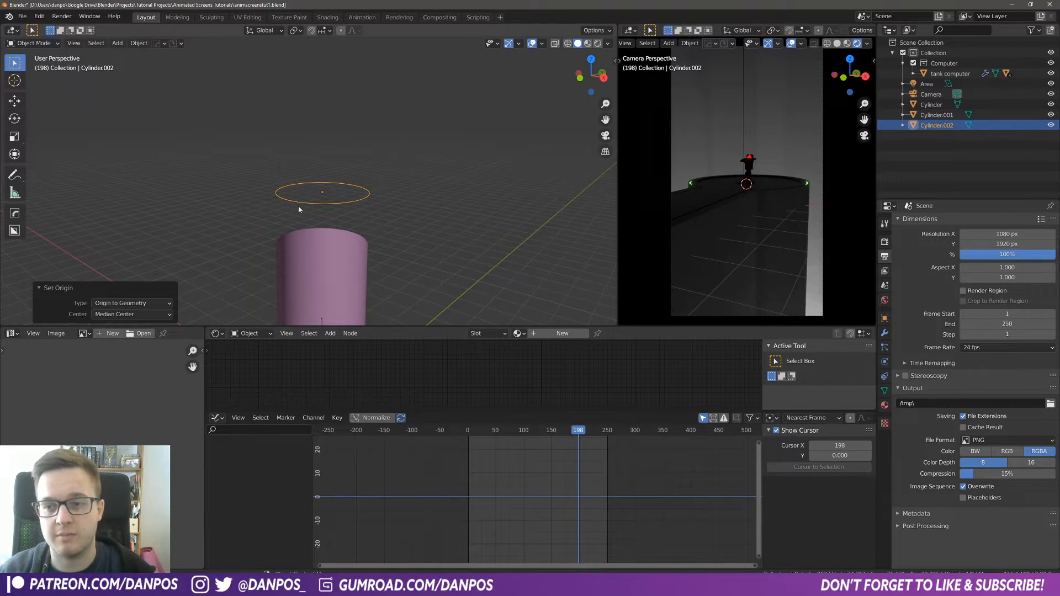
Step: Convert the ring object into a curve from the mesh
middle_drag(343, 203, 366, 217)
scroll(372, 253, up, 2)
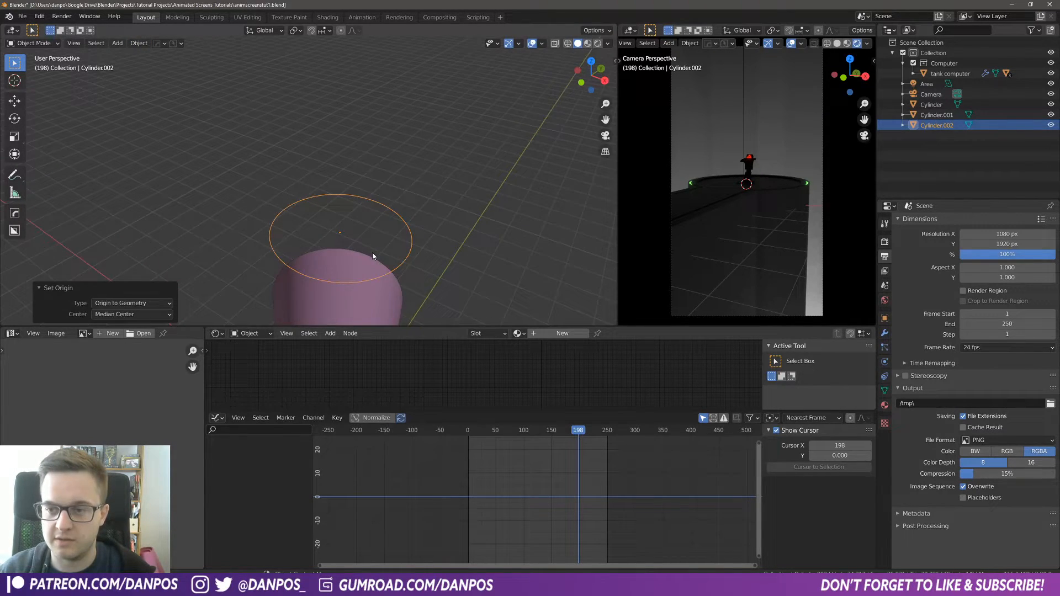
click(264, 148)
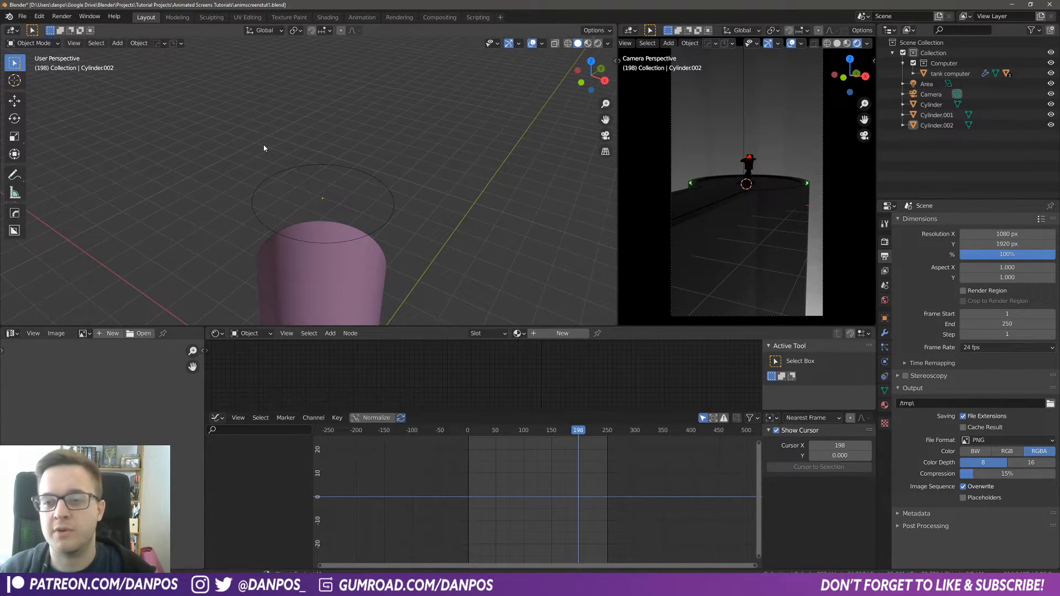
click(296, 169)
click(139, 44)
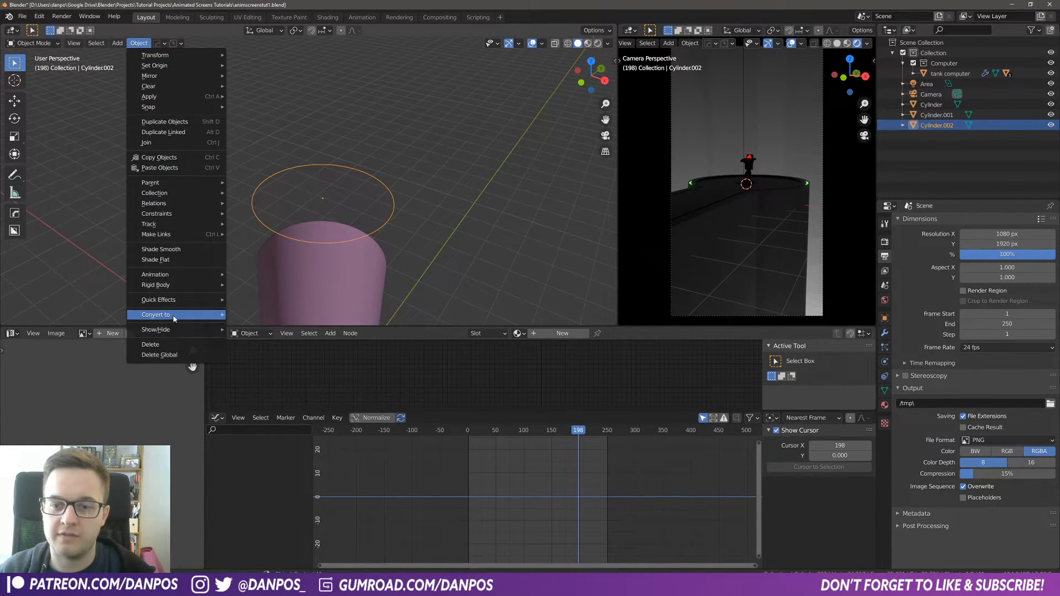
mouse_move(175, 316)
click(241, 314)
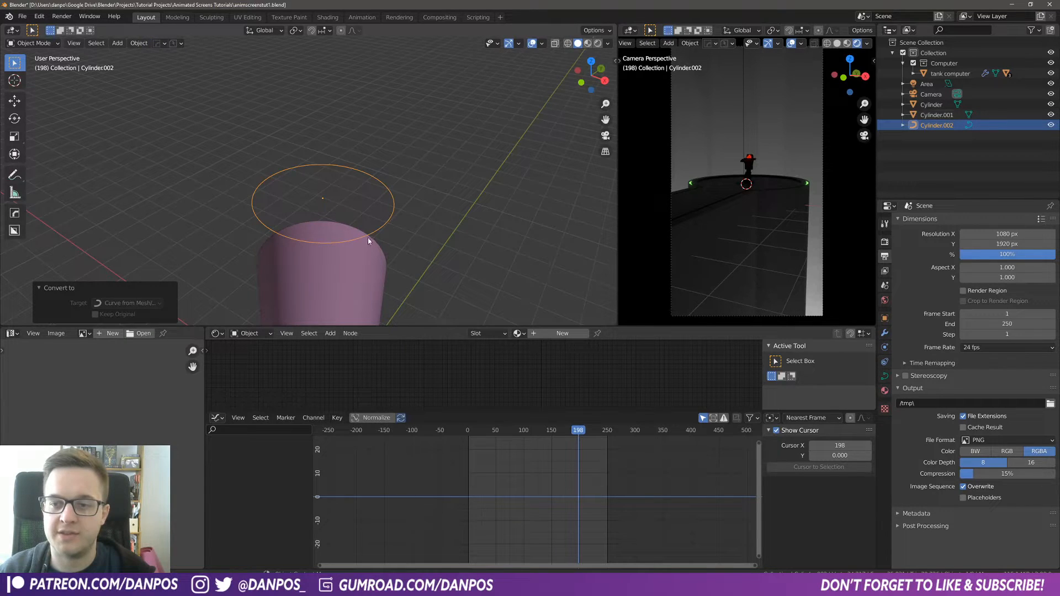
Step: Swap and join the lower editor areas to remove the graph editor, and save the file
middle_drag(368, 240, 237, 234)
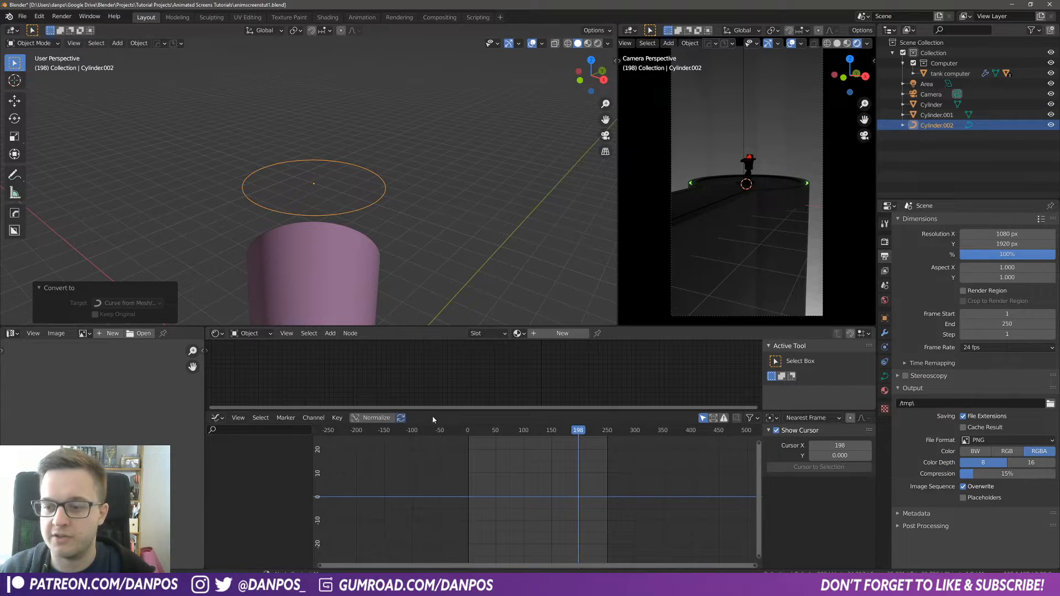
right_click(449, 412)
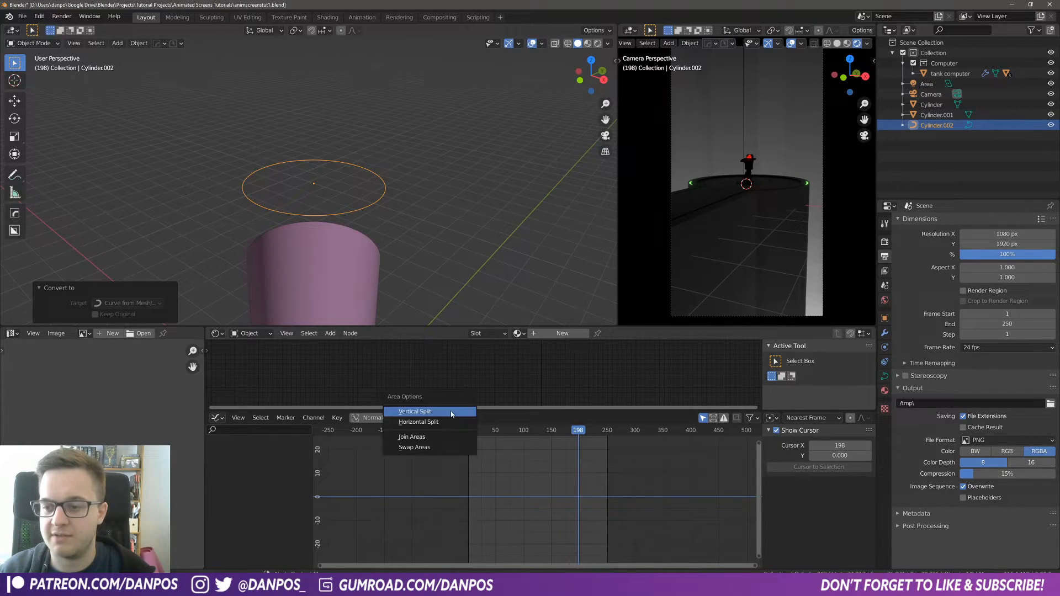
click(437, 446)
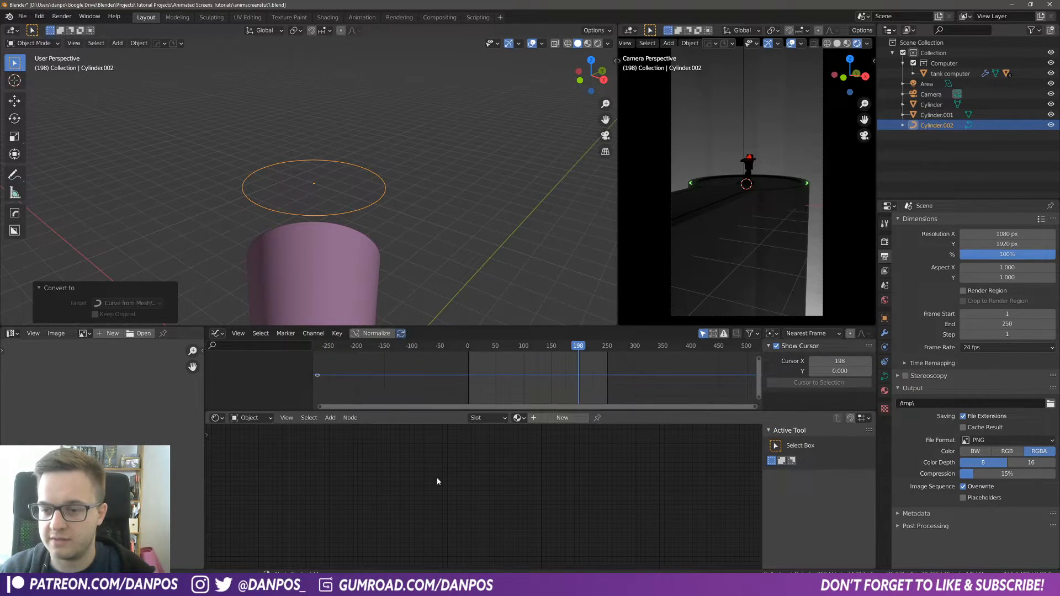
right_click(451, 412)
click(451, 402)
click(450, 382)
key(ctrl+s)
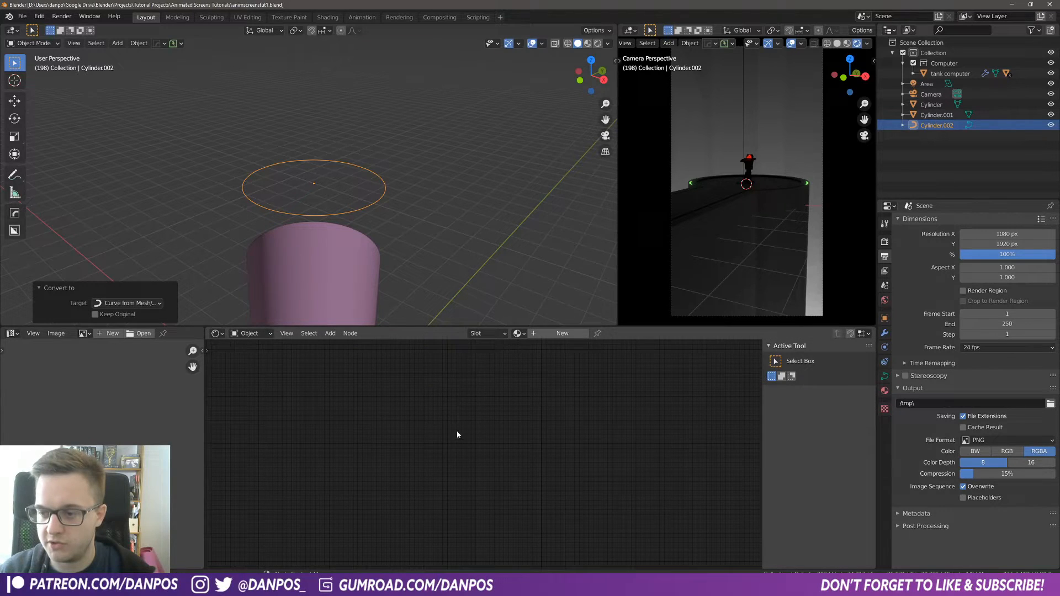
Step: Join the remaining lower editor areas and enlarge the 3D viewport
right_click(204, 413)
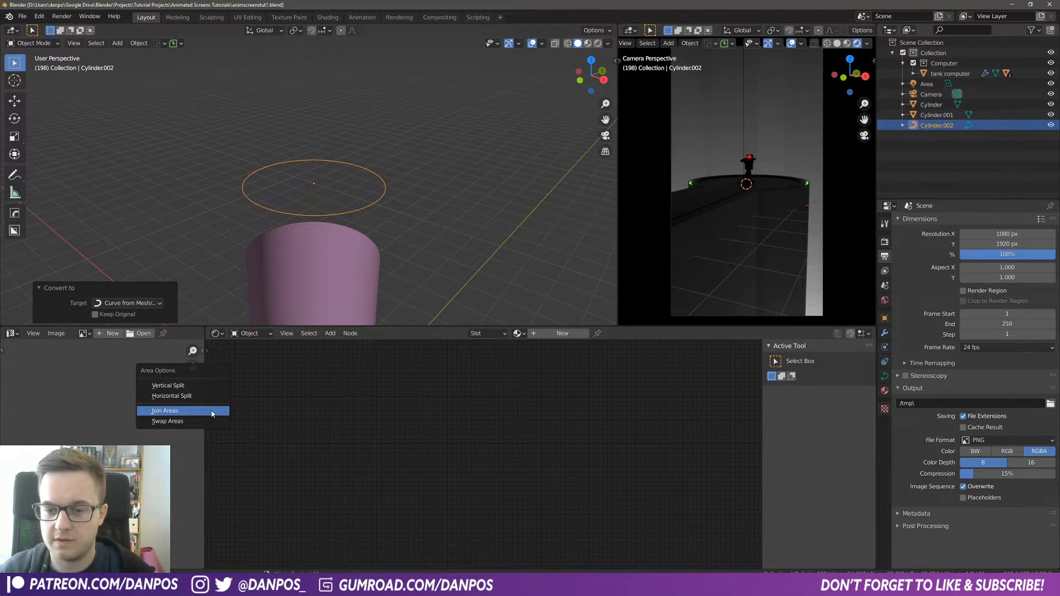
click(212, 411)
click(320, 414)
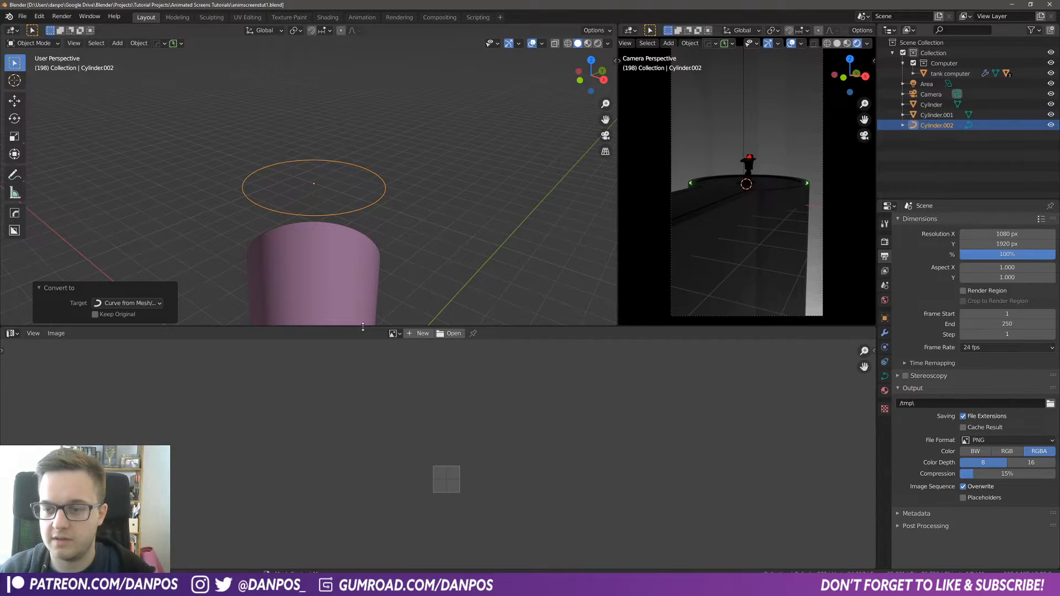
drag(363, 327, 386, 474)
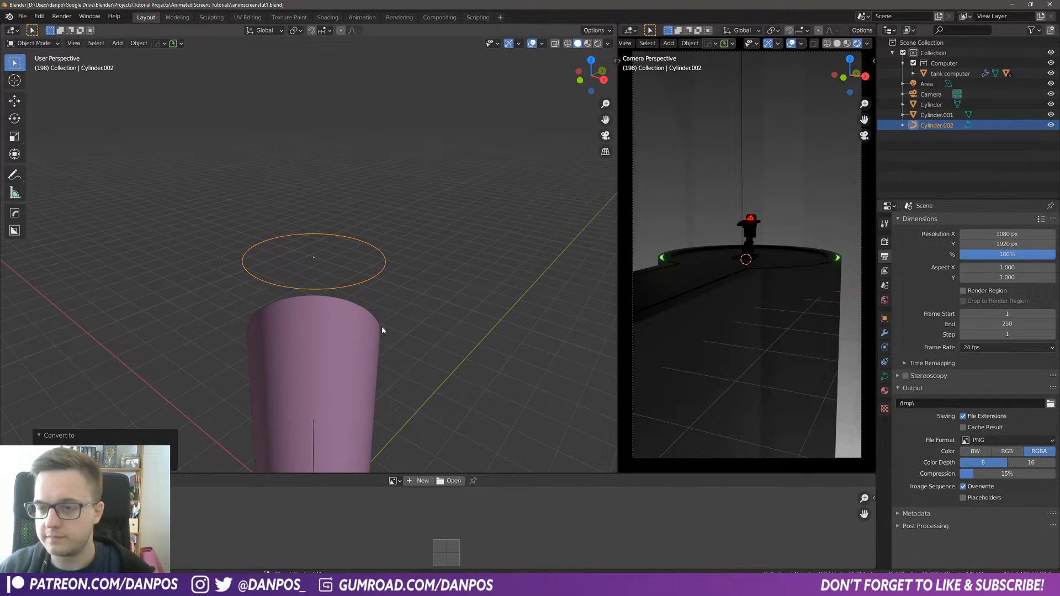
Step: Move the ring curve about 7.58 m higher along Z
mouse_move(357, 285)
middle_down()
mouse_move(366, 288)
mouse_move(337, 286)
middle_up()
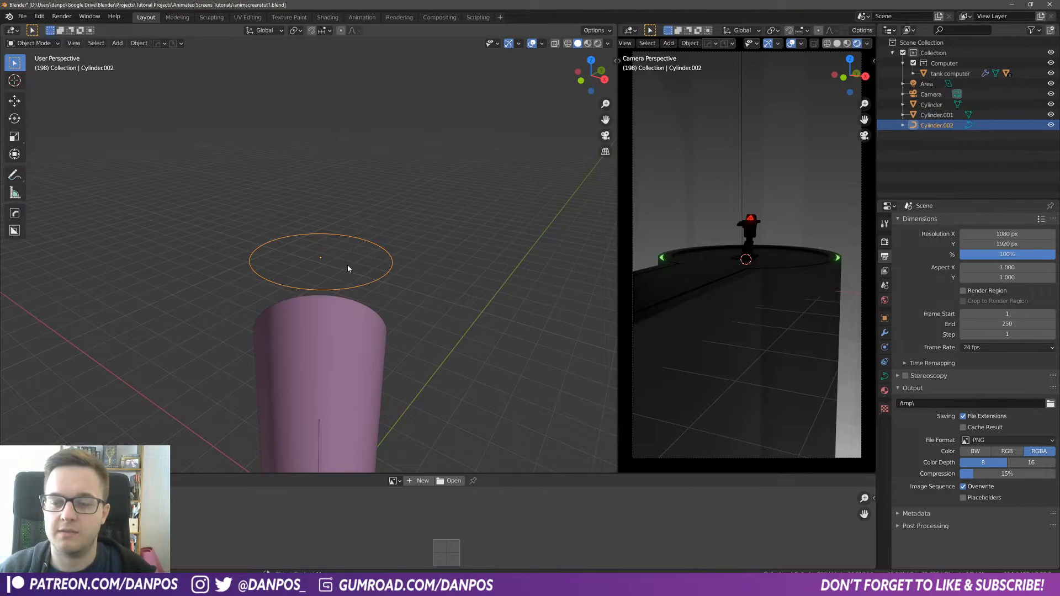
key(g)
key(z)
click(350, 218)
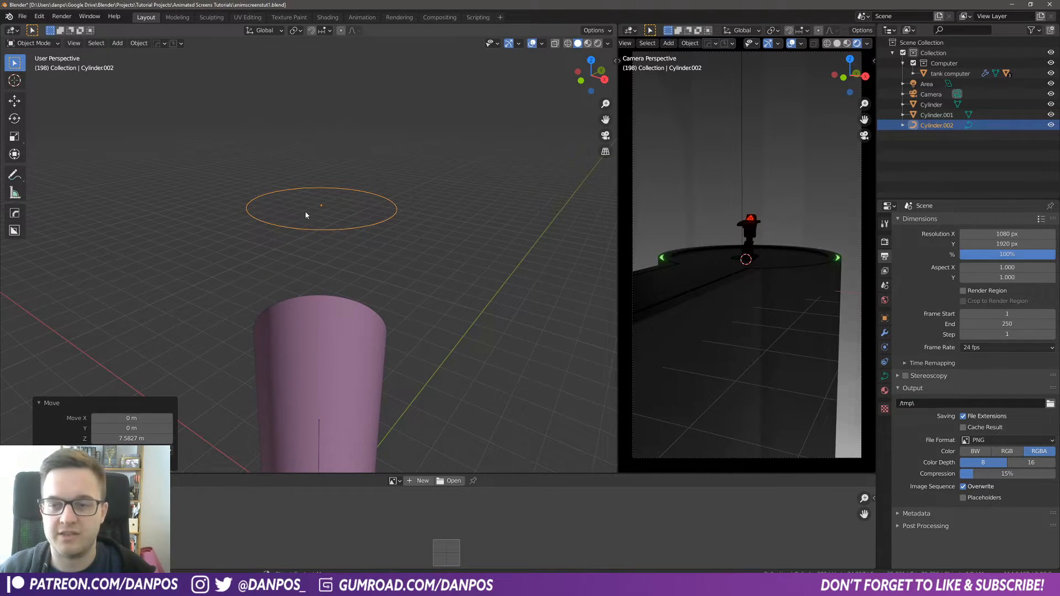
Step: Snap the 3D cursor to the selected ring
middle_drag(306, 215, 342, 244)
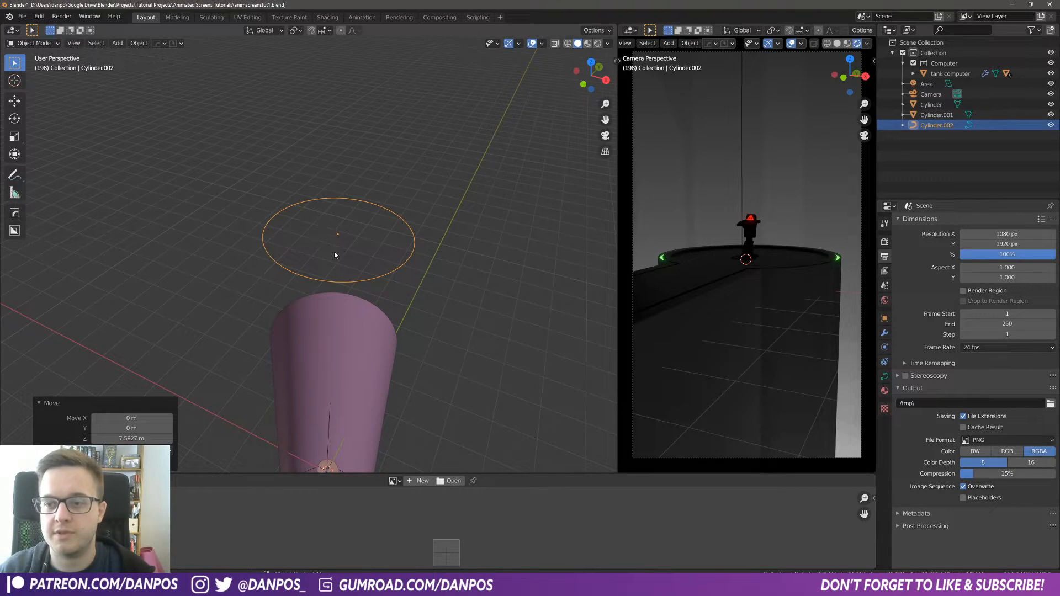
key(shift+s)
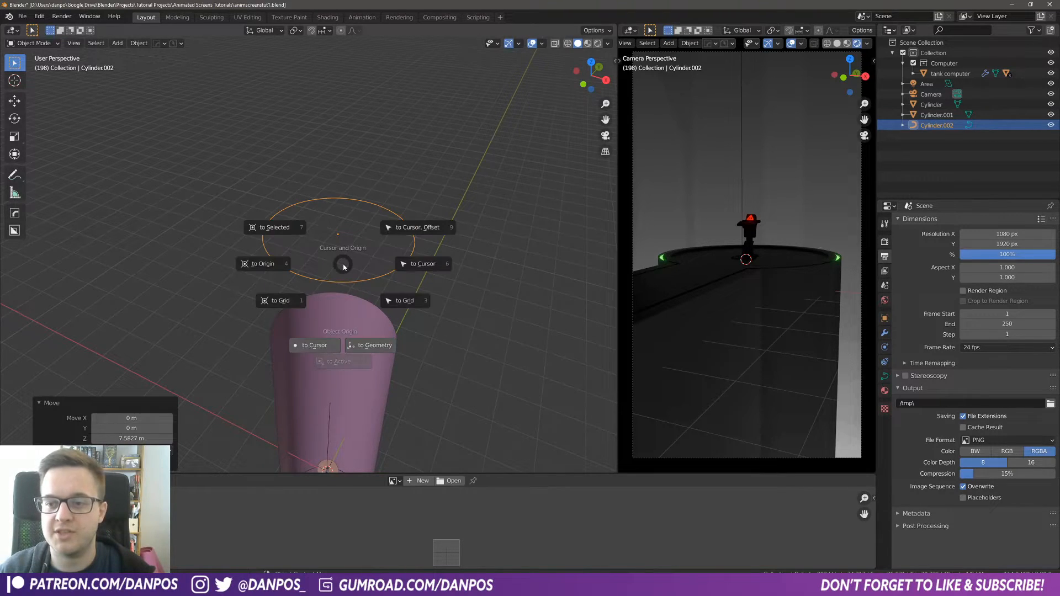
click(291, 232)
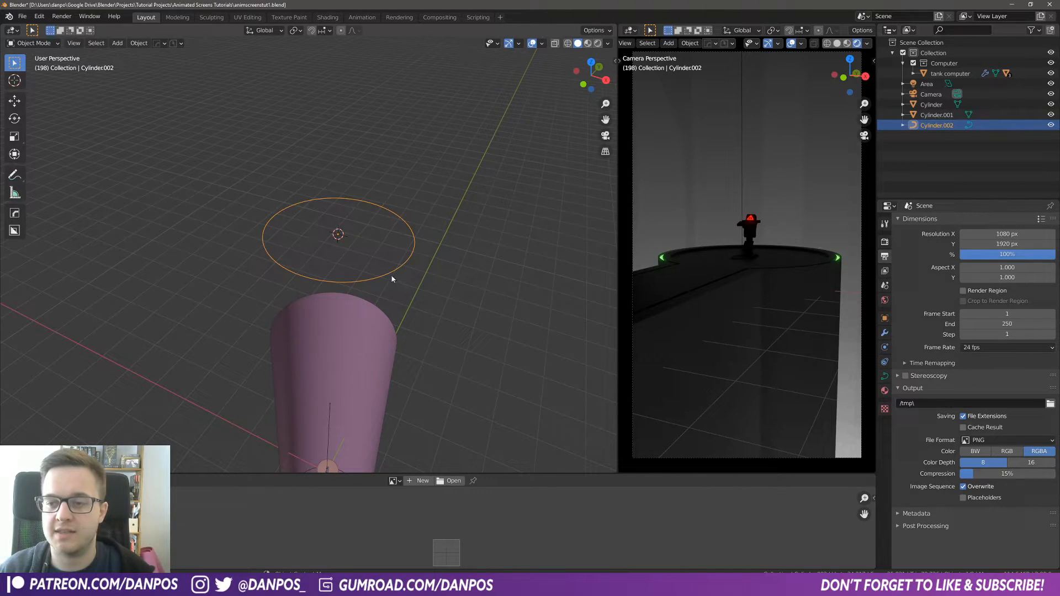
Step: Add a 2 m plane mesh at the cursor, centred inside the ring
key(shift+a)
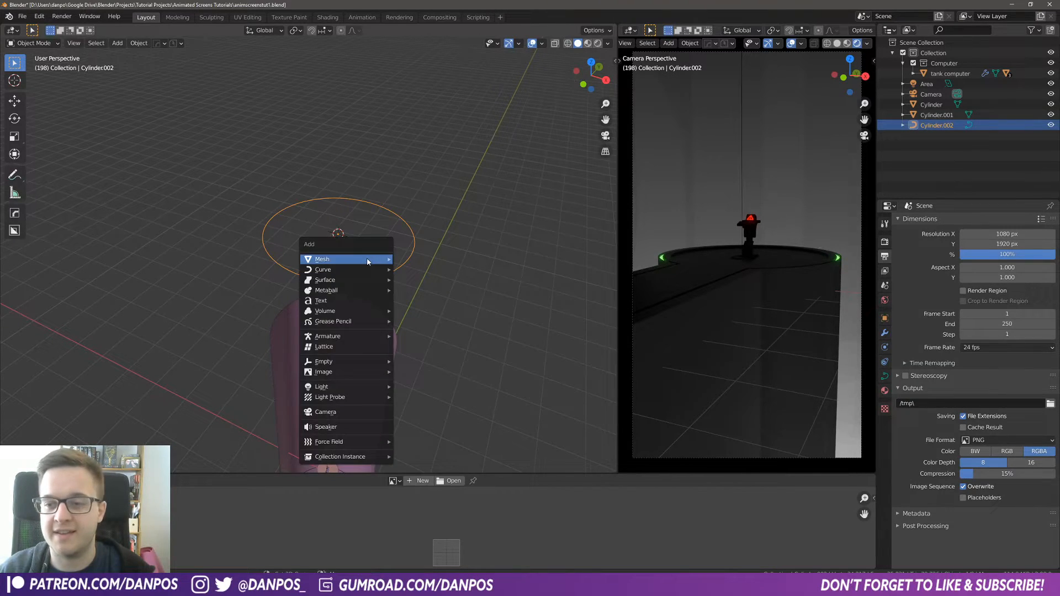
mouse_move(368, 262)
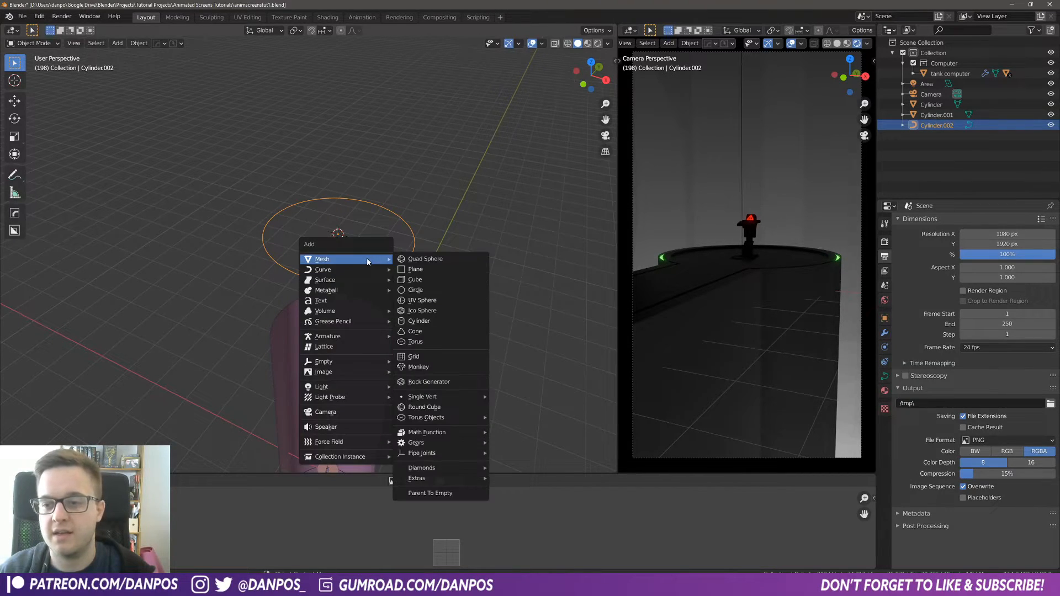
click(433, 271)
scroll(425, 297, up, 2)
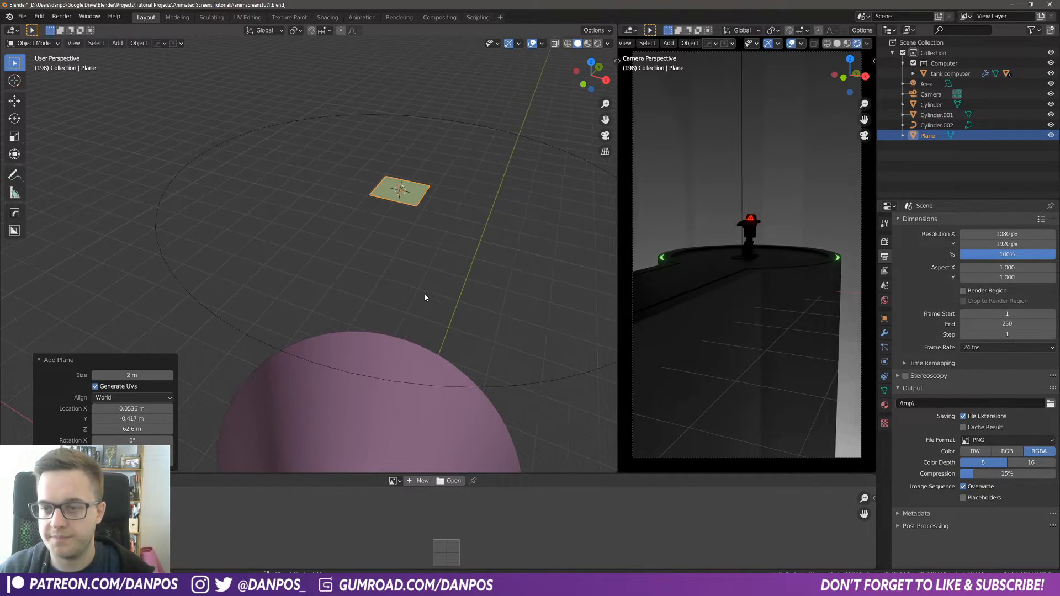
key(KP_7)
shift+middle_drag(439, 314, 298, 284)
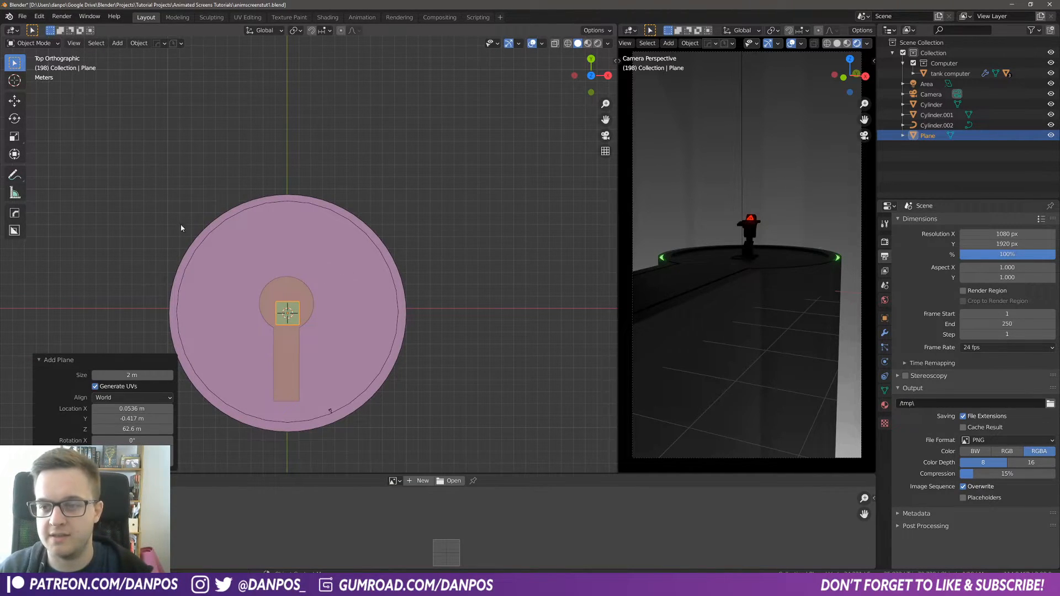
shift+middle_drag(270, 322, 344, 248)
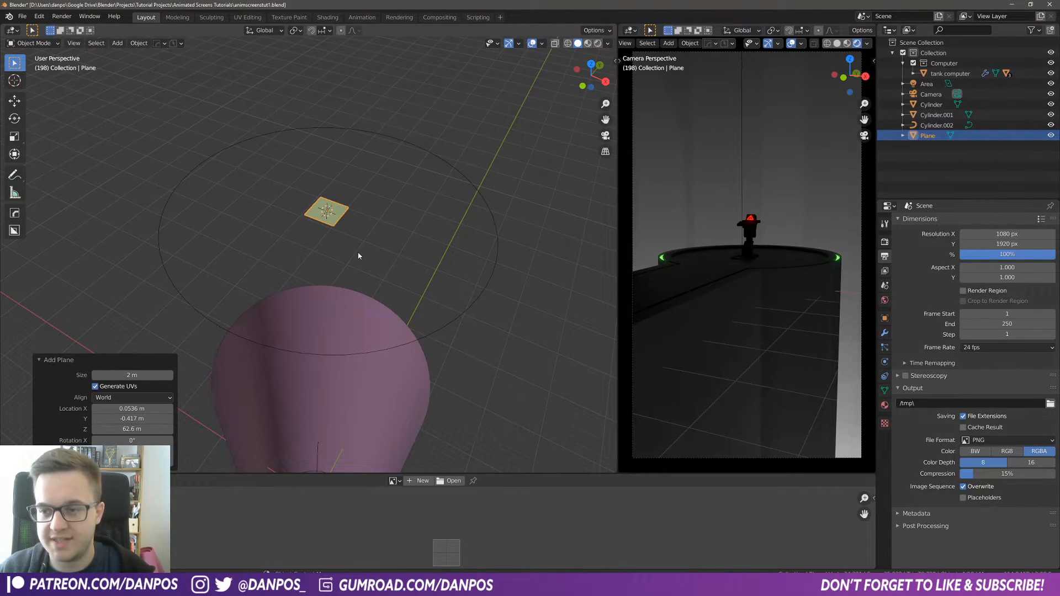
Step: Scale the plane about 1.68 times along X and apply its scale
key(s)
key(x)
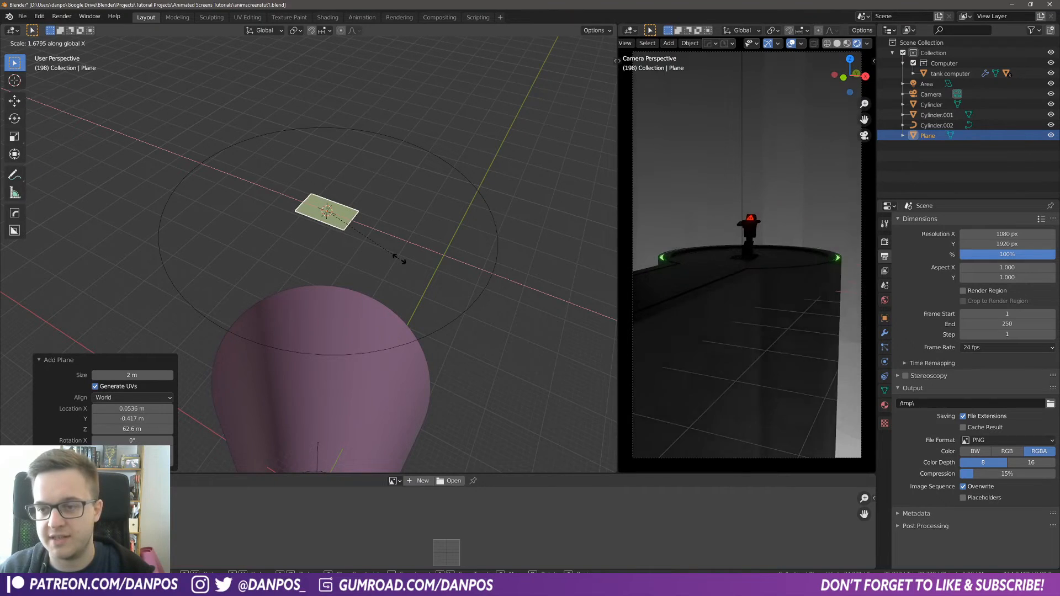
click(397, 258)
key(ctrl+a)
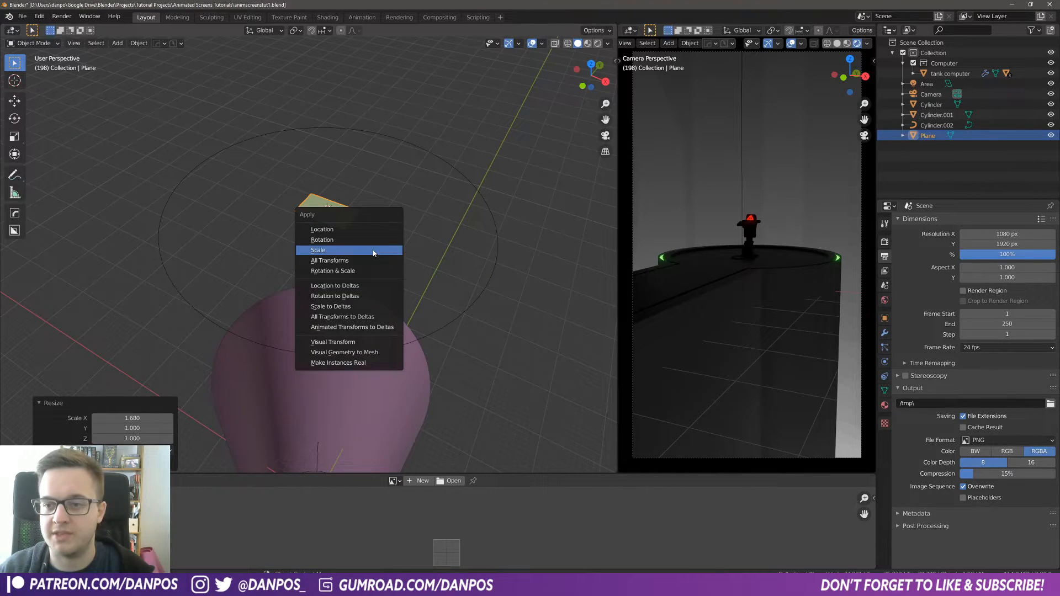
click(373, 253)
middle_drag(346, 222, 356, 248)
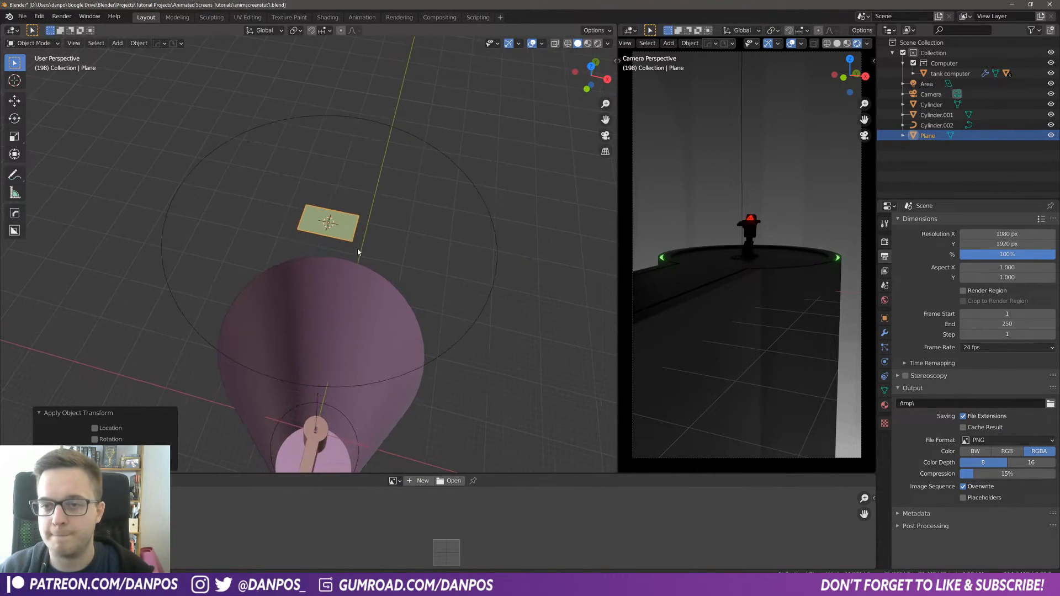
Step: Switch the plane into Edit Mode and try triangulating its face, undoing it
click(33, 43)
click(28, 67)
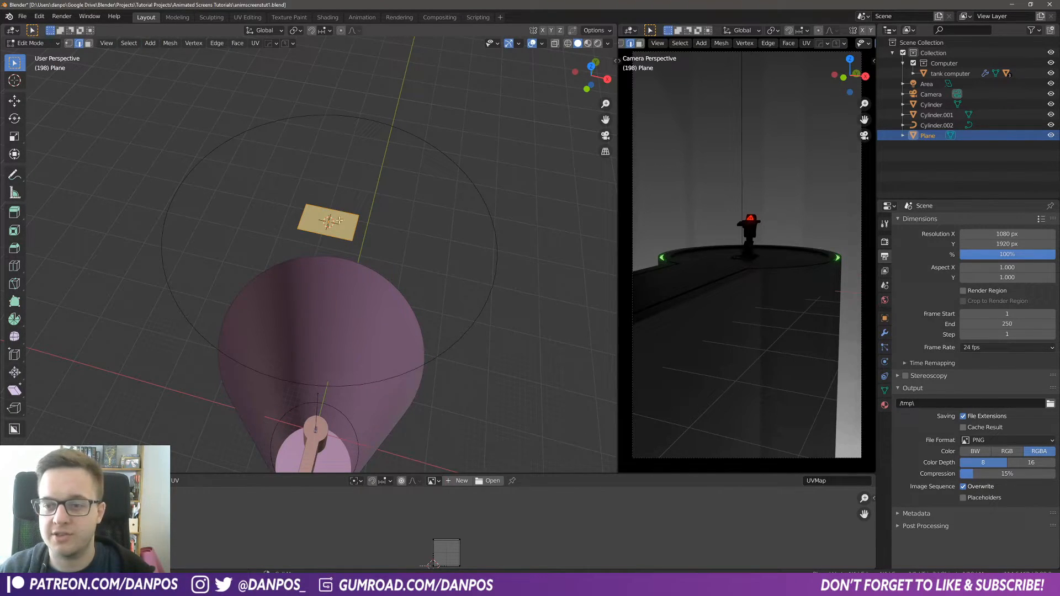
key(ctrl+t)
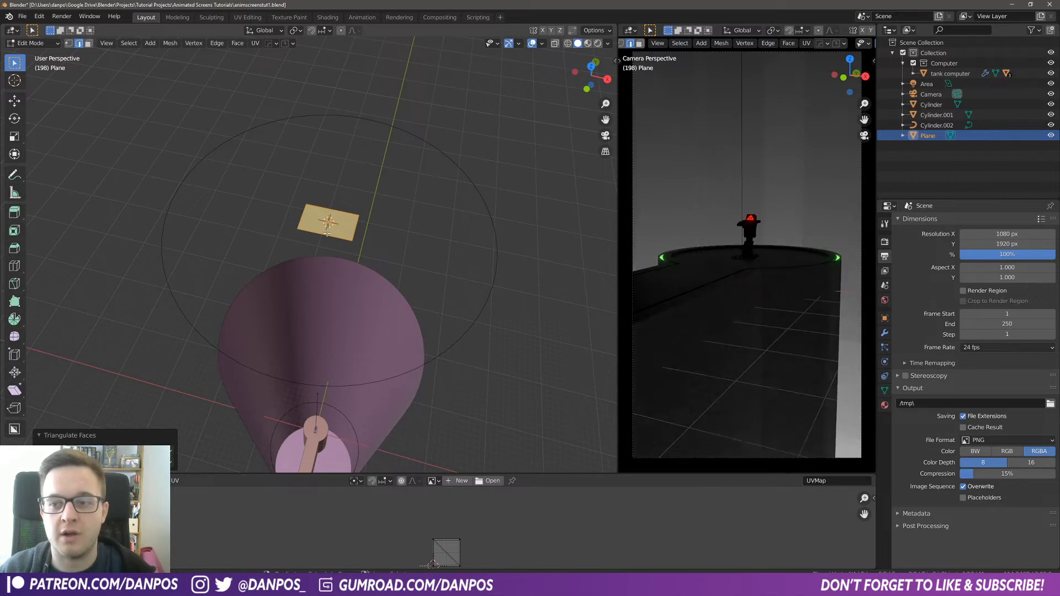
key(ctrl+z)
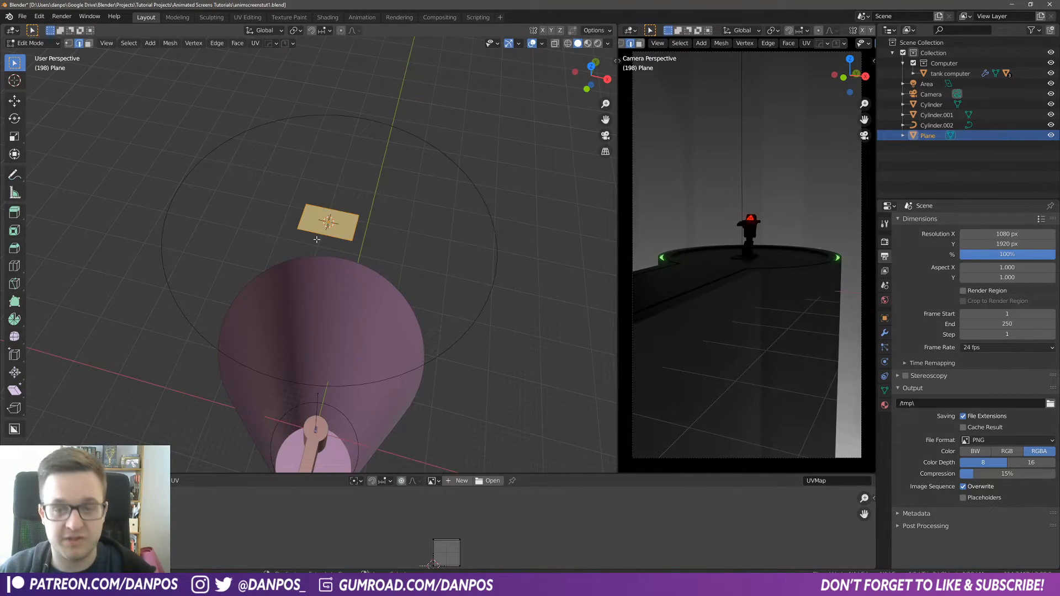
click(320, 231)
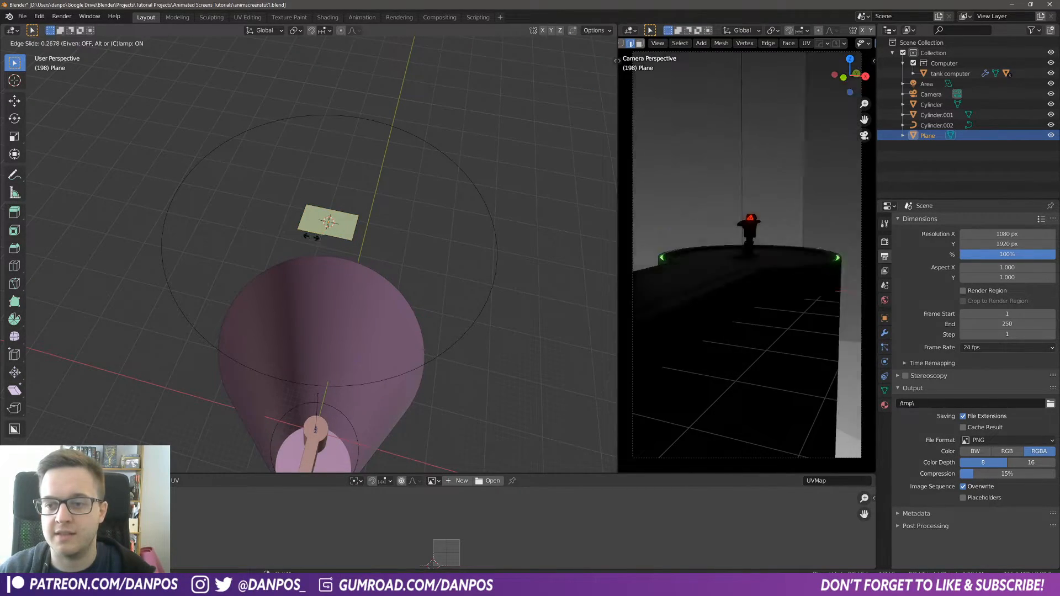
click(322, 235)
key(ctrl+z)
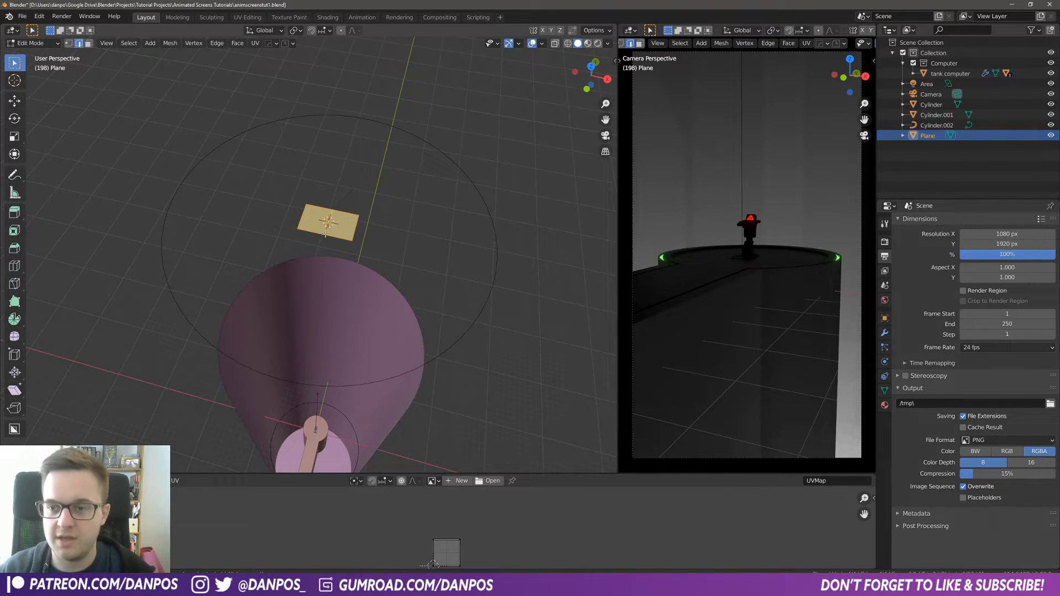
scroll(326, 234, up, 10)
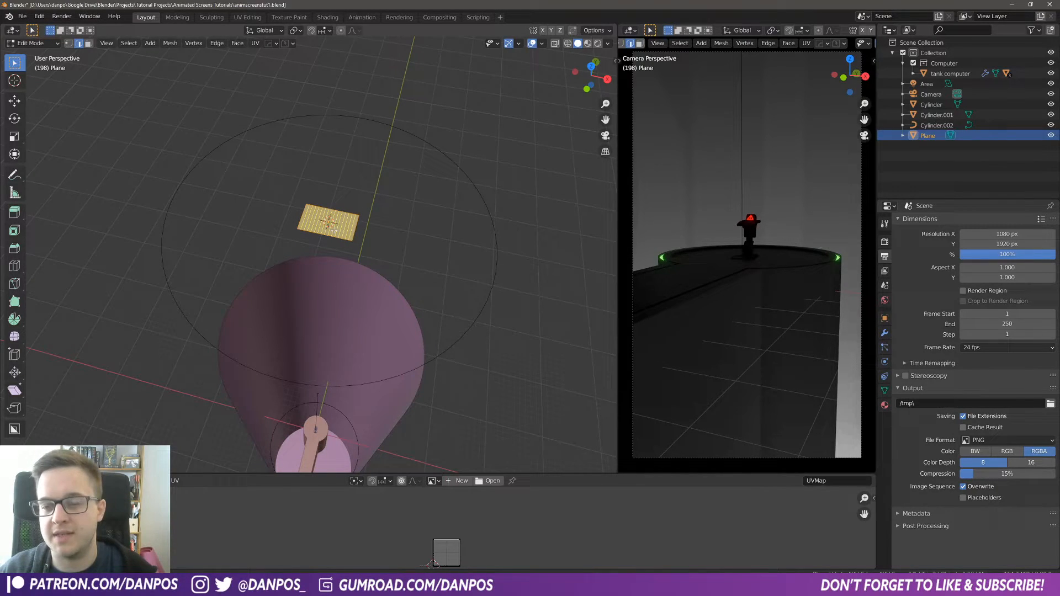
scroll(335, 231, up, 1)
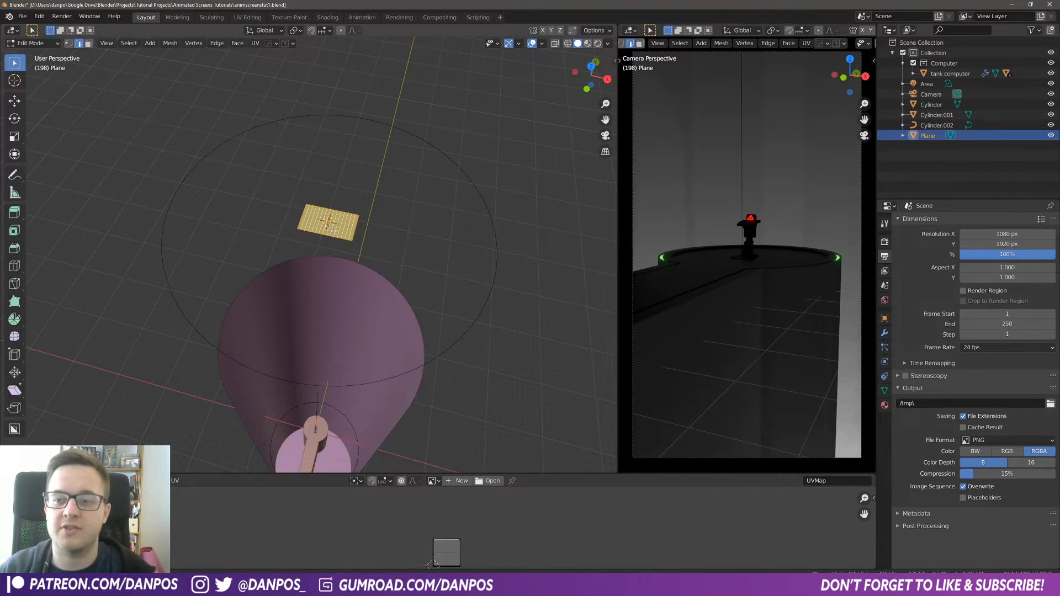
click(334, 230)
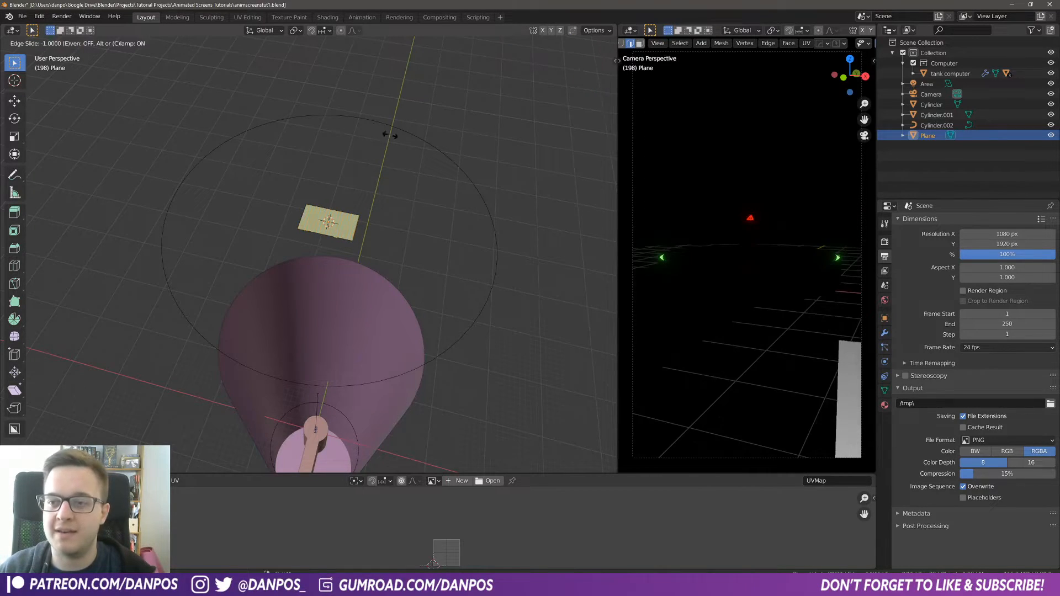
right_click(364, 251)
middle_drag(364, 251, 352, 321)
scroll(353, 321, up, 5)
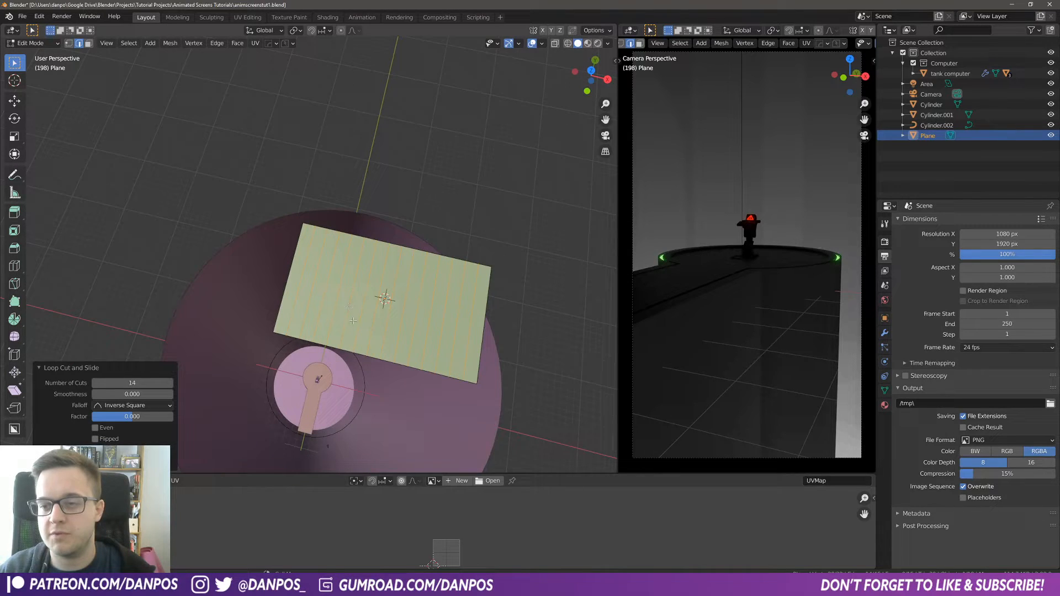
scroll(404, 309, down, 5)
key(ctrl+z)
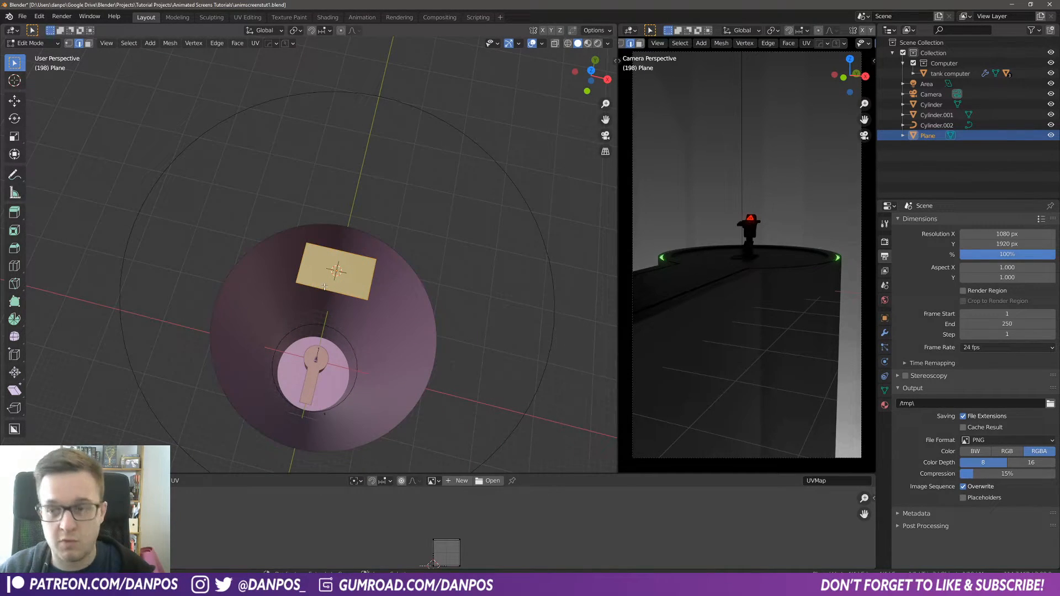
Step: Add 25 parallel loop cuts across the plane
scroll(325, 289, up, 12)
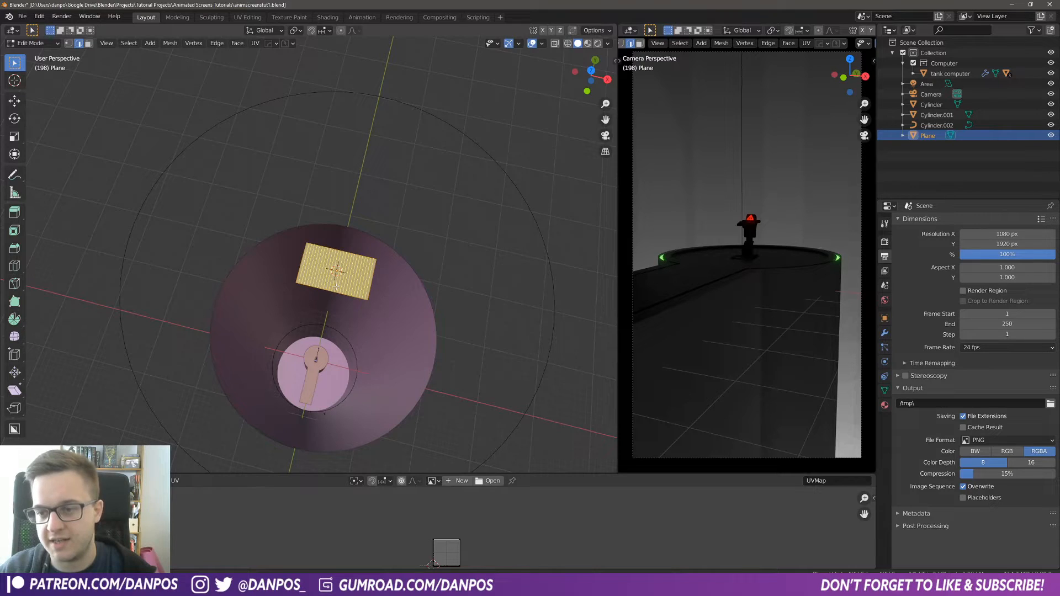
click(336, 286)
right_click(337, 286)
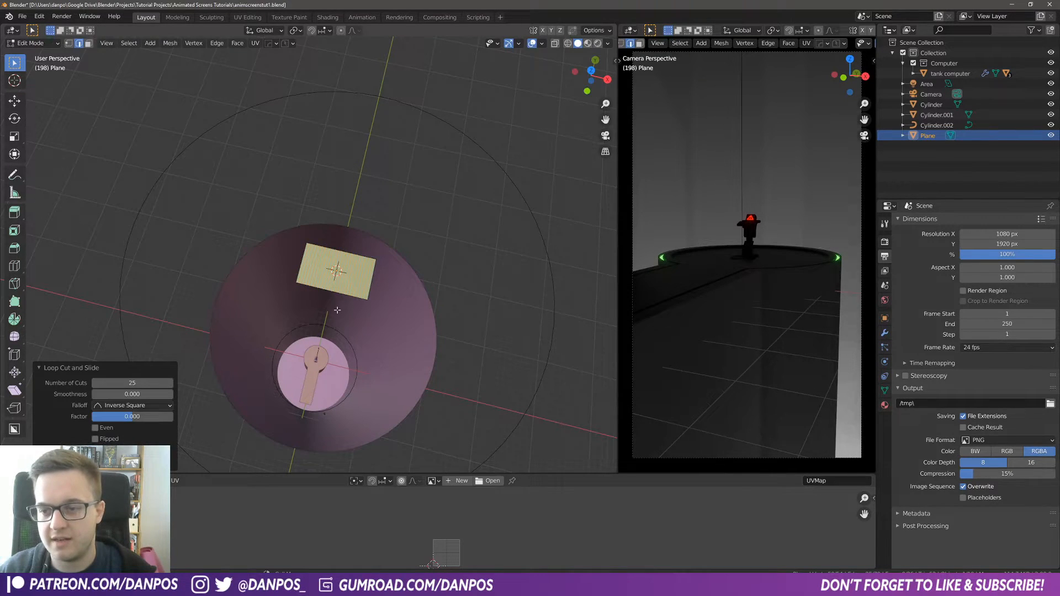
Step: Select all the faces across the plane
key(Tab)
mouse_move(352, 277)
middle_down()
mouse_move(349, 239)
mouse_move(348, 276)
middle_up()
key(Tab)
click(357, 198)
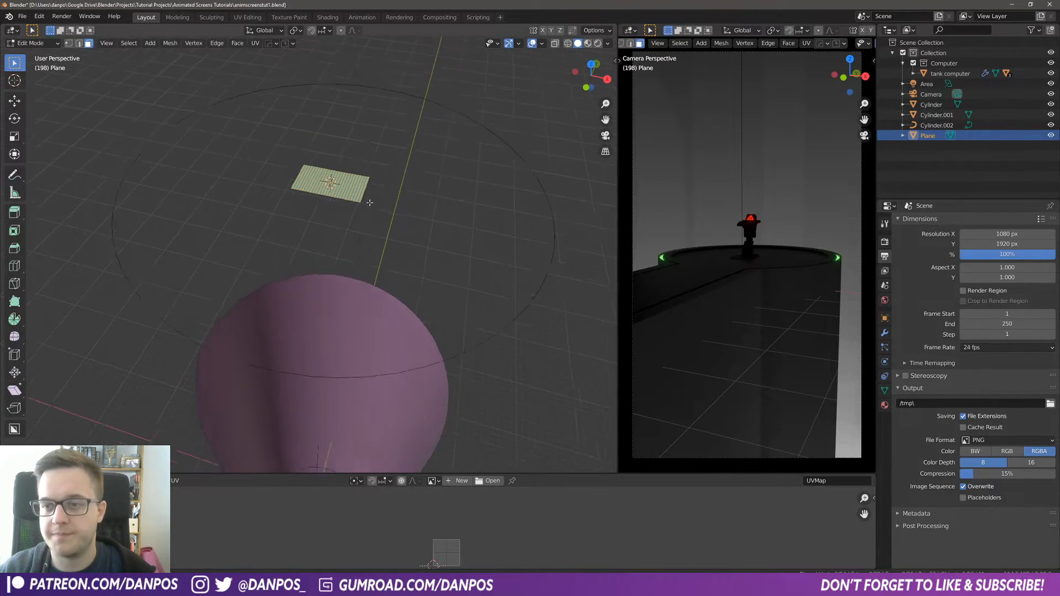
middle_drag(369, 202, 375, 287)
scroll(374, 309, up, 3)
scroll(375, 328, down, 3)
shift+middle_drag(374, 328, 311, 324)
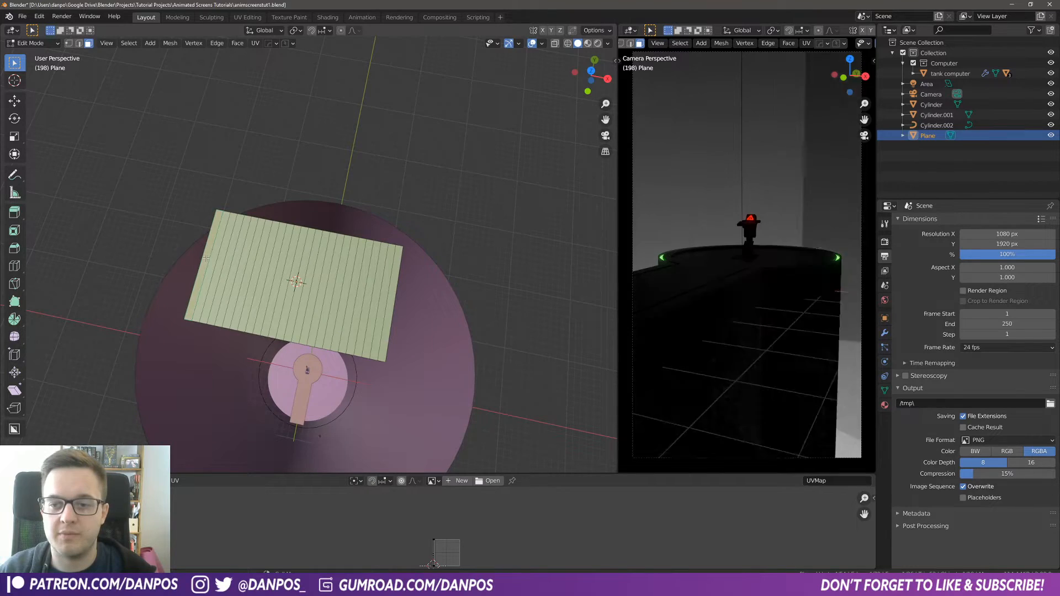
ctrl+click(390, 307)
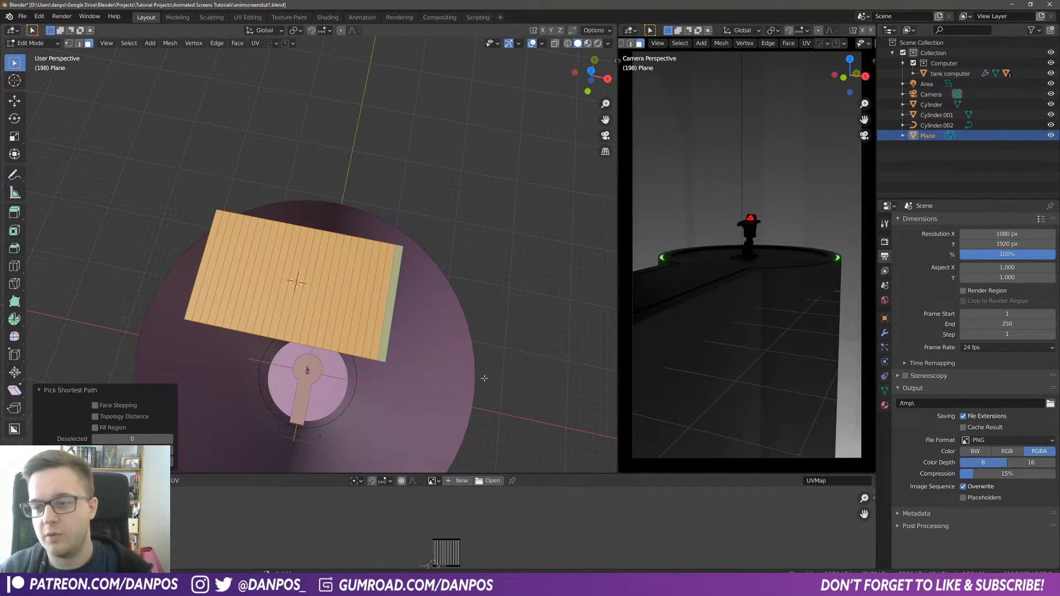
Step: Inset the selected faces by about 0.059 m to leave a border
key(i)
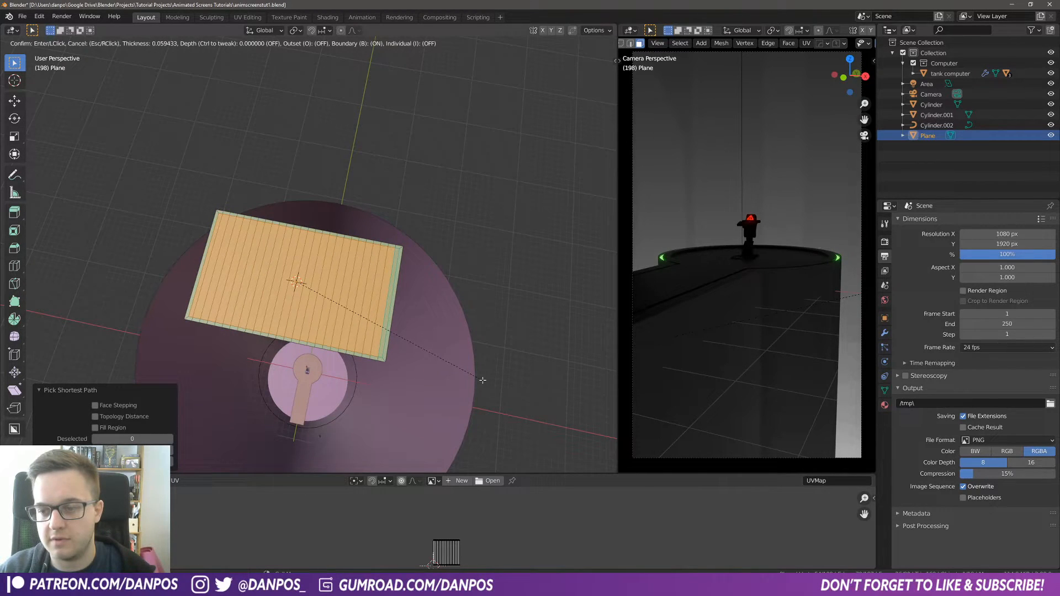
click(483, 380)
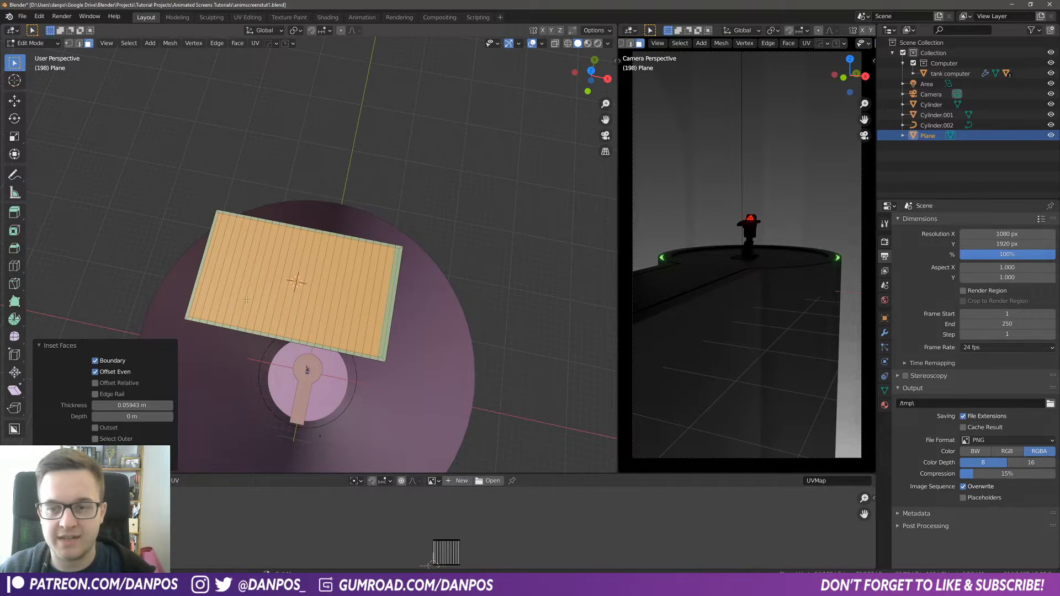
middle_drag(453, 280, 363, 282)
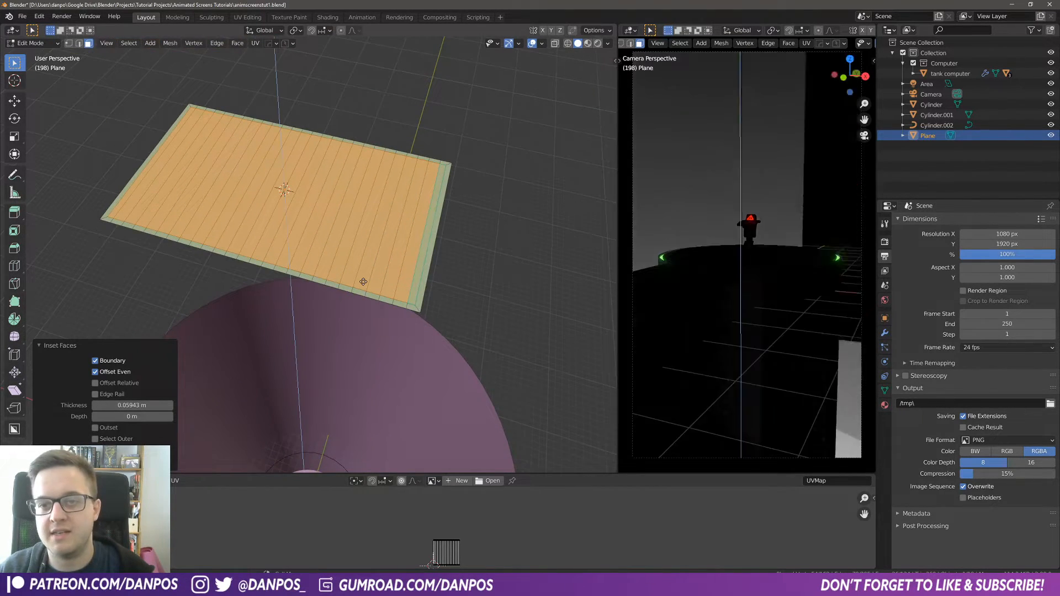
Step: Extrude the inset faces about 0.028 m downward to recess the screen area
key(e)
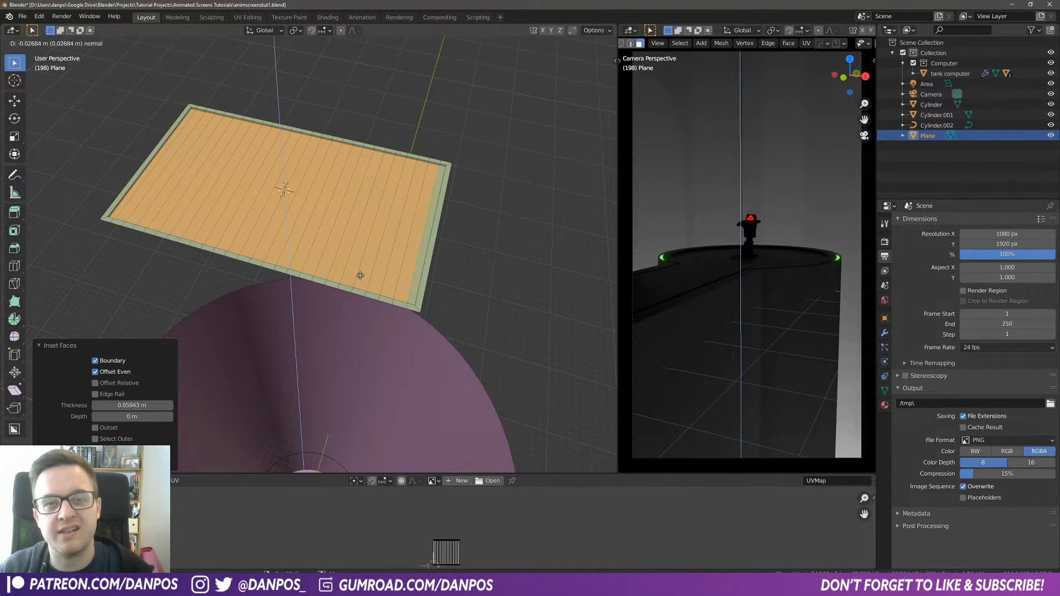
click(360, 277)
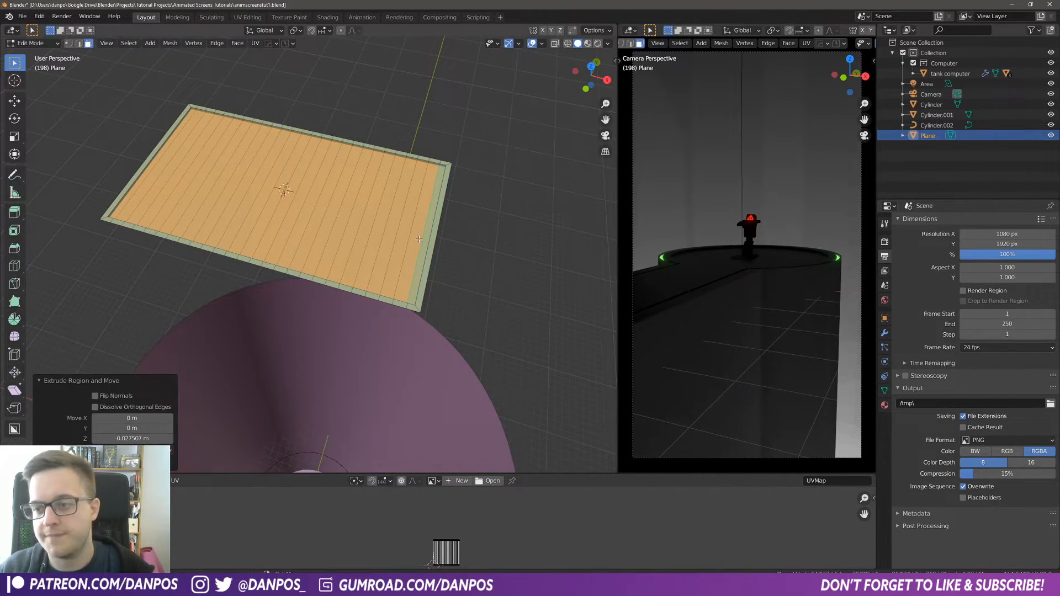
click(394, 319)
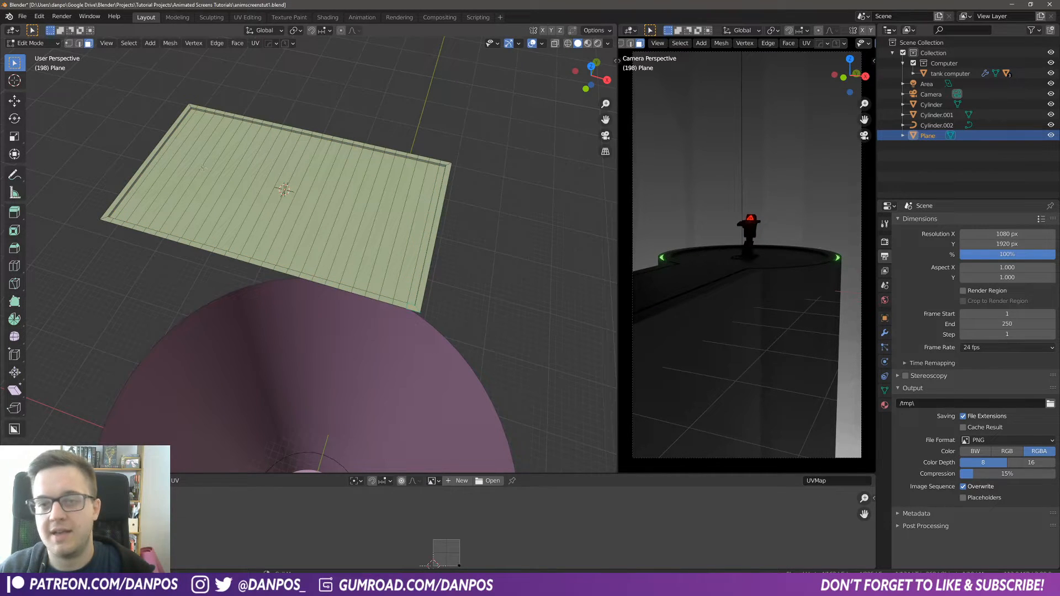
Step: Select the plane's outer border loop and extrude it about 0.056 m downward along Z
click(79, 44)
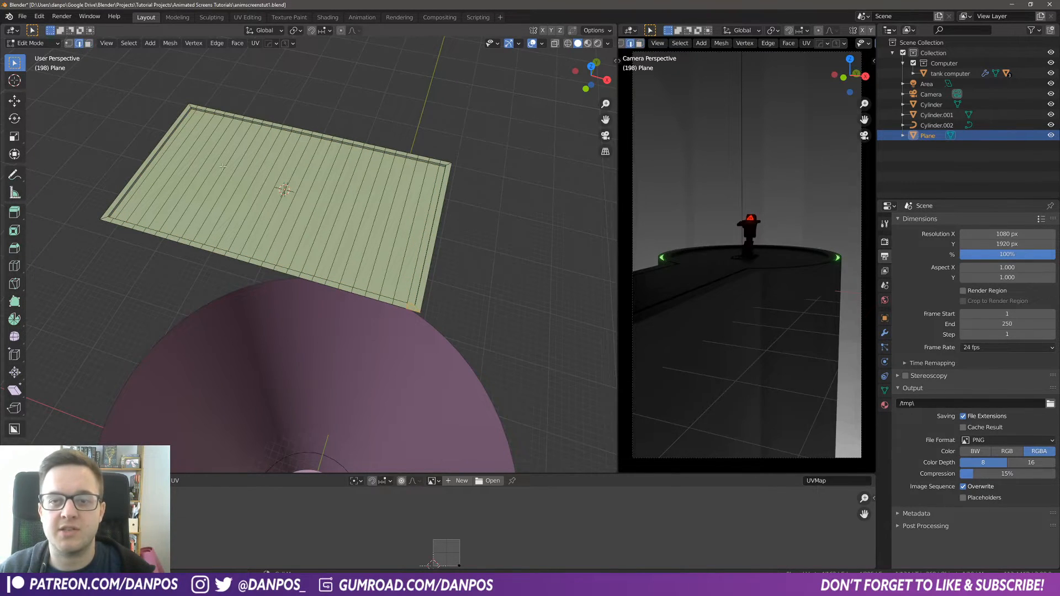
alt+click(303, 279)
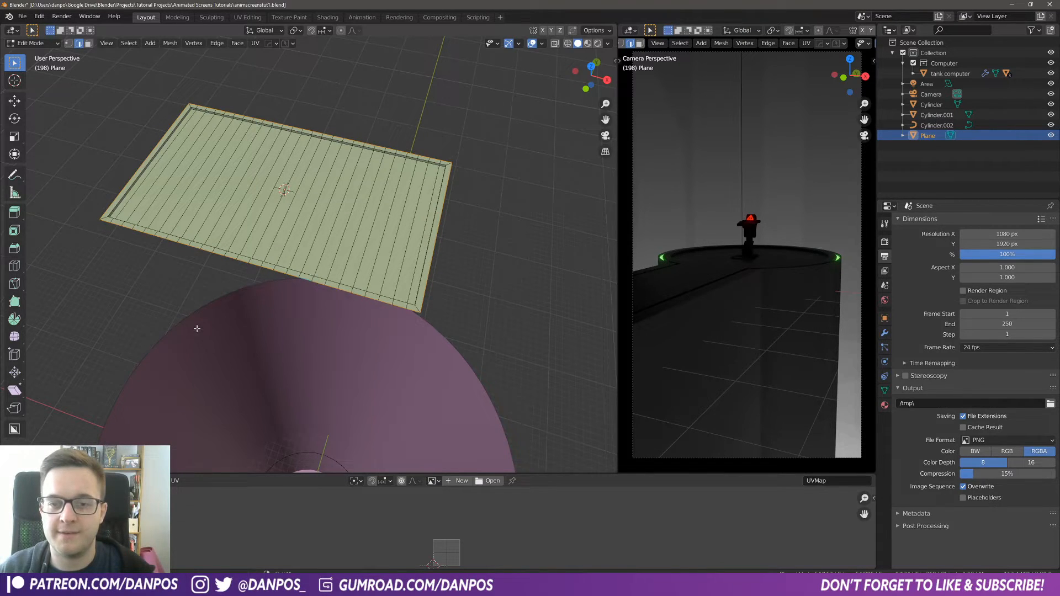
scroll(197, 328, up, 2)
key(g)
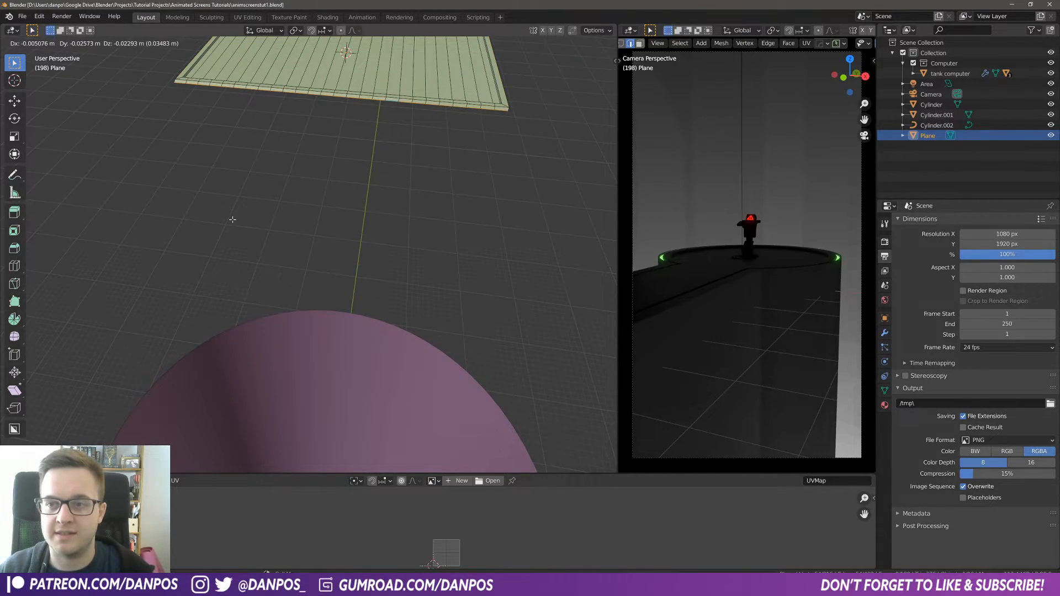
key(z)
click(234, 222)
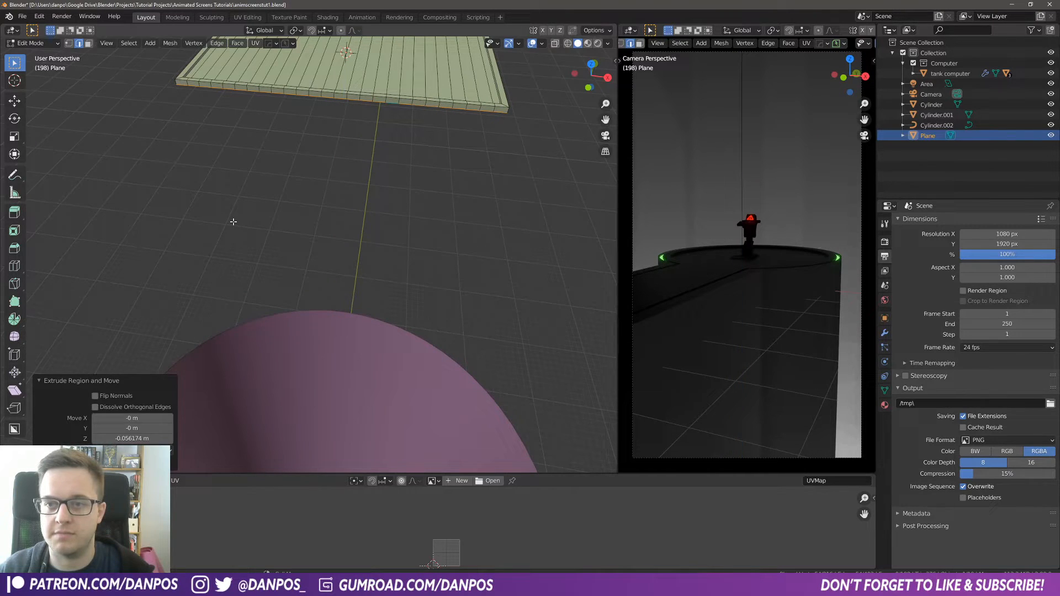
Step: Return to Object Mode, rotate the plane 90° about X and apply its rotation
mouse_move(341, 205)
middle_down()
mouse_move(340, 173)
mouse_move(333, 219)
middle_up()
scroll(333, 220, down, 2)
mouse_move(354, 258)
shift+middle_down()
mouse_move(355, 335)
mouse_move(346, 273)
shift+middle_up()
key(Tab)
click(346, 161)
shift+middle_drag(350, 201, 352, 370)
middle_drag(335, 233, 285, 208)
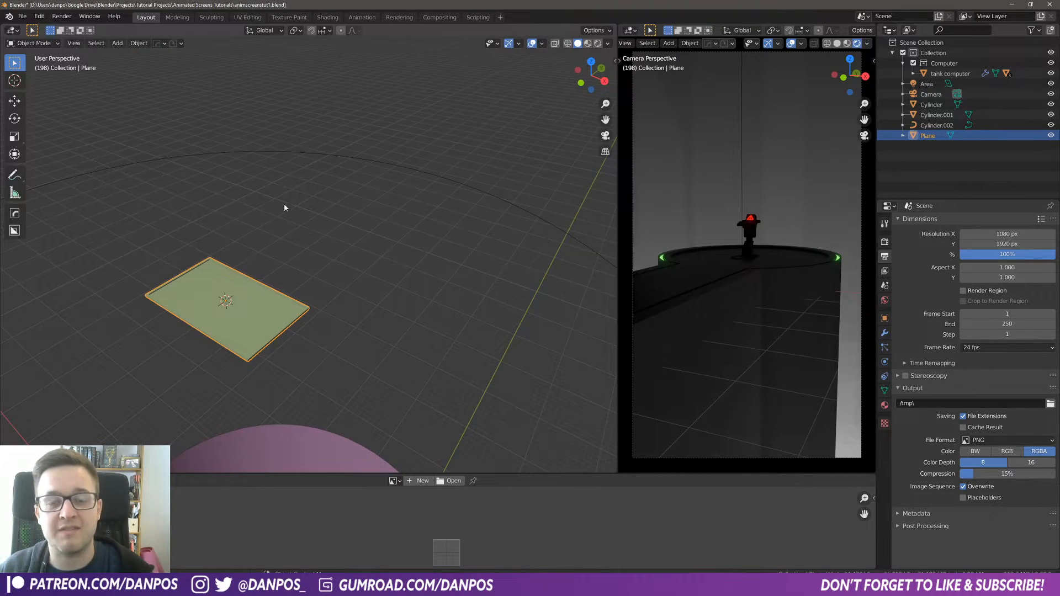
middle_drag(264, 339, 492, 285)
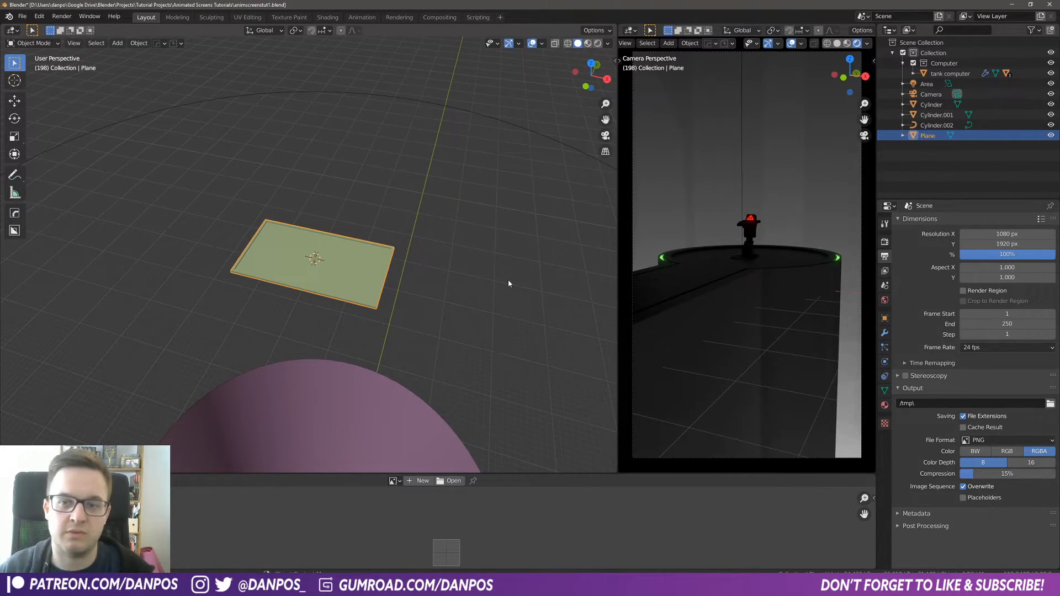
scroll(348, 258, down, 4)
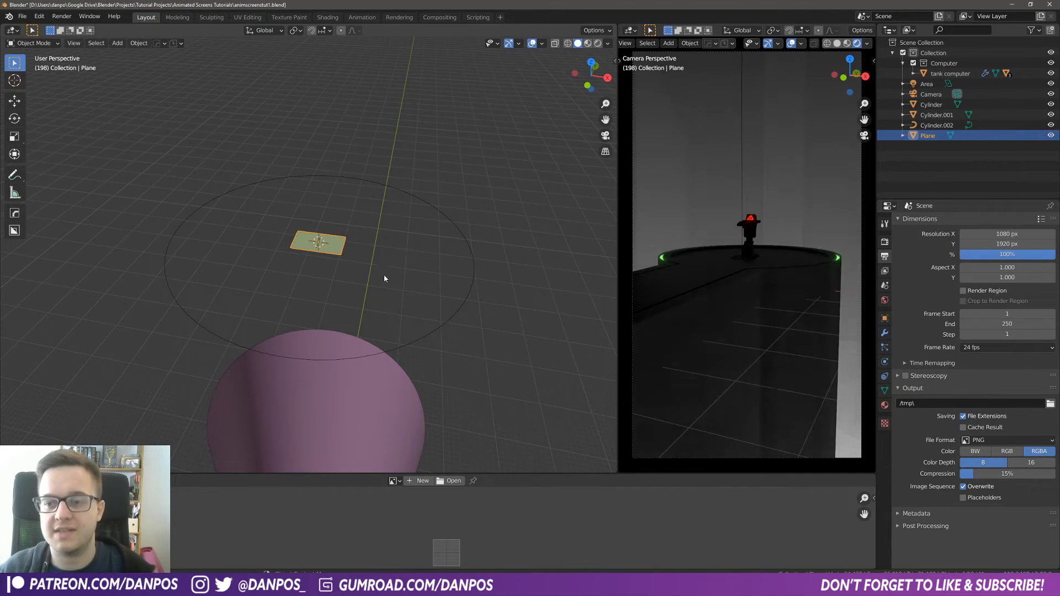
text(rx)
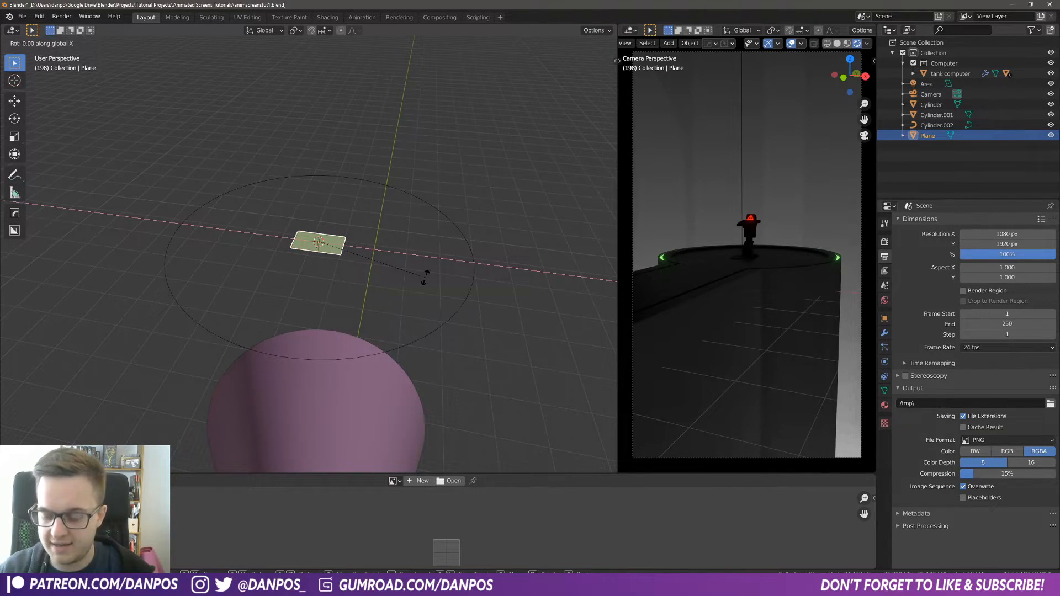
text(90)
key(Return)
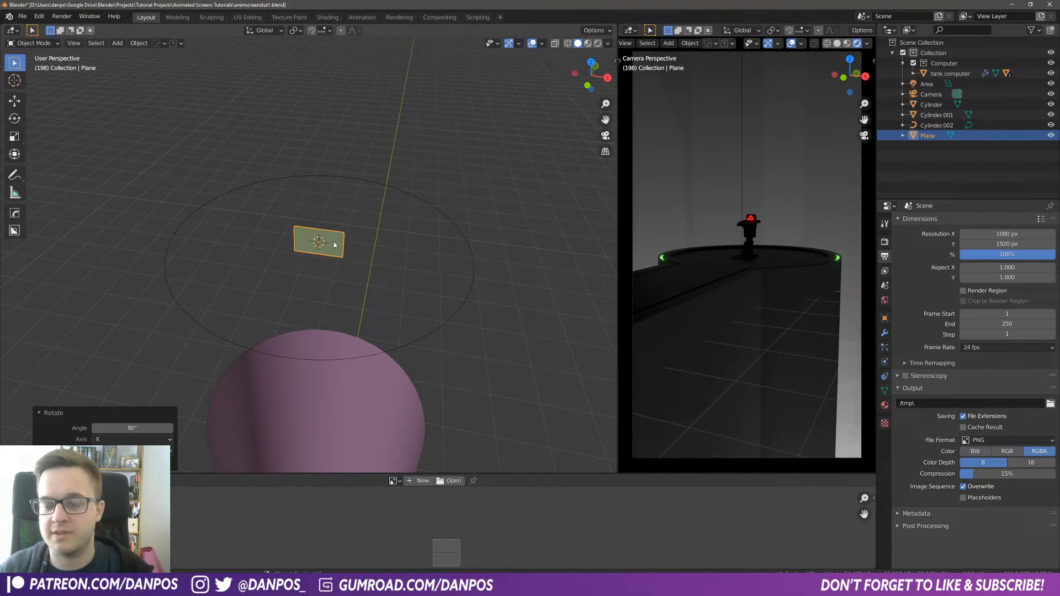
key(ctrl+a)
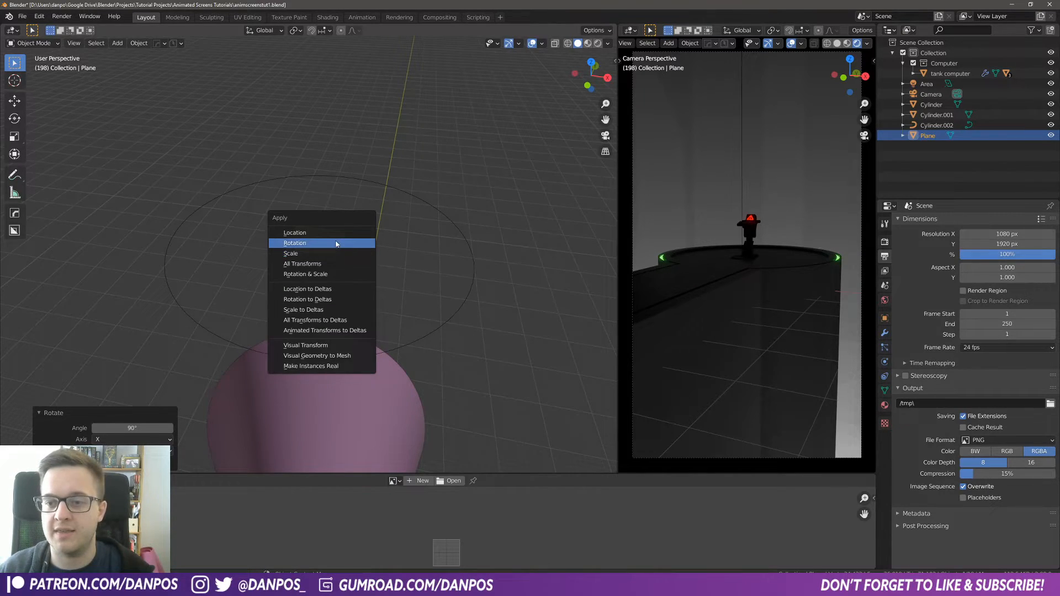
click(337, 243)
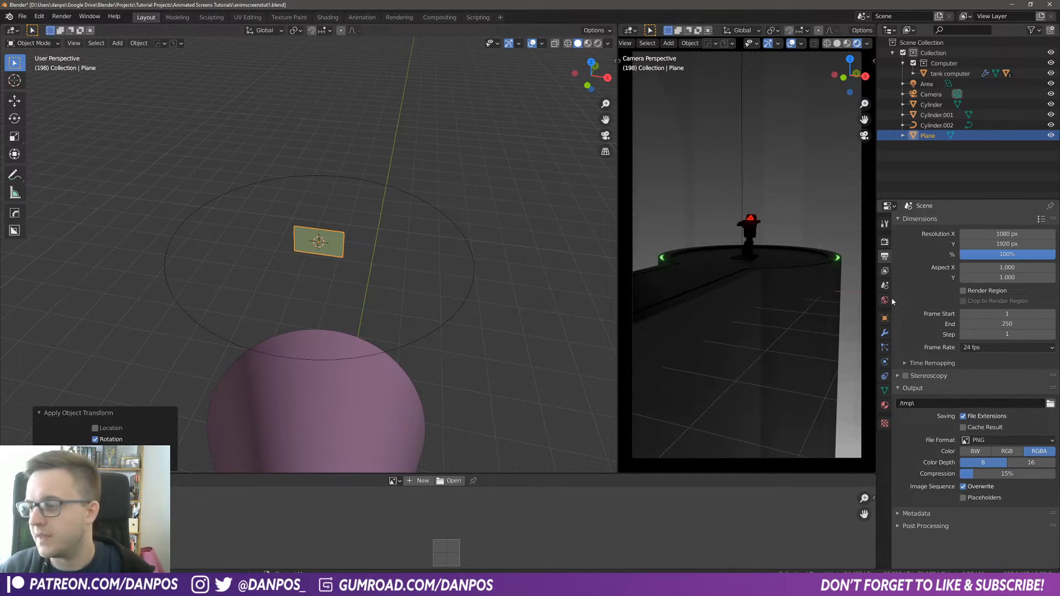
Step: Add an Array modifier to the plane and set its relative offset factor X to 1.040
click(885, 332)
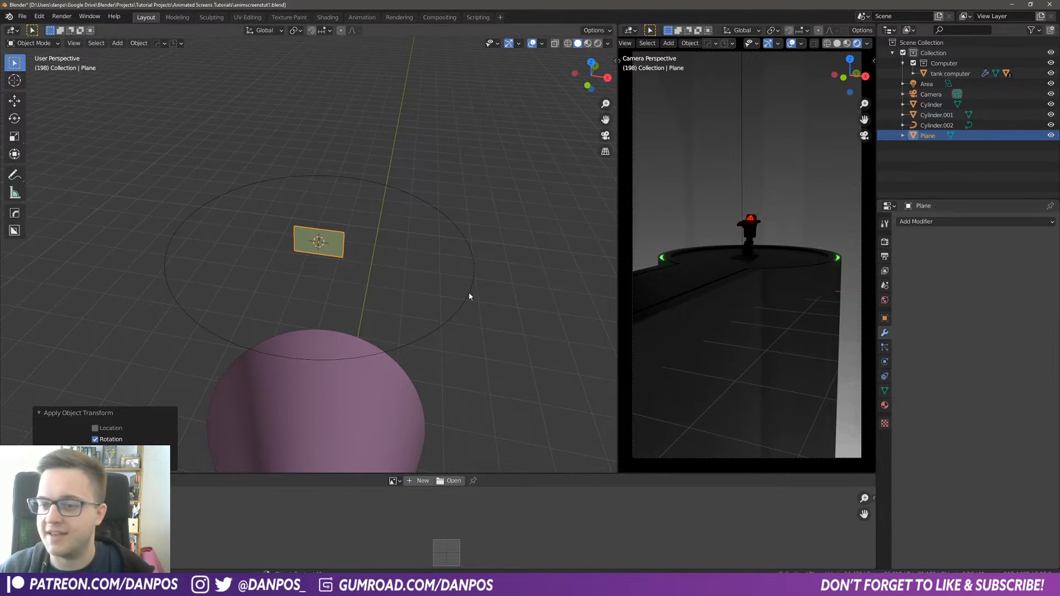
click(928, 221)
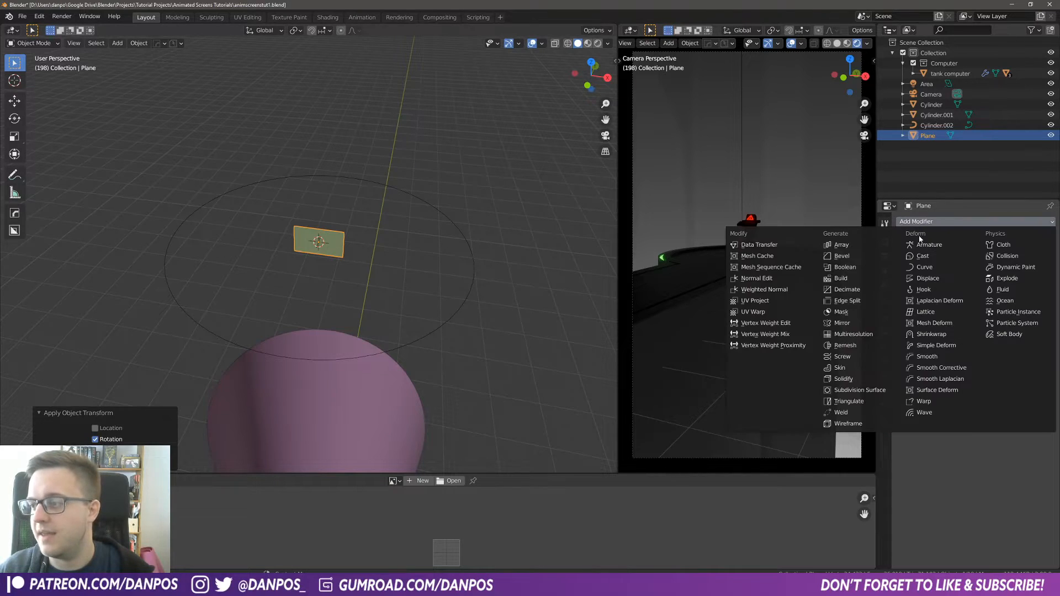
click(844, 248)
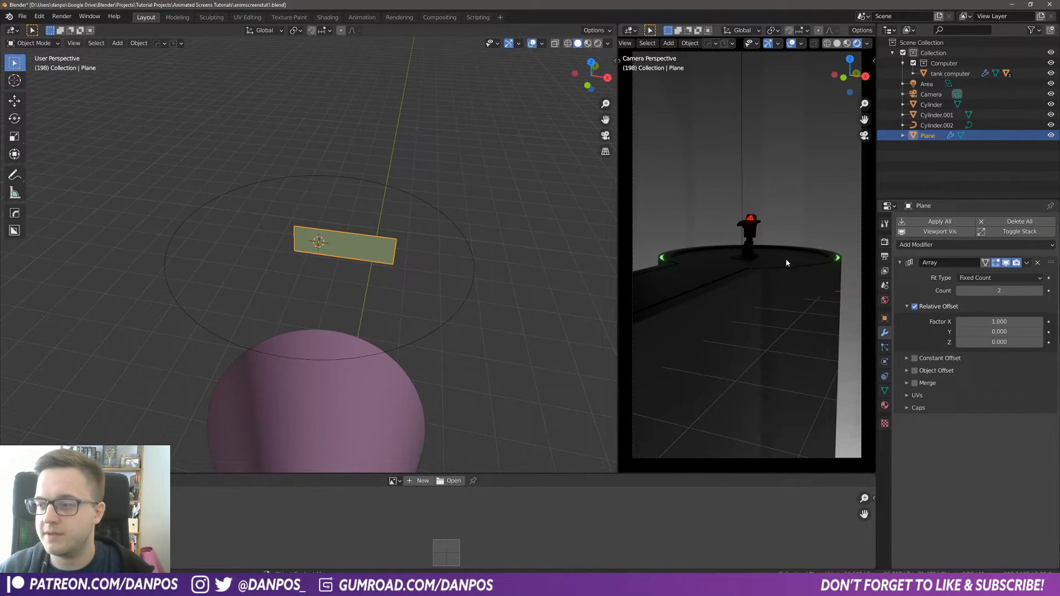
scroll(379, 302, up, 4)
mouse_move(379, 302)
middle_down()
mouse_move(409, 279)
mouse_move(369, 289)
middle_up()
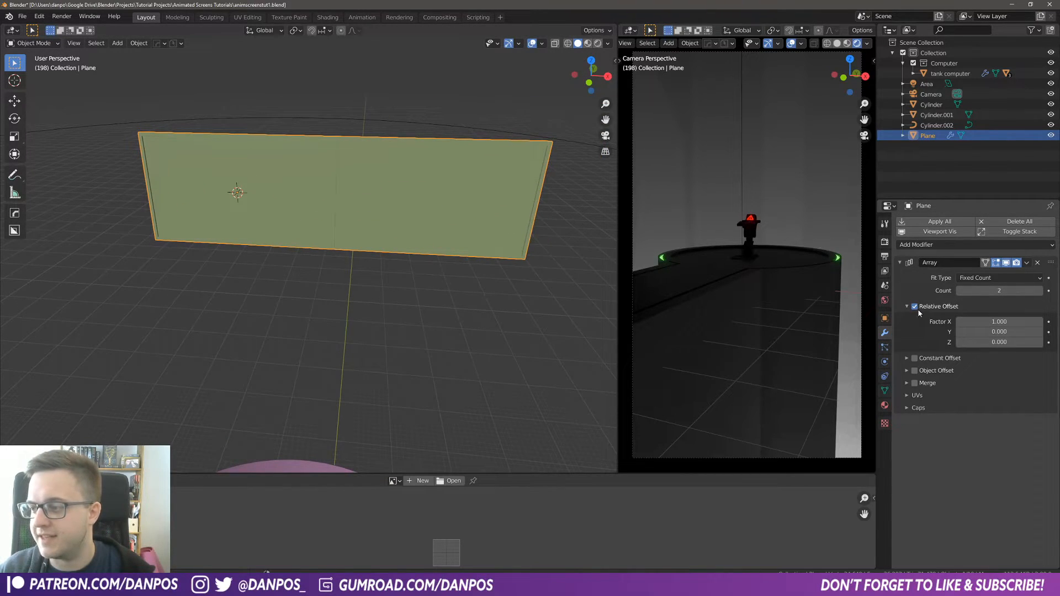
drag(1000, 322, 1006, 322)
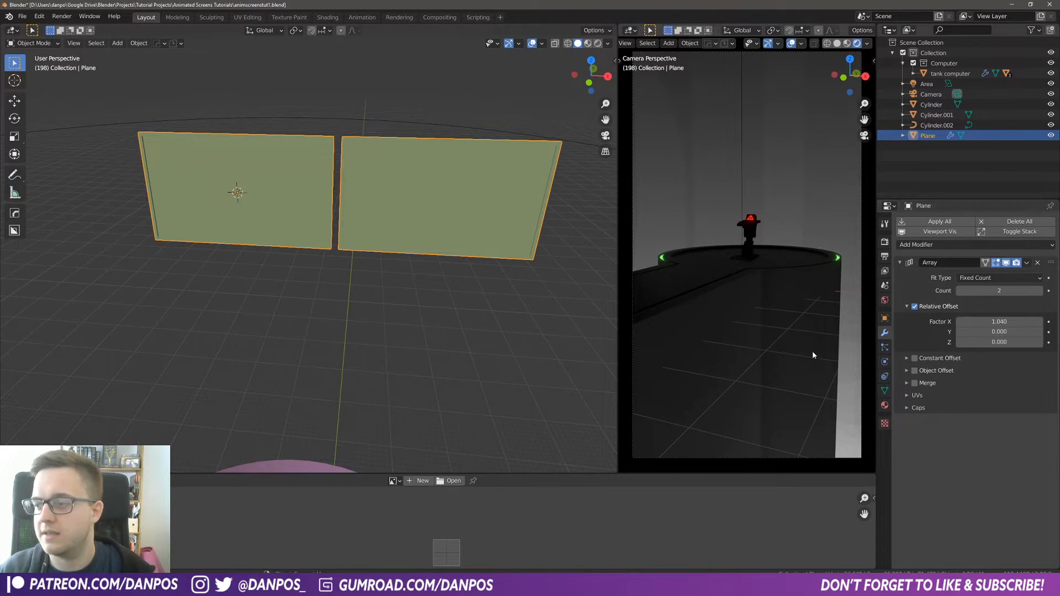
Step: Add a Curve modifier to the plane with Cylinder.002 as the curve object
click(914, 247)
click(935, 292)
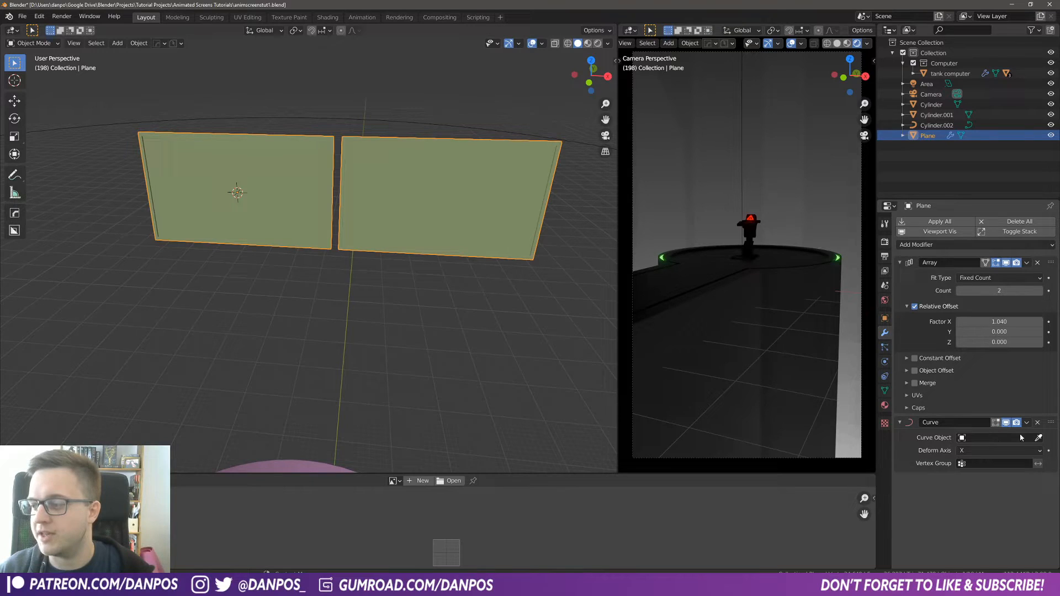
click(989, 439)
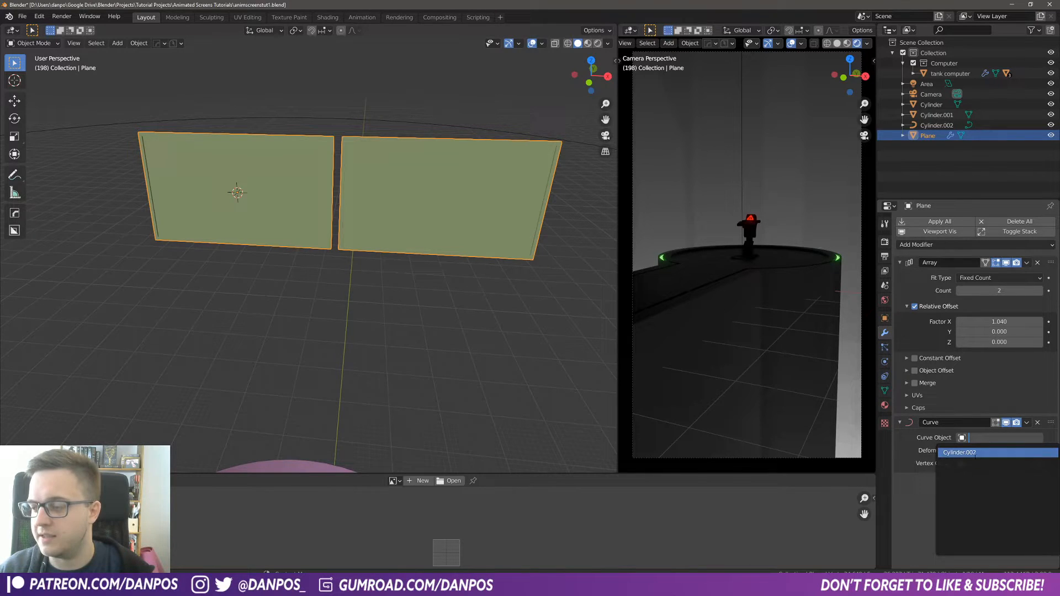
click(961, 452)
Step: In Edit Mode, select all of the plane's mesh and rotate it 180° about X
middle_drag(364, 237, 310, 218)
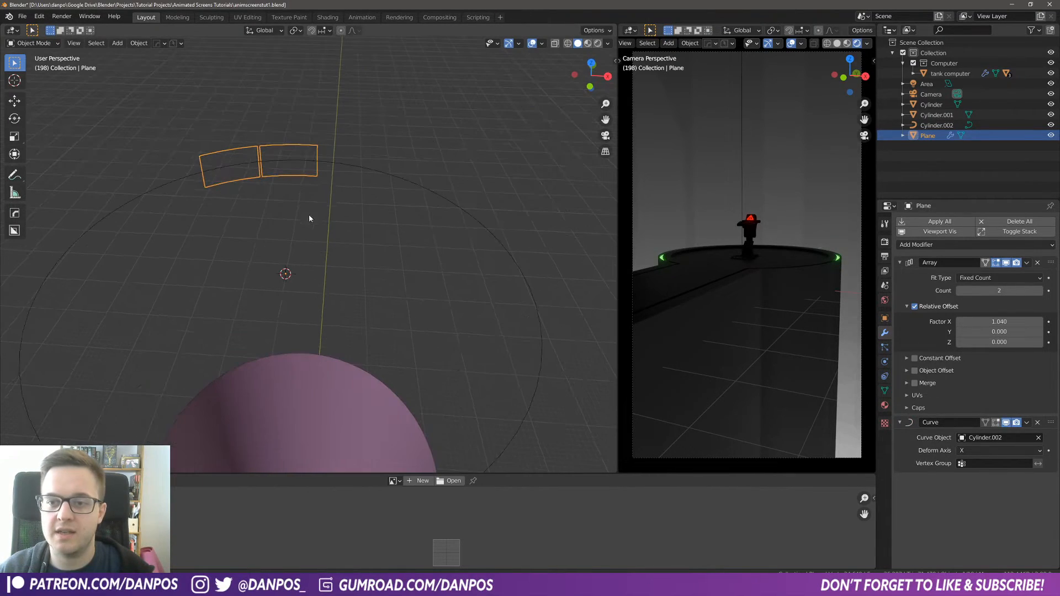
click(461, 223)
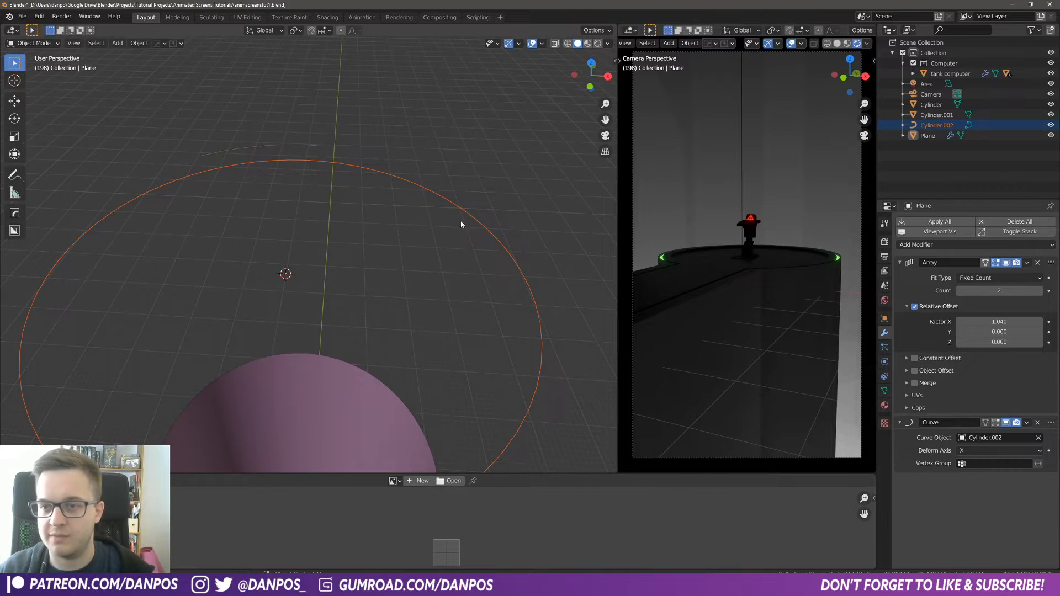
mouse_move(210, 199)
middle_down()
mouse_move(381, 175)
mouse_move(320, 153)
mouse_move(322, 201)
mouse_move(253, 220)
mouse_move(296, 237)
mouse_move(313, 217)
middle_up()
click(350, 177)
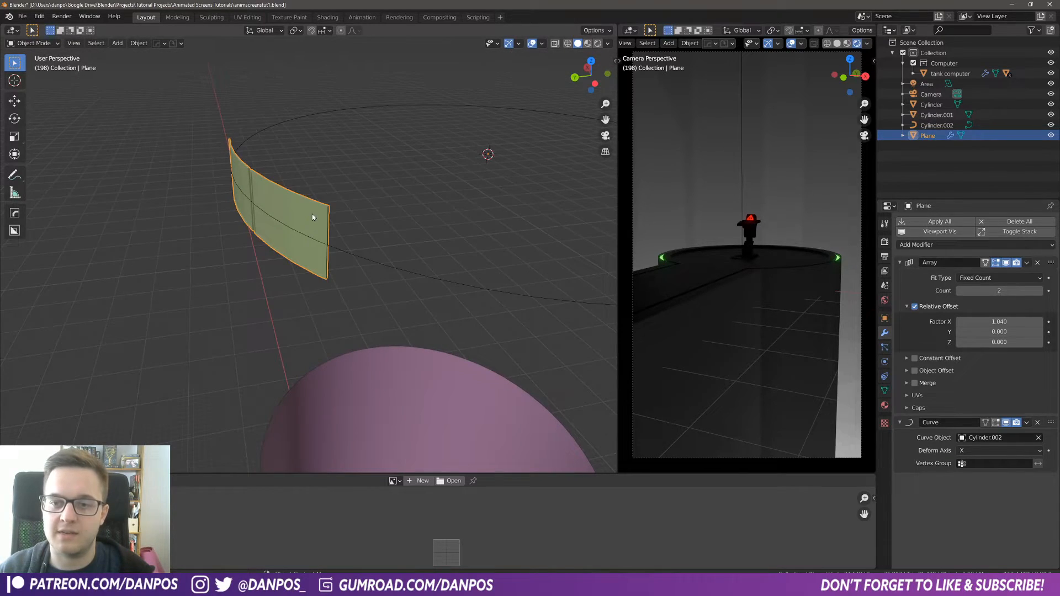
click(46, 43)
click(34, 68)
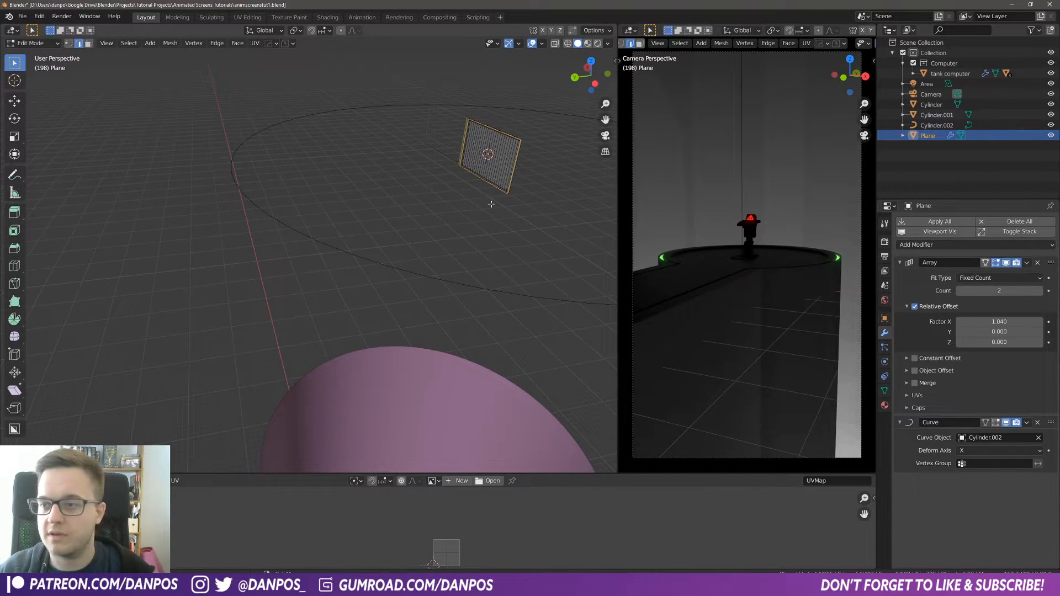
key(a)
middle_drag(494, 202, 432, 229)
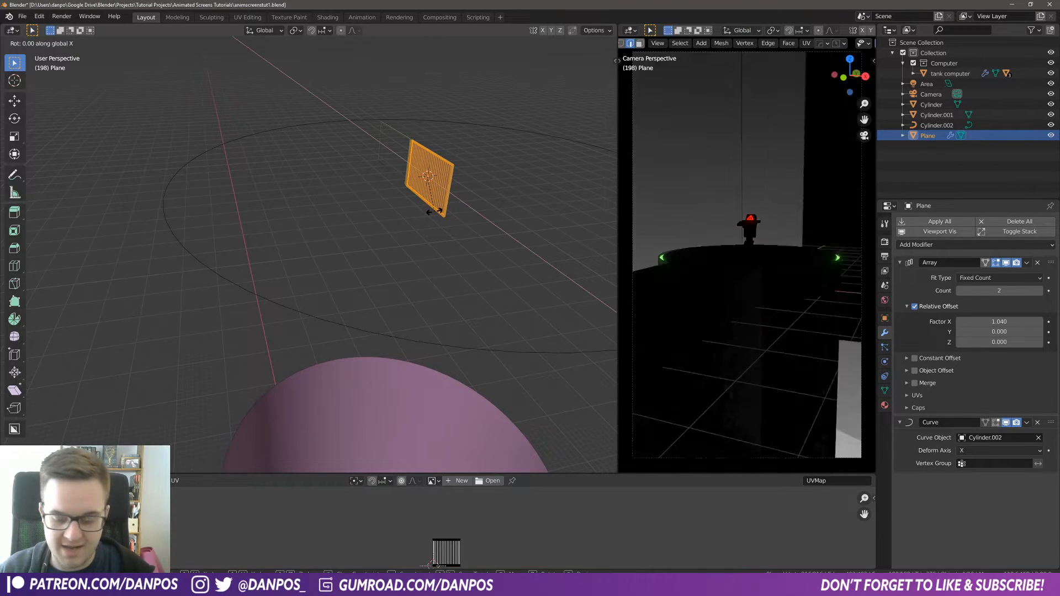
text(rx180)
key(Return)
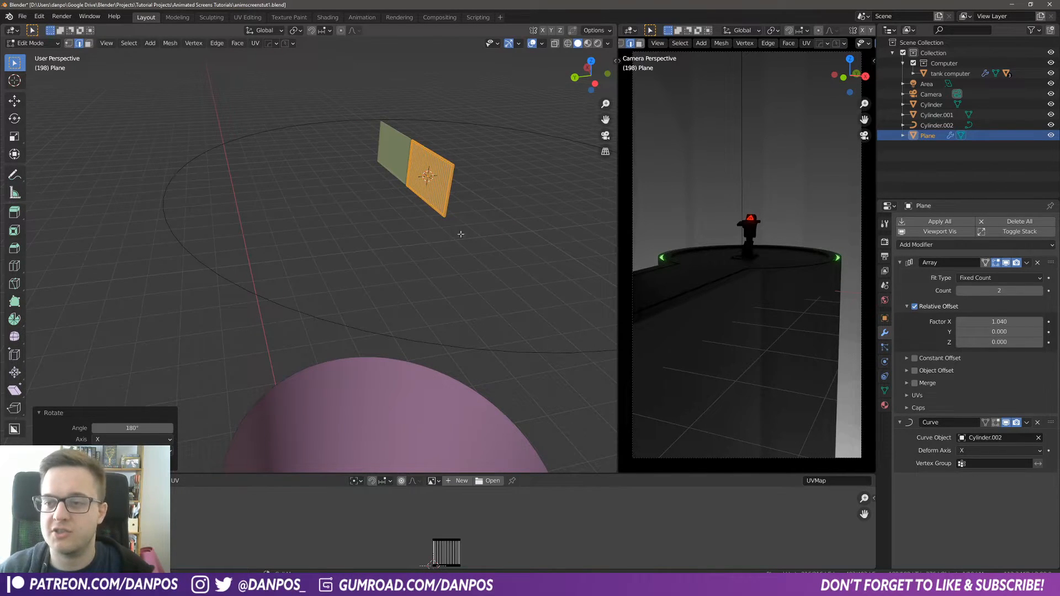
Step: Return to Object Mode and shade the plane smooth
key(Tab)
middle_drag(455, 253, 323, 172)
scroll(298, 177, up, 5)
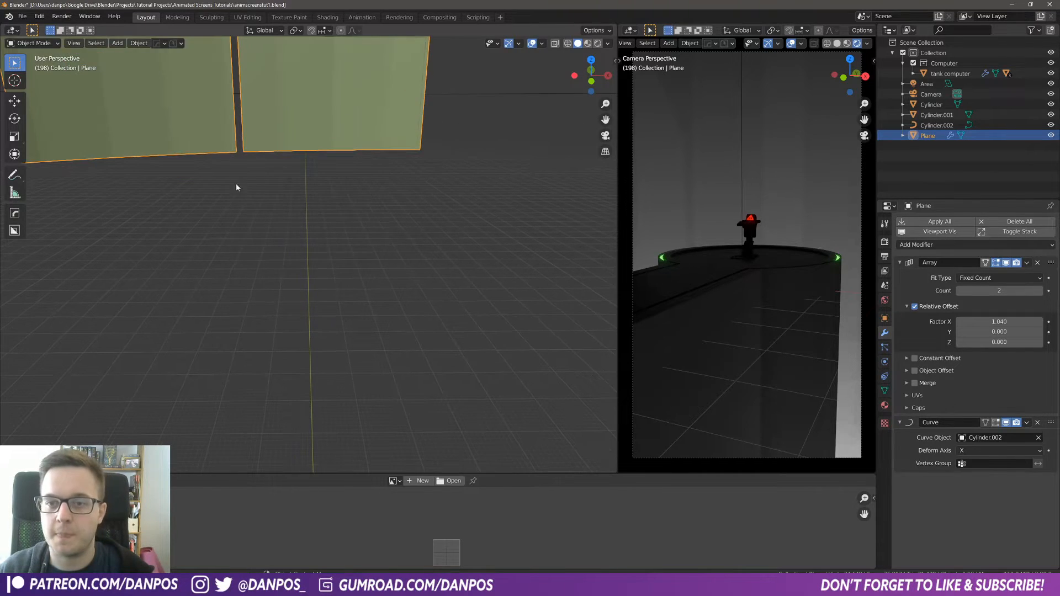
right_click(196, 126)
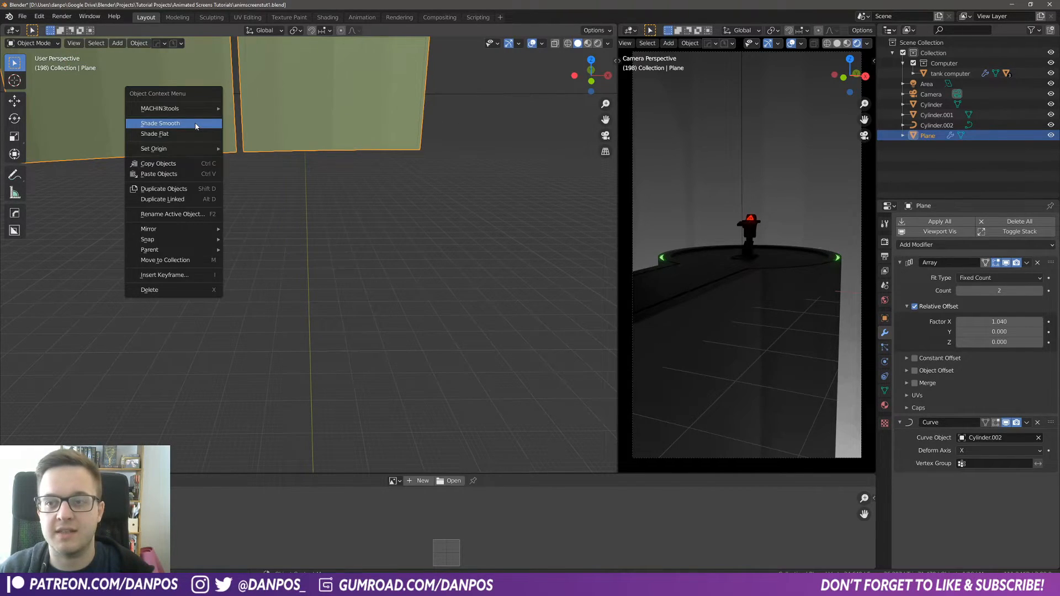
click(195, 124)
Step: Enable Auto Smooth on the plane's normals at 30°
scroll(197, 120, down, 3)
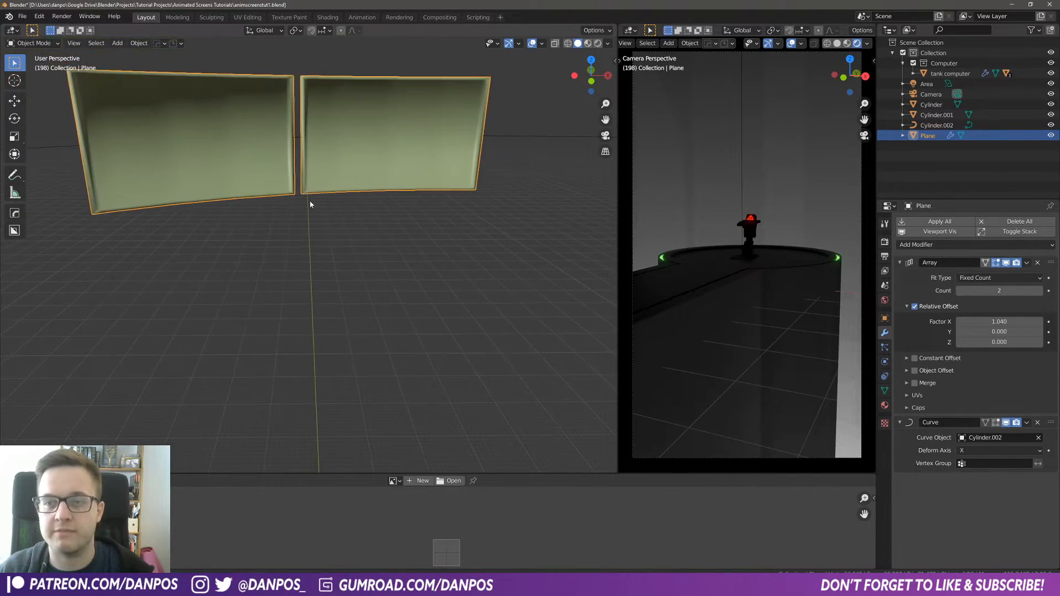
click(886, 391)
click(960, 413)
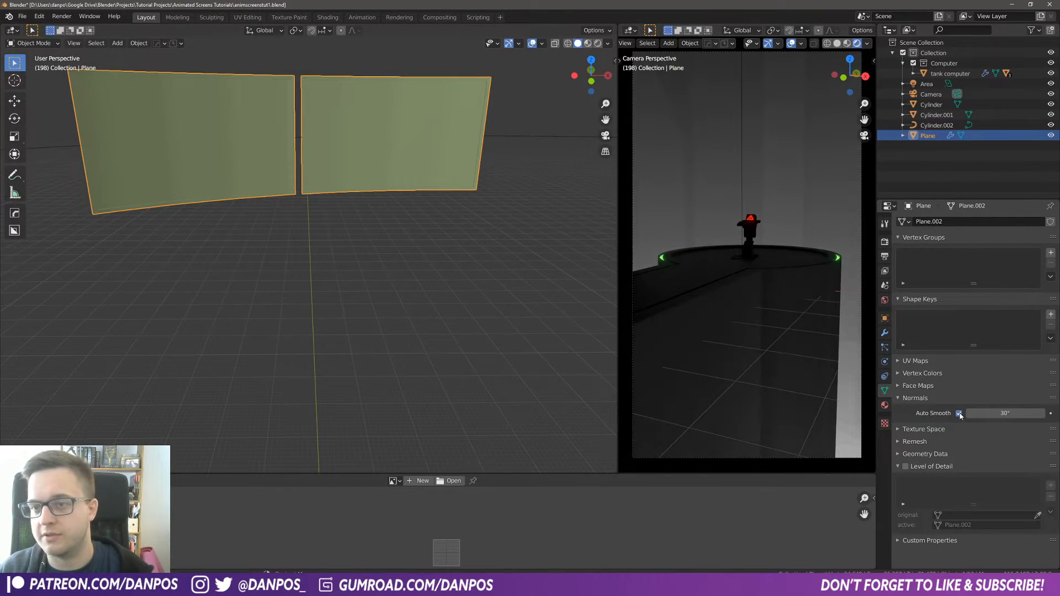
Step: Raise the Array modifier count to 18 so the panels wrap around the ring
middle_drag(271, 149, 221, 174)
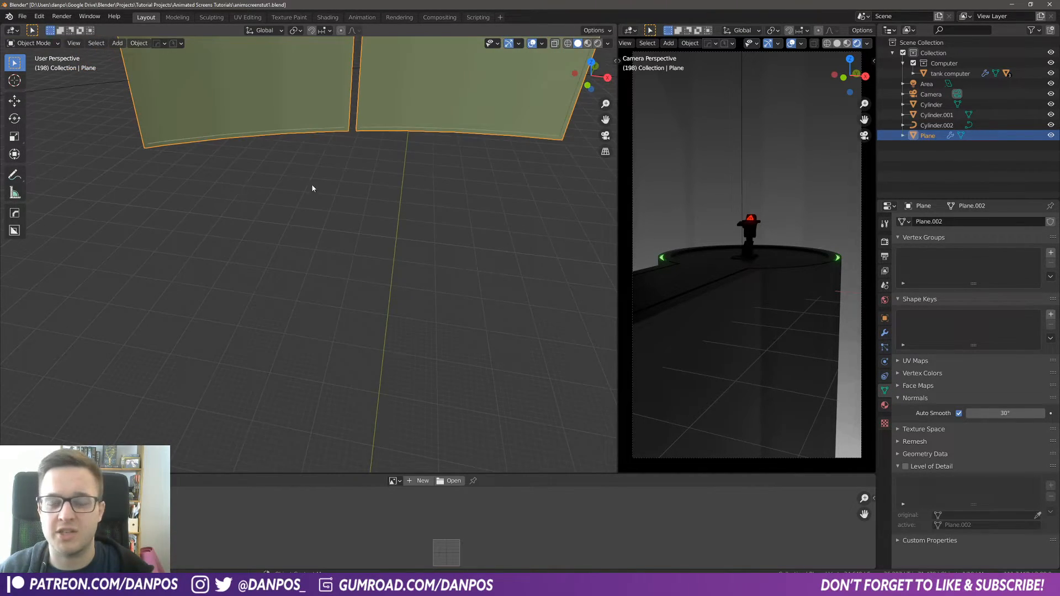
scroll(312, 188, down, 4)
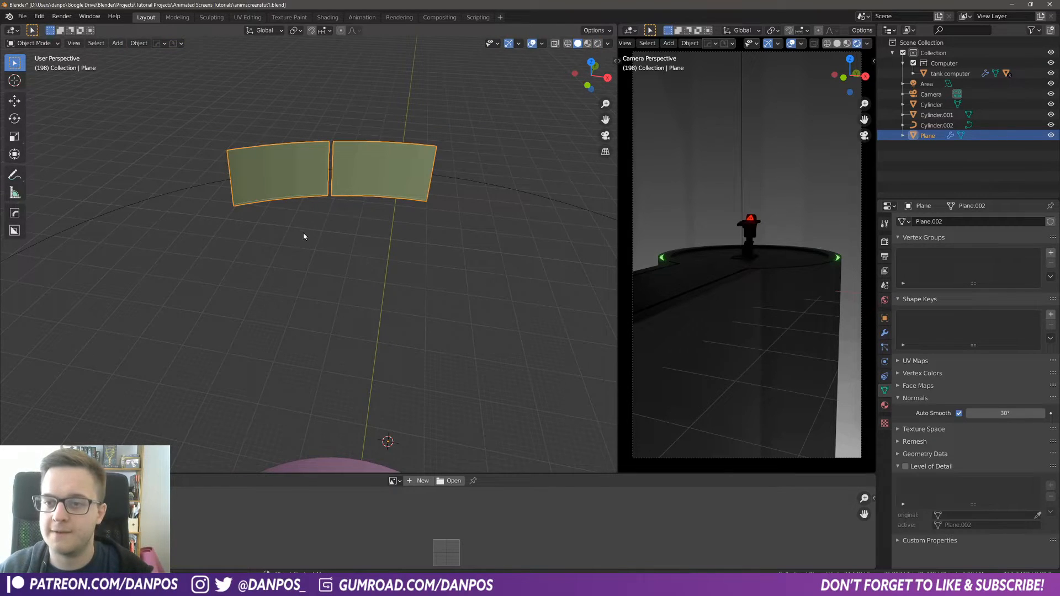
scroll(310, 239, down, 4)
middle_drag(352, 281, 255, 151)
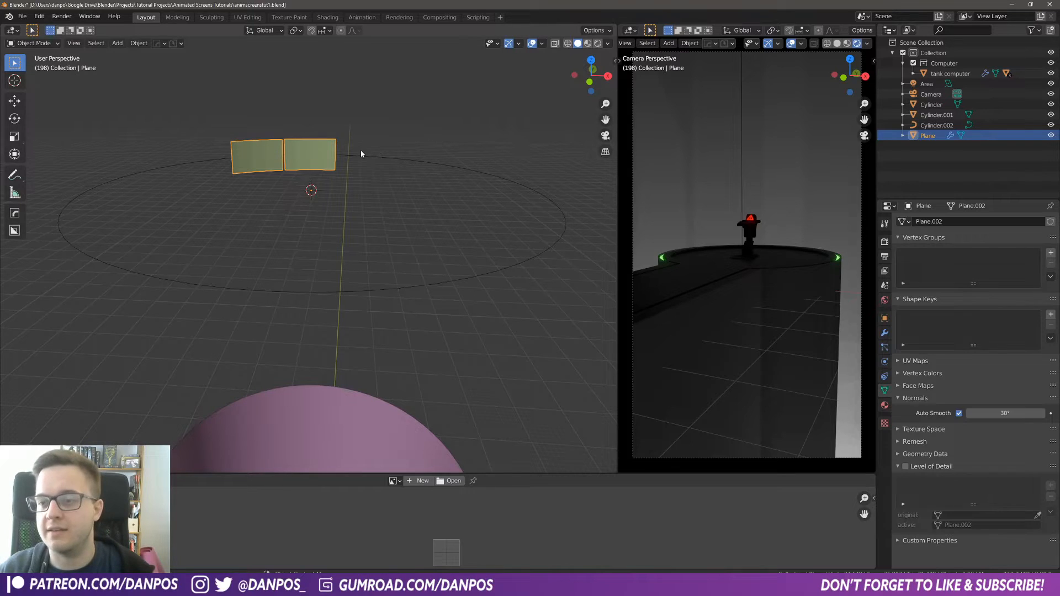
middle_drag(361, 153, 392, 242)
scroll(293, 265, down, 1)
shift+middle_drag(311, 285, 291, 230)
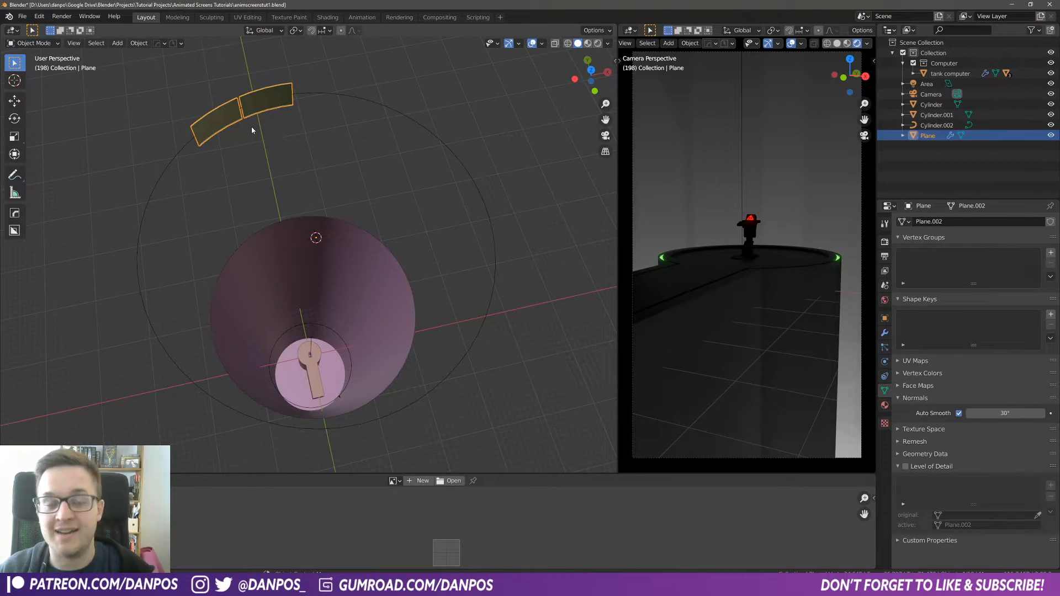
click(885, 332)
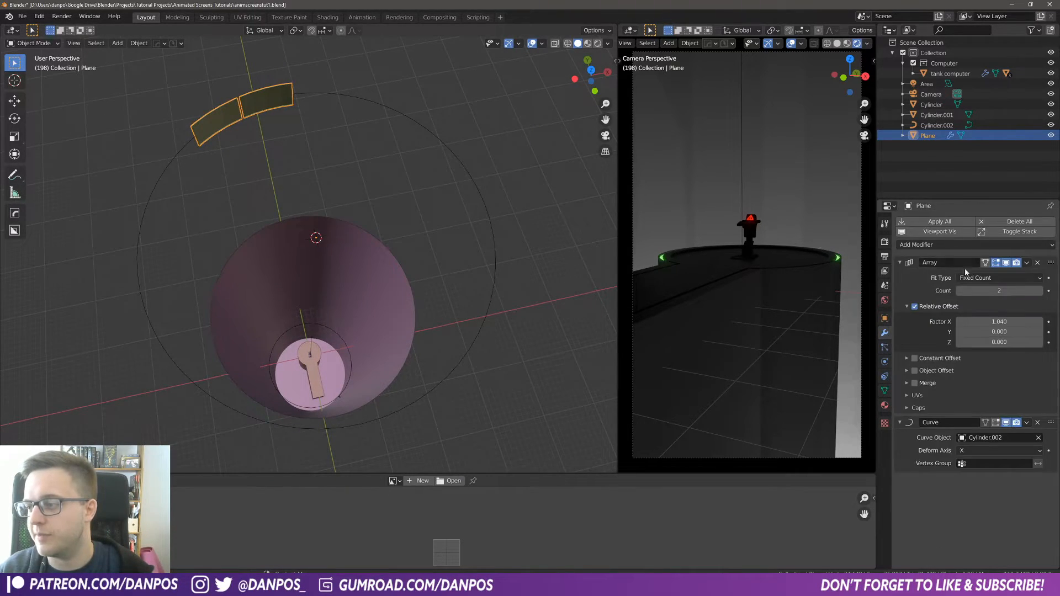
click(1040, 293)
click(1041, 292)
click(1041, 292)
click(1040, 293)
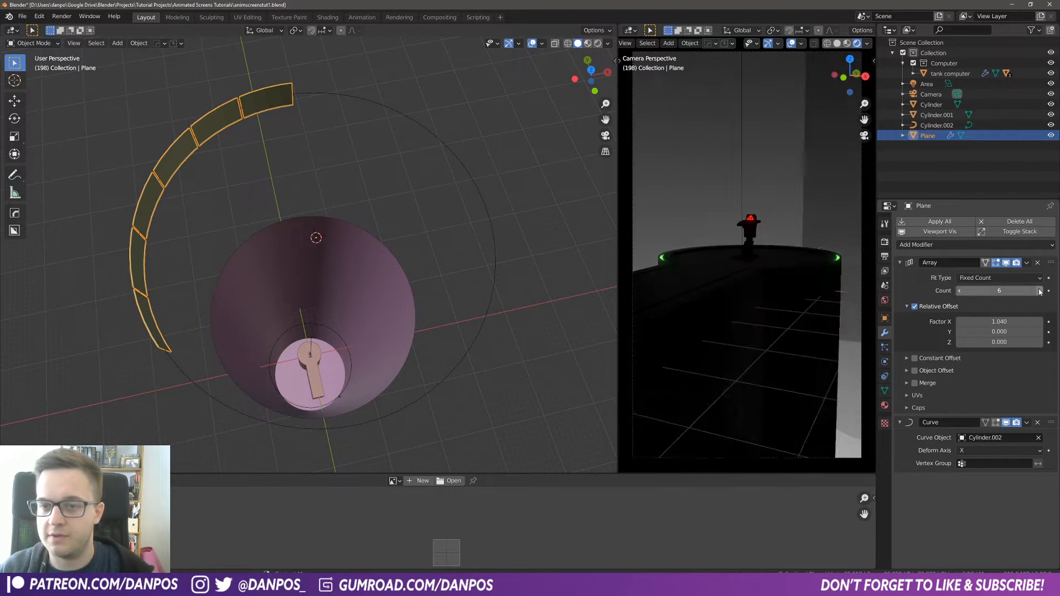
click(1041, 292)
click(1040, 292)
click(1040, 292)
double_click(1041, 292)
click(1041, 292)
click(1040, 292)
click(1040, 292)
click(1040, 292)
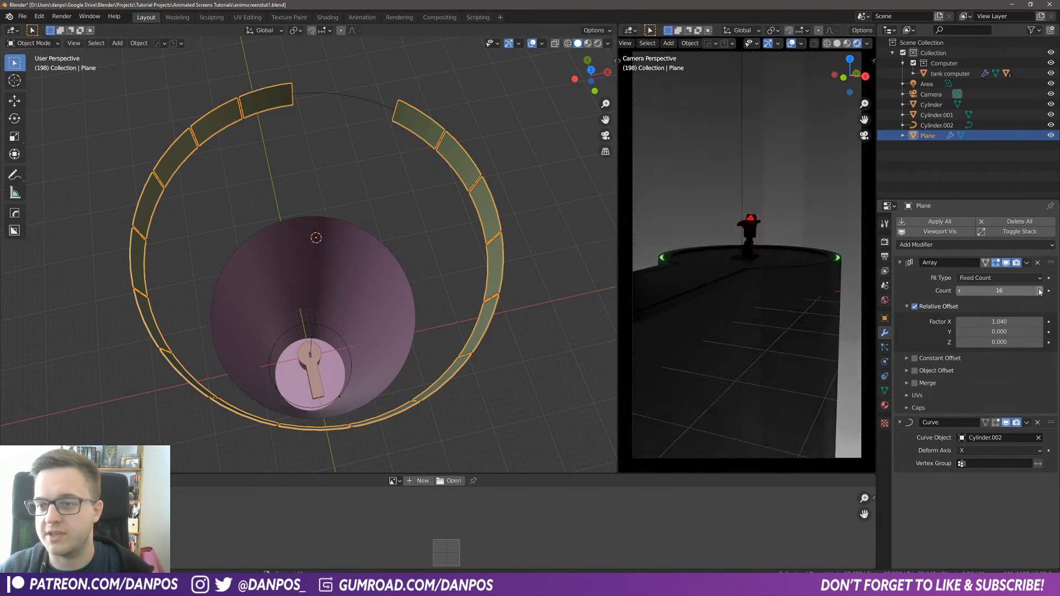
click(1041, 293)
click(1041, 292)
click(1040, 292)
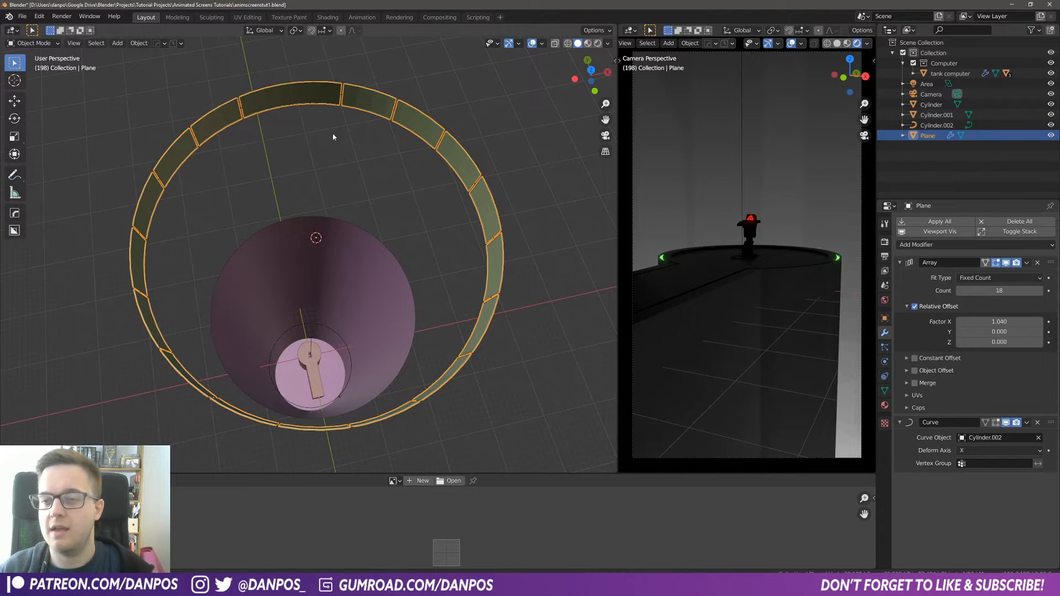
Step: Switch the plane into Edit Mode and save the file
shift+middle_drag(333, 134, 392, 211)
scroll(364, 174, up, 2)
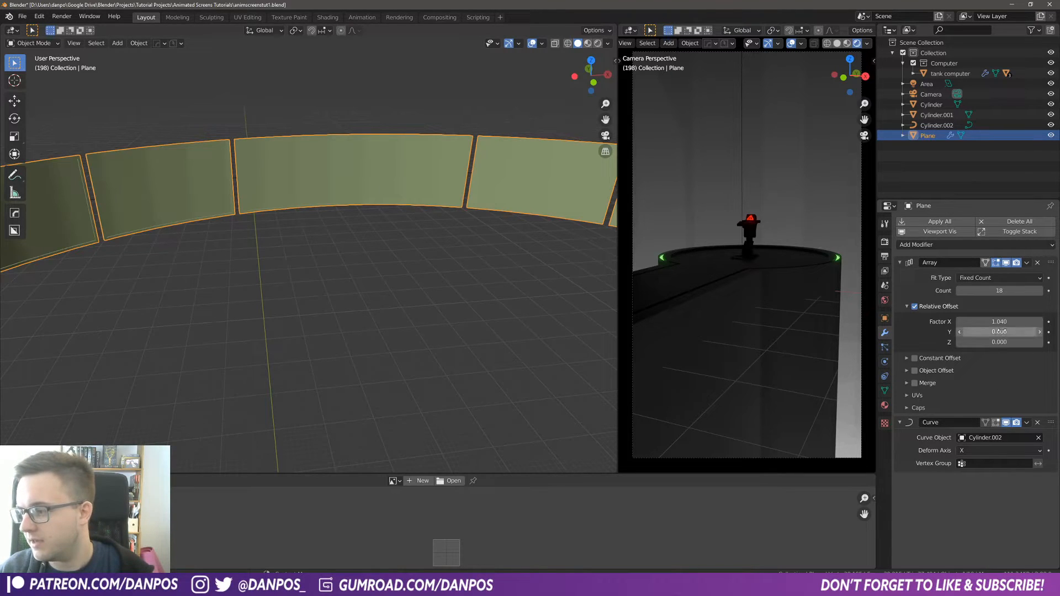
middle_drag(311, 198, 189, 105)
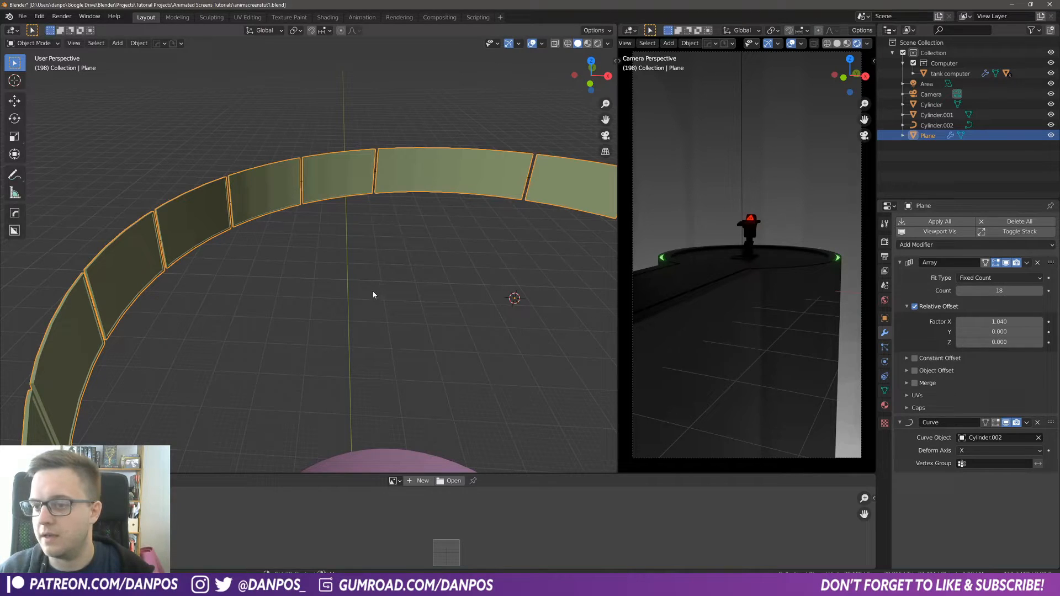
shift+middle_drag(373, 295, 324, 264)
click(61, 44)
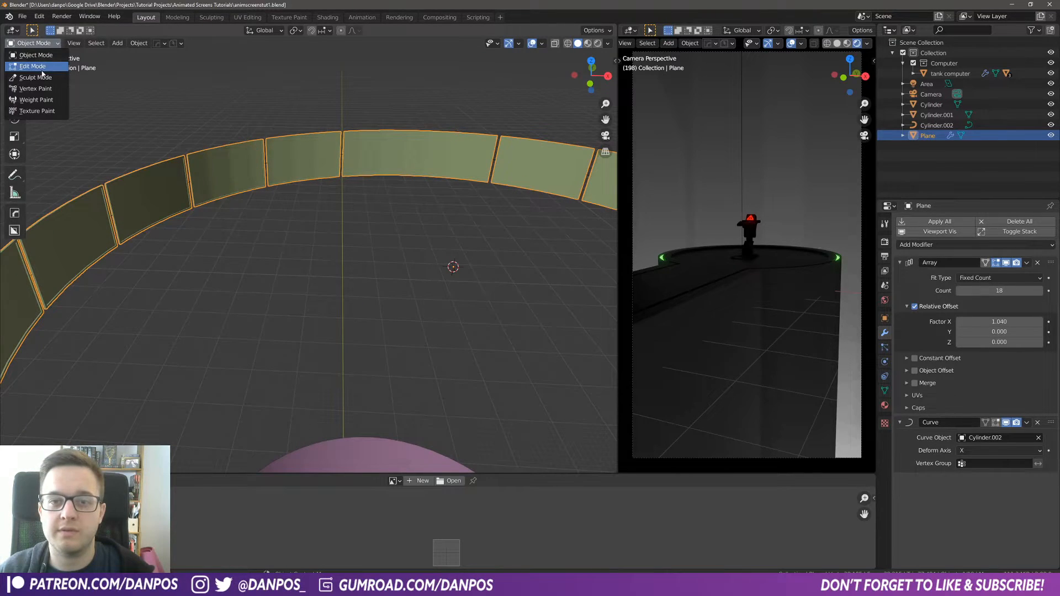
click(44, 70)
shift+middle_drag(545, 320, 349, 252)
key(ctrl+s)
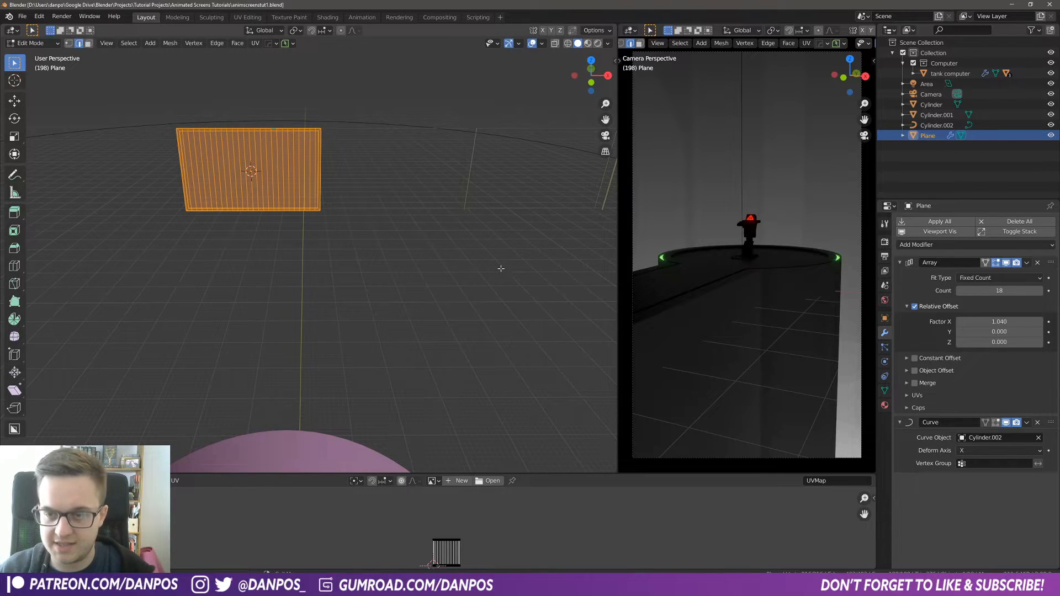
Step: Scale the panel mesh to about 0.895 along X and 0.835 along Z, then return to Object Mode
key(s)
key(x)
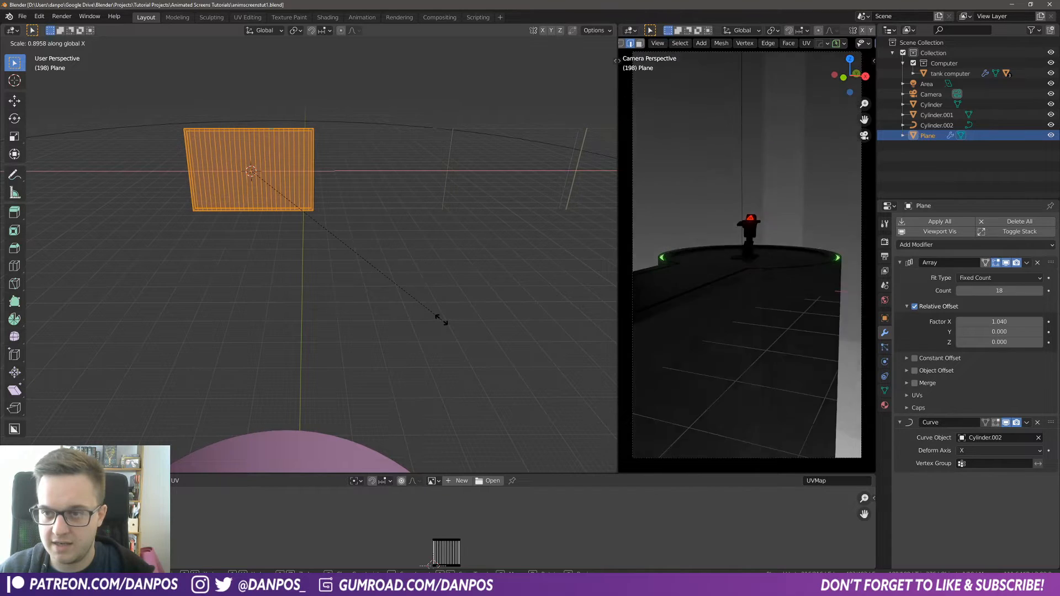
click(439, 319)
key(s)
key(z)
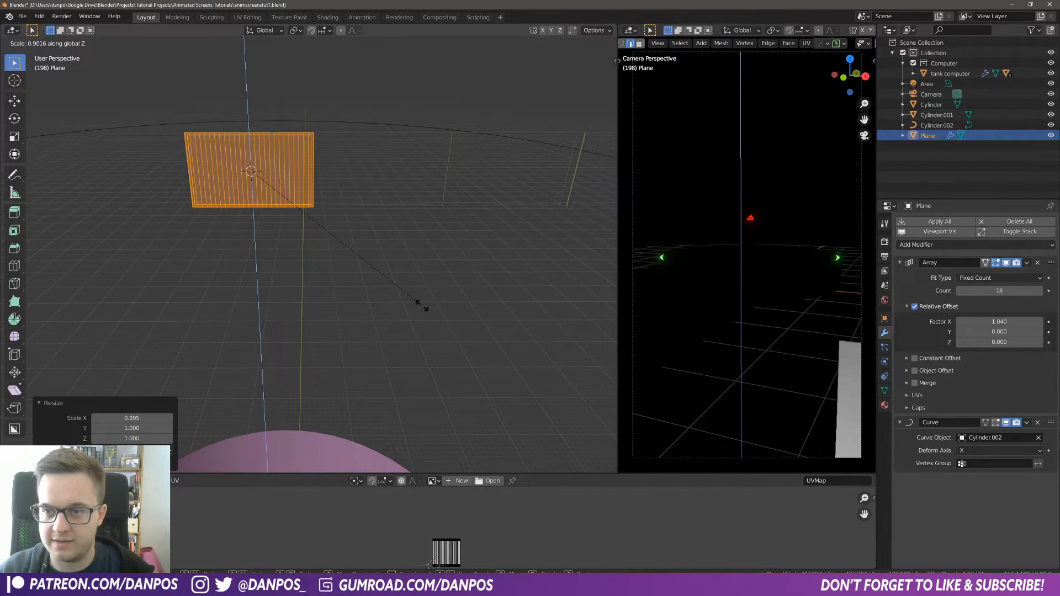
click(409, 298)
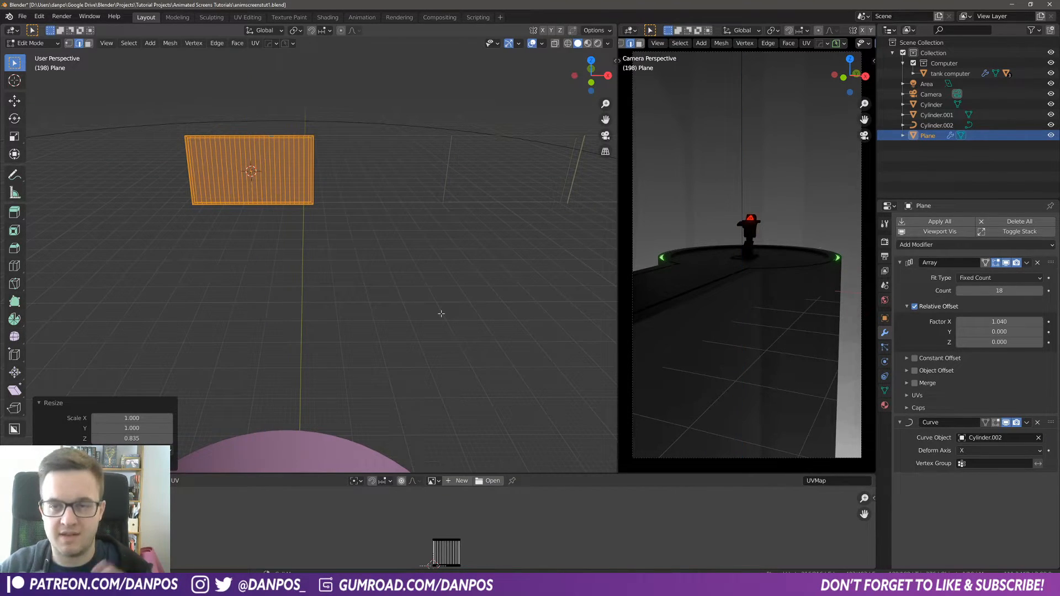
key(ctrl+Tab)
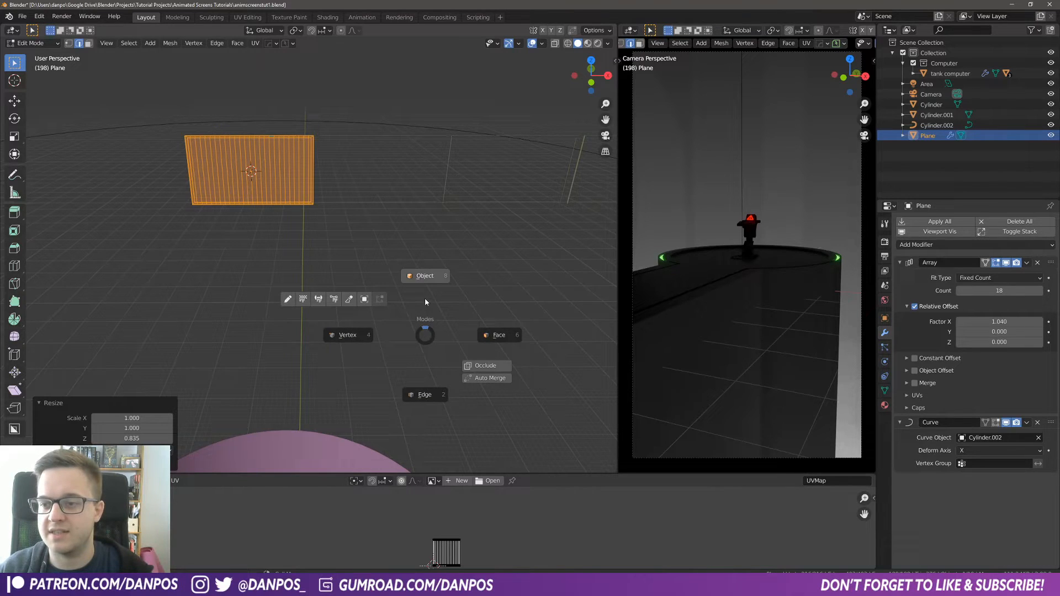
click(428, 332)
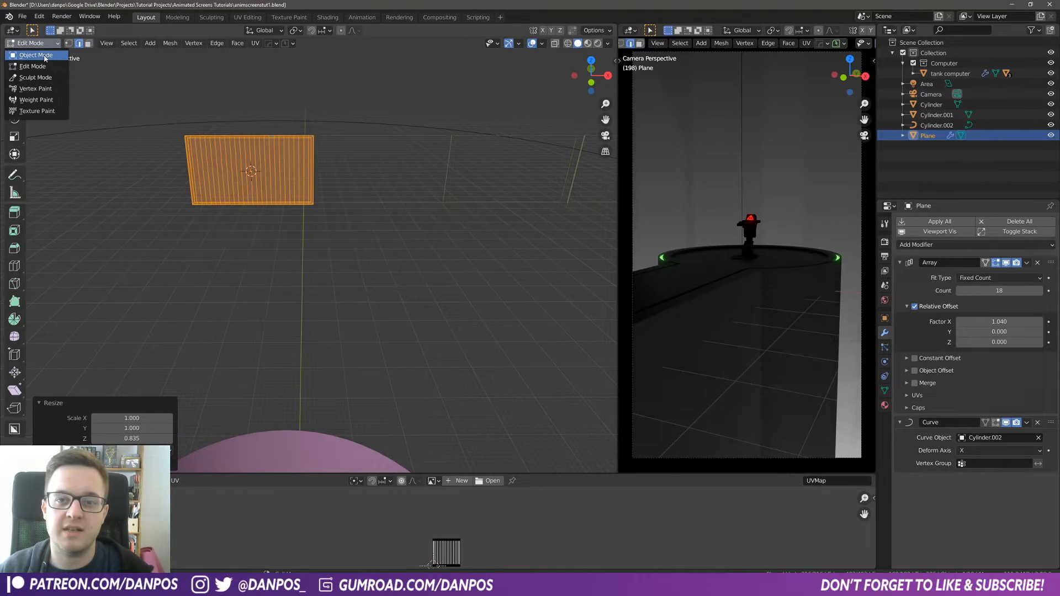
click(38, 56)
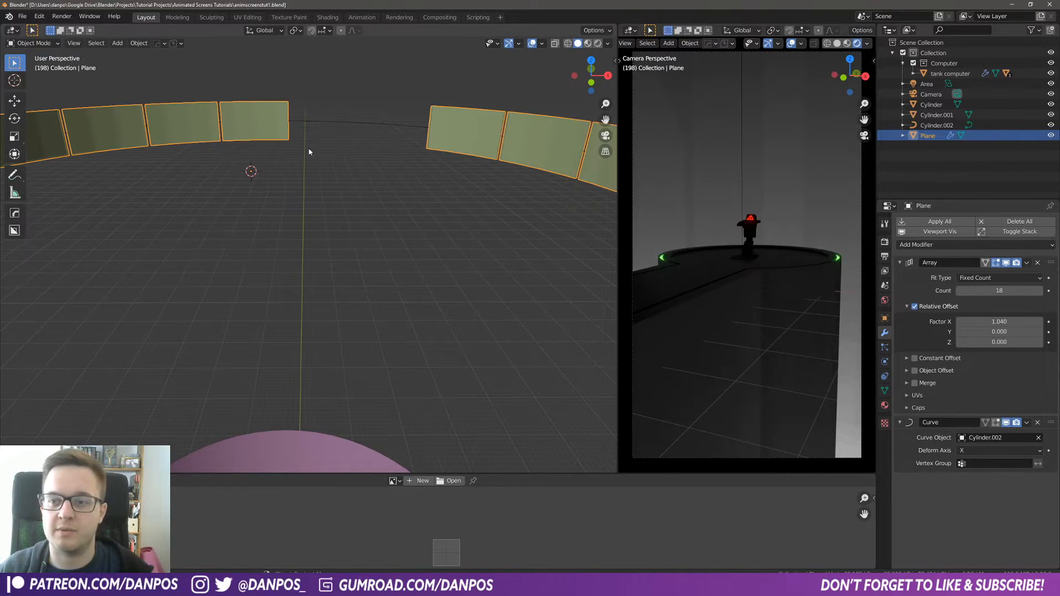
Step: Raise the first Array modifier's count to 20 so the panels close the ring
click(1041, 291)
click(1041, 291)
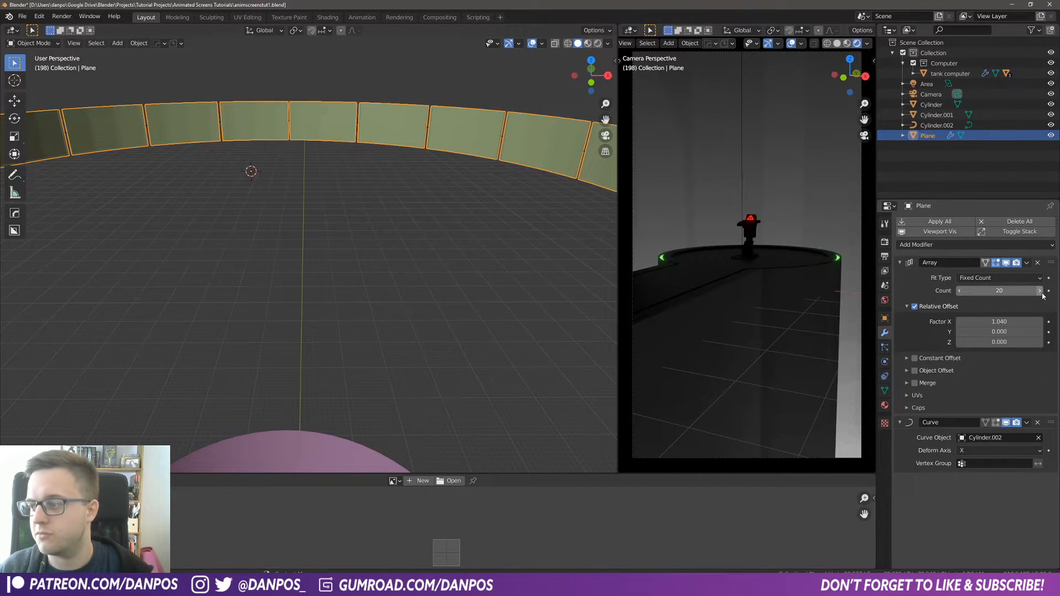
middle_drag(374, 161, 327, 217)
scroll(348, 205, down, 5)
scroll(300, 182, up, 6)
shift+middle_drag(301, 183, 376, 265)
scroll(378, 238, up, 6)
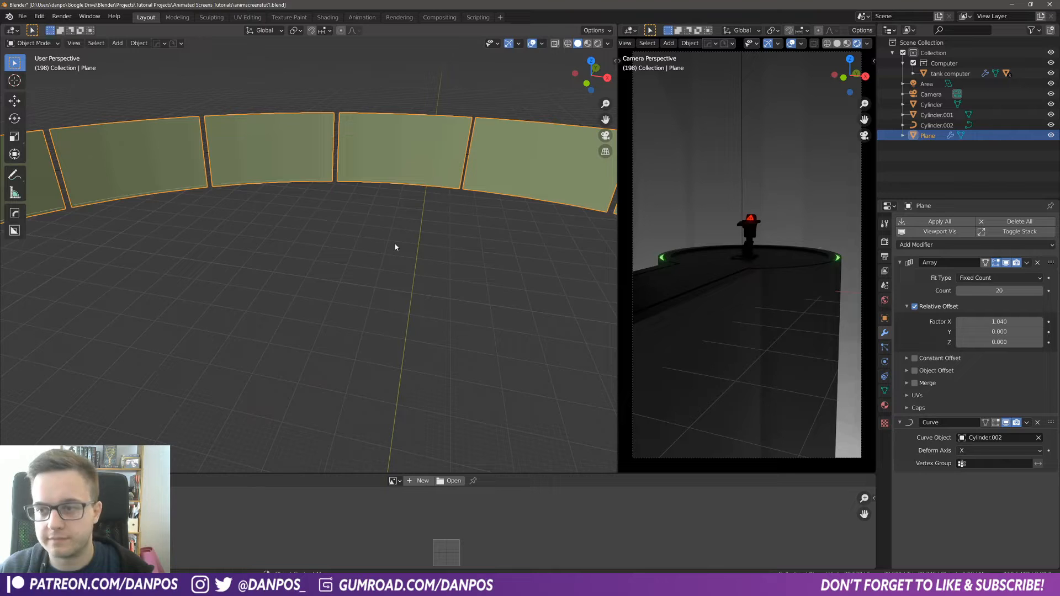
Step: Undo the last two edits to the panel mesh, toggling Edit Mode to check it
key(Tab)
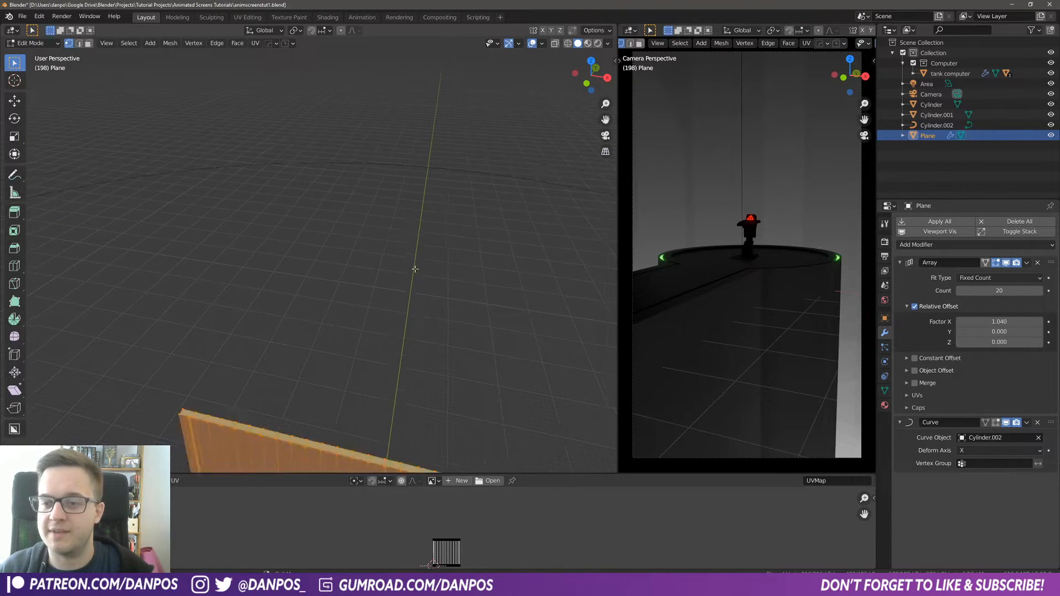
scroll(421, 307, down, 4)
key(Tab)
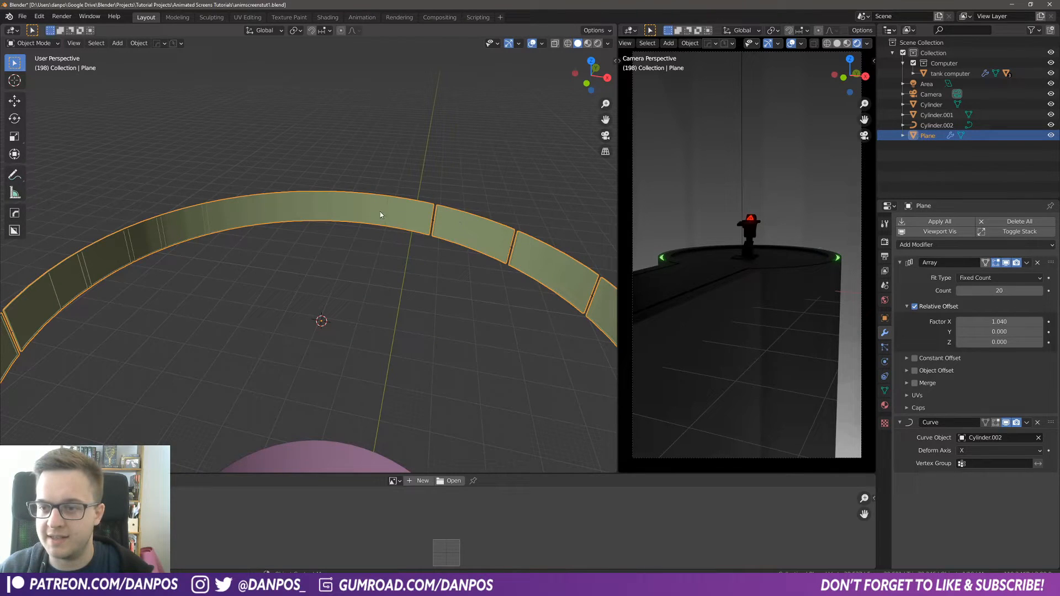
key(Tab)
click(371, 220)
key(Tab)
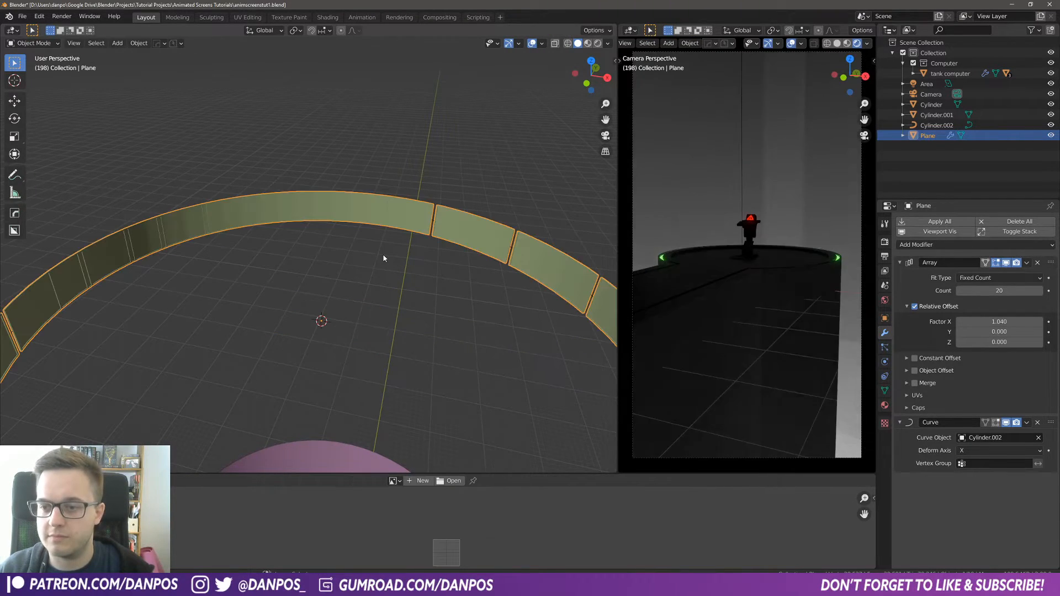
key(ctrl+z)
key(ctrl+z)
key(Tab)
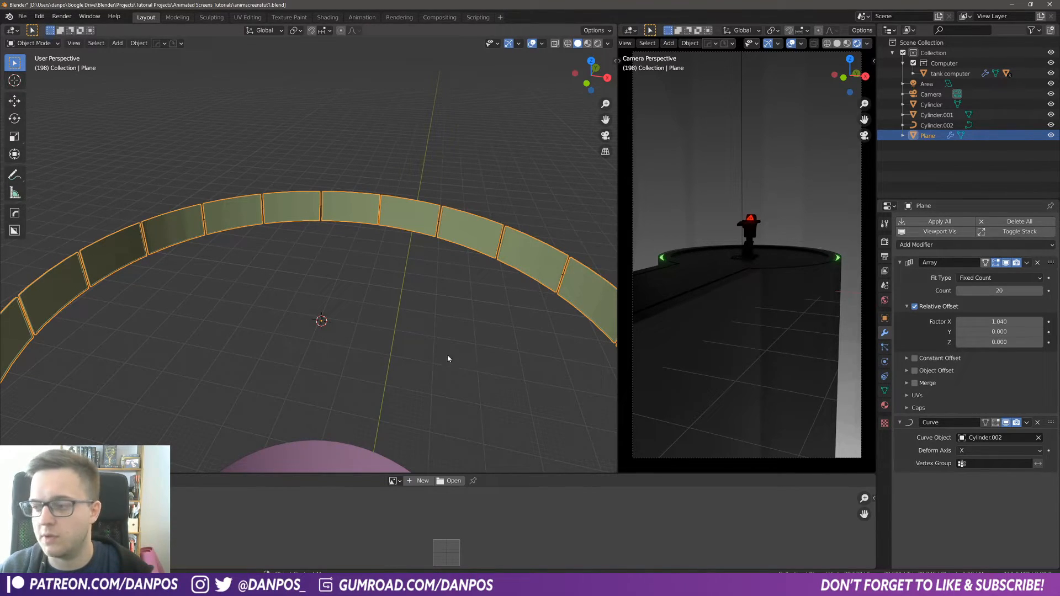
Step: Add a second Array modifier to the panel plane and collapse the first Array and Curve modifiers
scroll(307, 320, down, 3)
middle_drag(388, 350, 497, 275)
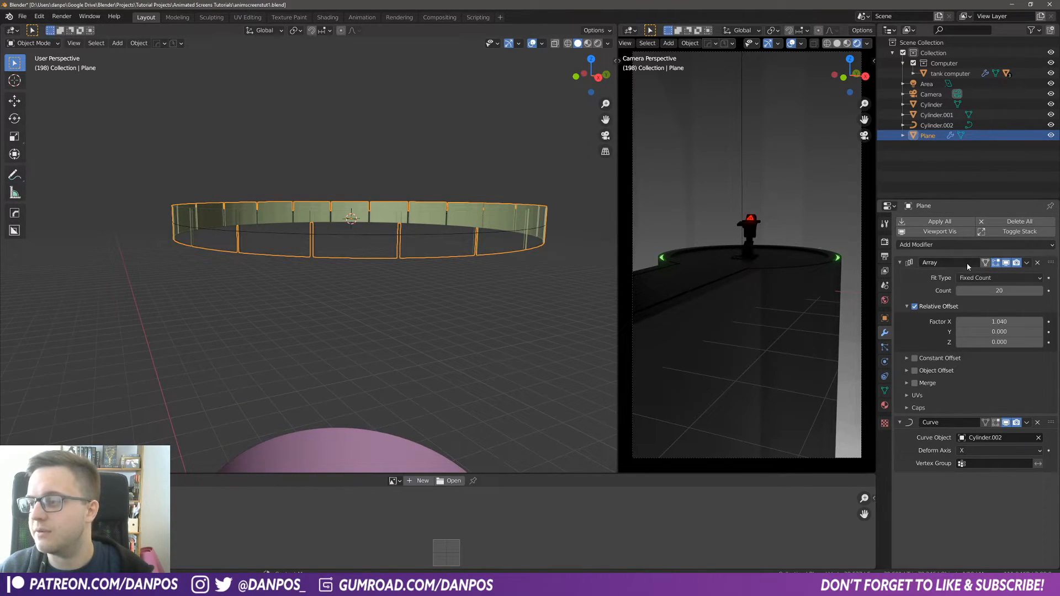
click(943, 247)
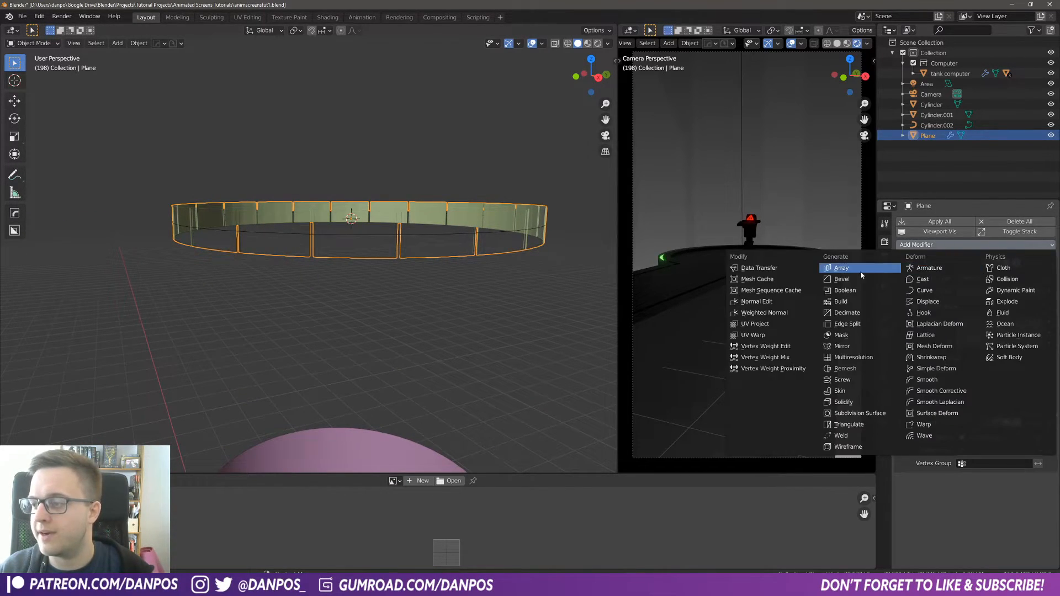
click(861, 271)
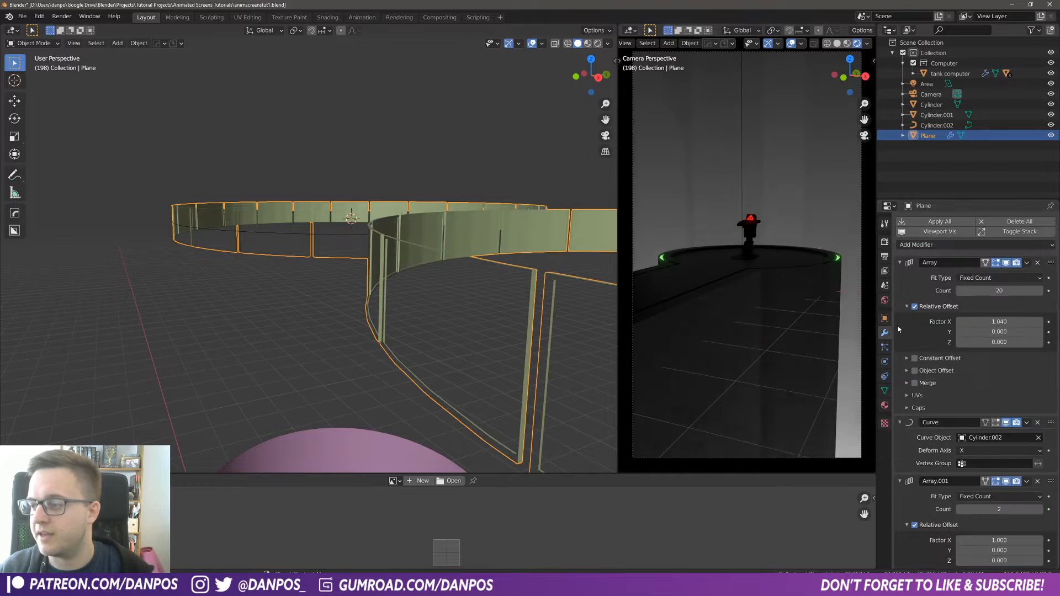
click(903, 422)
click(900, 262)
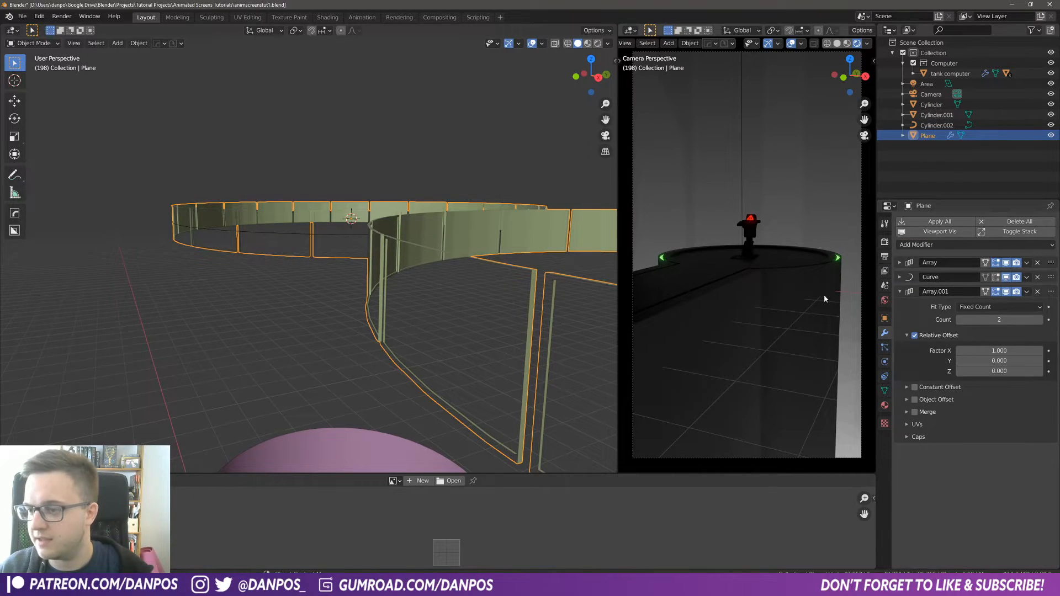
Step: Set the second array's relative offset to 0 on X and 1.2 on Z to stack a row above
middle_drag(353, 341, 409, 352)
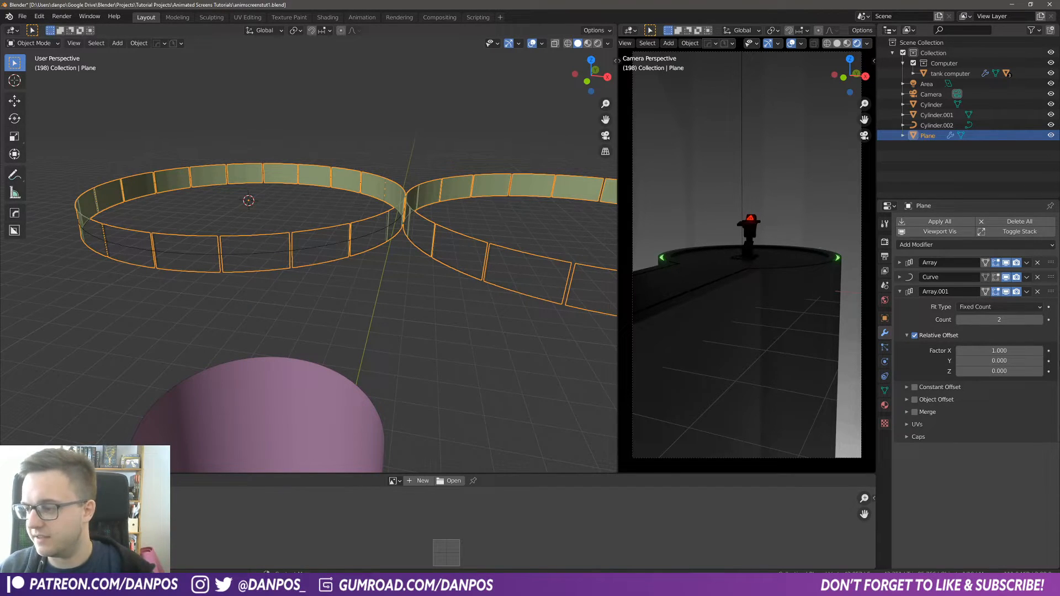
click(1017, 362)
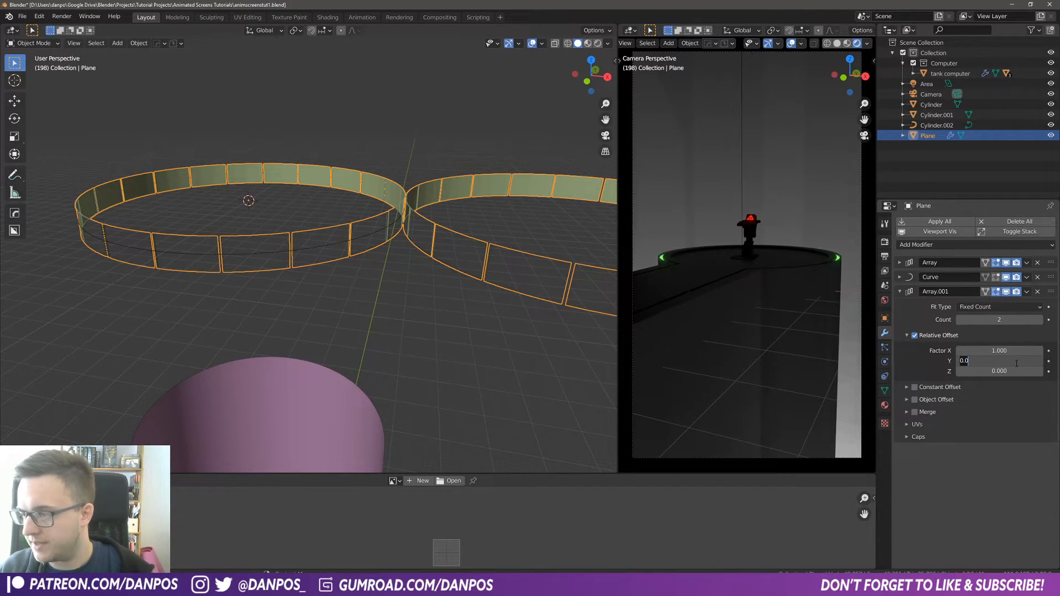
key(Return)
scroll(421, 291, down, 3)
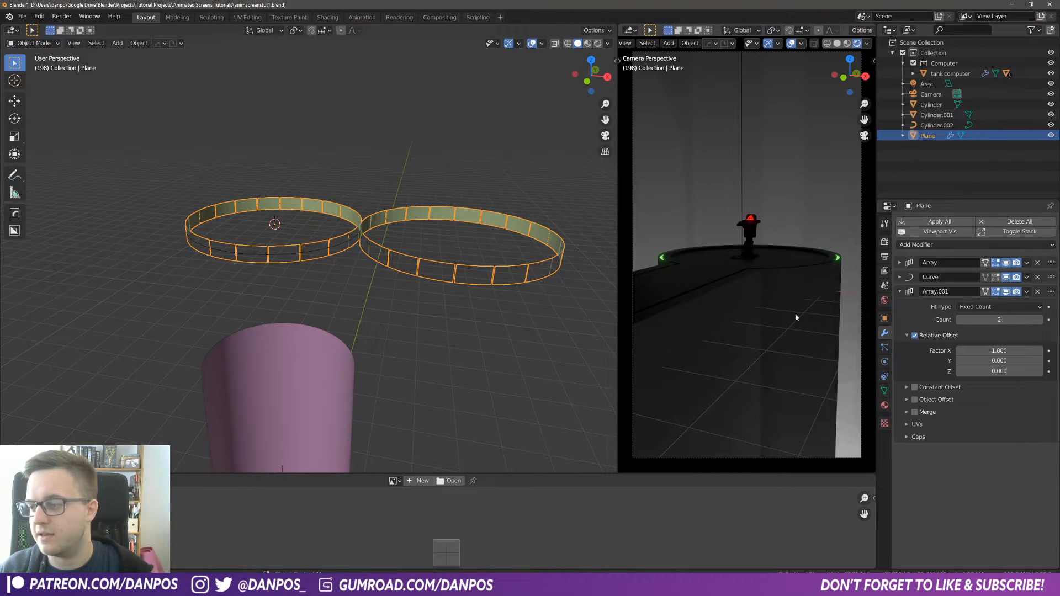
mouse_move(998, 371)
mouse_down()
mouse_move(1026, 371)
mouse_move(1014, 371)
mouse_up()
click(1030, 351)
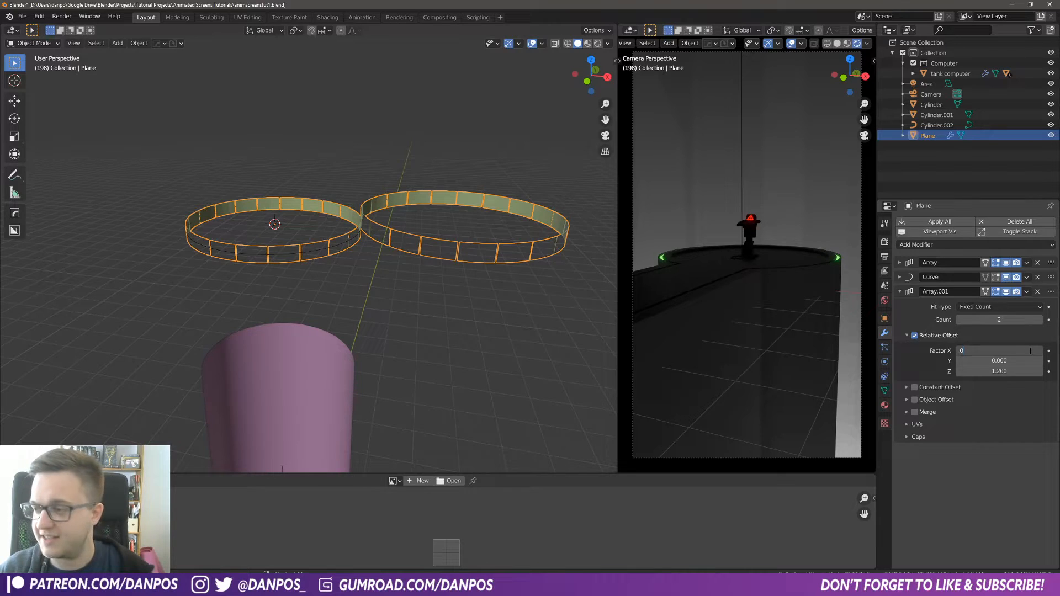
text(0)
key(Return)
Step: Reduce the second array's Z relative offset to 1.09
scroll(367, 239, up, 4)
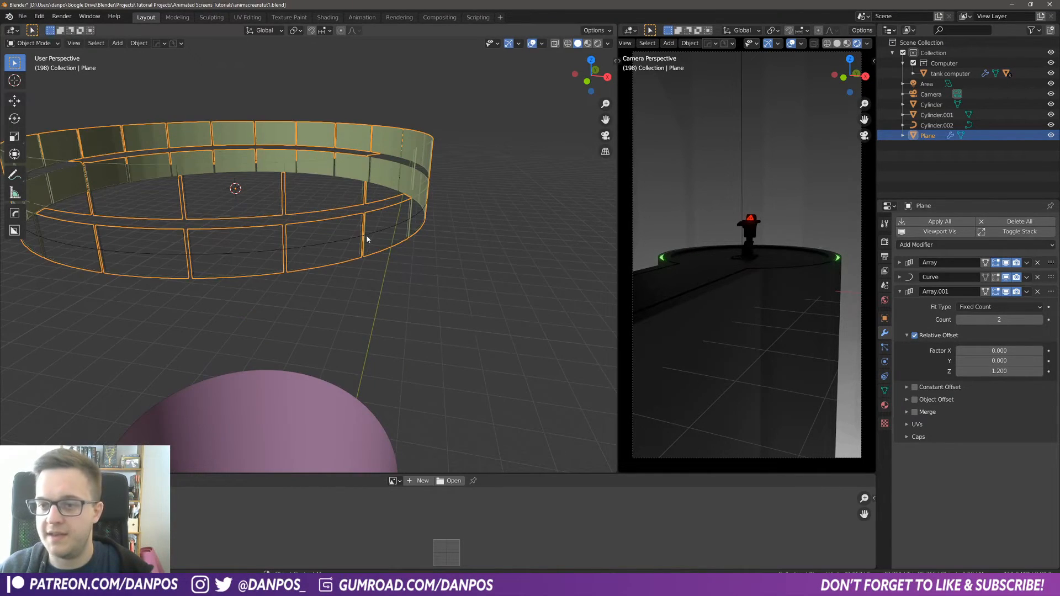
scroll(367, 238, down, 3)
click(997, 371)
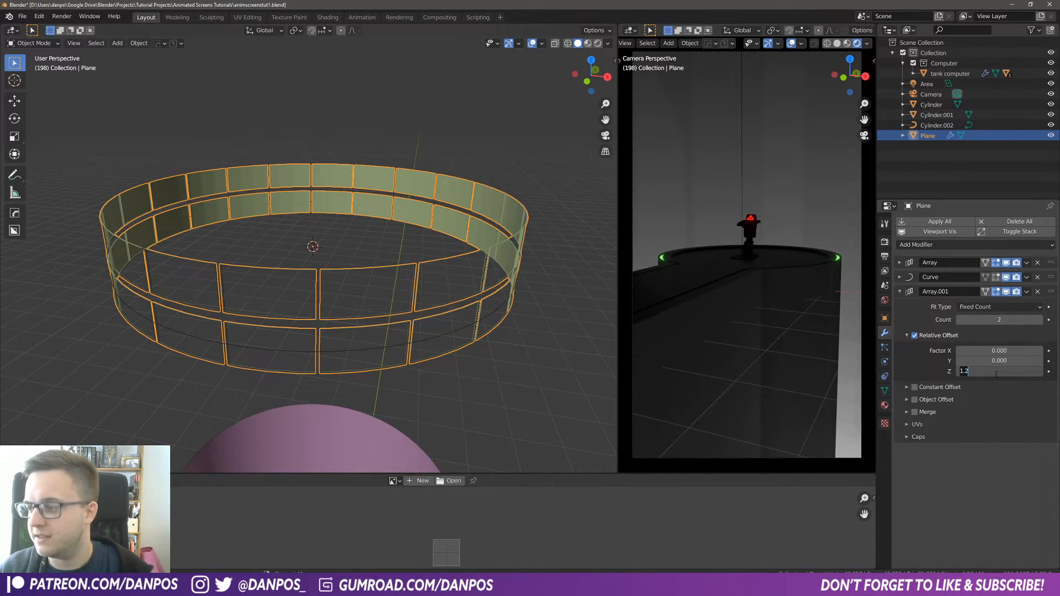
key(Return)
drag(1000, 372, 1050, 372)
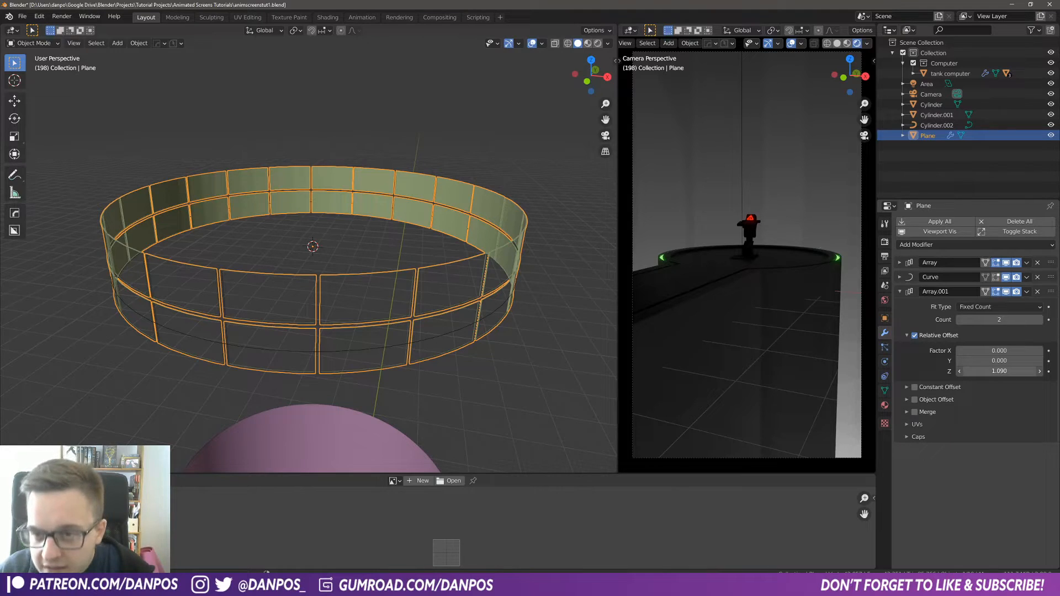
Step: Increase the second array's count to 17 to build a tall wall of panels
click(1040, 321)
click(1040, 320)
click(1040, 320)
click(1040, 321)
click(1040, 320)
scroll(522, 245, down, 6)
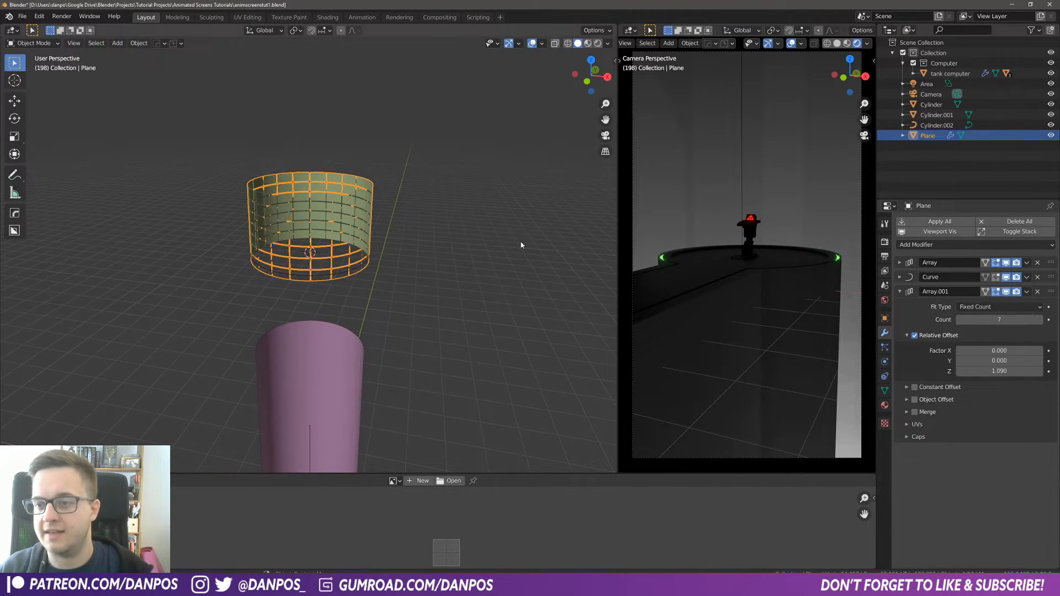
click(1041, 321)
click(1041, 320)
click(1041, 320)
click(1041, 320)
click(1041, 321)
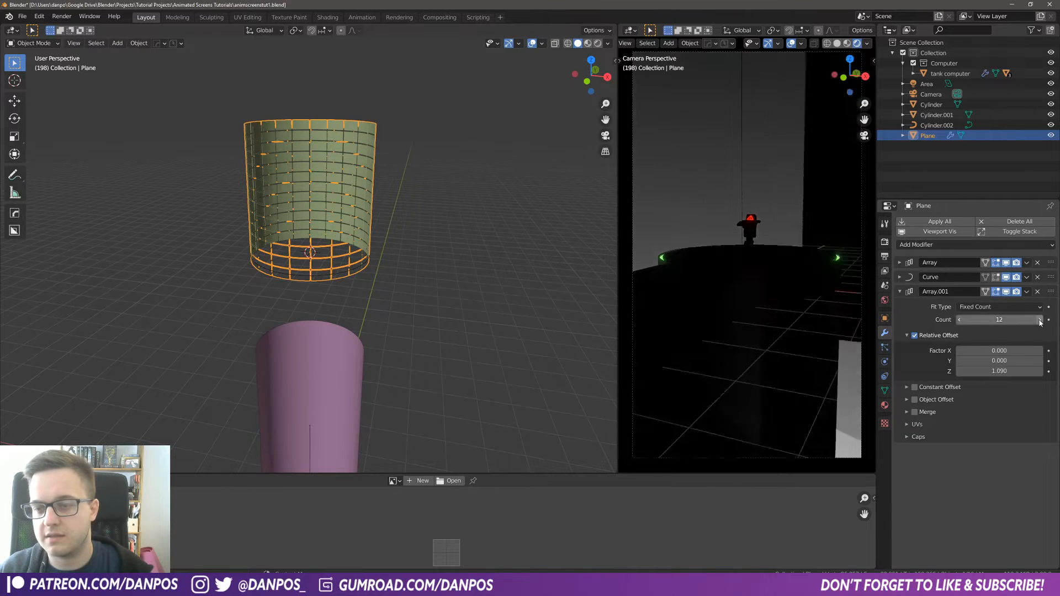
click(1041, 320)
click(1040, 320)
click(1040, 321)
click(1041, 320)
click(1040, 320)
middle_drag(436, 254, 405, 216)
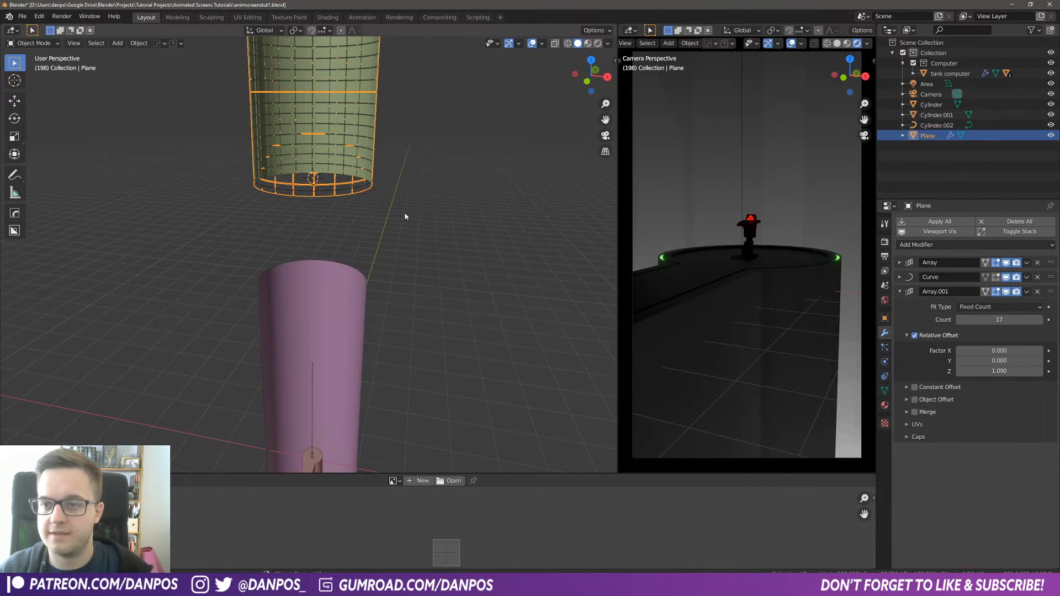
Step: Move the panel array down along Z by about 75 m
key(g)
key(z)
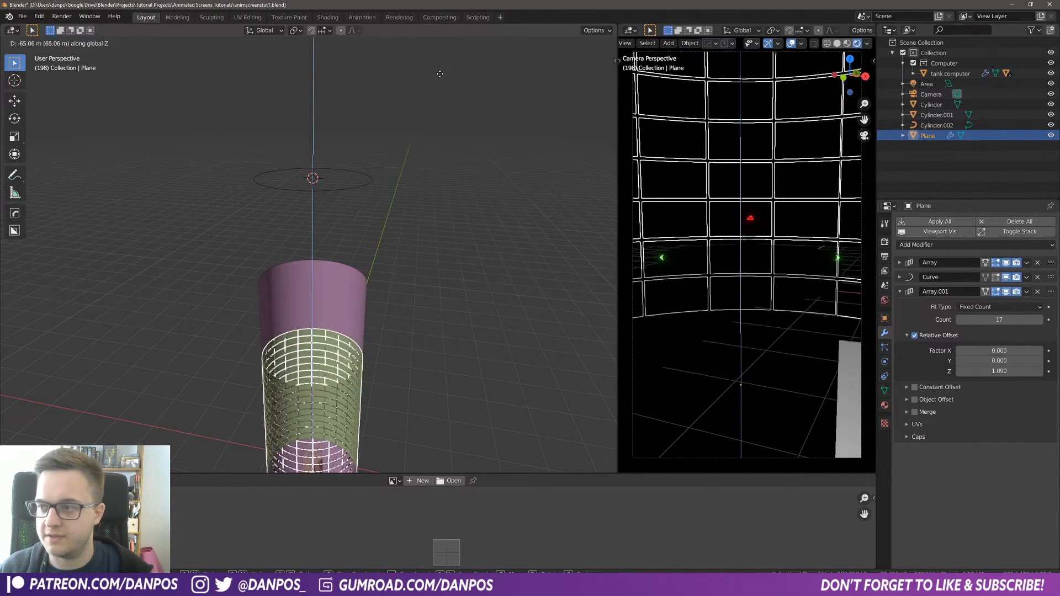
click(448, 102)
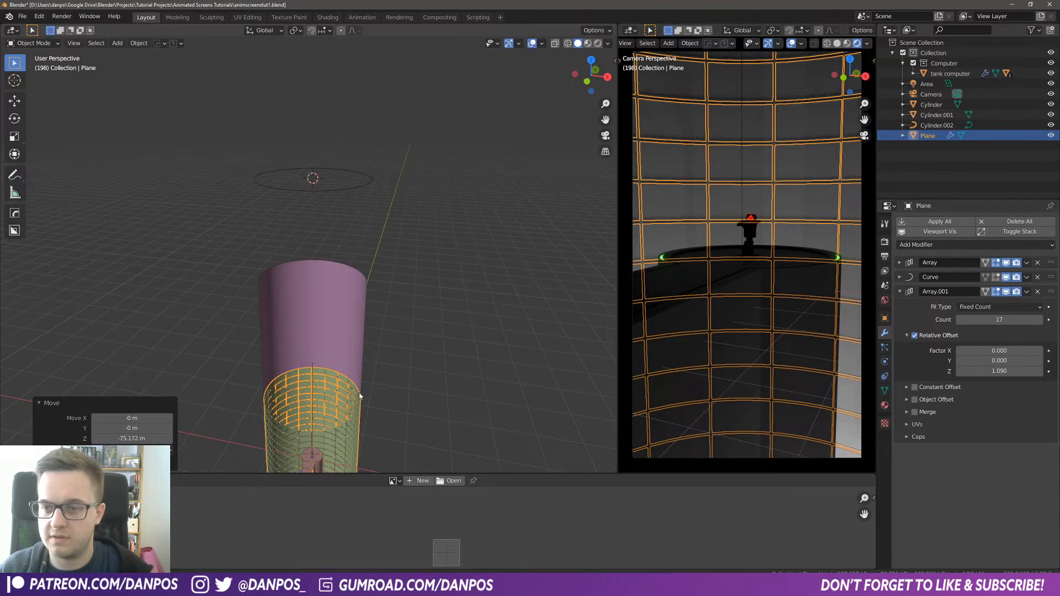
shift+middle_drag(346, 255, 357, 135)
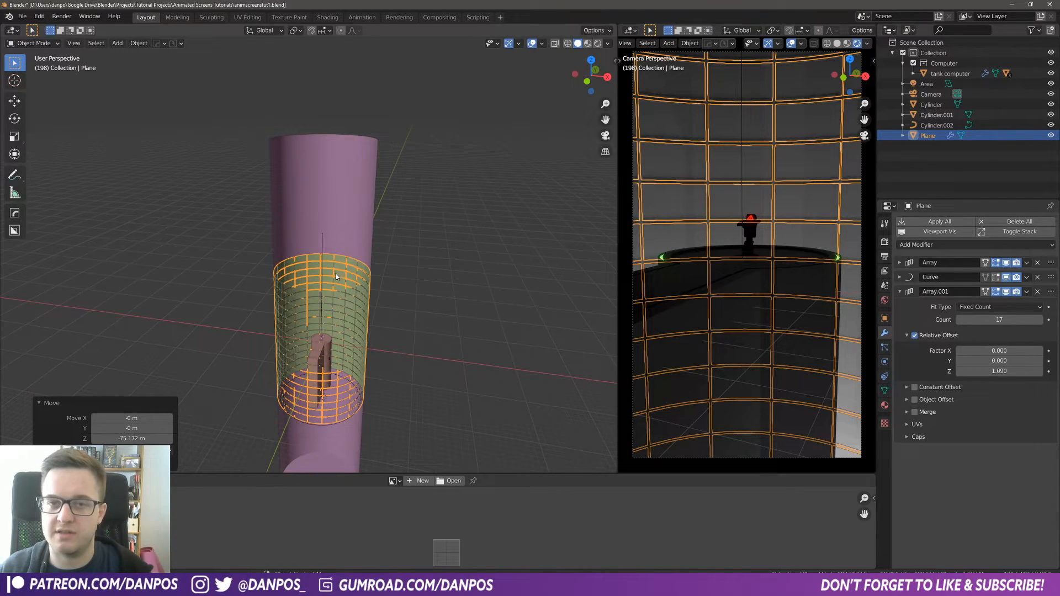
scroll(361, 213, down, 3)
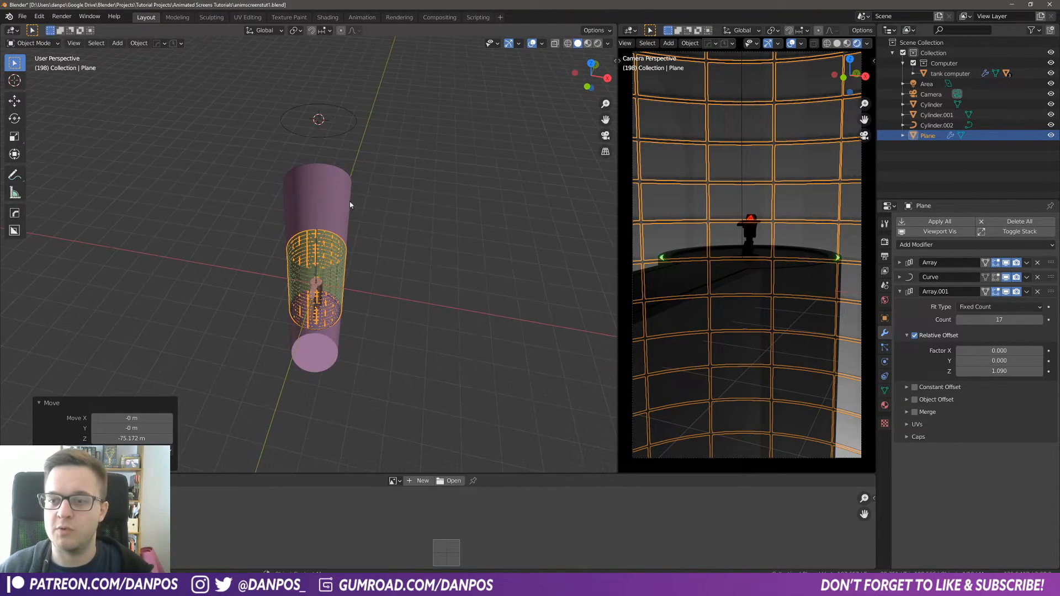
click(343, 135)
key(g)
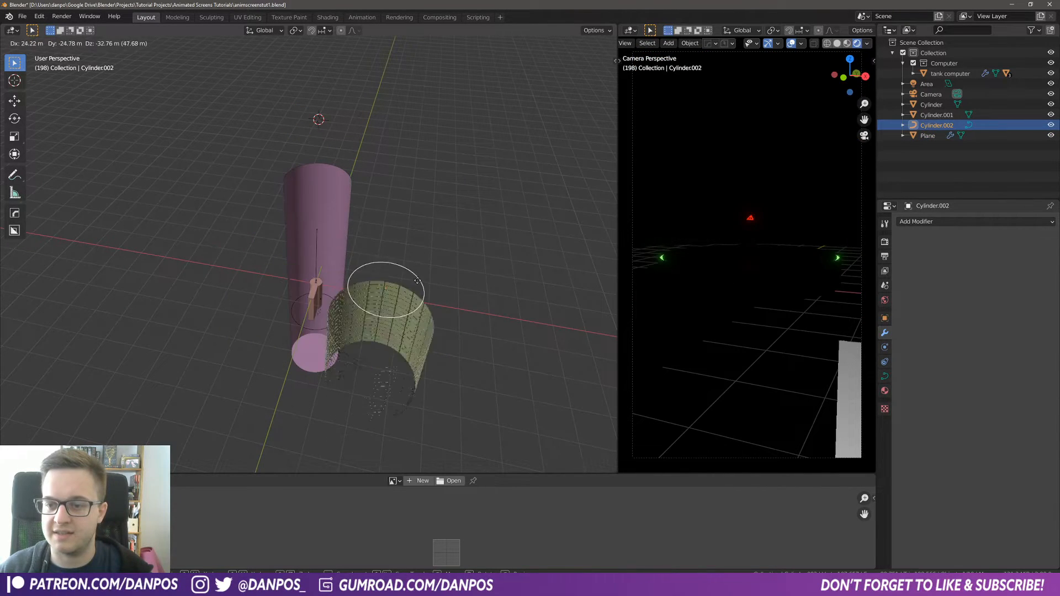
key(Escape)
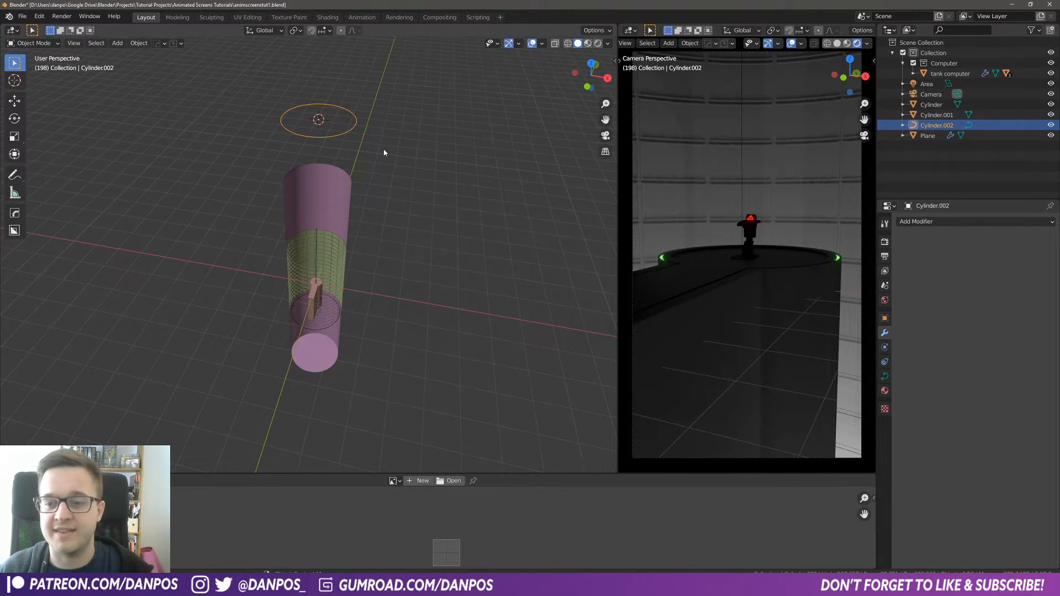
Step: Inspect the stacked panel wall inside the backdrop cylinder from several angles
middle_drag(385, 153, 379, 280)
scroll(379, 279, up, 8)
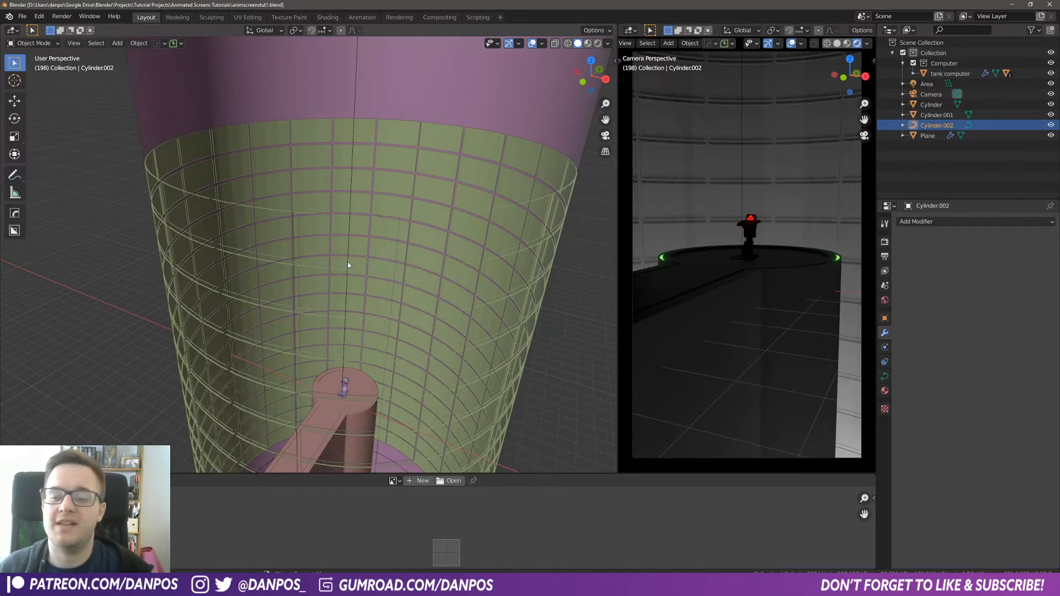
middle_drag(425, 377, 317, 95)
scroll(322, 387, up, 3)
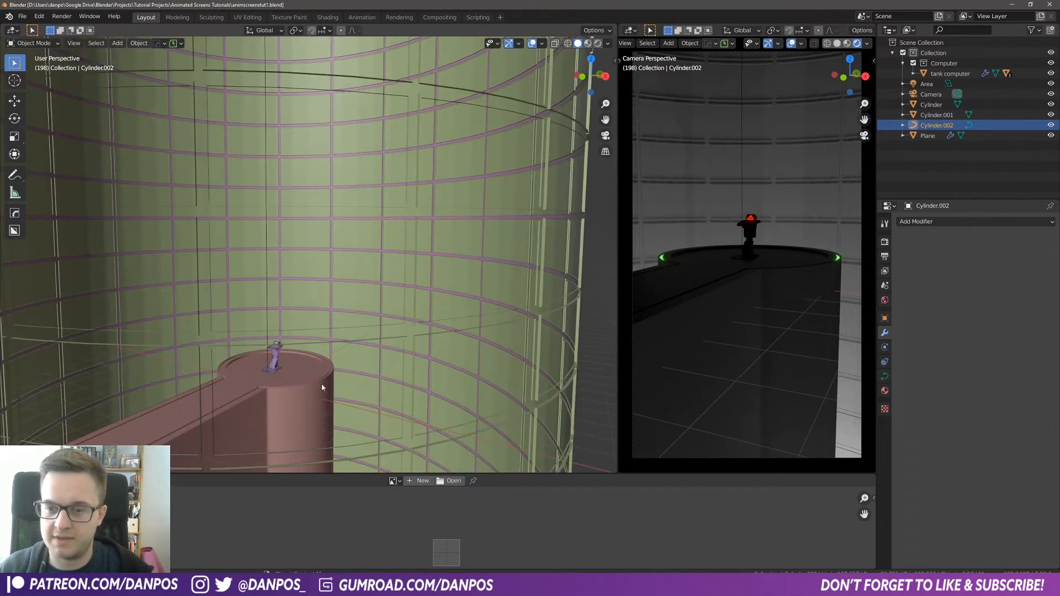
middle_drag(322, 388, 318, 363)
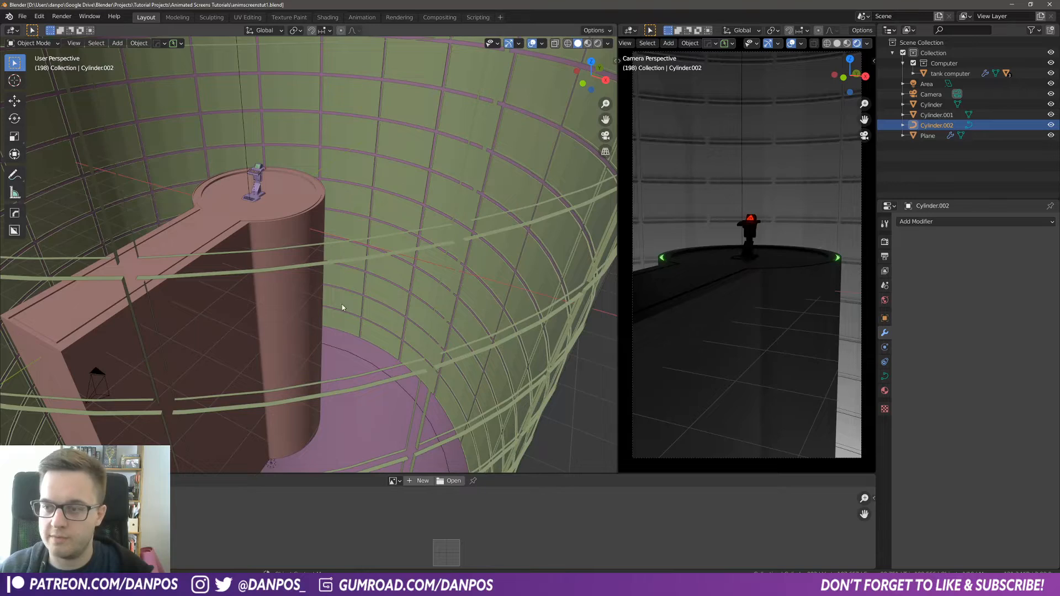
scroll(429, 214, down, 10)
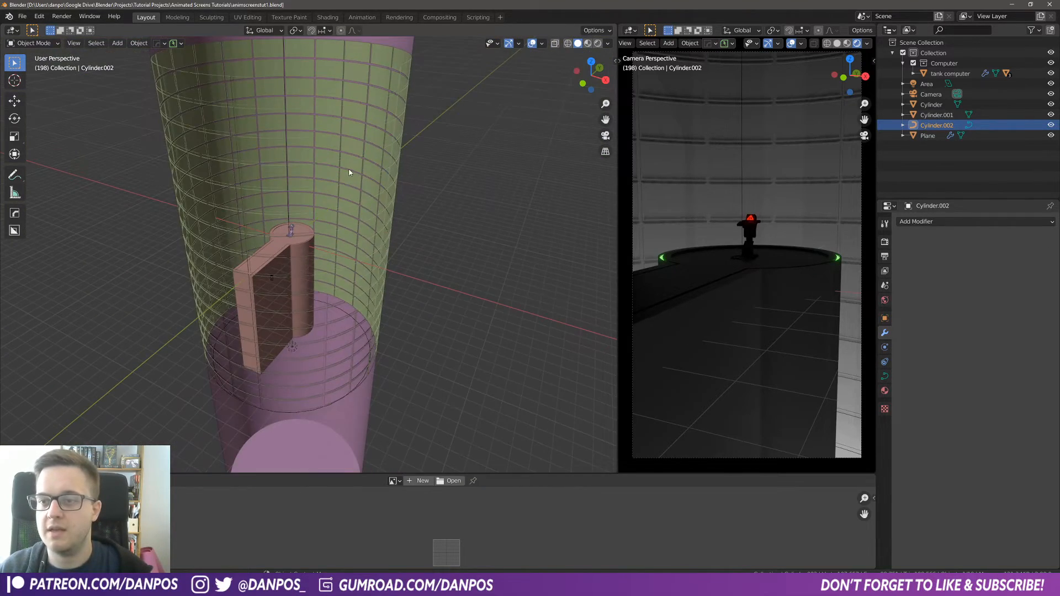
middle_drag(349, 162, 343, 181)
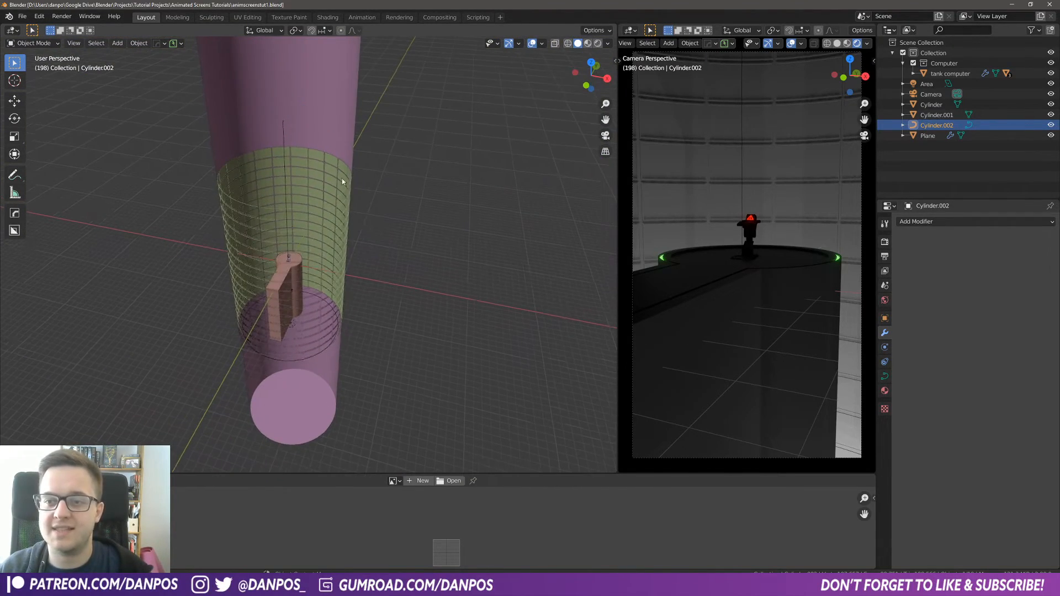
Step: Scale the outer backdrop cylinder by 1.02 on X and Y, keeping its height
click(334, 102)
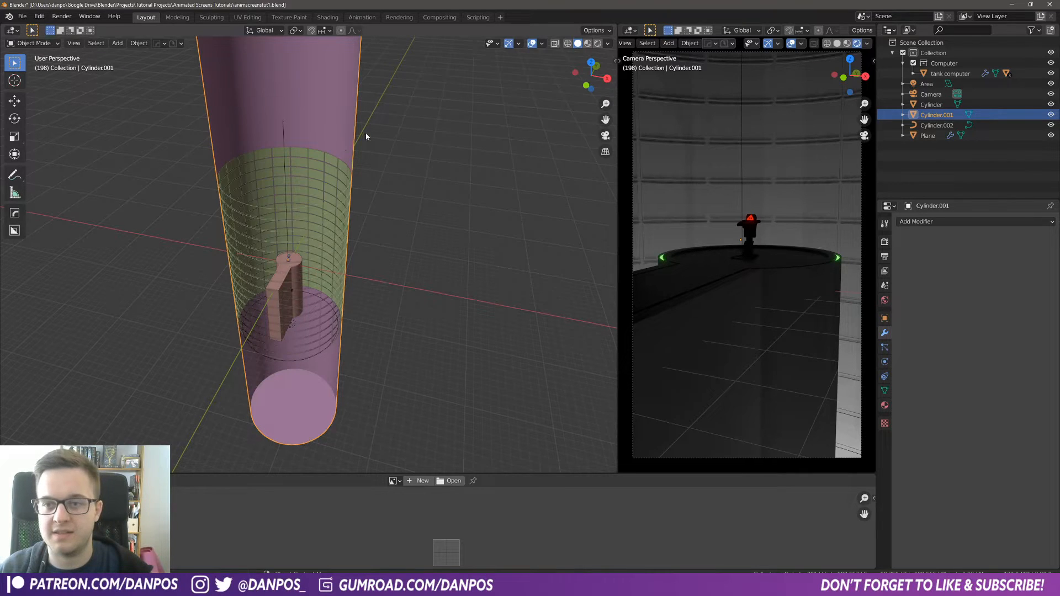
key(s)
key(shift+z)
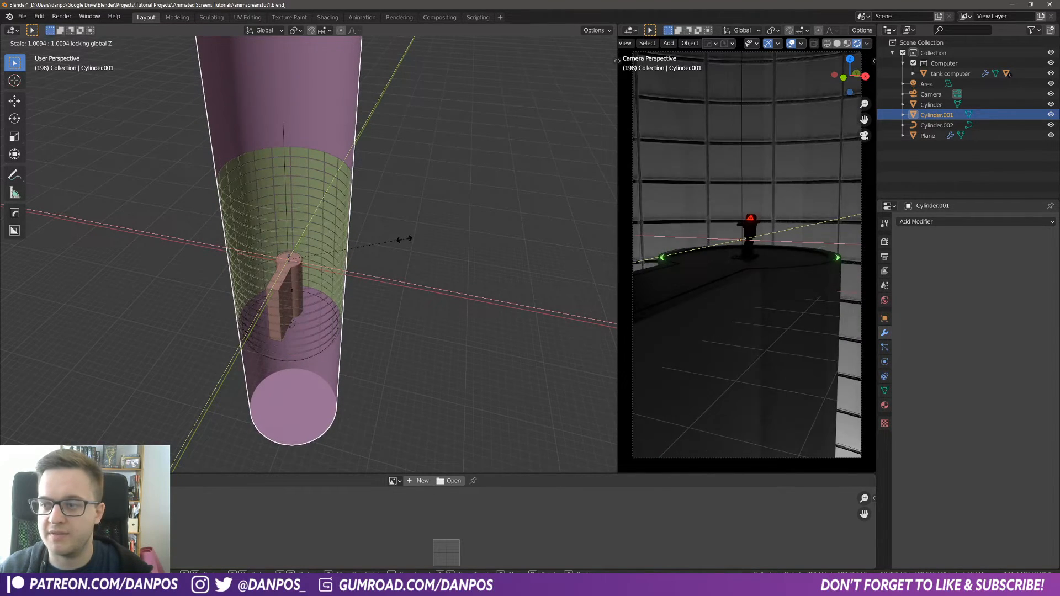
click(406, 238)
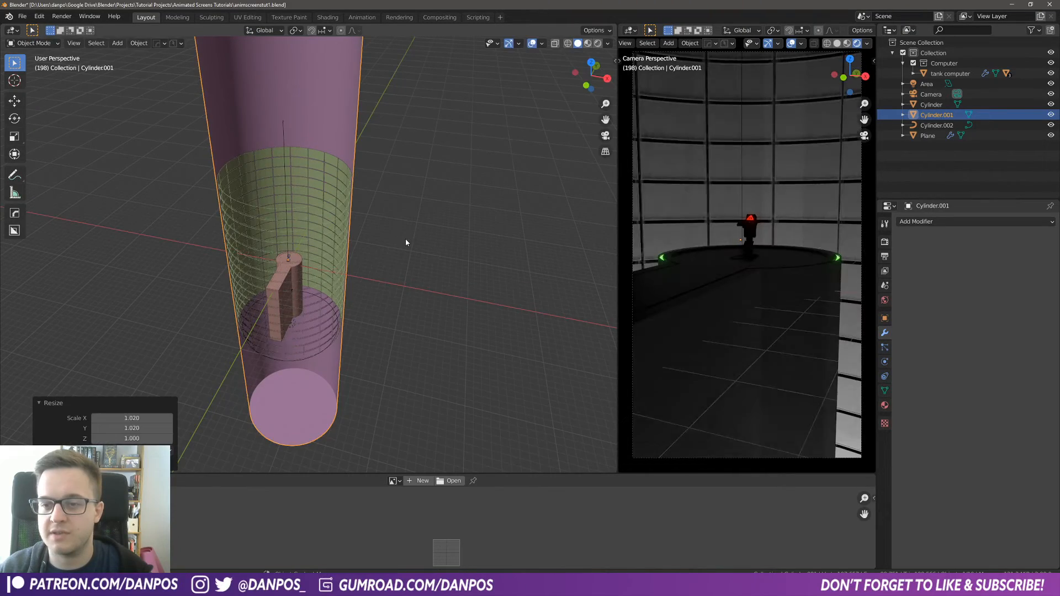
Step: Switch the right viewport to top orthographic view
key(Tab)
key(Tab)
middle_drag(372, 133, 343, 304)
key(KP_7)
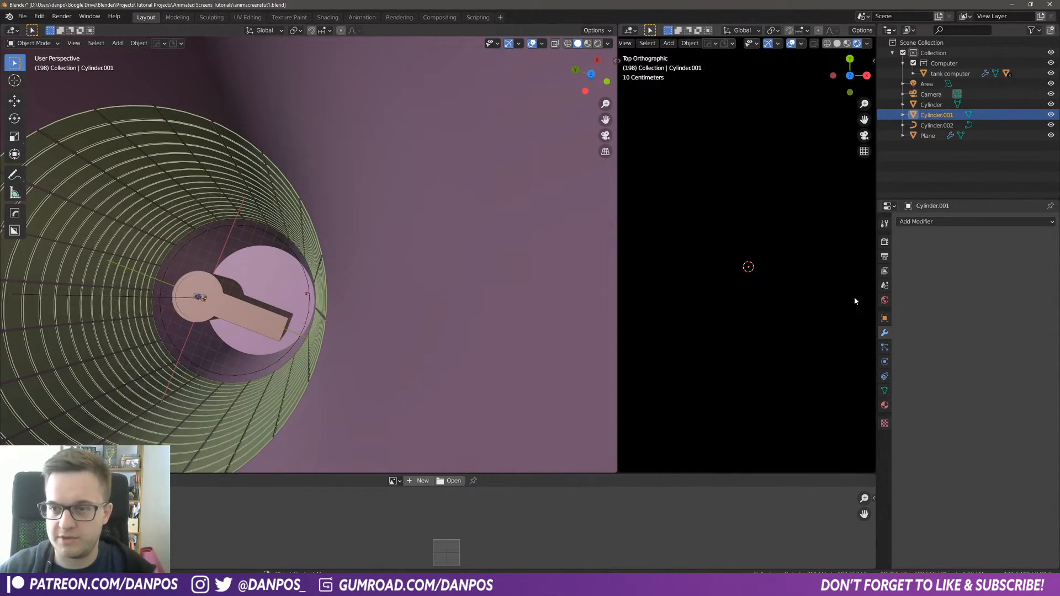
Step: Select the curved panel array object inside the backdrop, checking it from top and camera views
key(KP_7)
key(KP_7)
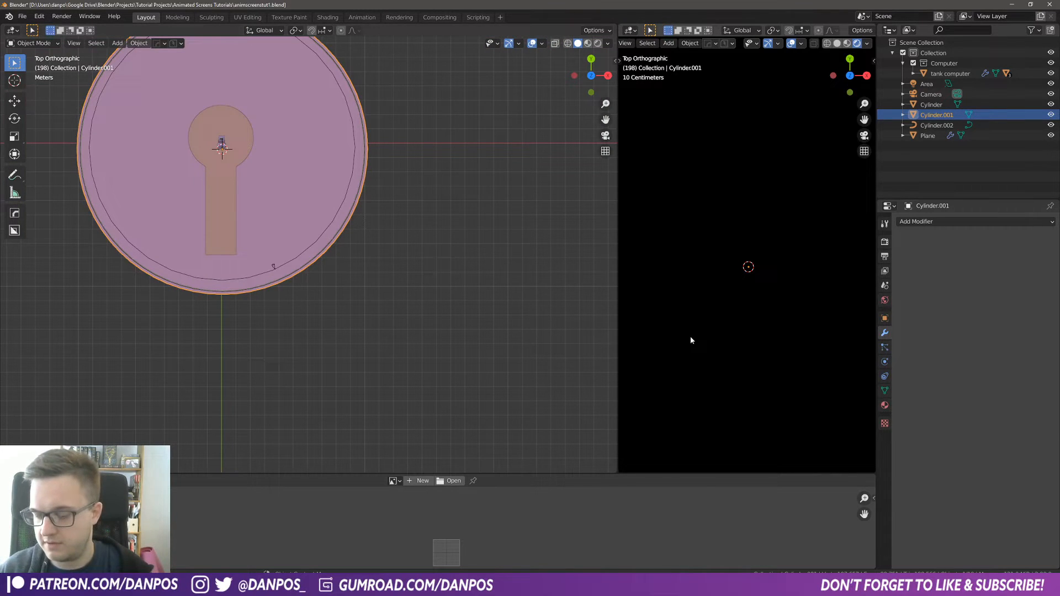
key(KP_0)
scroll(362, 165, up, 6)
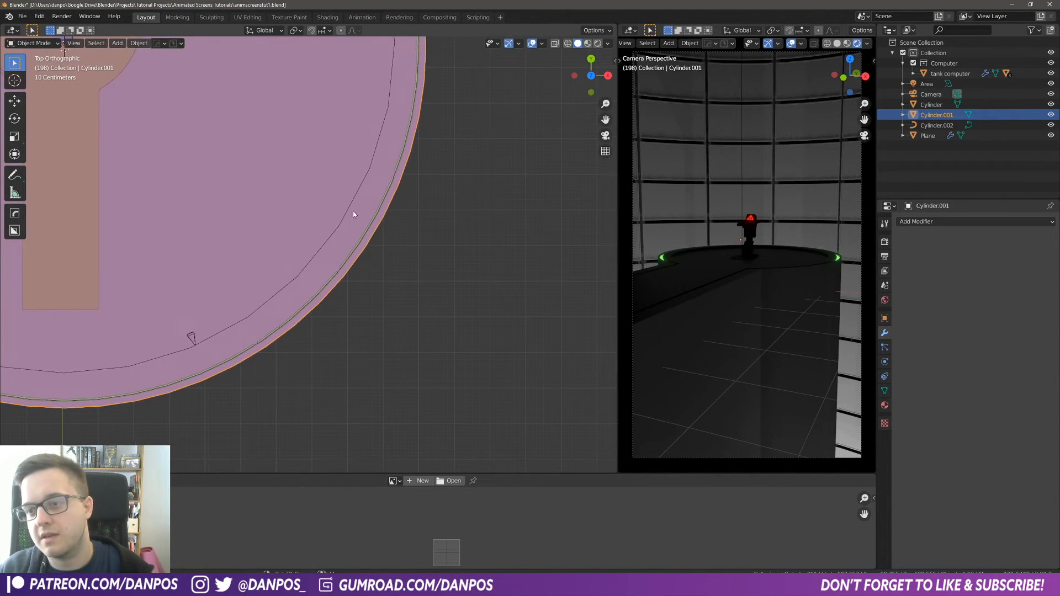
scroll(389, 205, down, 6)
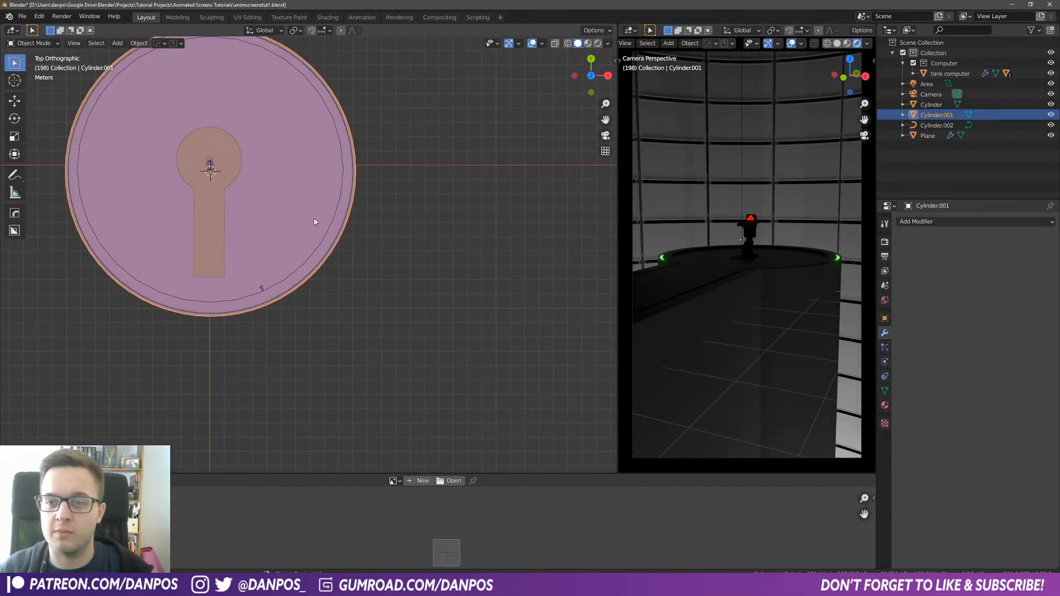
middle_drag(315, 223, 317, 288)
click(333, 217)
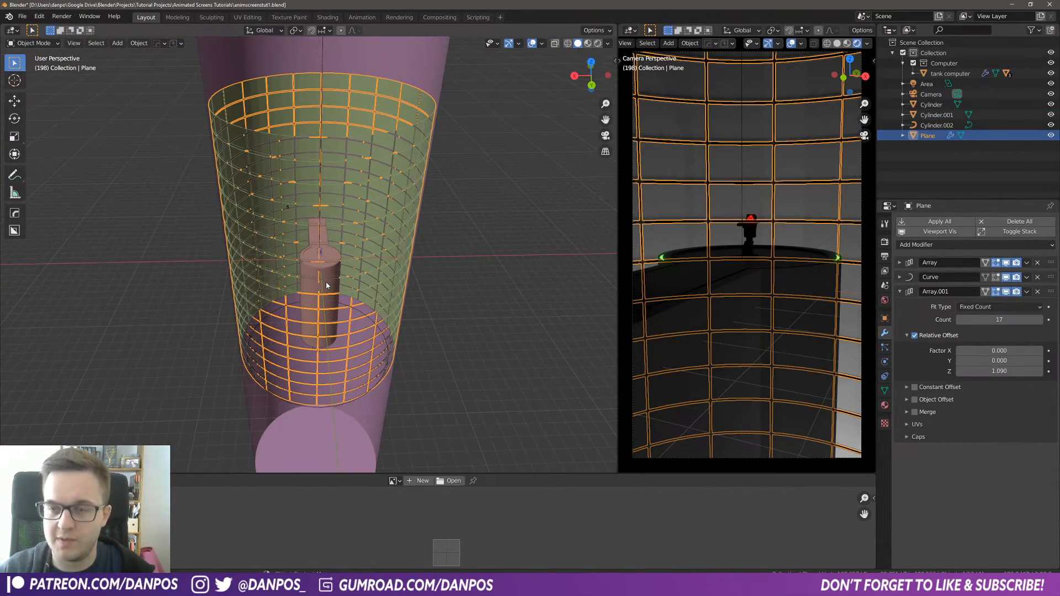
Step: Isolate the panel array in local view and enter Edit Mode, framing a single panel
key(KP_Divide)
middle_drag(445, 299, 332, 309)
click(30, 43)
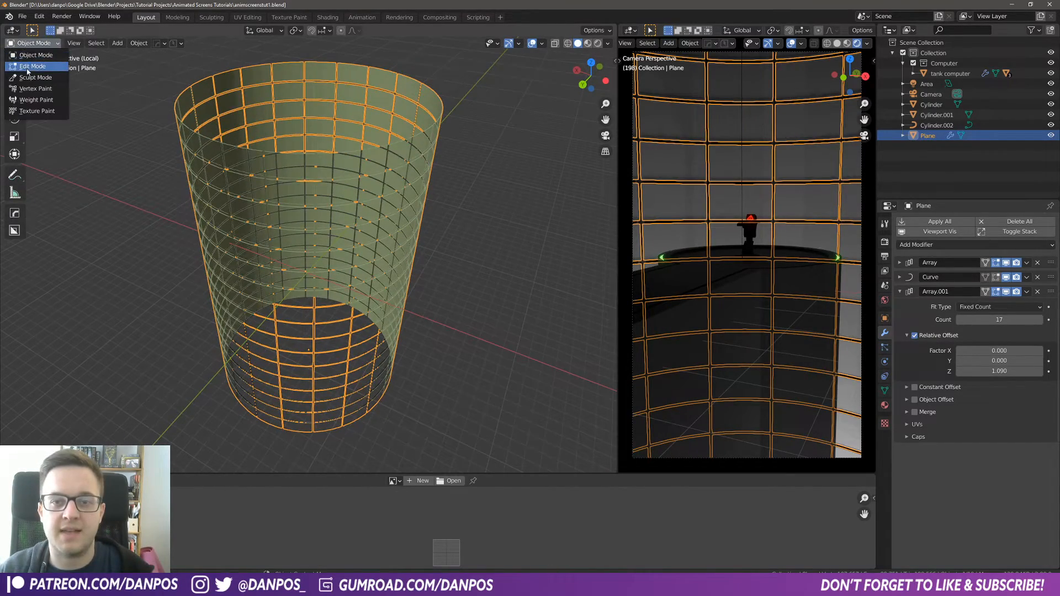
click(32, 67)
scroll(355, 355, up, 5)
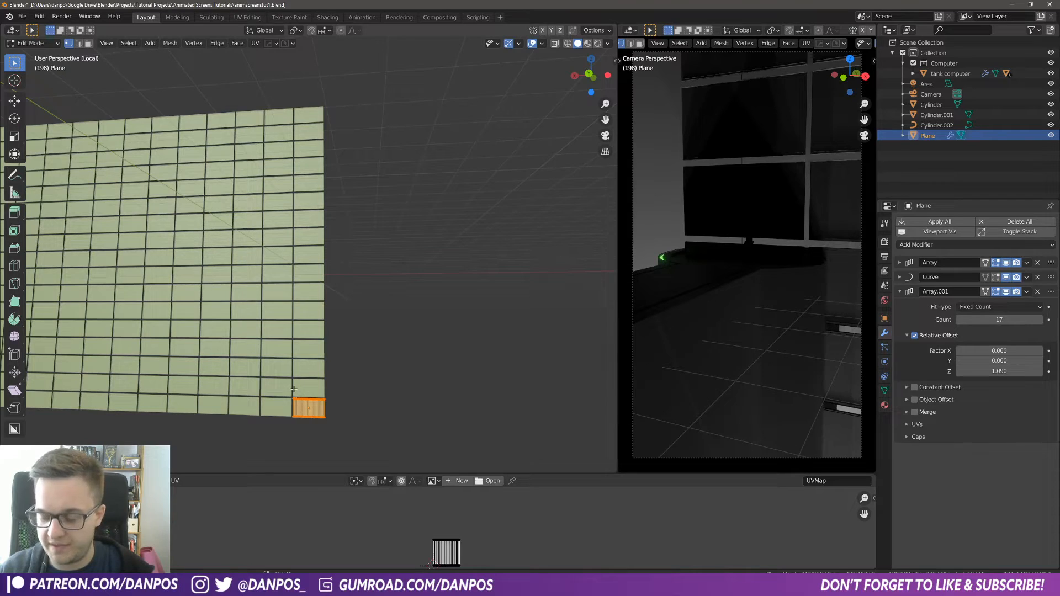
key(KP_Decimal)
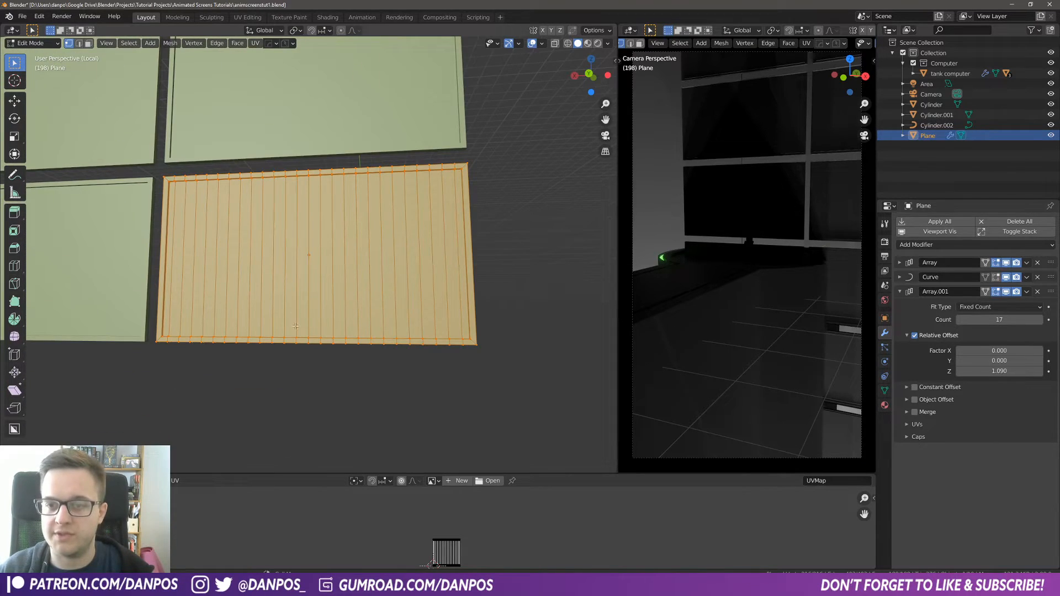
middle_drag(283, 240, 263, 245)
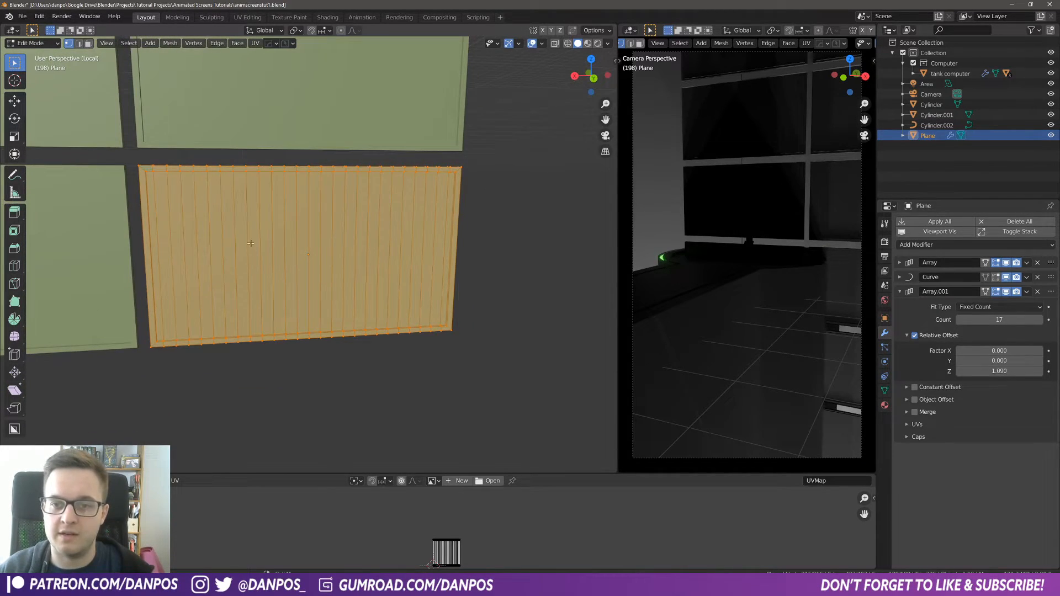
Step: Switch to face selection and select the inner screen faces of the panel
key(alt+a)
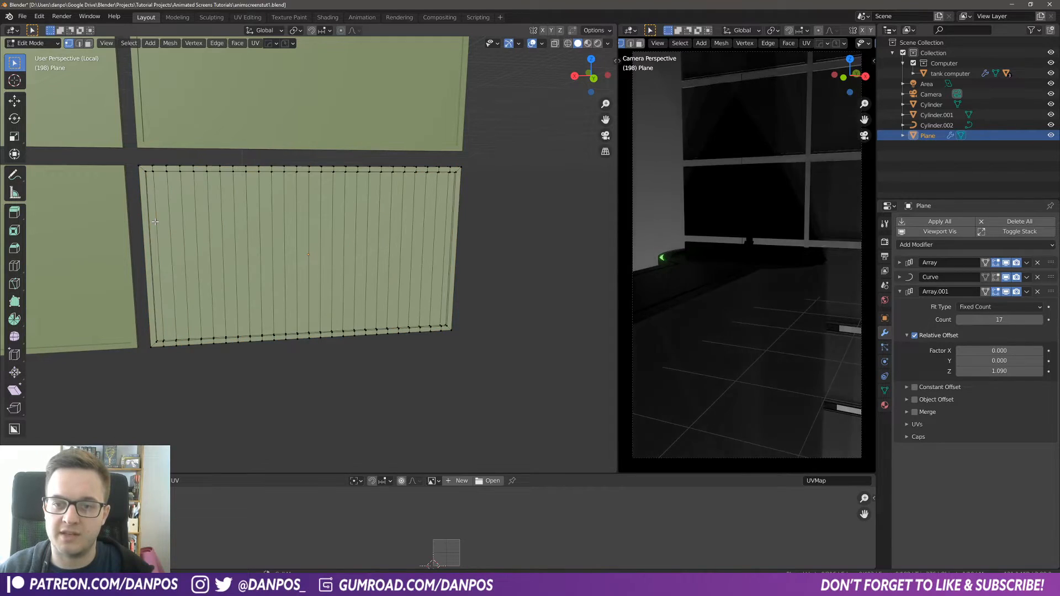
click(89, 43)
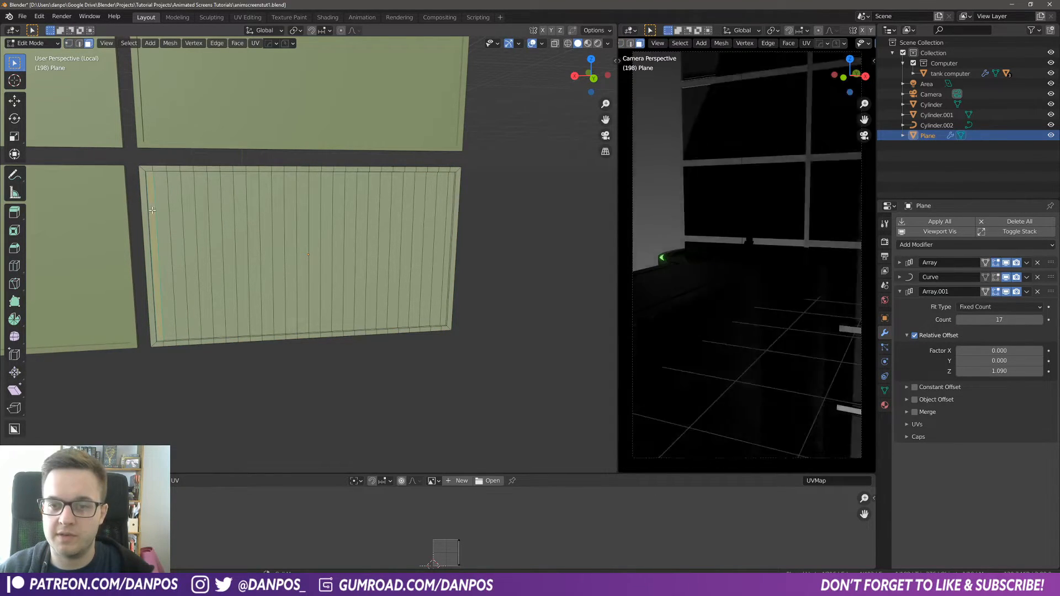
ctrl+click(448, 241)
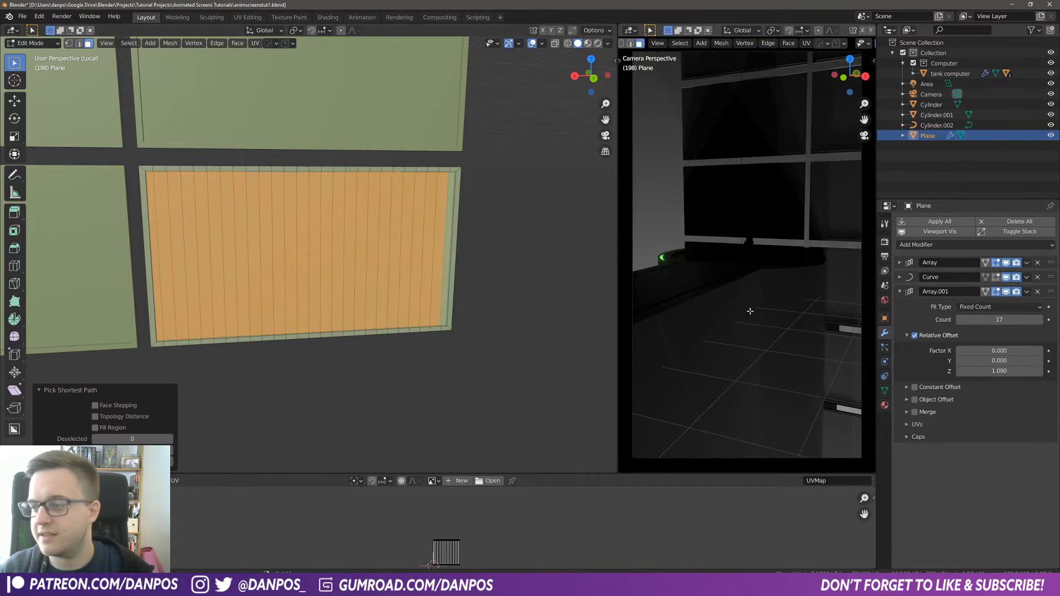
Step: Assign the Screen Mat material to the panel's material slot
click(885, 405)
click(972, 265)
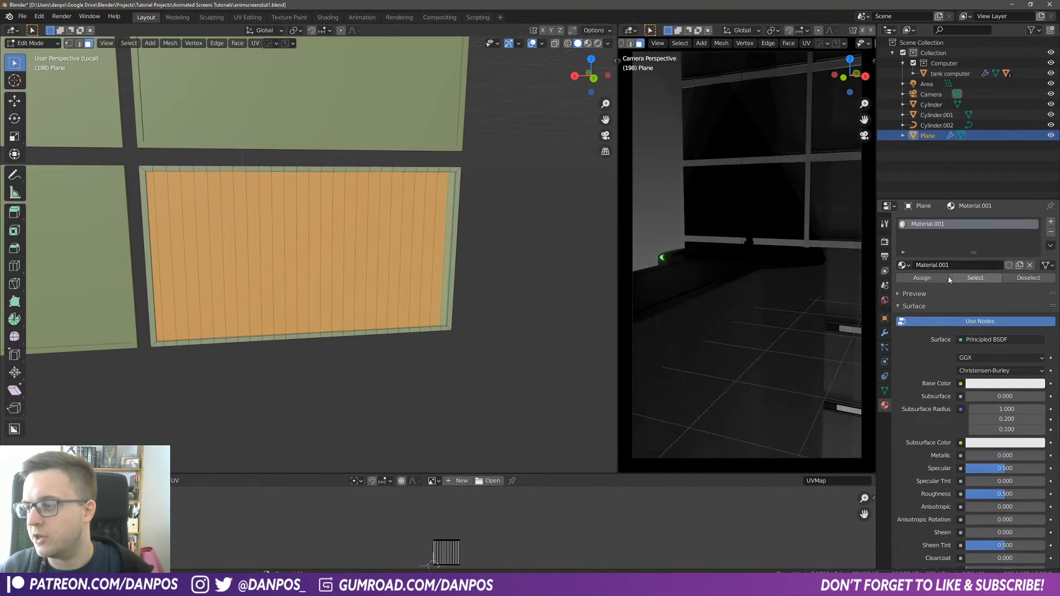
click(903, 265)
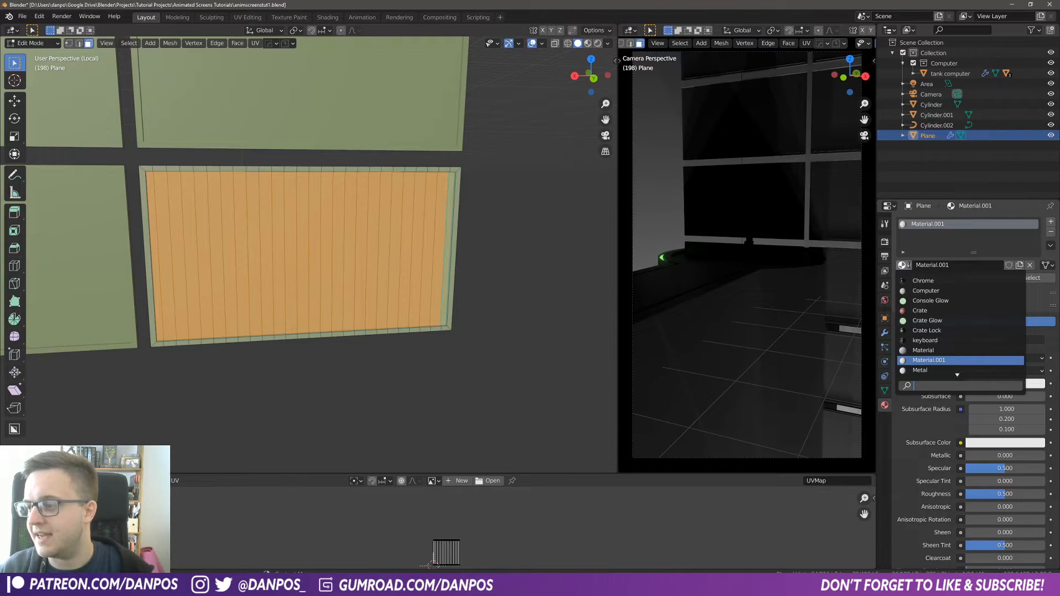
scroll(979, 344, down, 4)
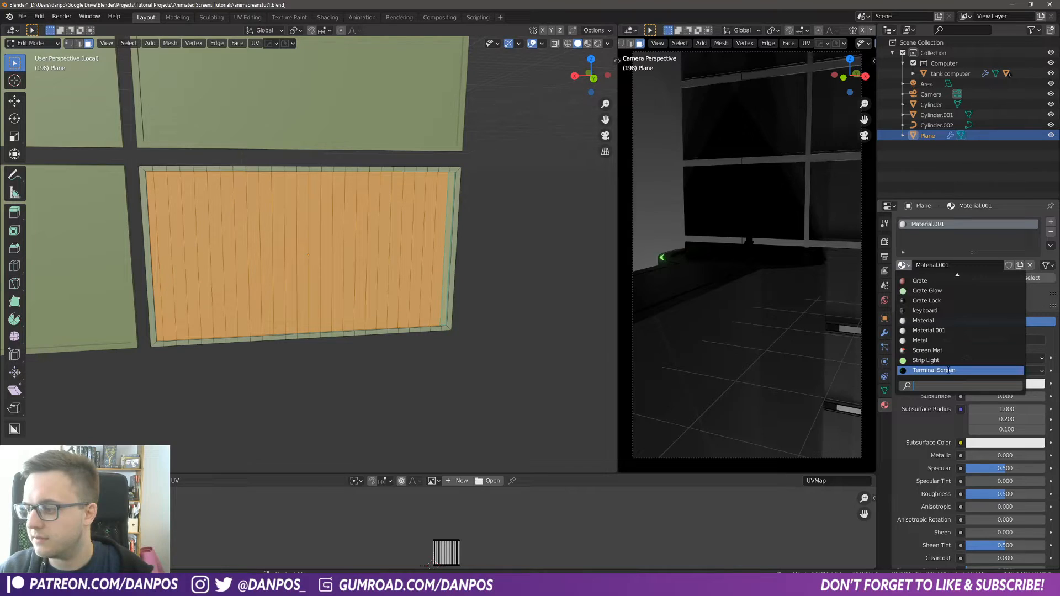
click(950, 351)
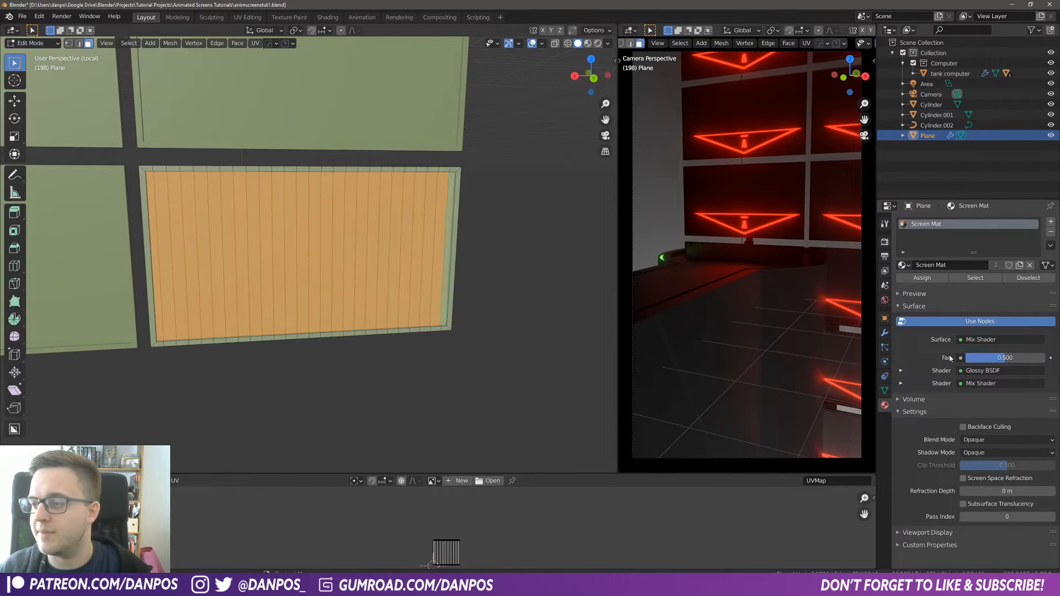
Step: Invert the selection to the panel border and assign it to a new empty material slot
middle_drag(376, 271, 365, 277)
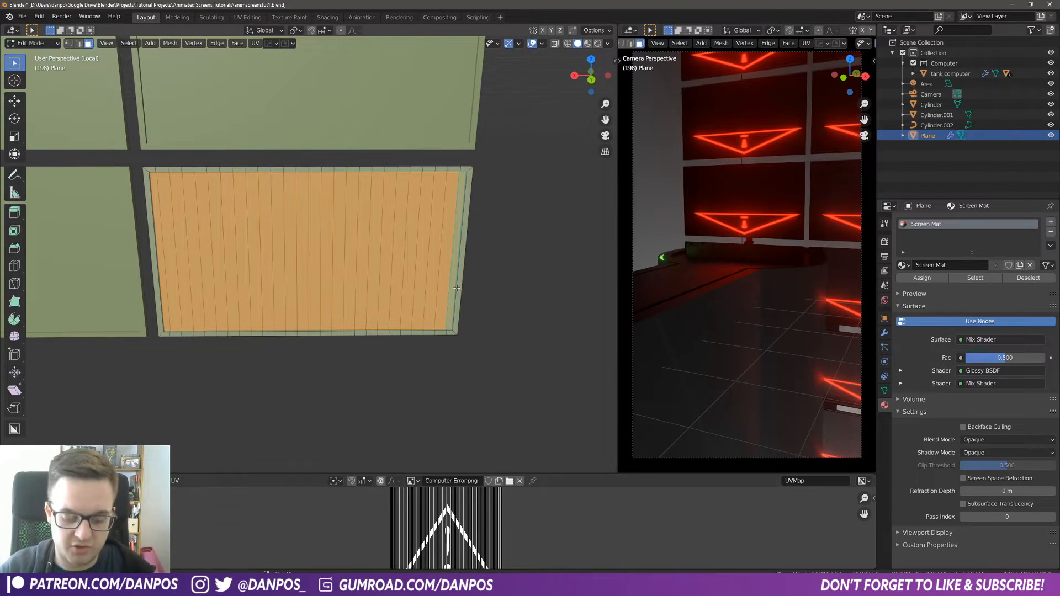
key(ctrl+i)
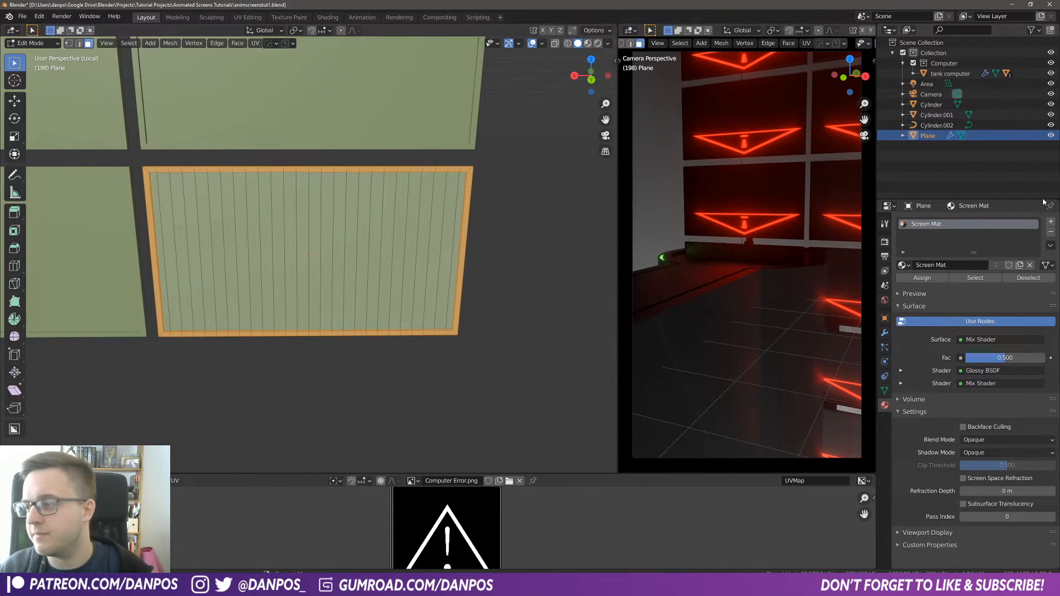
click(1051, 222)
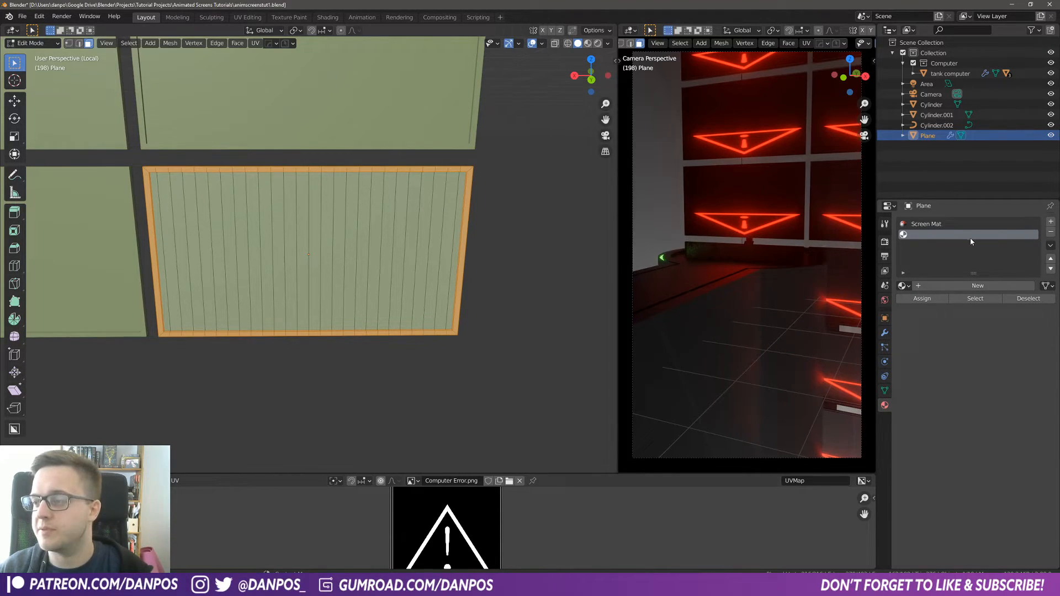
click(935, 302)
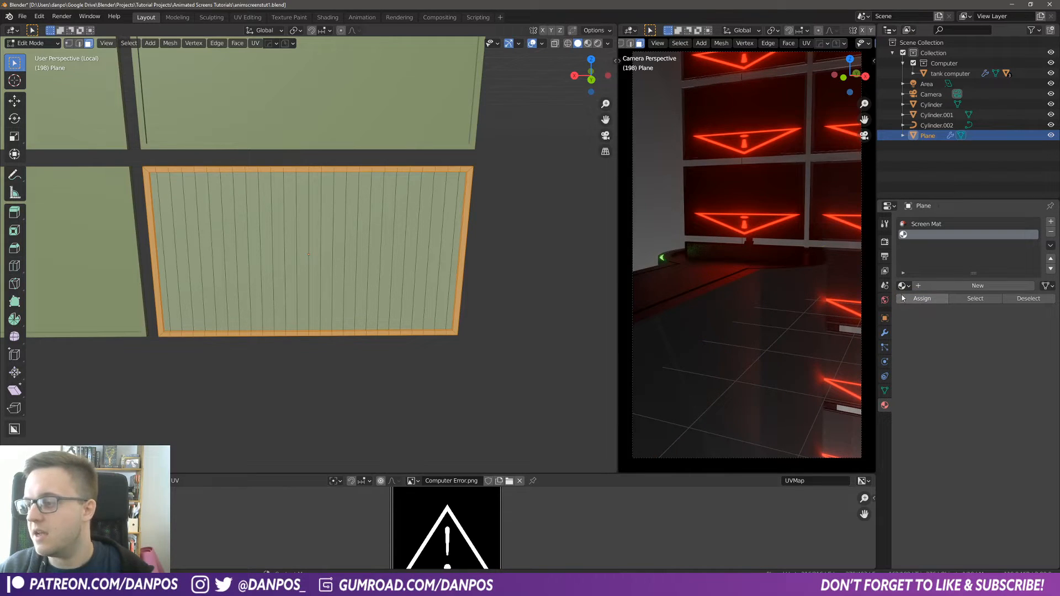
Step: Create a new material in that slot named Black Plastic
click(919, 287)
double_click(961, 286)
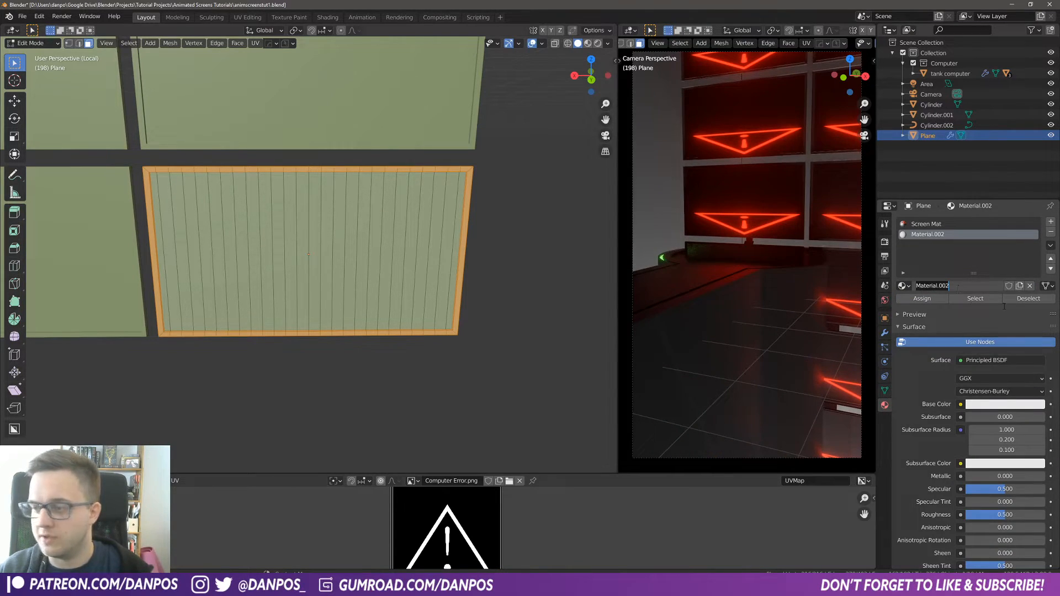
text(Black Plast)
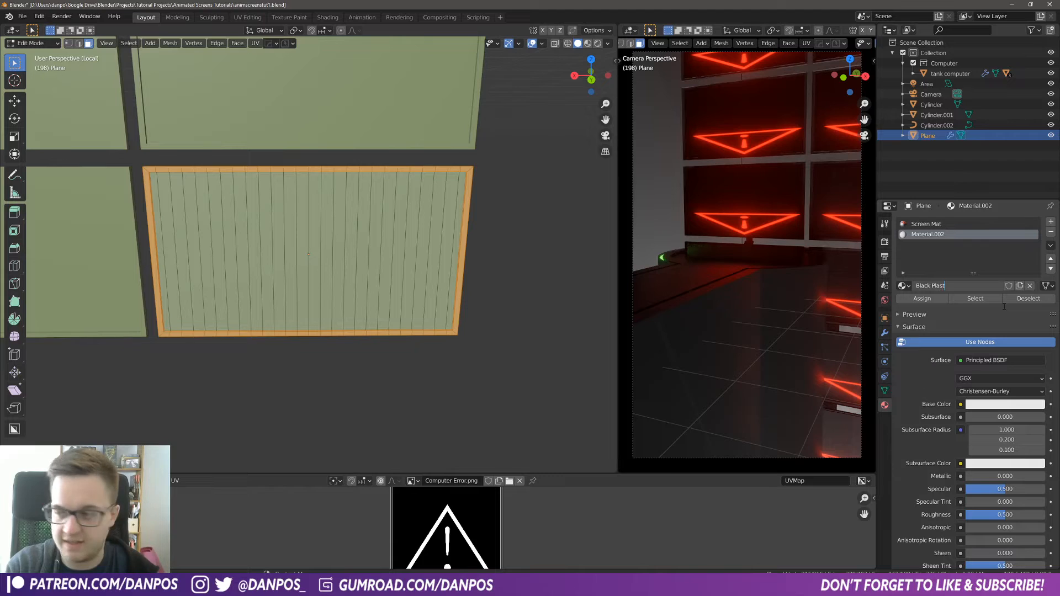
text(ic)
key(Return)
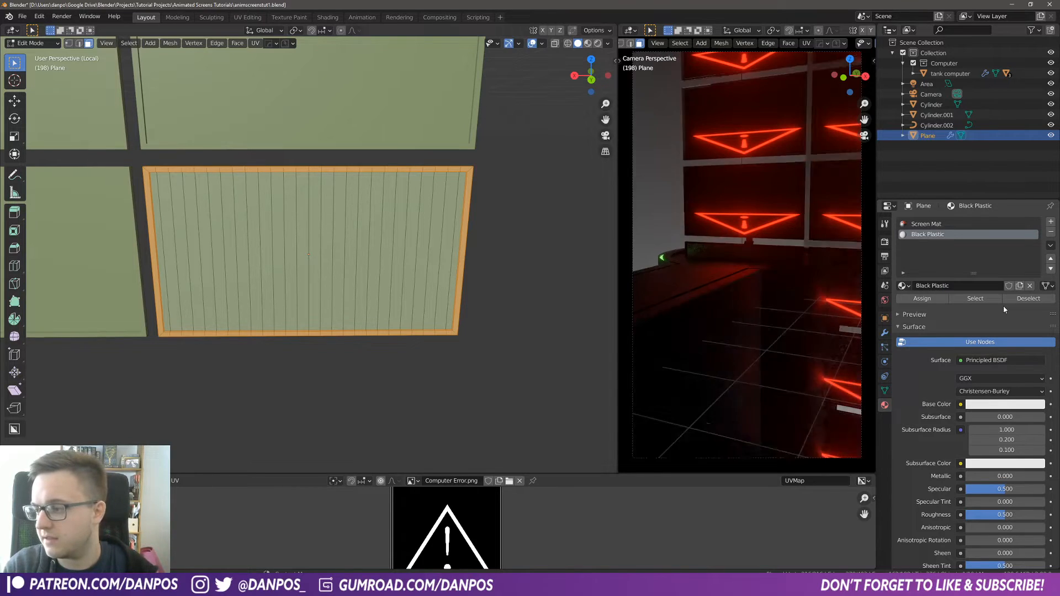
Step: Set the Black Plastic base color to black
click(993, 404)
drag(1036, 280, 1038, 331)
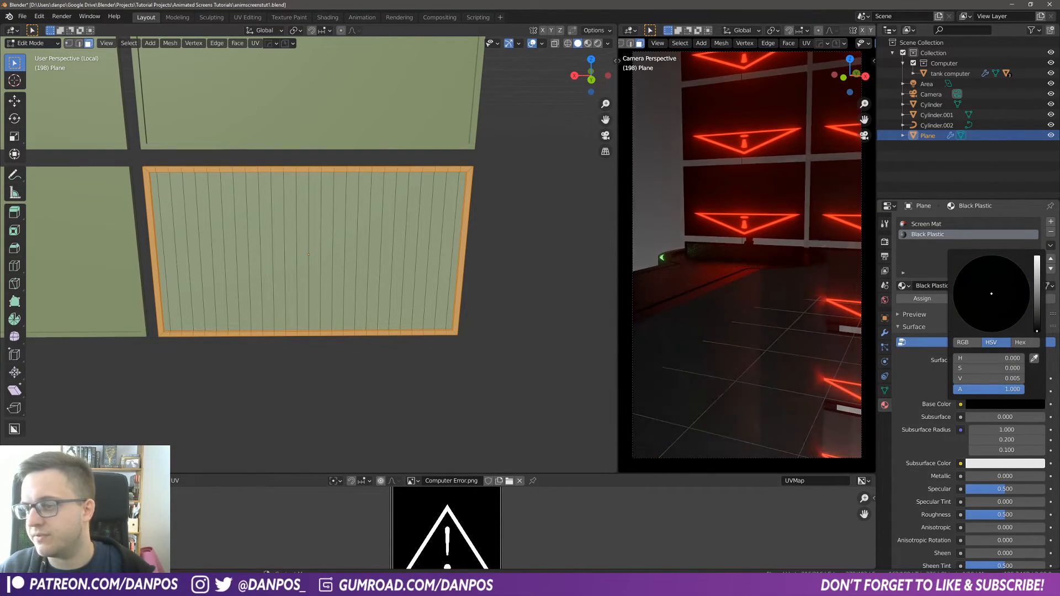
Step: Exit Edit Mode and switch the viewport to Material Preview shading
key(Tab)
click(430, 283)
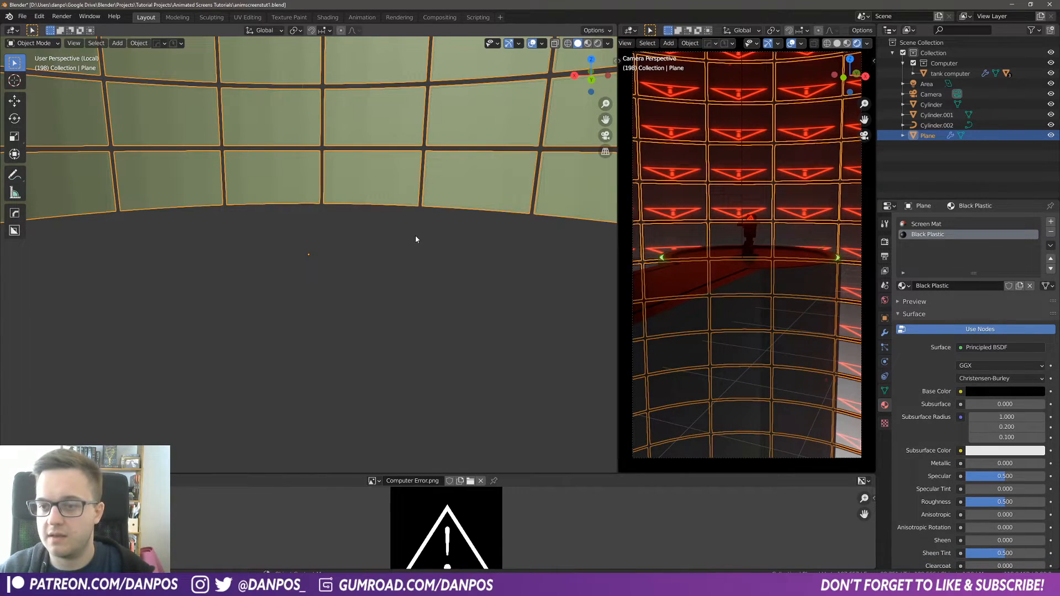
key(z)
click(408, 336)
Step: Re-enter Edit Mode, pick the Screen Mat slot and select the panel's inner screen faces
key(Tab)
click(411, 247)
click(387, 275)
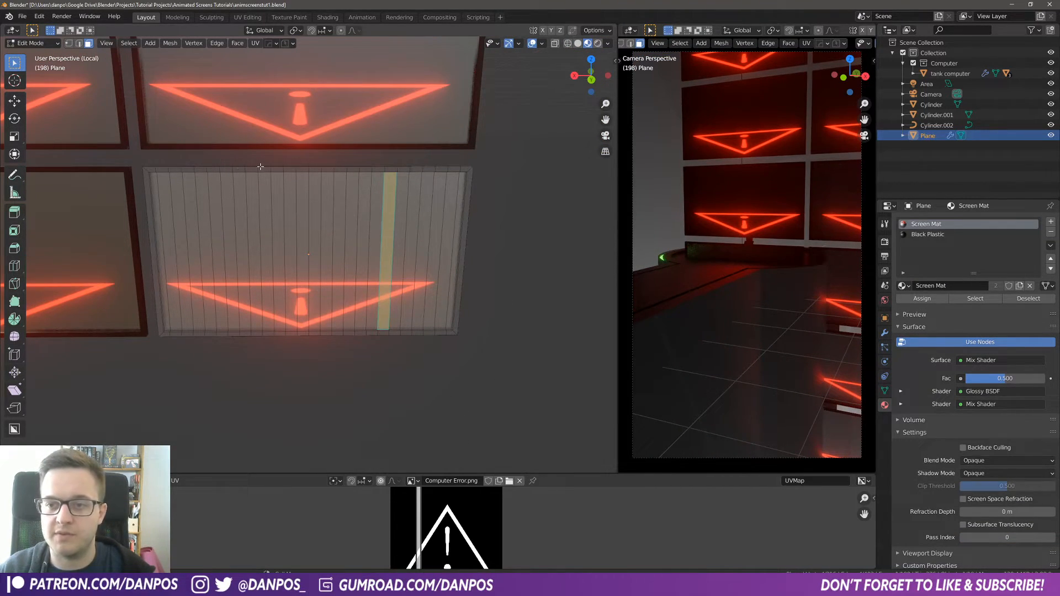
click(158, 224)
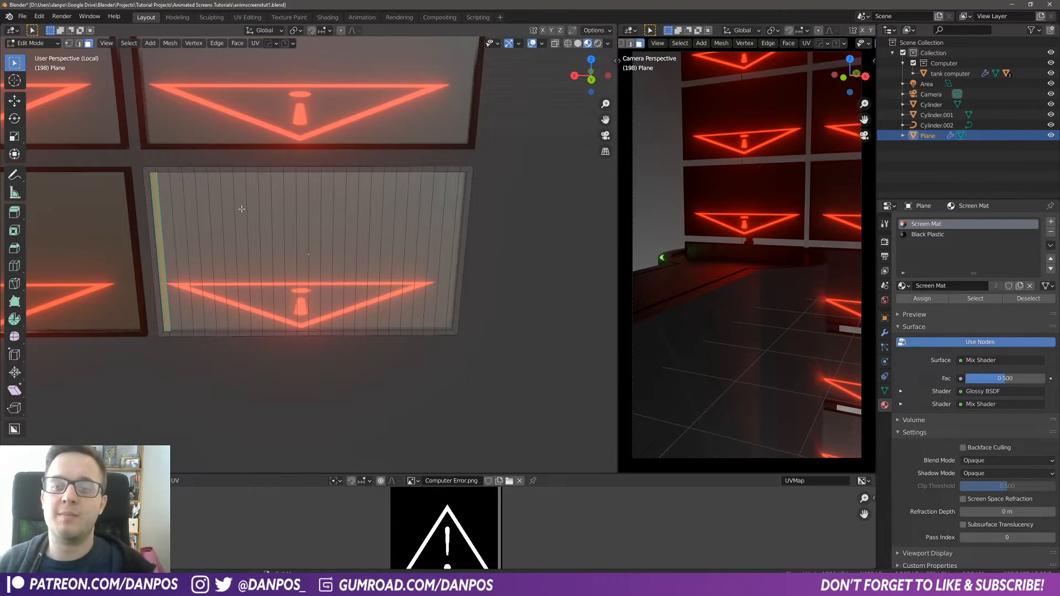
ctrl+click(459, 216)
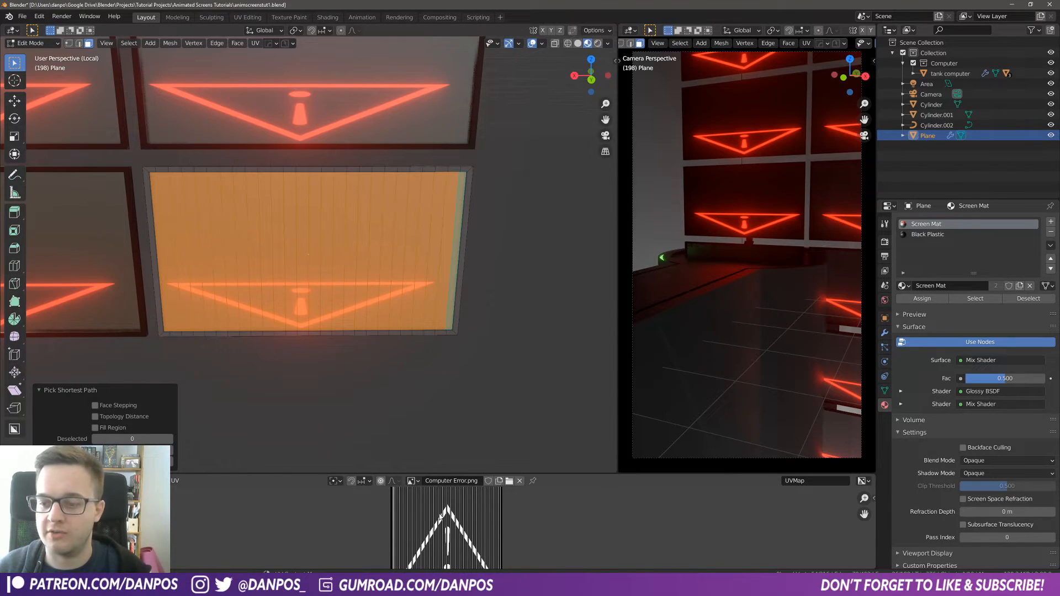
Step: Save the file and enlarge the UV editor area below the viewport
key(ctrl+s)
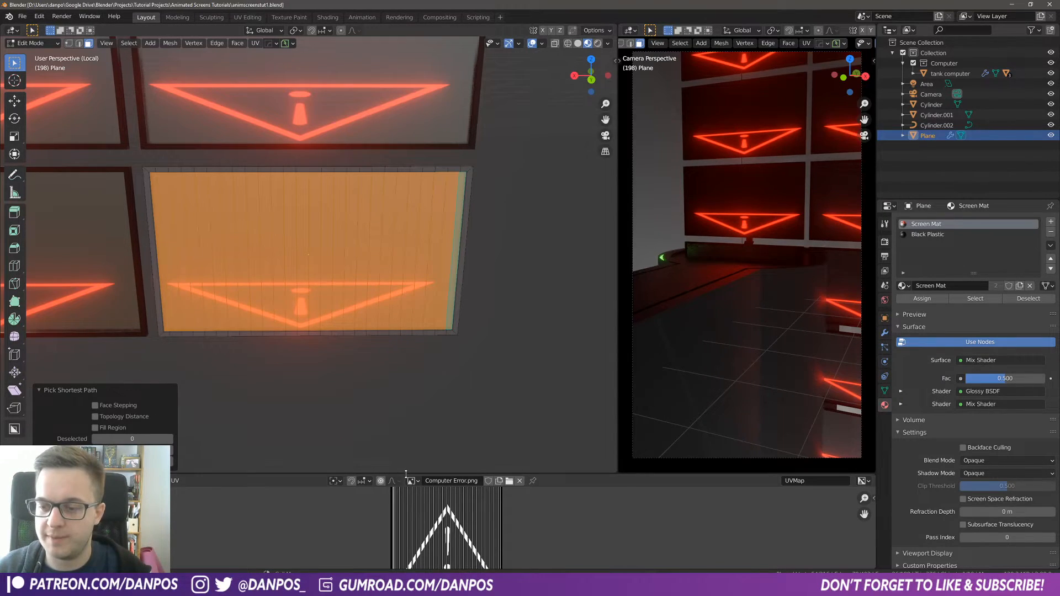
drag(404, 471, 425, 312)
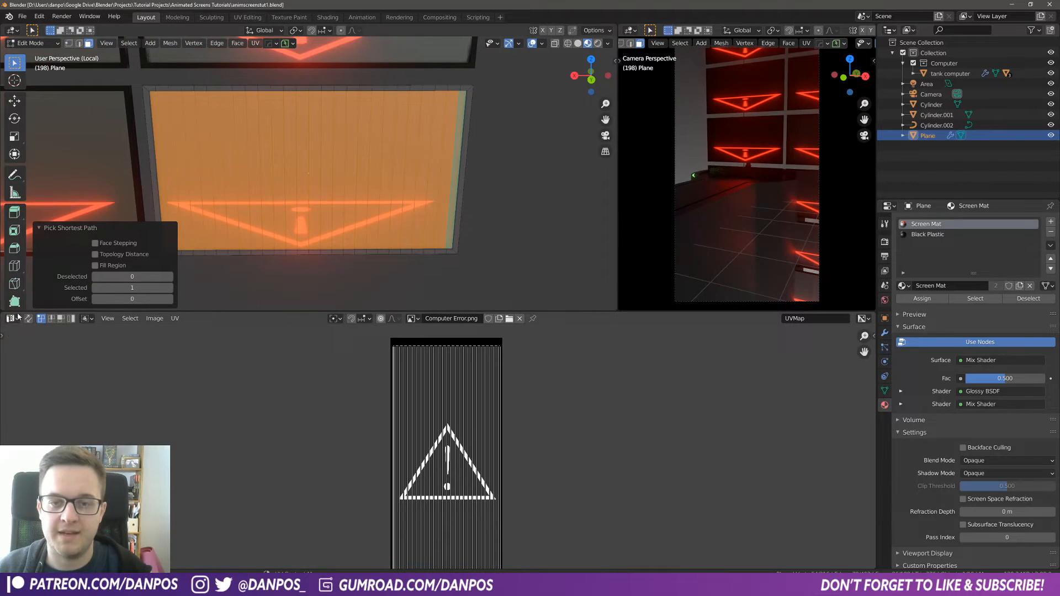
scroll(474, 463, down, 2)
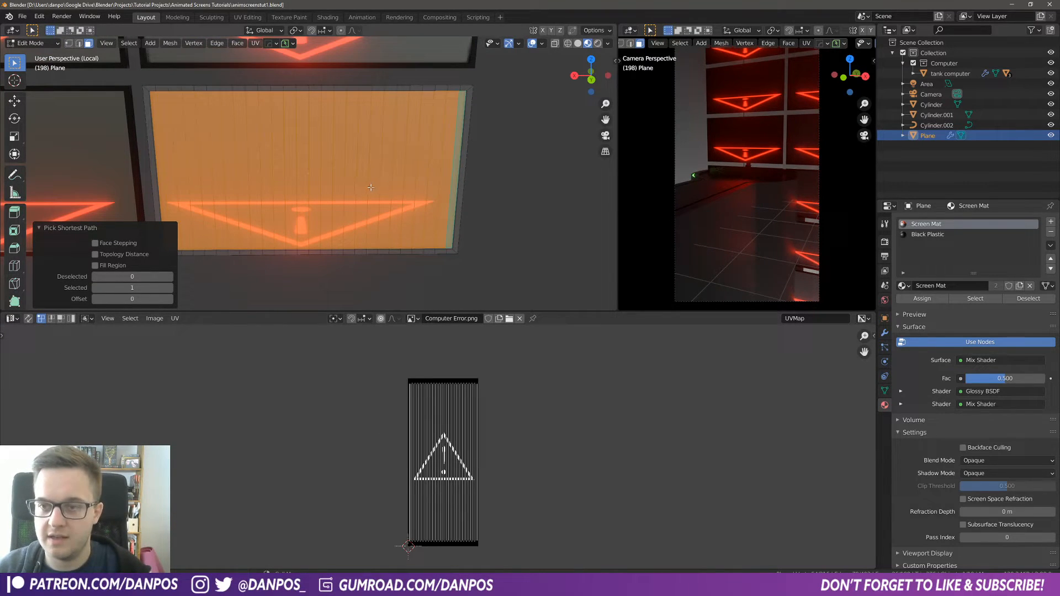
Step: Unwrap the selected screen faces and select all resulting UVs in the UV editor
key(u)
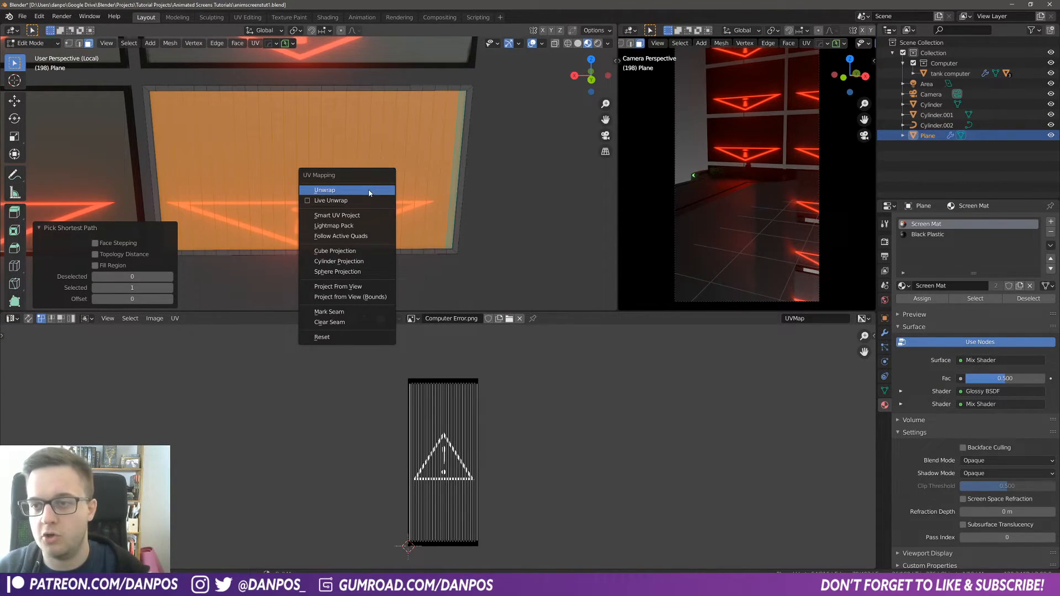
click(369, 190)
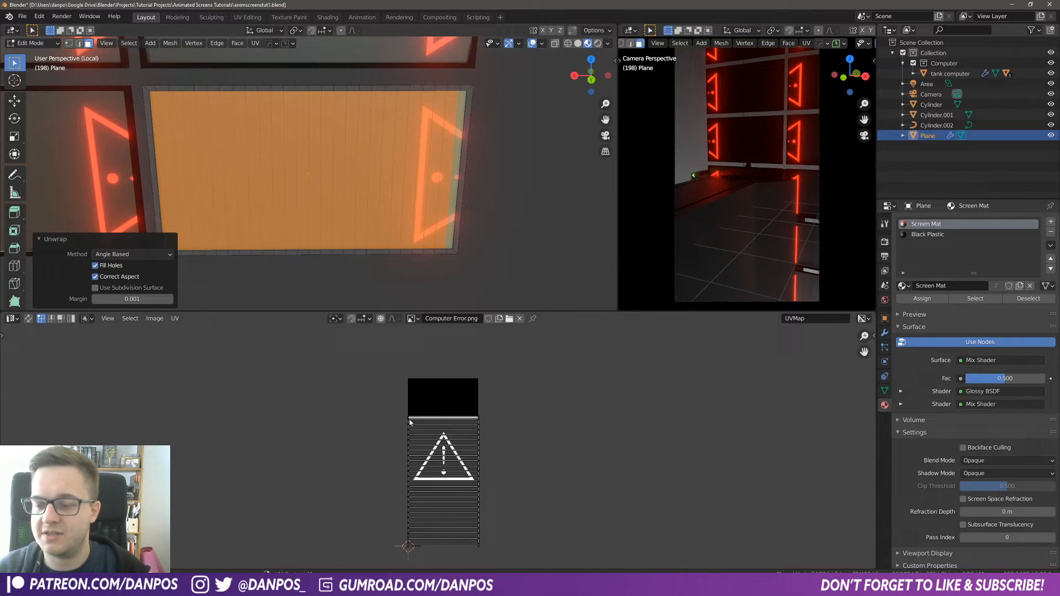
key(a)
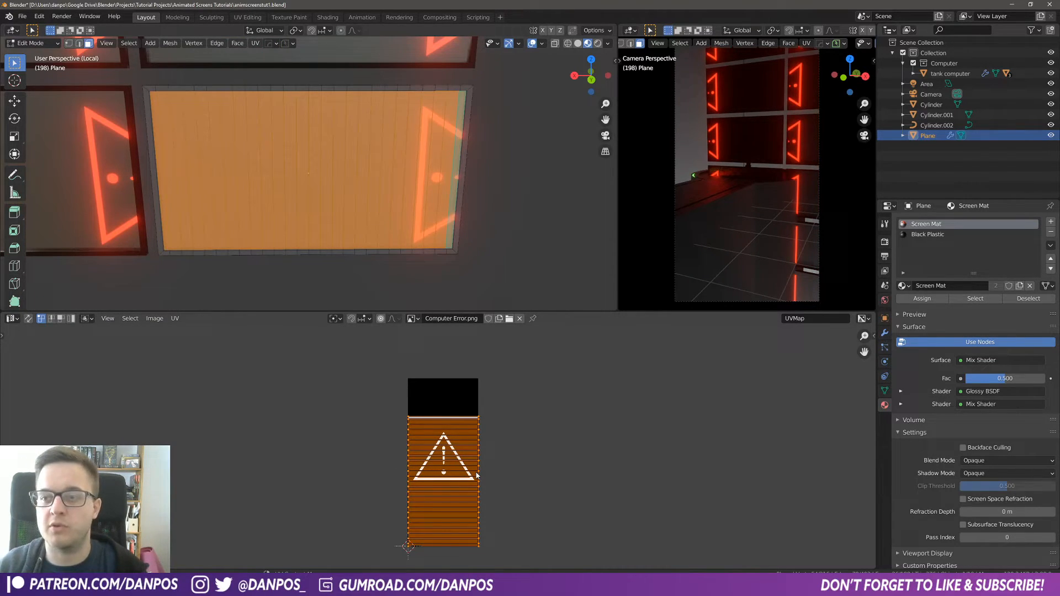
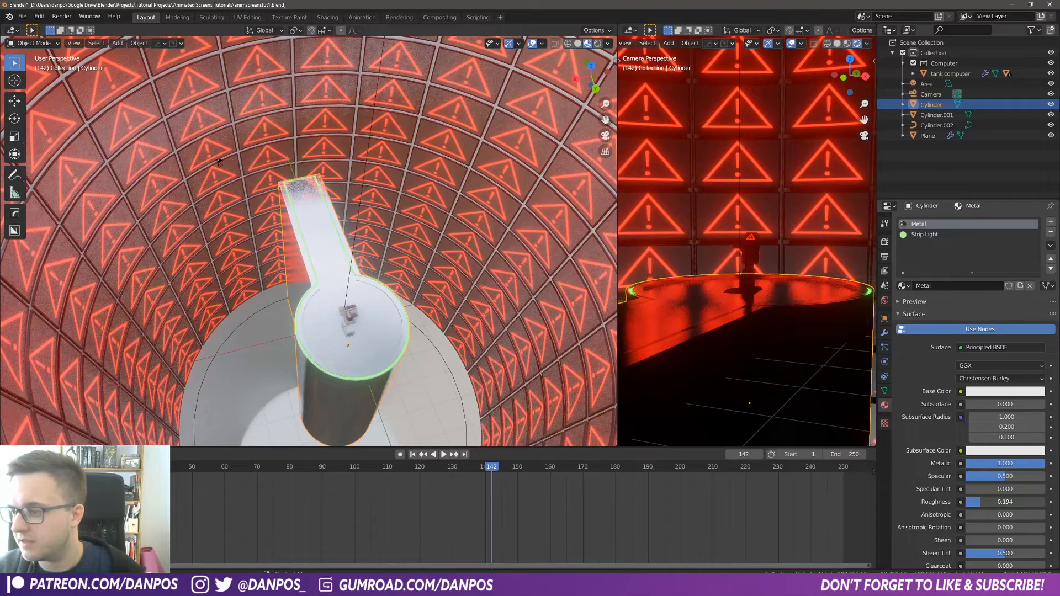
Step: Darken the cylinder's Metal material base color to a value of about 0.257
click(1024, 397)
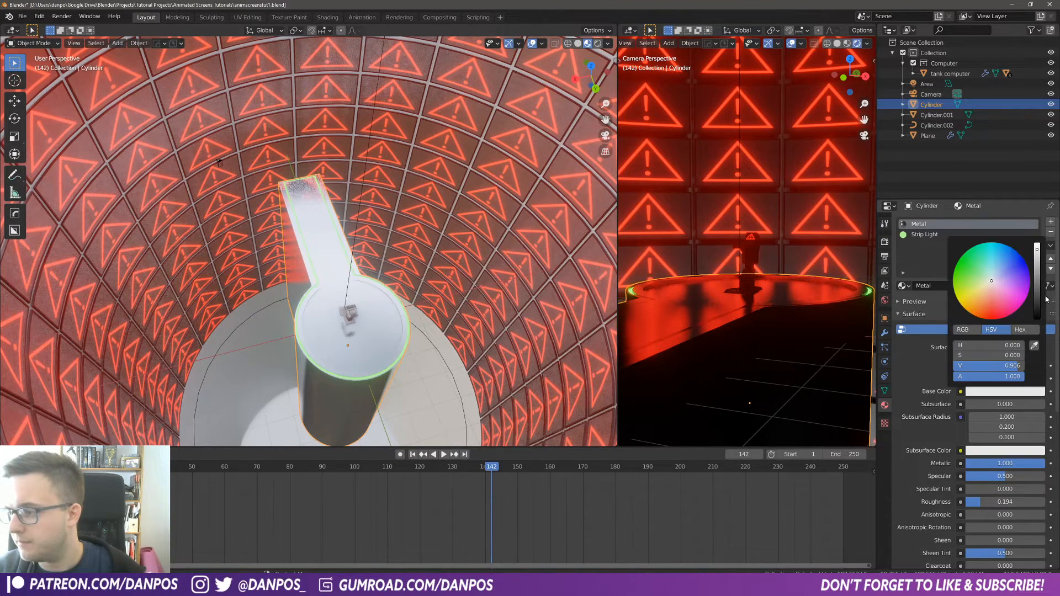
drag(1037, 251, 1037, 301)
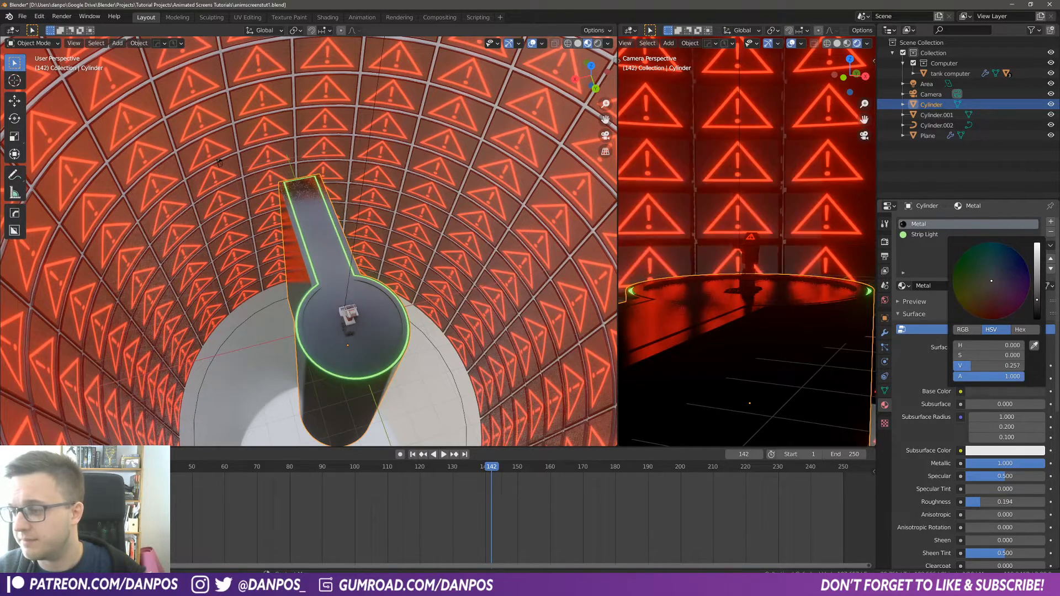
Step: Assign the generic Material to the Cylinder.001 object
scroll(293, 302, down, 5)
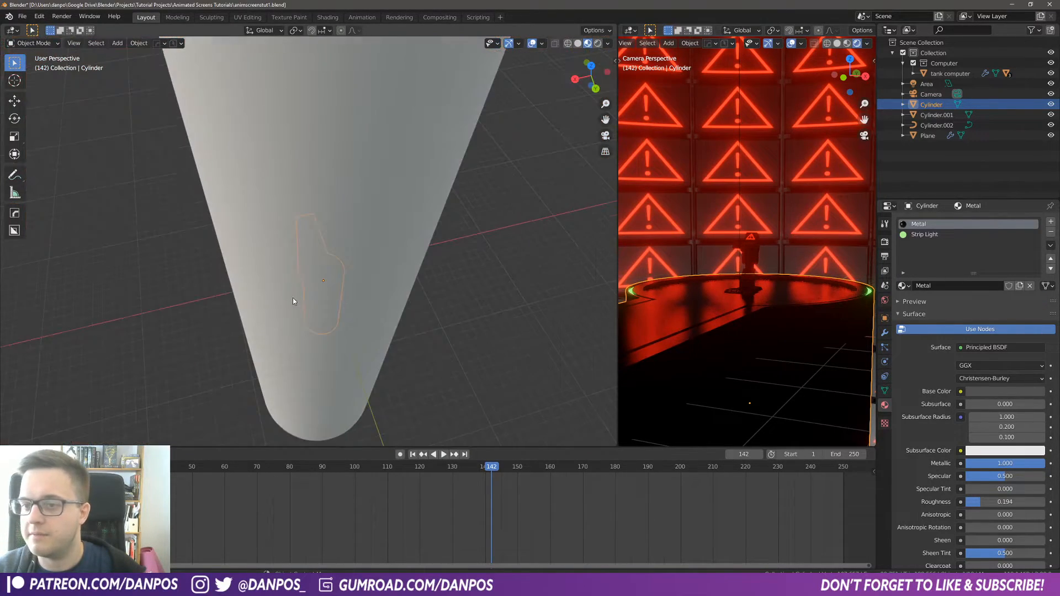
click(433, 183)
click(449, 110)
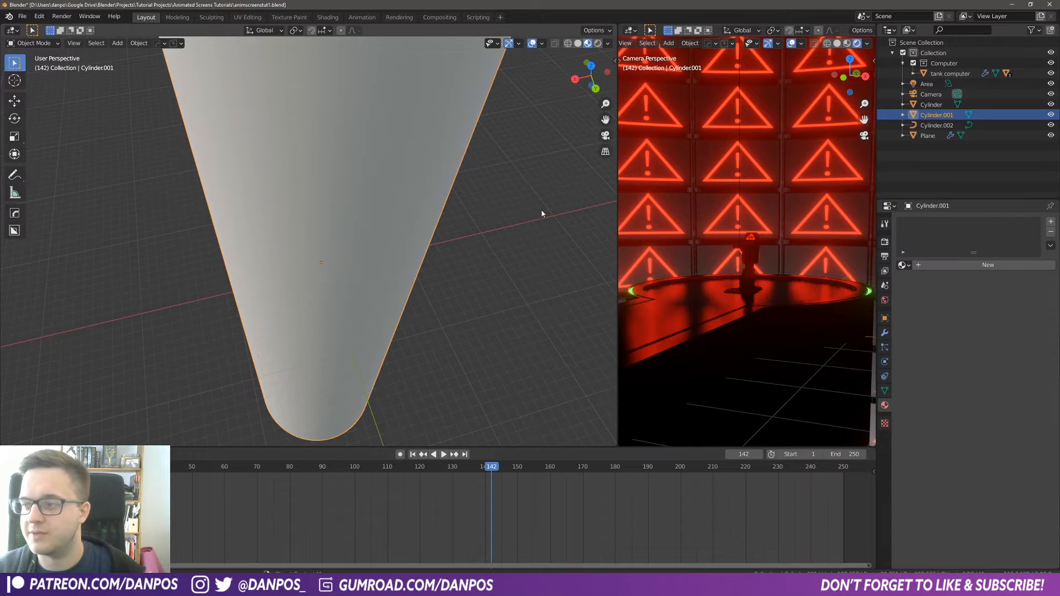
click(904, 266)
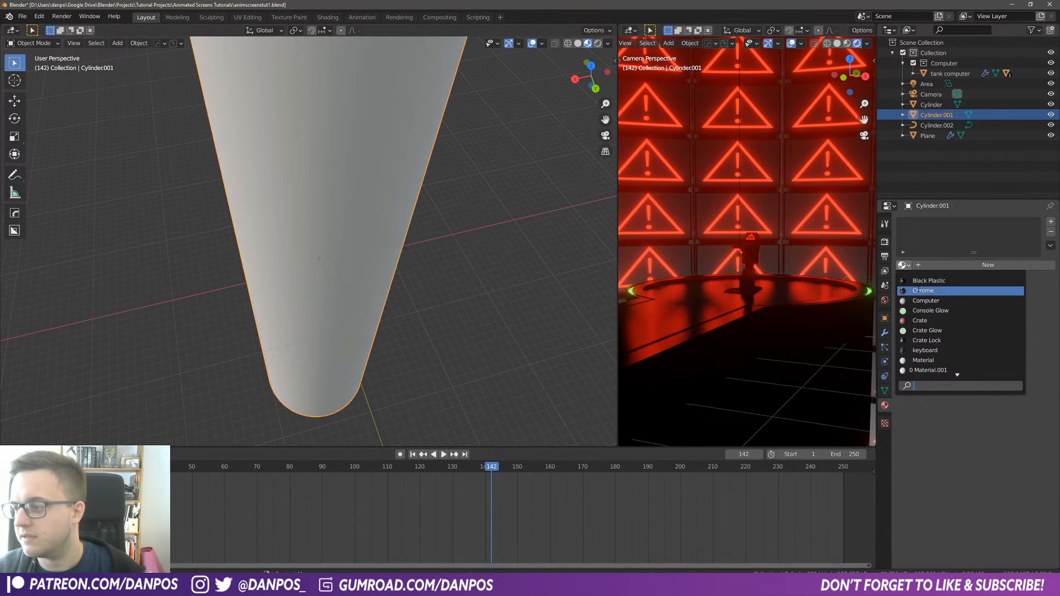
click(939, 361)
key(slash)
Step: Save the file and give Cylinder.001 the Metal material instead
click(359, 292)
key(ctrl+s)
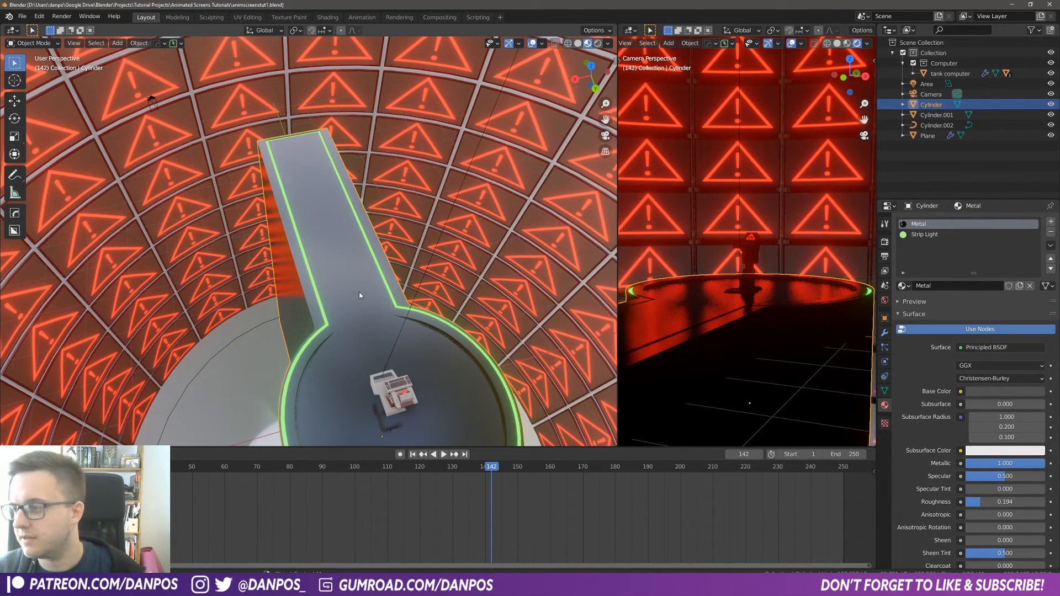
scroll(360, 293, down, 4)
click(469, 235)
scroll(456, 203, down, 4)
click(399, 206)
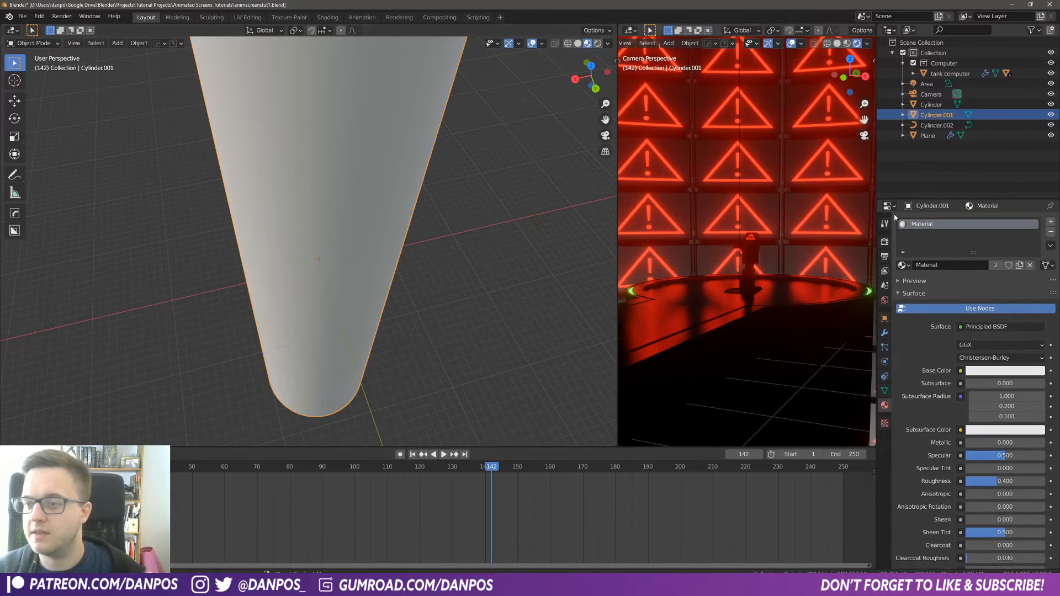
click(904, 265)
scroll(938, 348, down, 6)
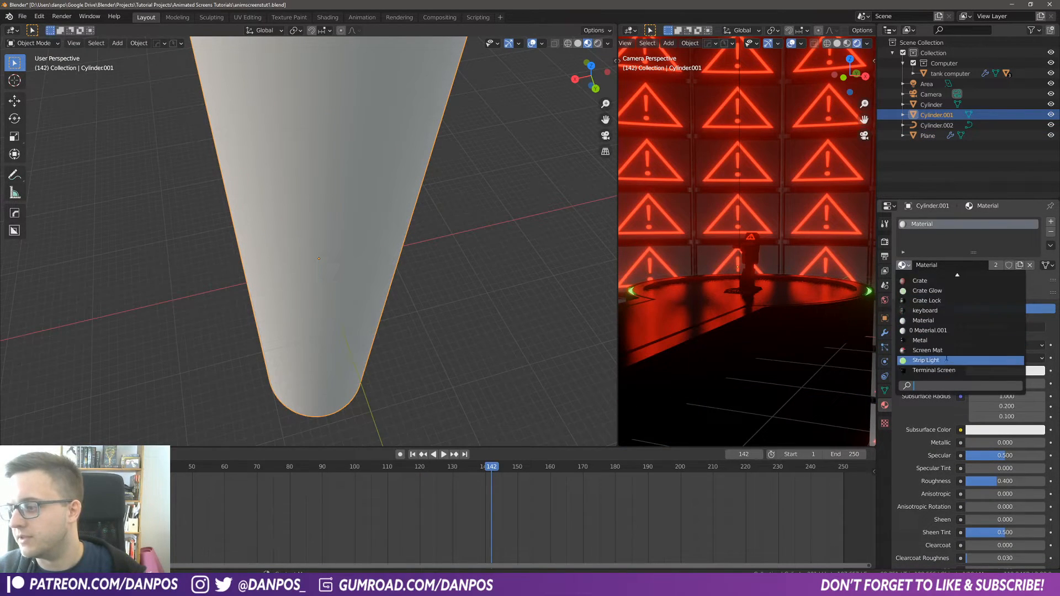
click(935, 341)
key(slash)
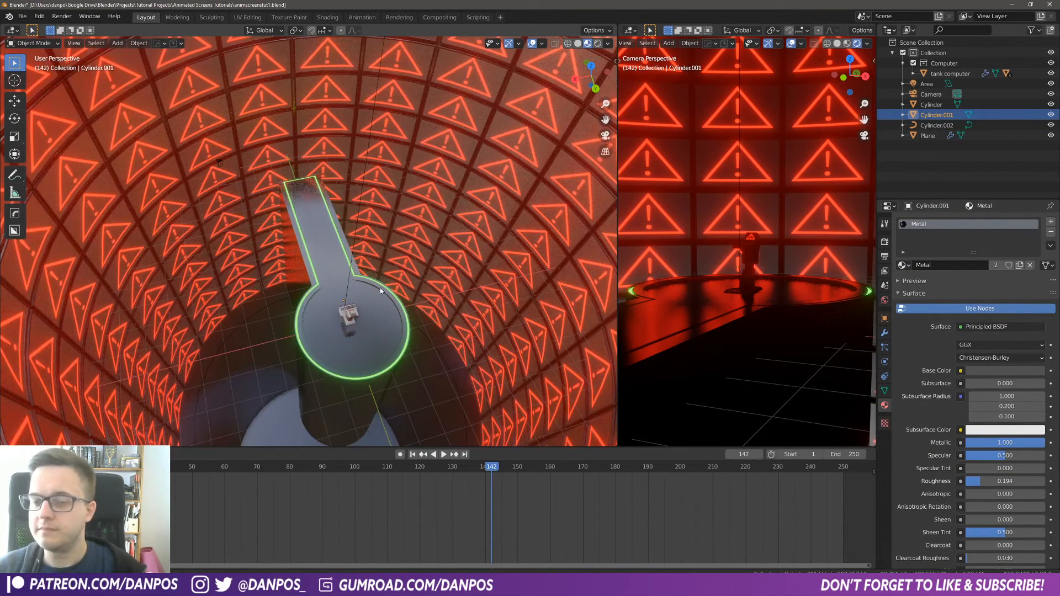
Step: Play the animation from the start in camera view to preview the screens
middle_drag(380, 287, 373, 288)
key(KP_7)
key(KP_0)
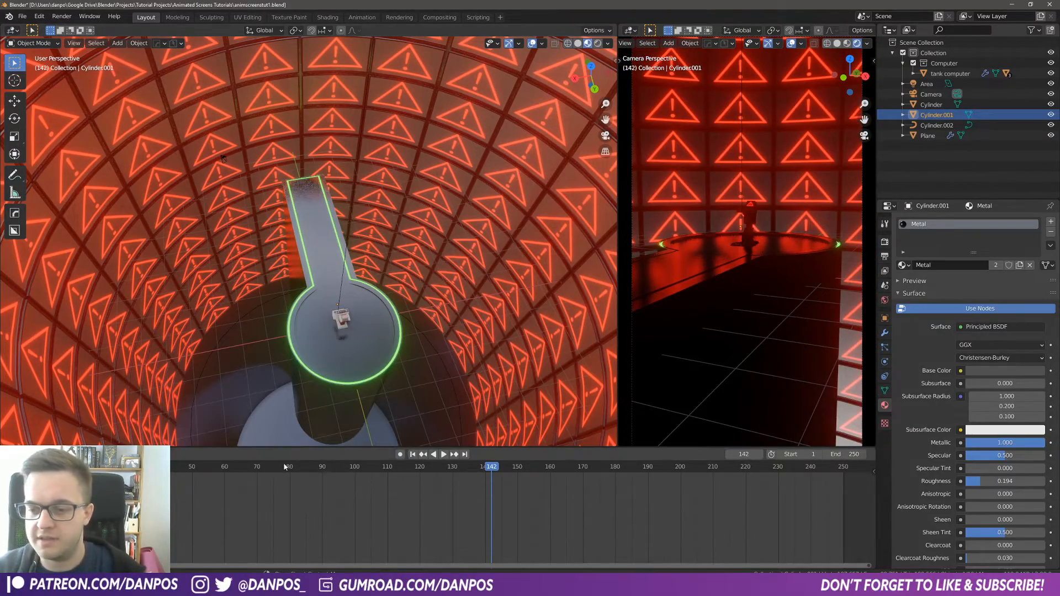
key(shift+Left)
key(space)
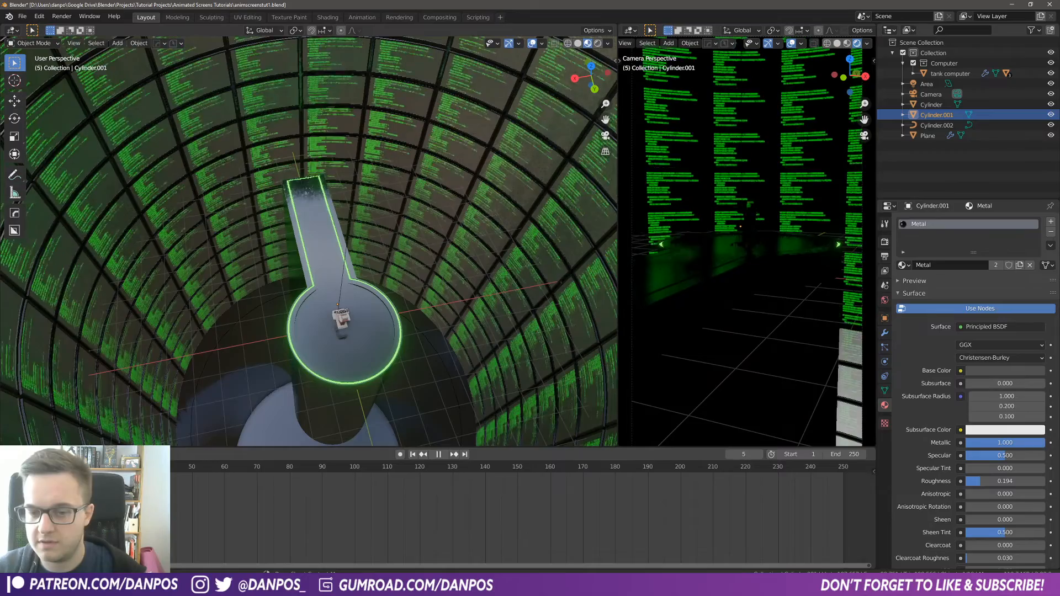
key(space)
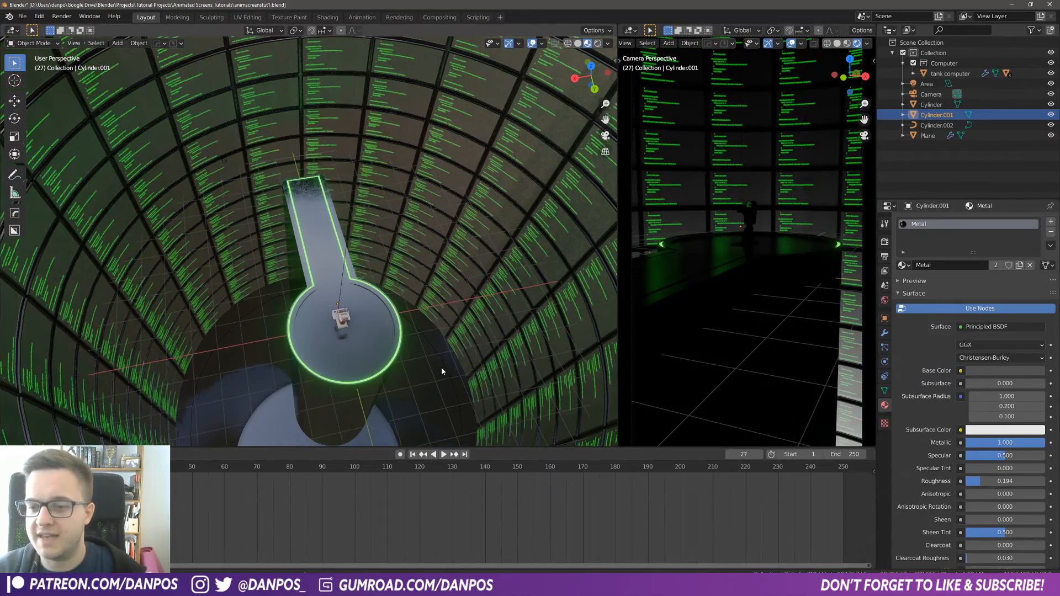
Step: Switch to wireframe shading, select the Area light and reposition it vertically along Z inside the cylinder
middle_drag(442, 369, 434, 365)
key(z)
click(501, 365)
scroll(463, 383, down, 5)
scroll(410, 406, up, 5)
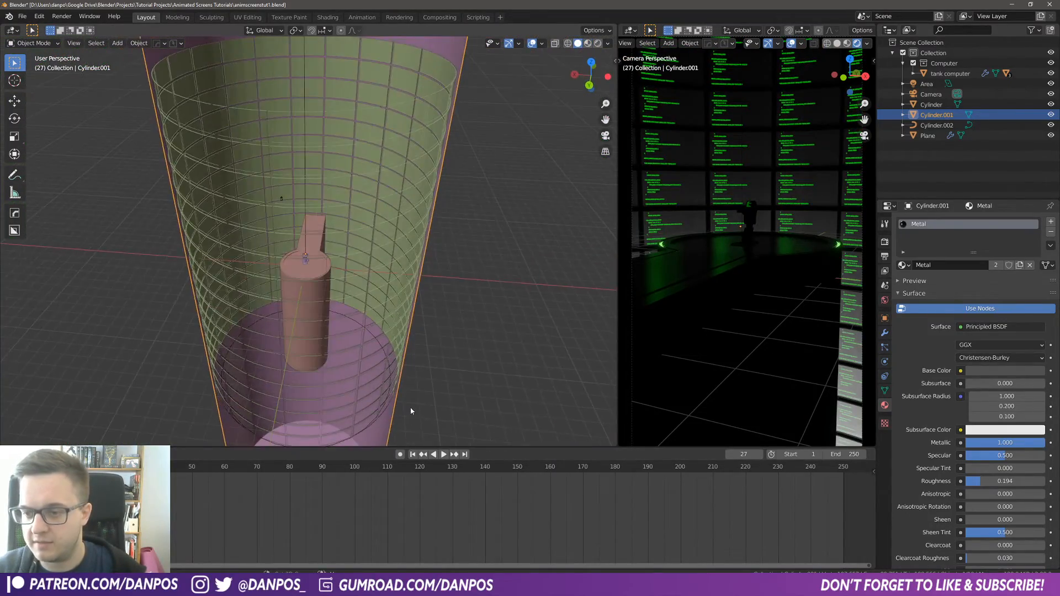
click(328, 272)
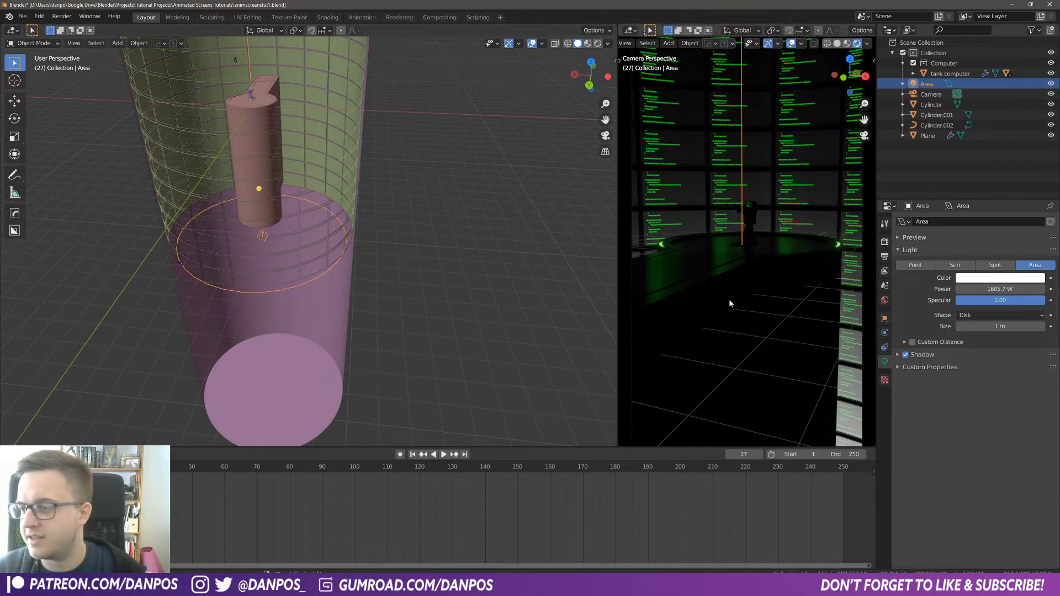
scroll(729, 300, down, 3)
key(g)
key(z)
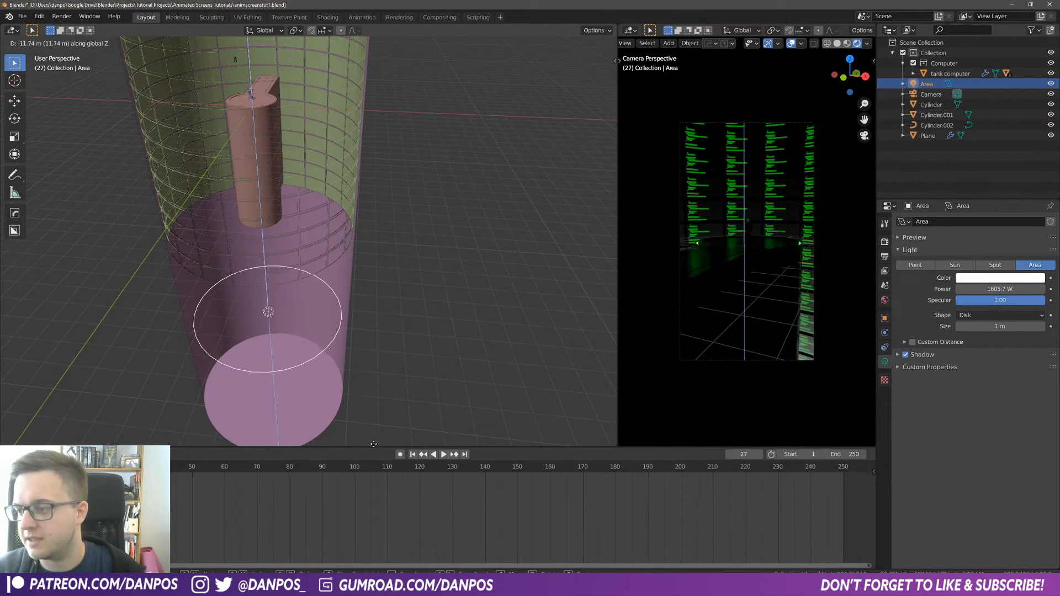
click(380, 59)
key(g)
key(z)
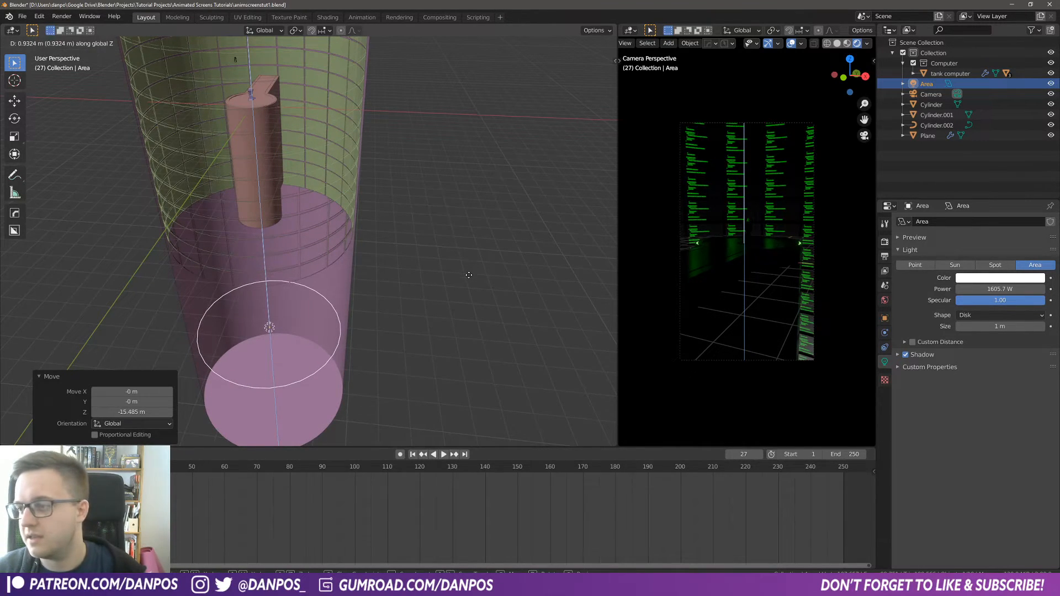
click(462, 254)
middle_drag(297, 227, 266, 199)
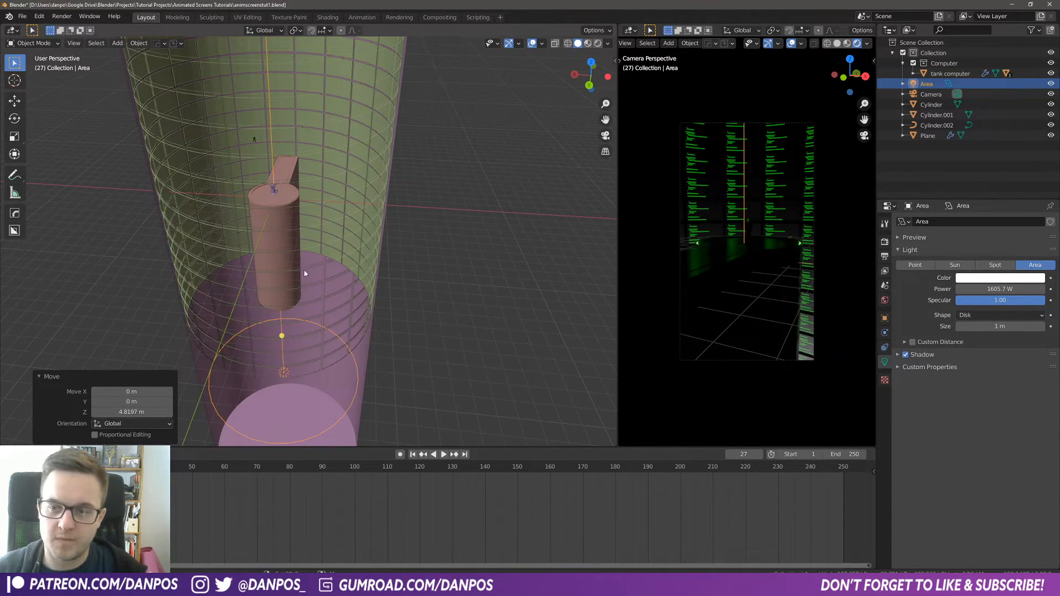
Step: Add a Point light to the scene
key(shift+a)
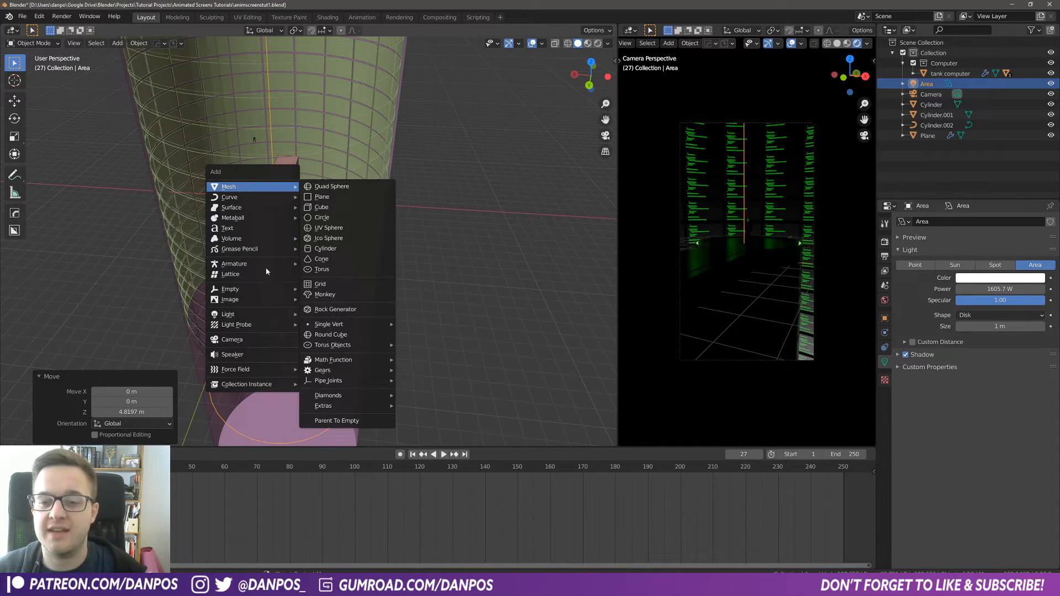
mouse_move(249, 318)
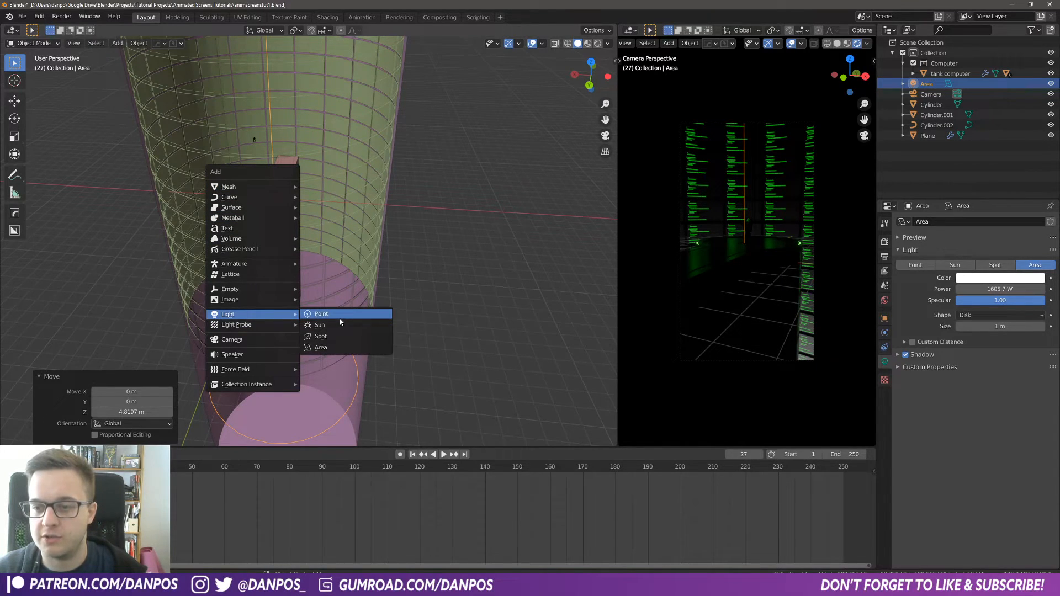
click(342, 314)
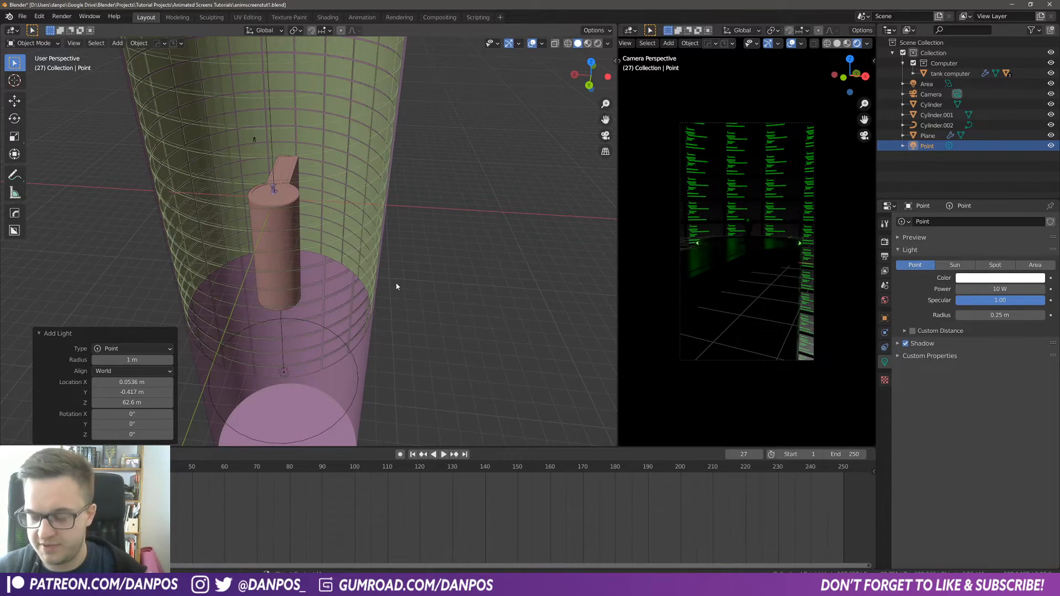
Step: Move the point light down along Z into the cylinder above the computer
key(KP_Decimal)
scroll(396, 284, down, 15)
middle_drag(352, 298, 369, 265)
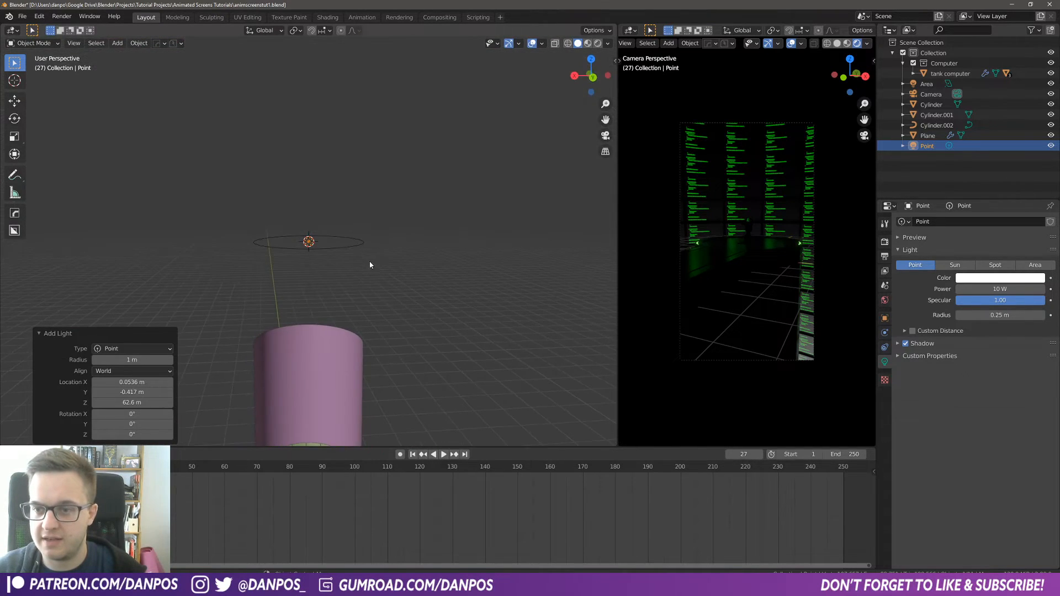
key(g)
key(z)
click(390, 421)
shift+middle_drag(397, 375, 414, 184)
scroll(379, 277, up, 4)
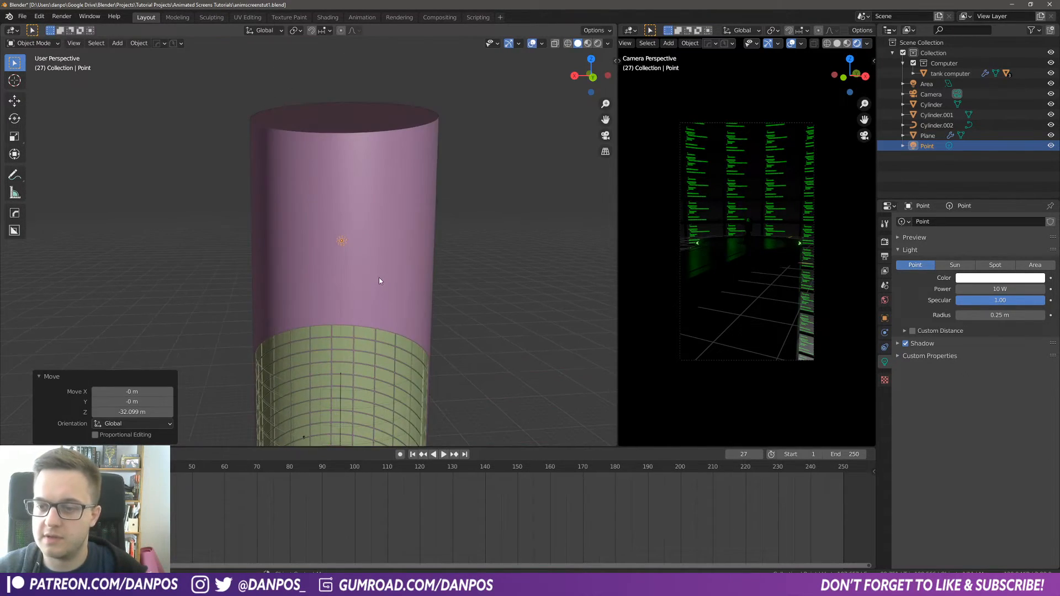
shift+middle_drag(379, 277, 370, 229)
key(g)
key(z)
click(379, 328)
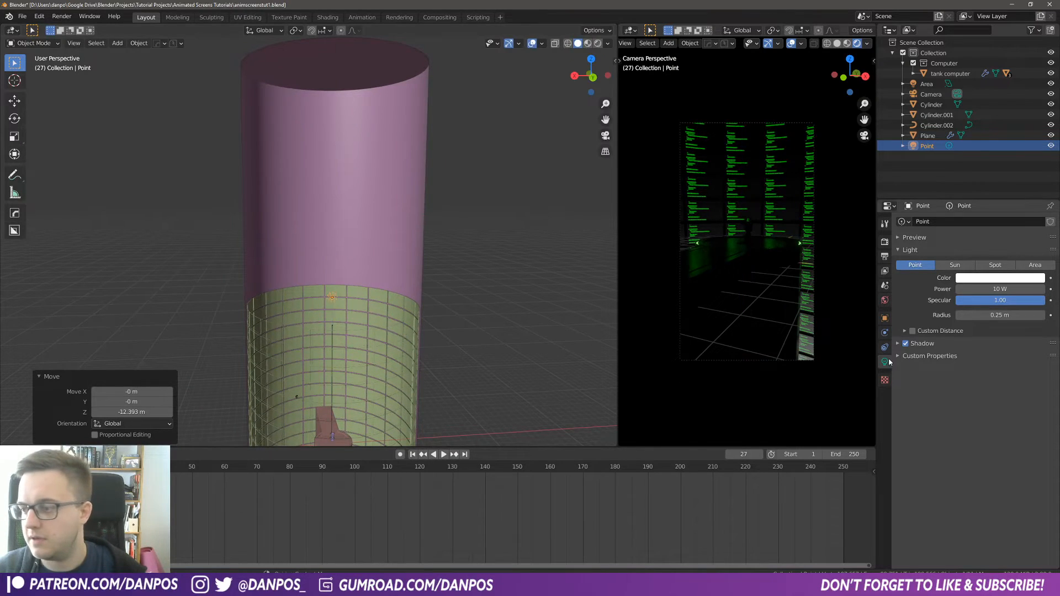
shift+middle_drag(504, 340, 483, 230)
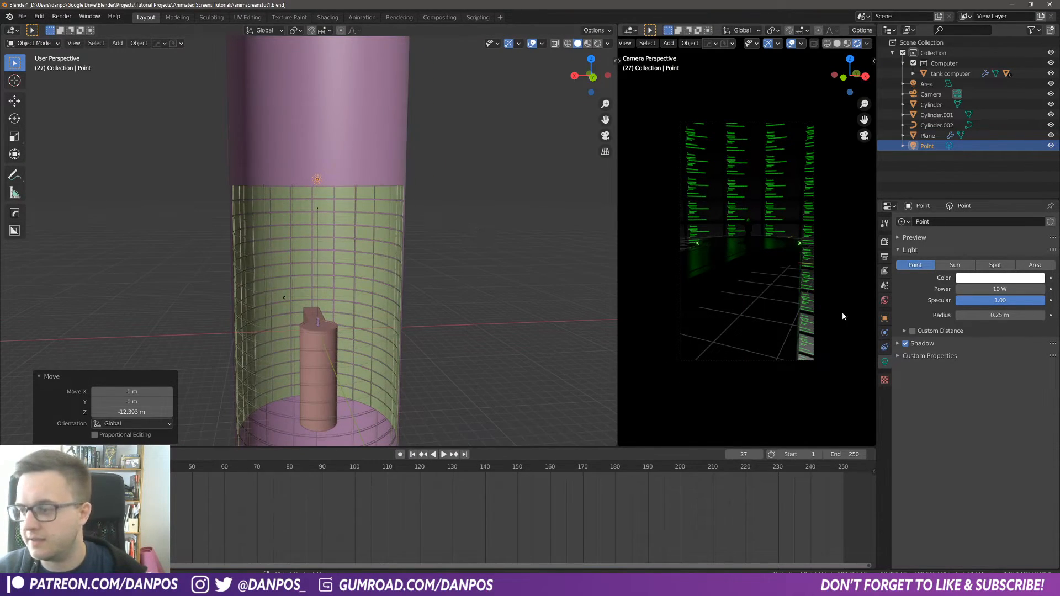
Step: Set the point light's radius to about 4.13 m and its power to about 431.3 W
drag(989, 315, 1049, 315)
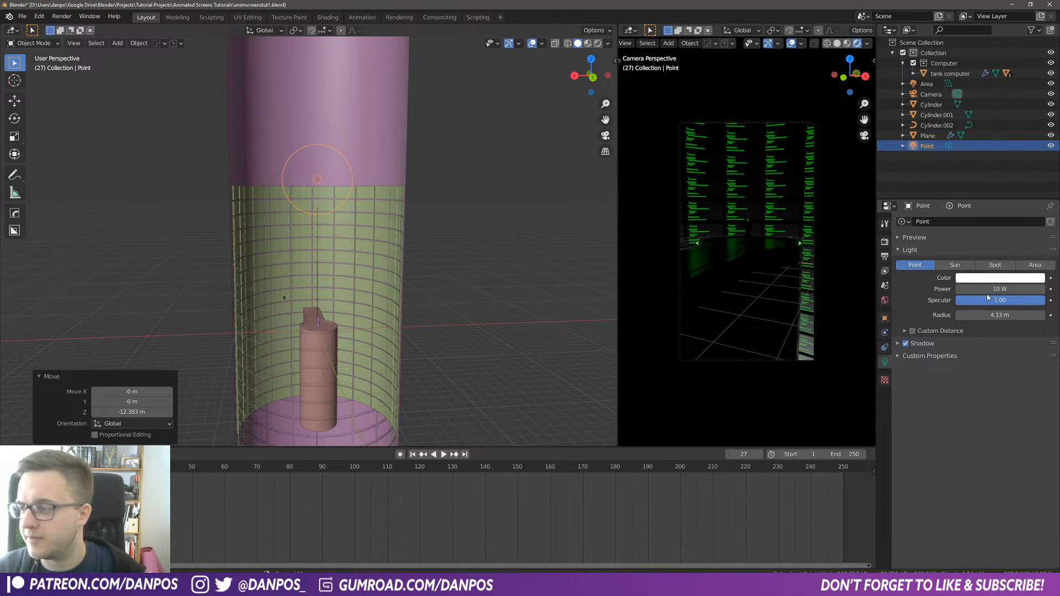
mouse_move(1000, 289)
mouse_down()
mouse_move(1016, 289)
mouse_move(988, 289)
mouse_move(1016, 289)
mouse_up()
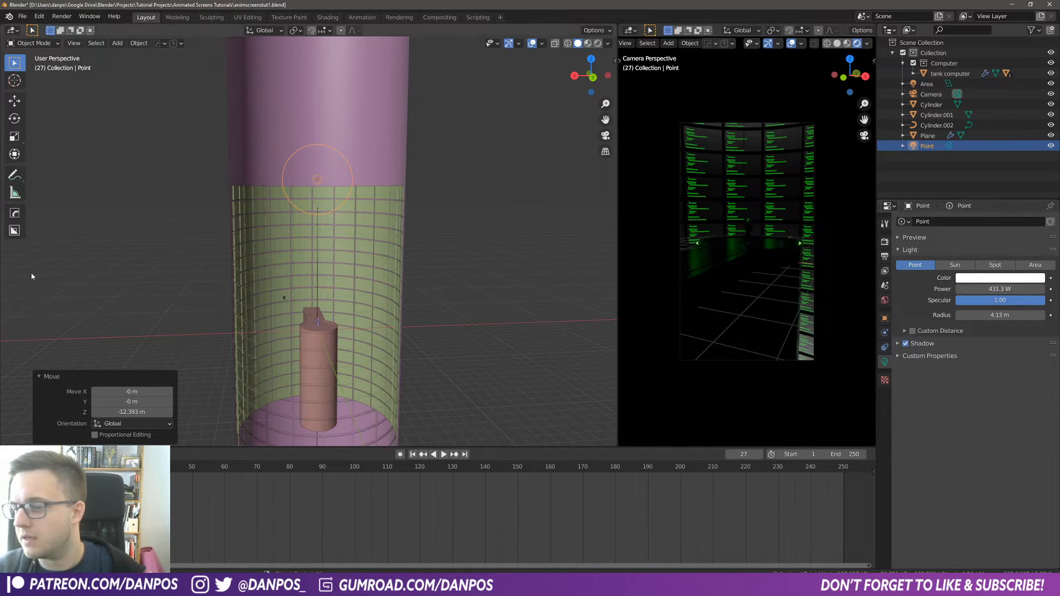
Step: Lower the point light slightly along Z
key(g)
key(z)
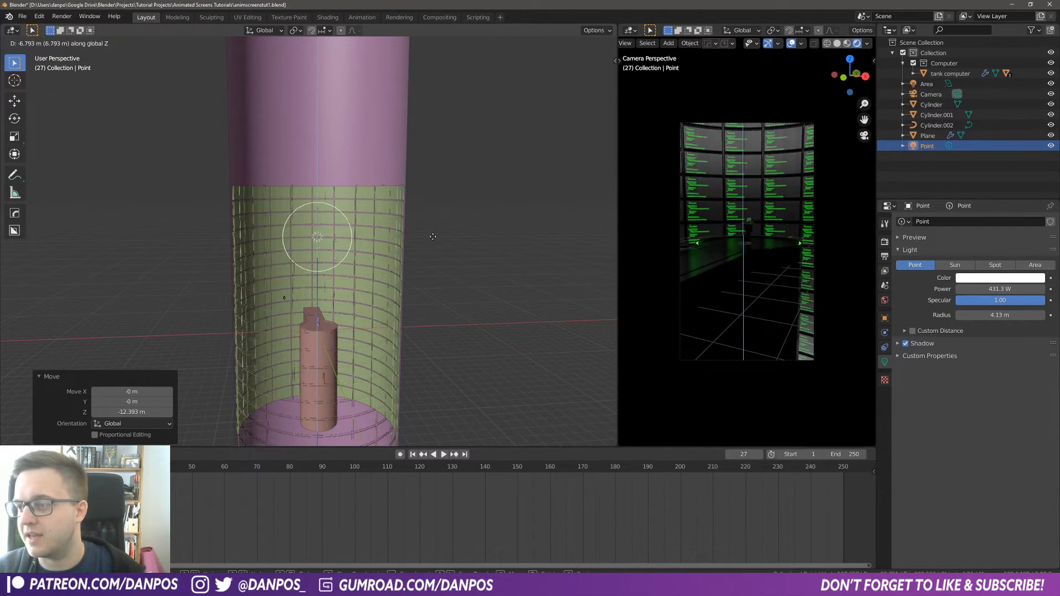
click(428, 190)
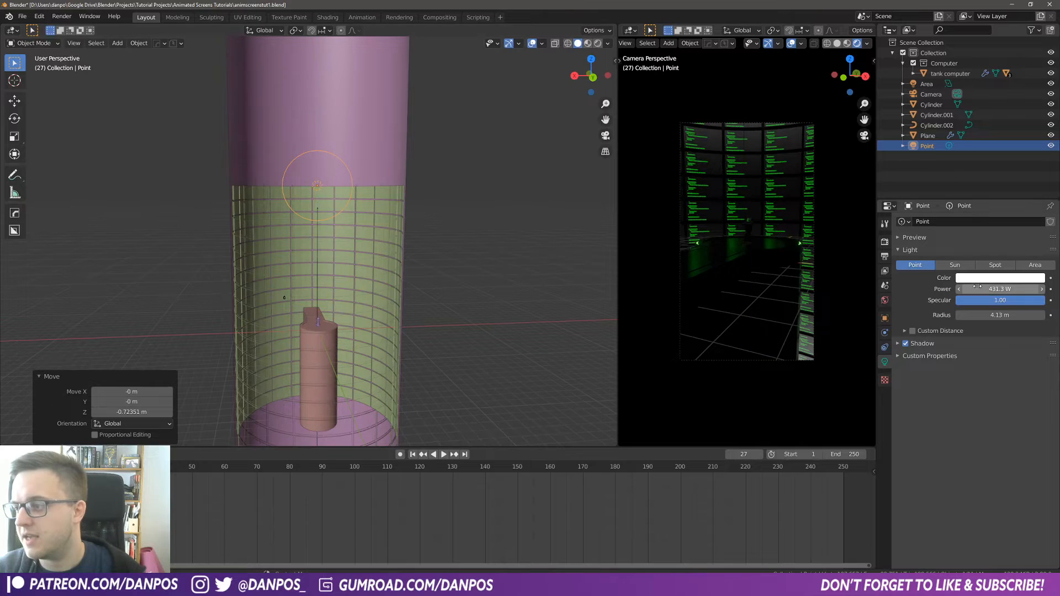
Step: Tint the point light a saturated green, scrubbing the timeline to preview it on the screens
click(997, 279)
drag(991, 187, 986, 170)
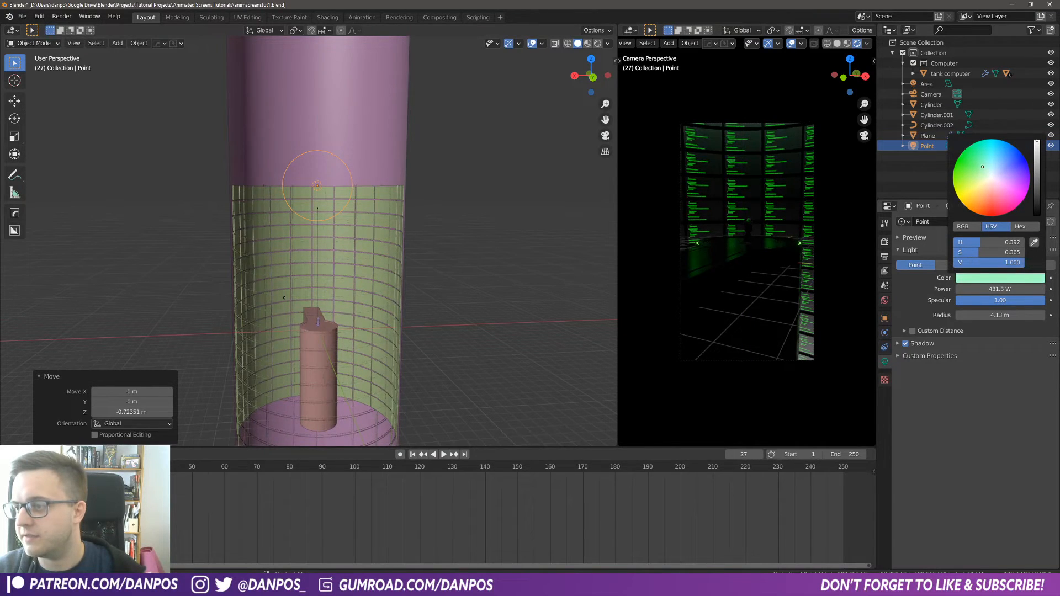
key(space)
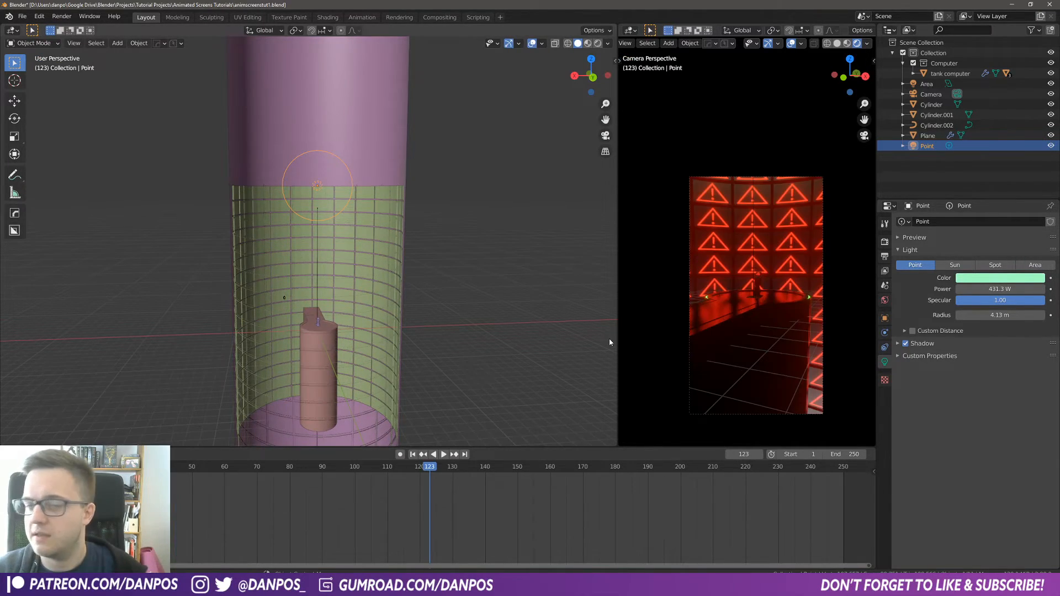
drag(429, 469, 413, 470)
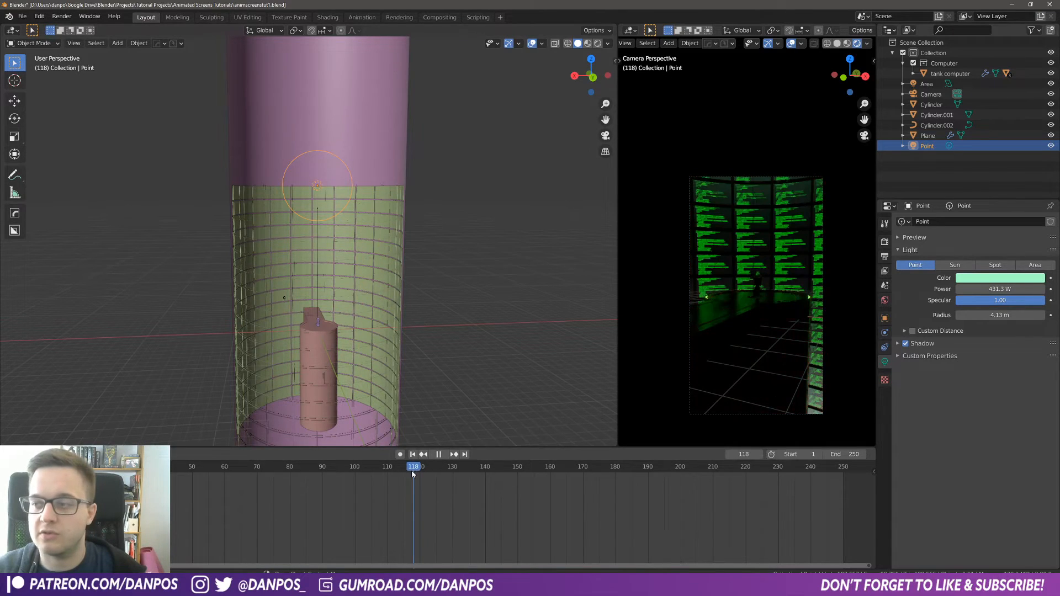
key(Right)
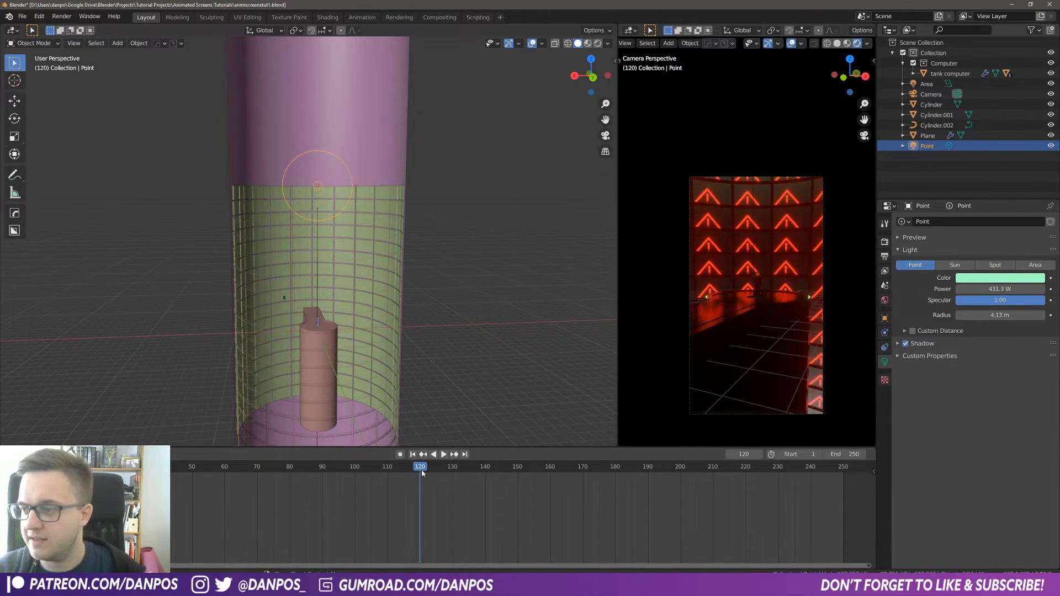
key(Left)
key(Right)
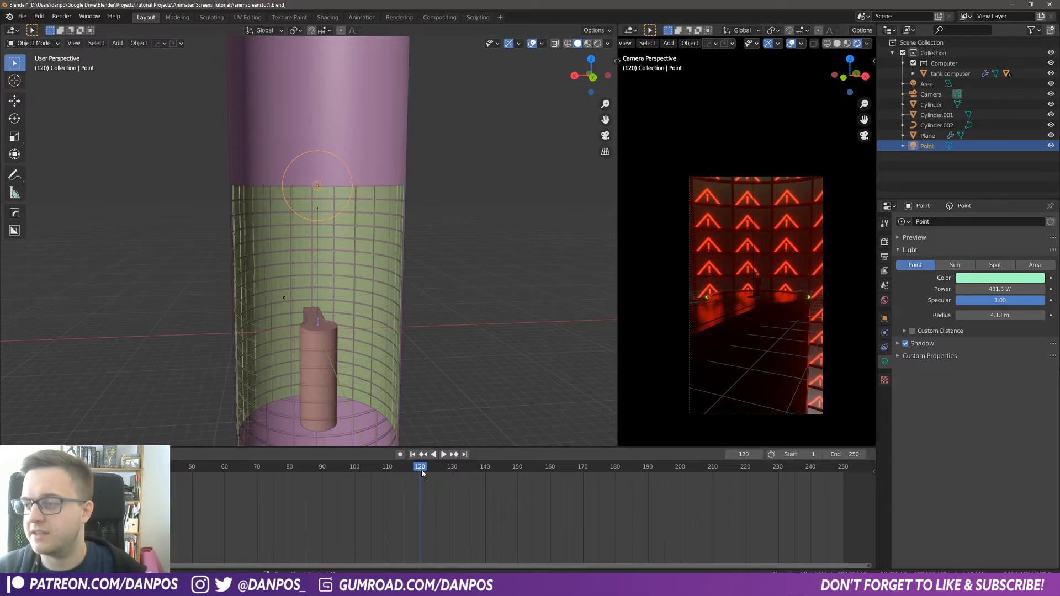
key(Left)
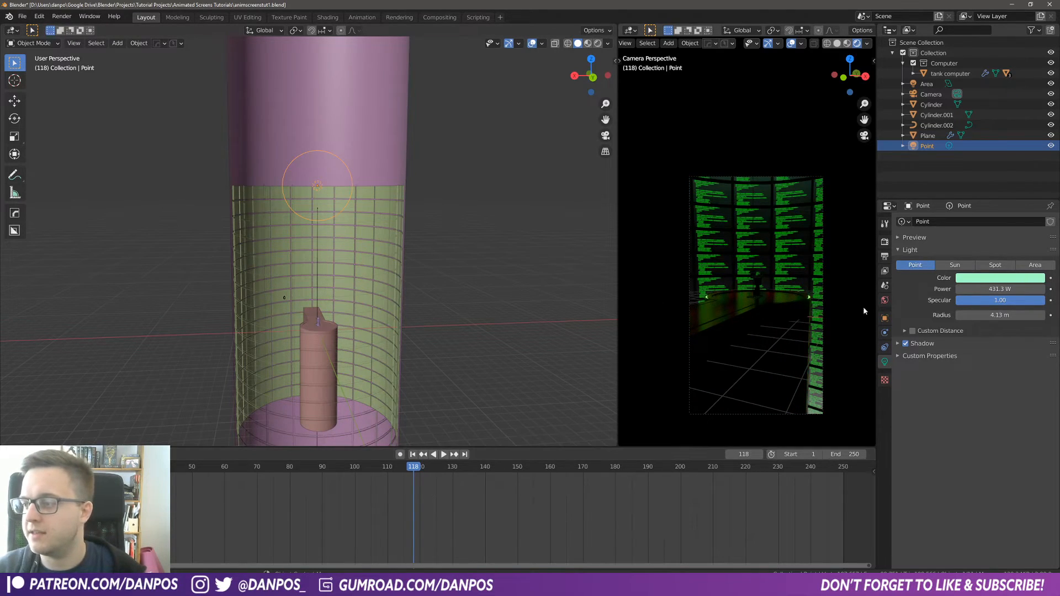
click(985, 278)
drag(975, 168, 972, 163)
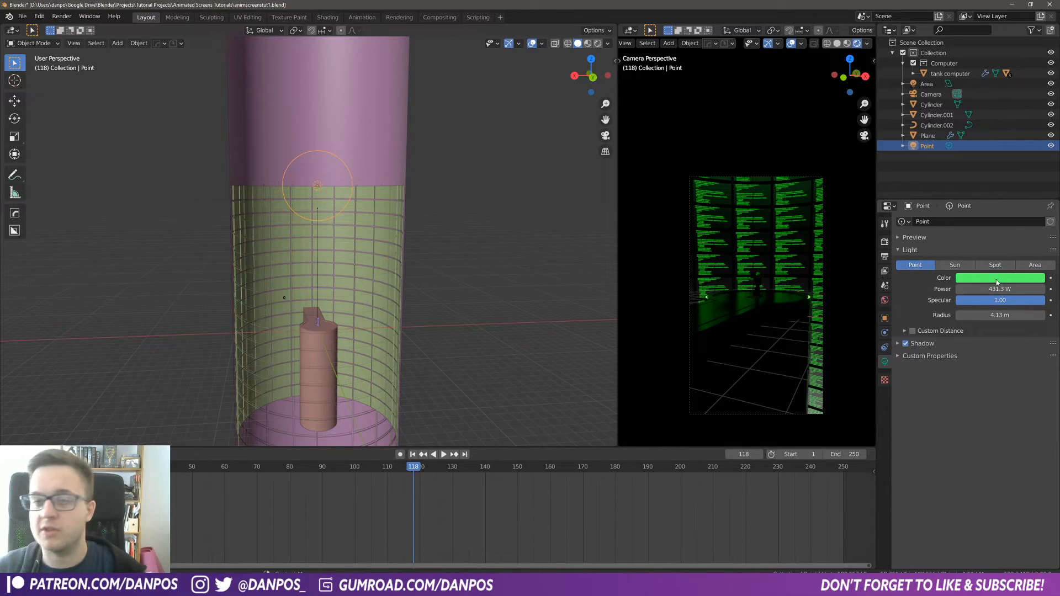
Step: Keyframe the point light's color green at frame 118 and red at frame 120, then play back to preview
key(i)
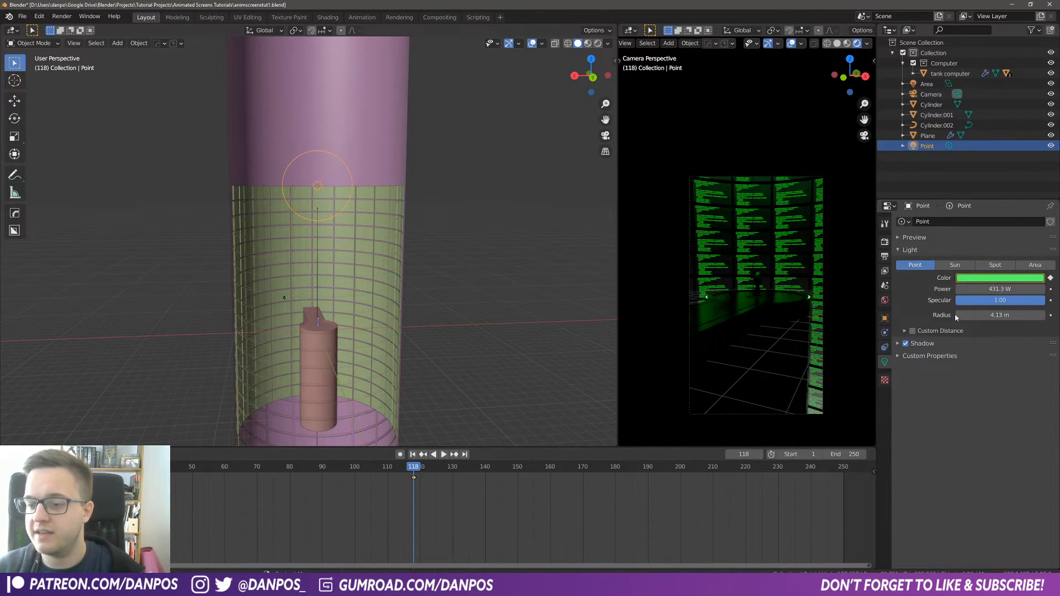
key(Right)
key(Right)
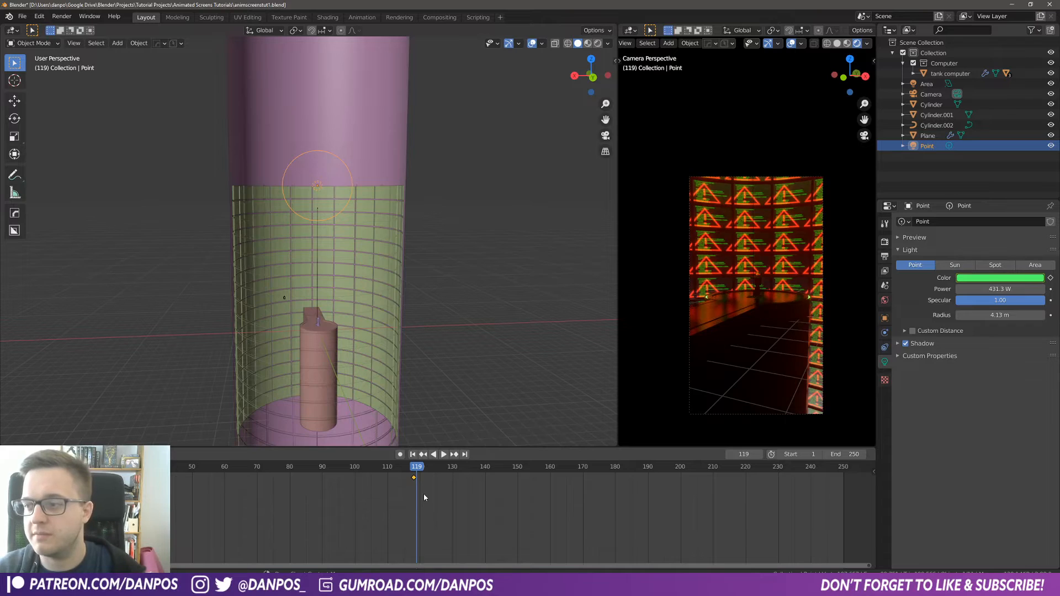
click(995, 278)
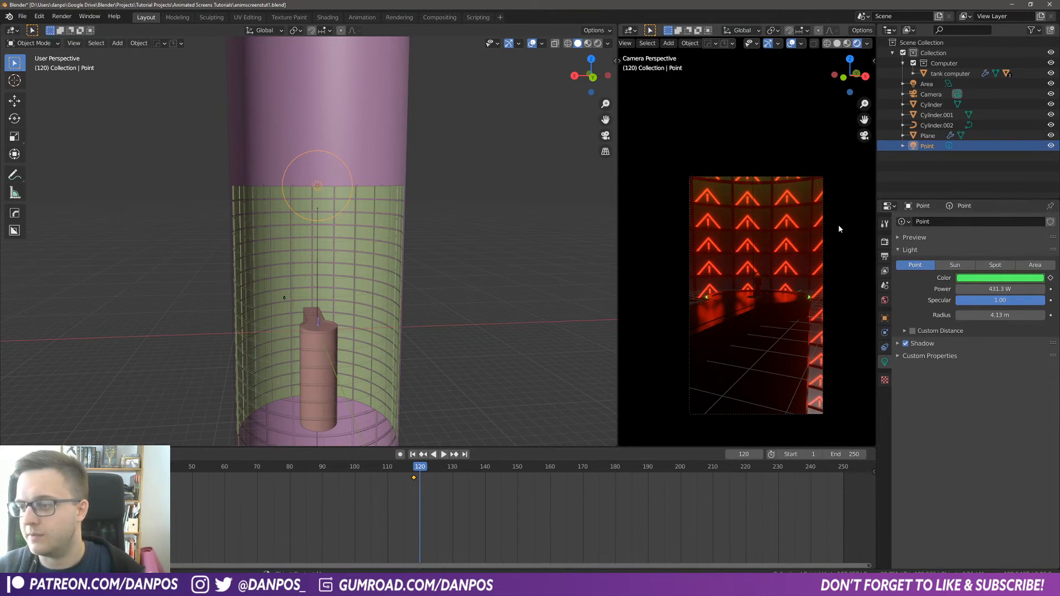
click(995, 279)
click(990, 200)
click(994, 214)
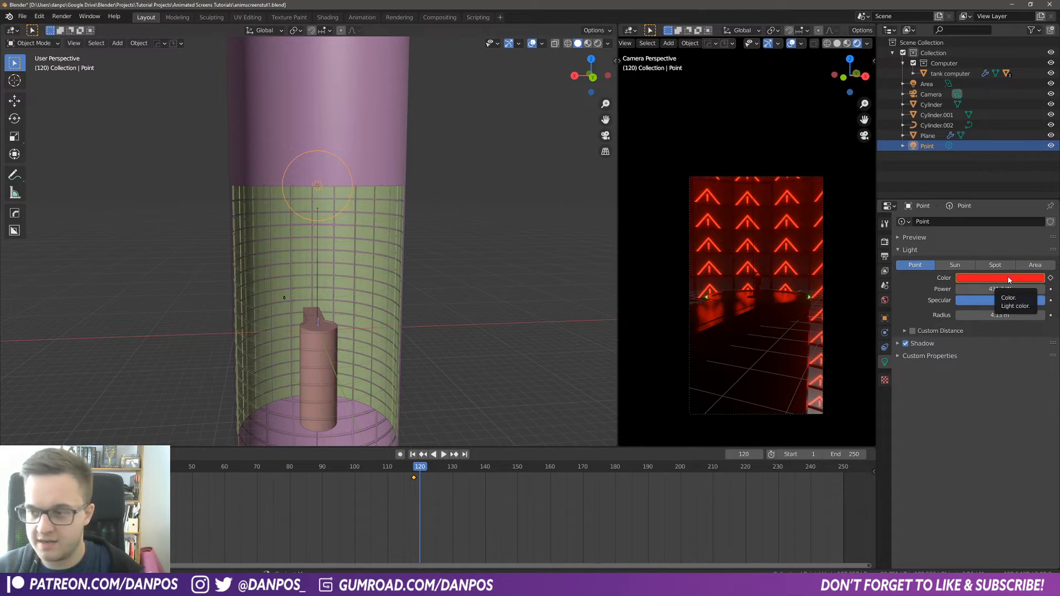
key(i)
key(space)
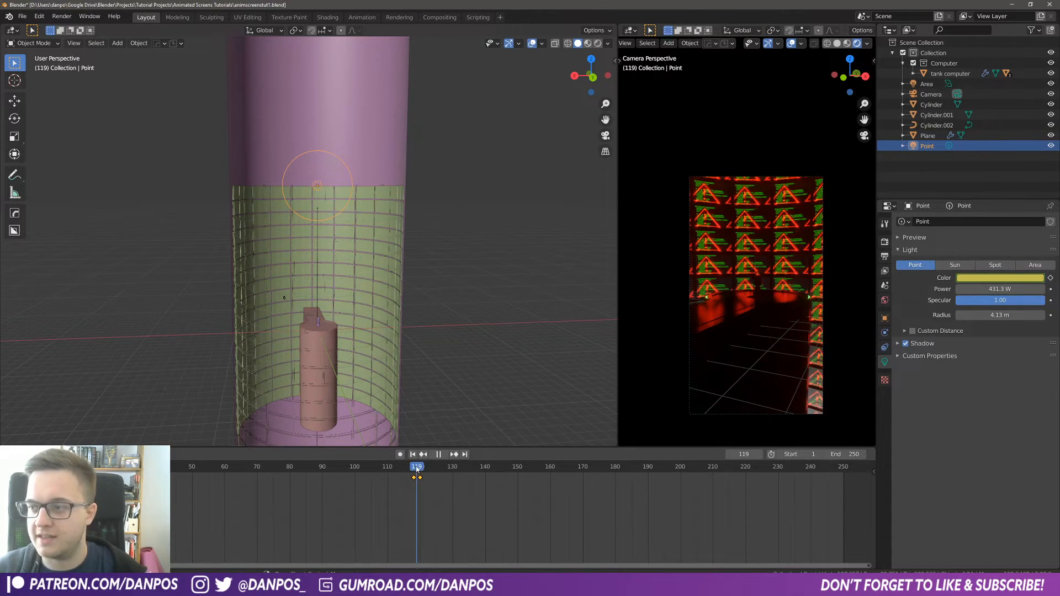
mouse_move(426, 469)
mouse_down()
mouse_move(407, 470)
mouse_move(419, 470)
mouse_up()
click(423, 455)
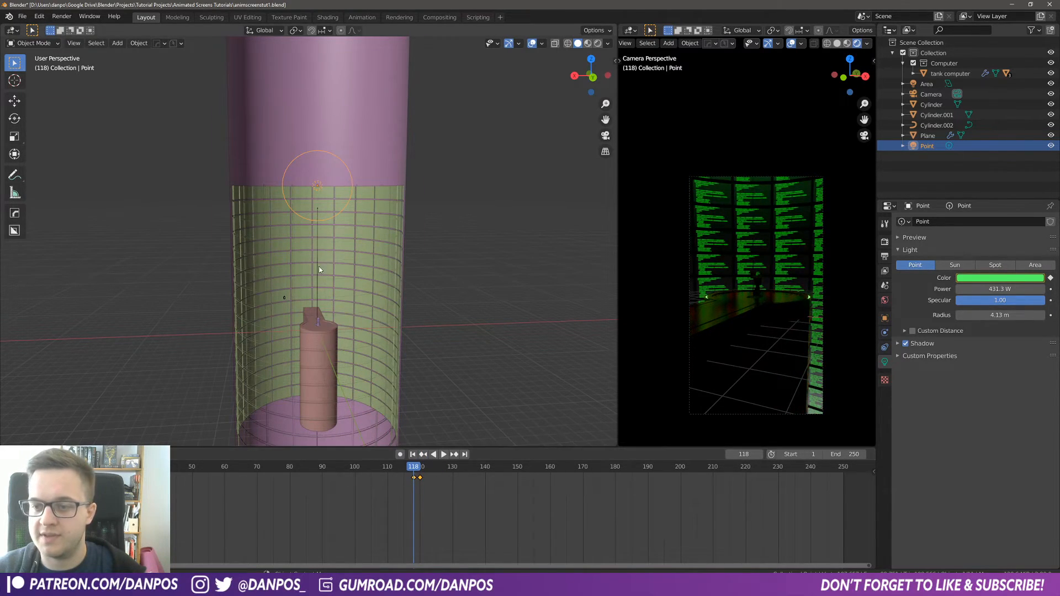
Step: Keyframe the cylinder's Strip Light emission color green at frame 118 and red at frame 120
scroll(340, 406, up, 4)
click(349, 415)
click(347, 425)
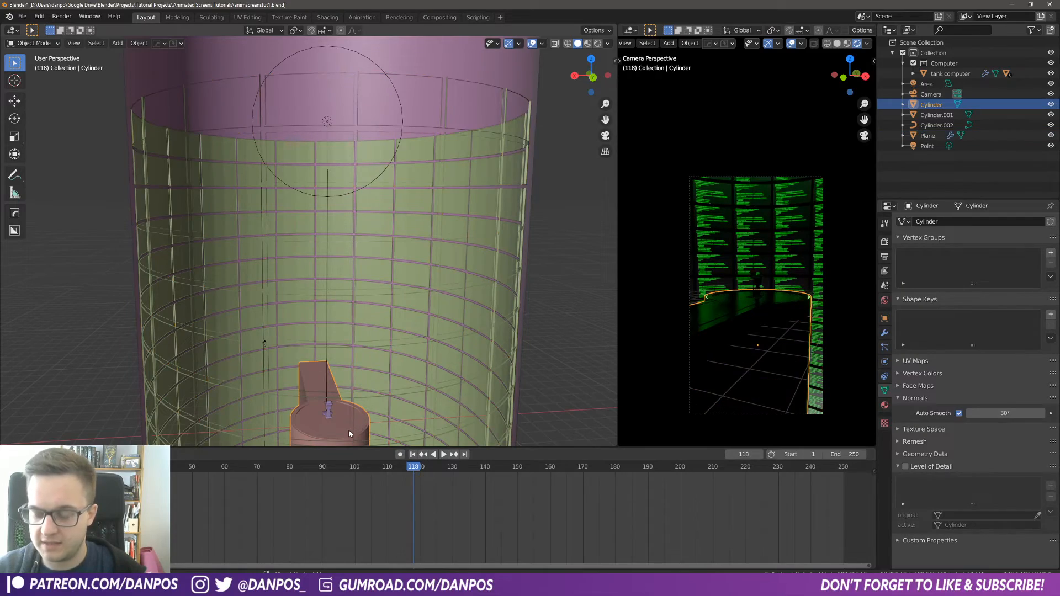
key(KP_Decimal)
middle_drag(273, 181, 387, 183)
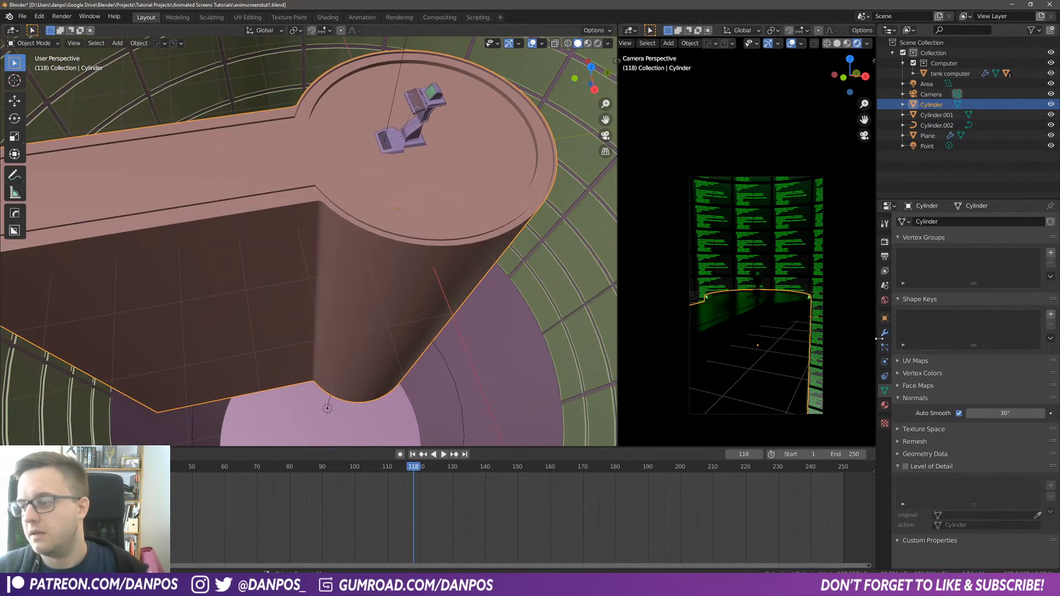
click(885, 406)
click(944, 236)
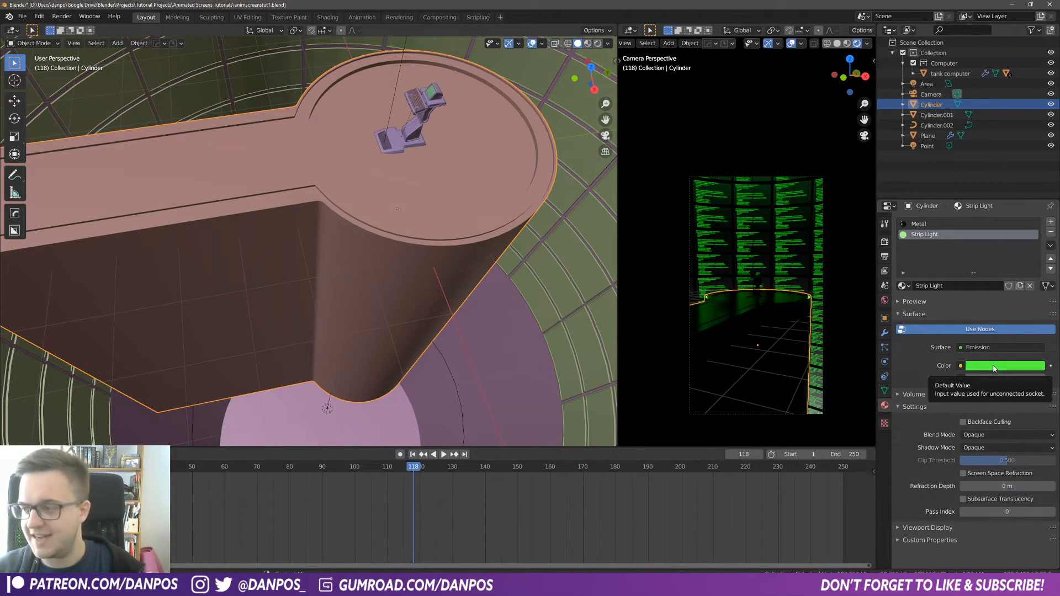
key(i)
key(Right)
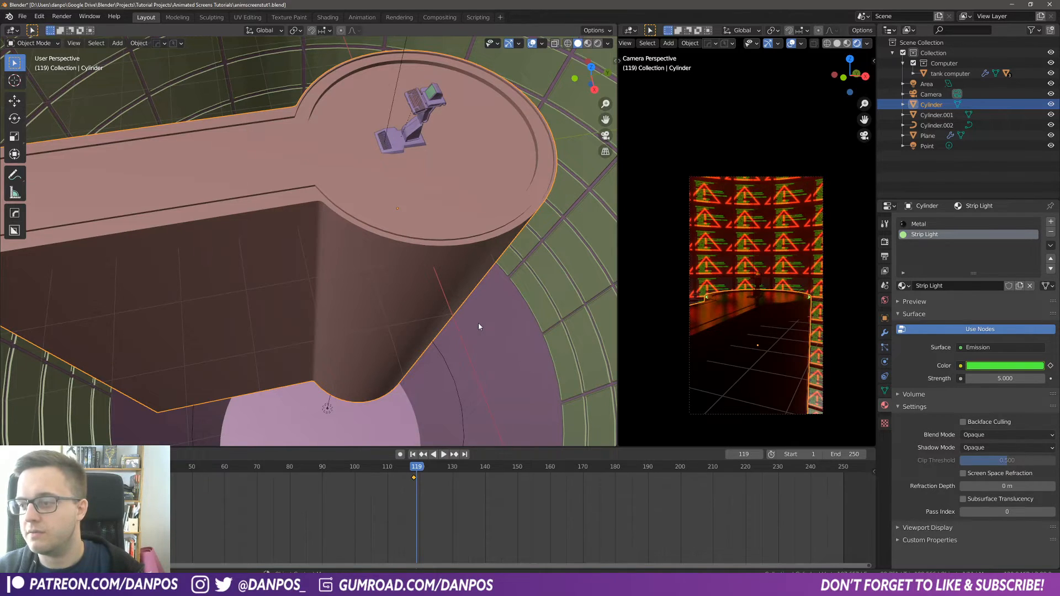
key(Right)
click(1000, 367)
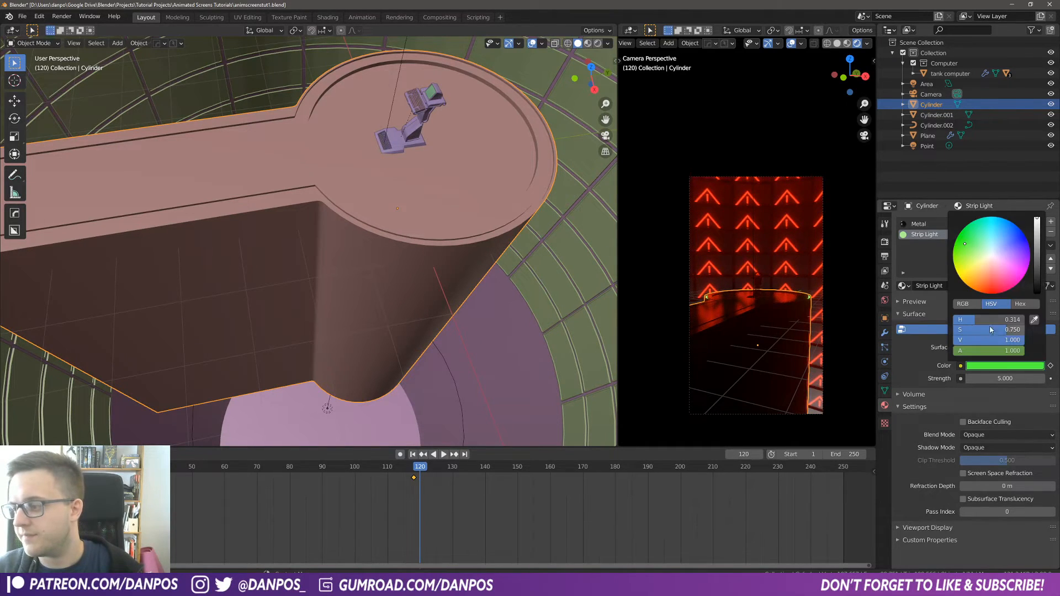
click(994, 288)
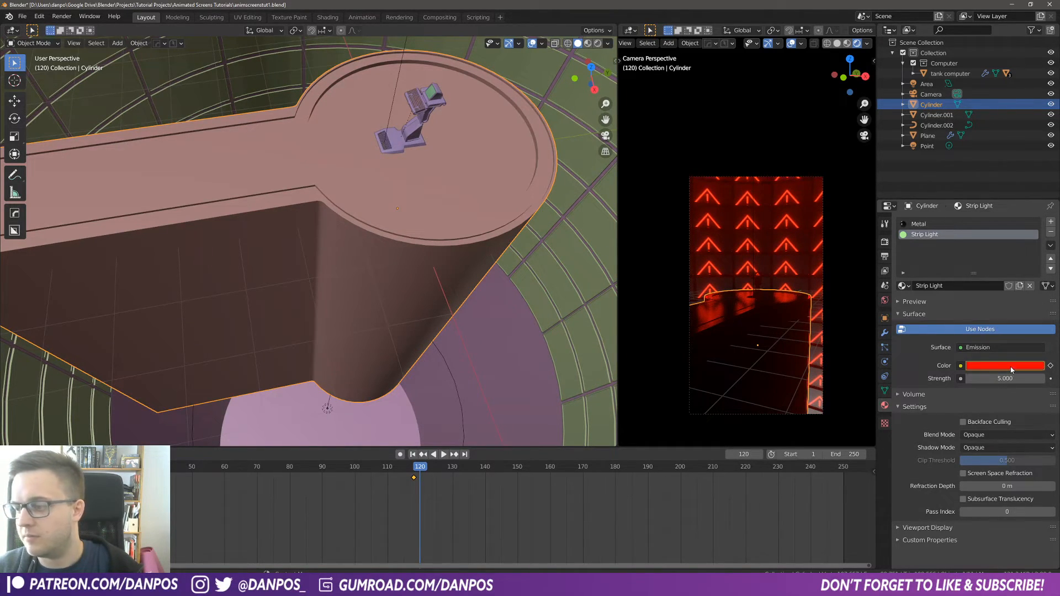
key(i)
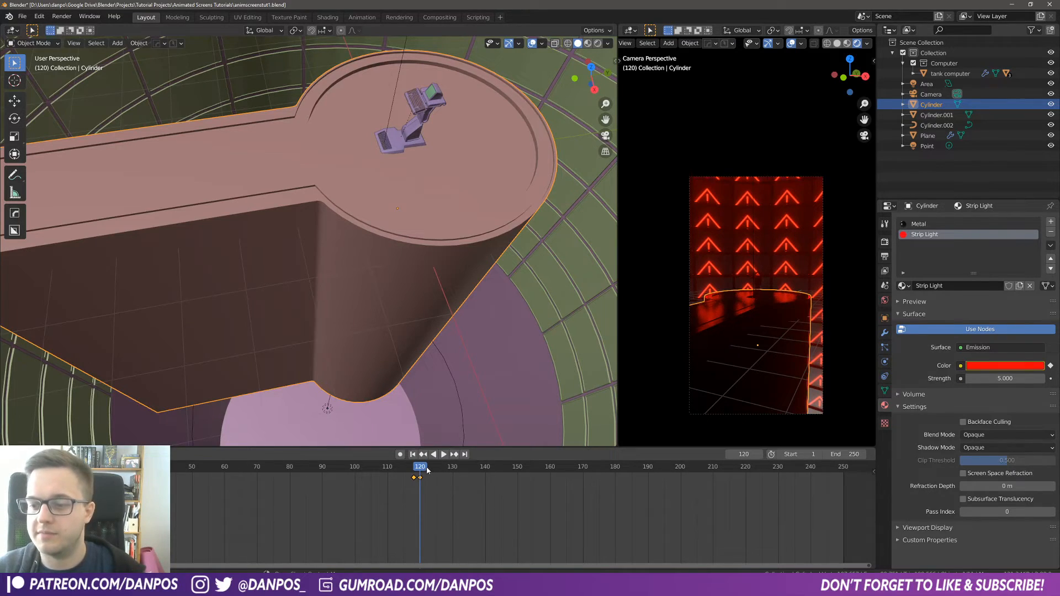
Step: Switch the viewport to rendered shading and play the animation to preview the red flash
click(384, 468)
key(z)
click(387, 367)
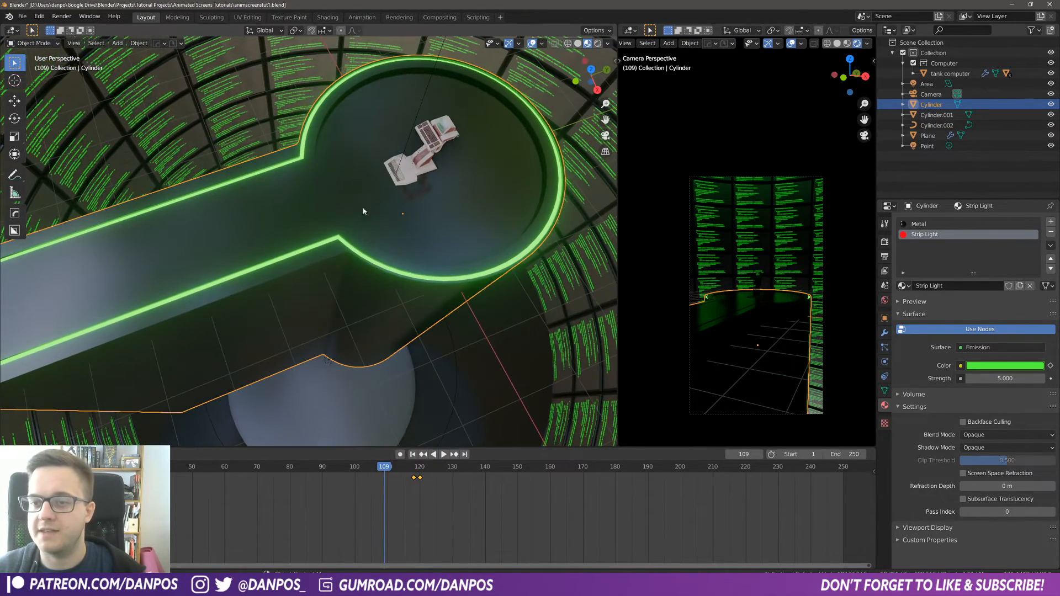
key(space)
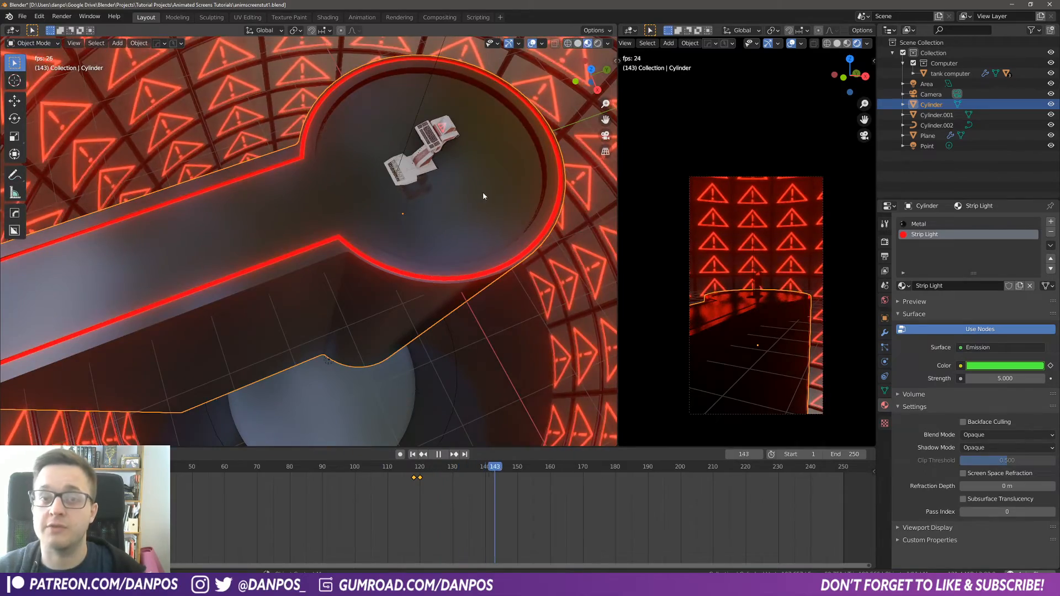
drag(507, 469, 485, 464)
key(shift+Left)
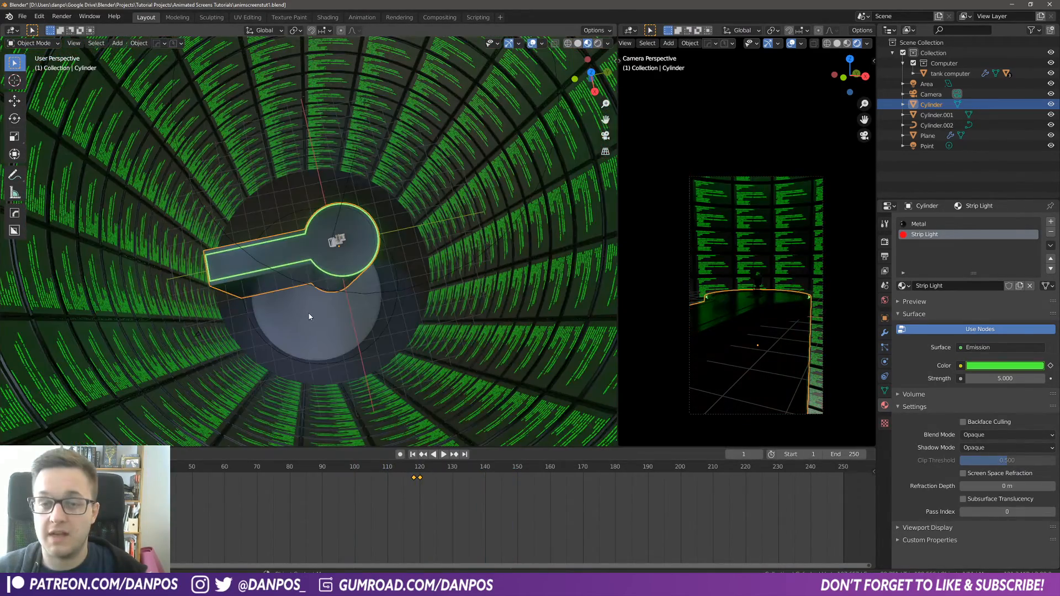
Step: Select the camera and insert a Location & Rotation keyframe at frame 1
middle_drag(309, 315, 386, 235)
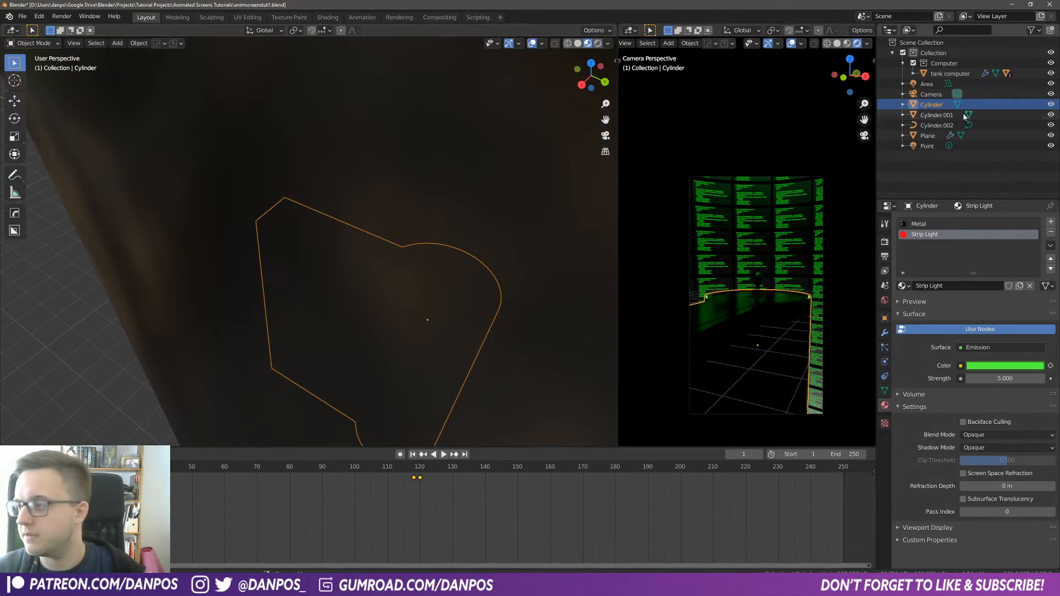
click(972, 94)
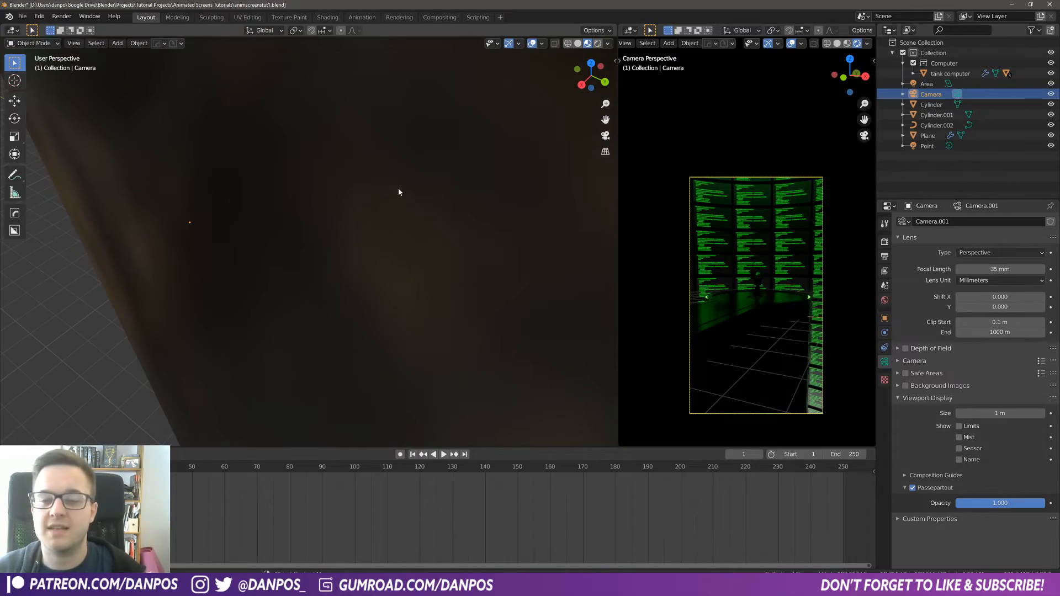
middle_drag(398, 188, 357, 243)
key(z)
click(376, 288)
mouse_move(376, 288)
middle_down()
mouse_move(313, 247)
mouse_move(297, 252)
middle_up()
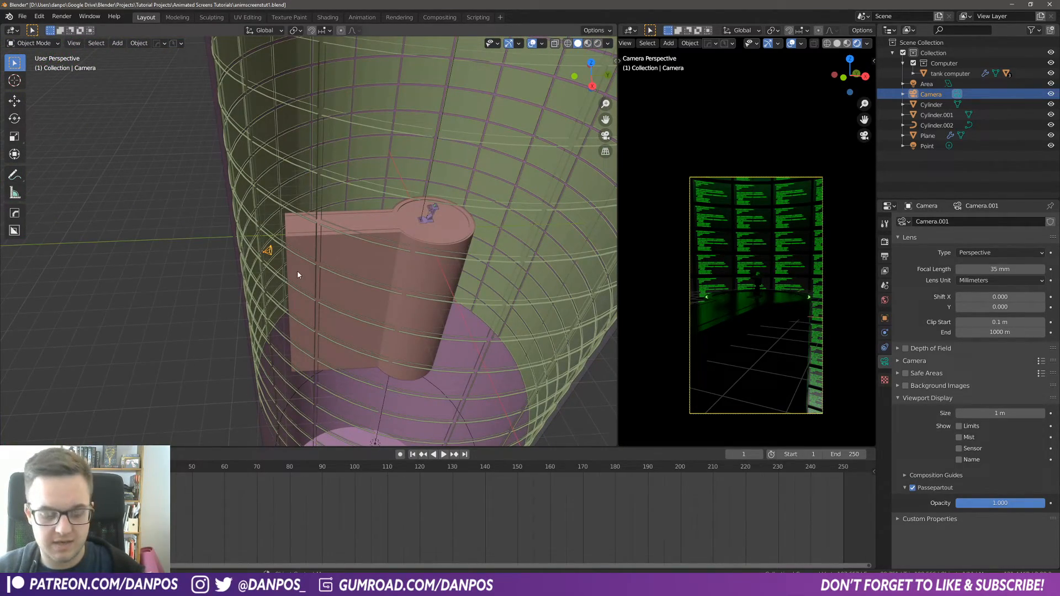
key(i)
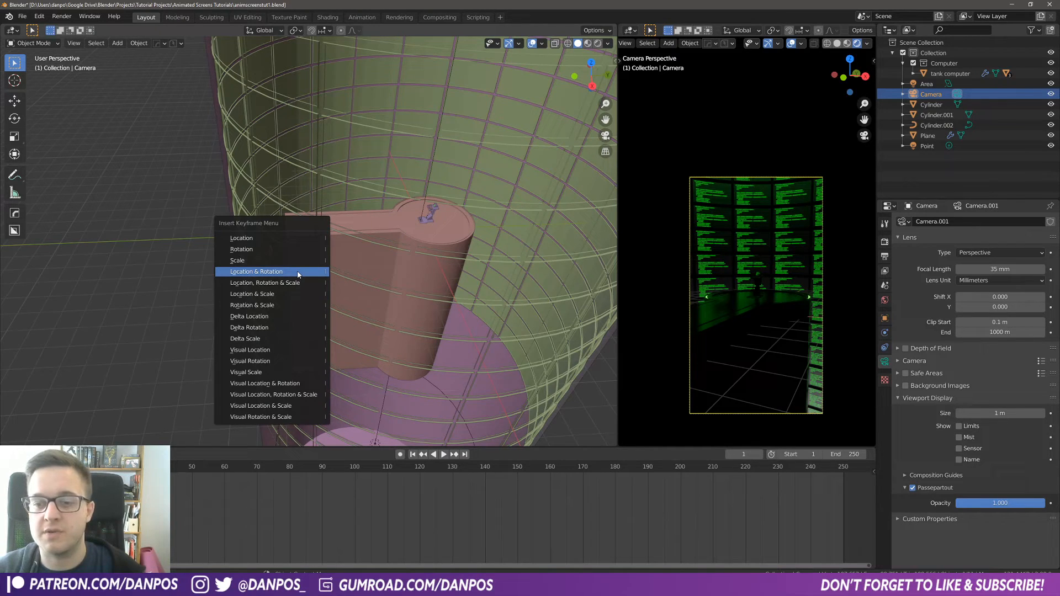
click(298, 273)
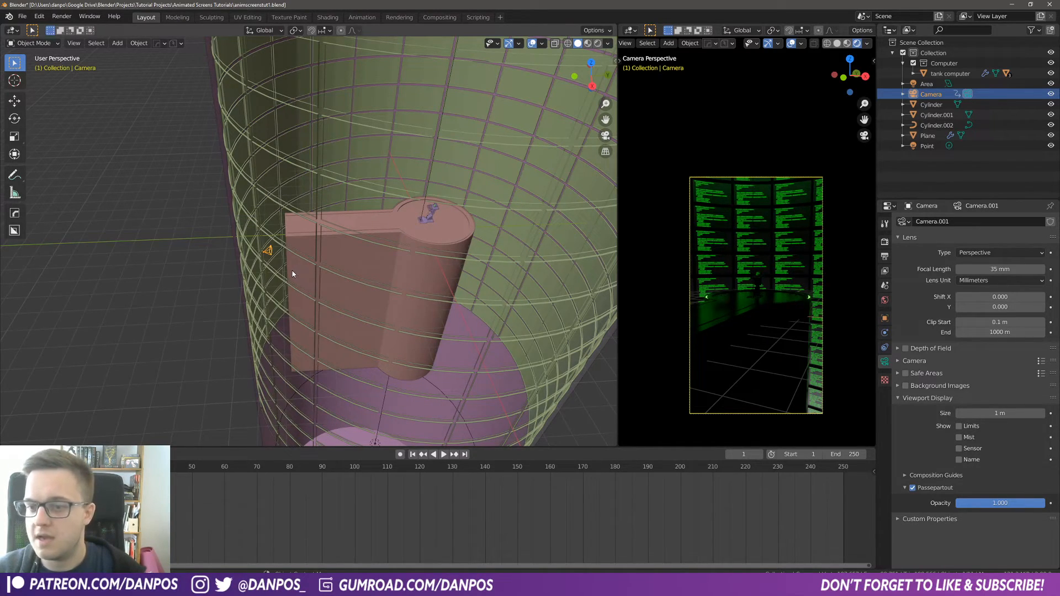
Step: Go to frame 200 and set the scene's end frame to 200
drag(331, 475, 682, 482)
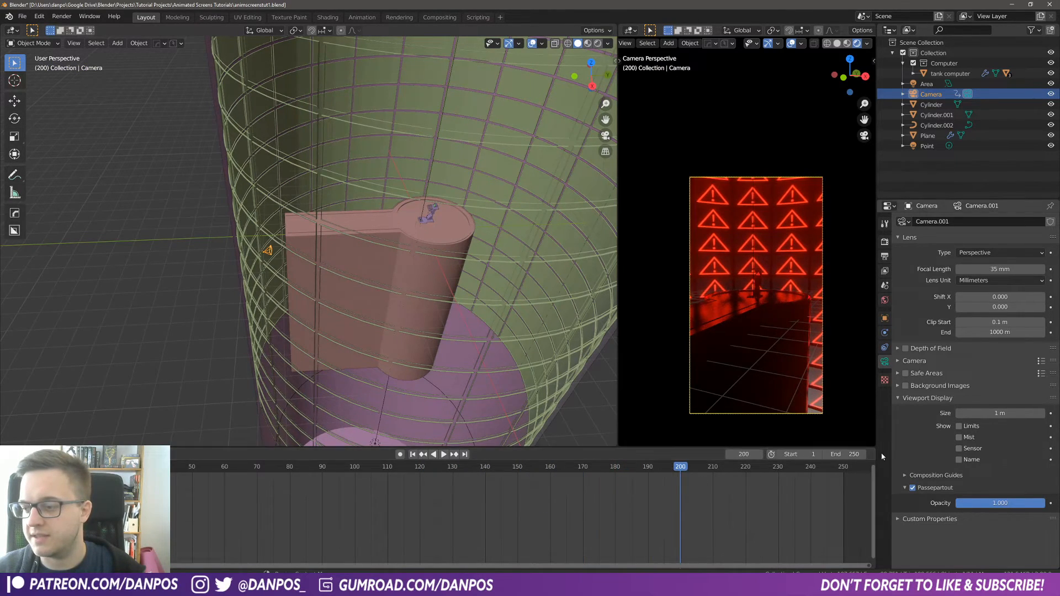
key(Return)
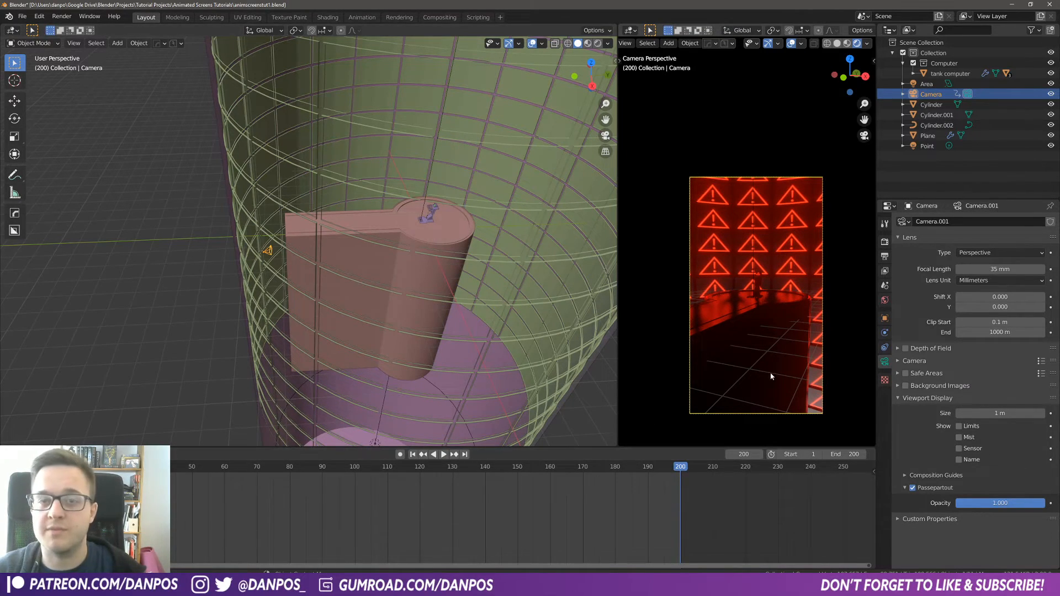
Step: Fly the camera closer to the computer and keyframe its new position at frame 200
scroll(755, 301, up, 2)
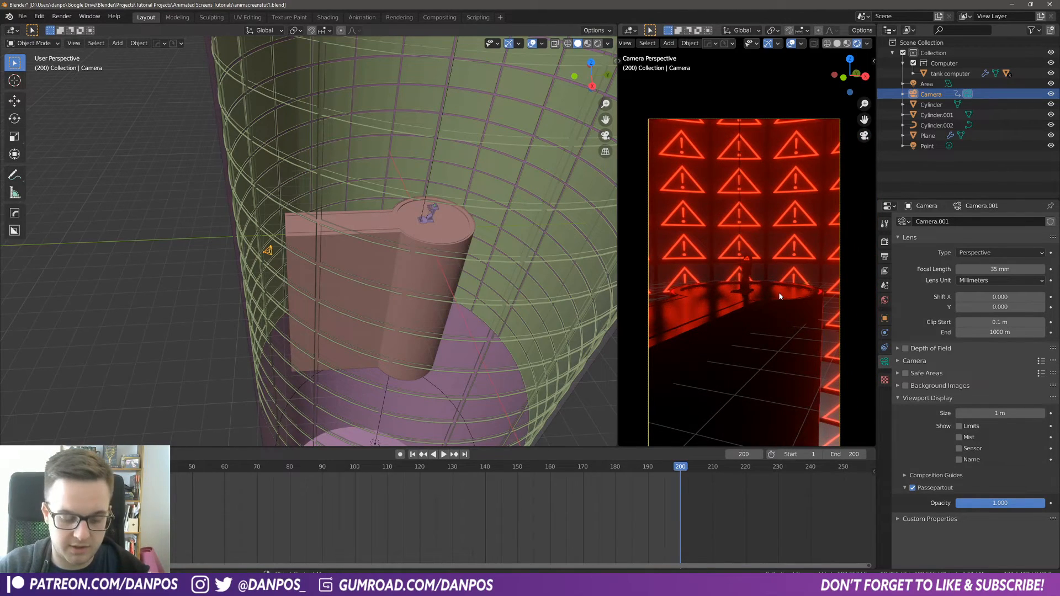
key(shift+grave)
key(w)
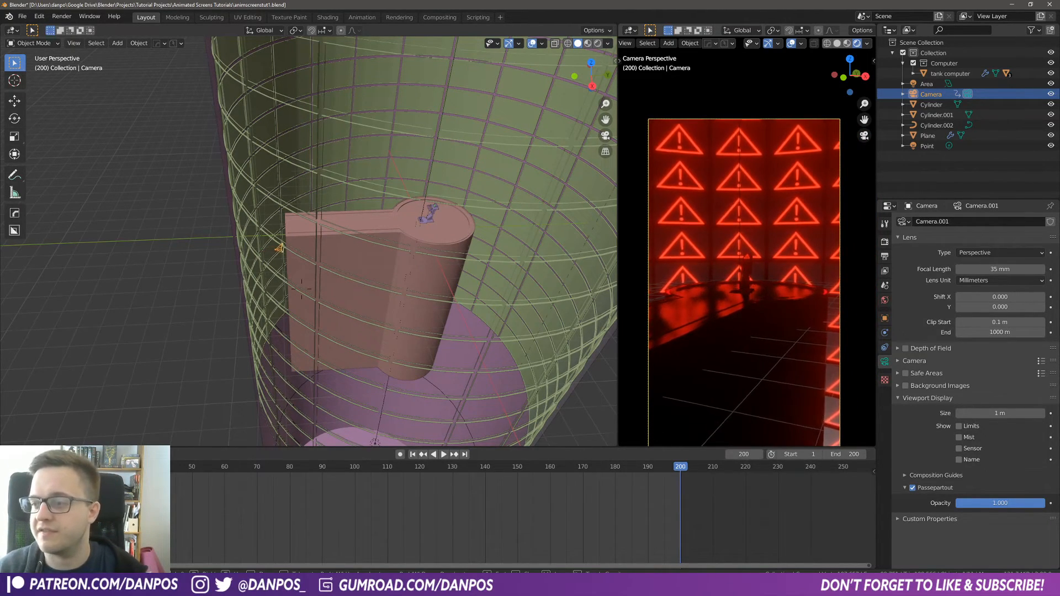
key(w)
key(e)
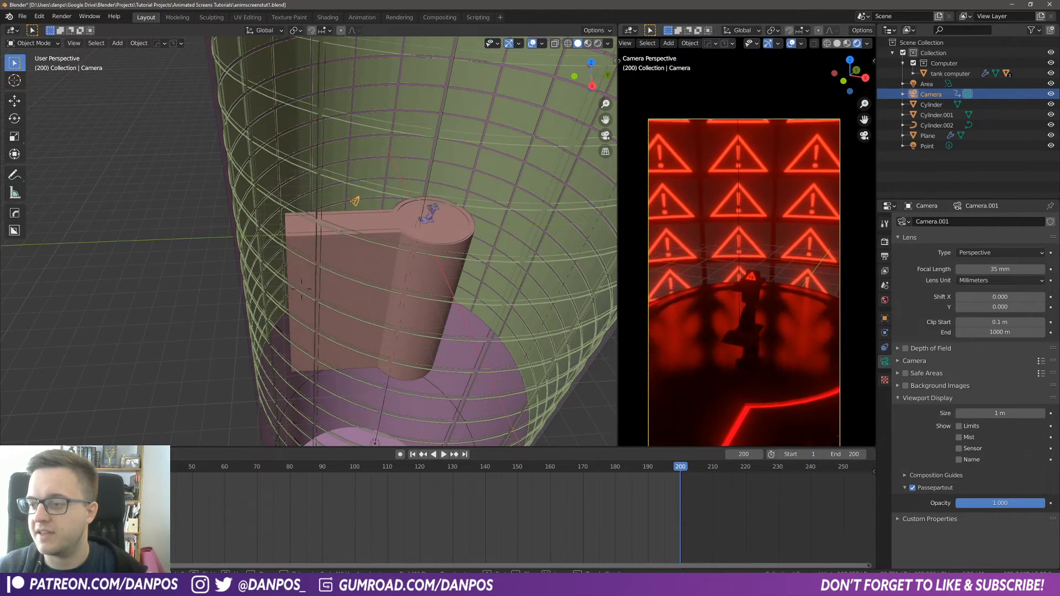
key(w)
key(q)
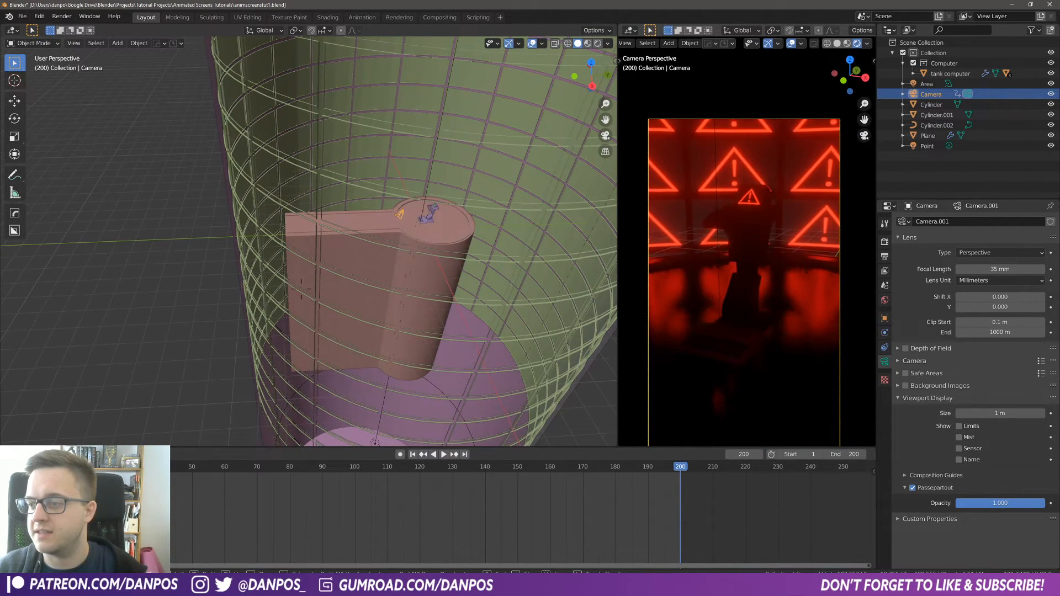
key(s)
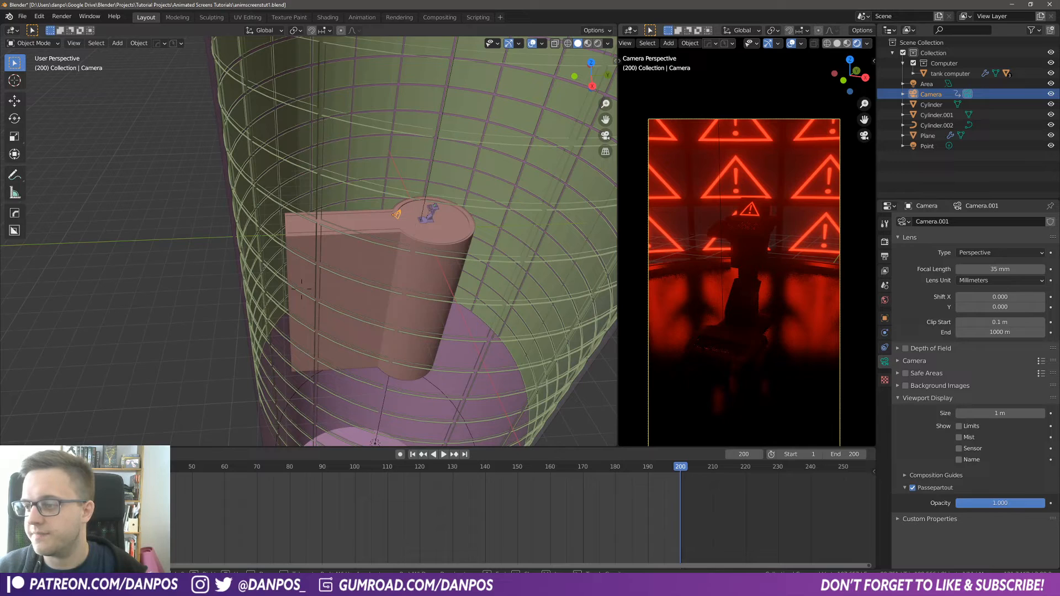
click(301, 288)
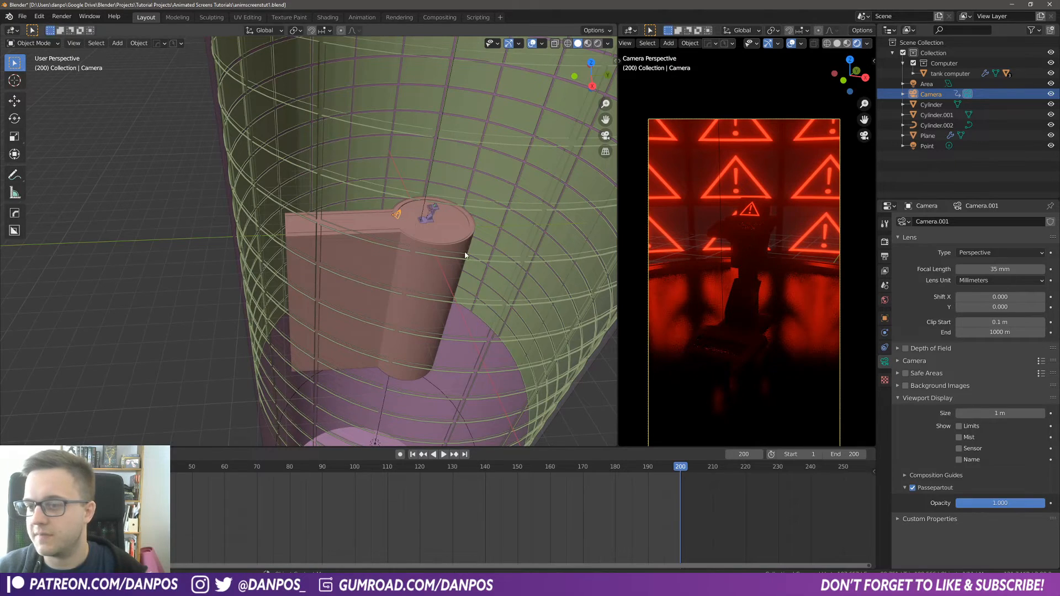
key(i)
Step: Select all the camera's keyframes and change their interpolation mode
click(390, 263)
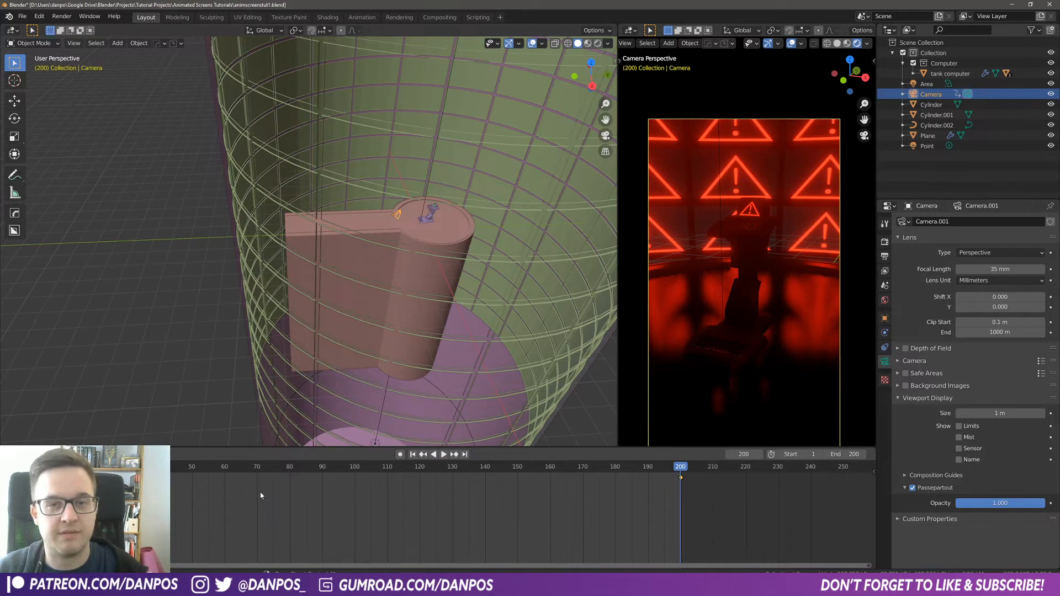
drag(764, 552, 171, 471)
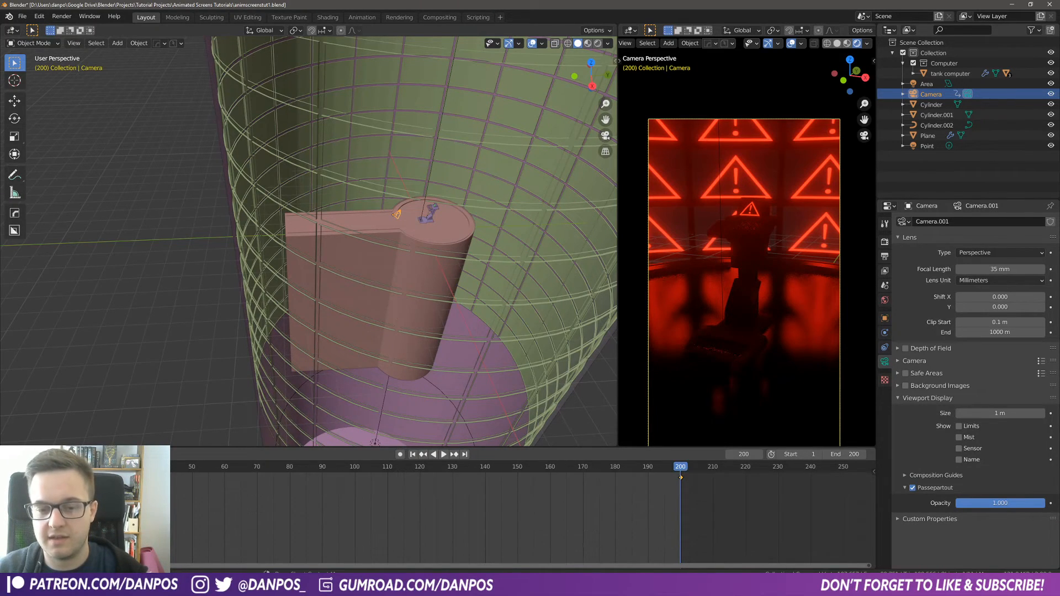
key(t)
click(99, 497)
Step: Play and scrub the timeline to review the camera push-in and light flashes
key(space)
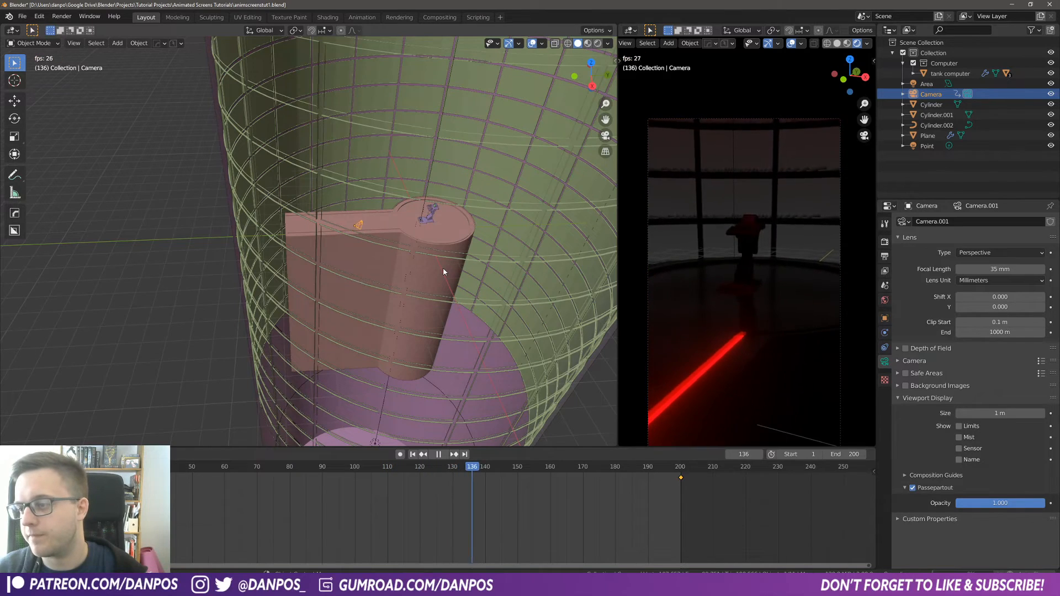
key(space)
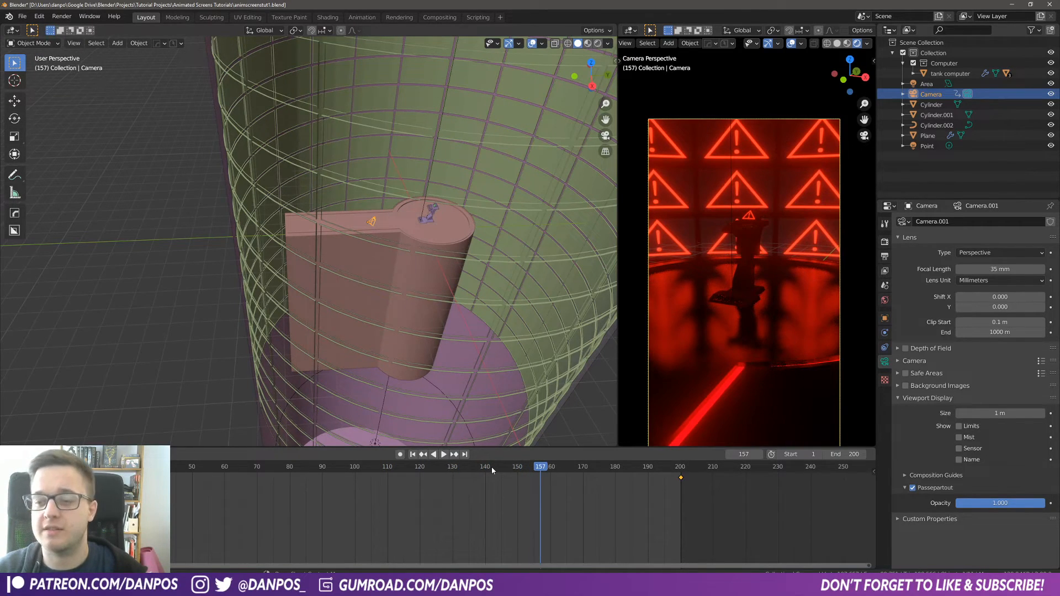
key(space)
drag(492, 466, 348, 469)
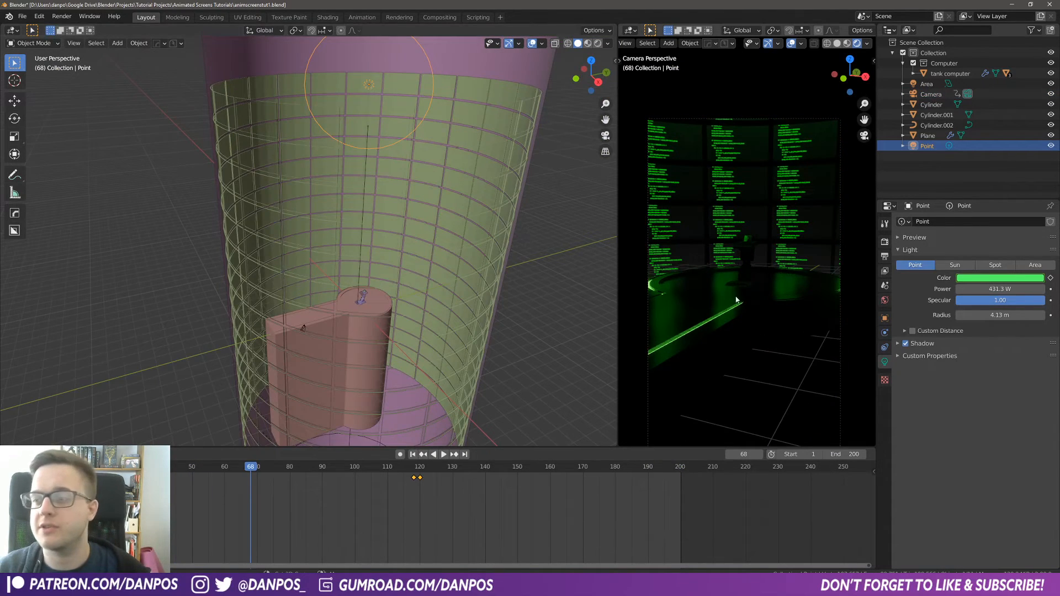
shift+middle_drag(407, 160, 416, 194)
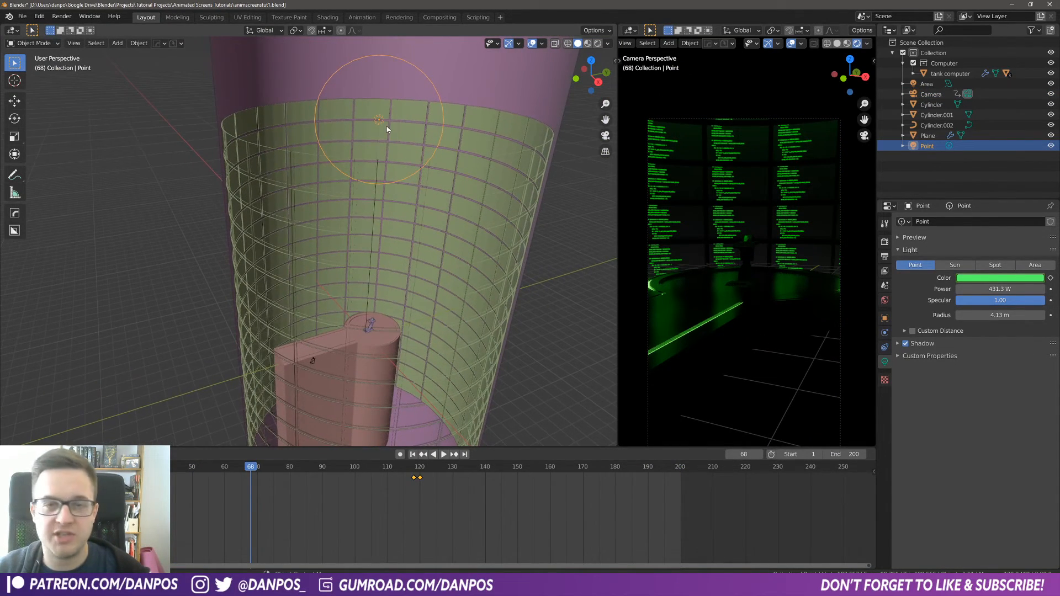
Step: Duplicate the point light, move the copy down near the computer, and lower its power to 41.3 W
key(shift+d)
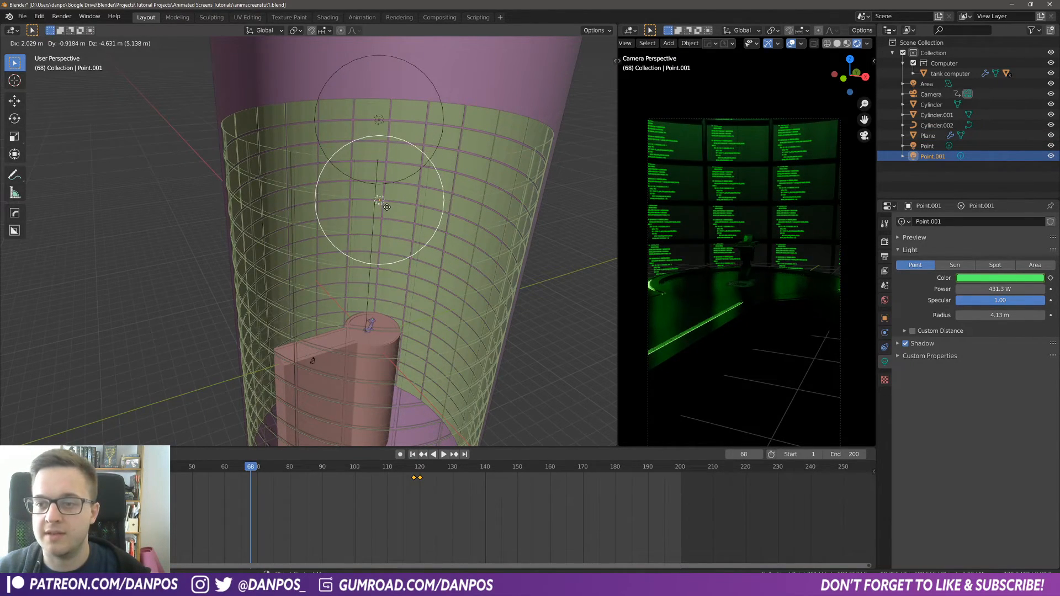
click(386, 185)
key(g)
key(z)
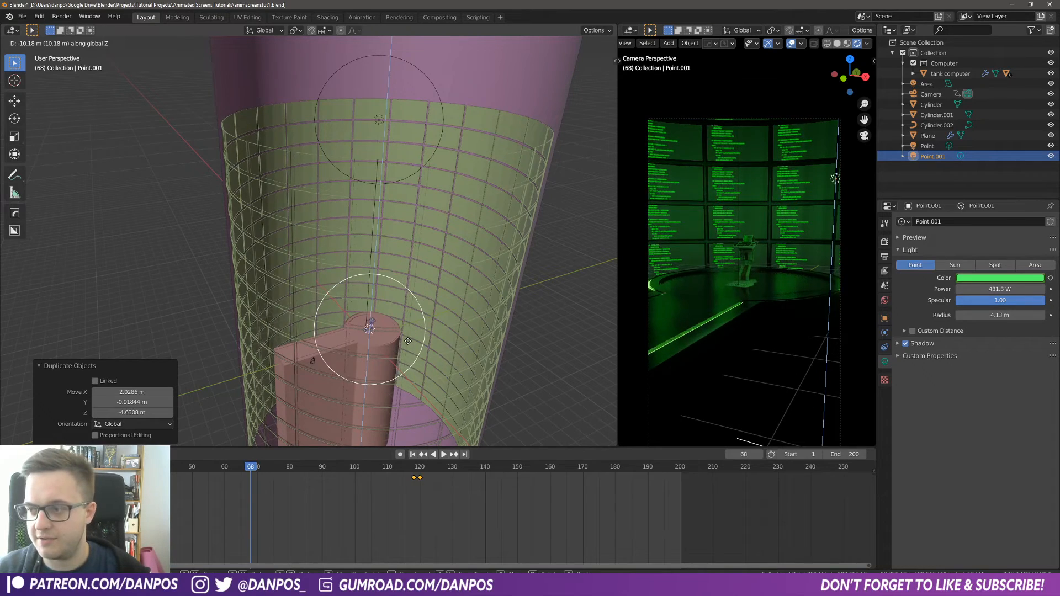
click(442, 356)
key(g)
click(441, 347)
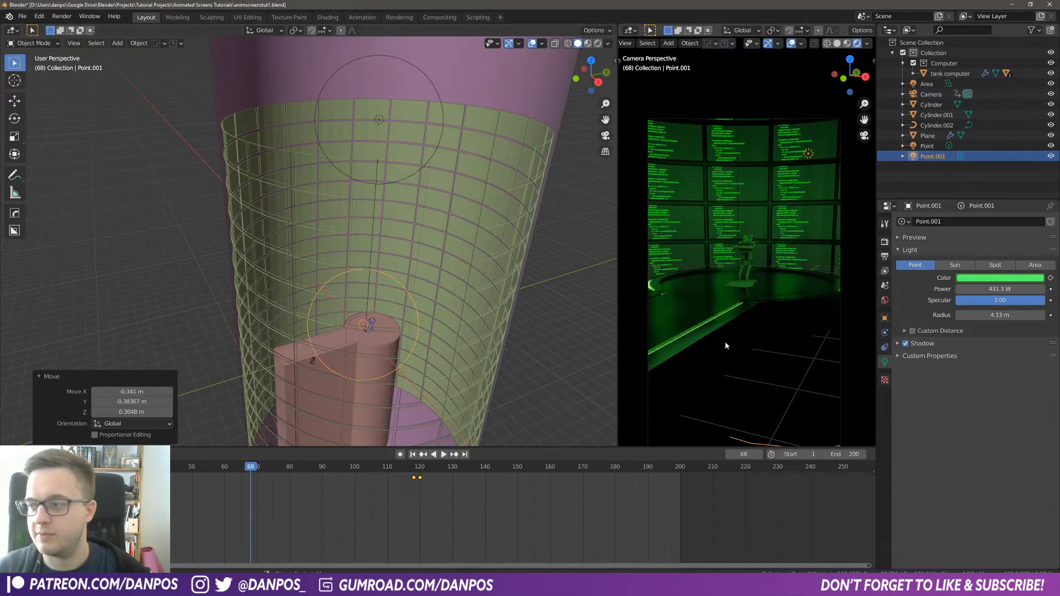
drag(1000, 289, 856, 301)
Step: Move the duplicated light in top view so it sits just beside the computer
middle_drag(420, 310, 412, 383)
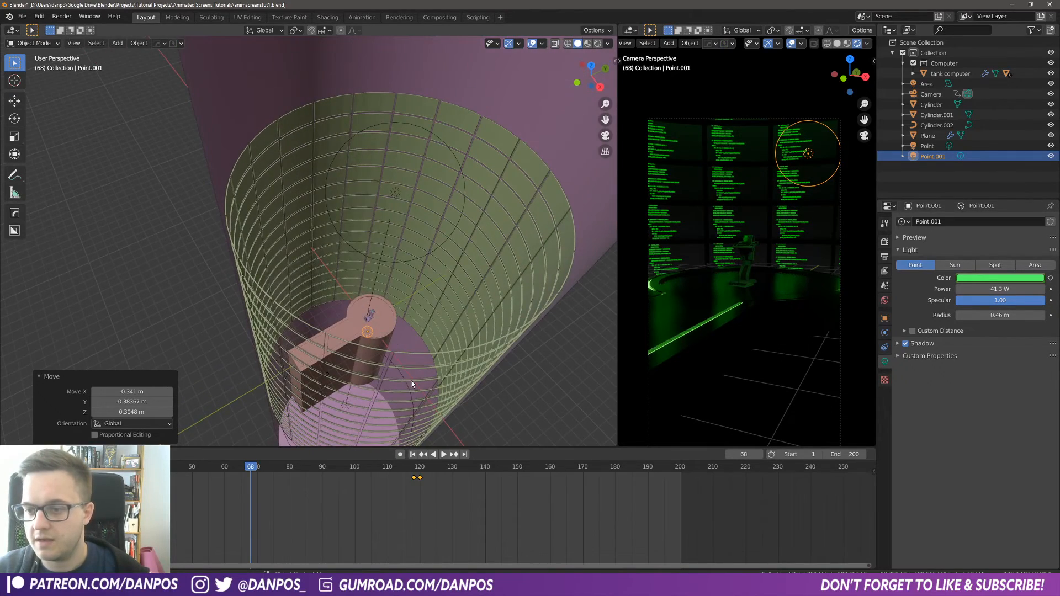
key(g)
click(409, 346)
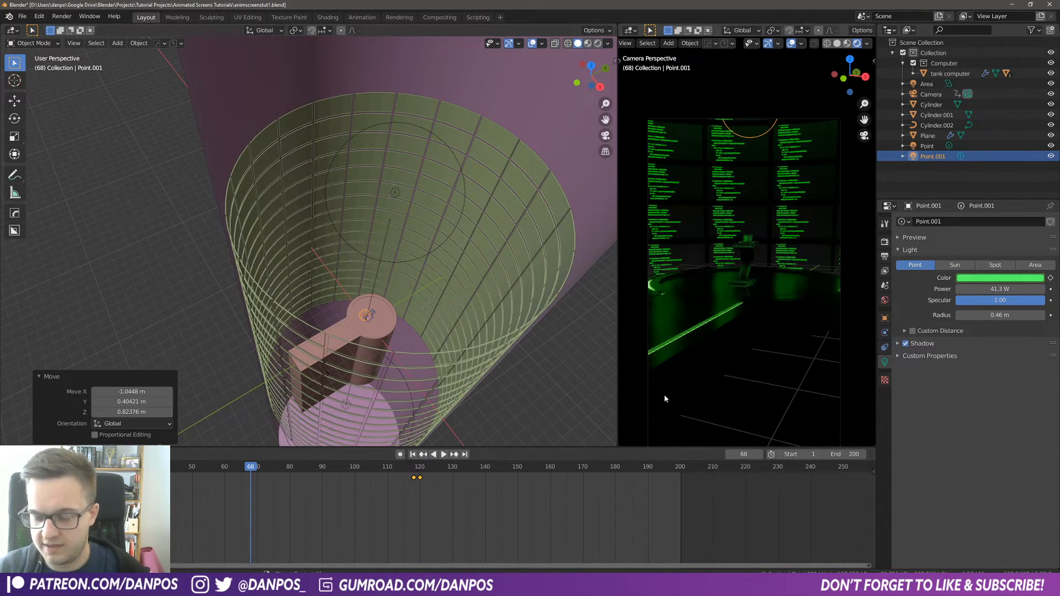
key(KP_7)
key(KP_0)
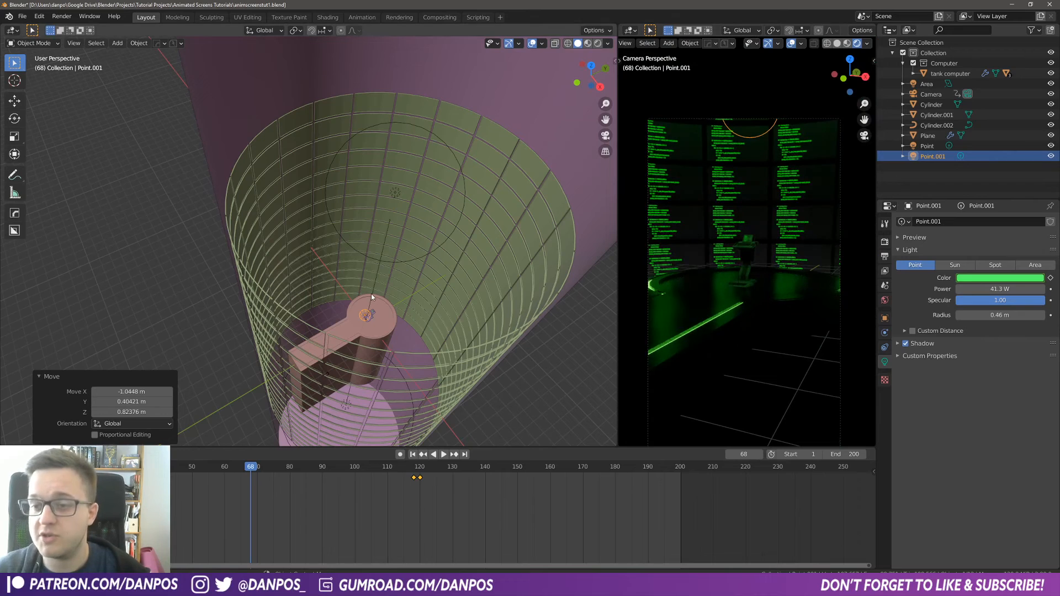
key(KP_7)
scroll(473, 228, up, 5)
scroll(433, 231, down, 2)
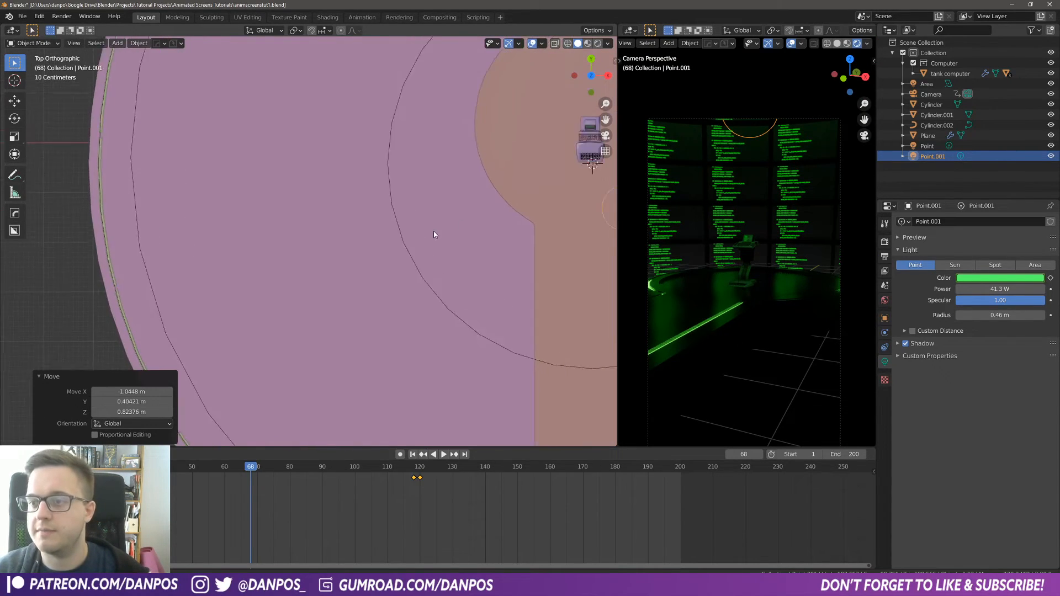
key(g)
click(357, 204)
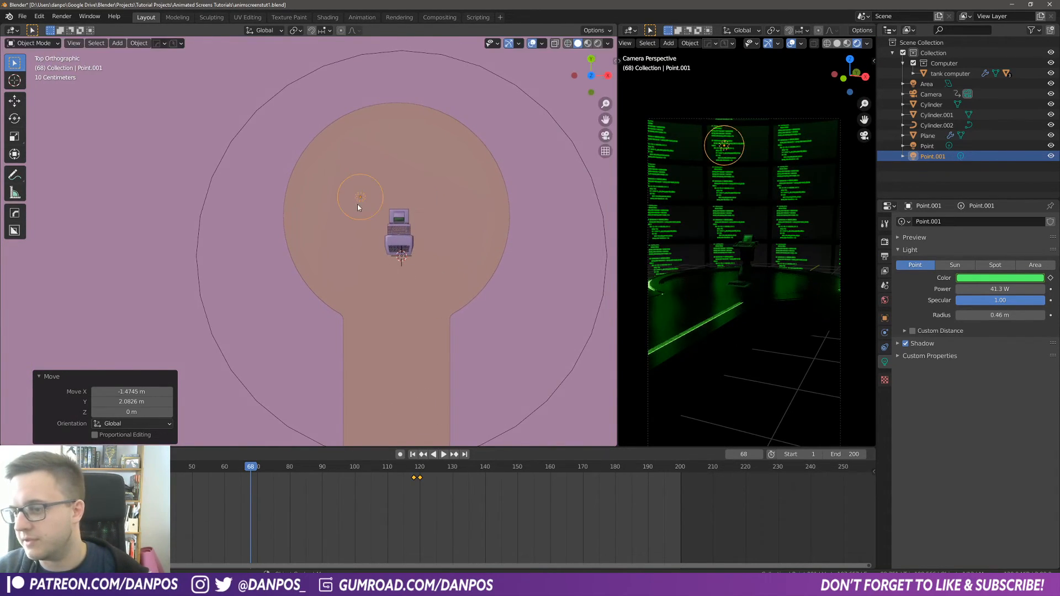
Step: Adjust the duplicated light's height so it hovers just above the computer's desk
middle_drag(357, 204, 445, 291)
key(g)
key(z)
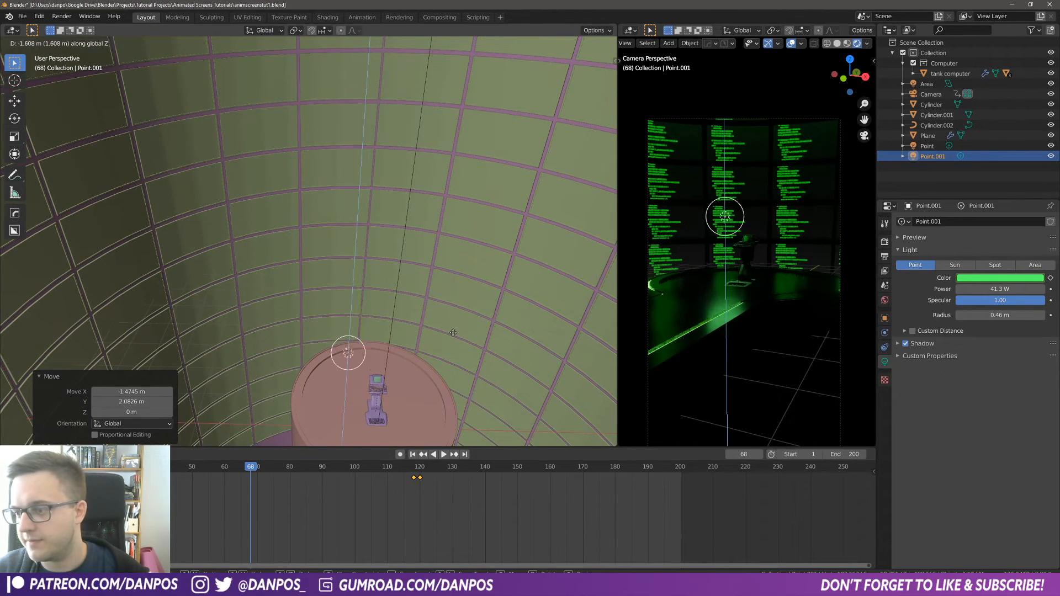
click(452, 321)
key(g)
key(shift+z)
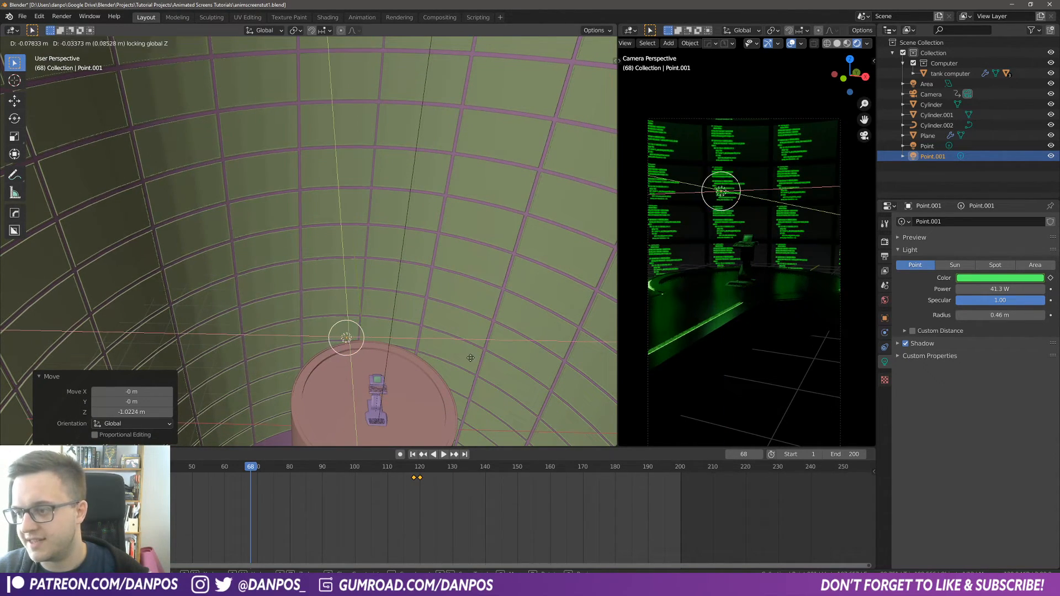
click(445, 350)
key(g)
key(z)
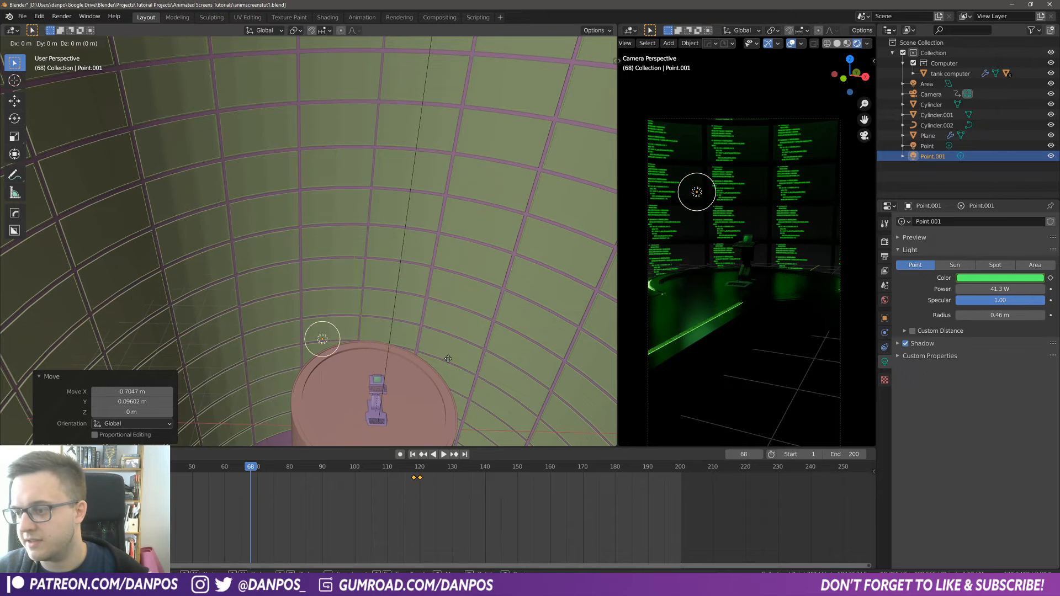
click(450, 349)
Step: Open the scene's Bloom settings and set the threshold to 5.709 and the intensity to 0.012
key(space)
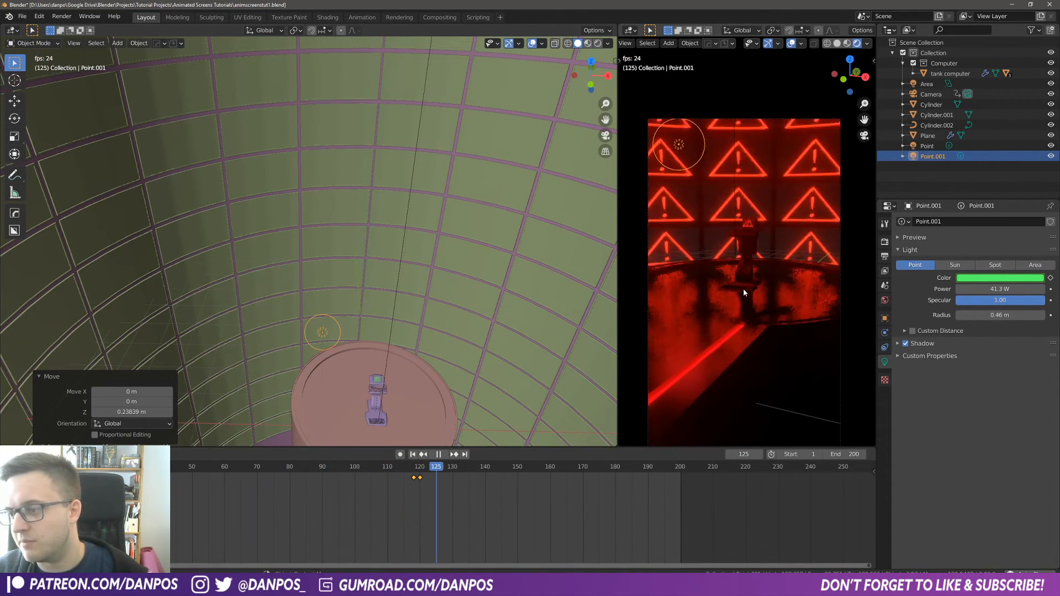
key(space)
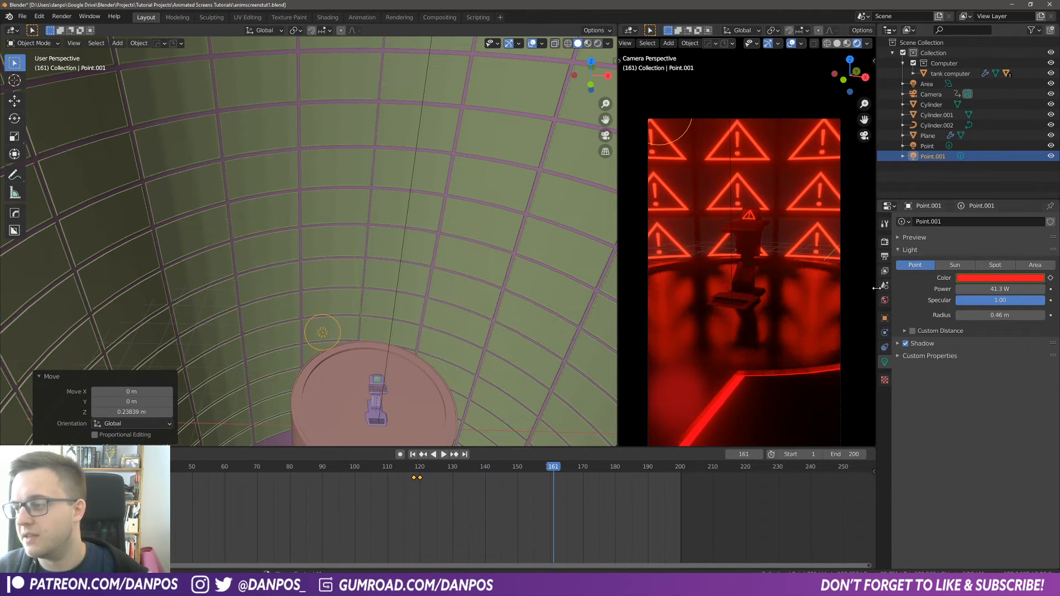
click(885, 243)
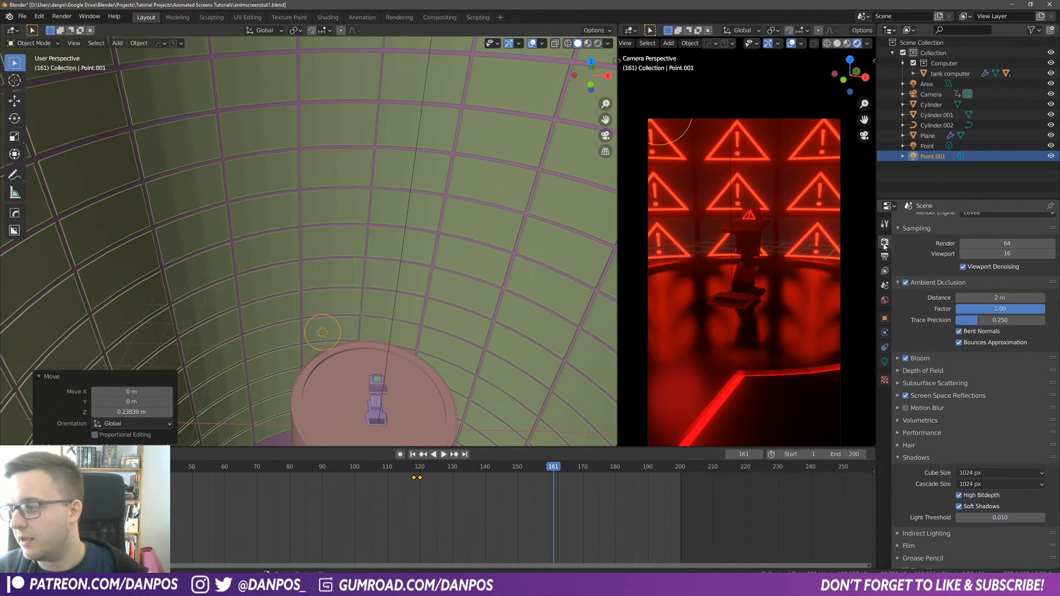
click(898, 360)
drag(990, 419, 976, 419)
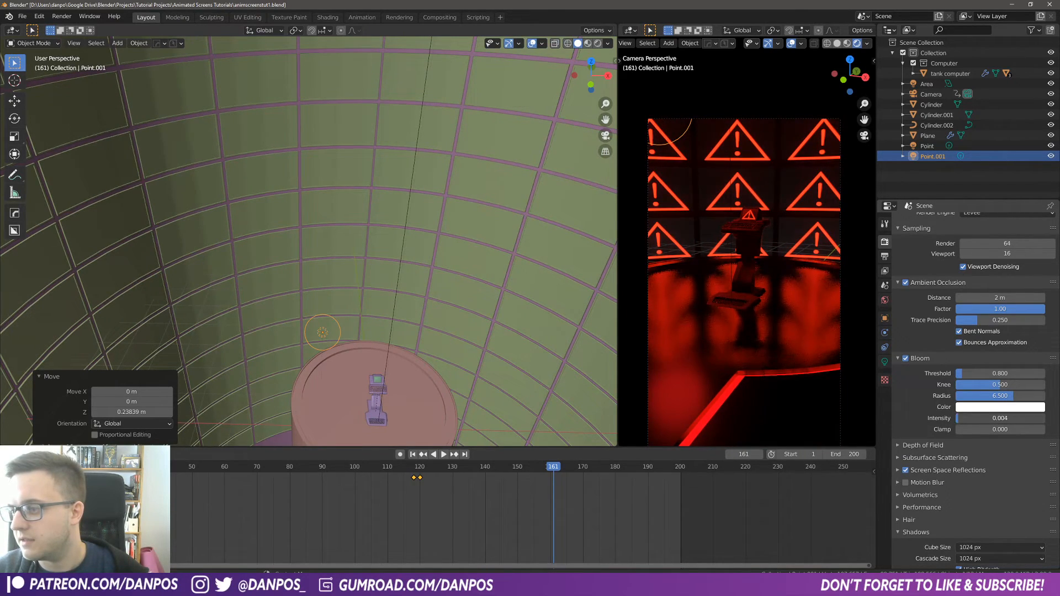
drag(961, 418, 967, 419)
drag(964, 373, 1007, 374)
Step: Play and scrub the animation to review the bloom effect, then save the file
key(space)
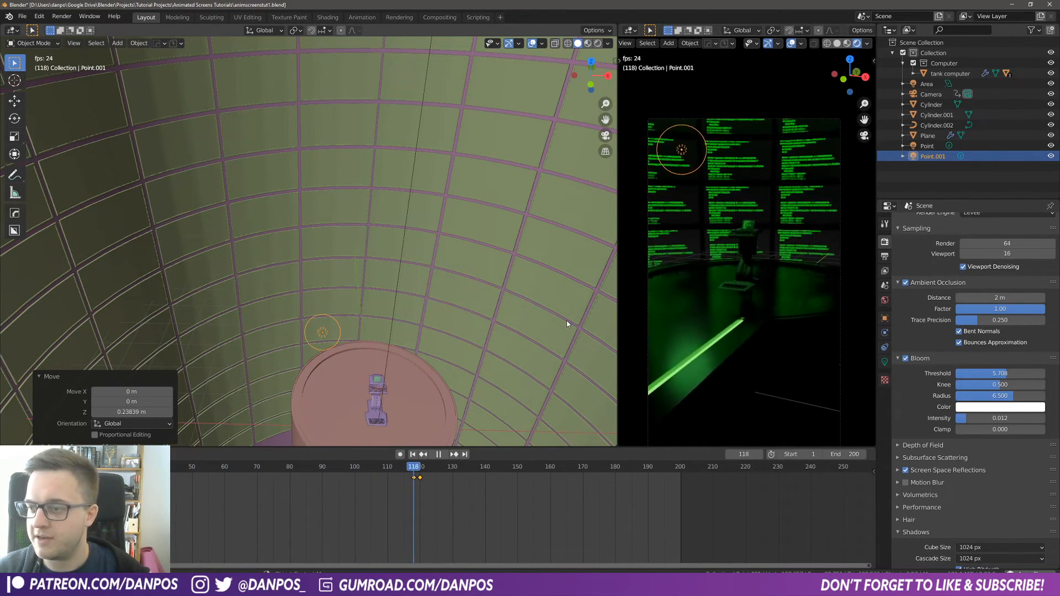
key(space)
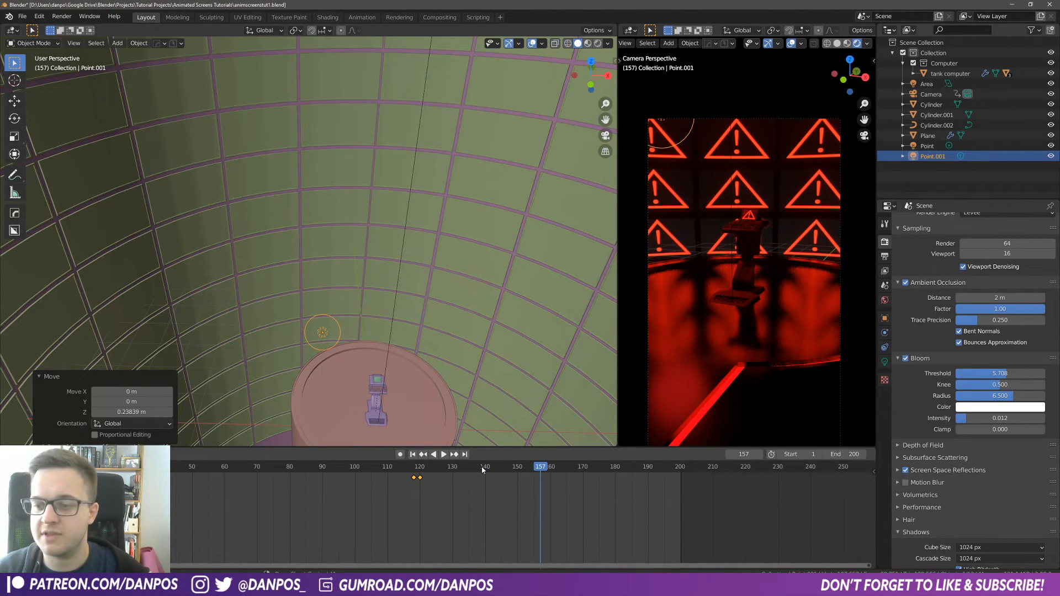
drag(482, 470, 182, 467)
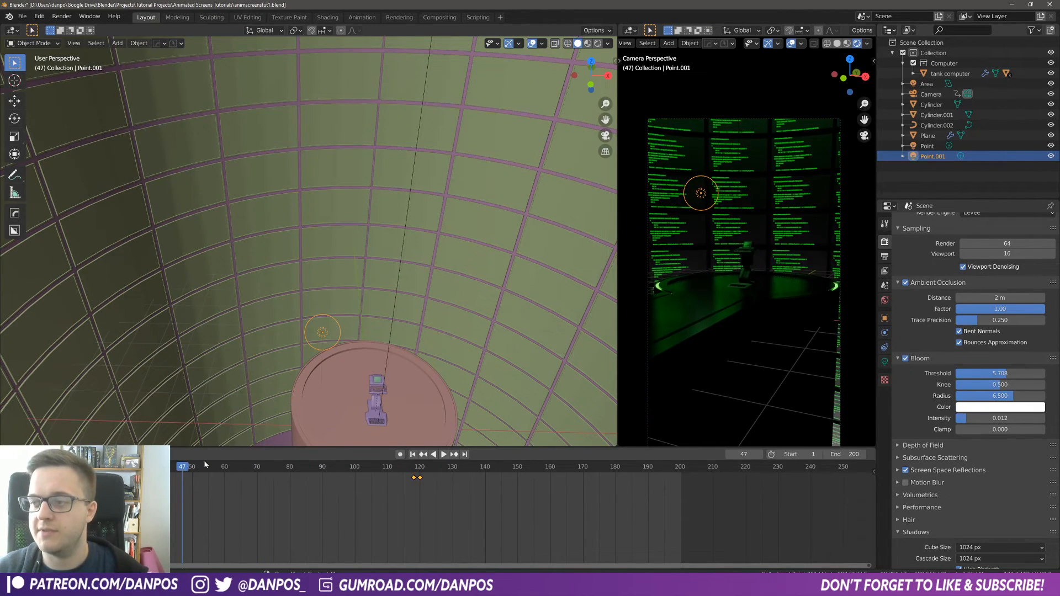
key(space)
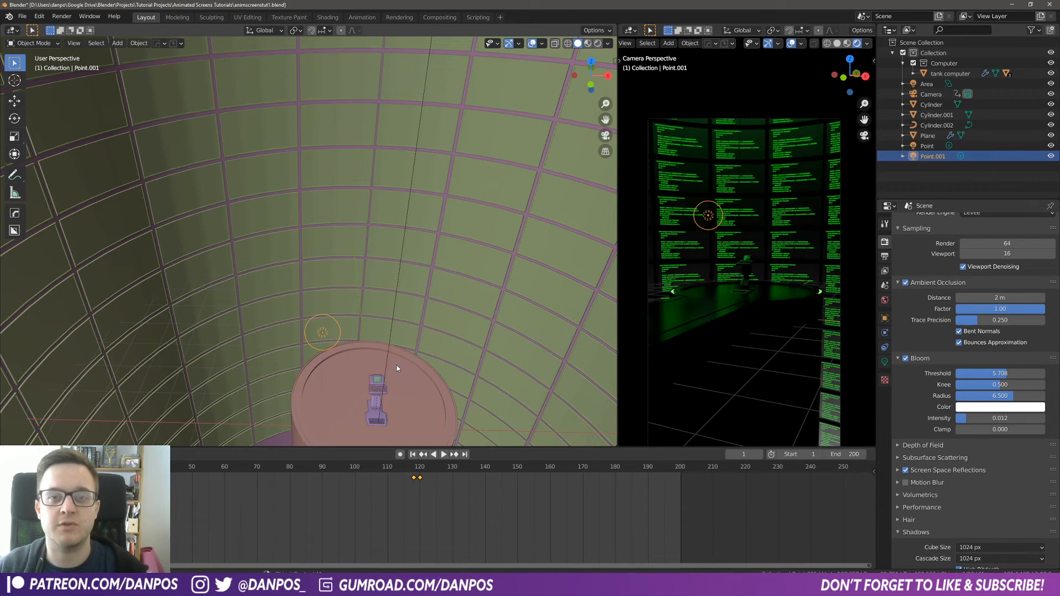
key(ctrl+s)
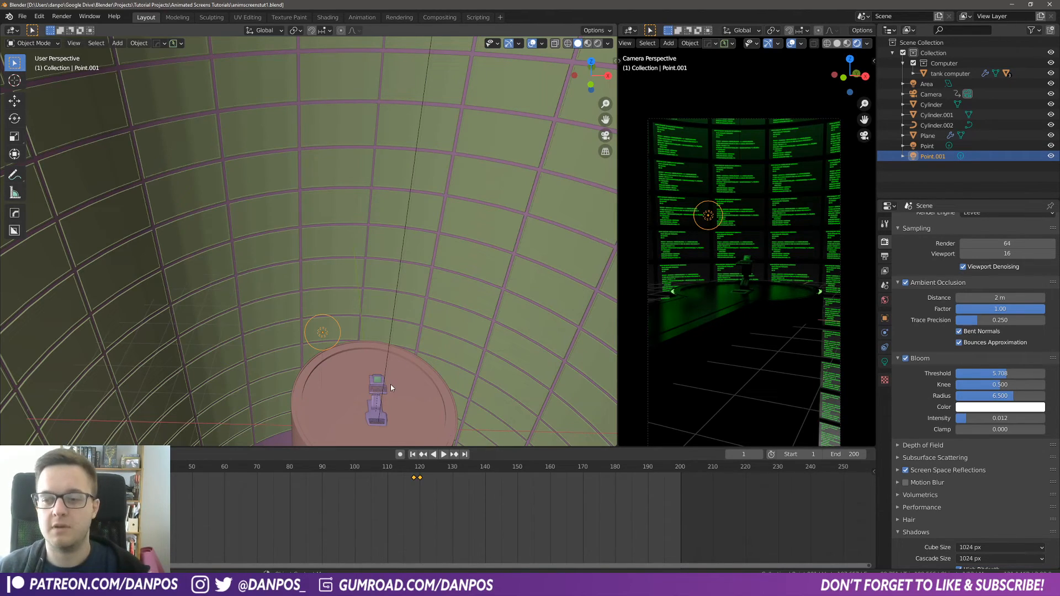